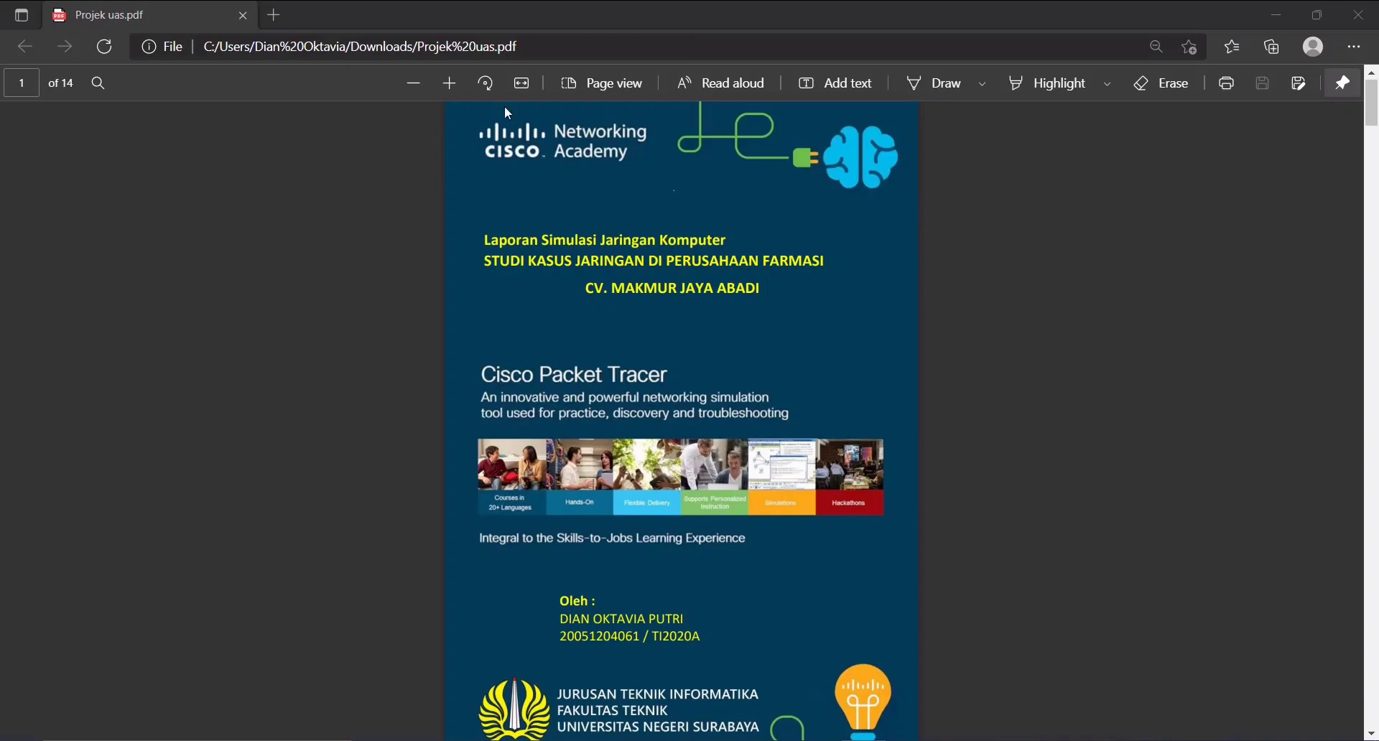
Switch from the PDF report to Cisco Packet Tracer and review the DNS Server's IP configuration
{"action": "scroll", "coordinate": [1257, 287], "scroll_direction": "up", "scroll_amount": 3}
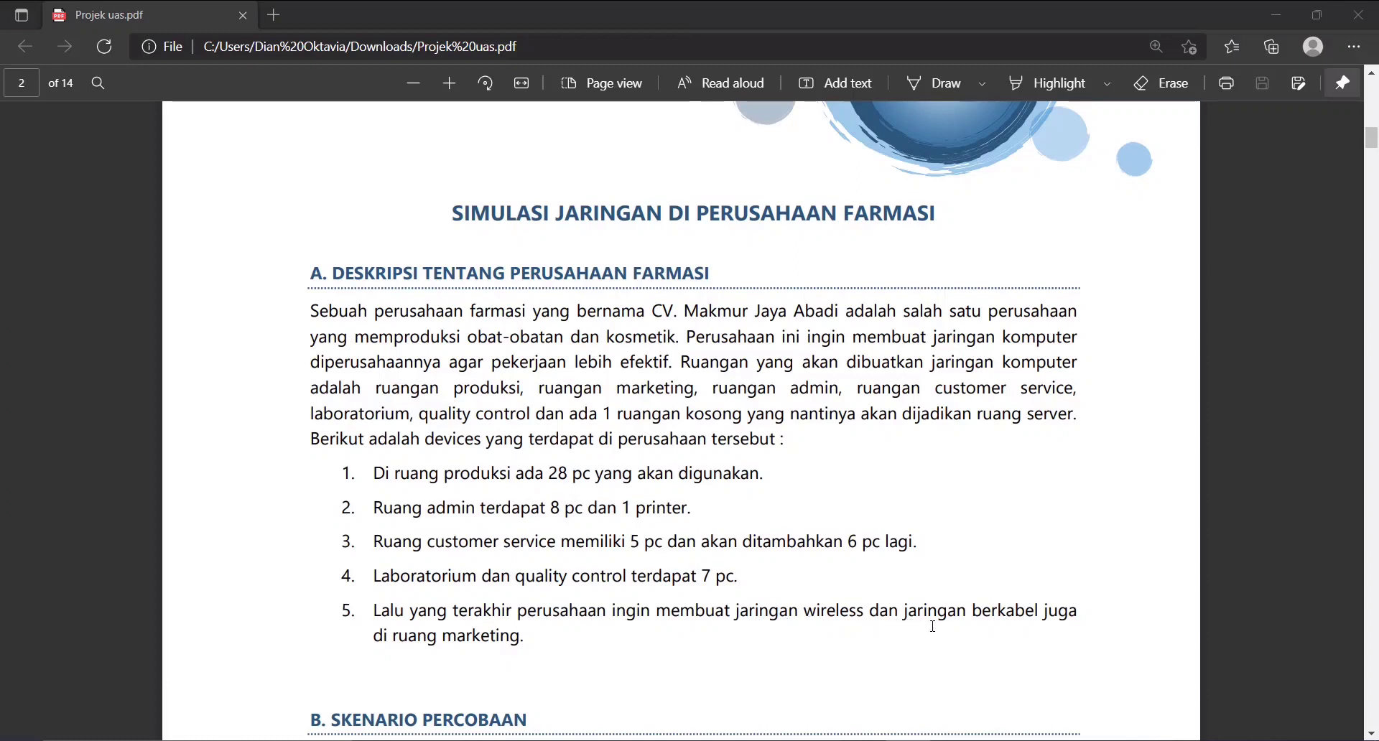
{"action": "key", "text": "alt+Tab"}
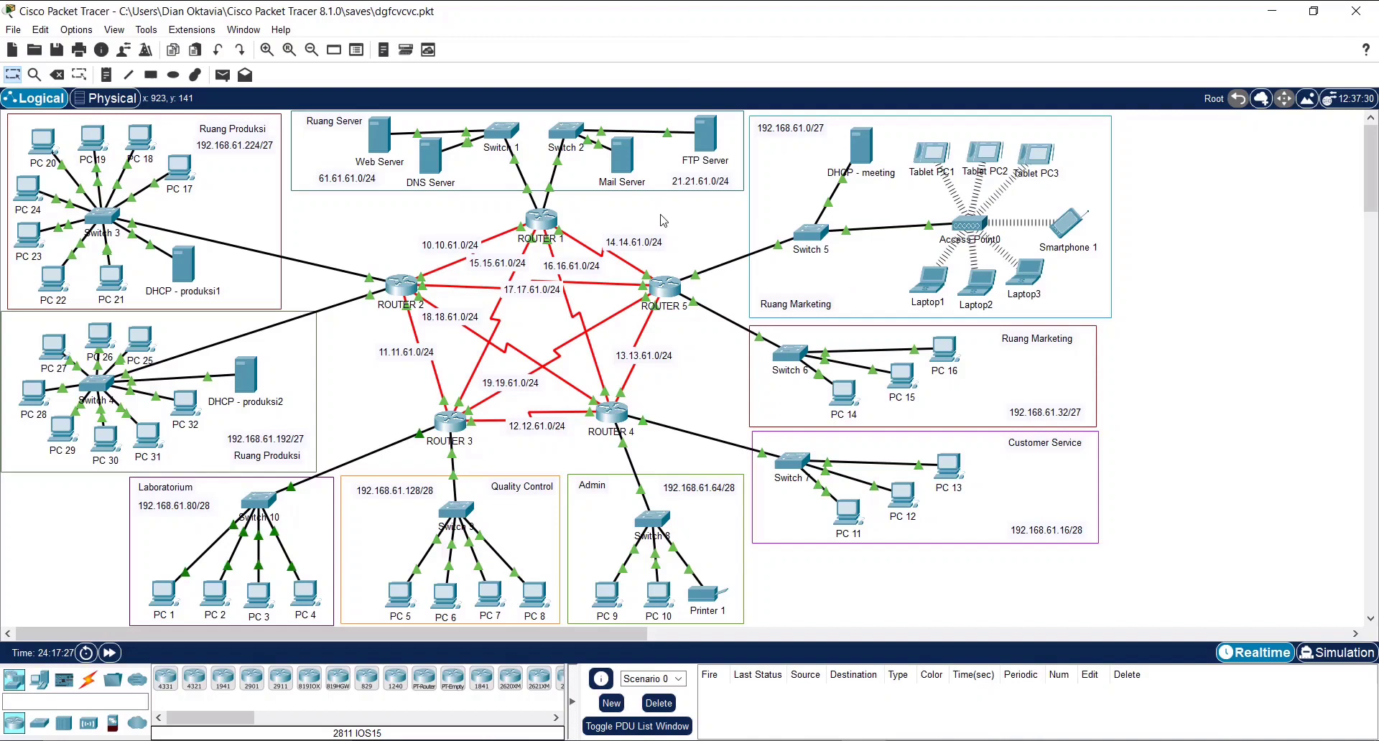
{"action": "left_click", "coordinate": [431, 154]}
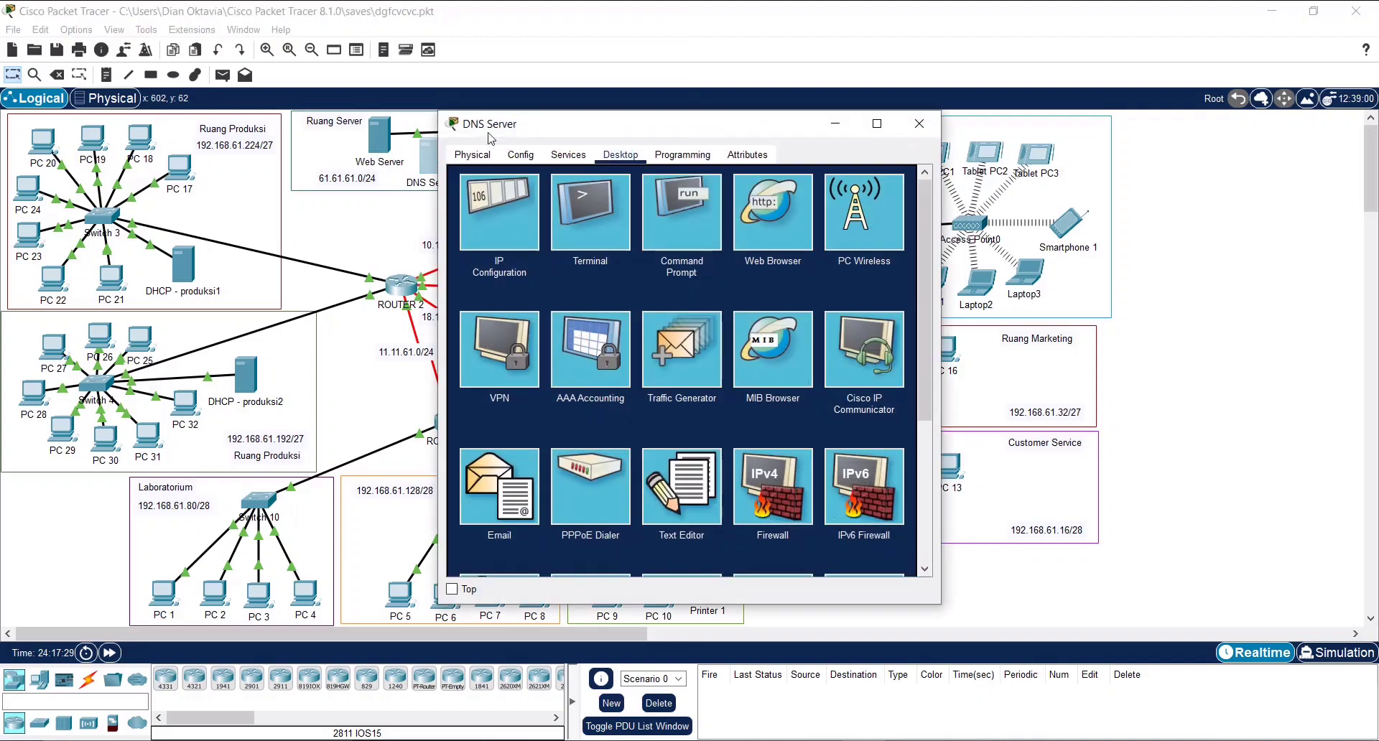
{"action": "left_click", "coordinate": [503, 223]}
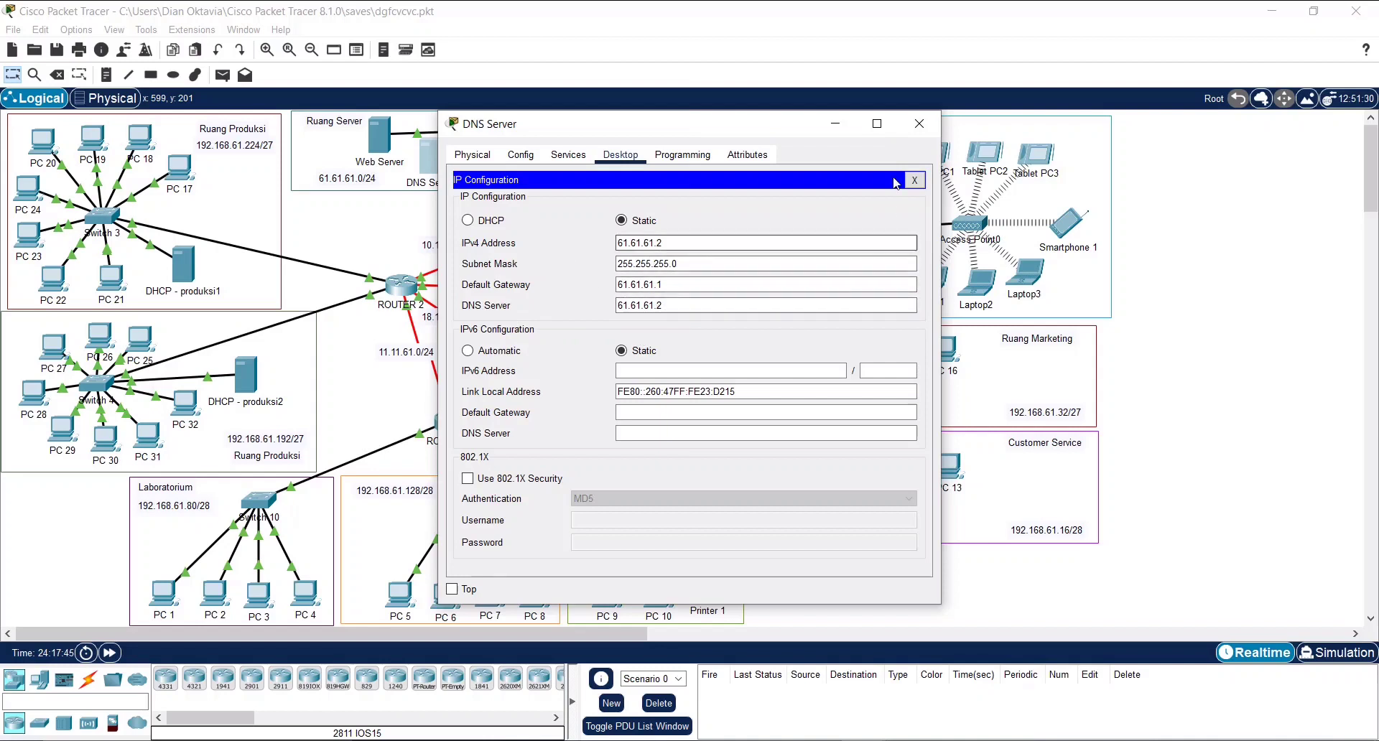
{"action": "left_click", "coordinate": [917, 125]}
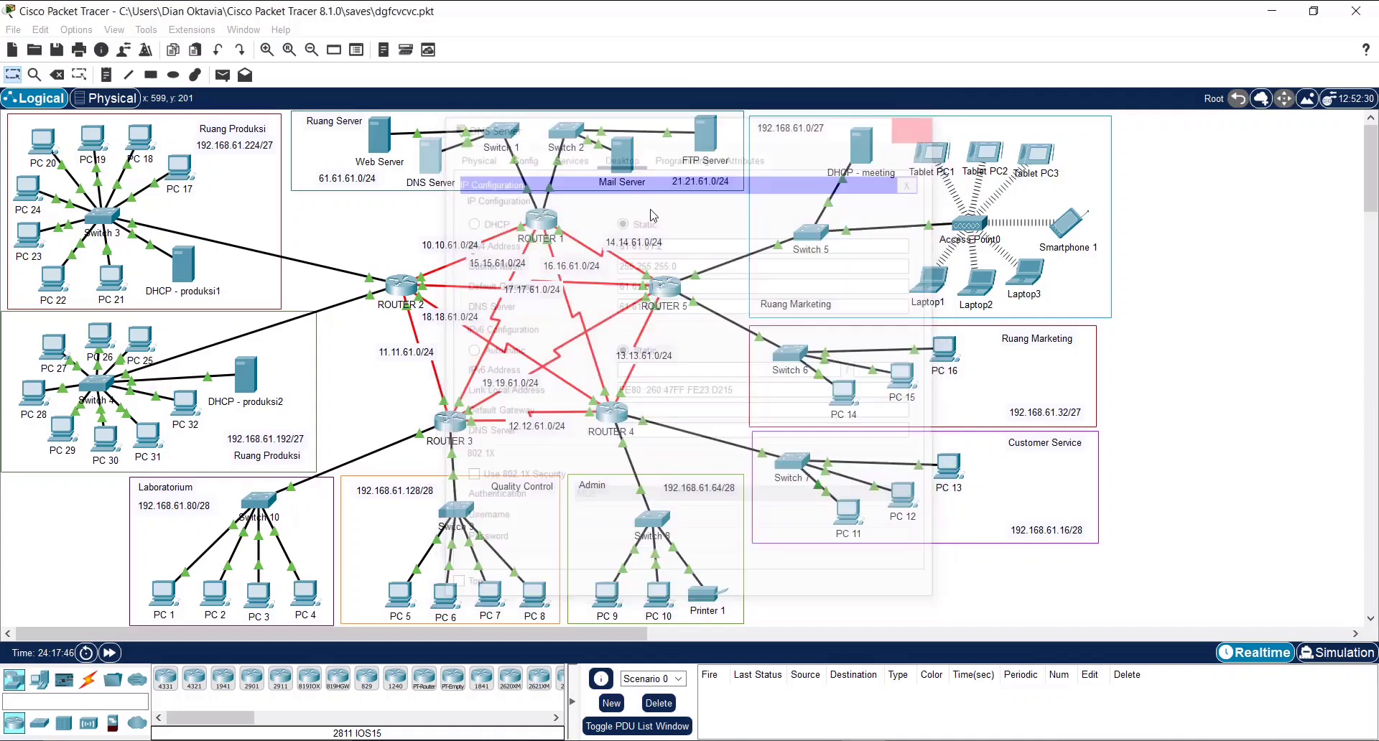
Review the Web Server's IP configuration in the Ruang Server area and close its window
{"action": "left_click", "coordinate": [394, 149]}
{"action": "left_click", "coordinate": [393, 149]}
{"action": "left_click", "coordinate": [385, 143]}
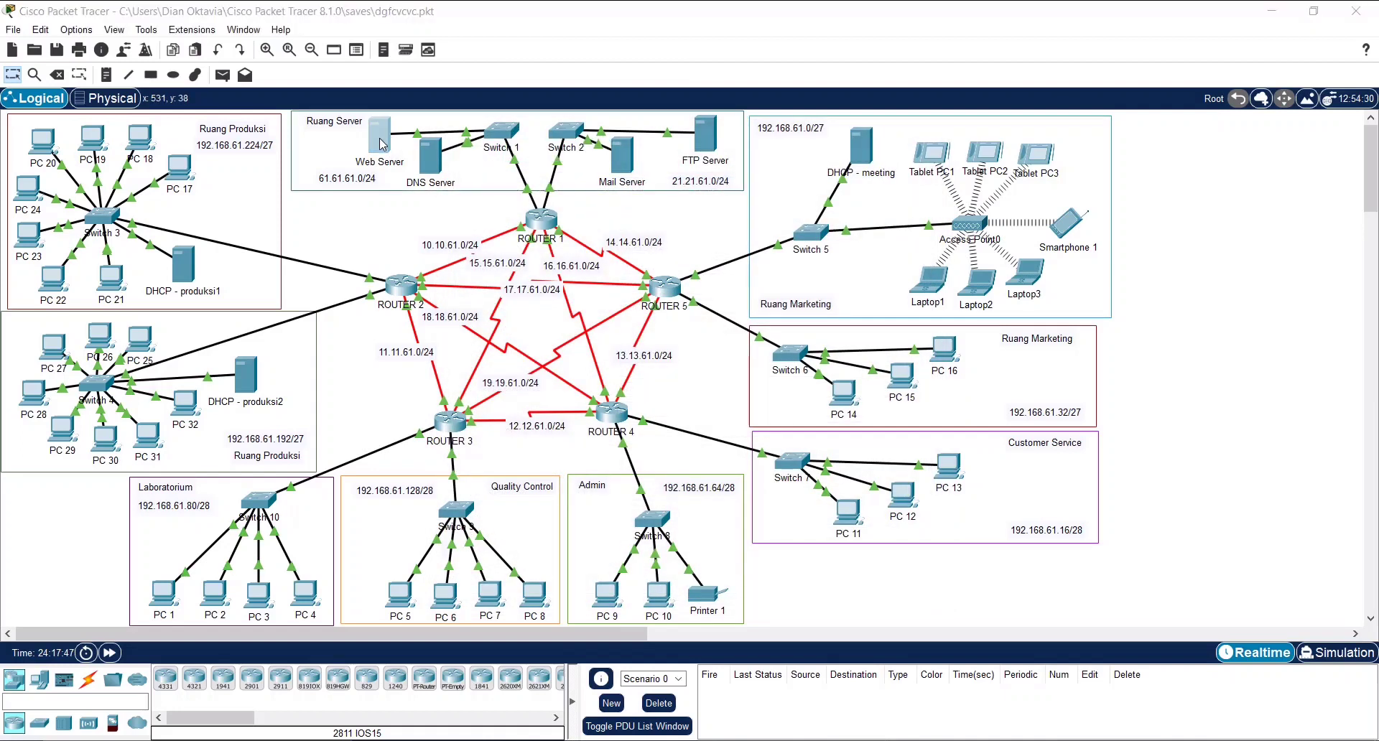
{"action": "left_click", "coordinate": [509, 214]}
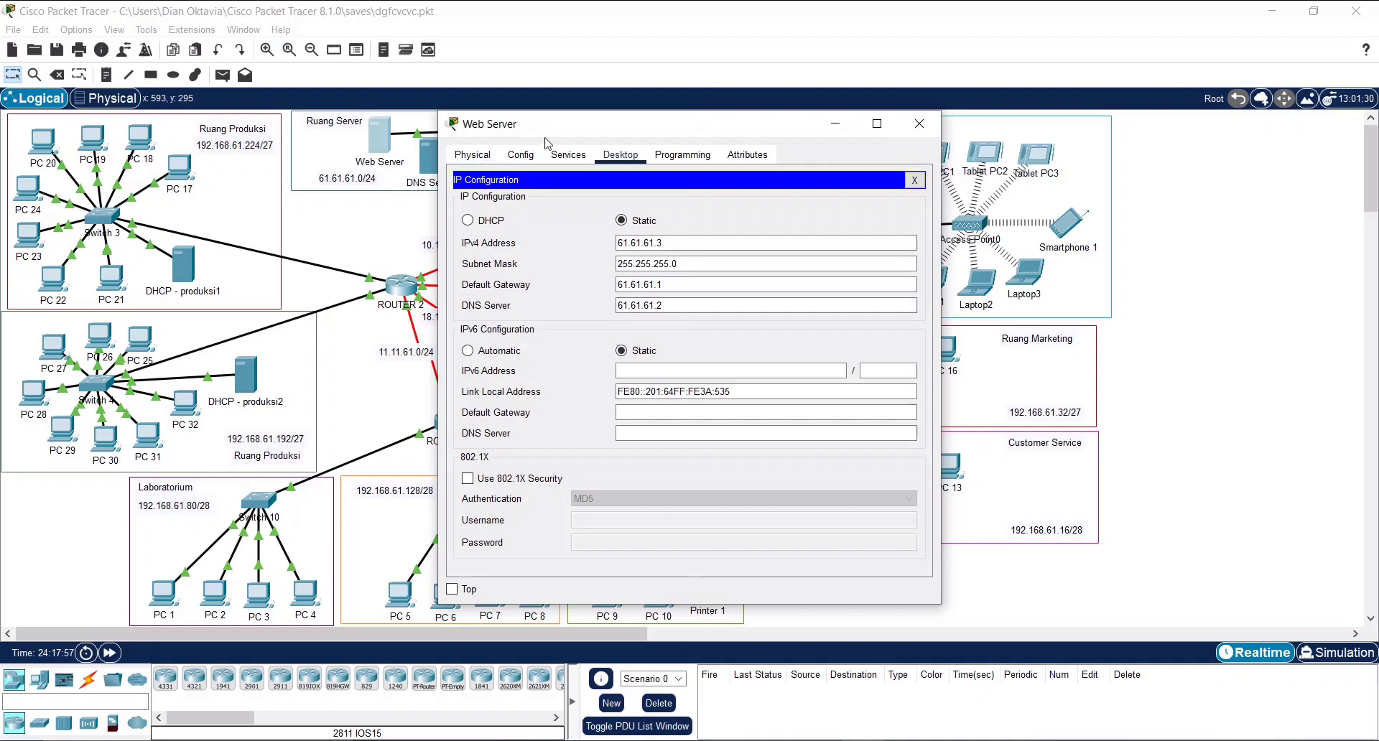
{"action": "left_click_drag", "start_coordinate": [535, 141], "coordinate": [715, 177]}
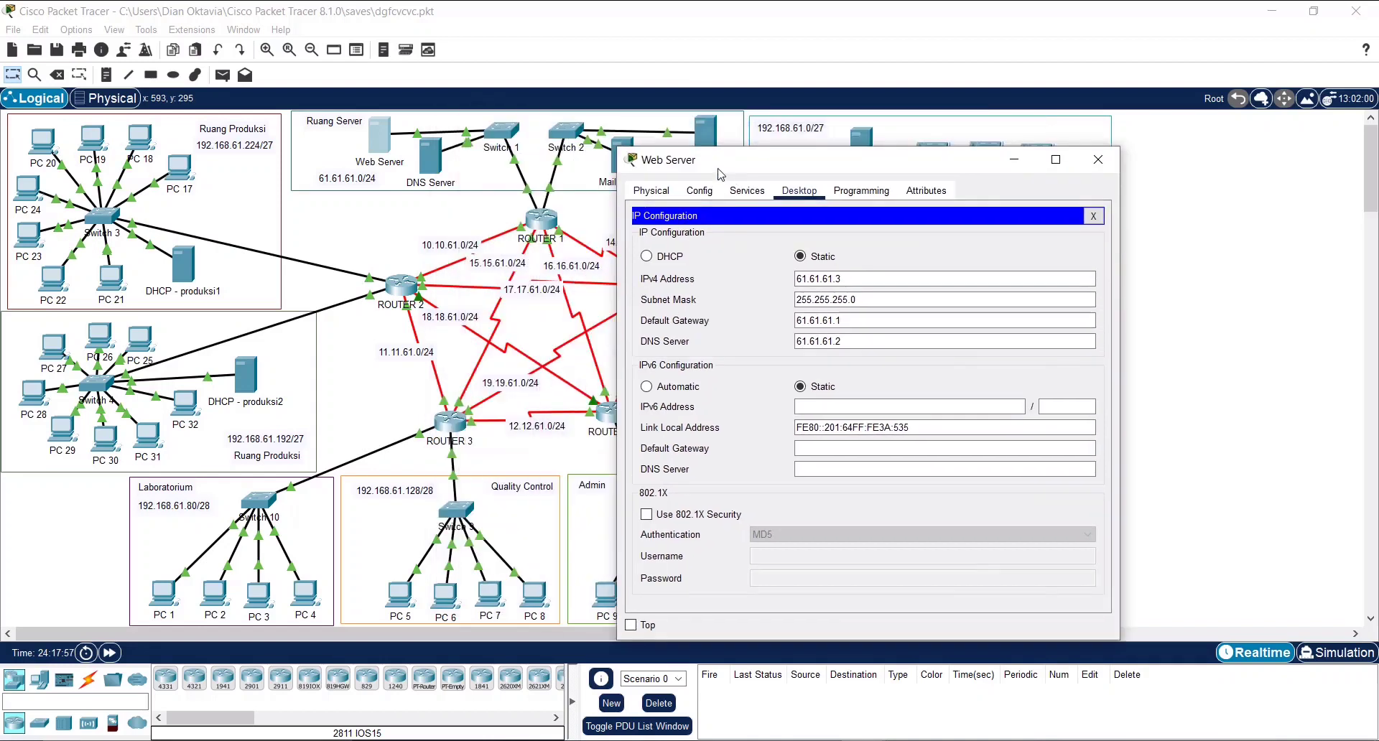
{"action": "left_click", "coordinate": [1105, 165]}
Review the Mail Server's address, subnet mask, gateway and DNS settings, and open the FTP Server
{"action": "left_click", "coordinate": [622, 147]}
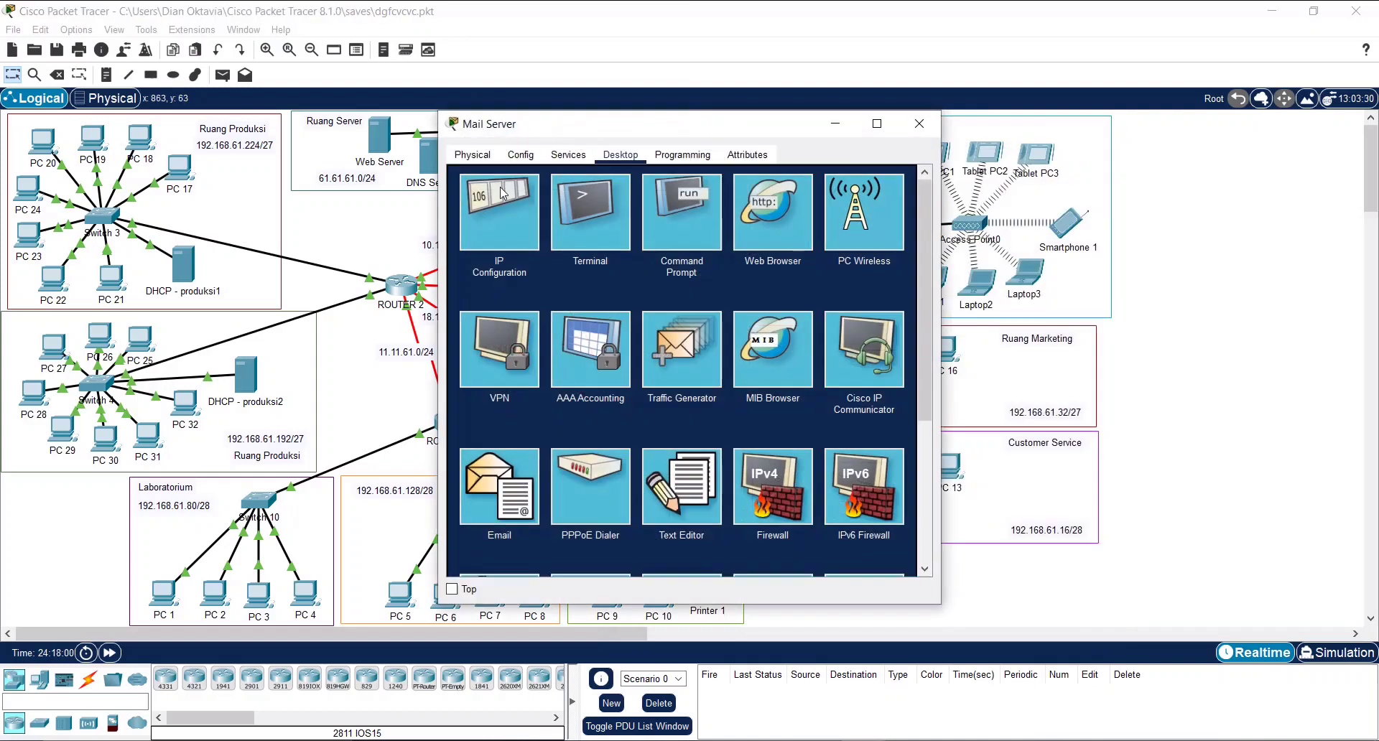
{"action": "left_click", "coordinate": [508, 205]}
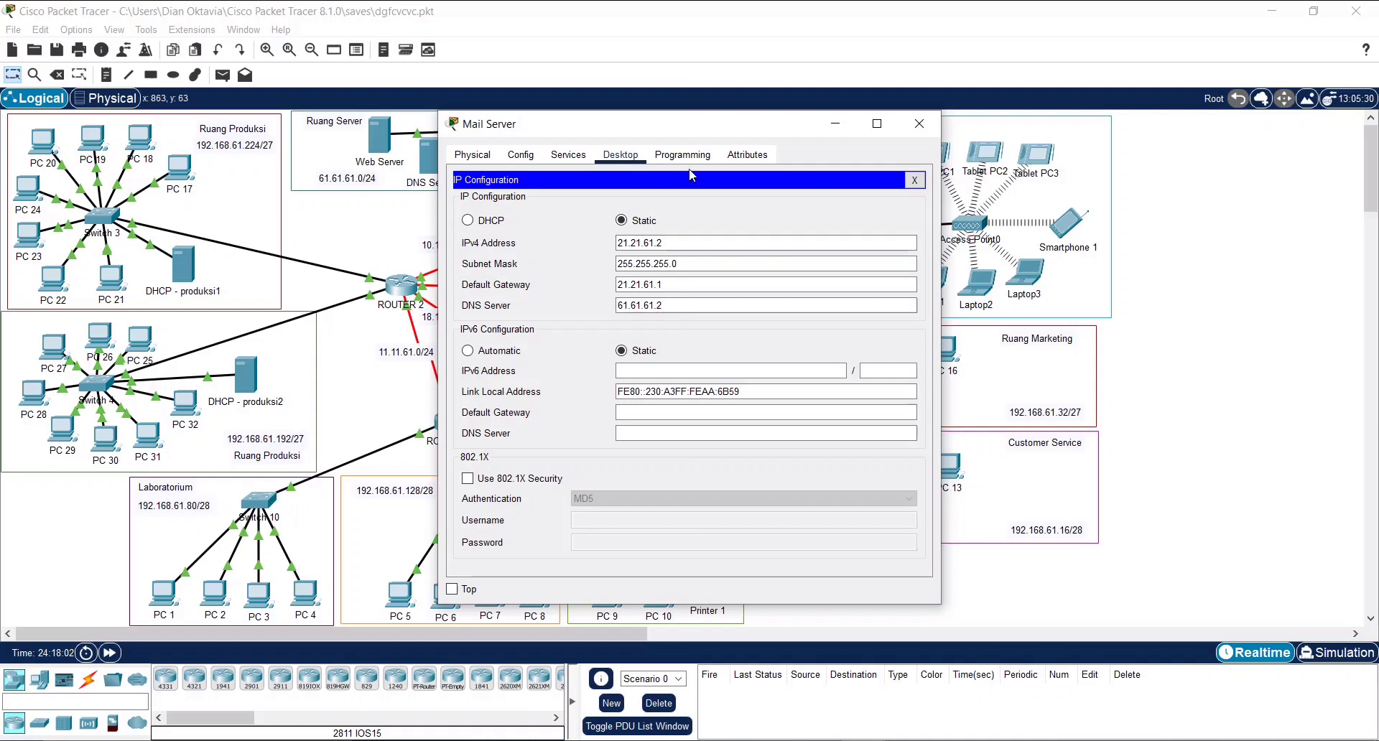
{"action": "left_click_drag", "start_coordinate": [722, 128], "coordinate": [417, 101]}
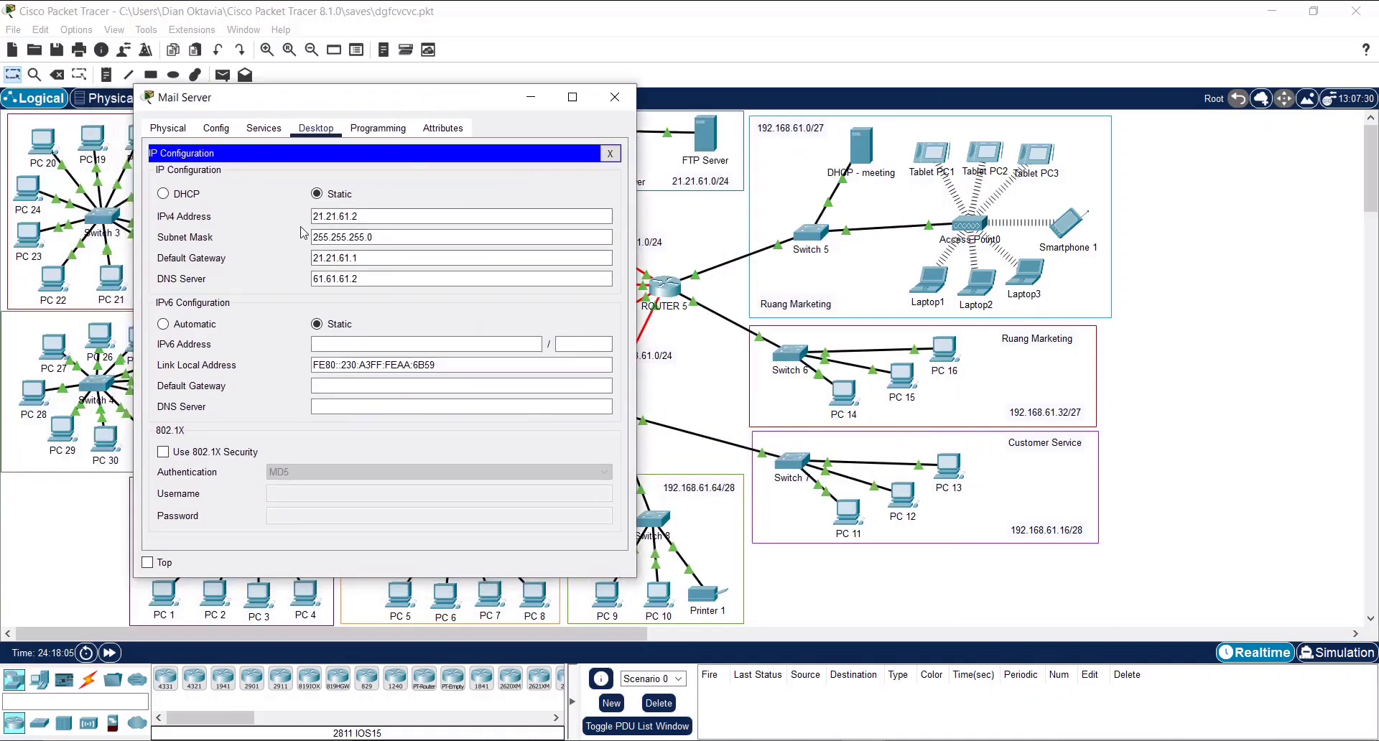
{"action": "left_click", "coordinate": [327, 222]}
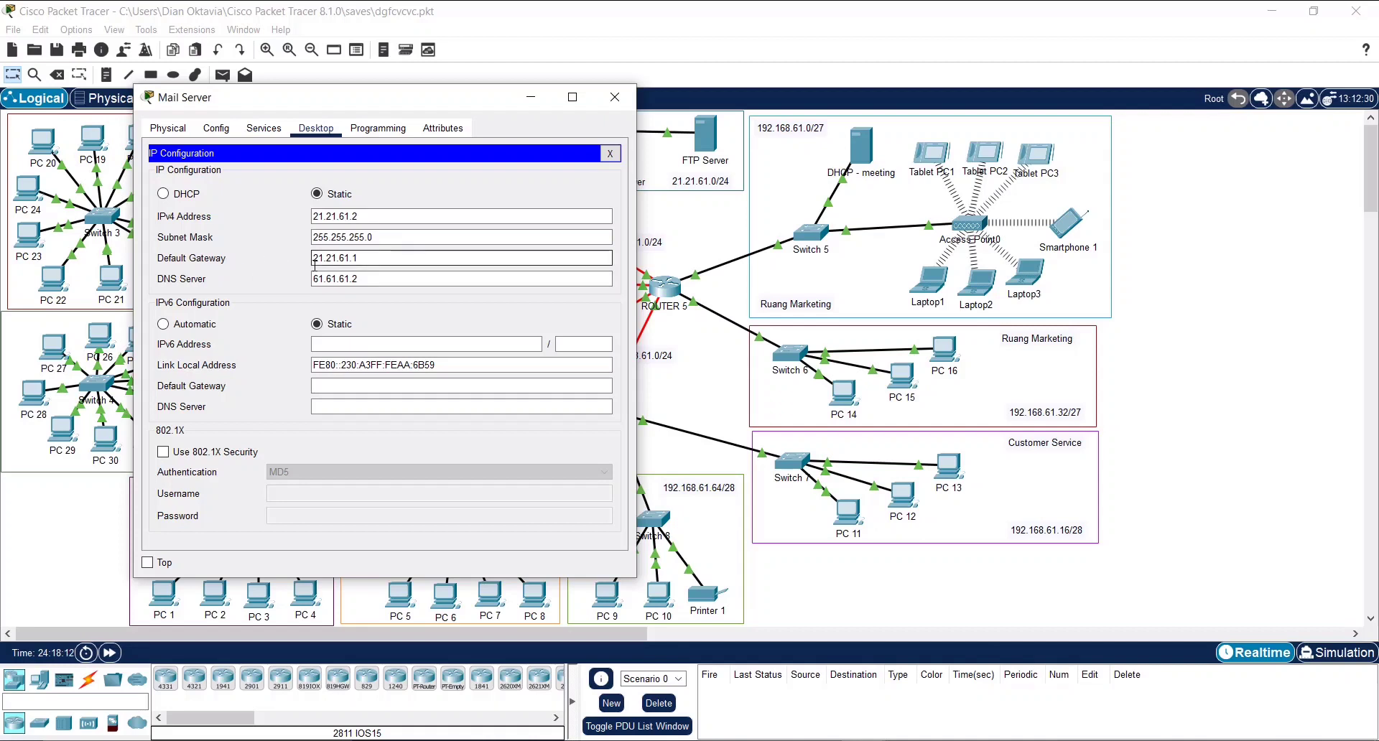
{"action": "left_click_drag", "start_coordinate": [355, 106], "coordinate": [479, 203]}
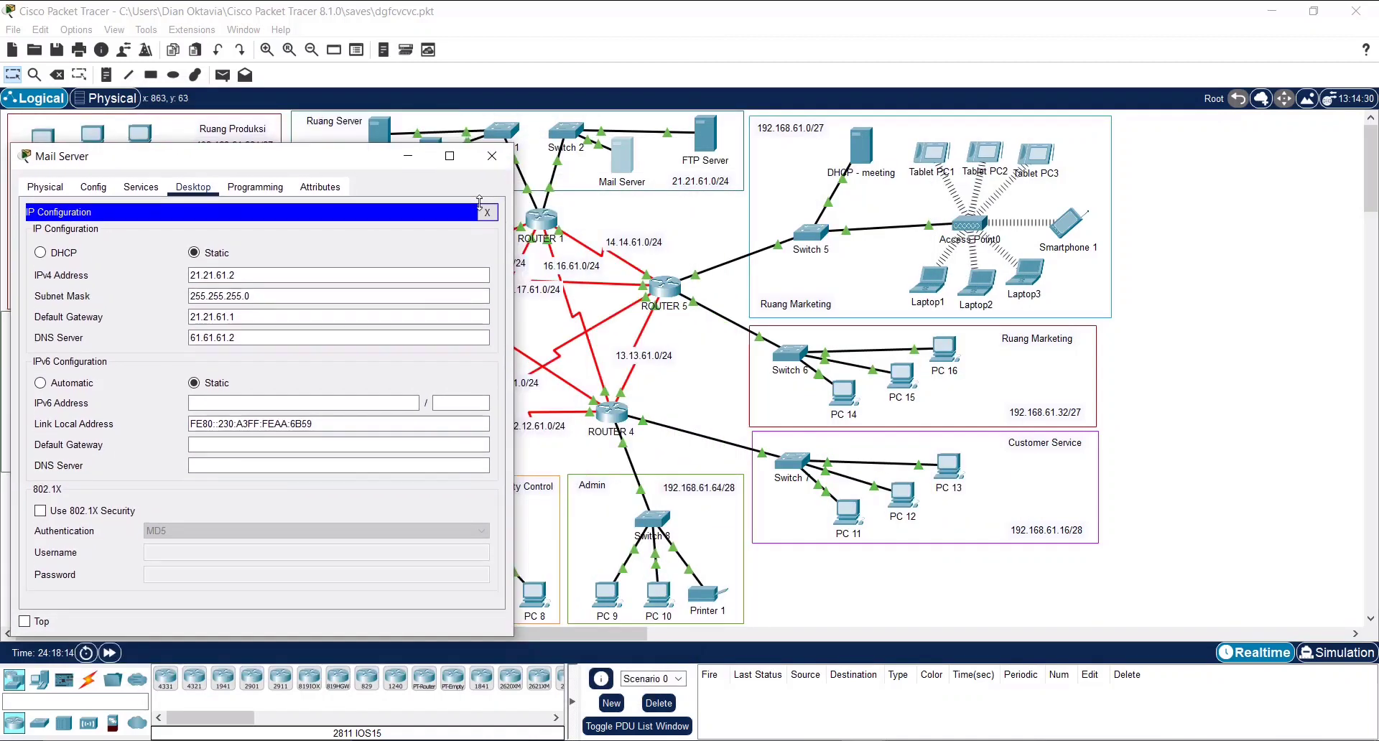
{"action": "left_click_drag", "start_coordinate": [342, 168], "coordinate": [431, 179]}
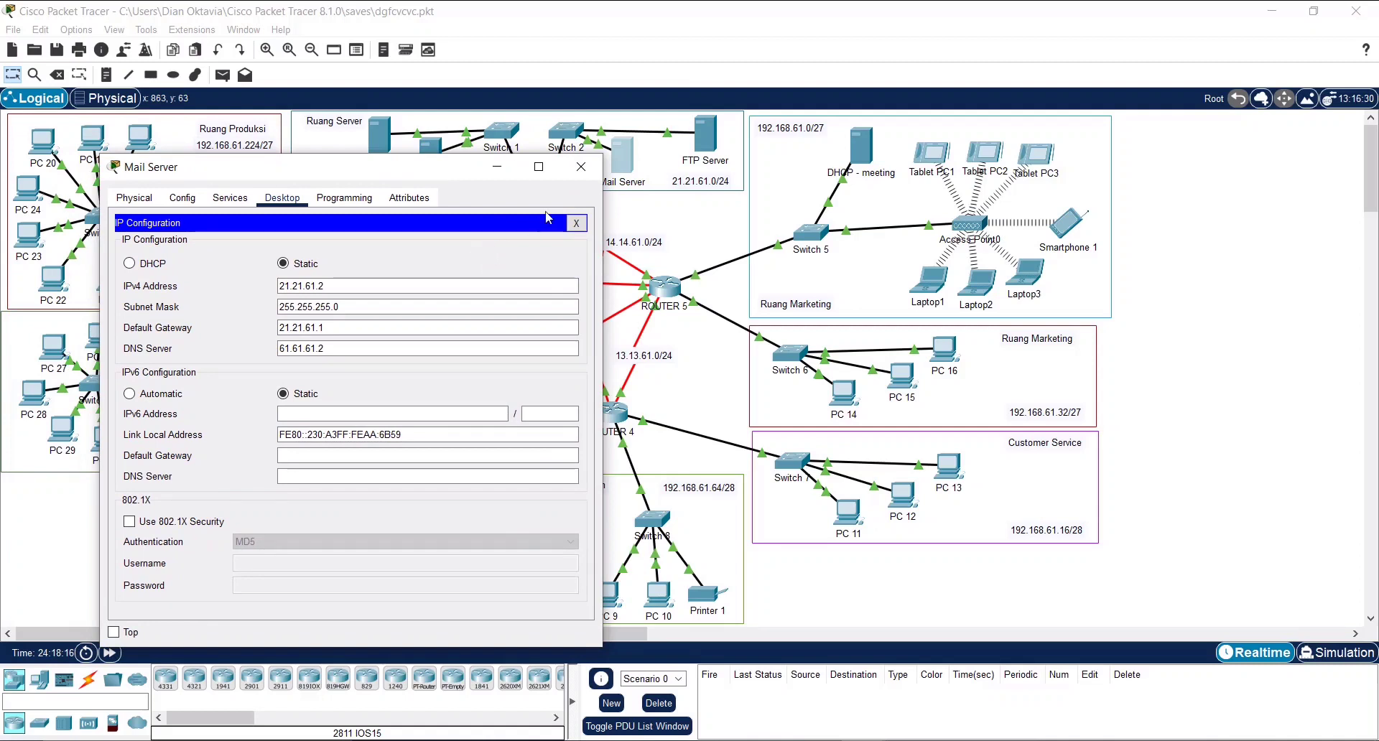
{"action": "left_click", "coordinate": [579, 174]}
{"action": "left_click", "coordinate": [706, 135]}
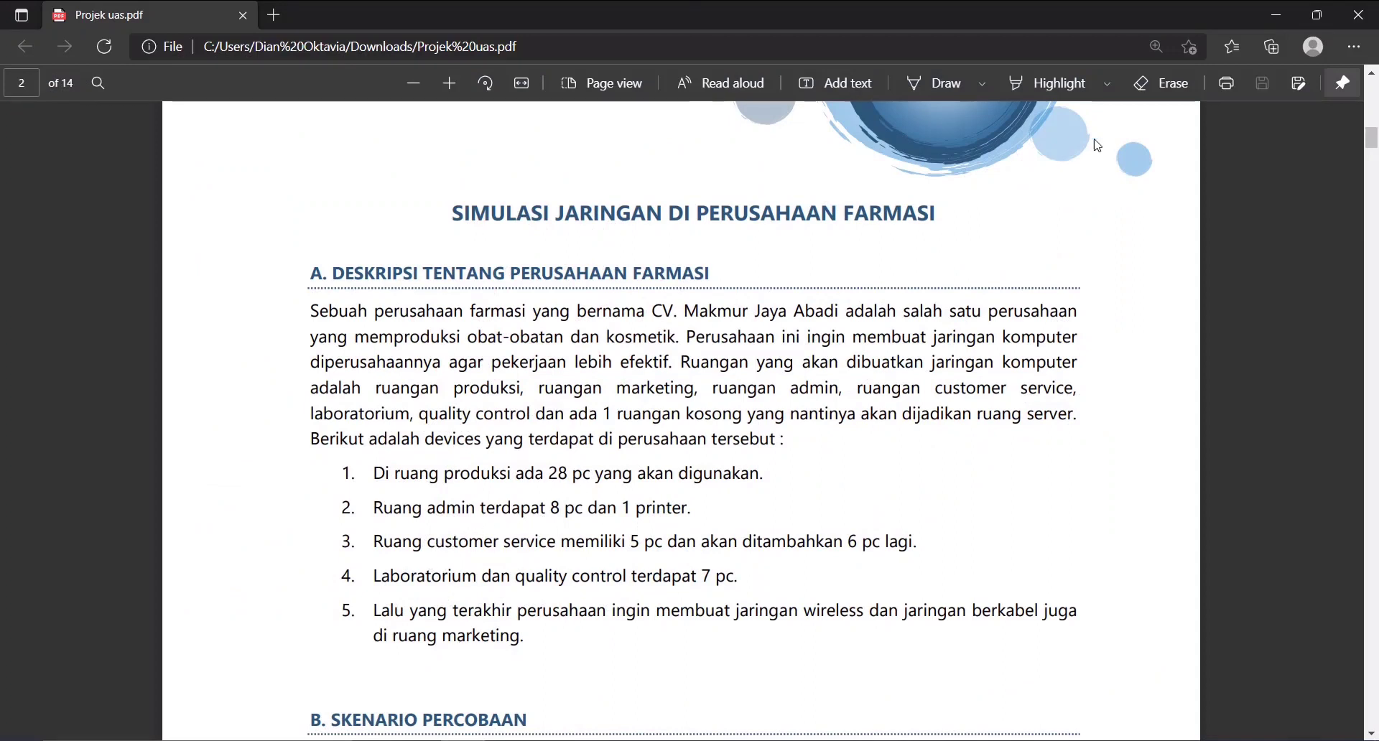
Return from the PDF report to Cisco Packet Tracer and review the IP configuration of PC 9 in the Admin room
{"action": "left_click", "coordinate": [1276, 14]}
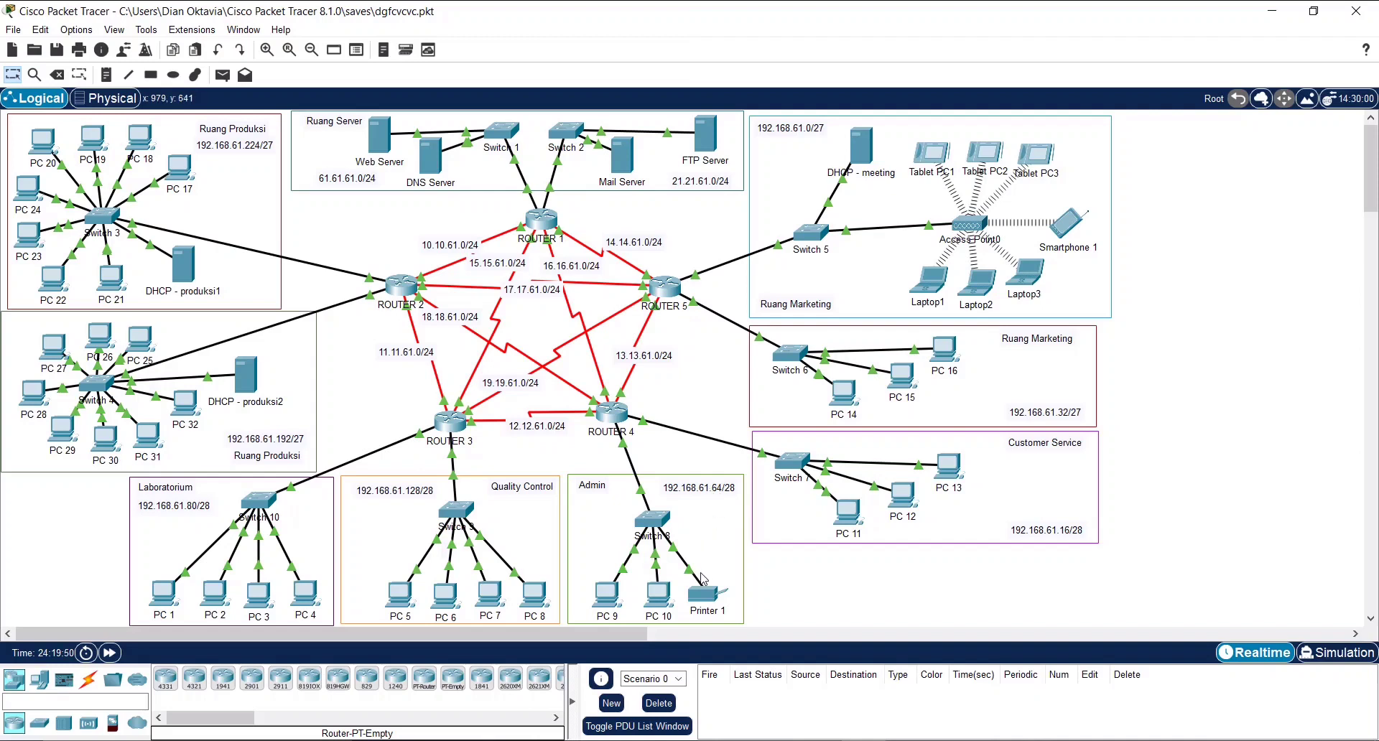
{"action": "left_click", "coordinate": [607, 599]}
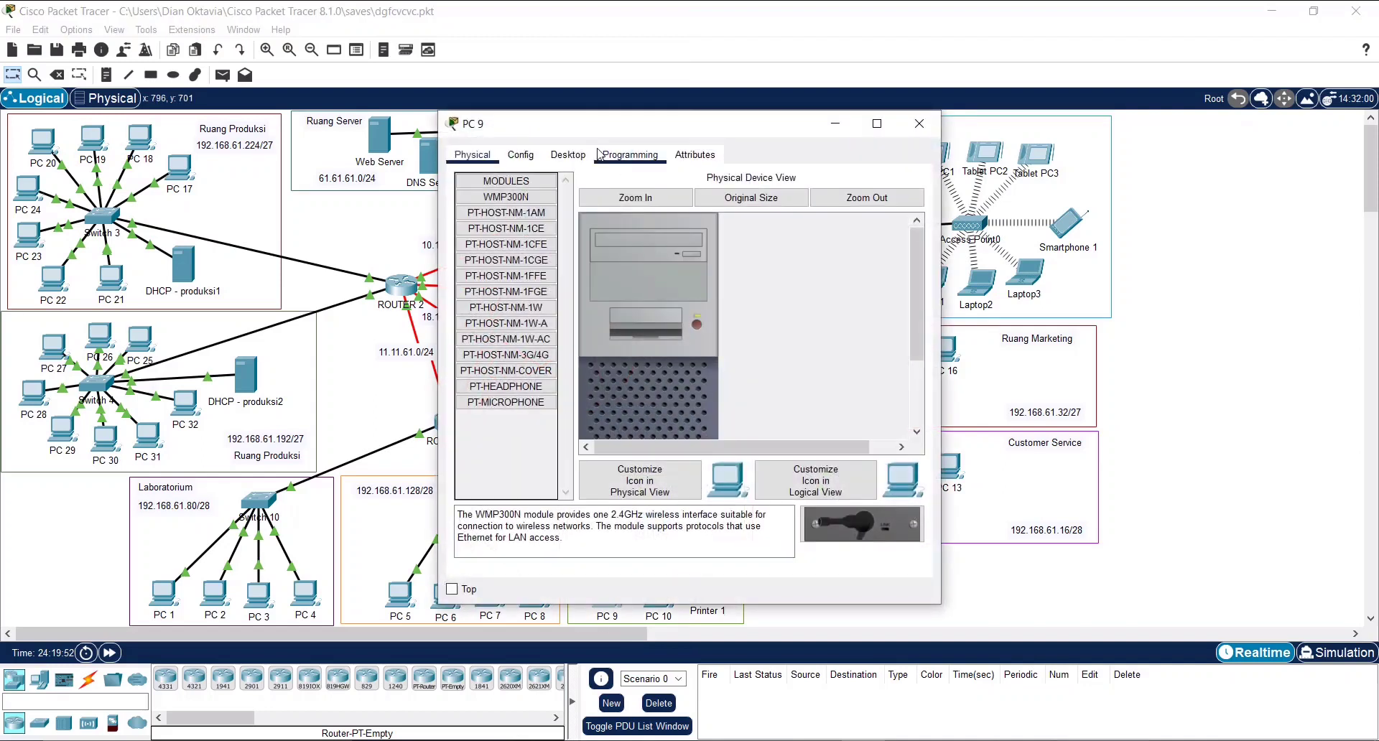
{"action": "left_click", "coordinate": [571, 156]}
{"action": "left_click", "coordinate": [511, 234]}
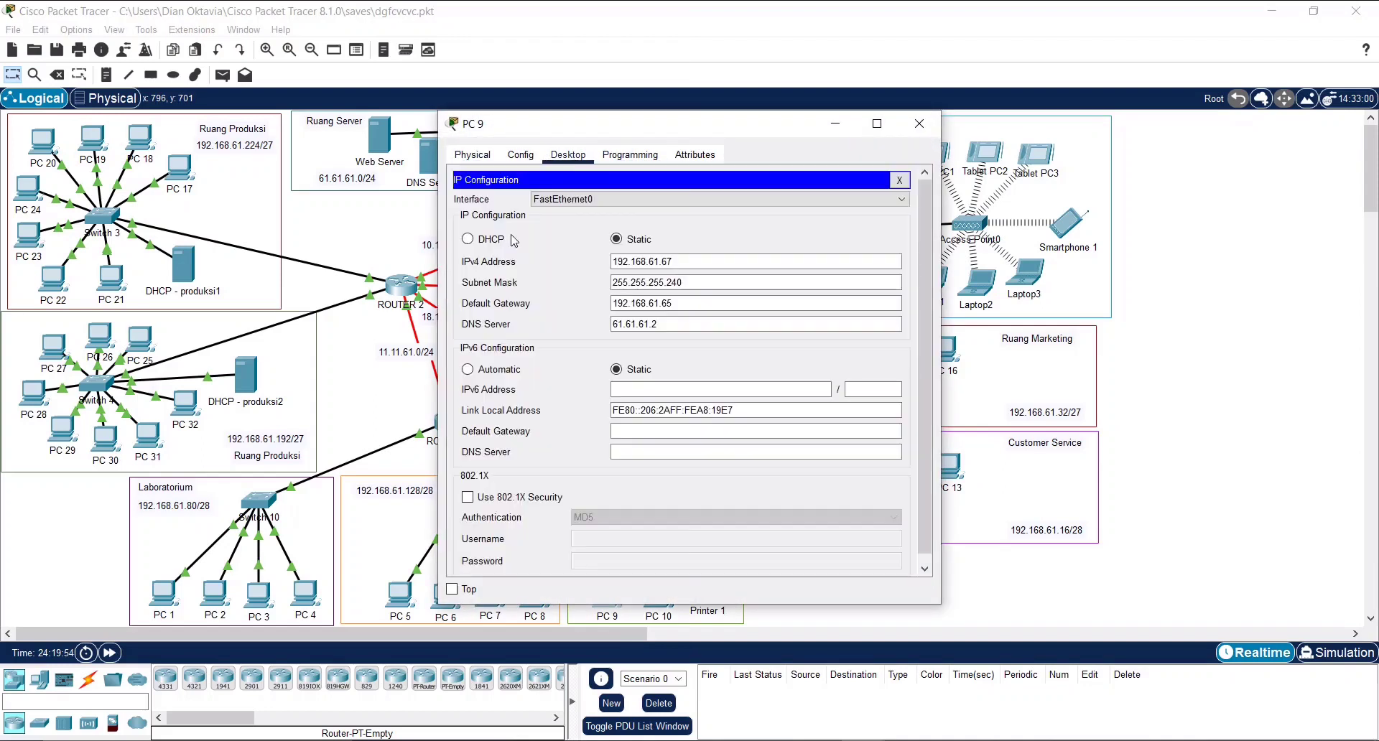
{"action": "left_click_drag", "start_coordinate": [708, 125], "coordinate": [1046, 138]}
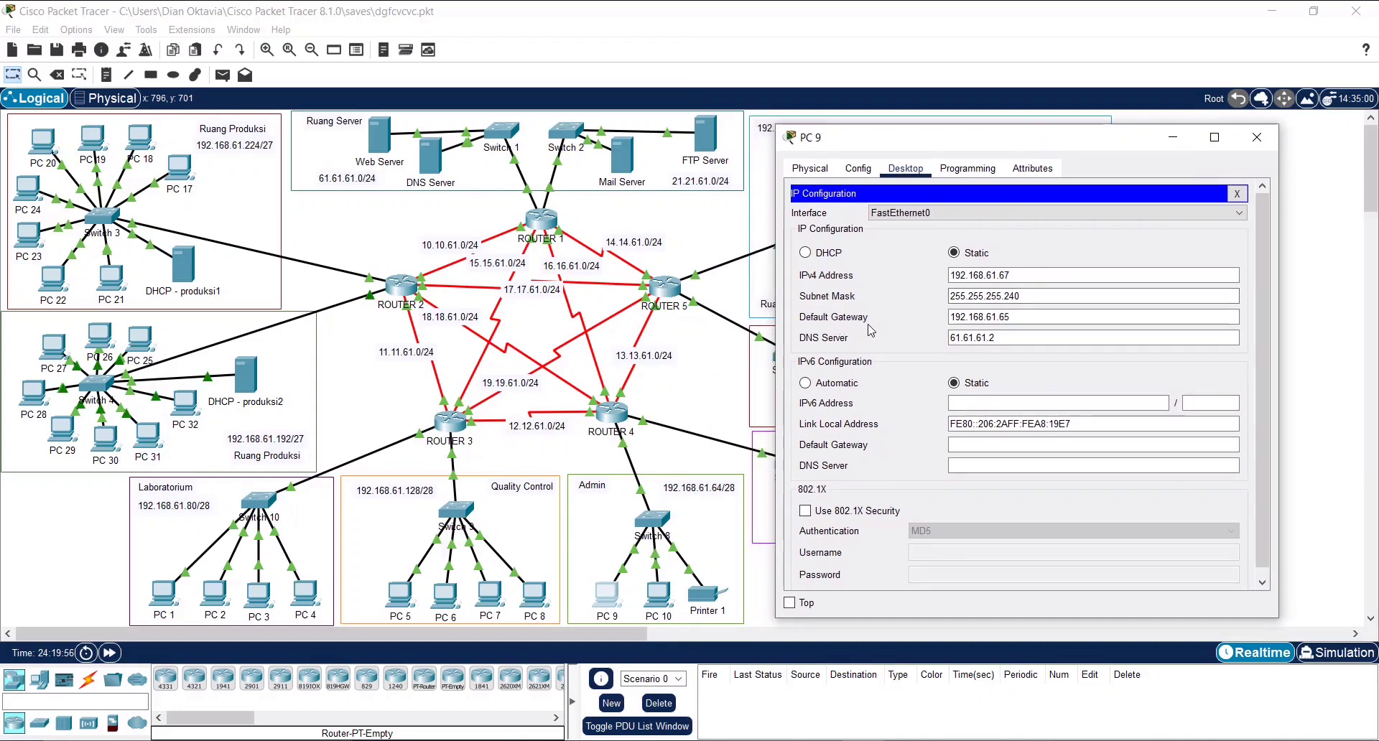
{"action": "left_click", "coordinate": [977, 334]}
{"action": "type", "text": ".2"}
{"action": "left_click", "coordinate": [1007, 323]}
{"action": "left_click", "coordinate": [961, 277]}
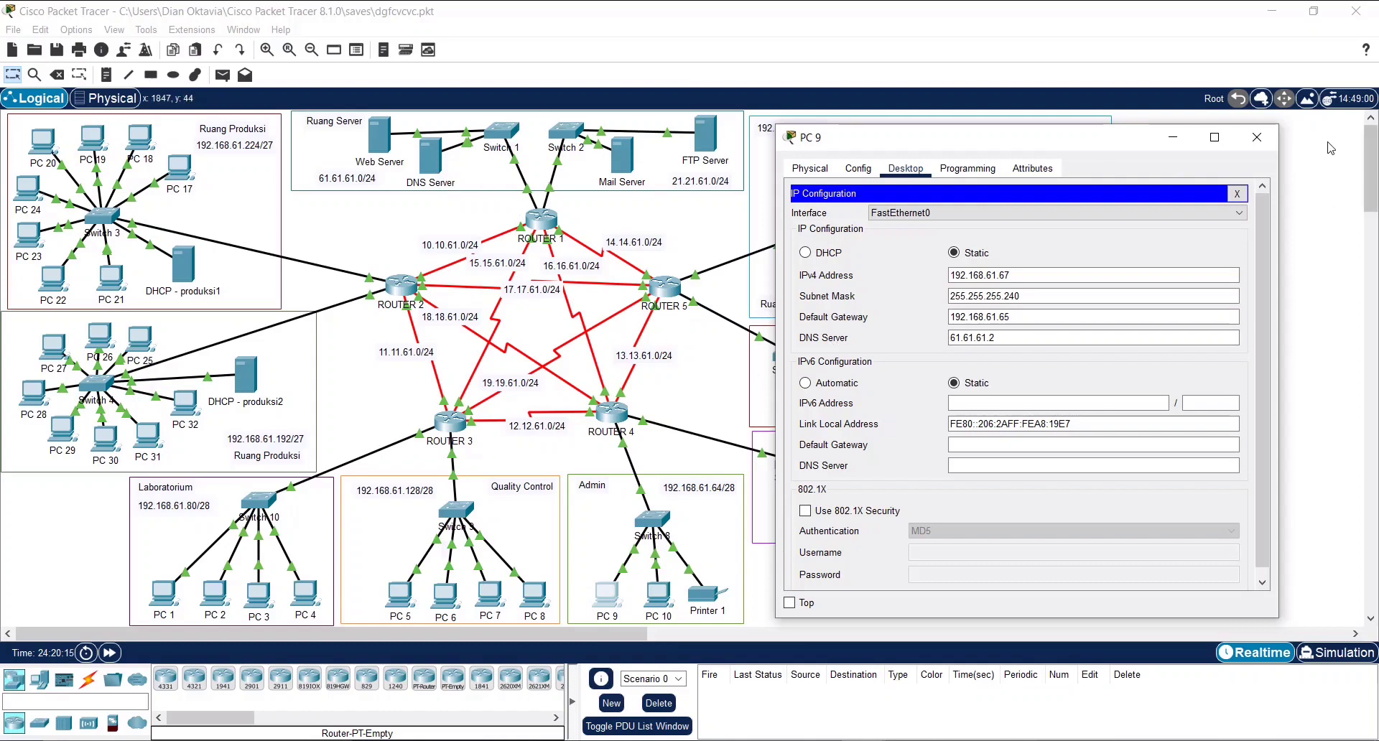
{"action": "left_click", "coordinate": [1256, 138]}
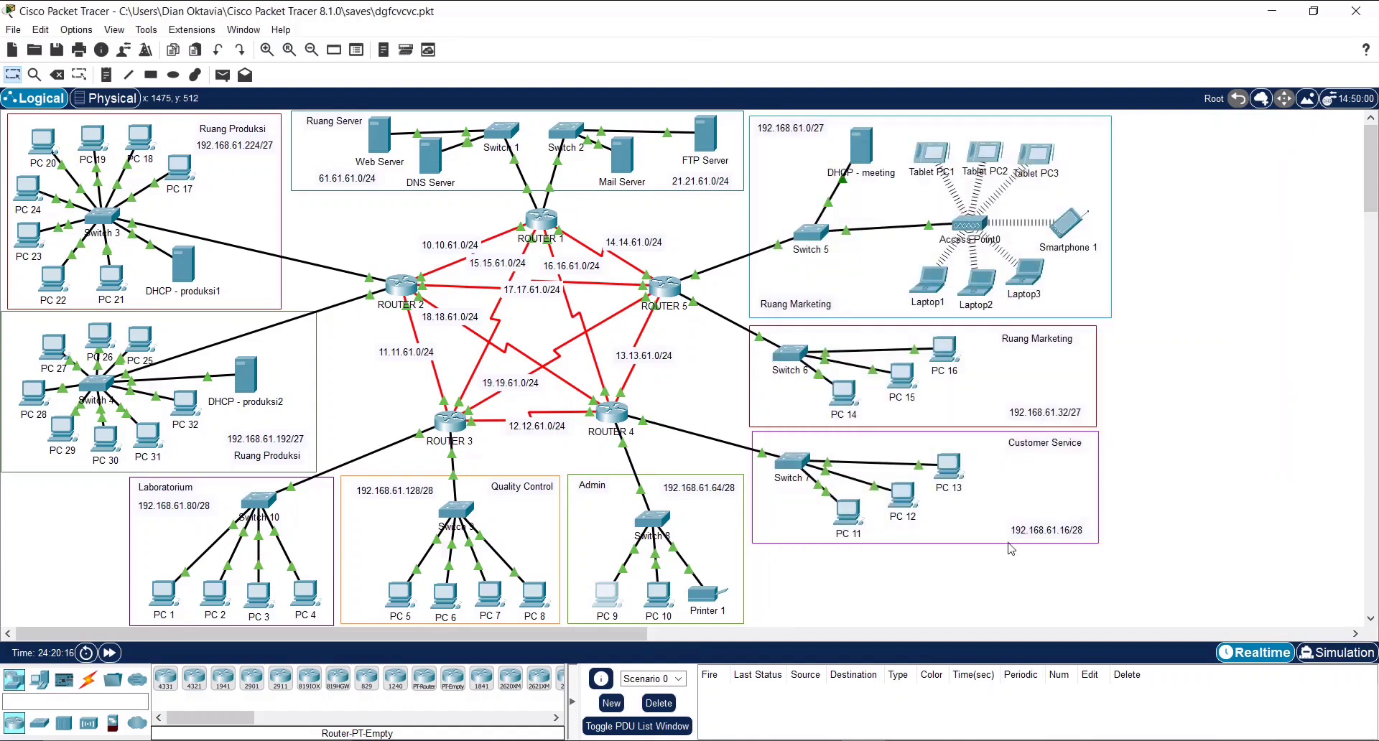
Review the IP configuration of PC 10 in the Admin room and close its window
{"action": "left_click", "coordinate": [658, 594]}
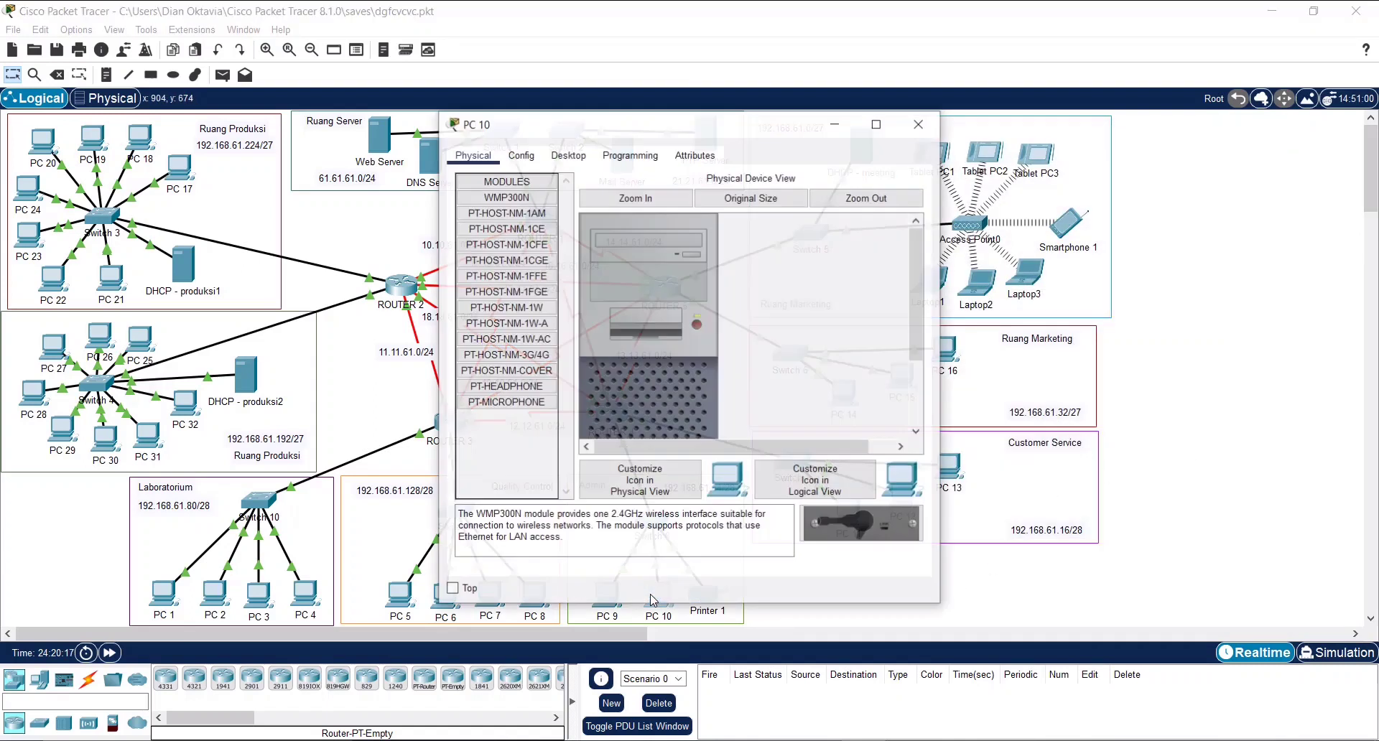
{"action": "left_click_drag", "start_coordinate": [658, 123], "coordinate": [981, 138]}
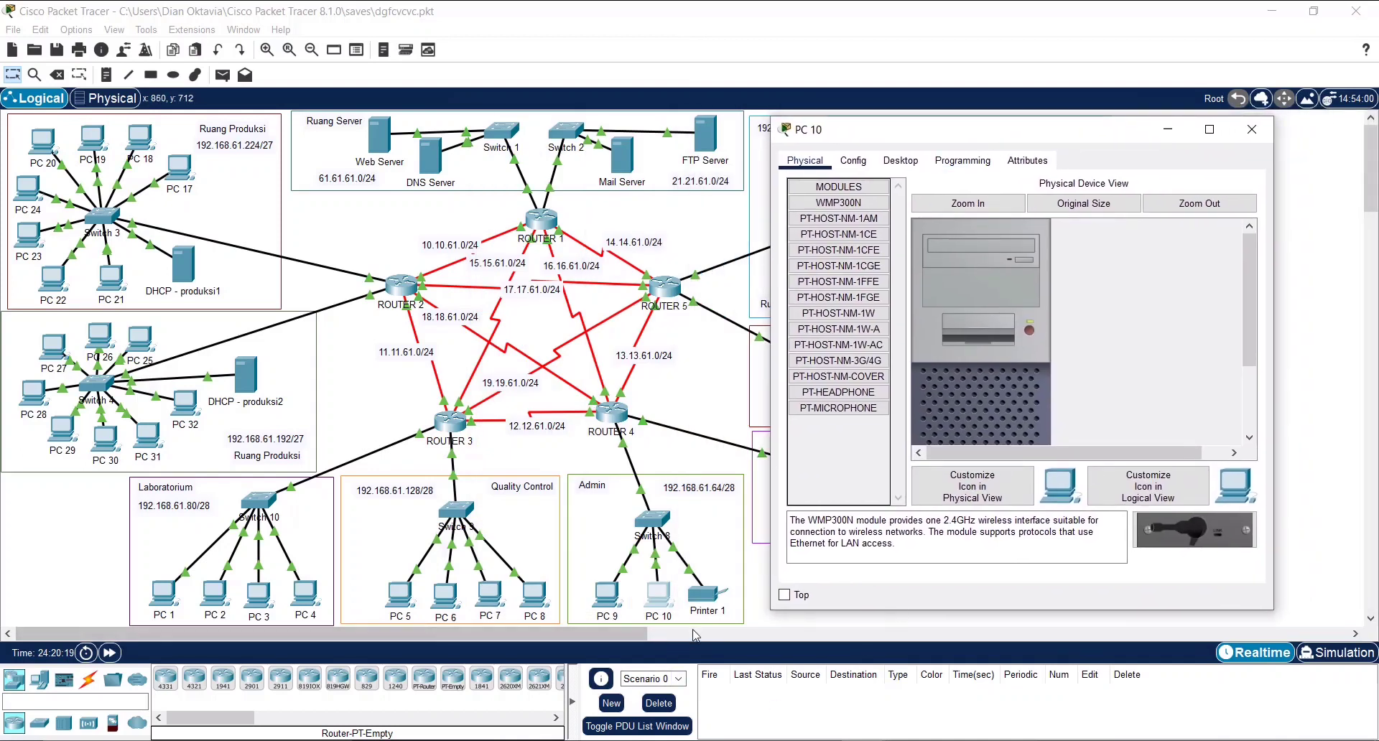
{"action": "left_click", "coordinate": [901, 161]}
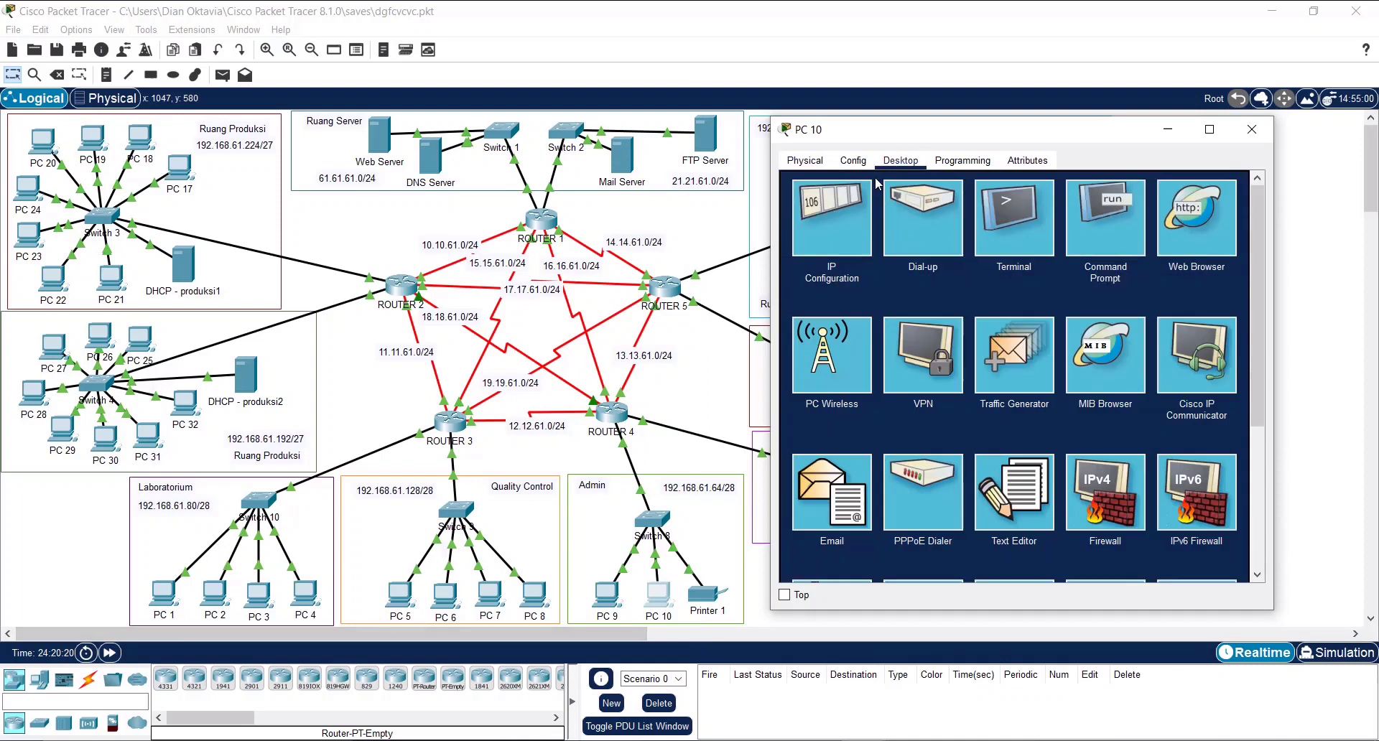
{"action": "left_click", "coordinate": [823, 229]}
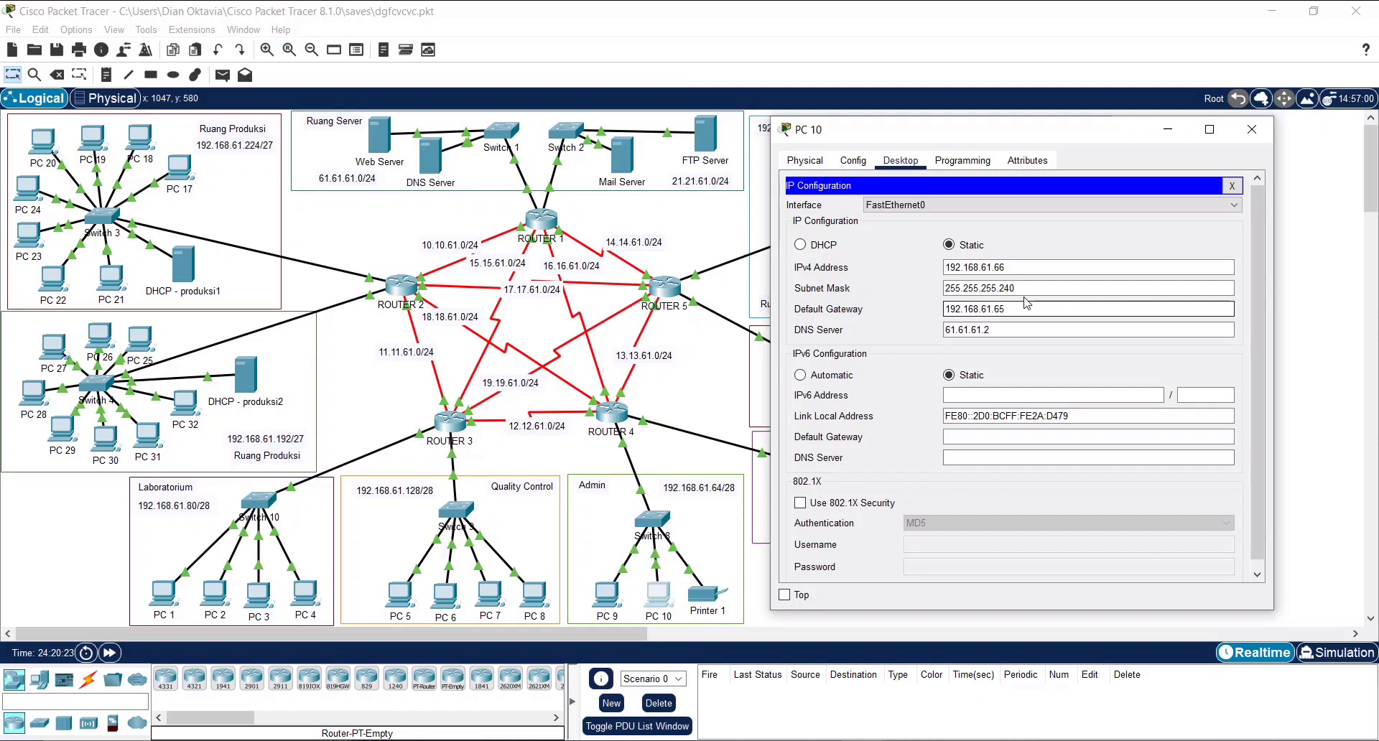
{"action": "left_click", "coordinate": [1251, 129]}
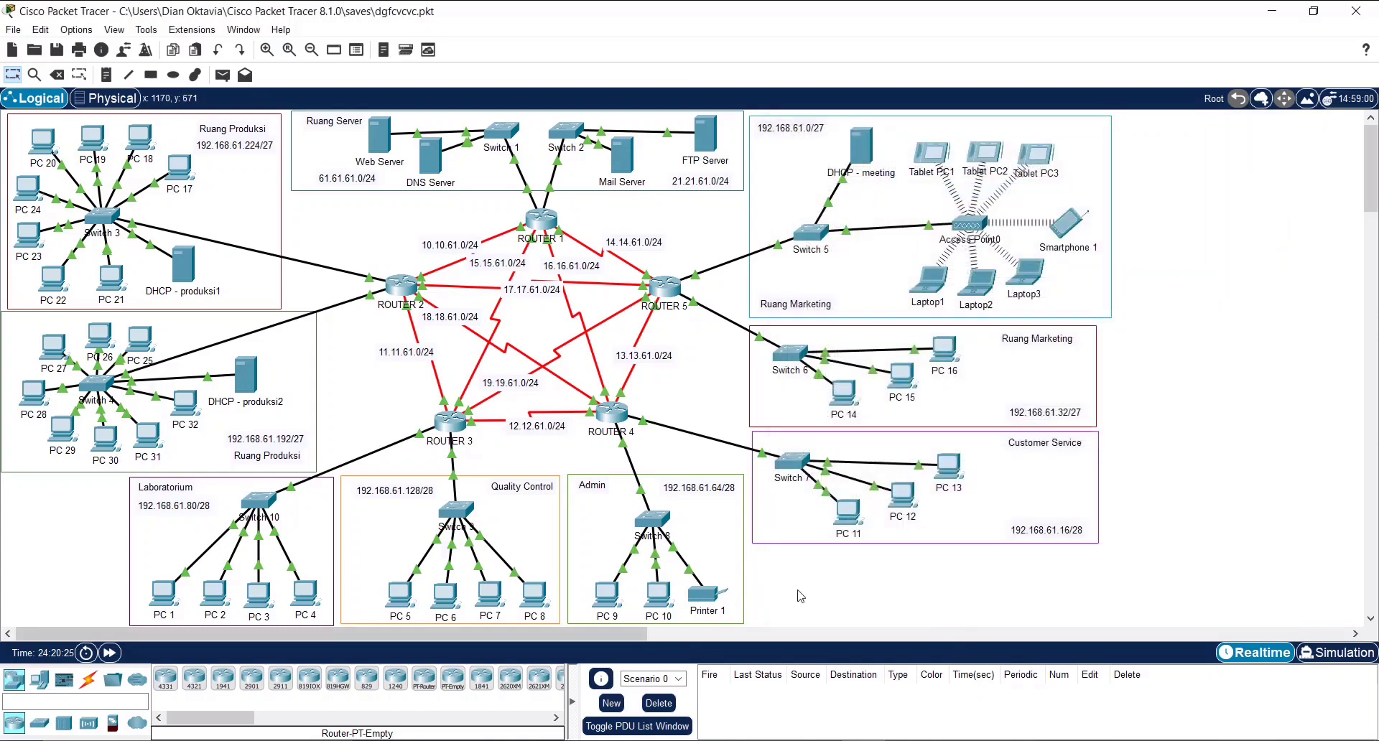
Review Printer 1's gateway and DNS settings and its FastEthernet0 IP configuration, then close its window
{"action": "left_click", "coordinate": [707, 594]}
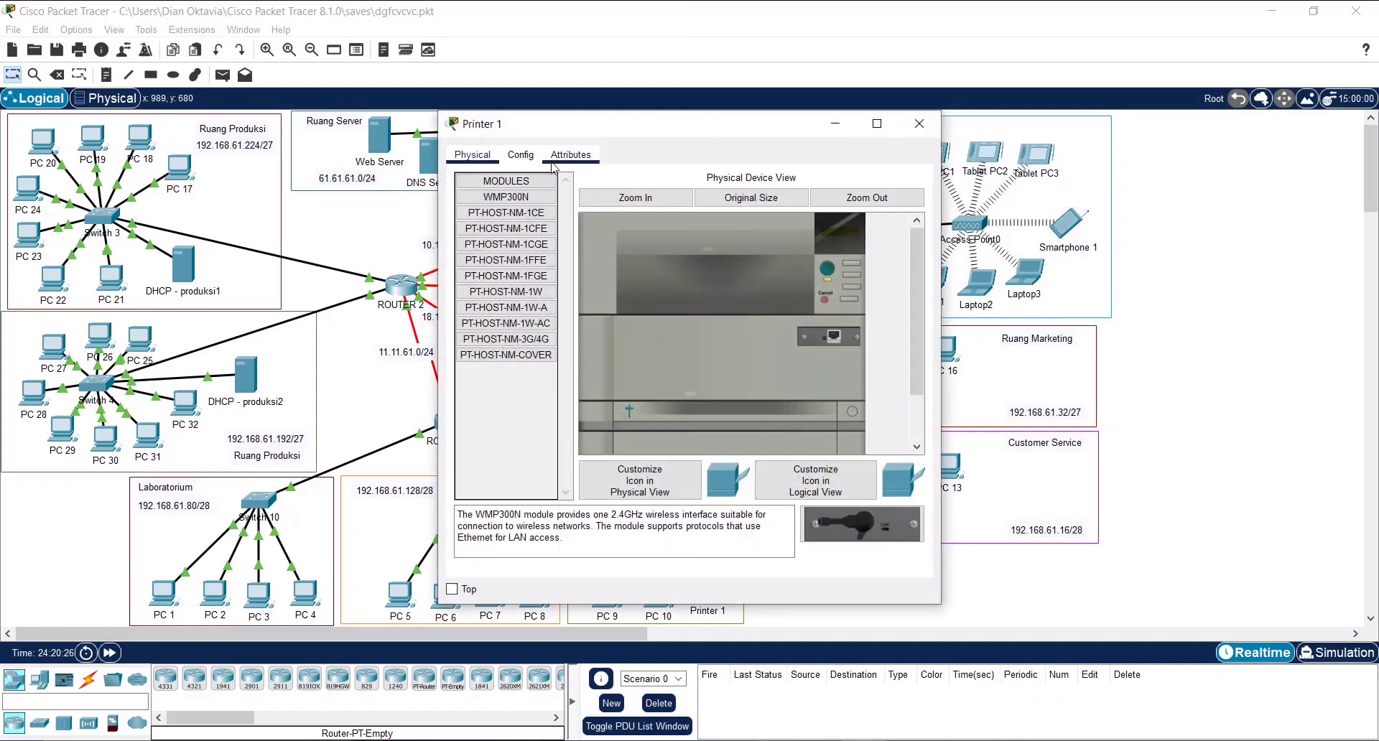
{"action": "left_click", "coordinate": [521, 155]}
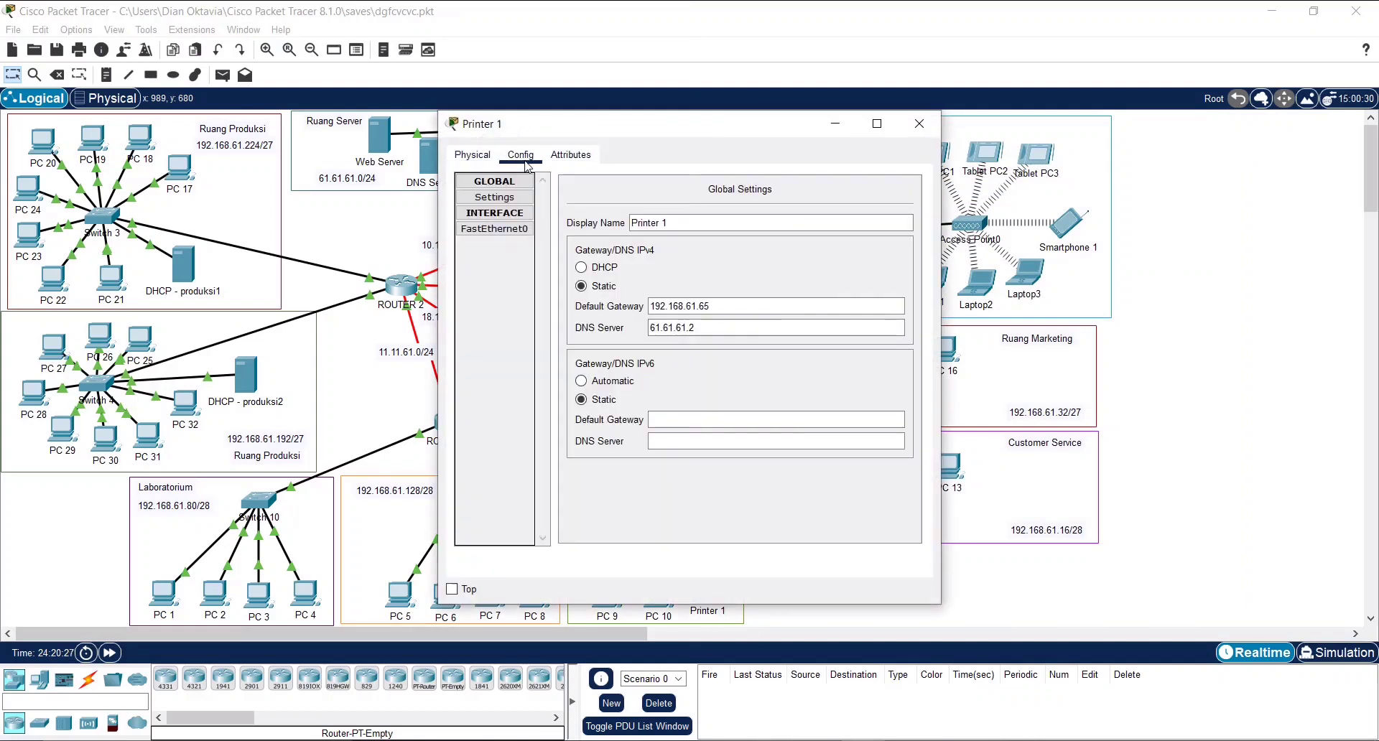
{"action": "left_click", "coordinate": [509, 233]}
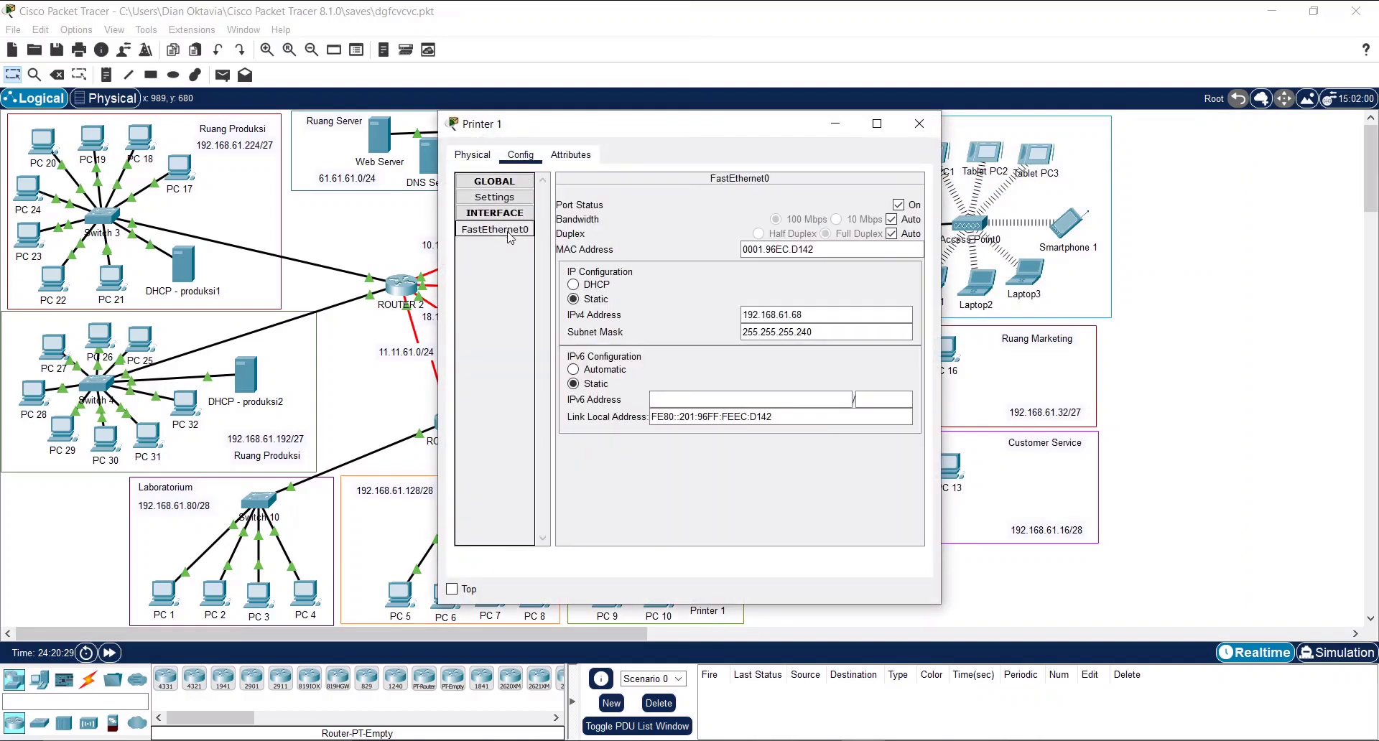
{"action": "left_click", "coordinate": [511, 199]}
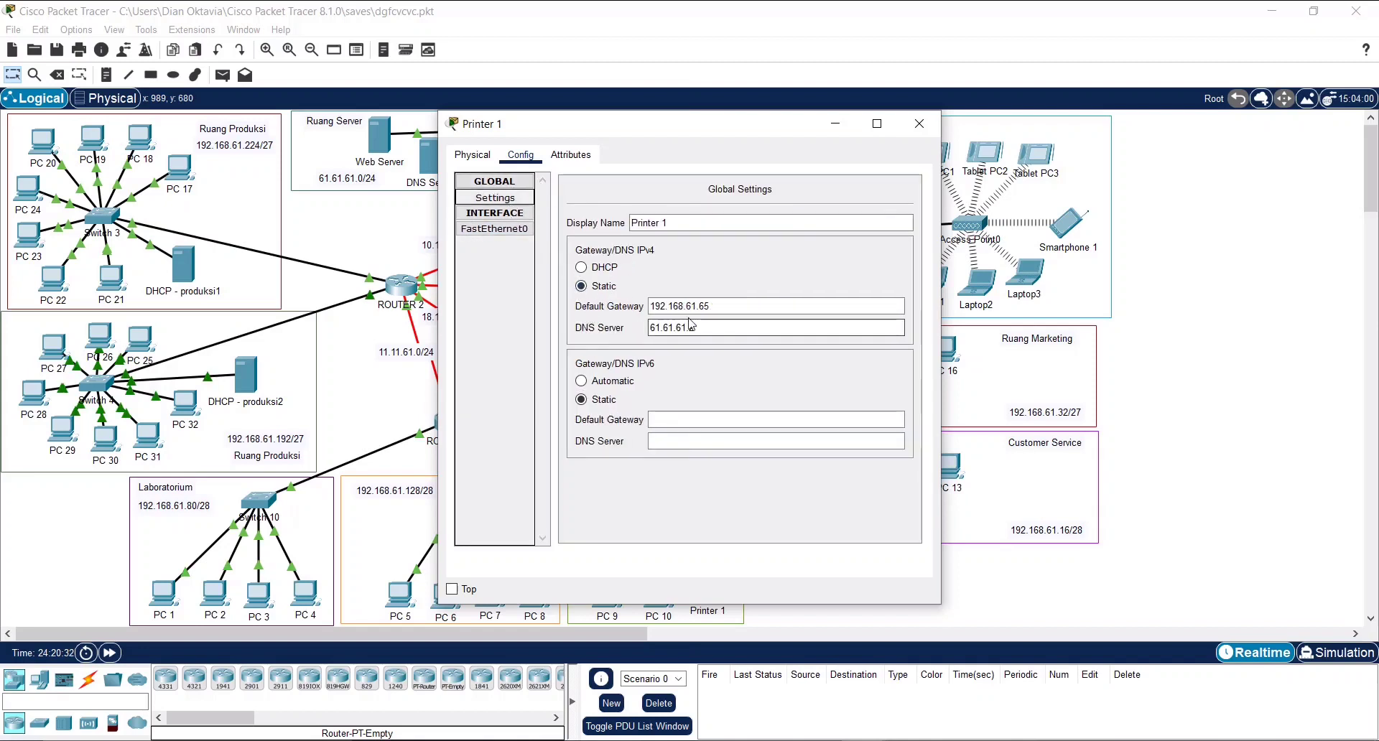
{"action": "left_click_drag", "start_coordinate": [709, 137], "coordinate": [1003, 90]}
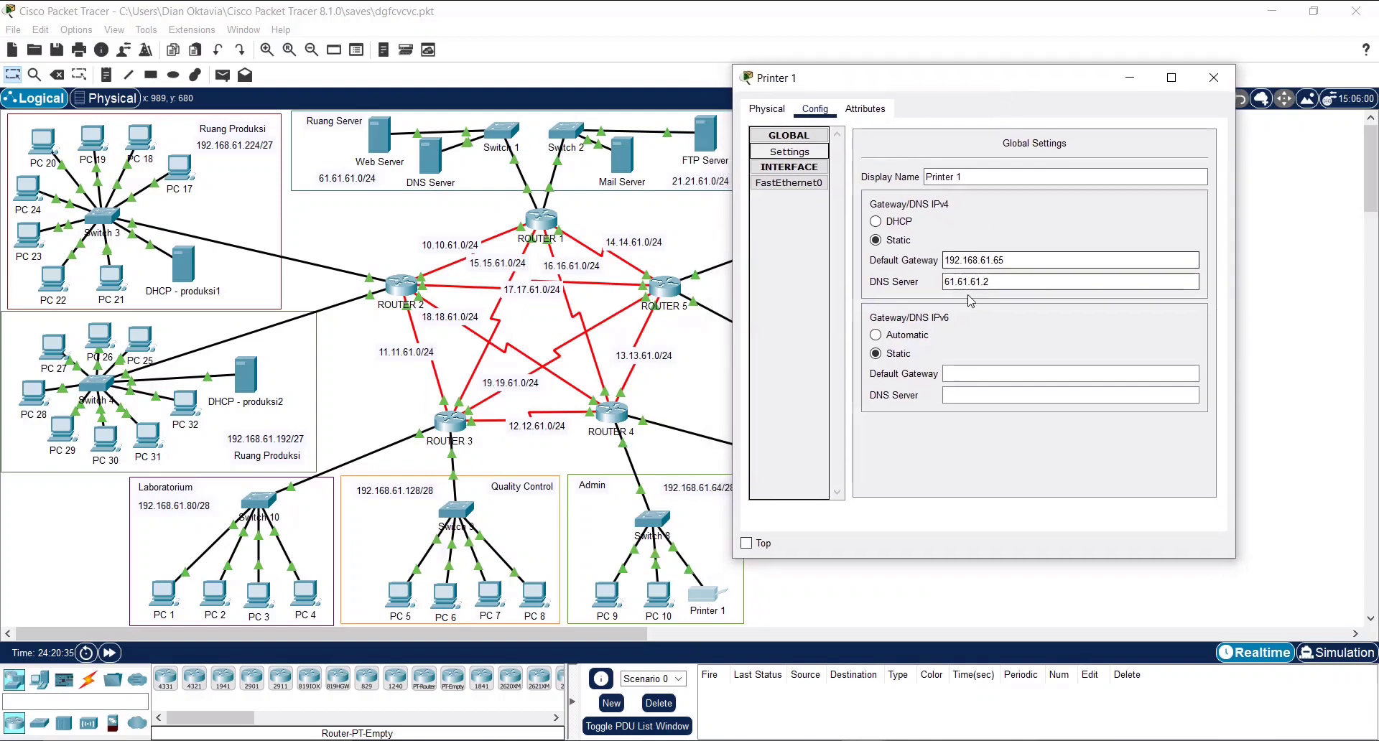
{"action": "left_click", "coordinate": [804, 184]}
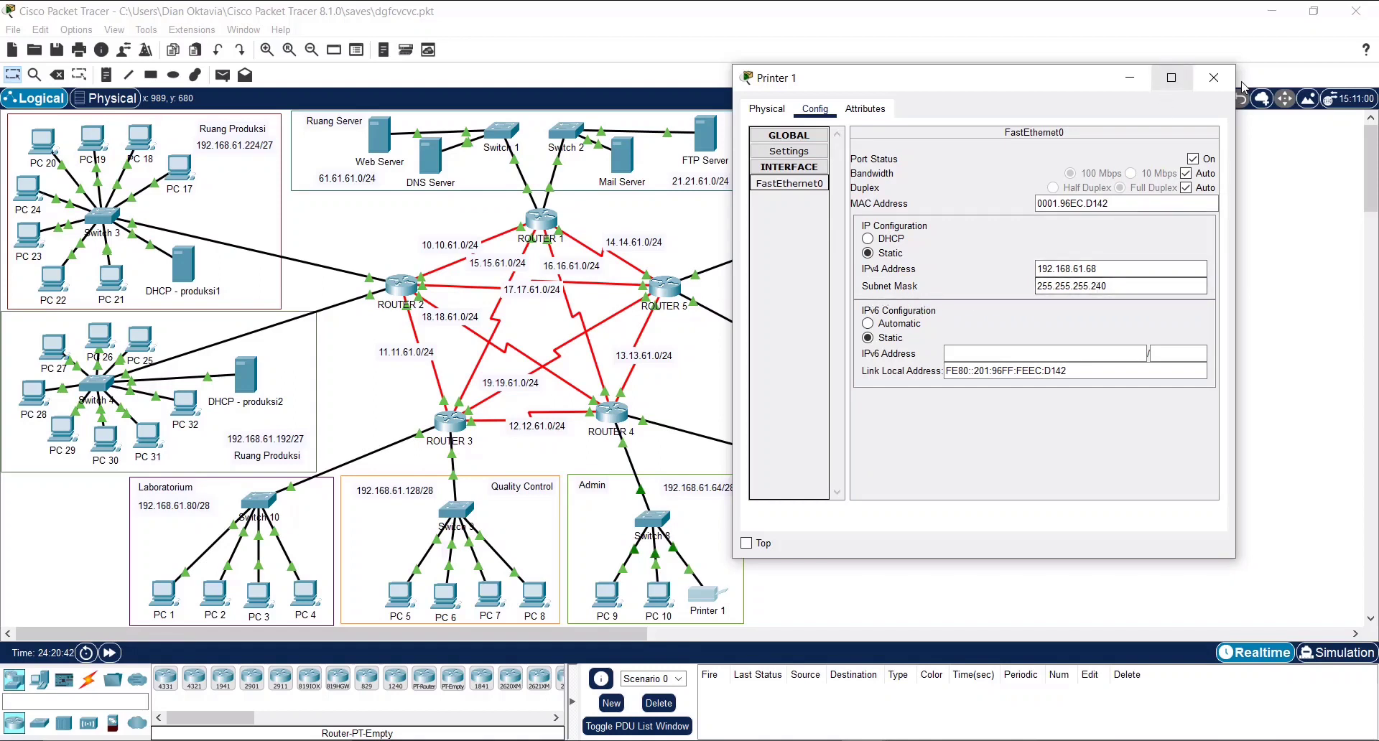
{"action": "left_click", "coordinate": [1213, 78]}
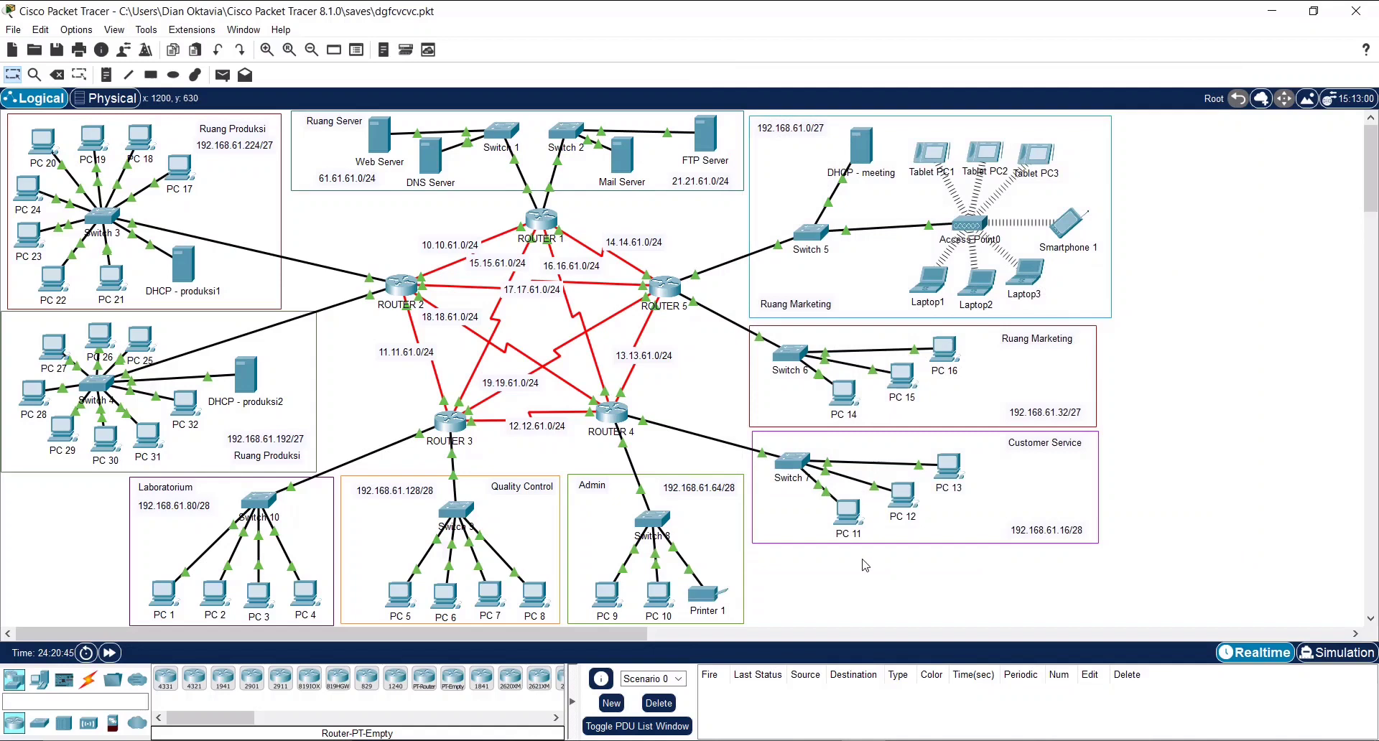
Consult the company's room and device list in the PDF report and return to Cisco Packet Tracer
{"action": "key", "text": "alt+Tab"}
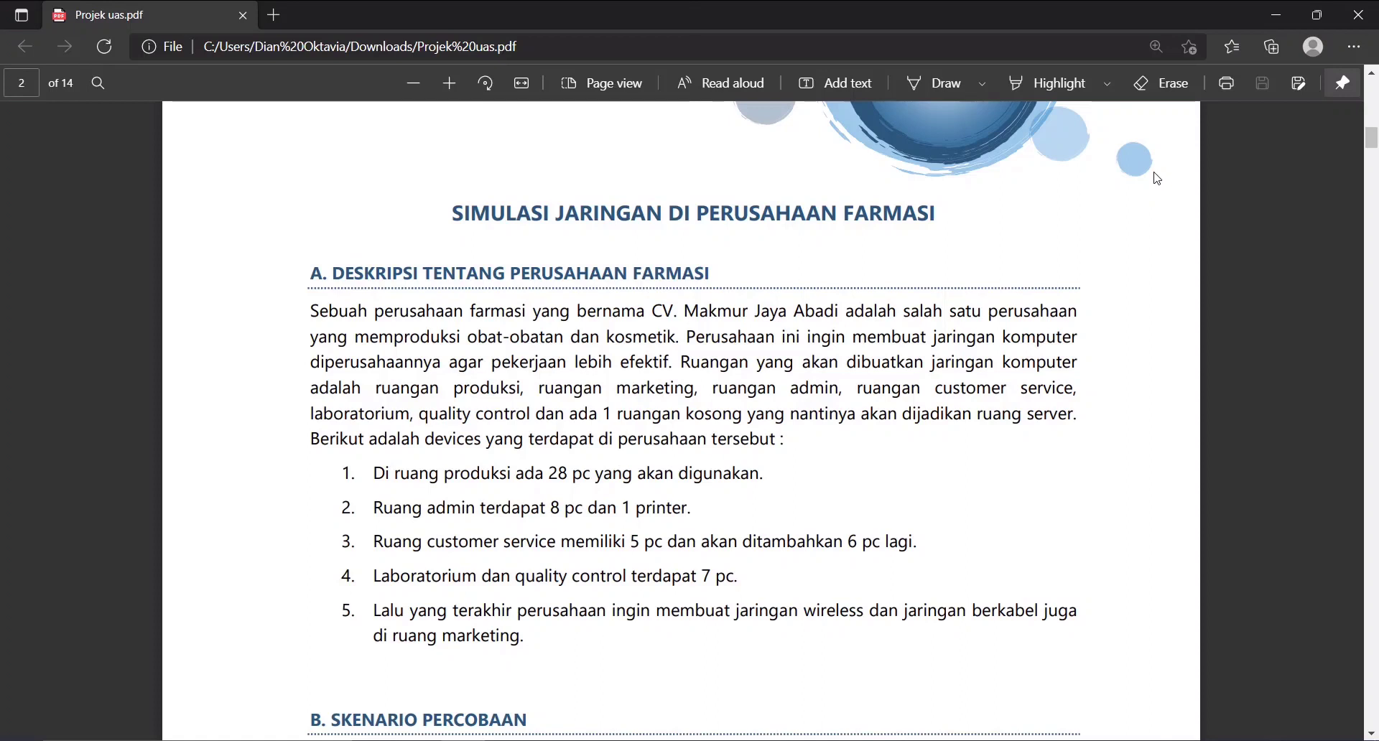
{"action": "left_click", "coordinate": [1268, 16]}
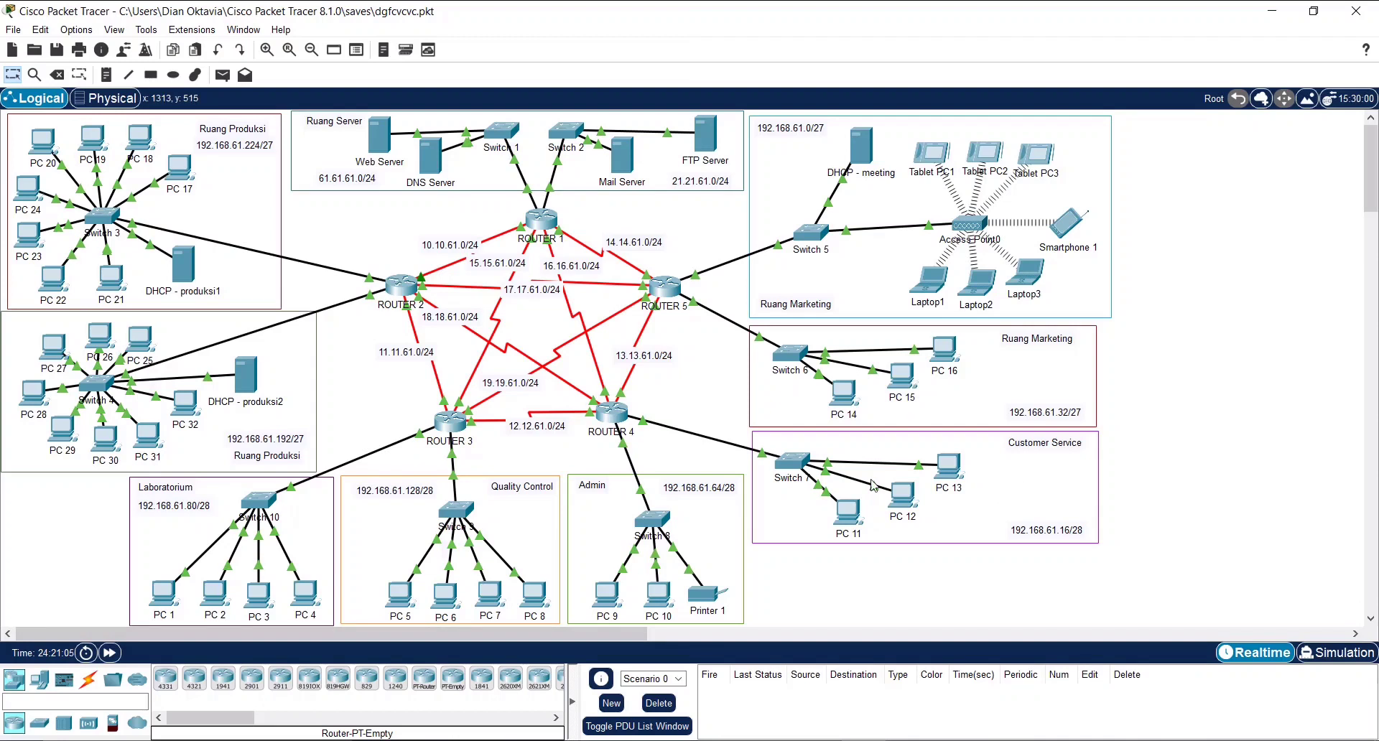
Review PC 11's IPv4 address, subnet mask, default gateway and DNS server in the Customer Service room, and close its window
{"action": "left_click", "coordinate": [857, 520]}
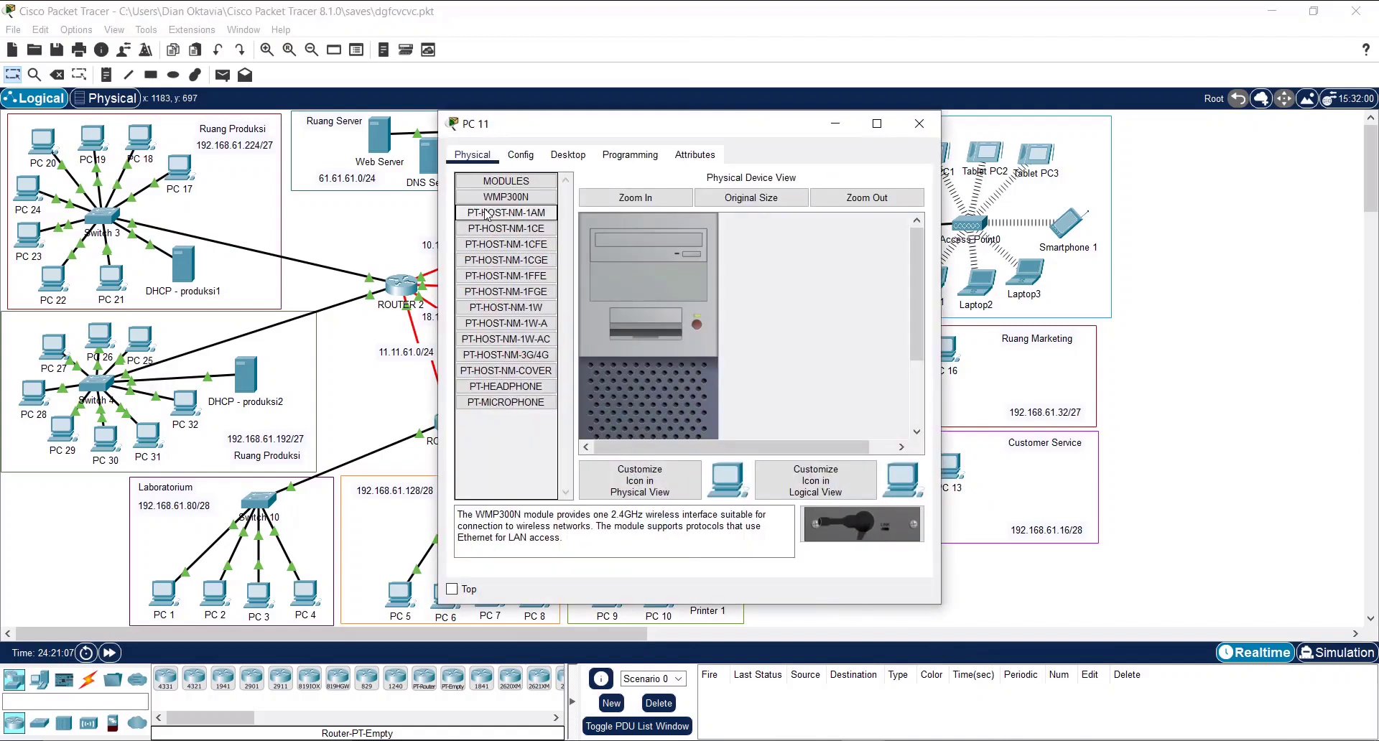
{"action": "left_click", "coordinate": [568, 154]}
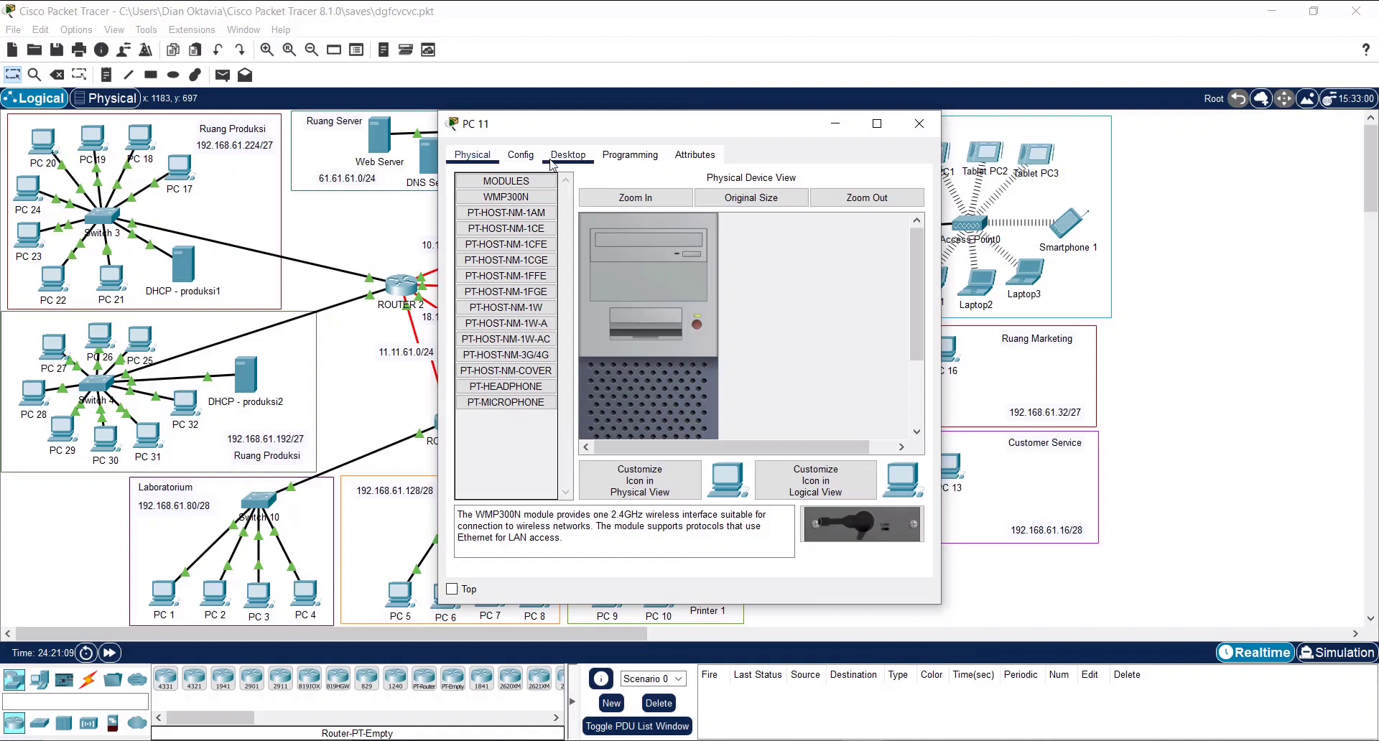
{"action": "left_click", "coordinate": [496, 214]}
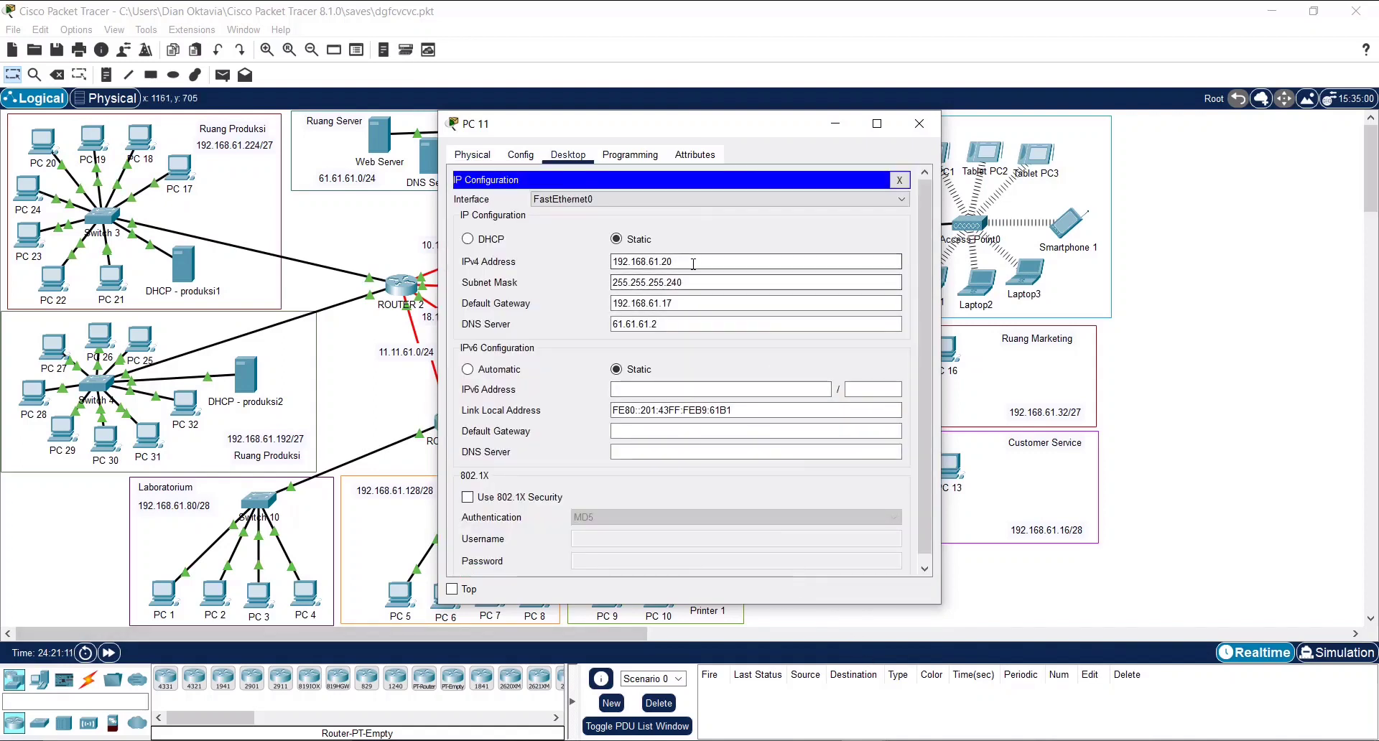
{"action": "left_click_drag", "start_coordinate": [672, 261], "coordinate": [617, 262]}
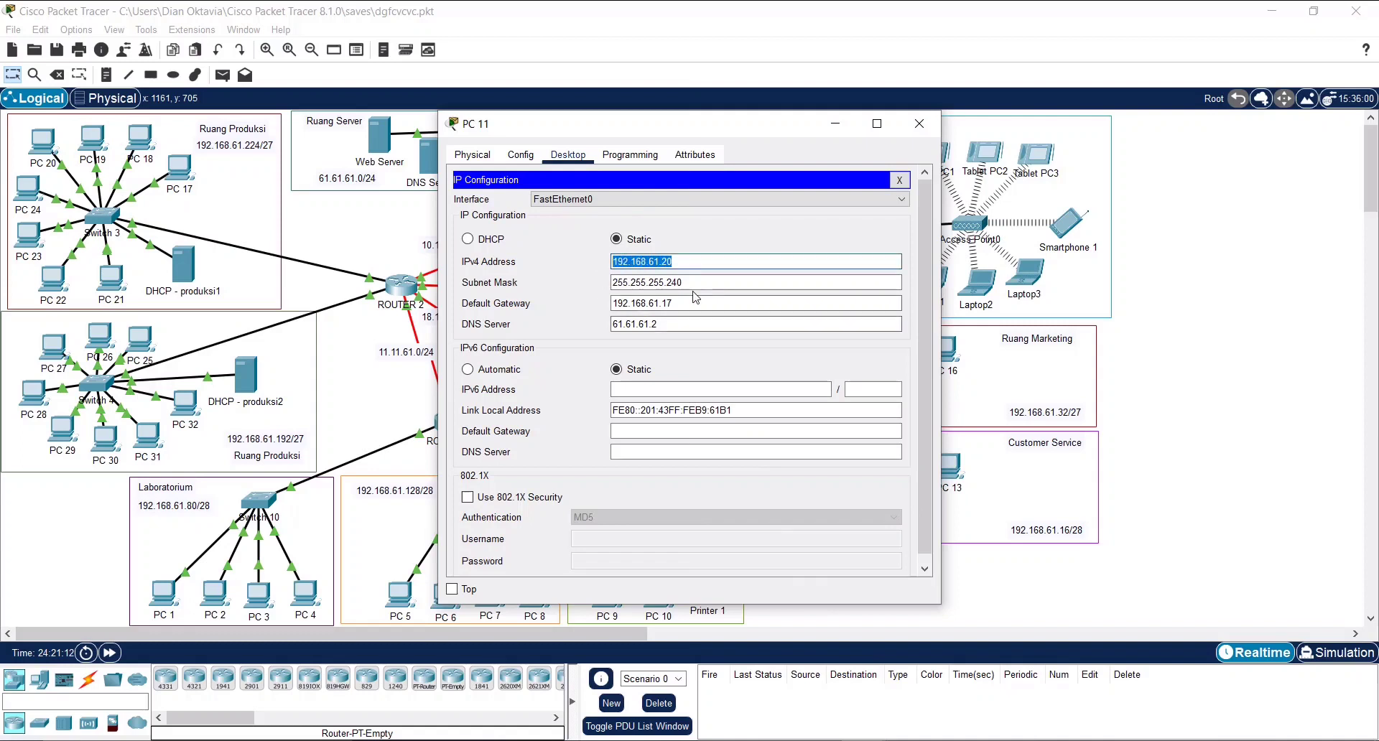
{"action": "left_click_drag", "start_coordinate": [700, 282], "coordinate": [595, 291]}
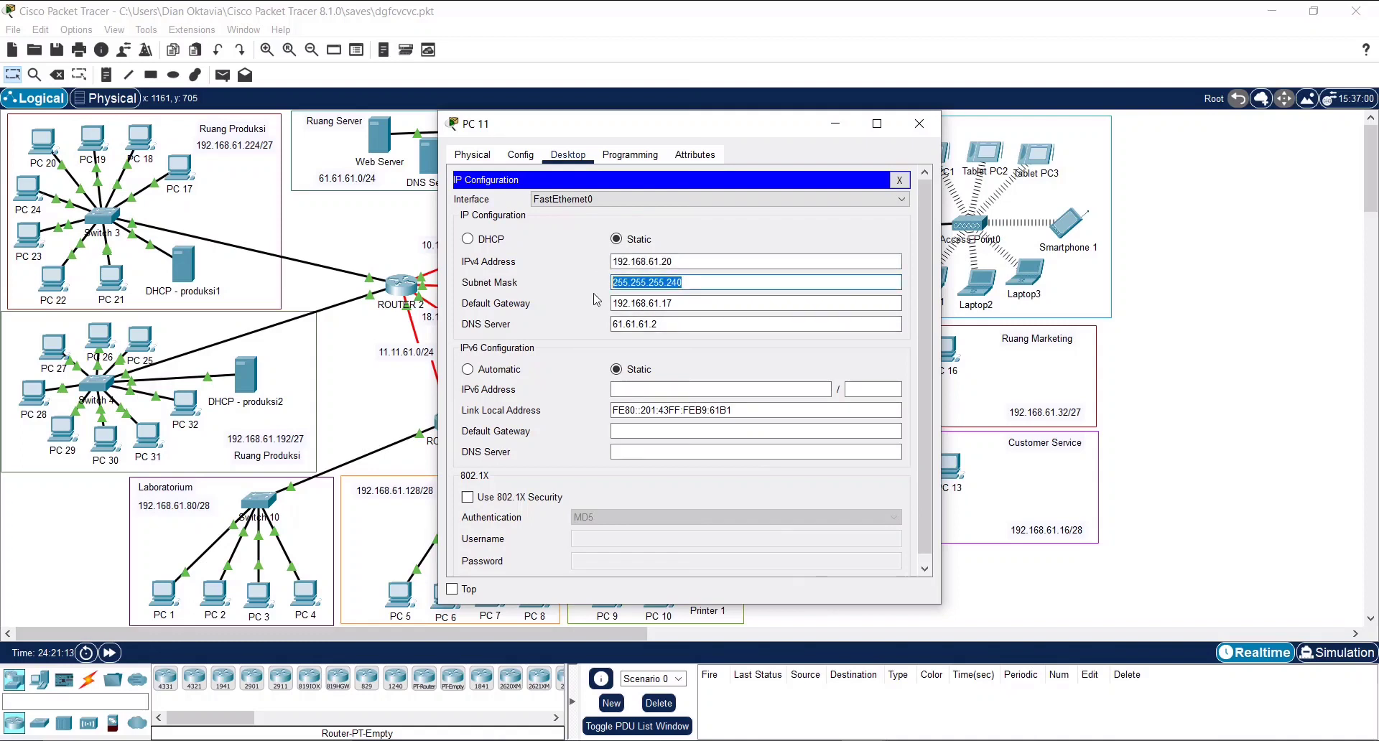
{"action": "left_click", "coordinate": [594, 294]}
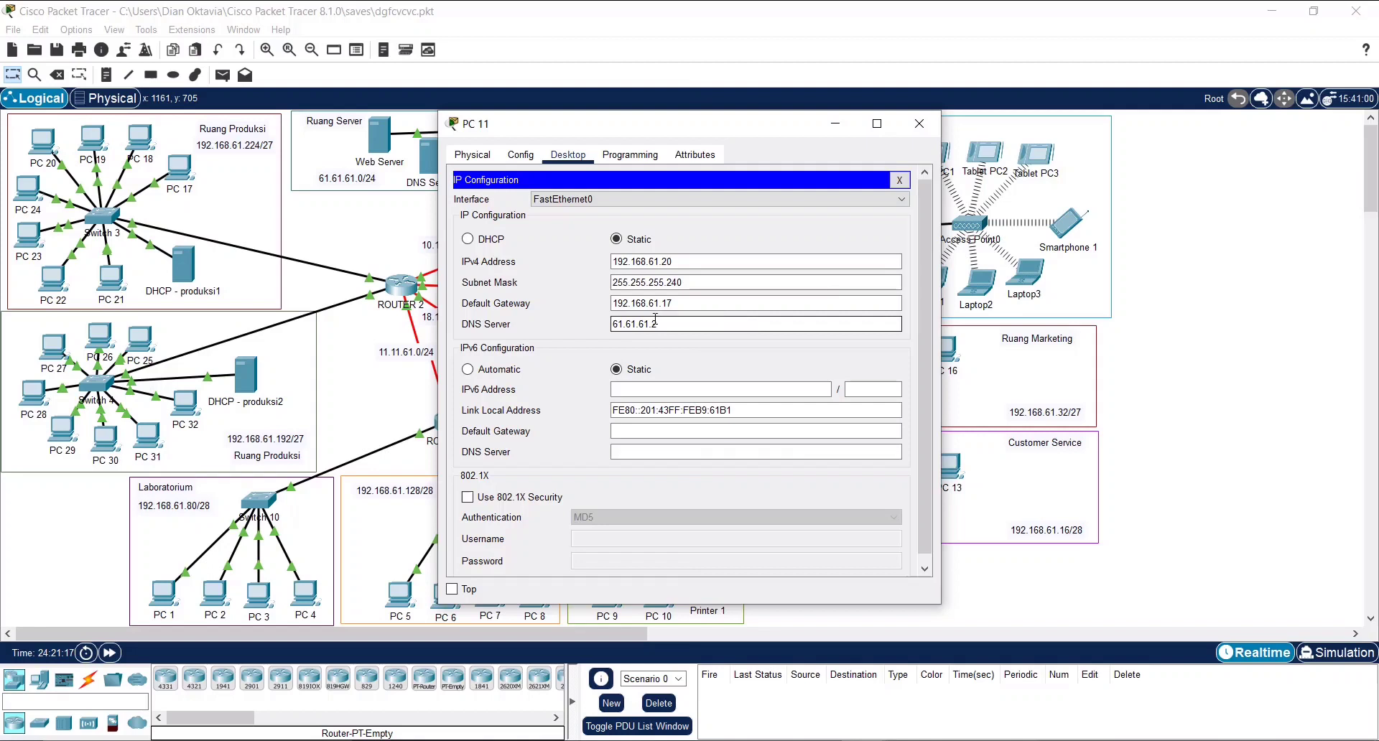
{"action": "left_click", "coordinate": [687, 302]}
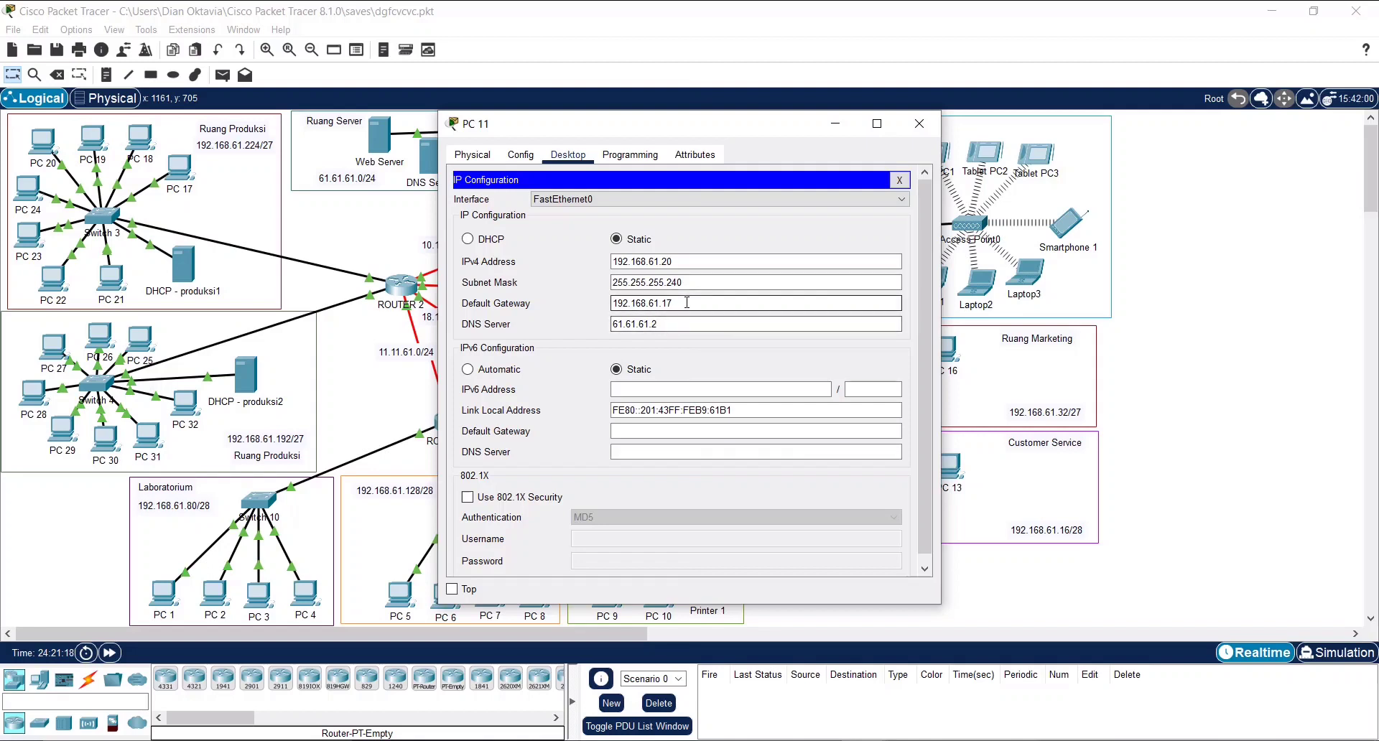
{"action": "left_click", "coordinate": [655, 325]}
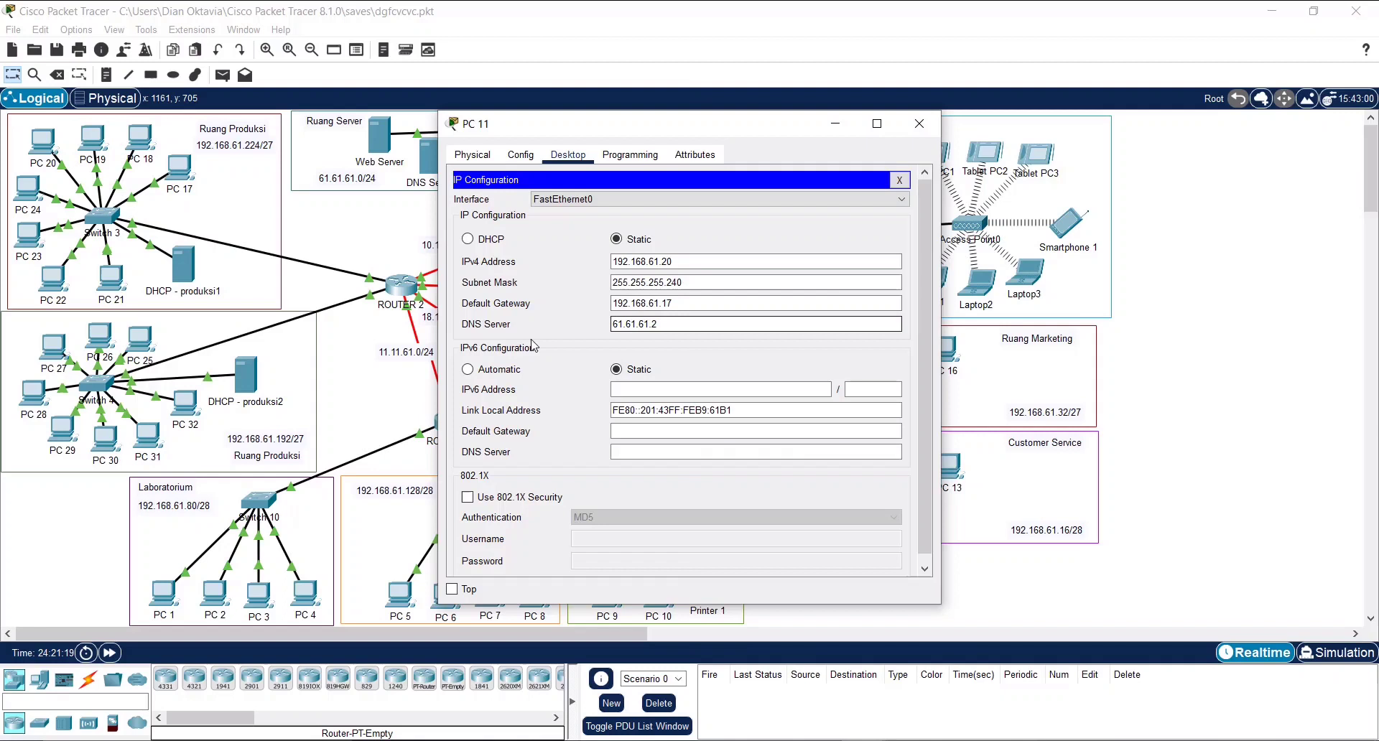
{"action": "left_click", "coordinate": [920, 124]}
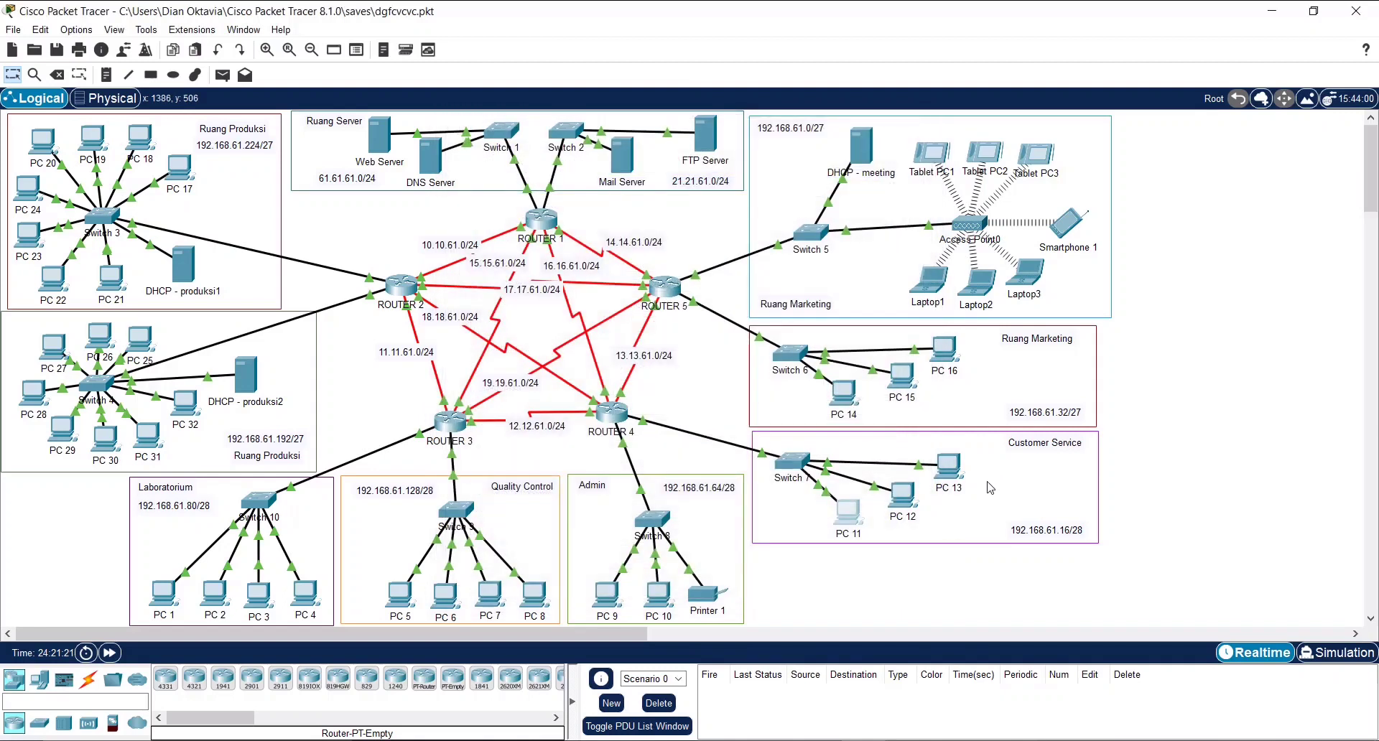
Review the IP configuration of PC 12 in the Customer Service room and close its window
{"action": "left_click", "coordinate": [904, 494]}
{"action": "left_click", "coordinate": [567, 155]}
{"action": "left_click", "coordinate": [515, 223]}
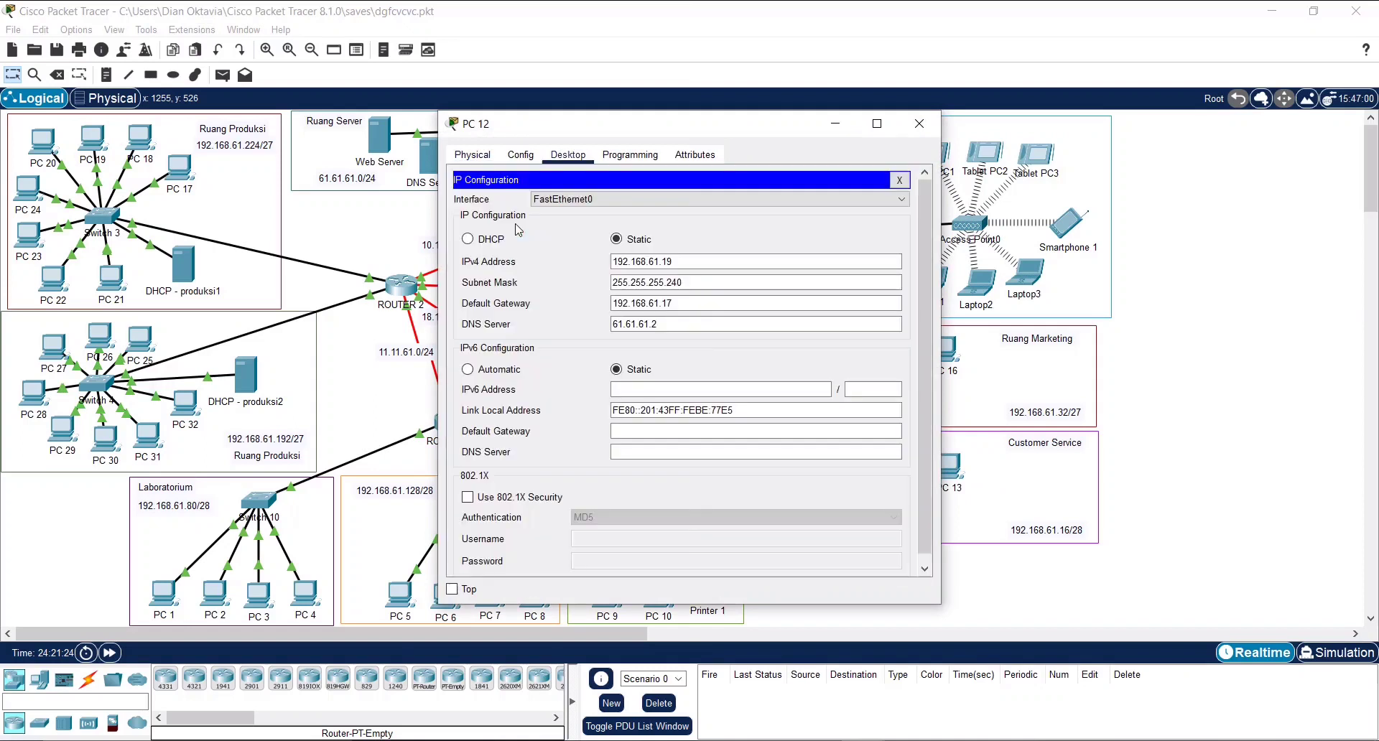
{"action": "left_click", "coordinate": [667, 281]}
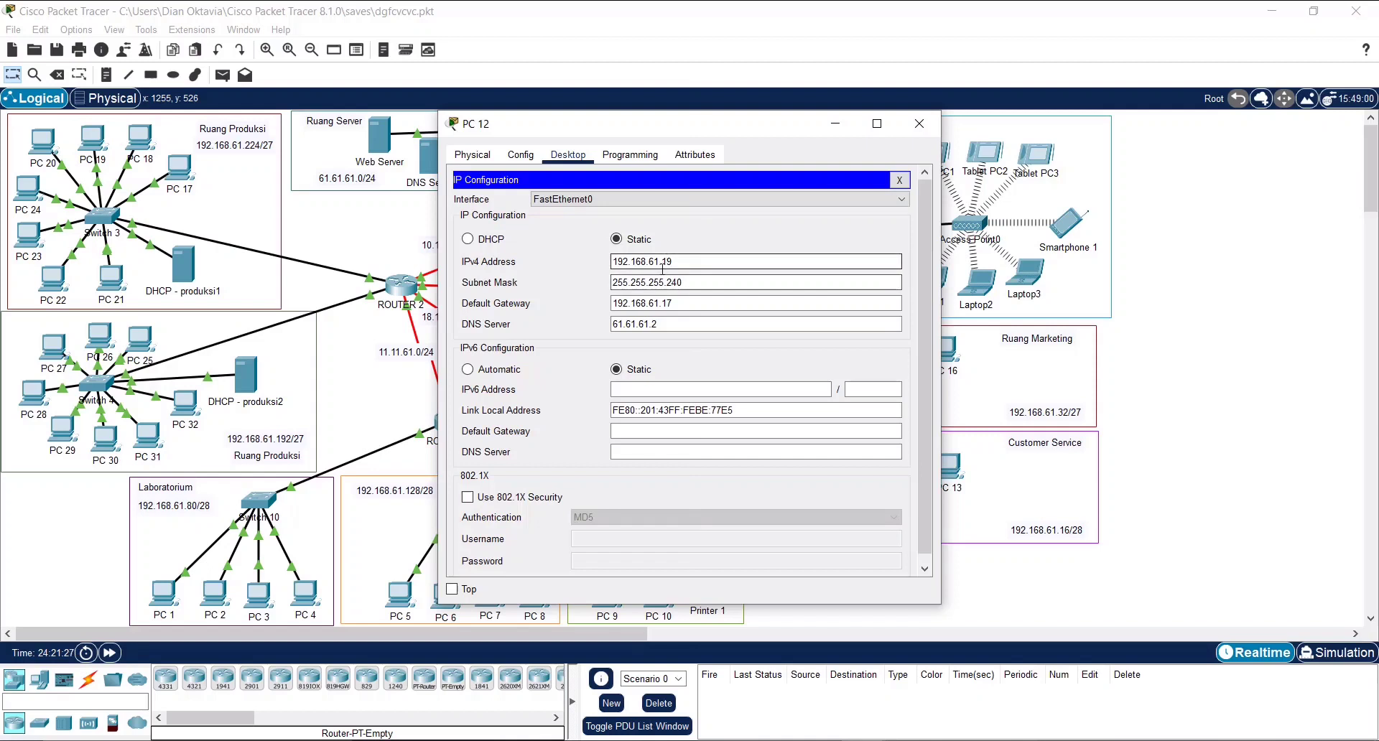
{"action": "left_click", "coordinate": [934, 118]}
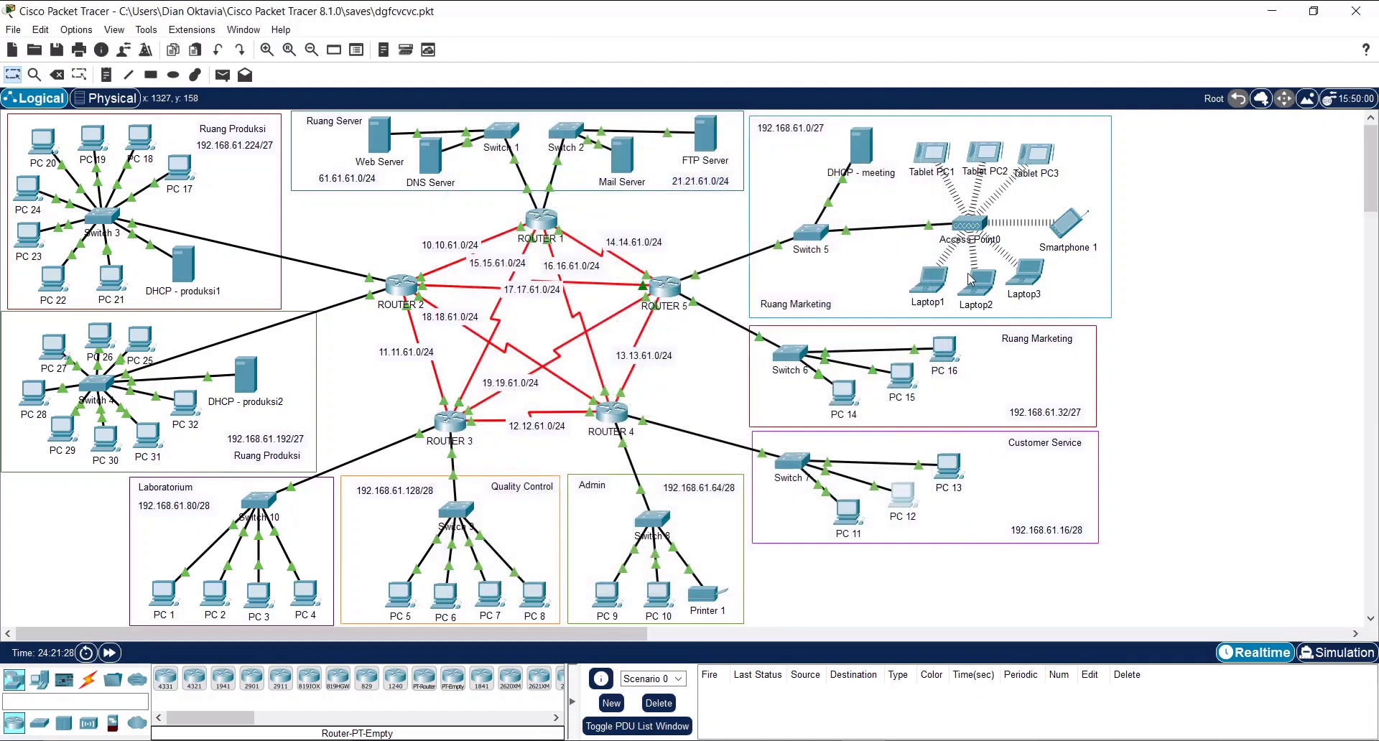
Review the IP configuration of PC 13 in the Customer Service room and close its window
{"action": "left_click", "coordinate": [950, 465]}
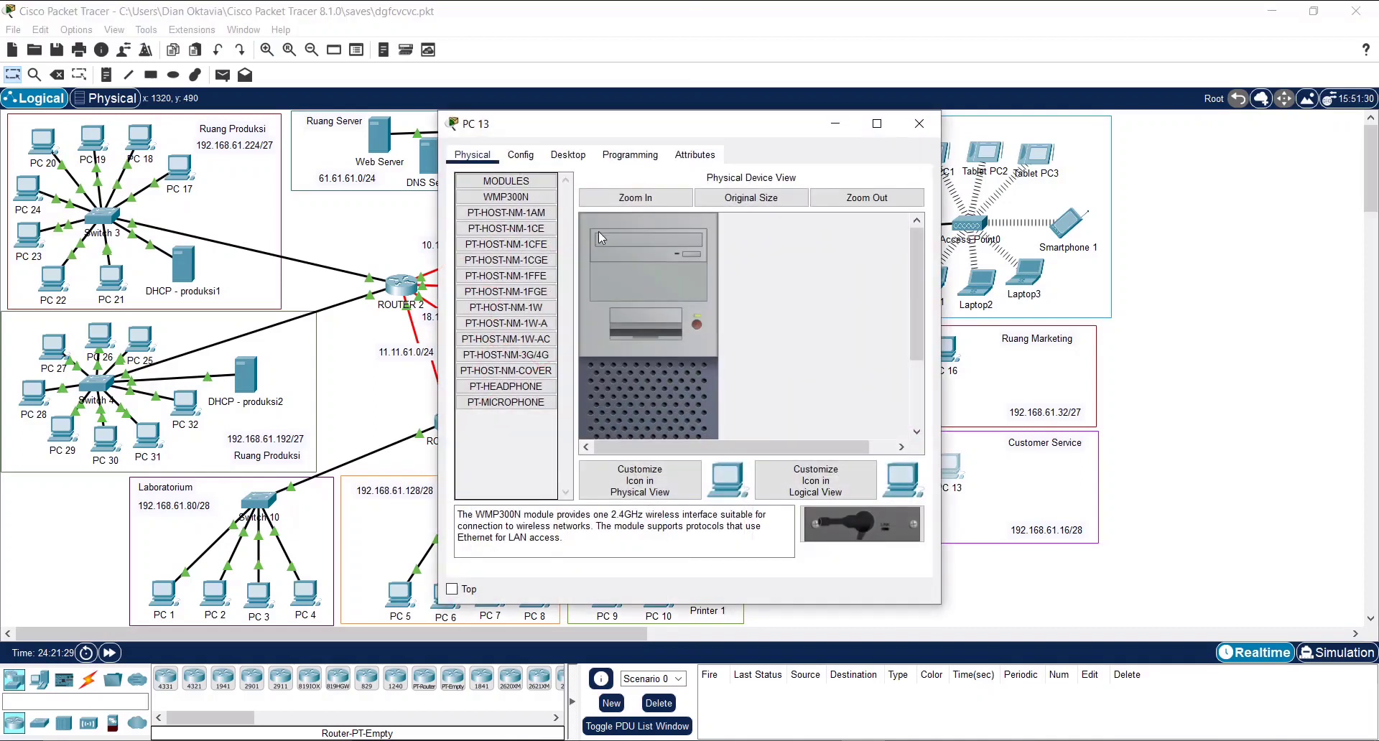
{"action": "left_click", "coordinate": [568, 155]}
{"action": "left_click", "coordinate": [530, 247]}
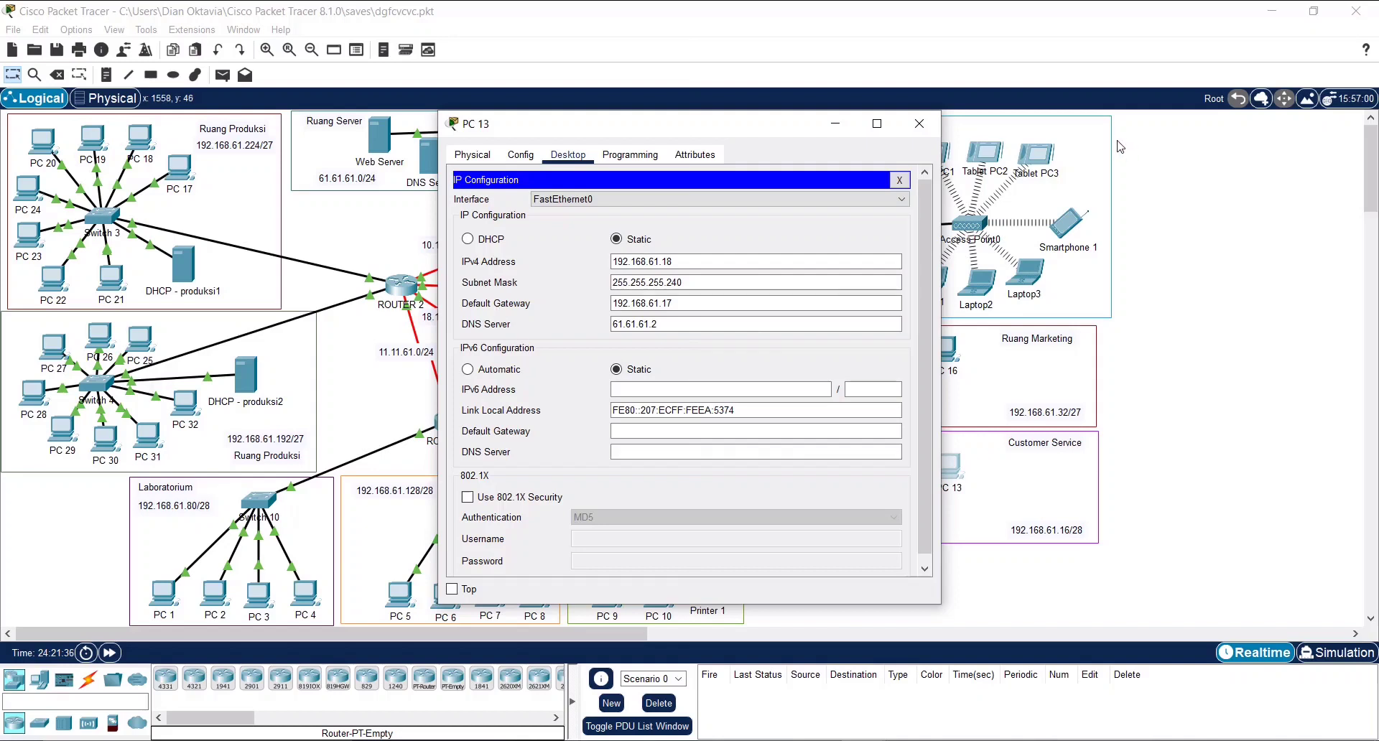
{"action": "left_click", "coordinate": [932, 134]}
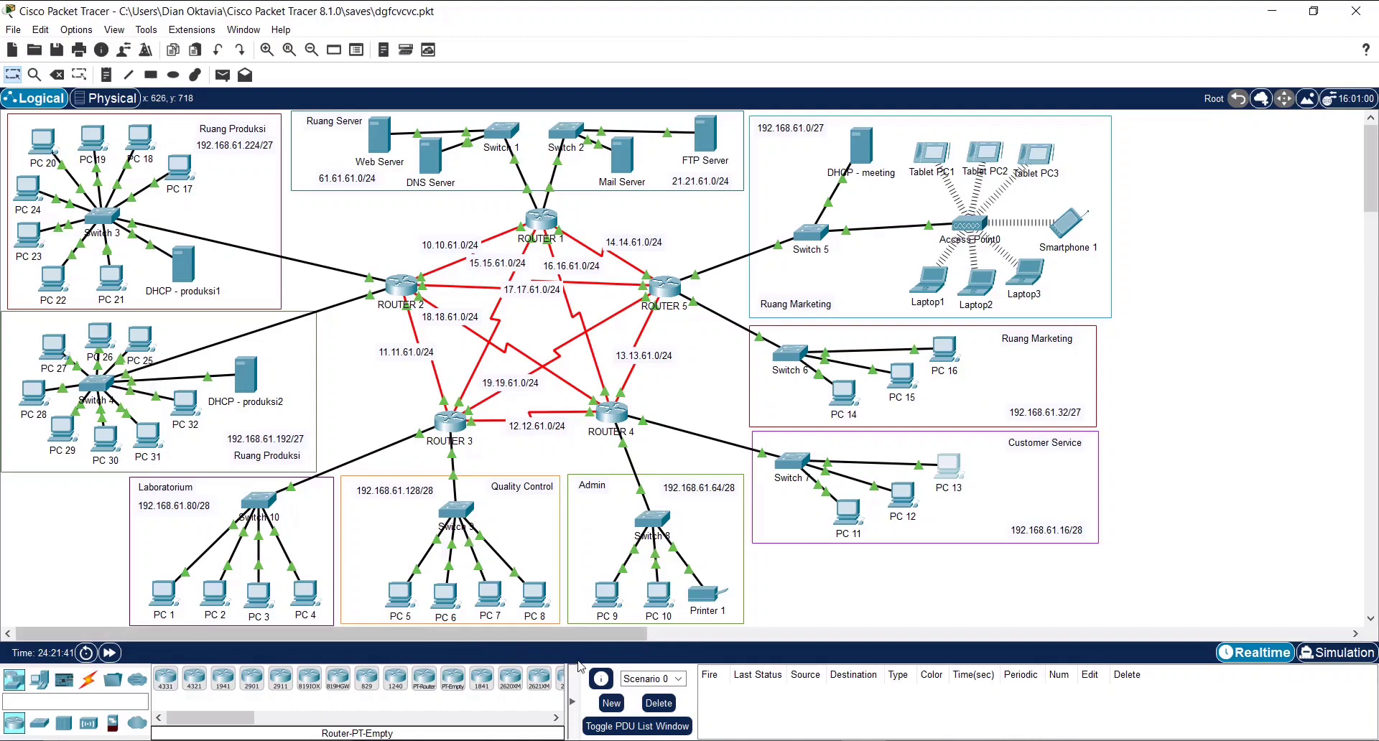
Consult the laboratory and quality control entry in the PDF report's device list and return to Cisco Packet Tracer
{"action": "left_click", "coordinate": [505, 738]}
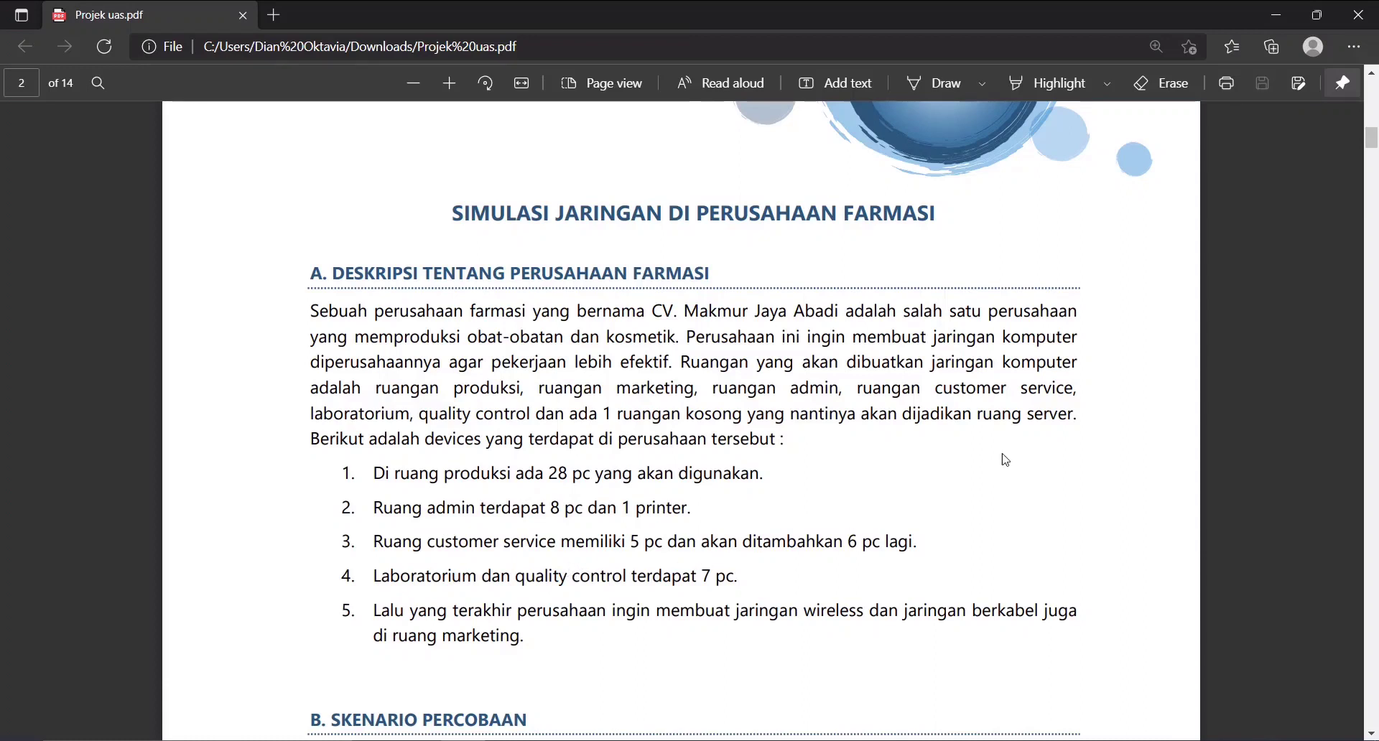
{"action": "left_click", "coordinate": [1286, 11]}
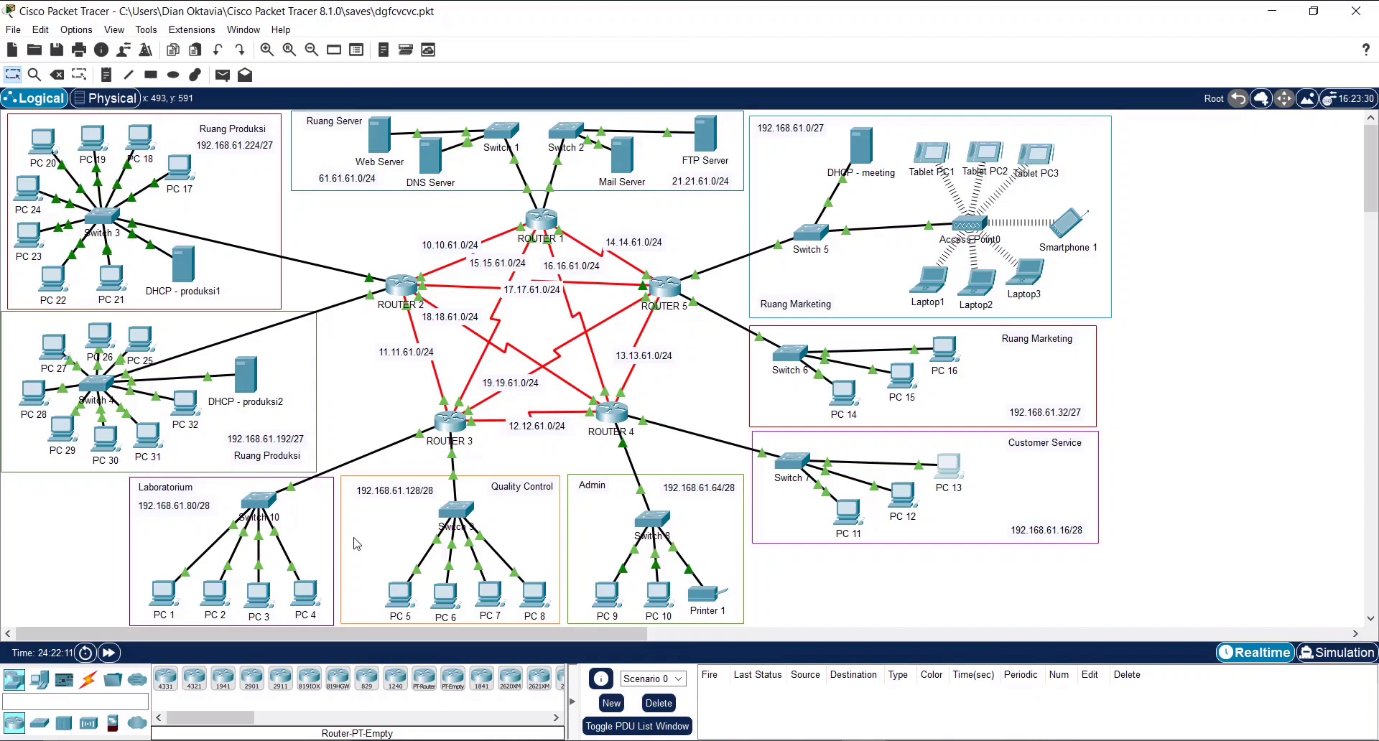
Review PC 1's IP configuration in the Laboratorium room, including its DNS server, and close its window
{"action": "left_click", "coordinate": [163, 601]}
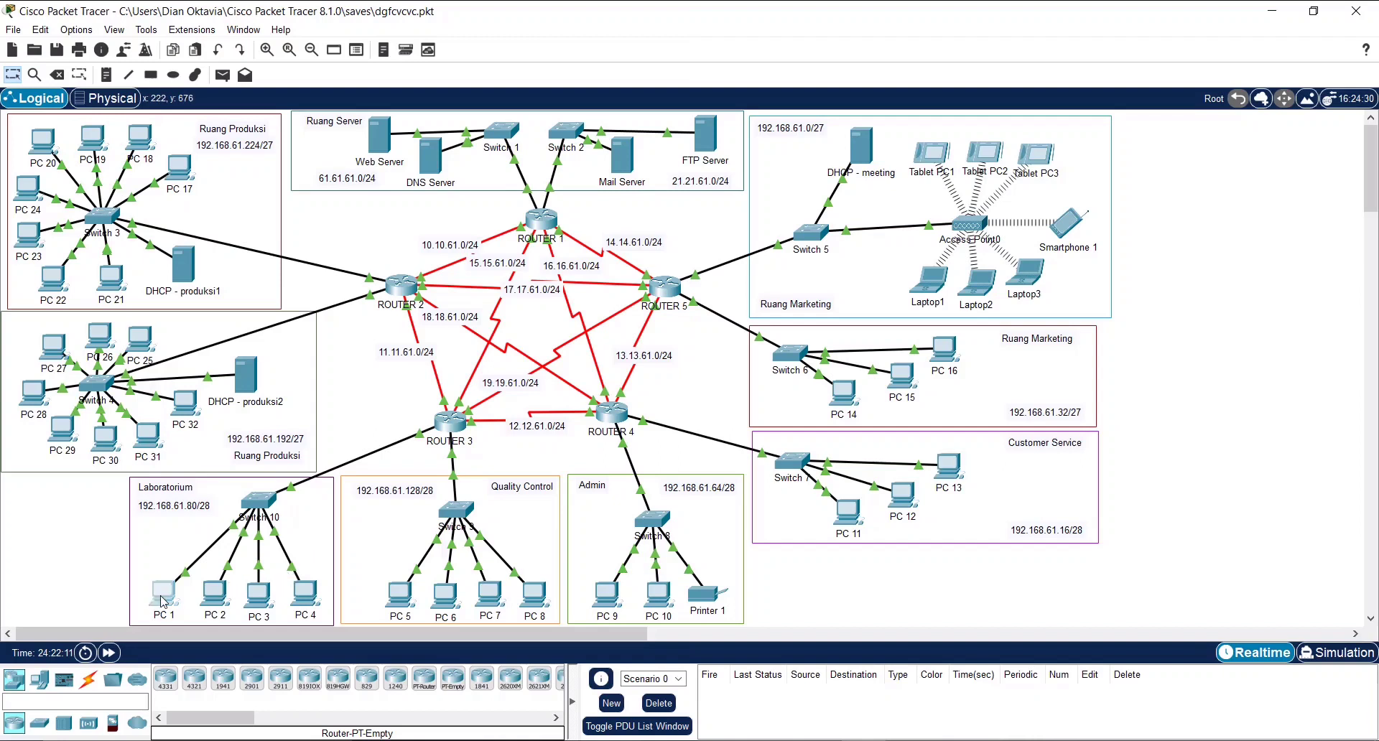
{"action": "left_click", "coordinate": [555, 158]}
{"action": "left_click", "coordinate": [507, 216]}
{"action": "left_click_drag", "start_coordinate": [589, 135], "coordinate": [520, 201]}
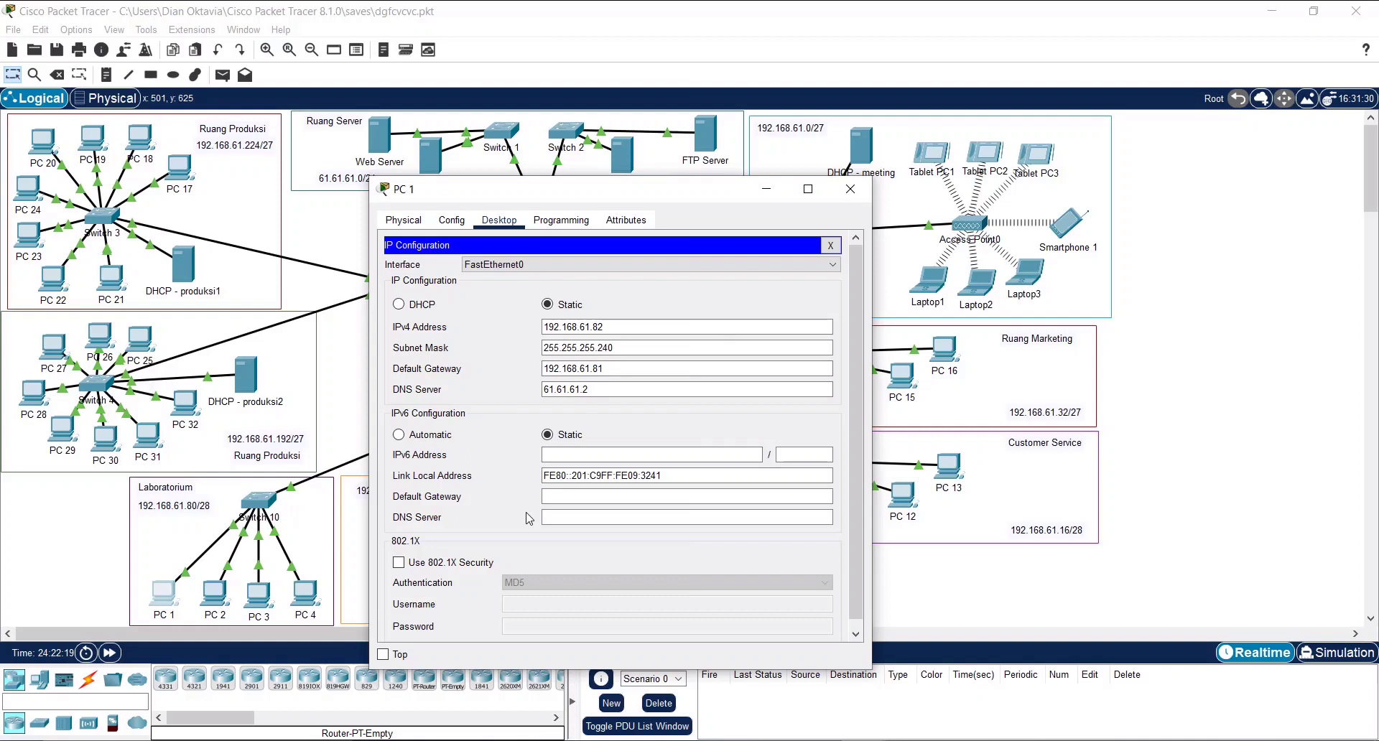
{"action": "left_click", "coordinate": [601, 393]}
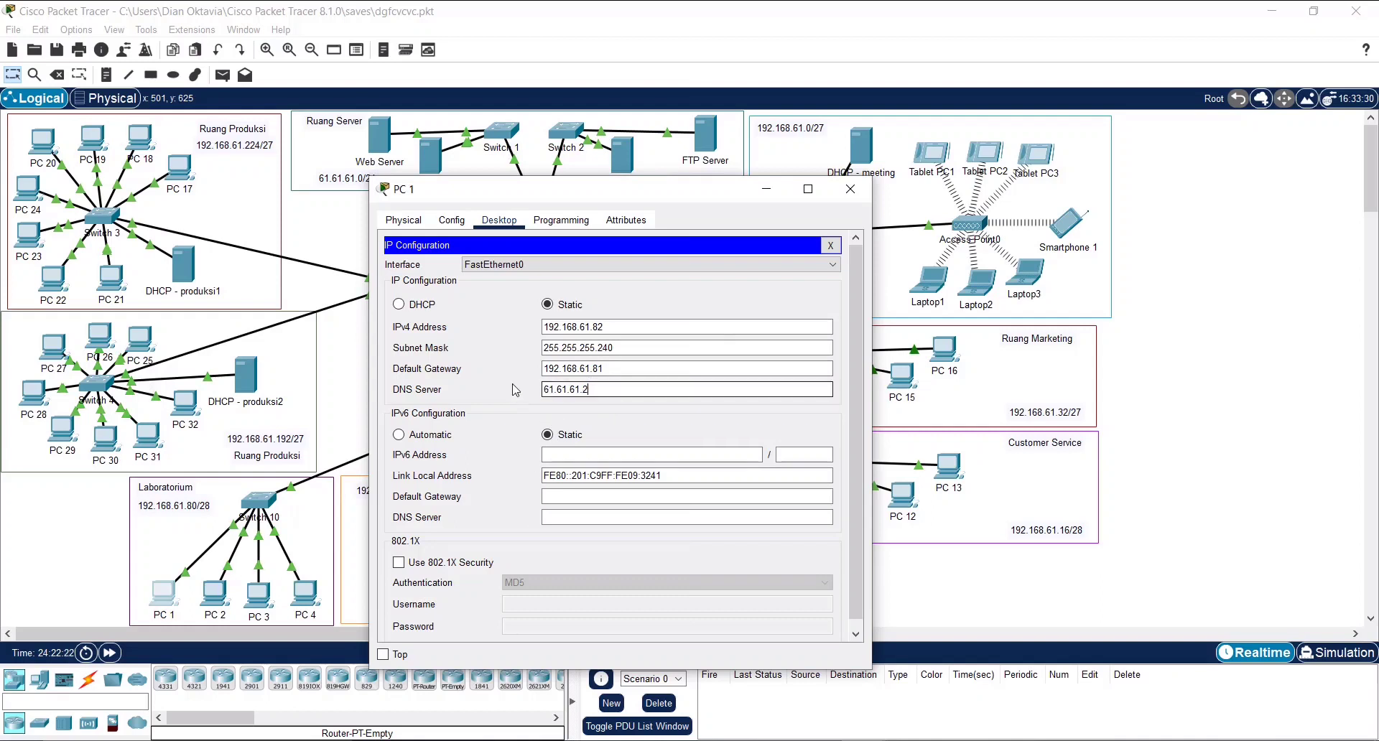
{"action": "left_click", "coordinate": [850, 189]}
Review the IP configuration of PC 2 in the Laboratorium room and close its window
{"action": "left_click", "coordinate": [214, 593]}
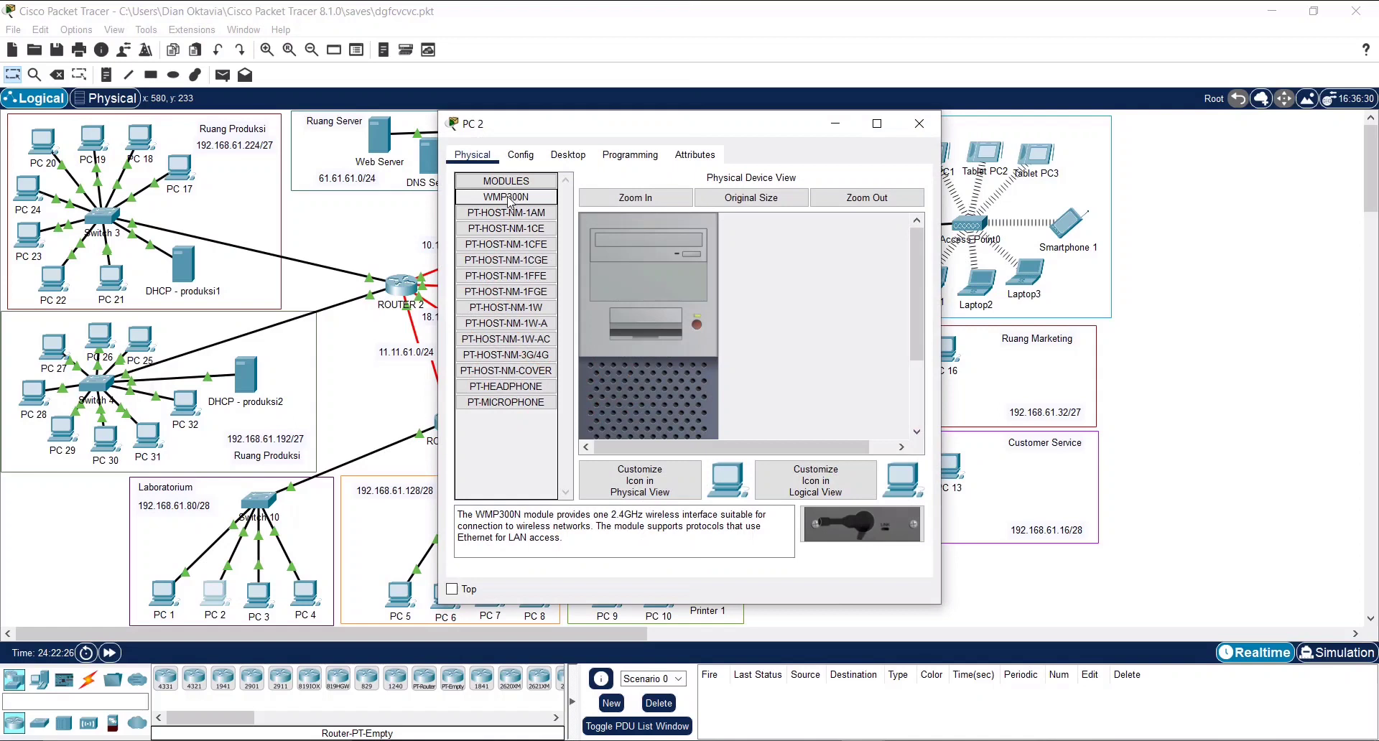
{"action": "left_click", "coordinate": [568, 154]}
{"action": "left_click", "coordinate": [495, 218]}
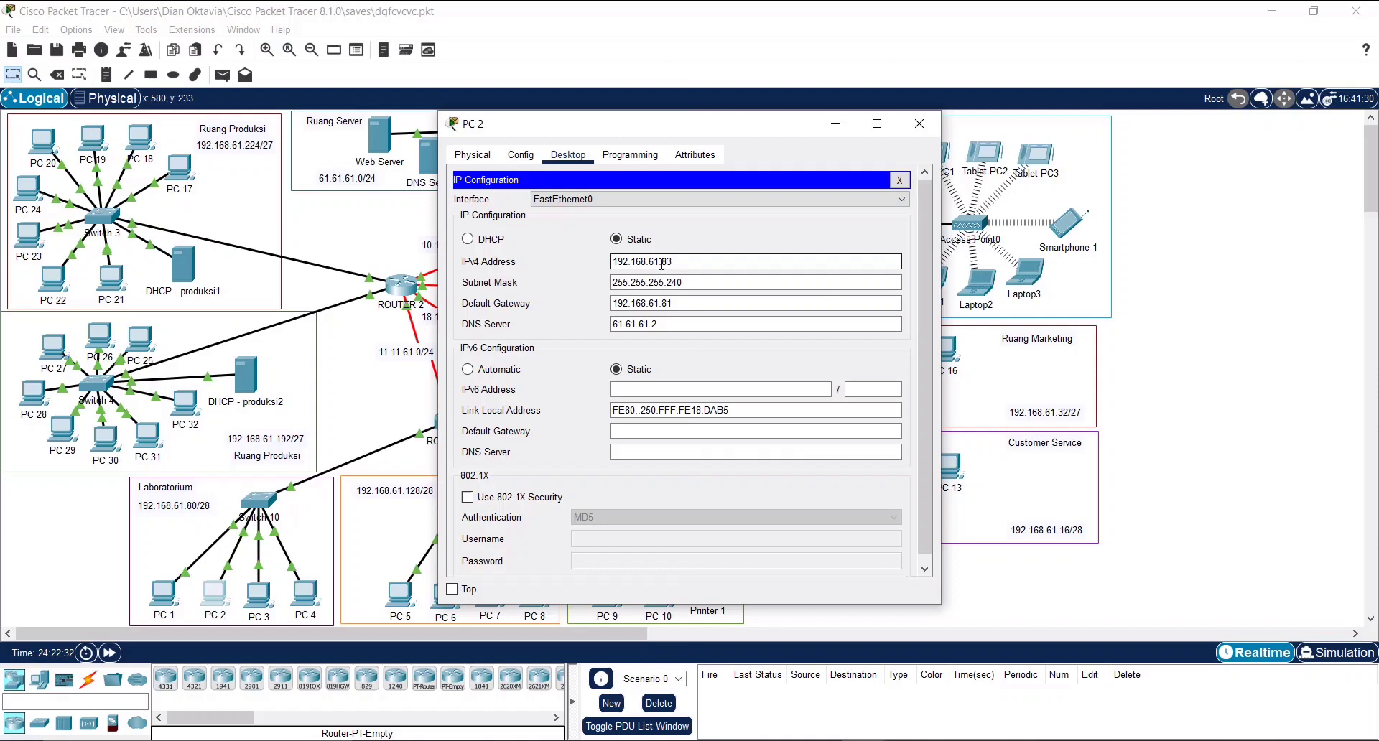
{"action": "left_click", "coordinate": [918, 124]}
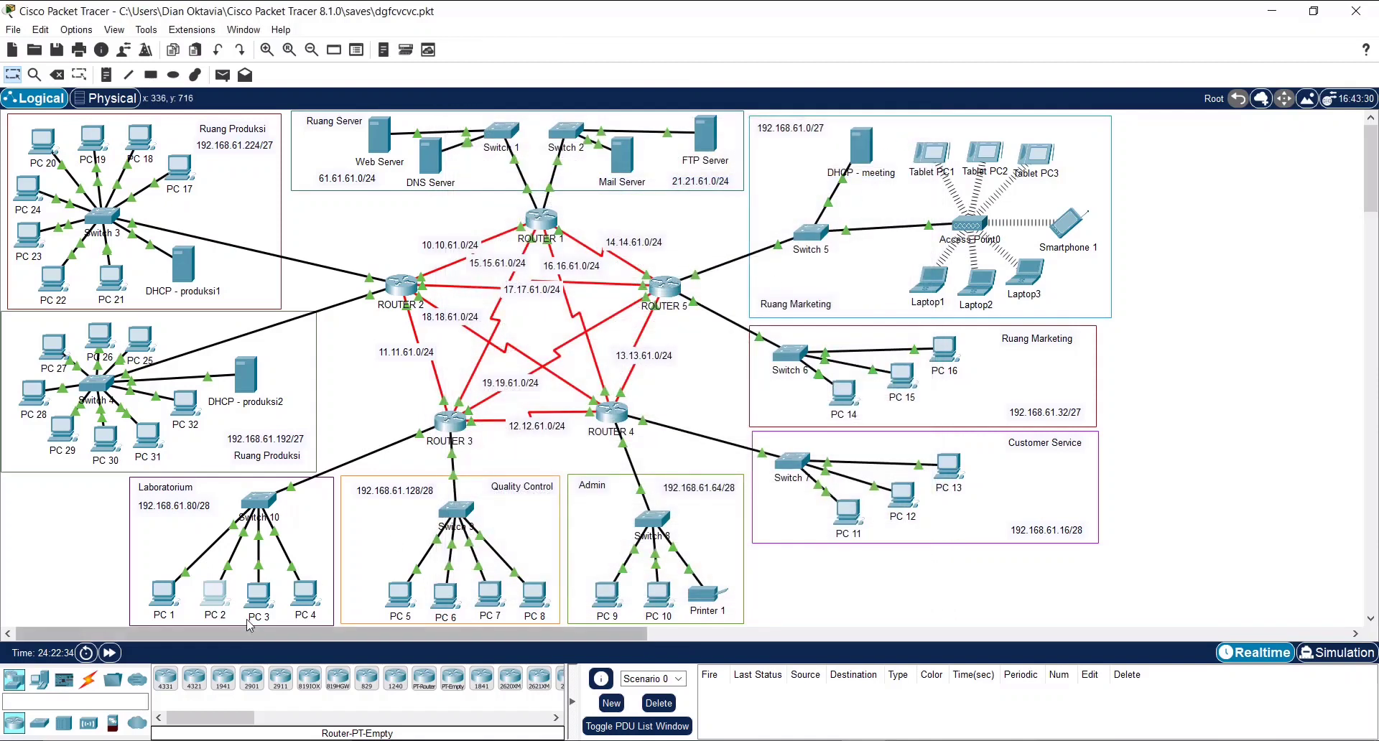
Review PC 3's IPv4 address and subnet mask in the Laboratorium room and close its window
{"action": "left_click", "coordinate": [259, 597]}
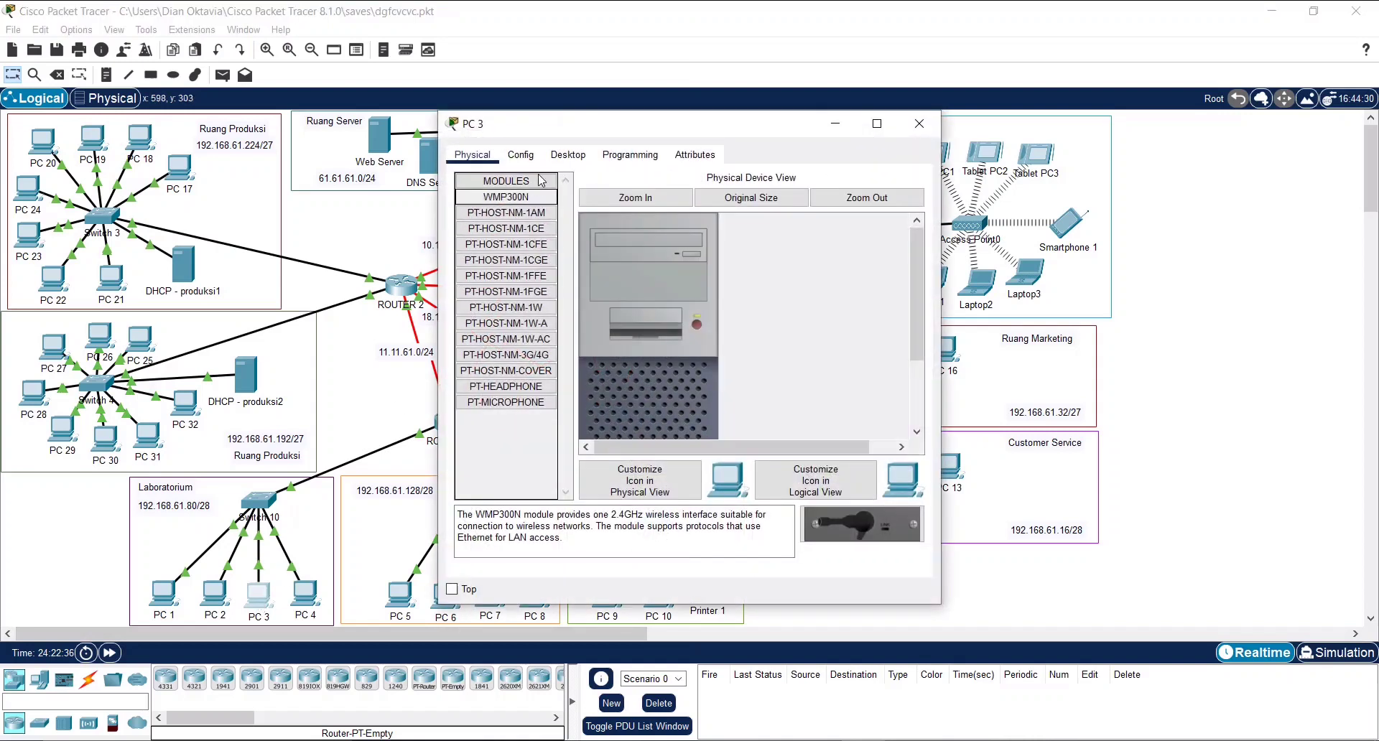
{"action": "left_click", "coordinate": [567, 156]}
{"action": "left_click", "coordinate": [507, 235]}
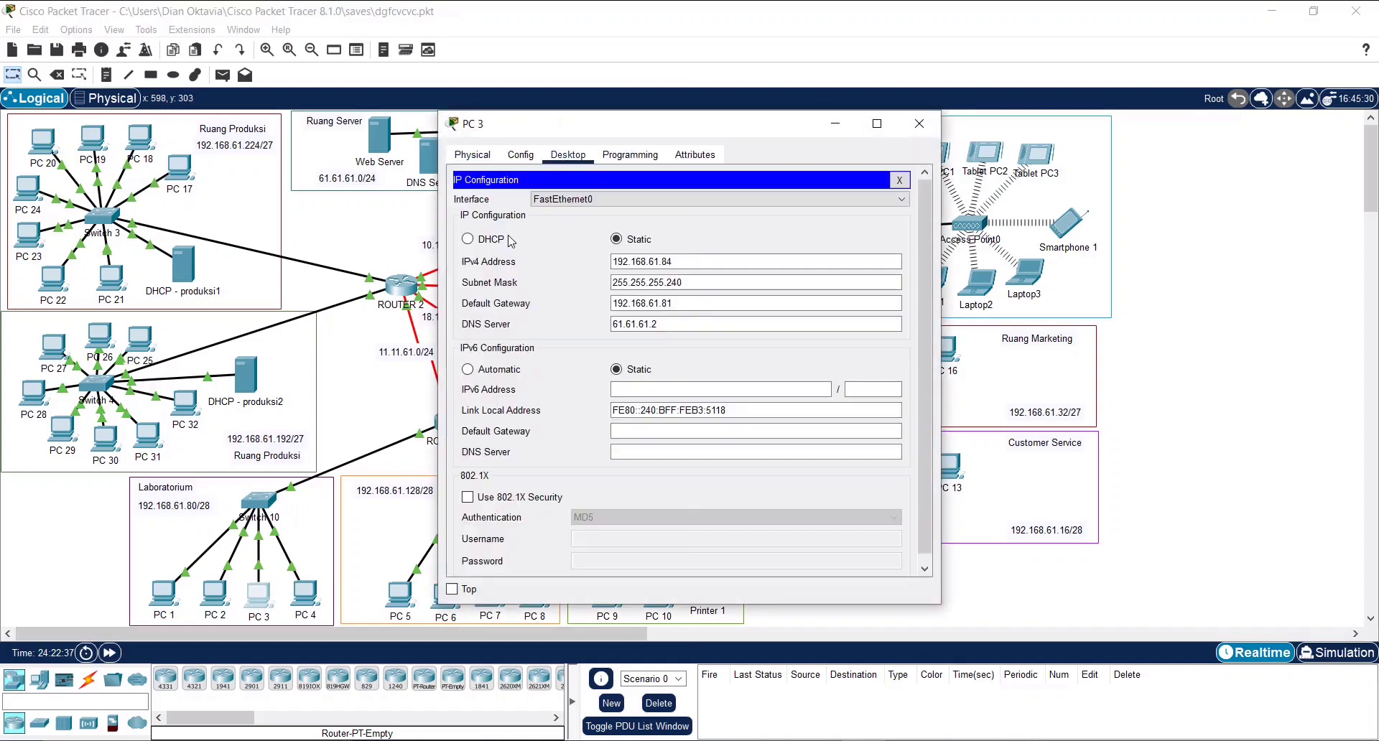
{"action": "left_click_drag", "start_coordinate": [676, 261], "coordinate": [655, 264]}
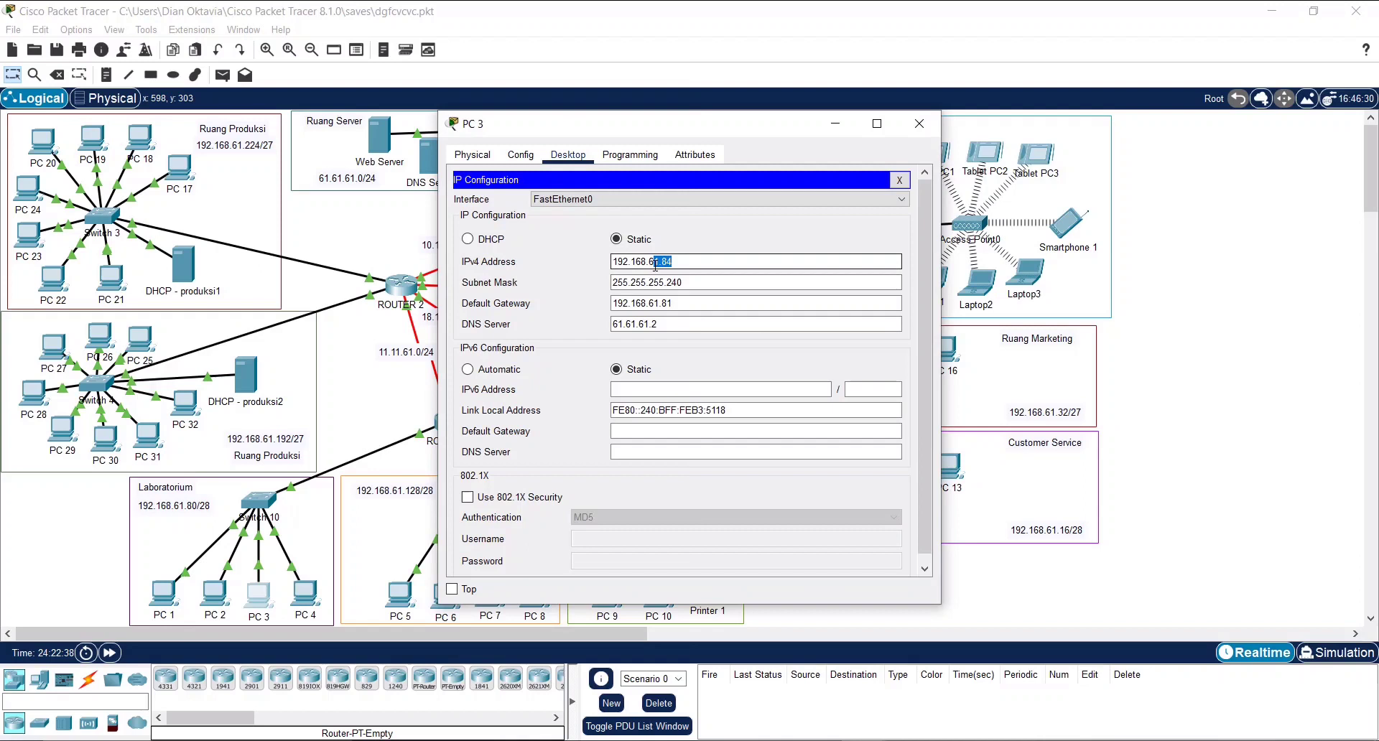
{"action": "left_click", "coordinate": [699, 280]}
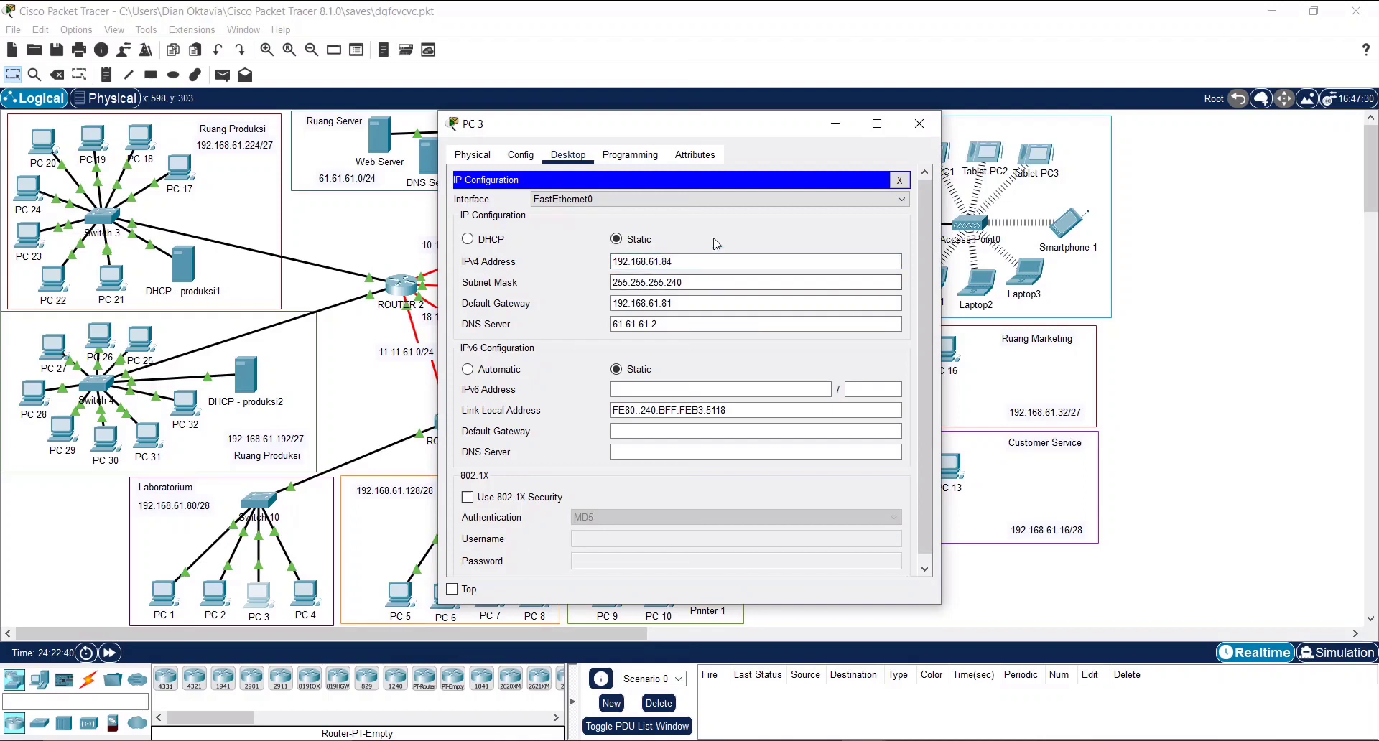
{"action": "left_click", "coordinate": [919, 123]}
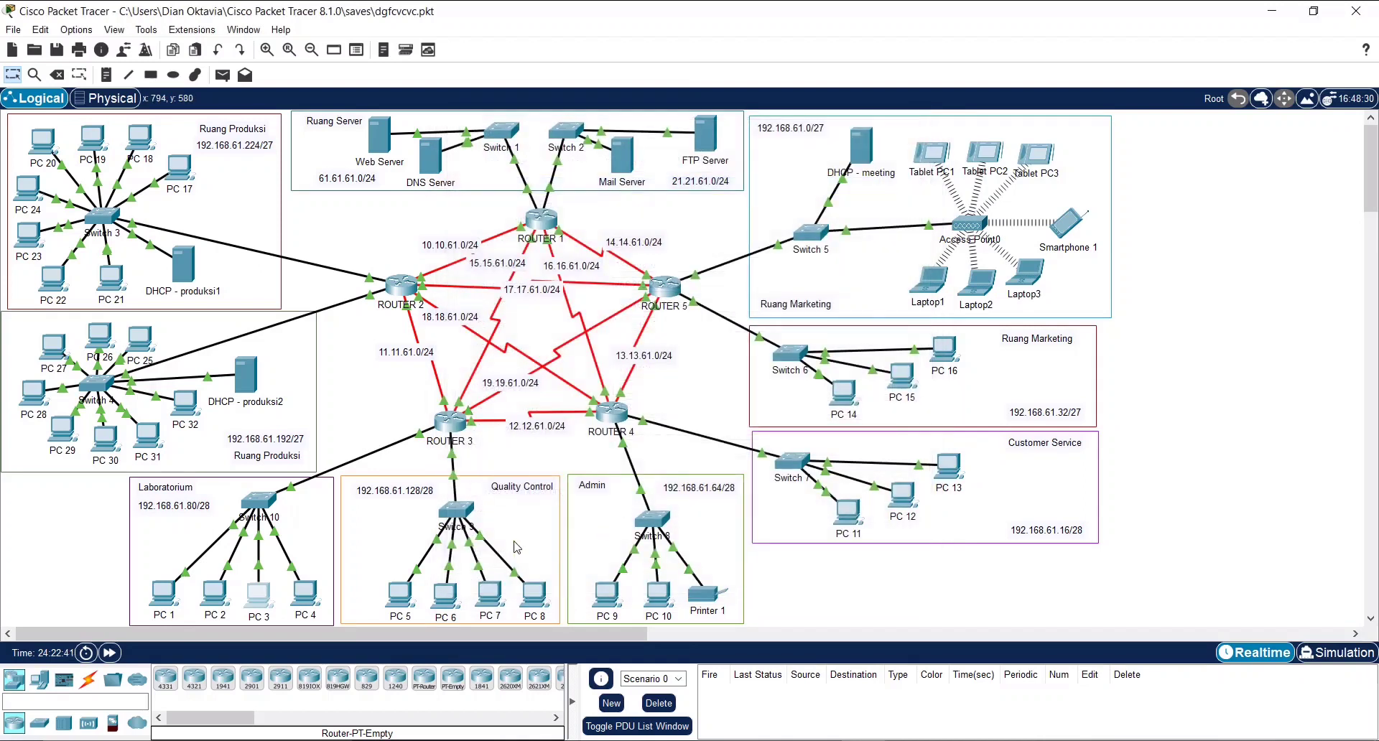
Review the IP configuration of PC 4 in the Laboratorium room and close its window
{"action": "left_click", "coordinate": [305, 595]}
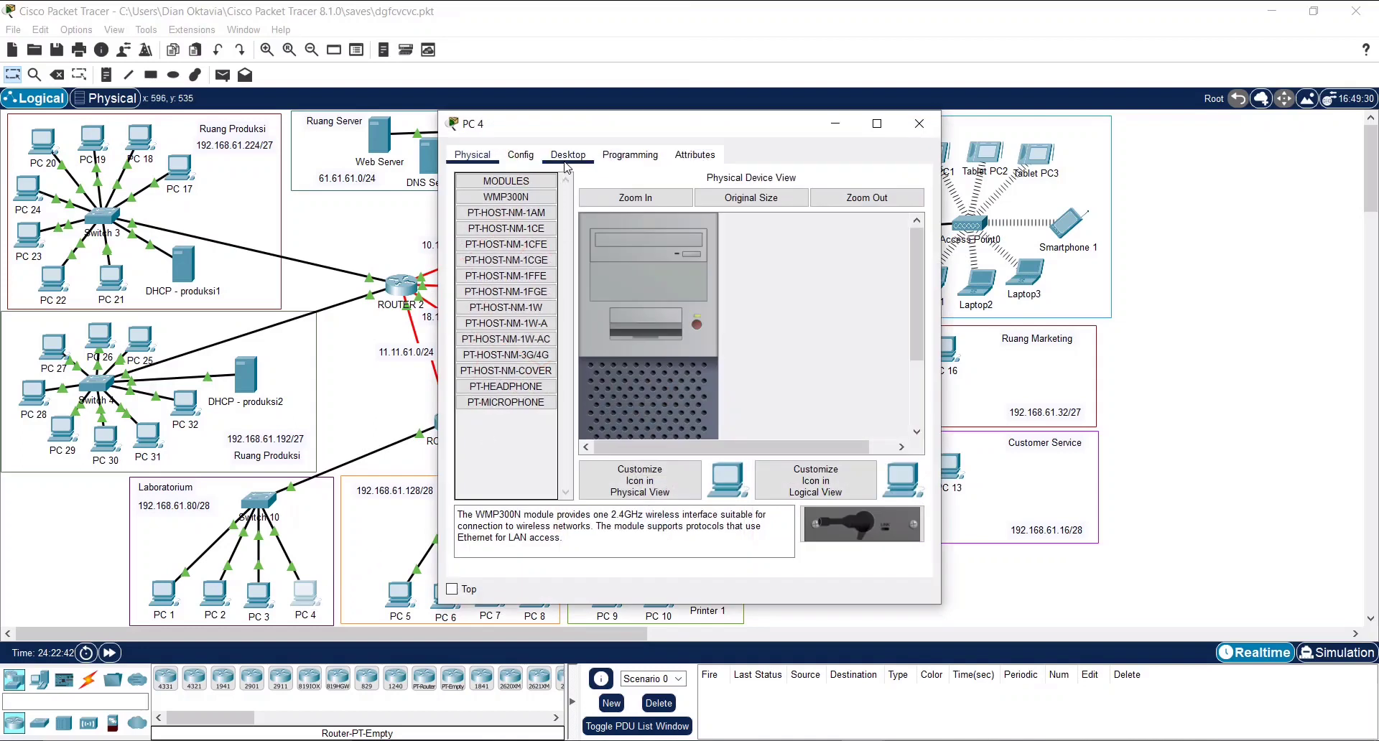
{"action": "left_click", "coordinate": [567, 156]}
{"action": "left_click", "coordinate": [511, 220]}
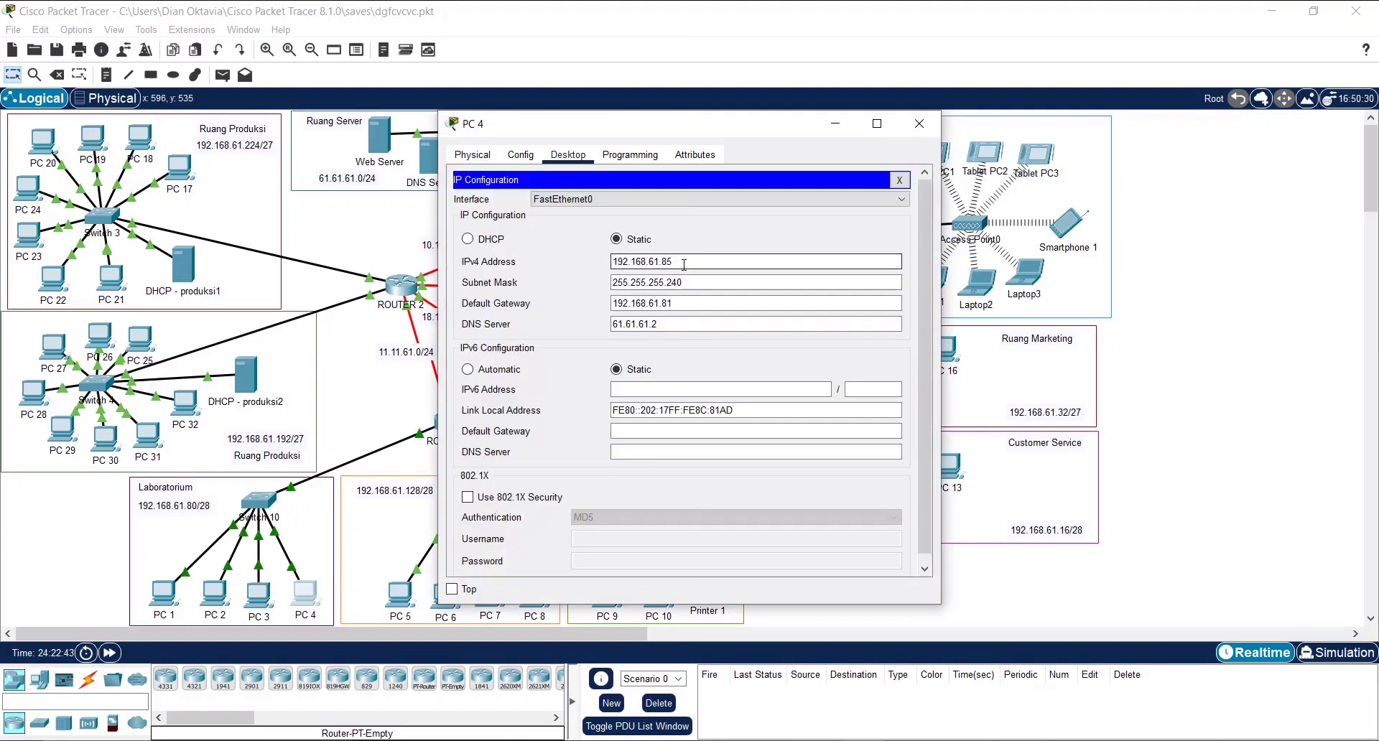
{"action": "left_click", "coordinate": [917, 117]}
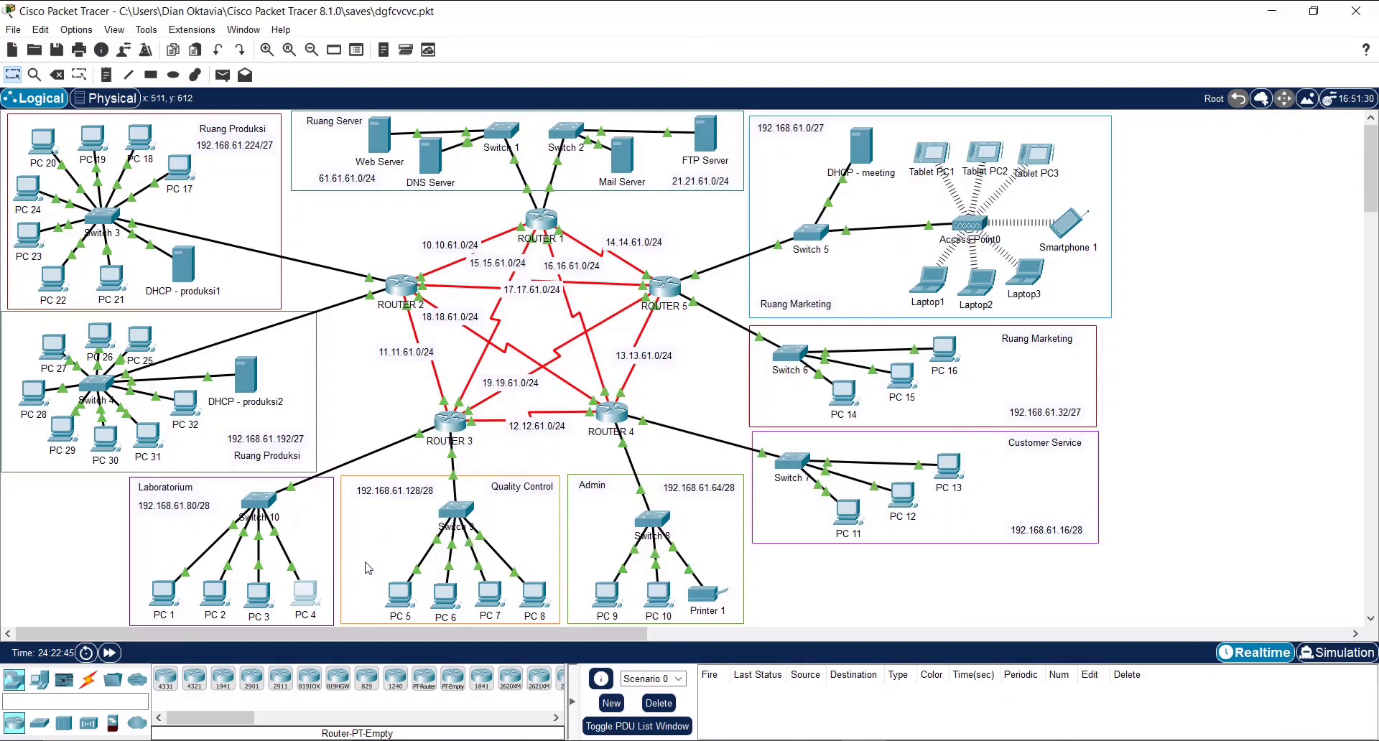
Review PC 5's IPv4 address, subnet mask and default gateway in the Quality Control room and close its window
{"action": "left_click", "coordinate": [434, 605]}
{"action": "left_click", "coordinate": [556, 468]}
{"action": "left_click", "coordinate": [399, 594]}
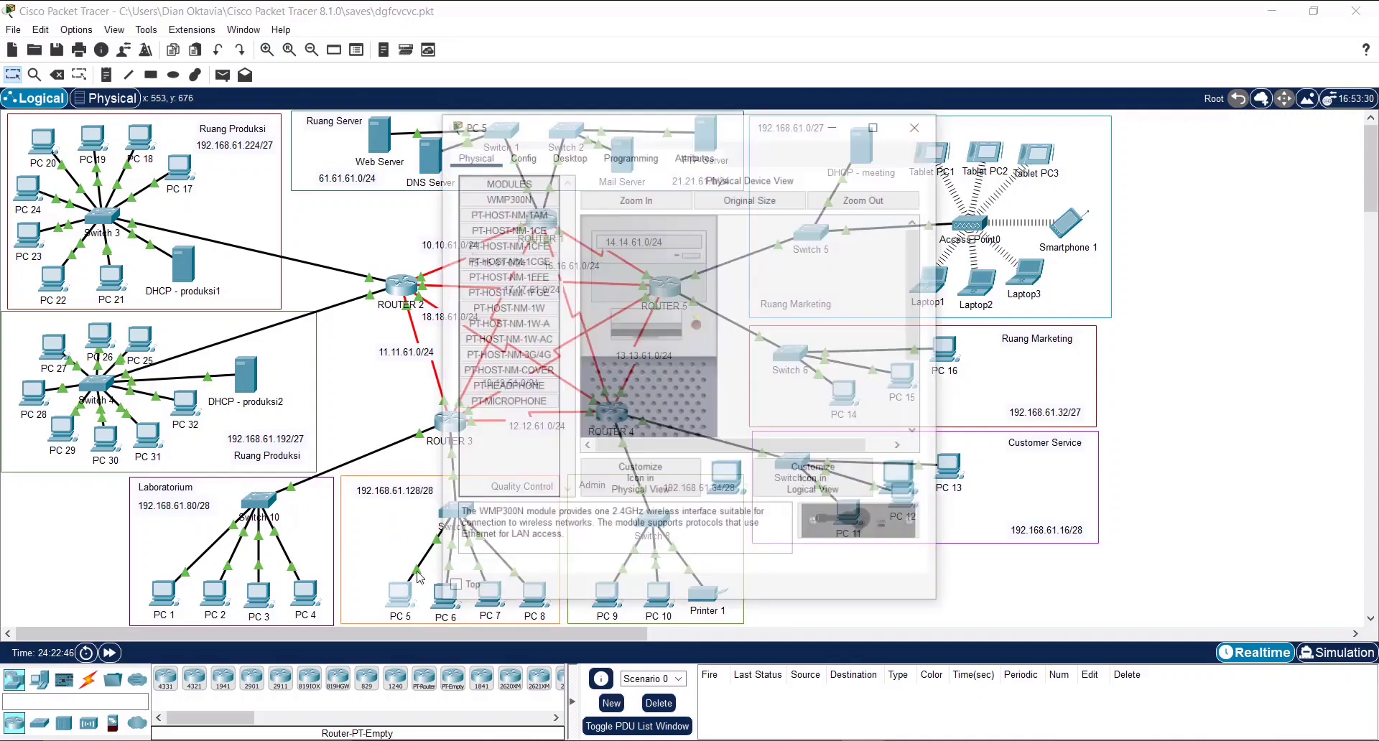
{"action": "left_click", "coordinate": [568, 154]}
{"action": "left_click", "coordinate": [505, 237]}
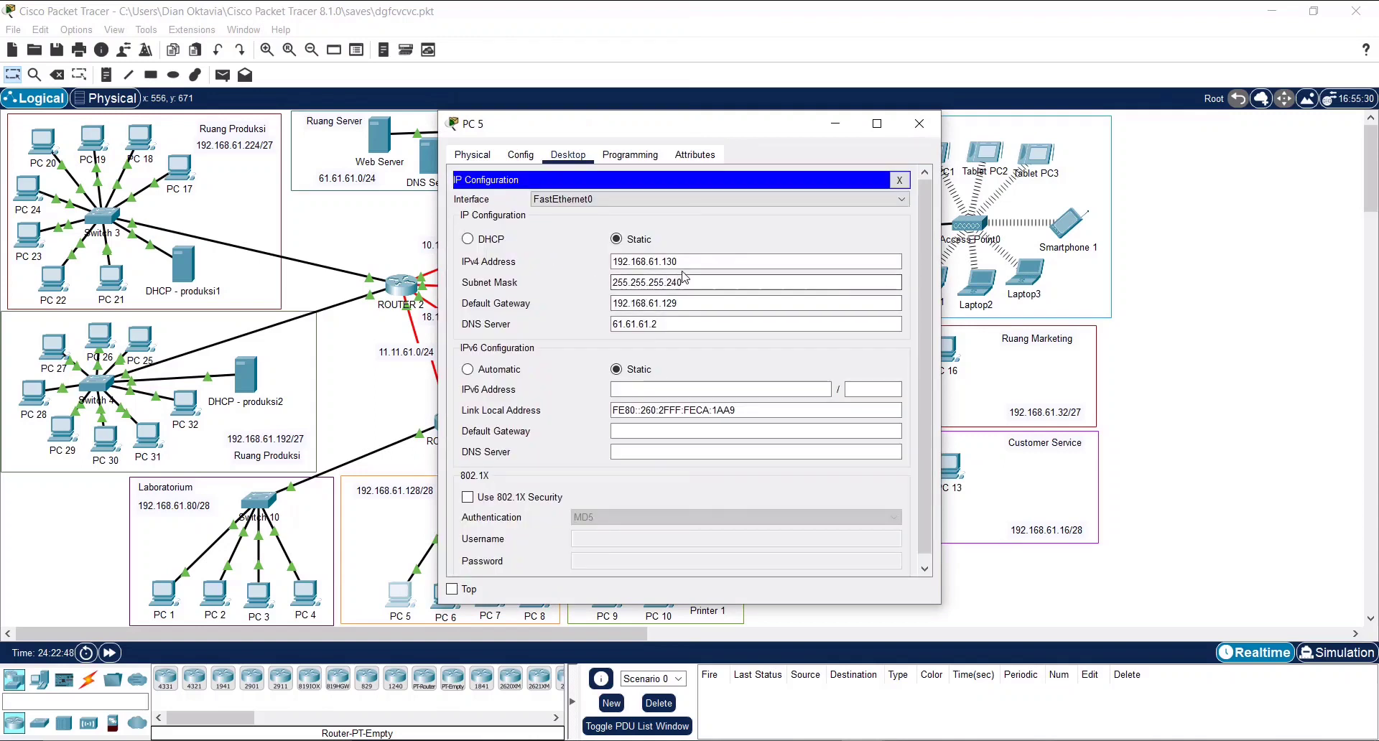
{"action": "left_click", "coordinate": [674, 298]}
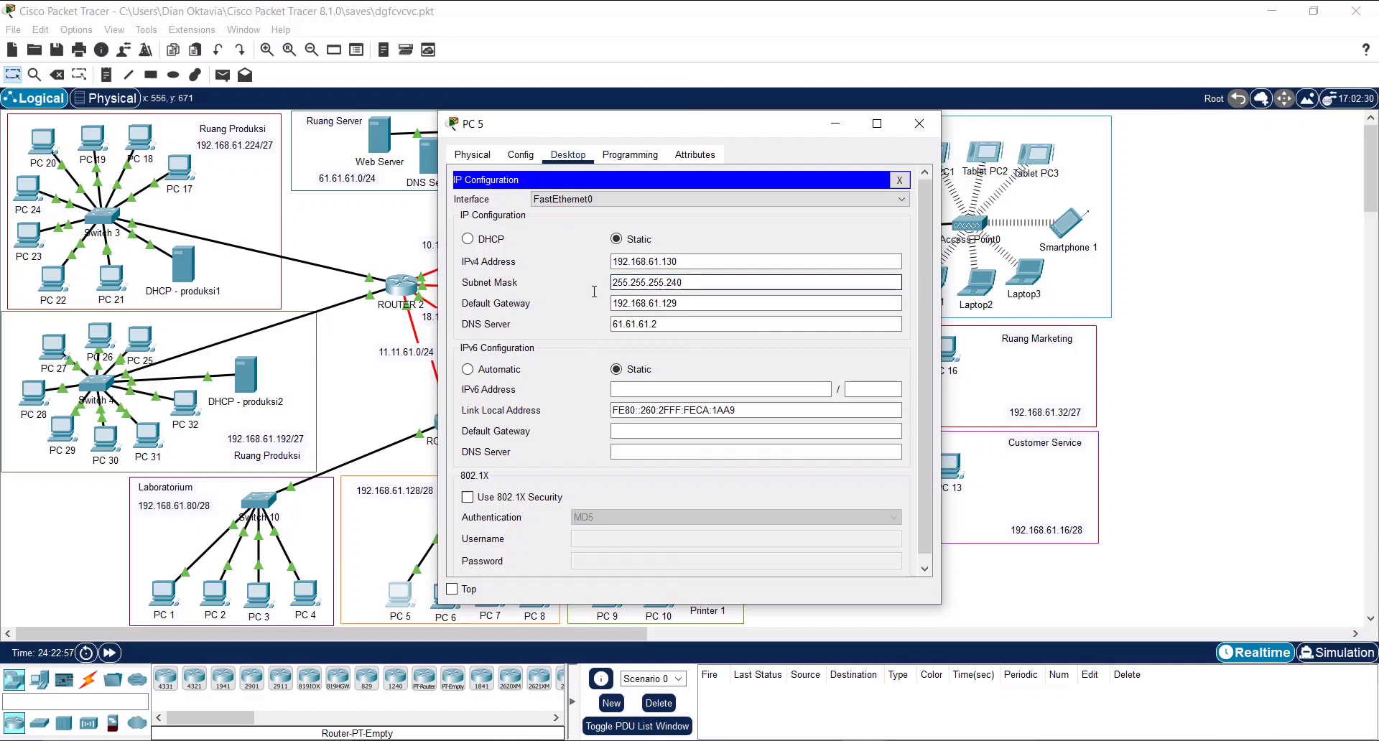
{"action": "left_click_drag", "start_coordinate": [689, 288], "coordinate": [557, 289]}
{"action": "left_click", "coordinate": [558, 289]}
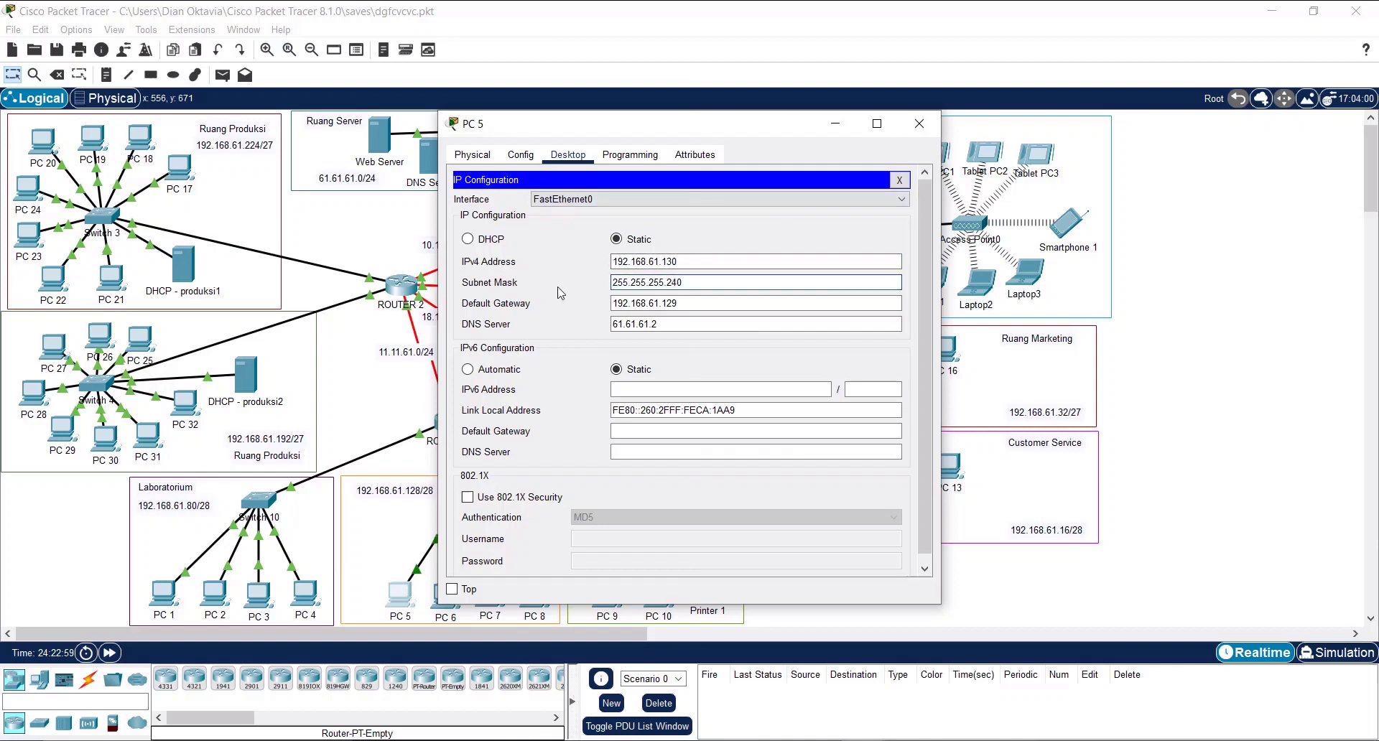
{"action": "left_click", "coordinate": [903, 126]}
Review the IP configuration of PC 6 in the Quality Control room and close its window
{"action": "left_click", "coordinate": [446, 605]}
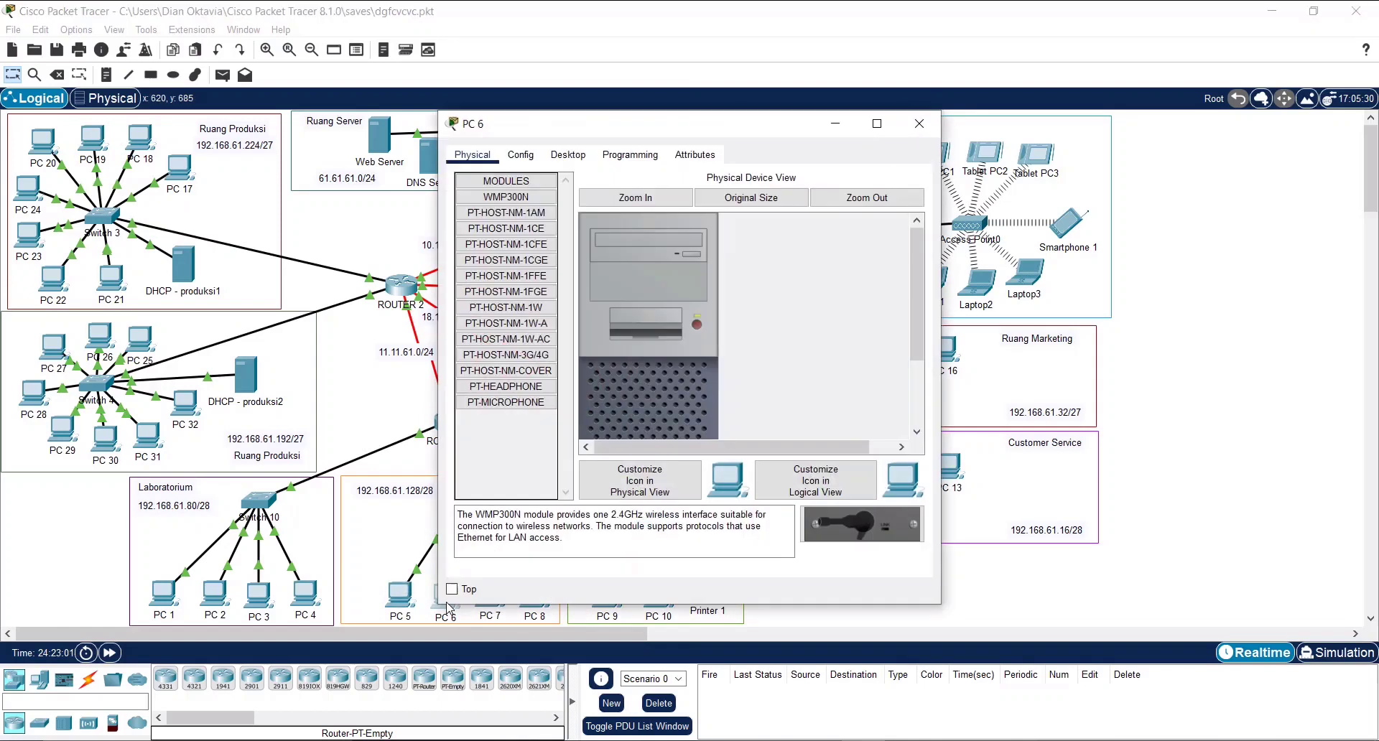
{"action": "left_click", "coordinate": [567, 157]}
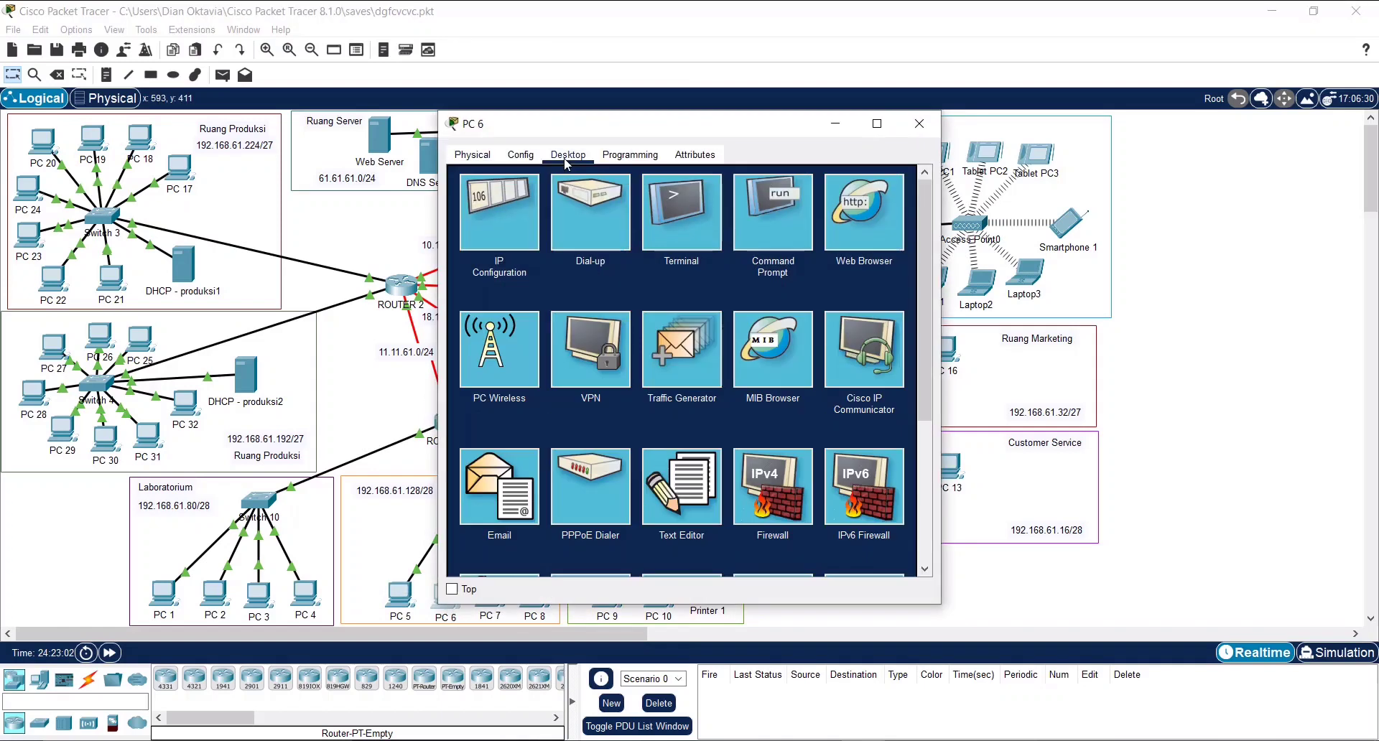
{"action": "left_click", "coordinate": [497, 258]}
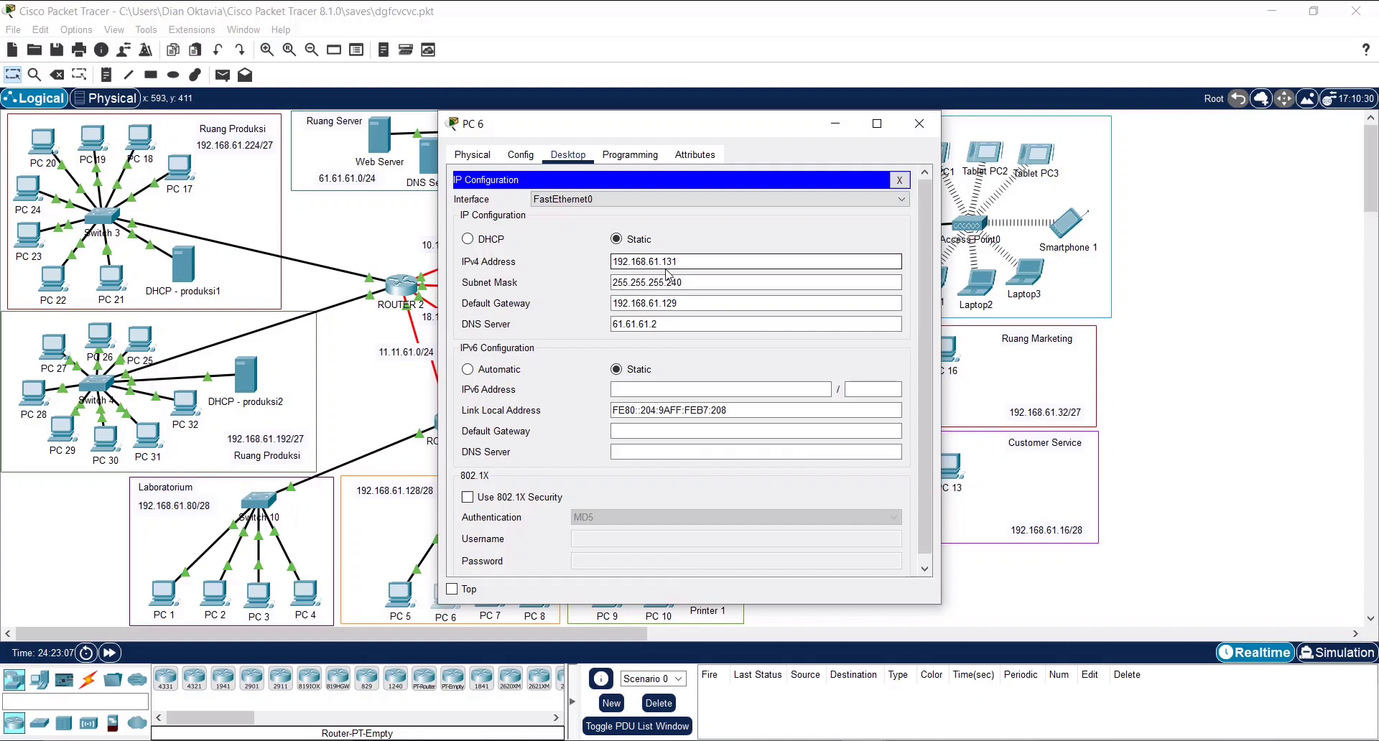
{"action": "left_click", "coordinate": [919, 124]}
Review the IP configuration of PC 7 in the Quality Control room and close its window
{"action": "left_click", "coordinate": [488, 596]}
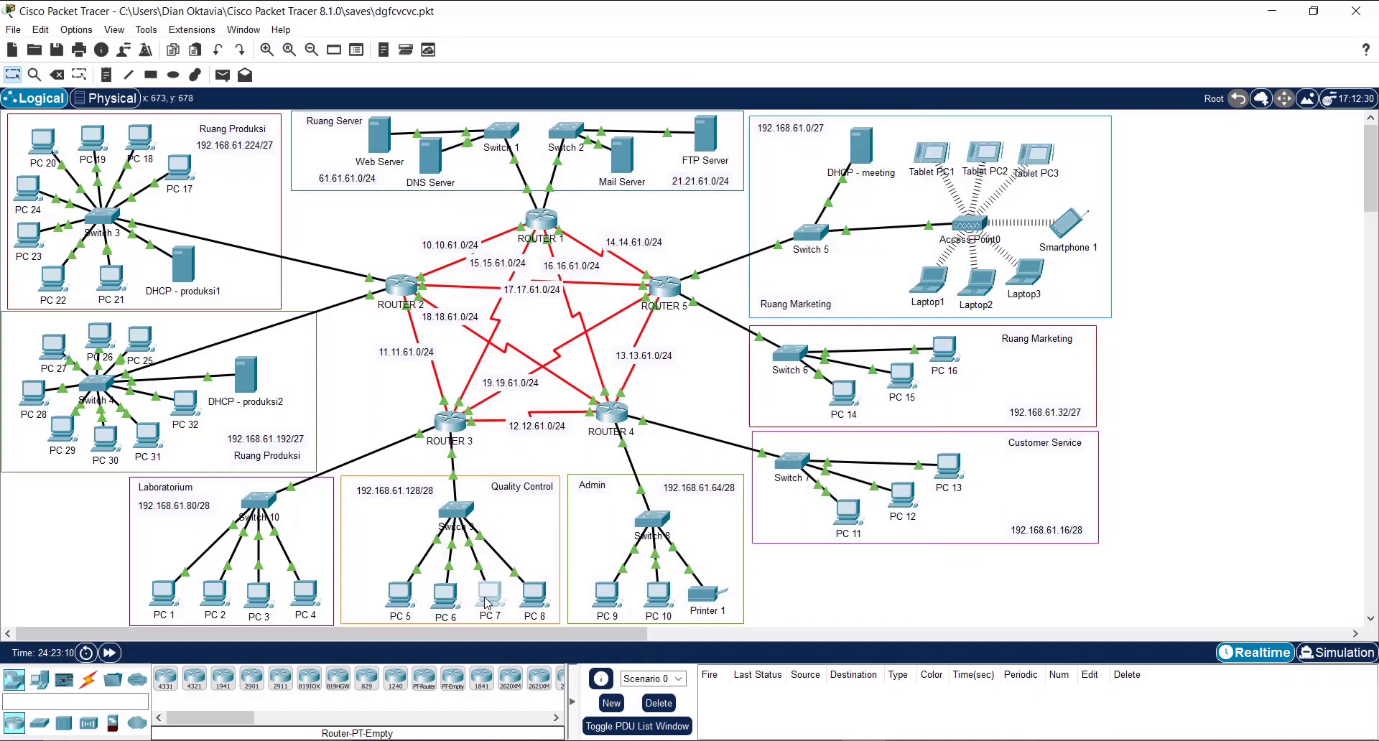
{"action": "left_click", "coordinate": [572, 161]}
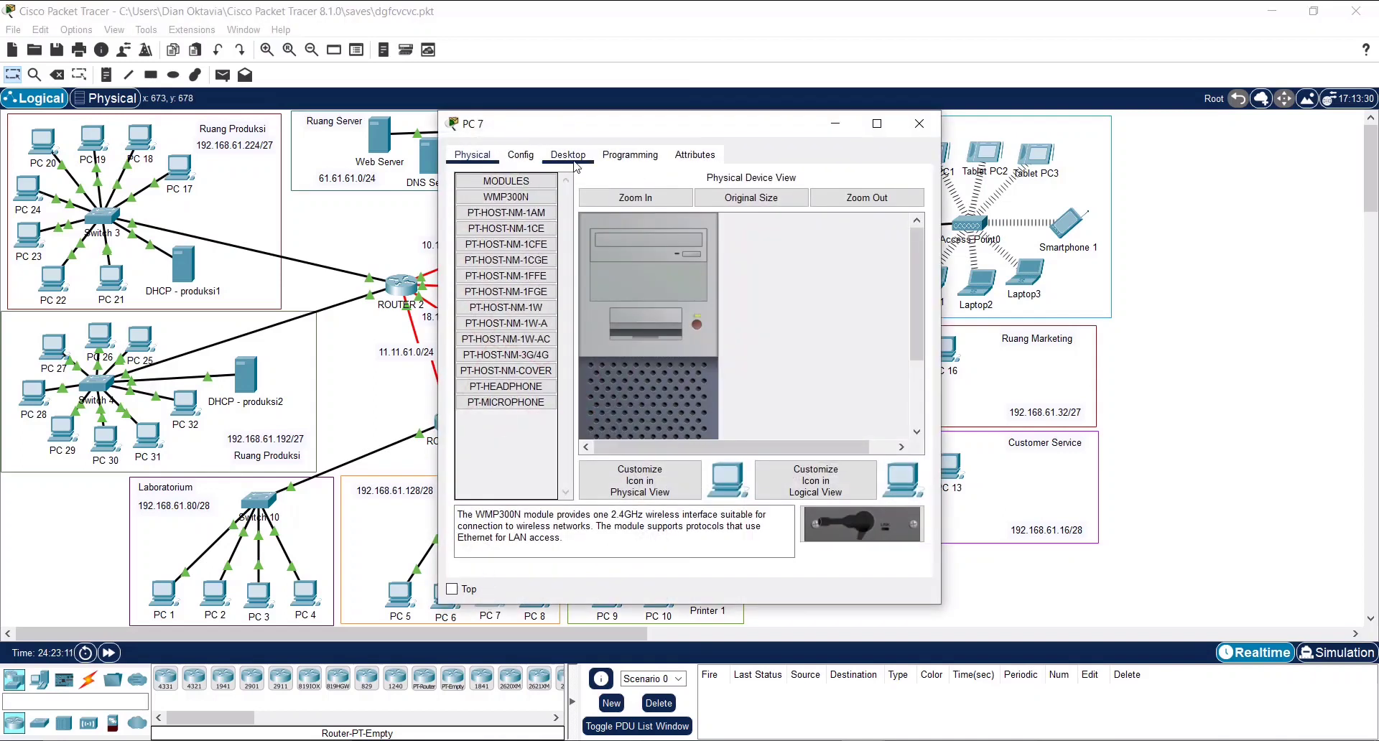
{"action": "left_click", "coordinate": [519, 212]}
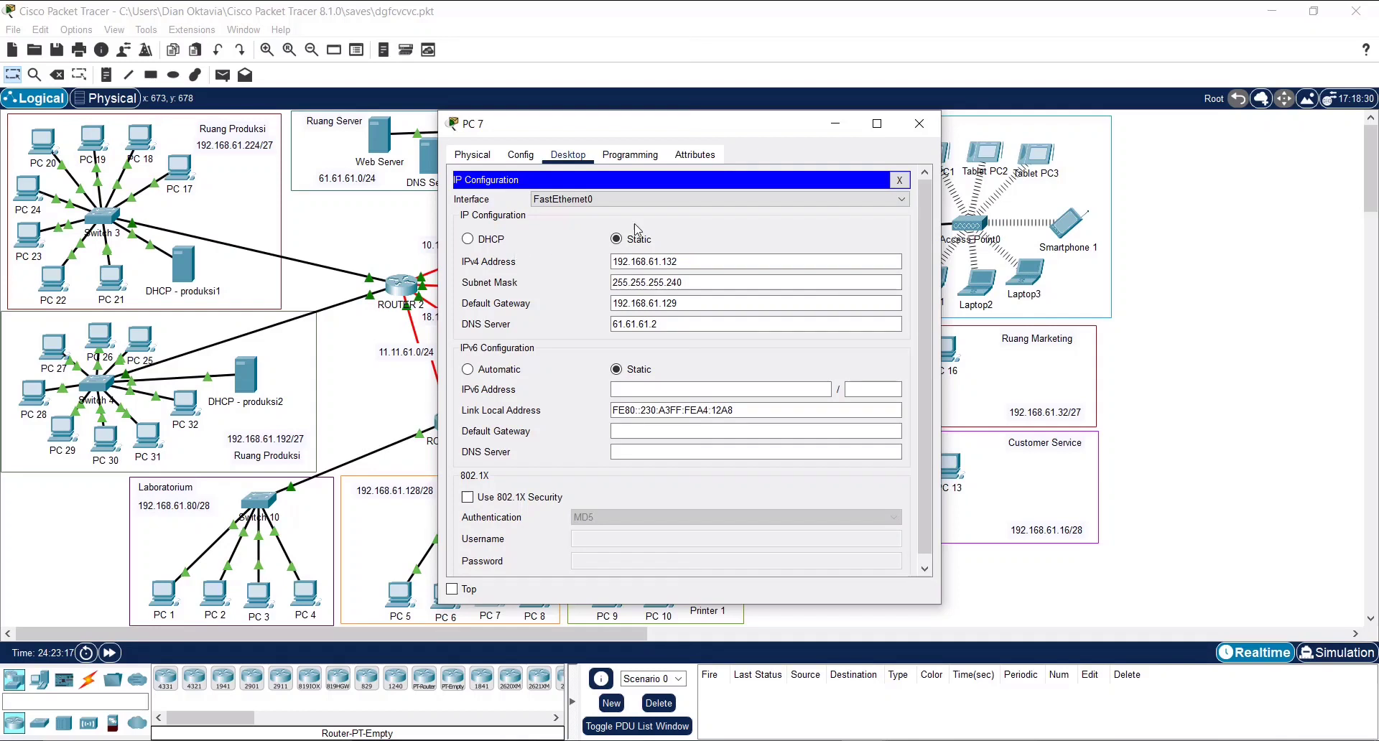
{"action": "left_click", "coordinate": [918, 124]}
Review PC 8's IPv4 address and default gateway in the Quality Control room and close its window
{"action": "left_click", "coordinate": [535, 600]}
{"action": "left_click", "coordinate": [553, 158]}
{"action": "left_click", "coordinate": [502, 237]}
{"action": "left_click", "coordinate": [643, 308]}
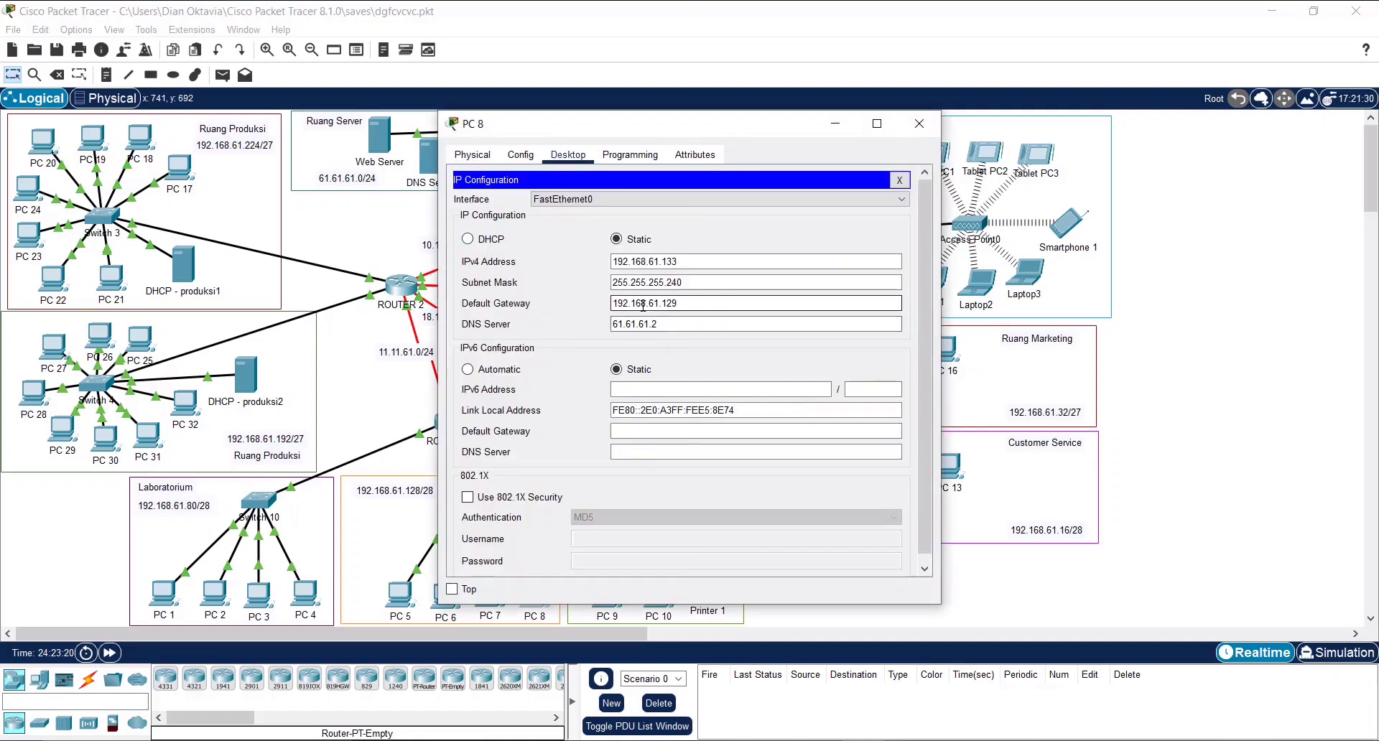
{"action": "left_click", "coordinate": [707, 262]}
{"action": "left_click", "coordinate": [919, 123]}
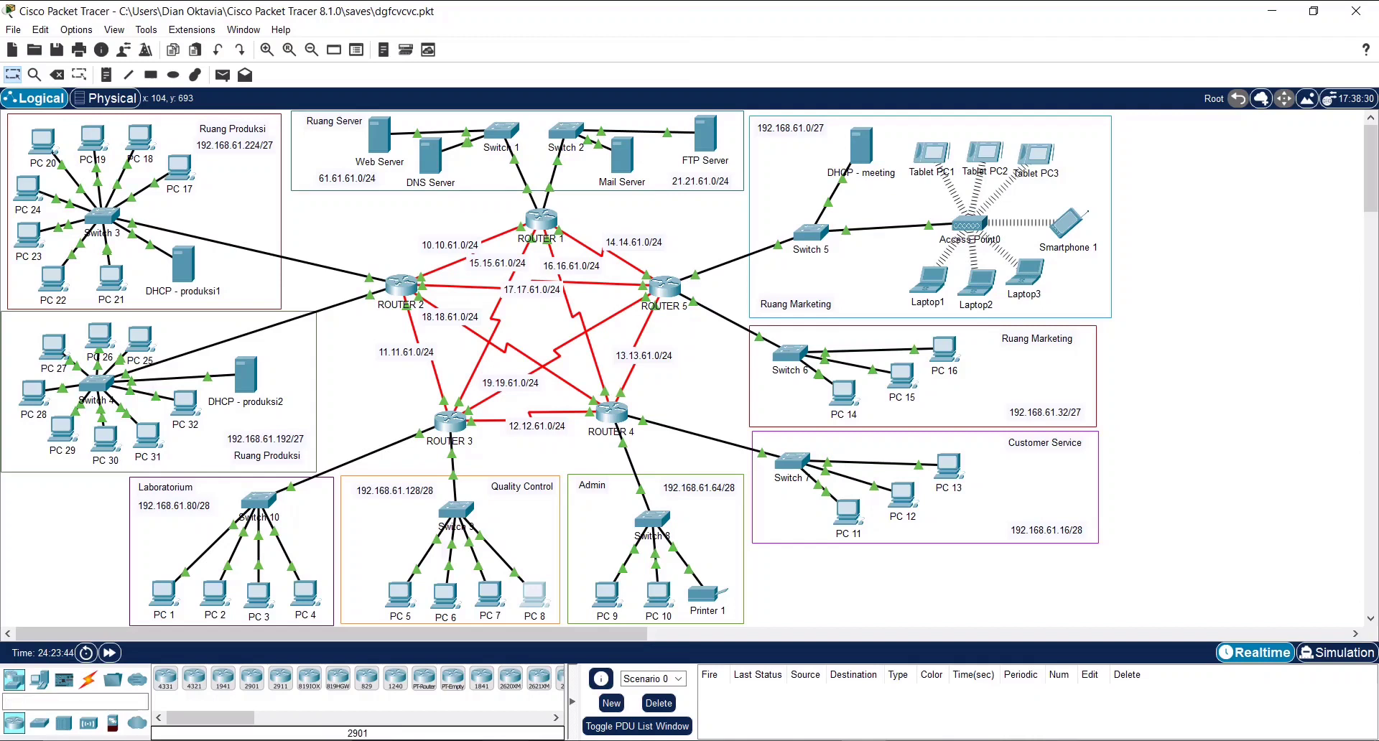
Switch to the project report PDF to check the devices listed per room, and return to Packet Tracer
{"action": "key", "text": "alt+Tab"}
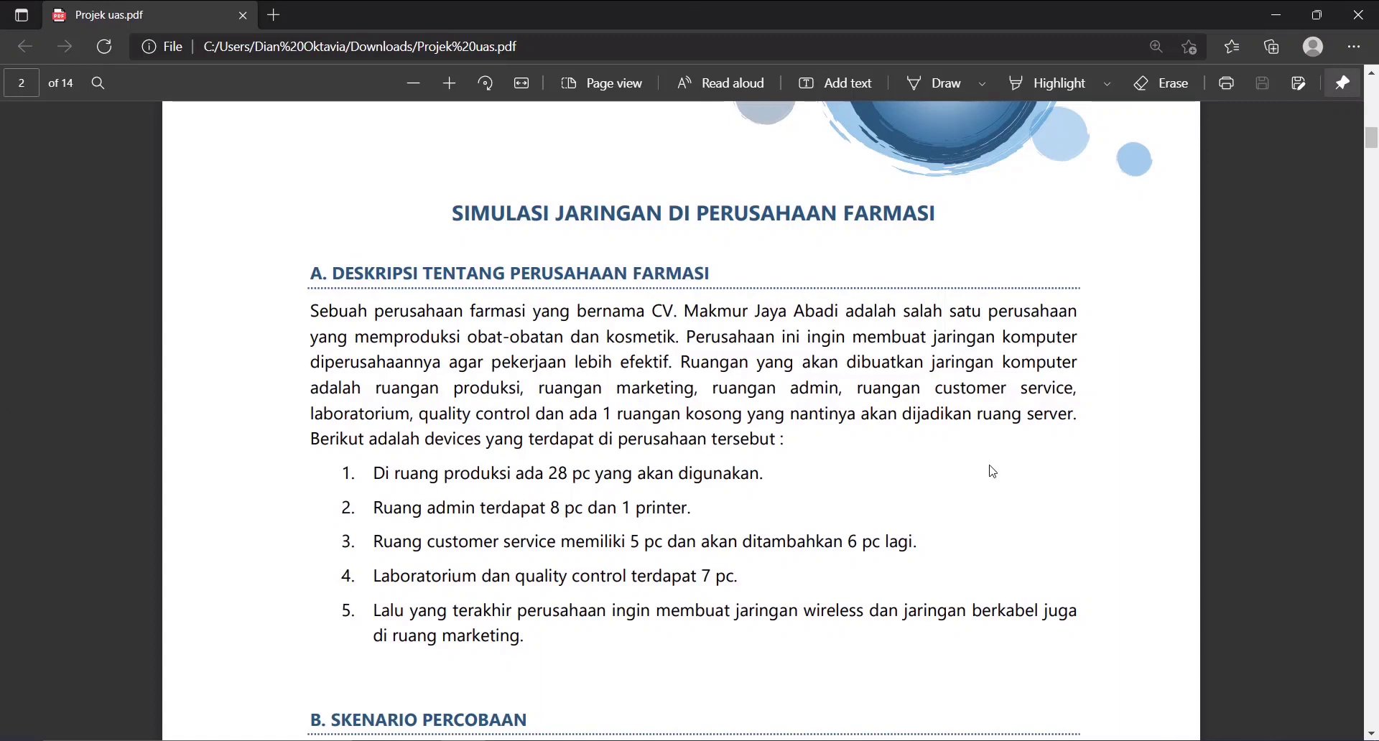
{"action": "left_click", "coordinate": [1264, 11]}
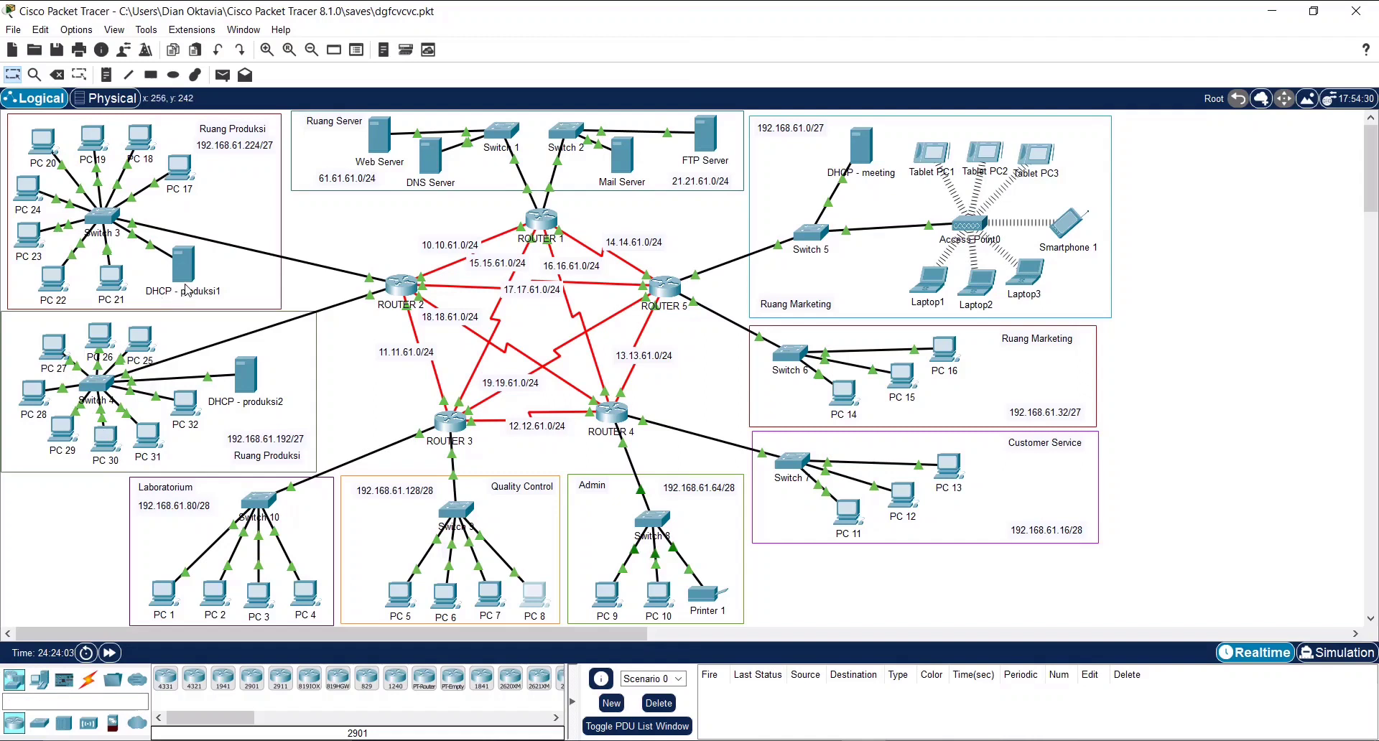
Review the IPv4 address, subnet mask and default gateway of the DHCP - produksi1 server and close its IP configuration
{"action": "mouse_move", "coordinate": [187, 290]}
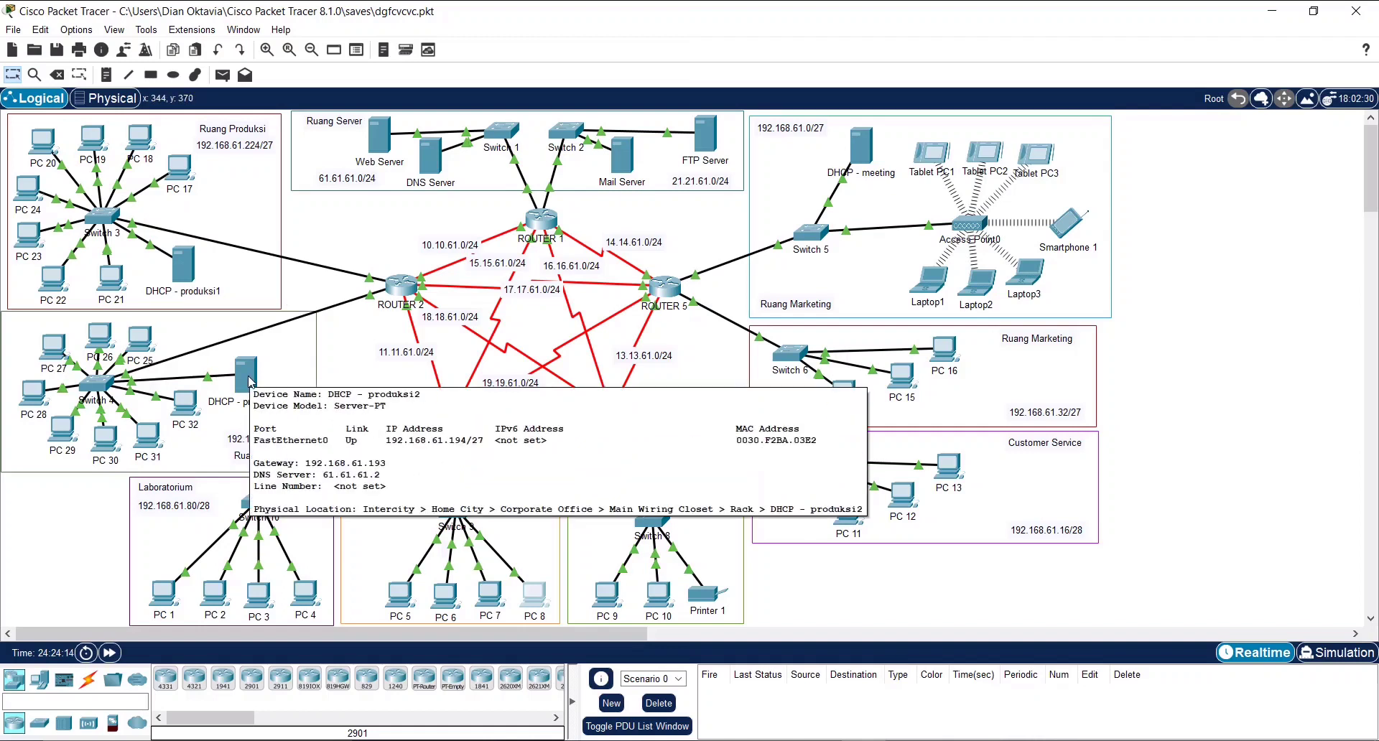
{"action": "left_click", "coordinate": [179, 273]}
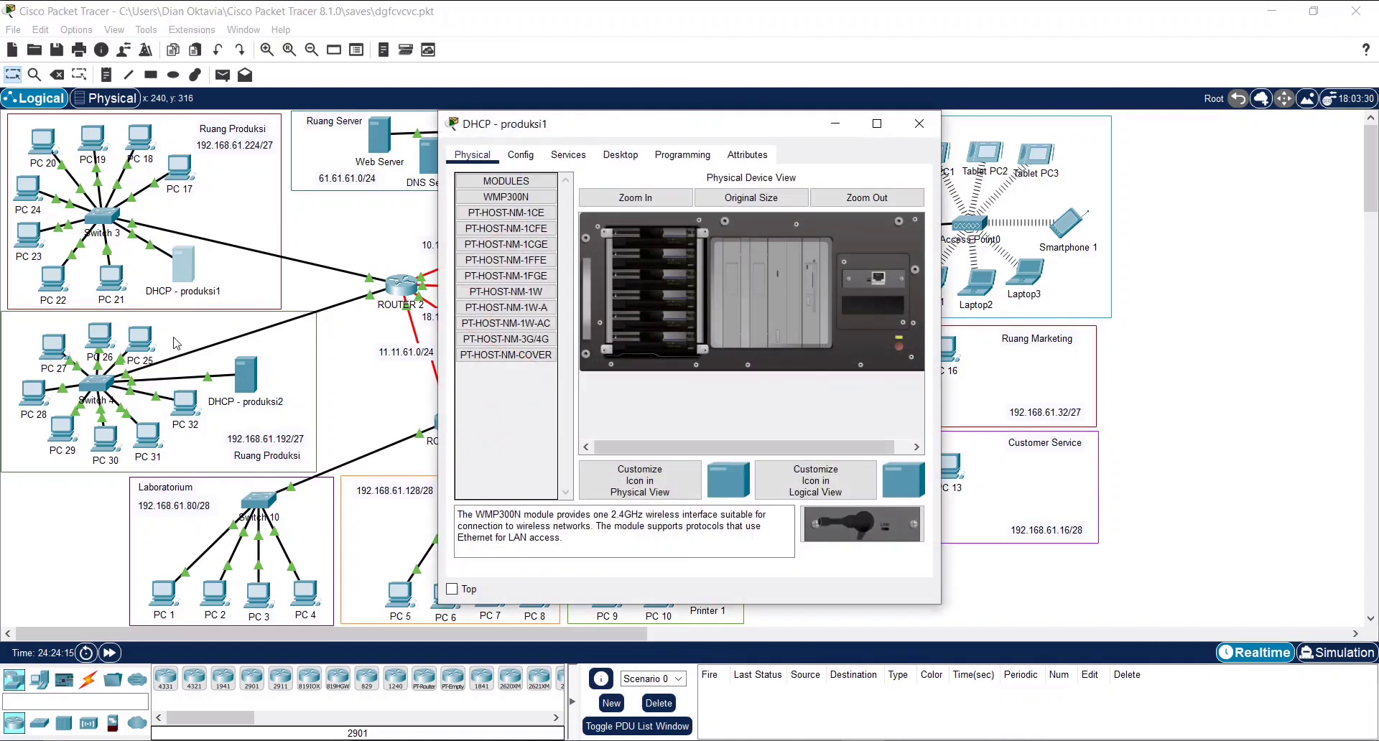
{"action": "left_click", "coordinate": [619, 156]}
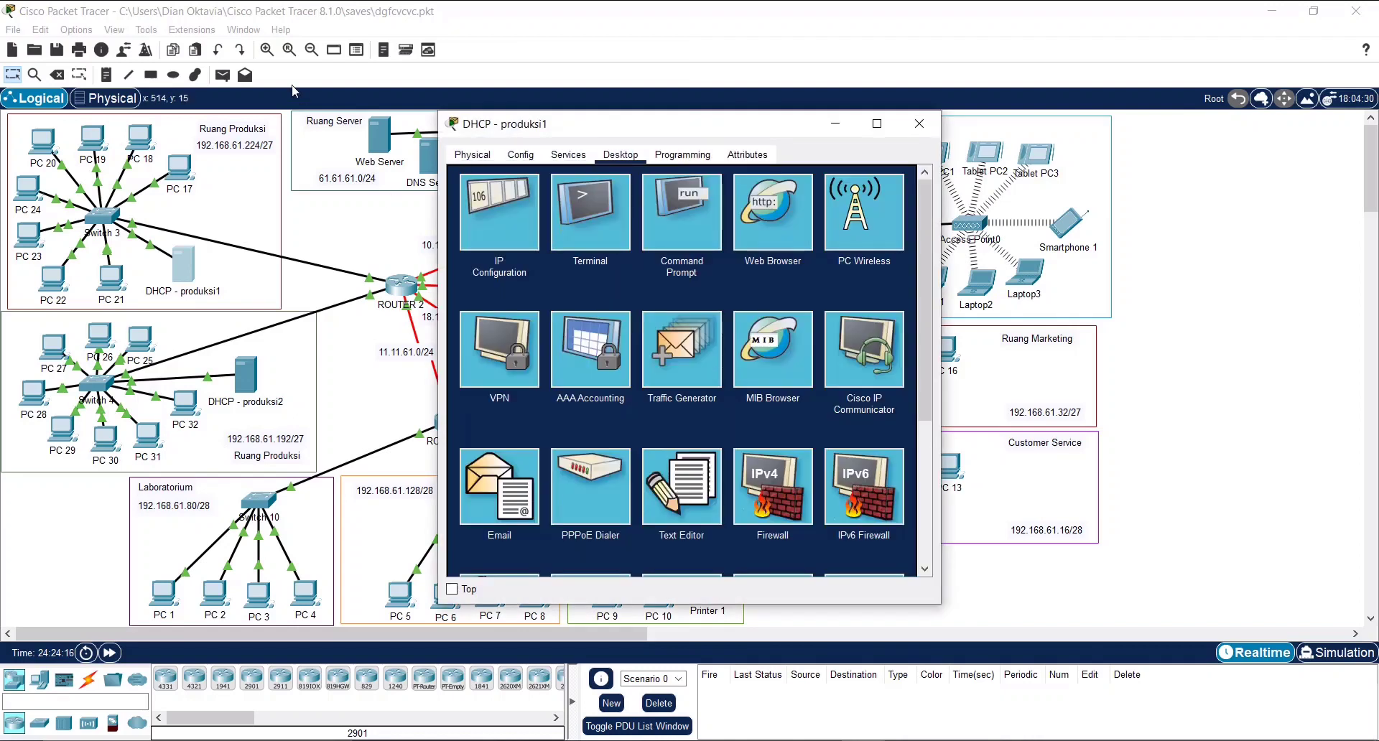
{"action": "key", "text": "alt+Tab"}
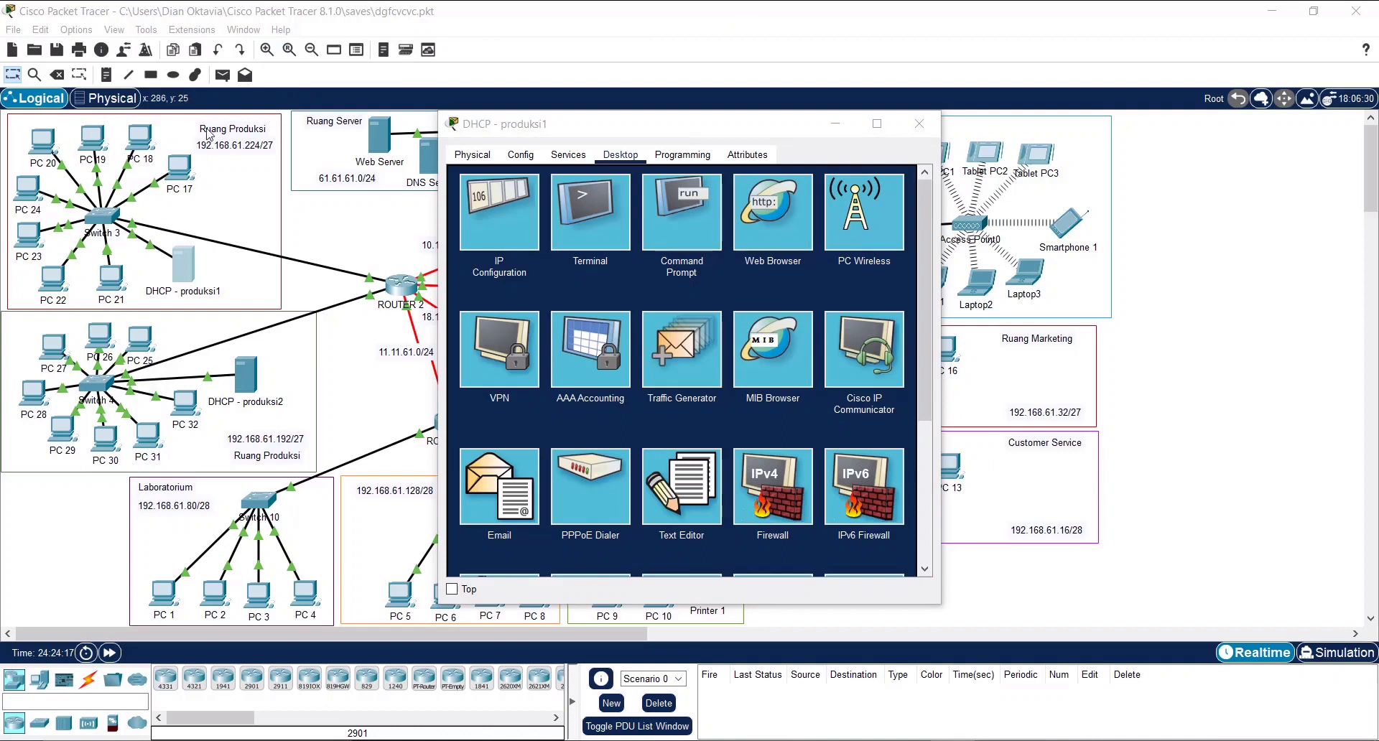
{"action": "left_click", "coordinate": [495, 207]}
{"action": "left_click", "coordinate": [677, 283]}
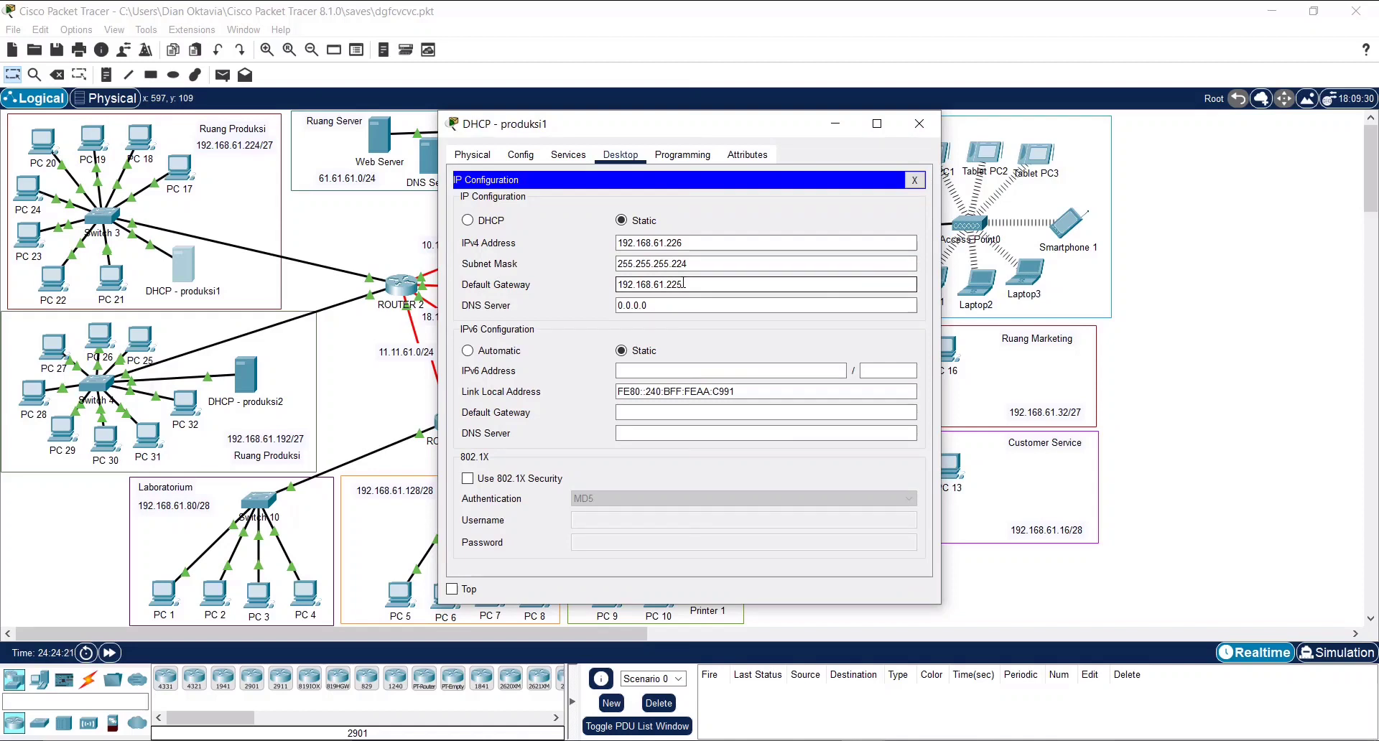
{"action": "left_click", "coordinate": [690, 249]}
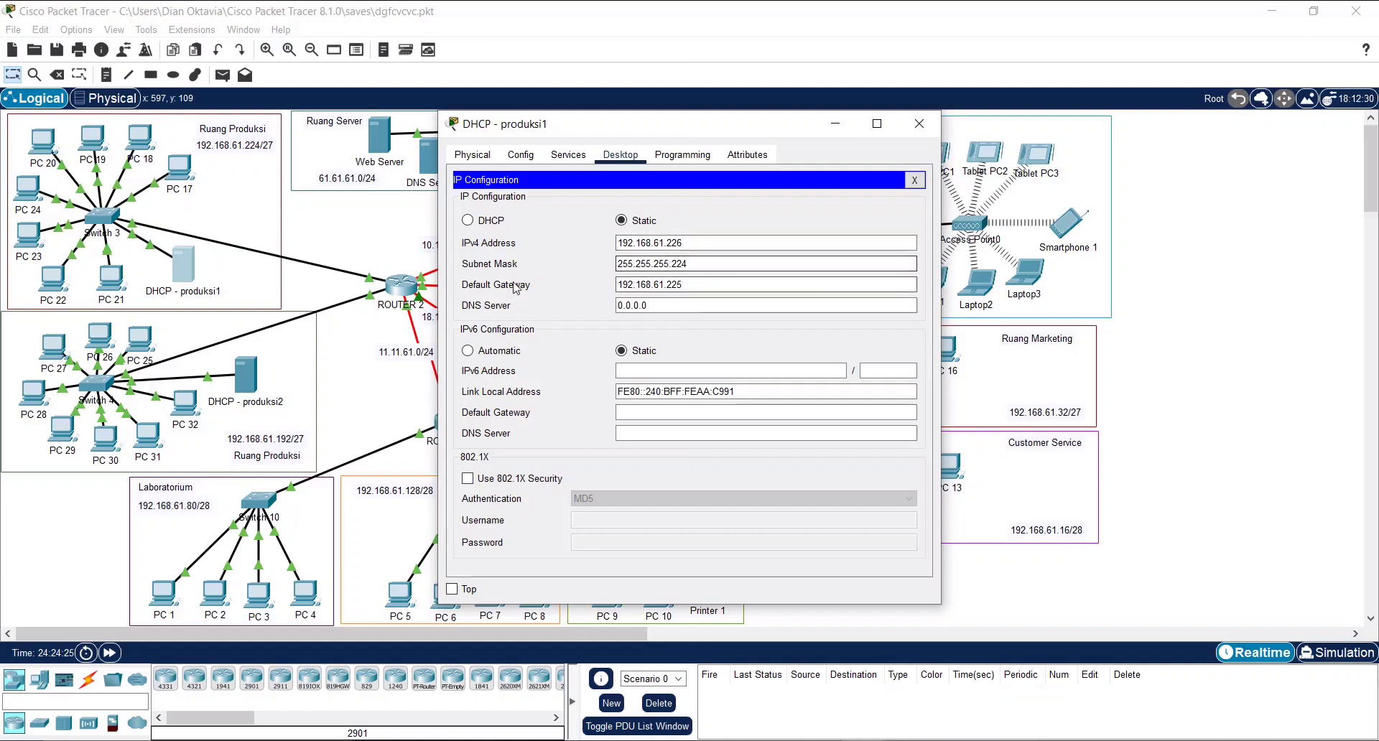
{"action": "left_click_drag", "start_coordinate": [705, 262], "coordinate": [550, 267]}
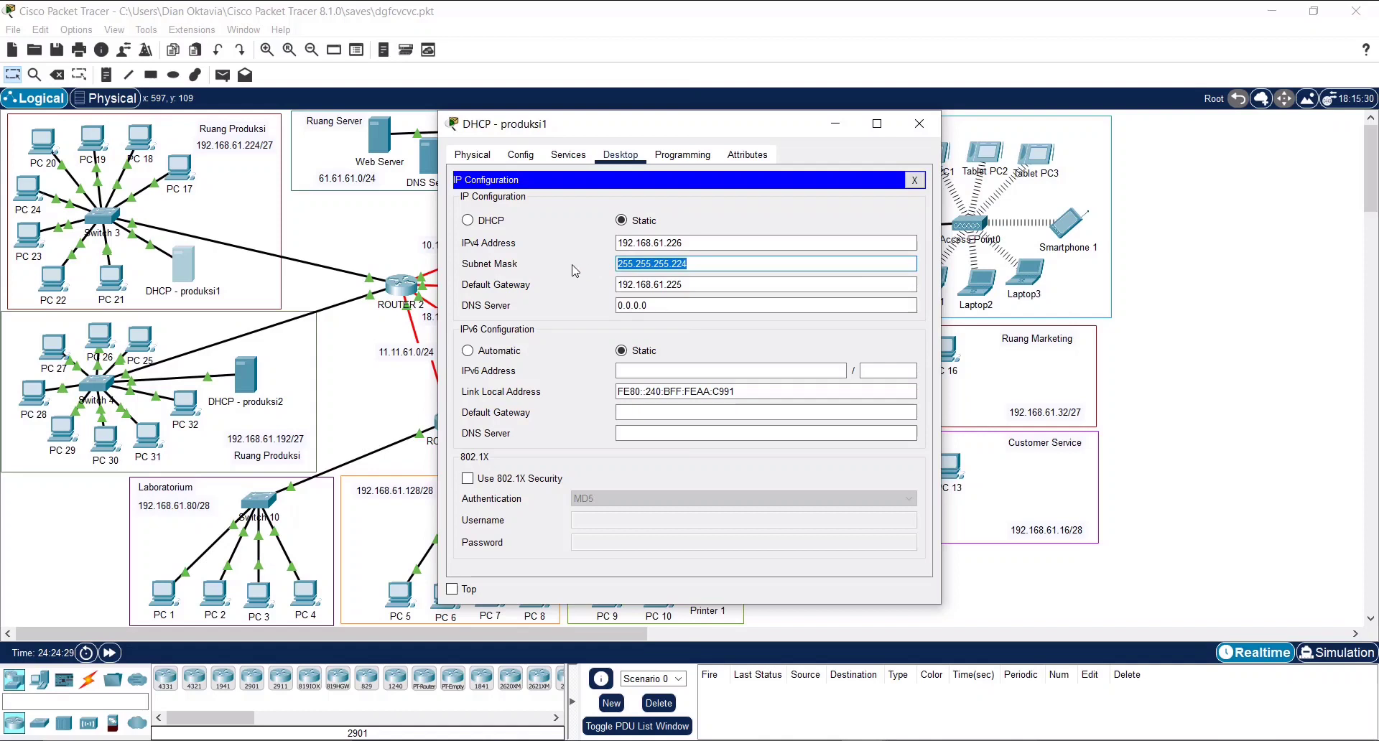
{"action": "left_click", "coordinate": [582, 267]}
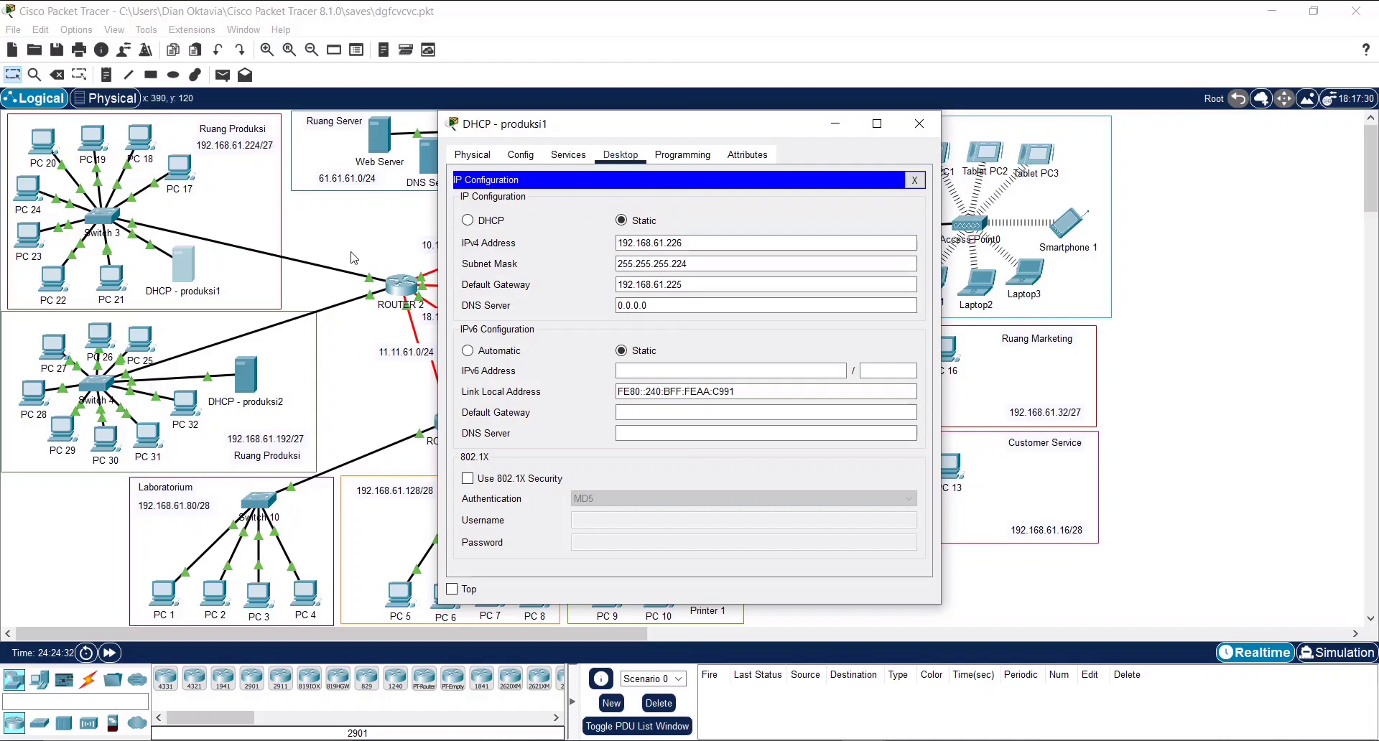
{"action": "left_click_drag", "start_coordinate": [717, 267], "coordinate": [617, 267]}
{"action": "left_click", "coordinate": [568, 272]}
{"action": "left_click", "coordinate": [914, 180]}
Review and re-save the serverPool settings in the DHCP service of the DHCP - produksi1 server, and close its window
{"action": "left_click", "coordinate": [568, 155]}
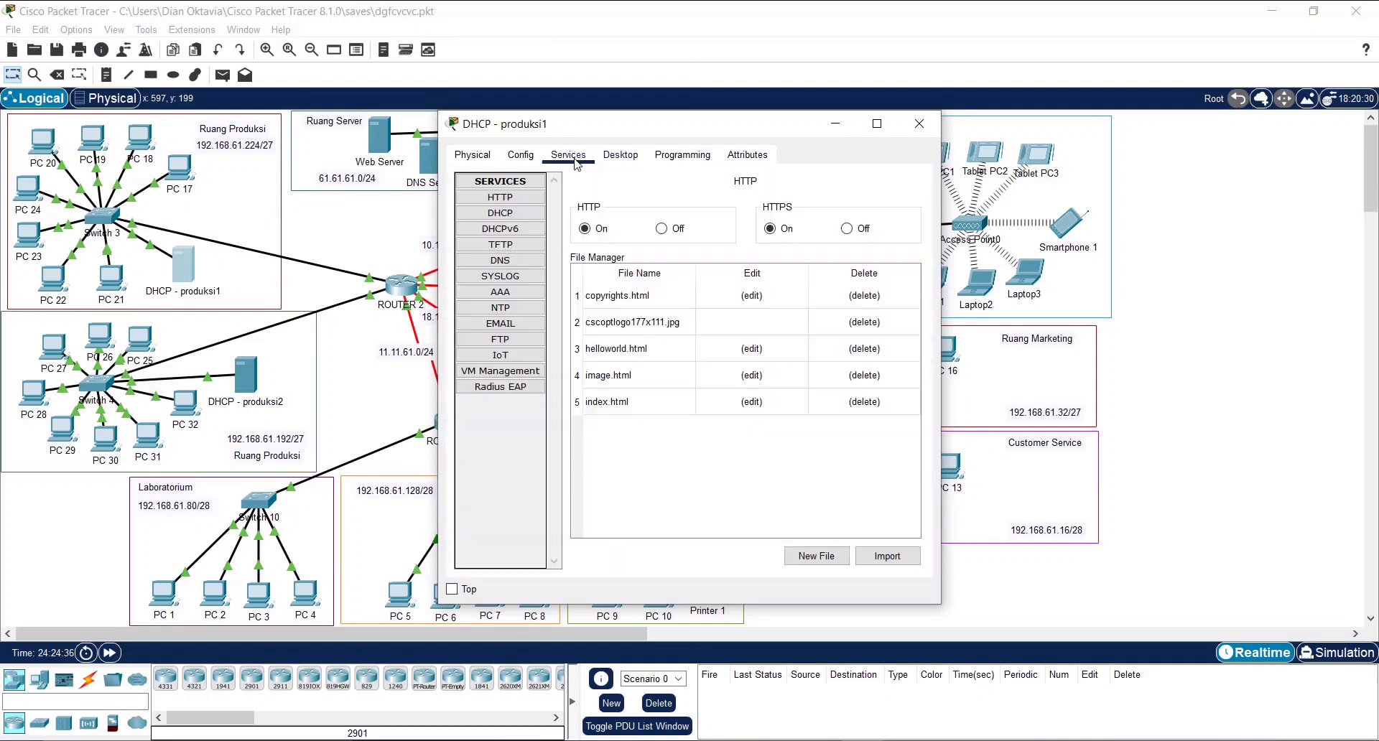
{"action": "left_click", "coordinate": [512, 214]}
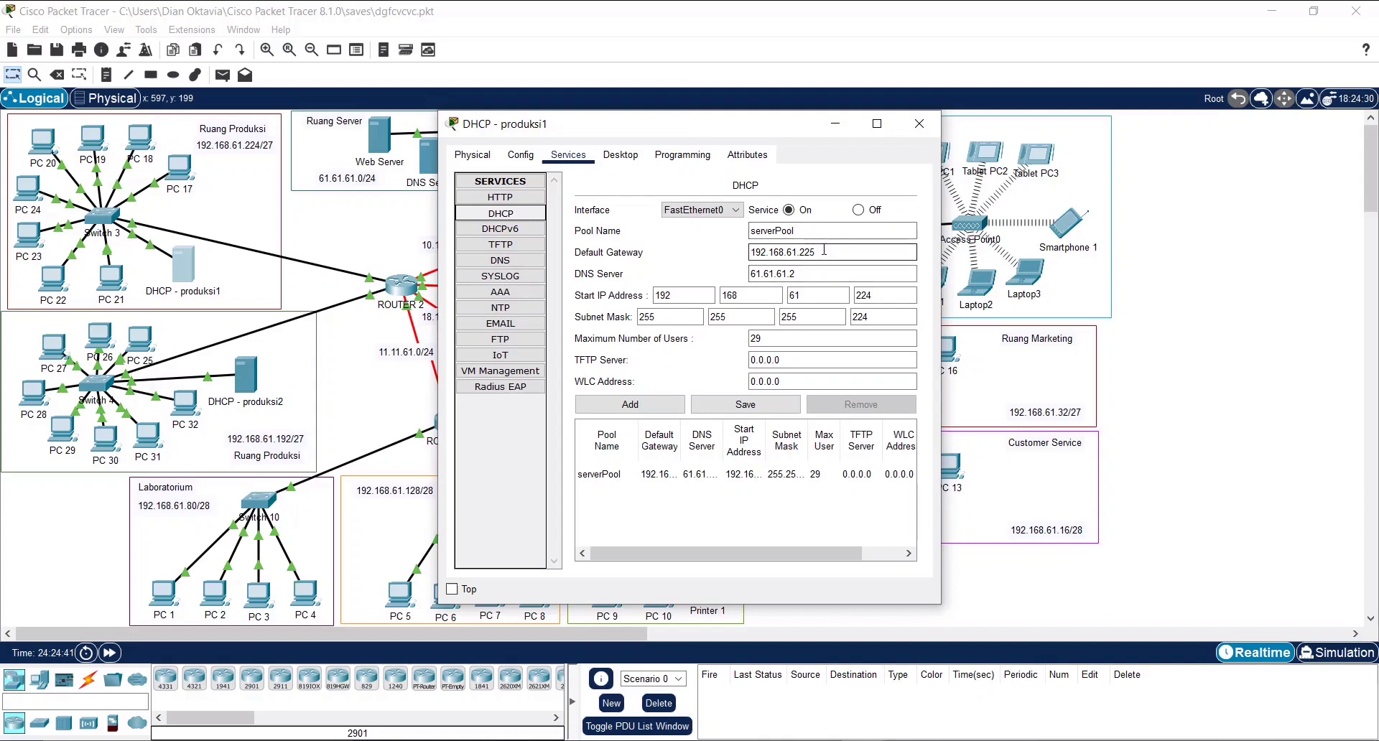
{"action": "left_click_drag", "start_coordinate": [824, 251], "coordinate": [747, 264]}
{"action": "left_click", "coordinate": [673, 255]}
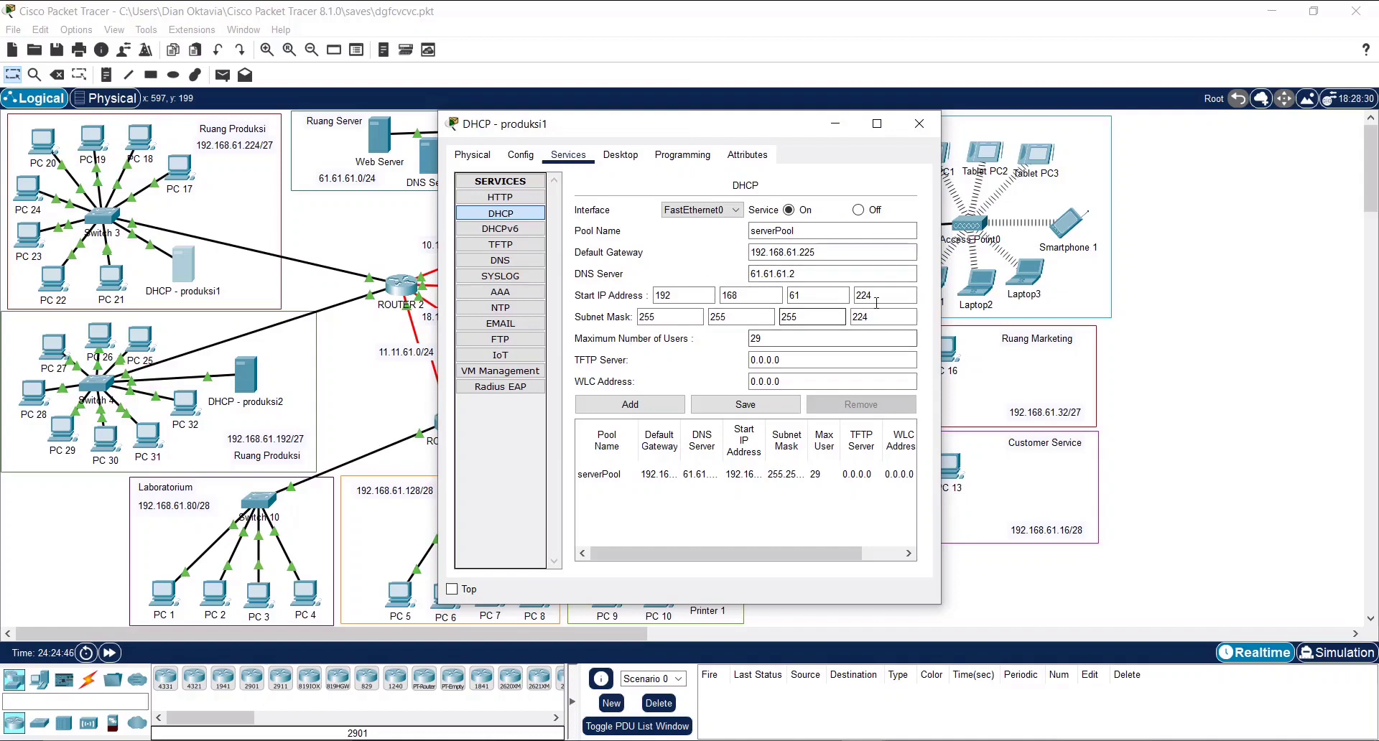
{"action": "left_click", "coordinate": [715, 477]}
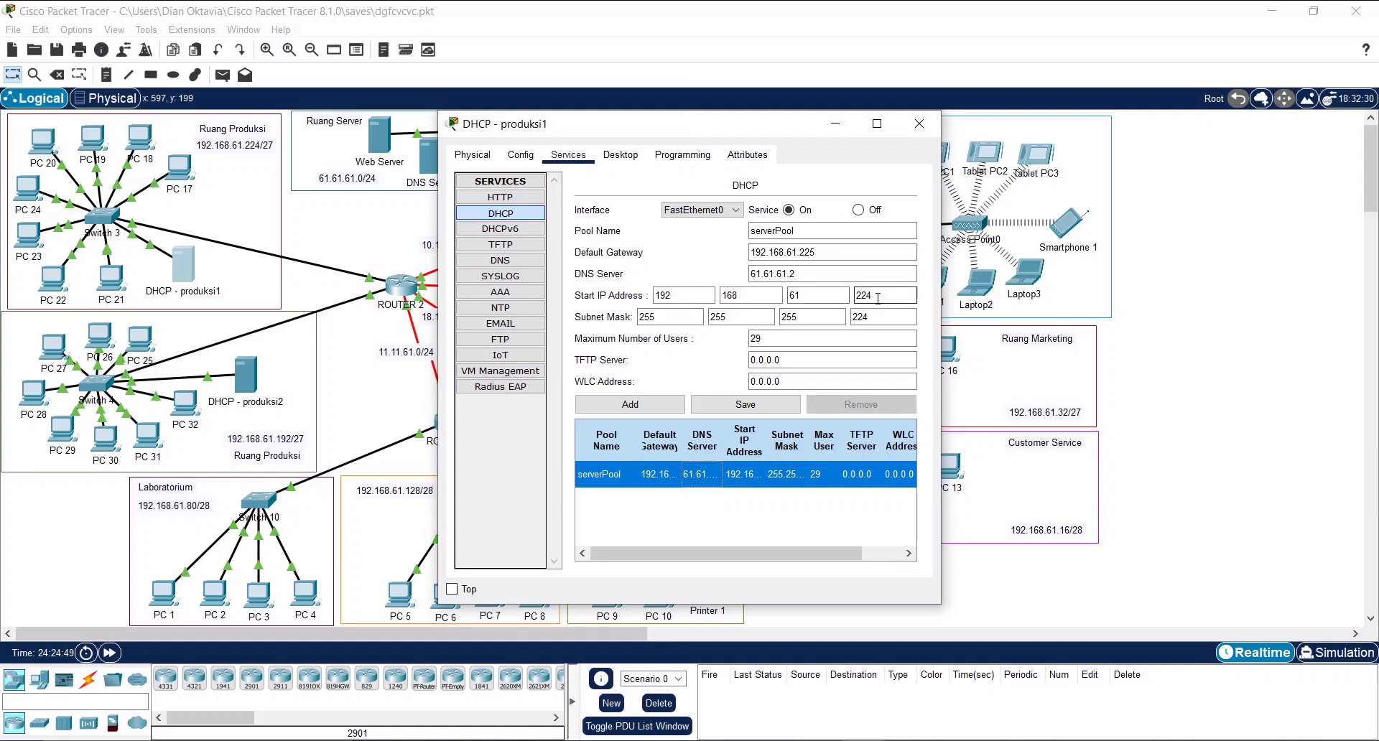
{"action": "left_click", "coordinate": [718, 405]}
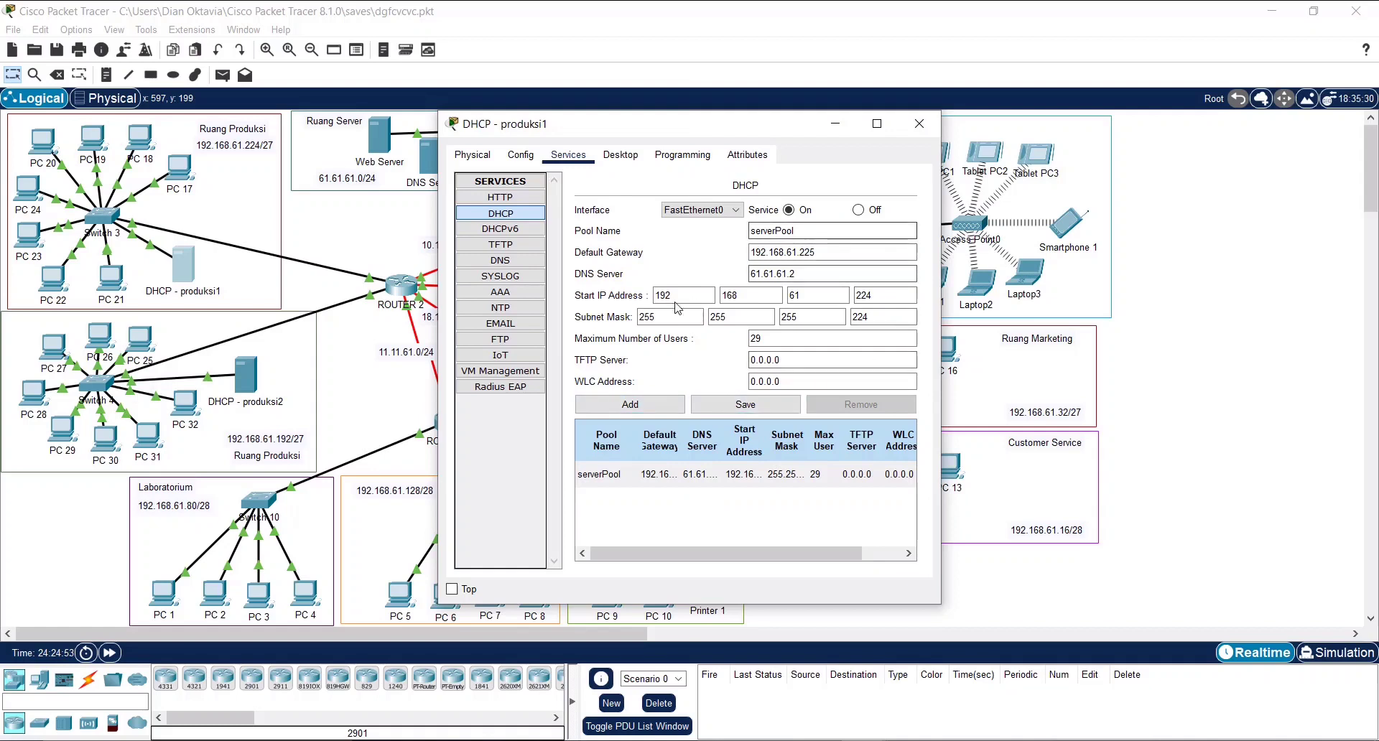
{"action": "left_click", "coordinate": [919, 123]}
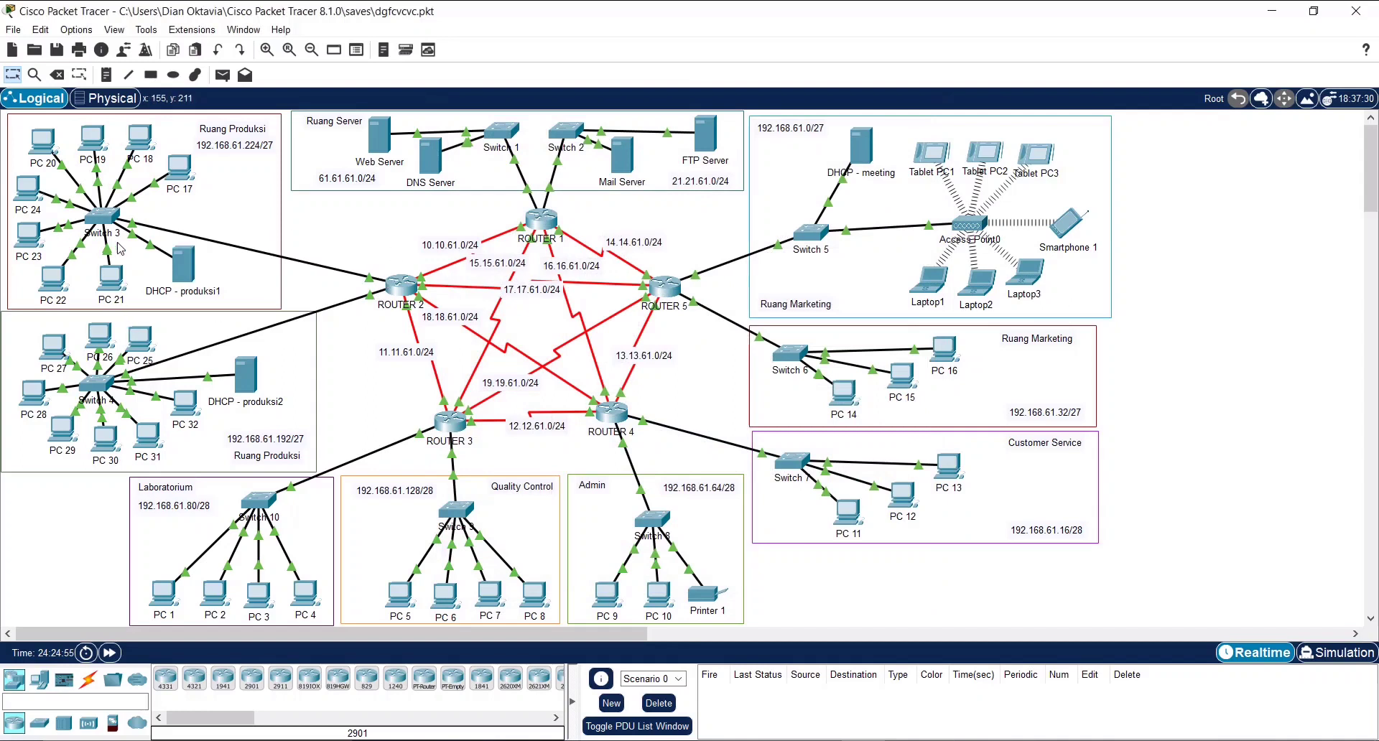
Review PC 17's DHCP-assigned IP configuration in the first Ruang Produksi network and close its window
{"action": "left_click", "coordinate": [178, 167]}
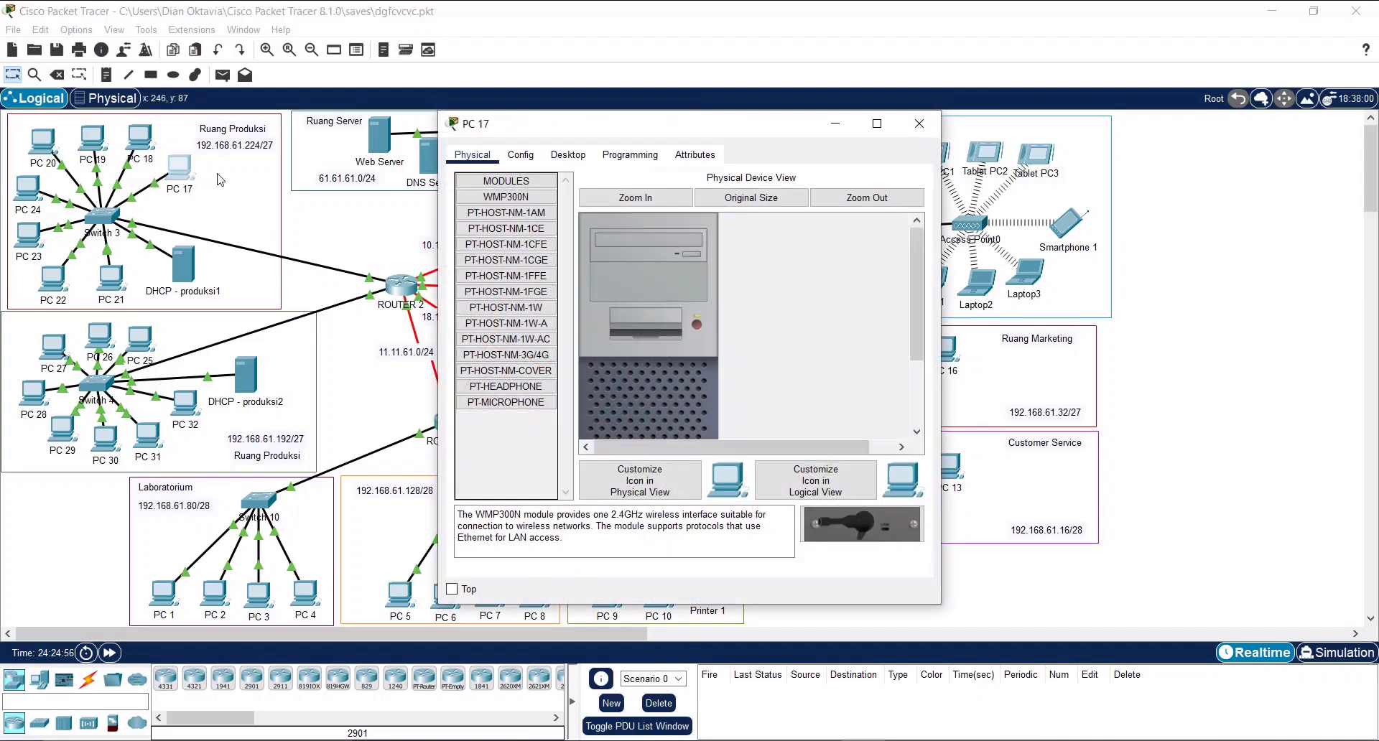
{"action": "left_click", "coordinate": [556, 158]}
{"action": "left_click", "coordinate": [501, 252]}
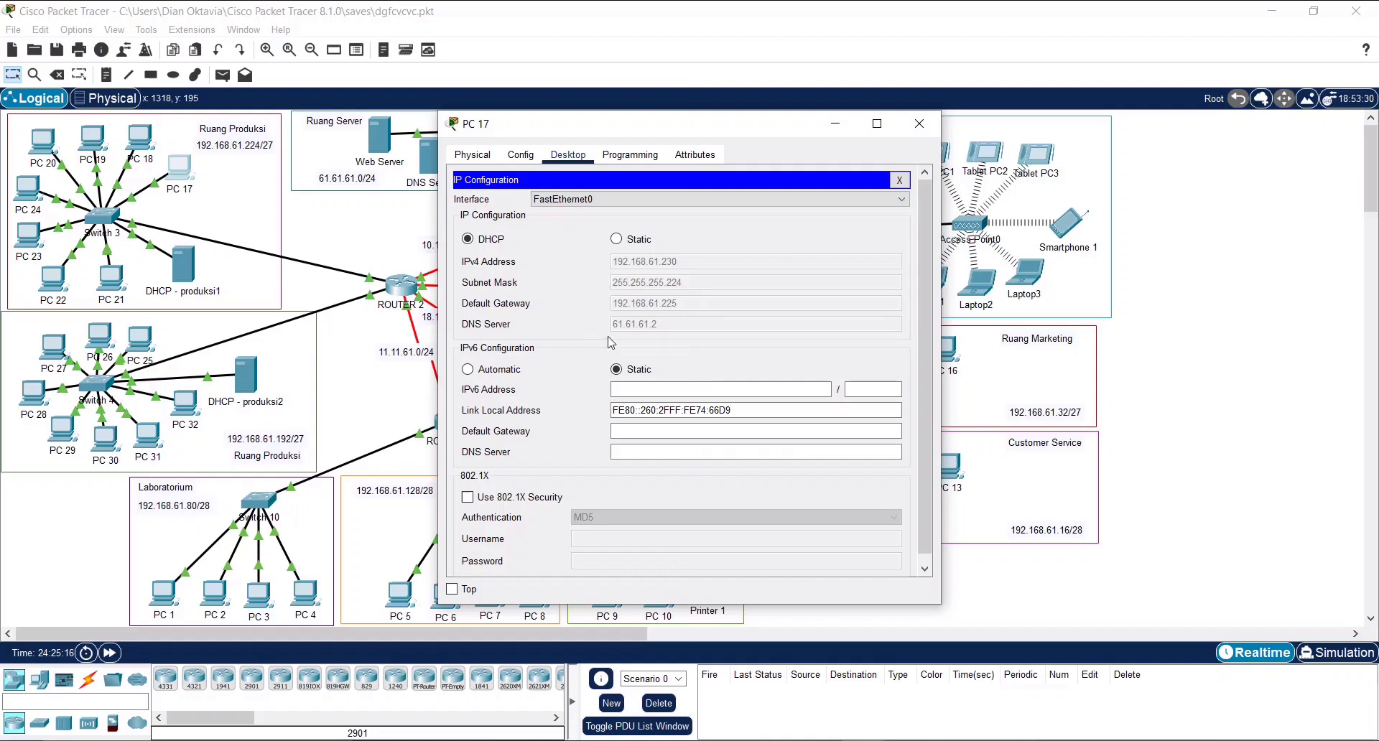
{"action": "left_click", "coordinate": [919, 123]}
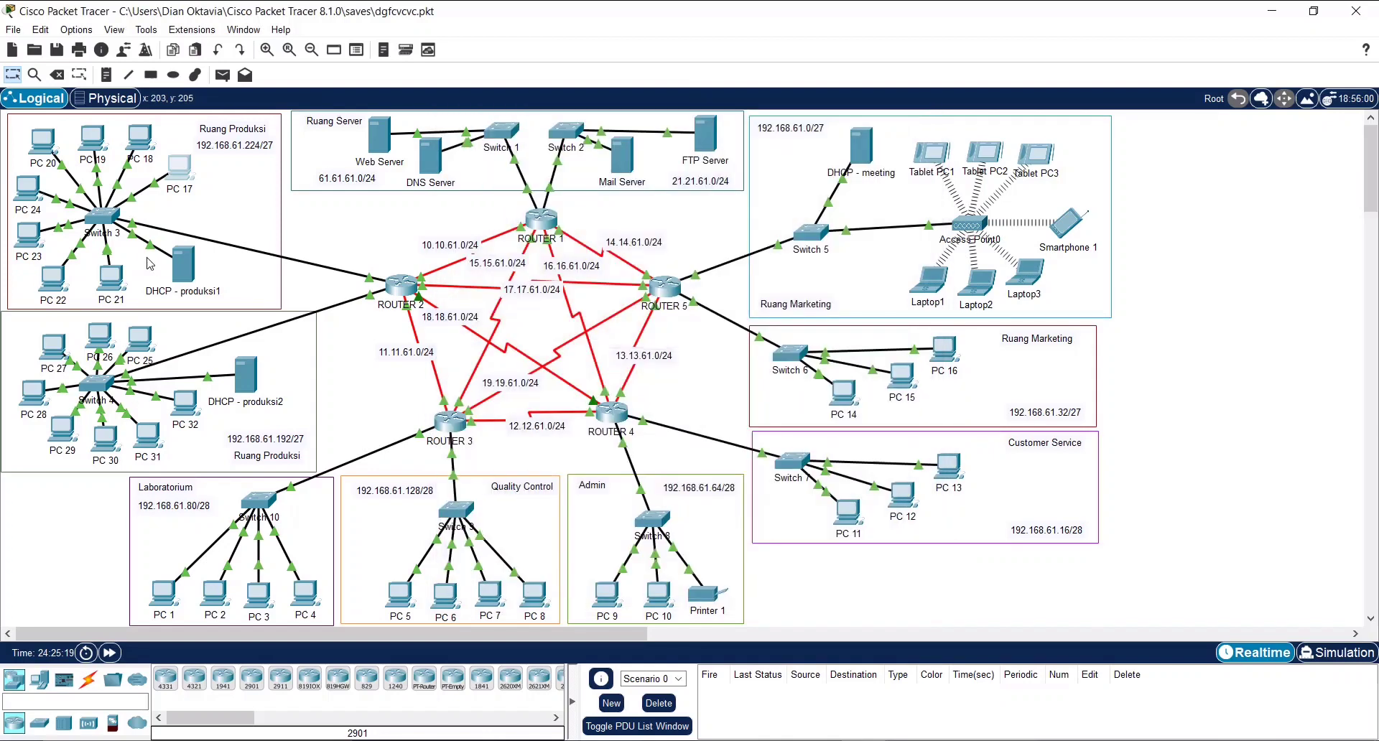
Review PC 18's DHCP-assigned IP configuration in the first Ruang Produksi network and close its window
{"action": "left_click", "coordinate": [143, 139]}
{"action": "left_click", "coordinate": [553, 156]}
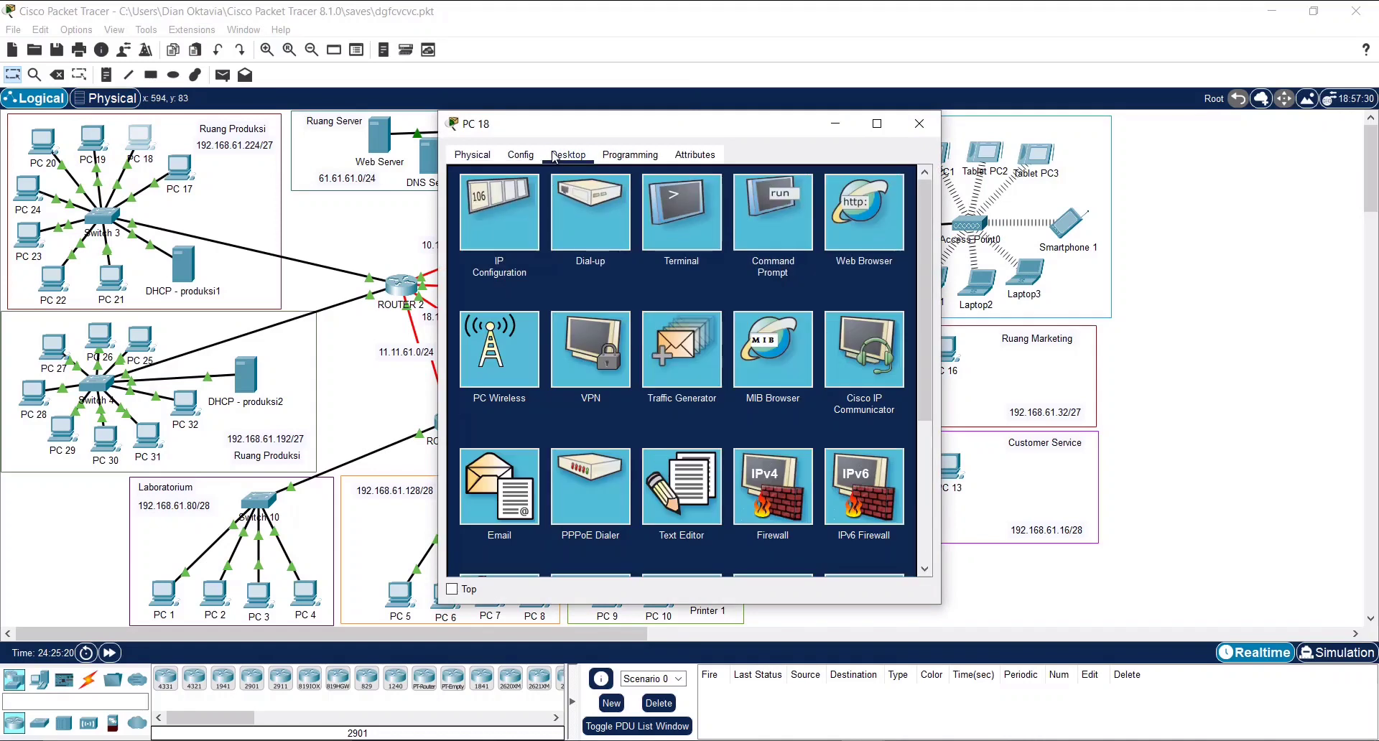
{"action": "left_click", "coordinate": [497, 214]}
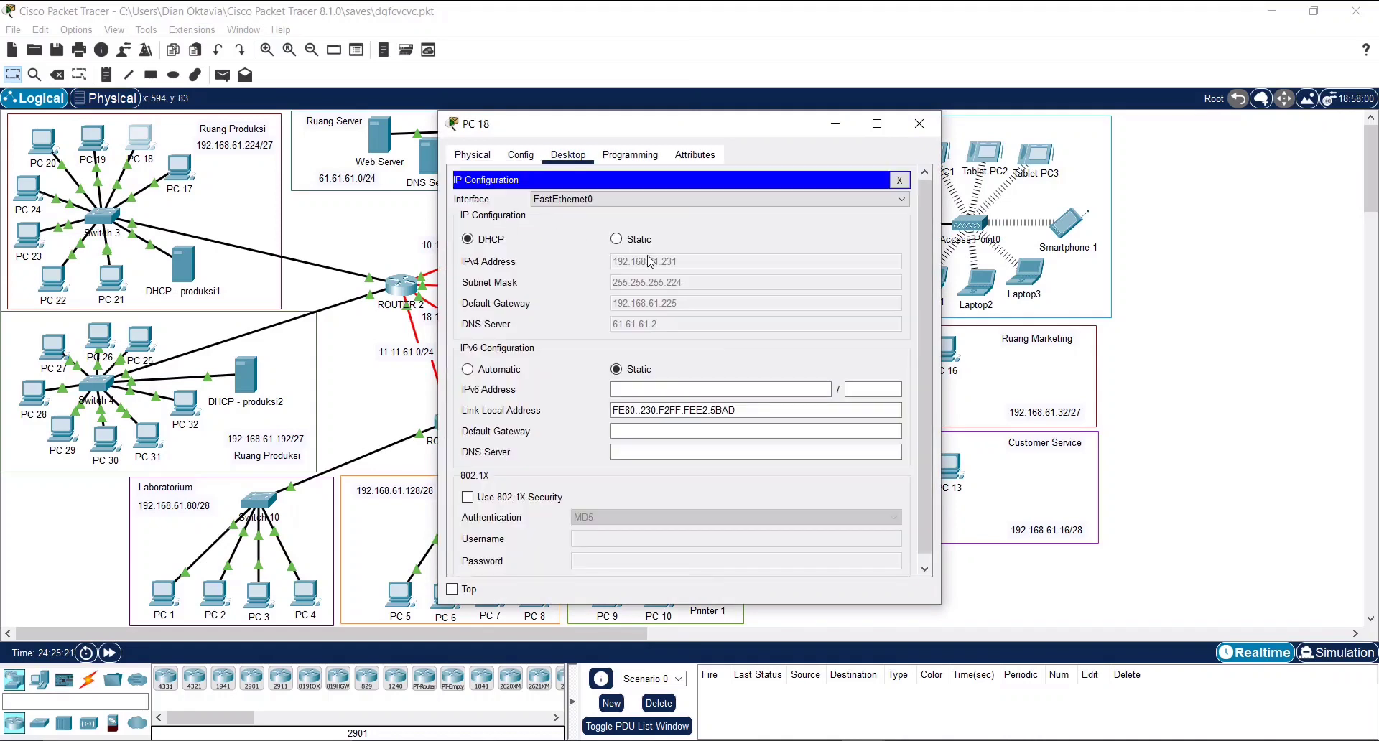
{"action": "left_click", "coordinate": [919, 124]}
Review PC 19's DHCP-assigned IP configuration in the first Ruang Produksi network and close its window
{"action": "left_click", "coordinate": [92, 138]}
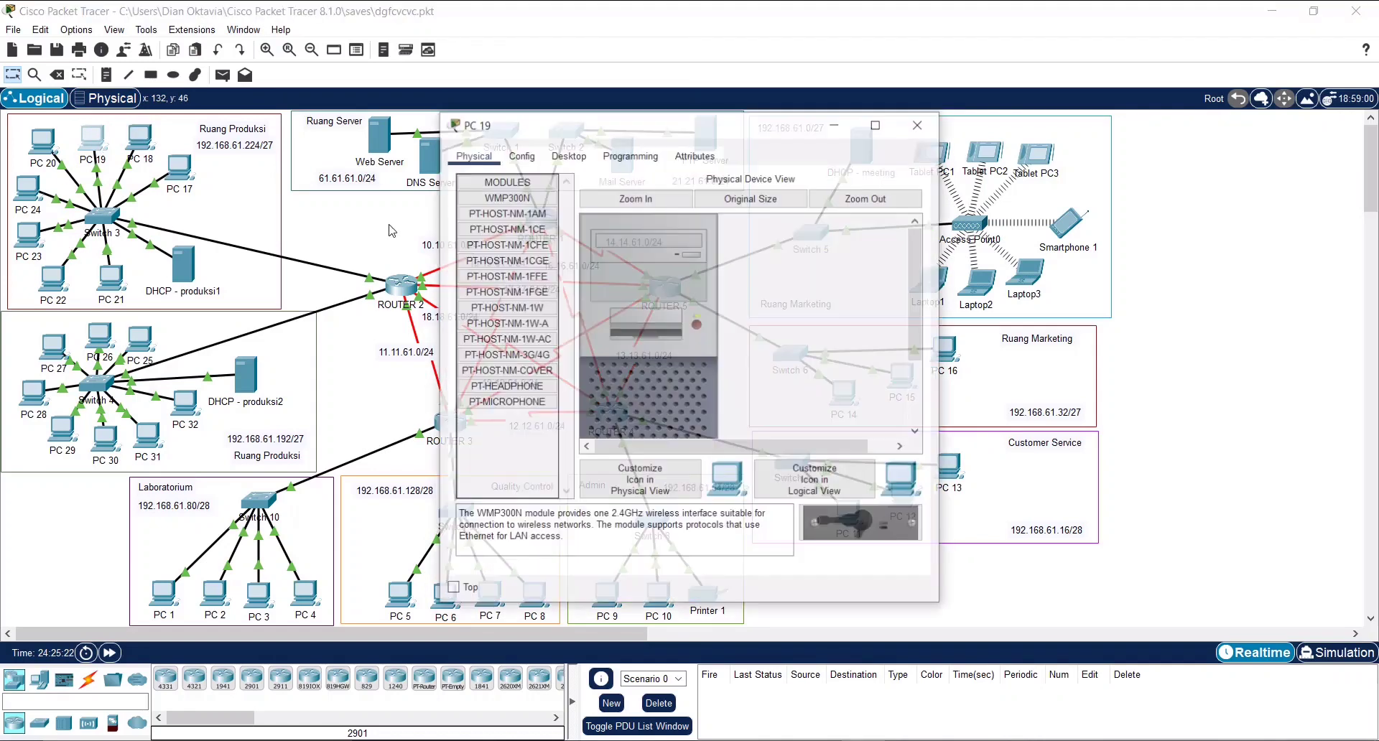
{"action": "left_click", "coordinate": [566, 156]}
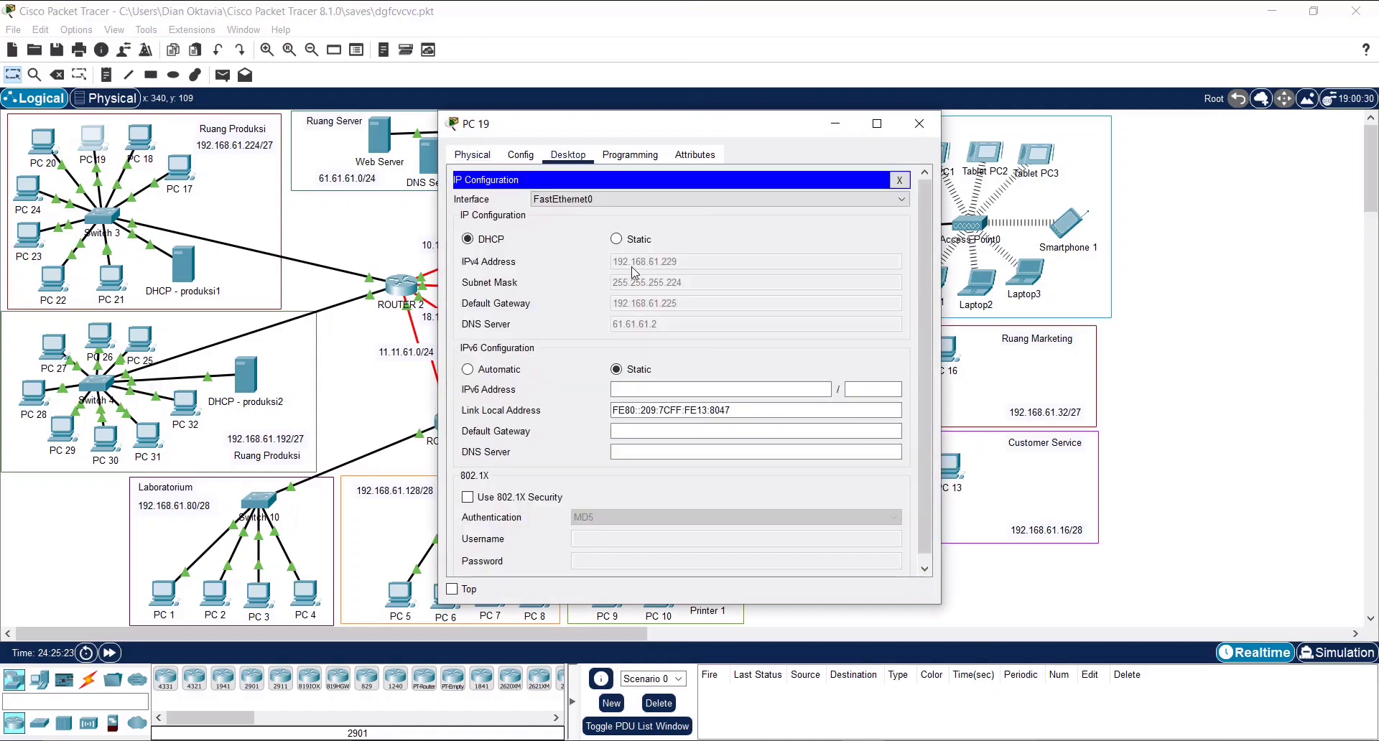
{"action": "left_click", "coordinate": [918, 123]}
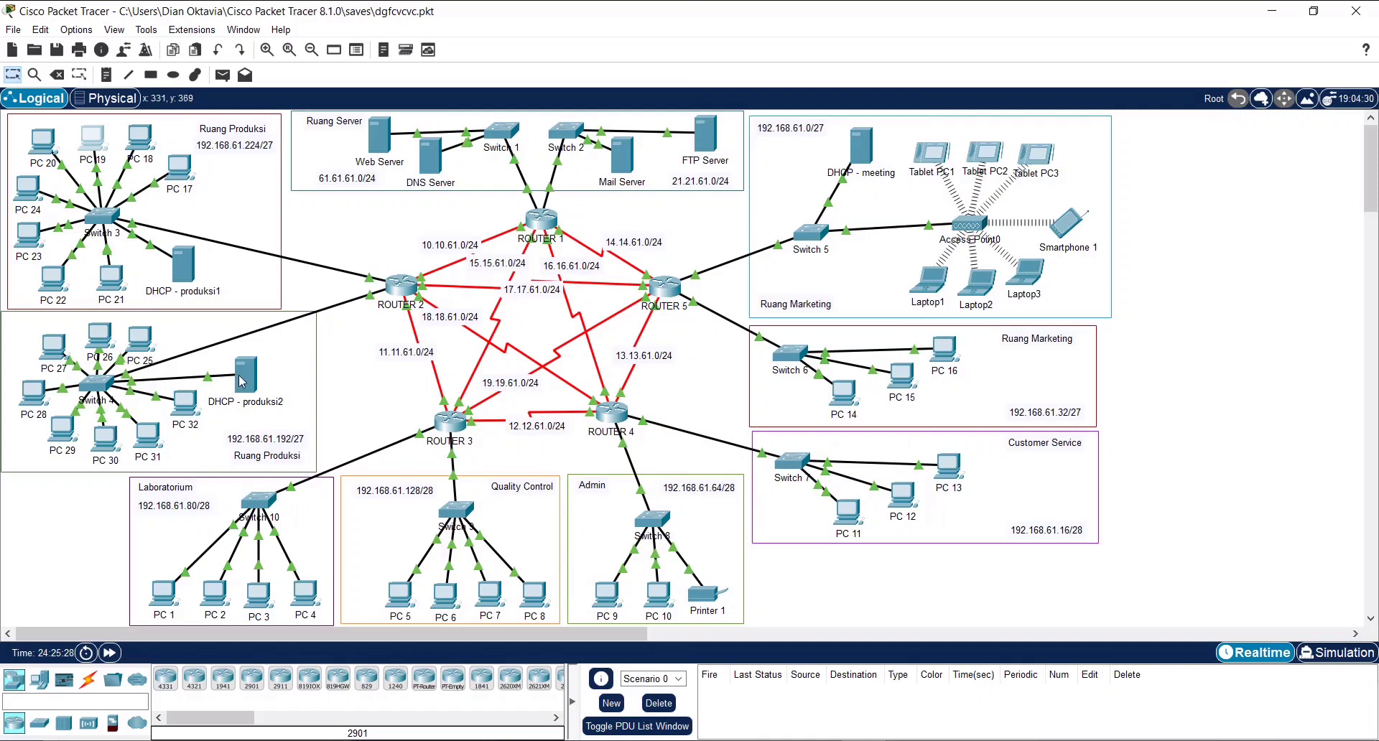
Review the static IPv4 address, subnet mask and default gateway of the DHCP - produksi2 server and close its IP configuration
{"action": "mouse_move", "coordinate": [242, 381]}
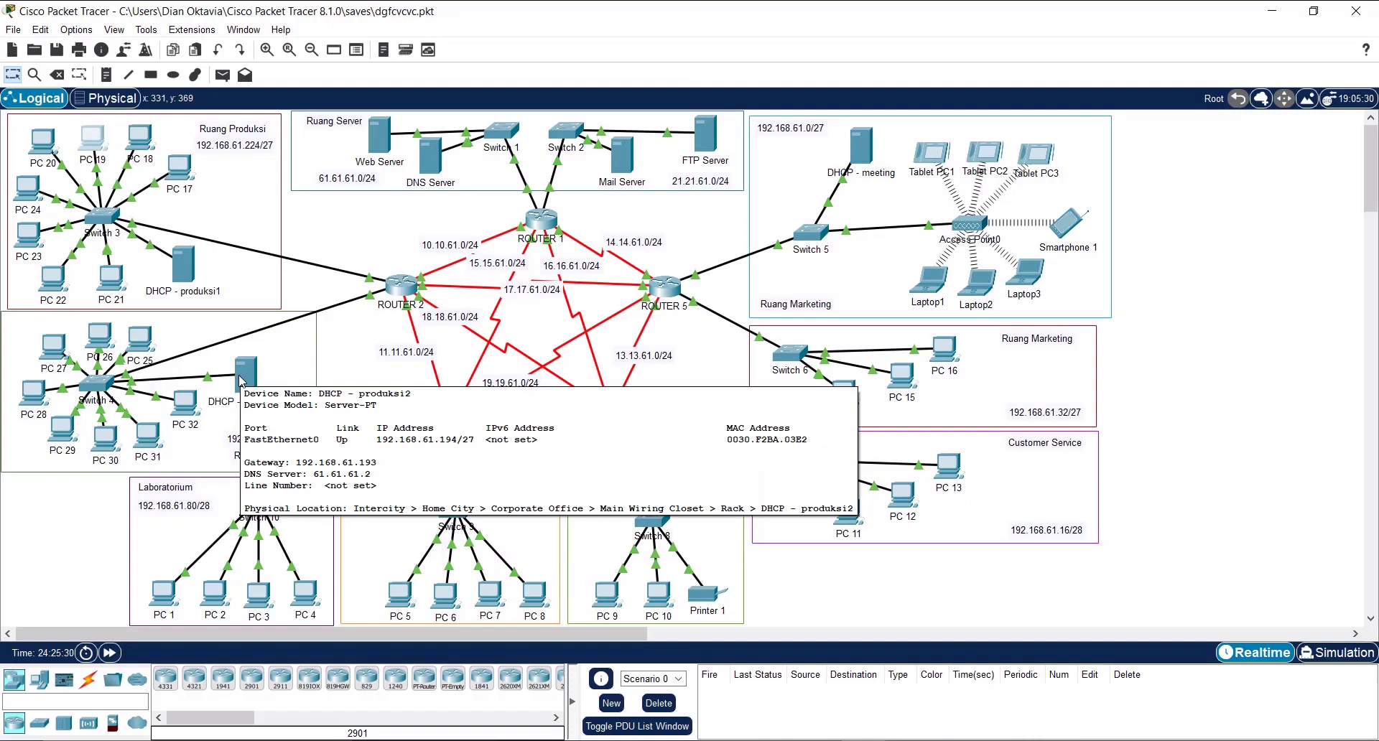
{"action": "left_click", "coordinate": [242, 381]}
{"action": "left_click", "coordinate": [620, 155]}
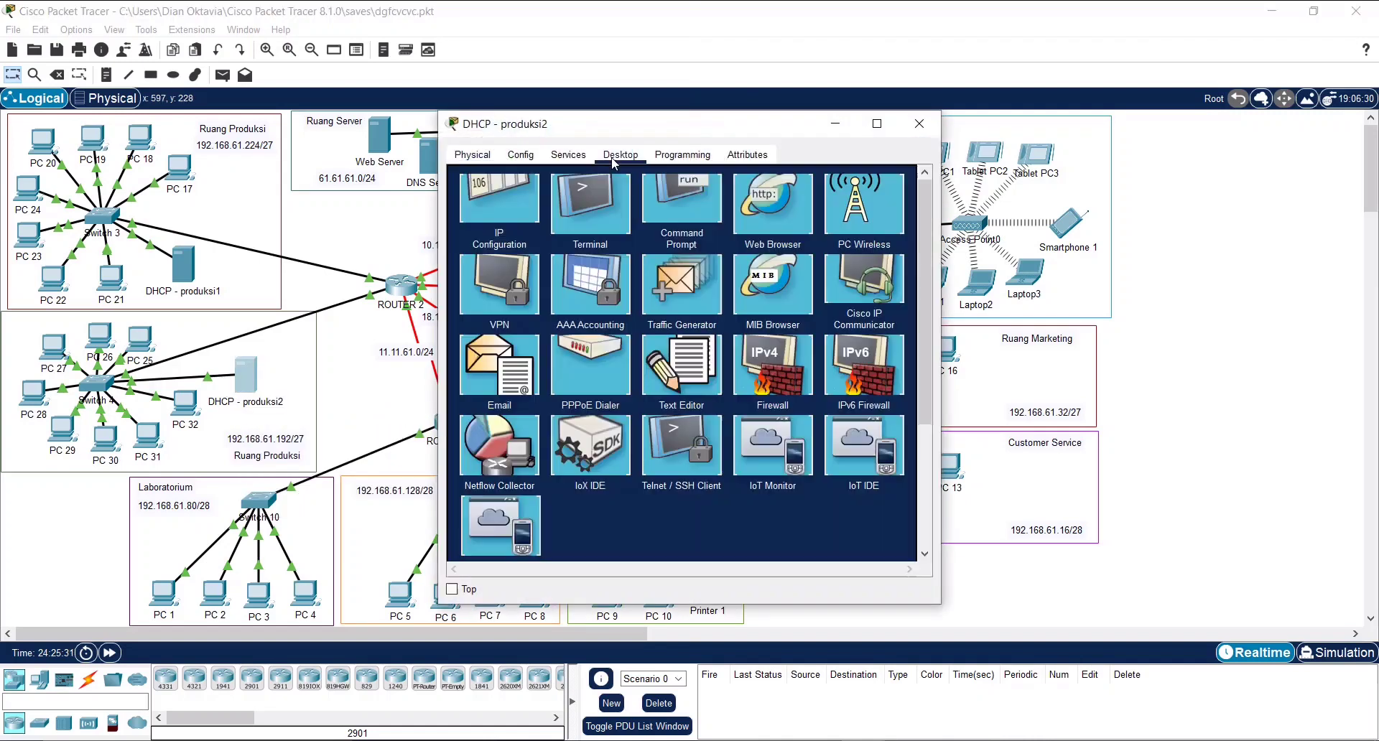
{"action": "left_click", "coordinate": [478, 260]}
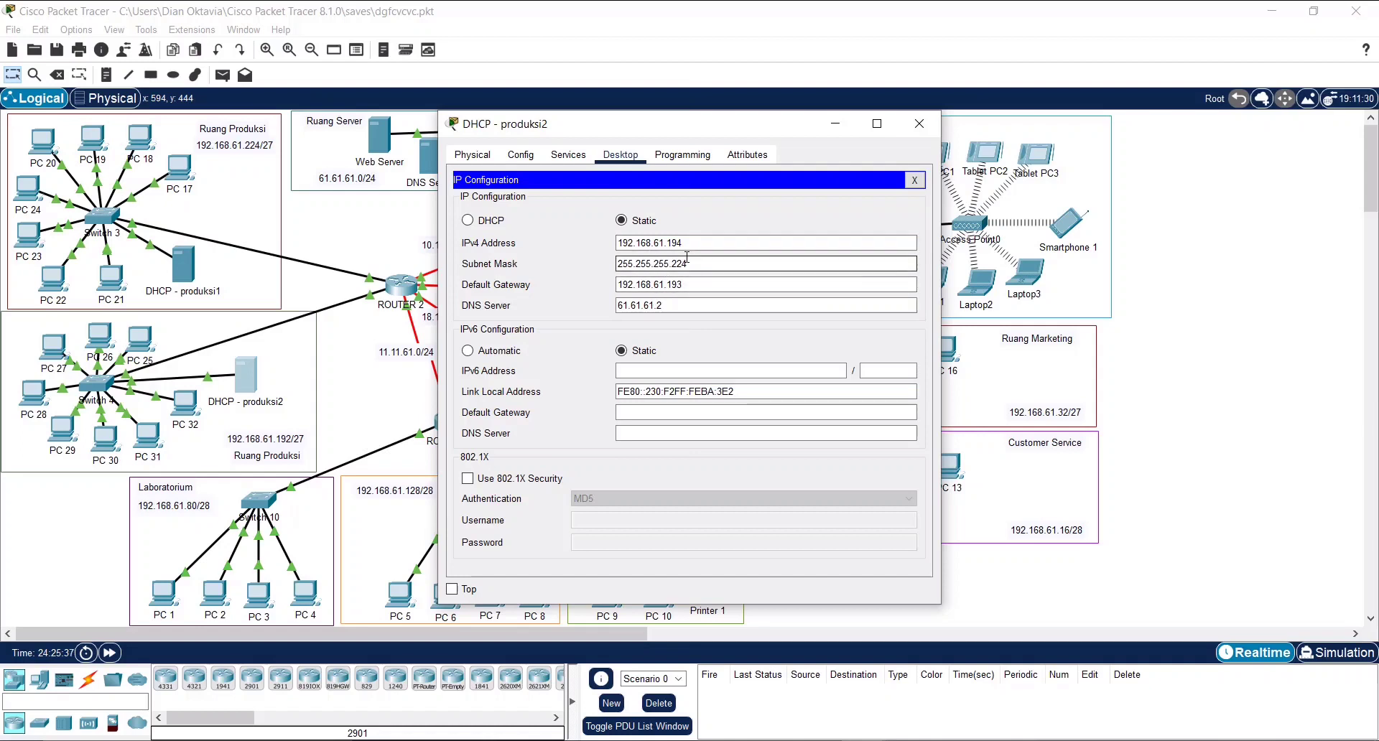
{"action": "left_click_drag", "start_coordinate": [689, 264], "coordinate": [546, 266]}
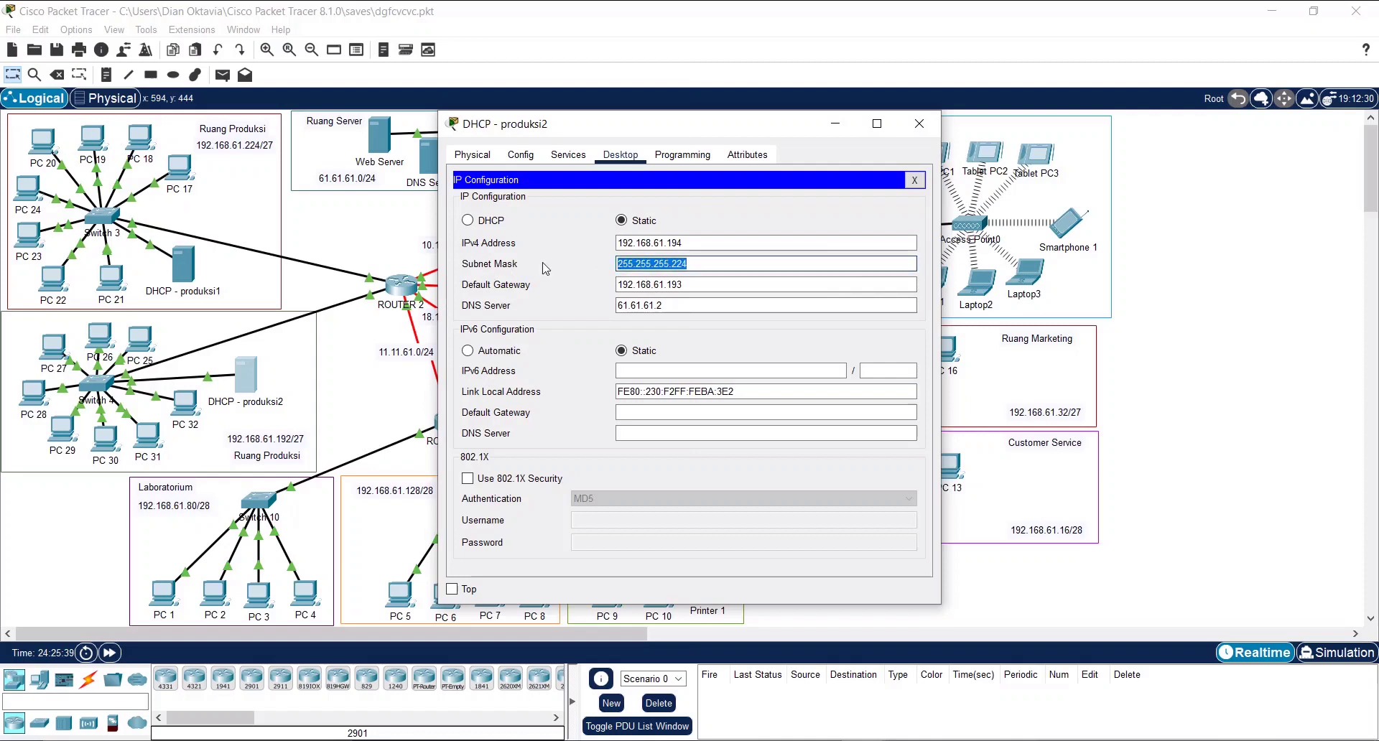
{"action": "left_click", "coordinate": [915, 180]}
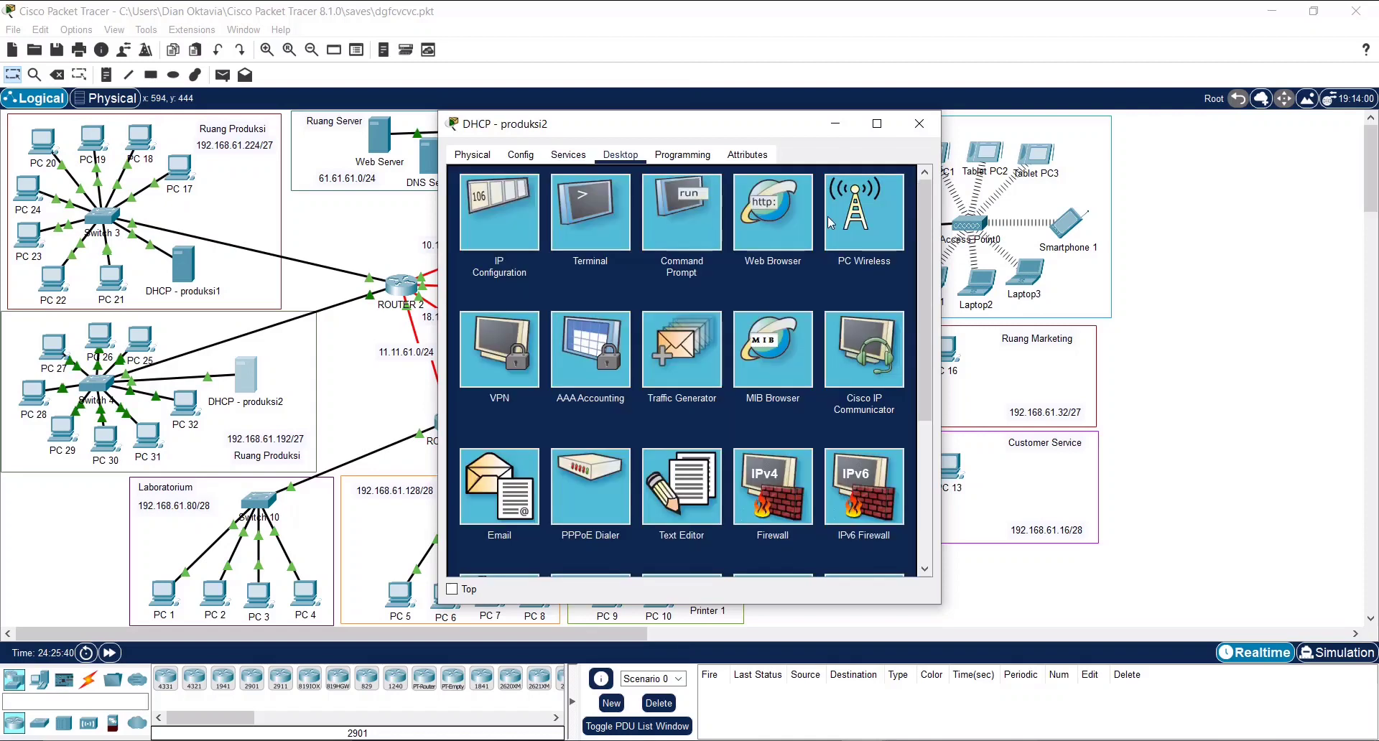
Review the default gateway and start IP address of serverPool in the DHCP - produksi2 server's DHCP service, and close its window
{"action": "left_click", "coordinate": [557, 157]}
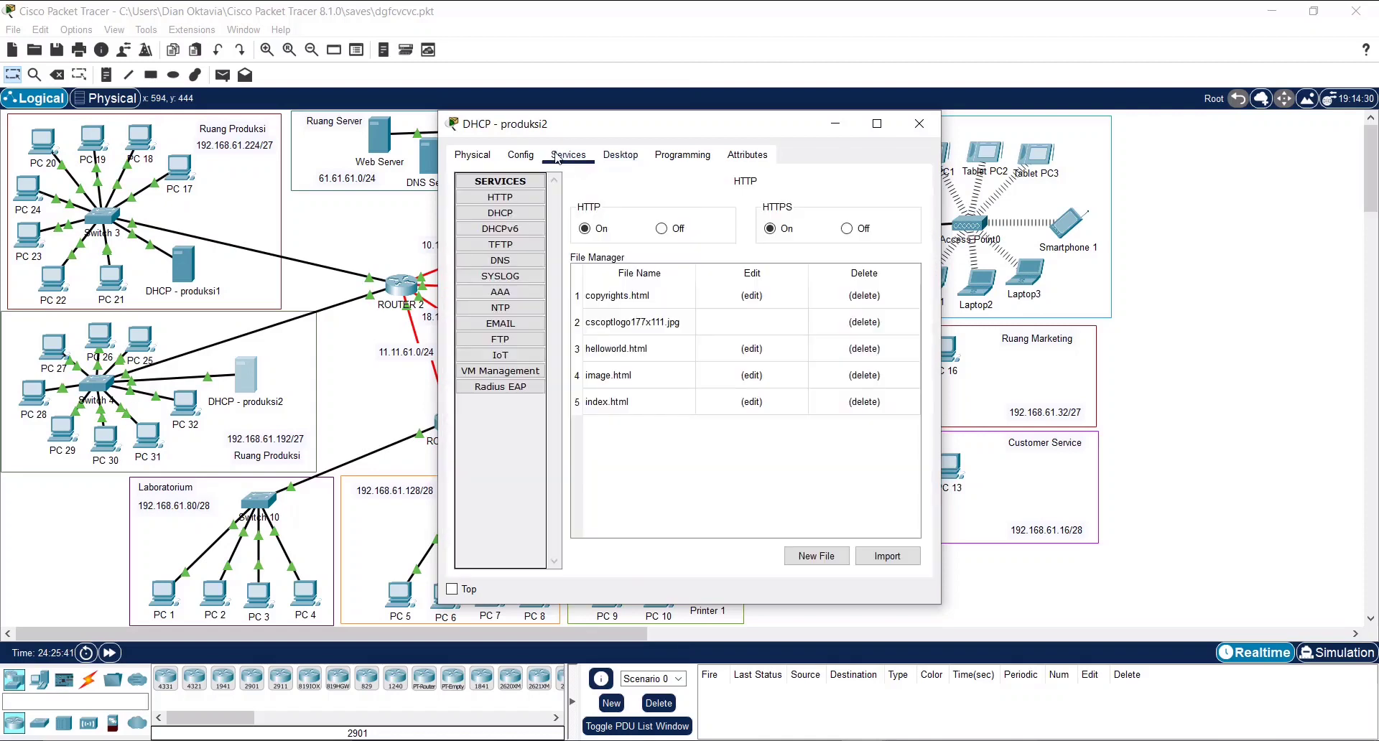
{"action": "left_click", "coordinate": [515, 215]}
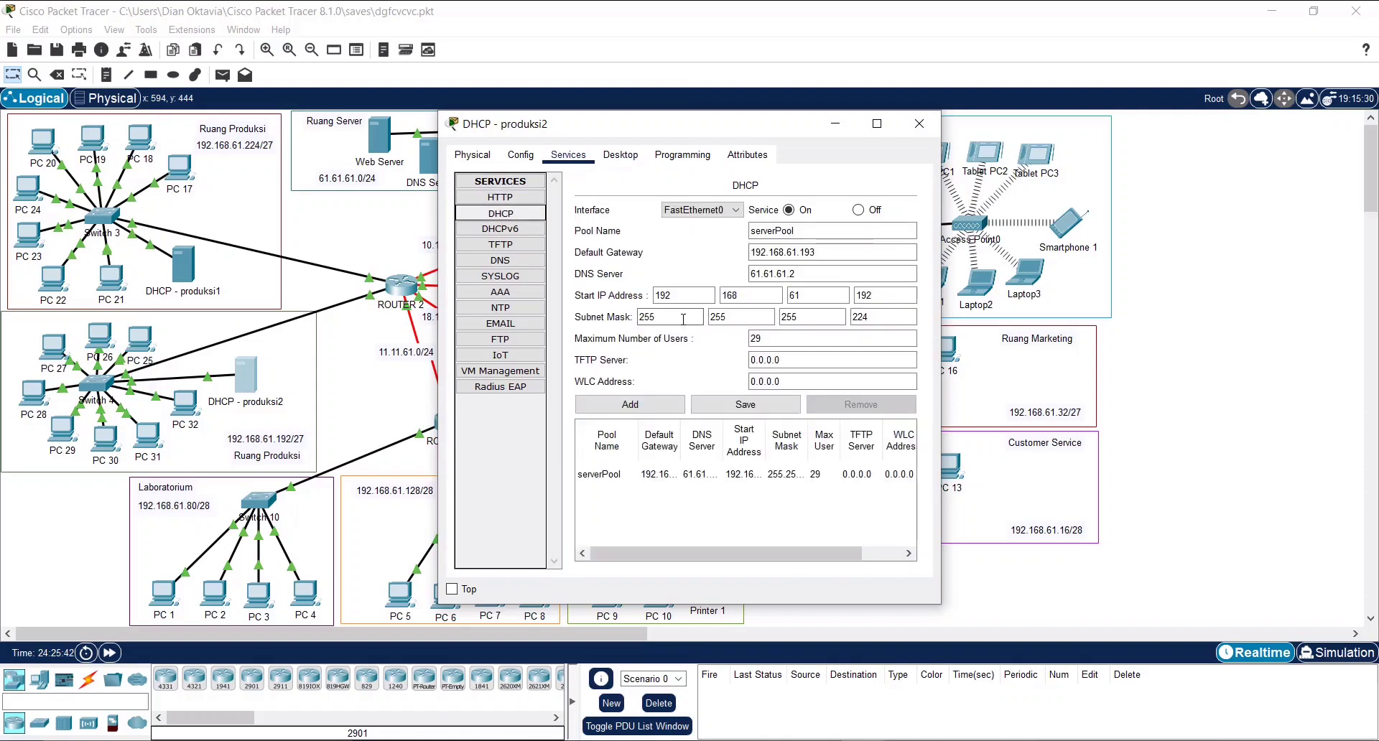
{"action": "left_click", "coordinate": [804, 252]}
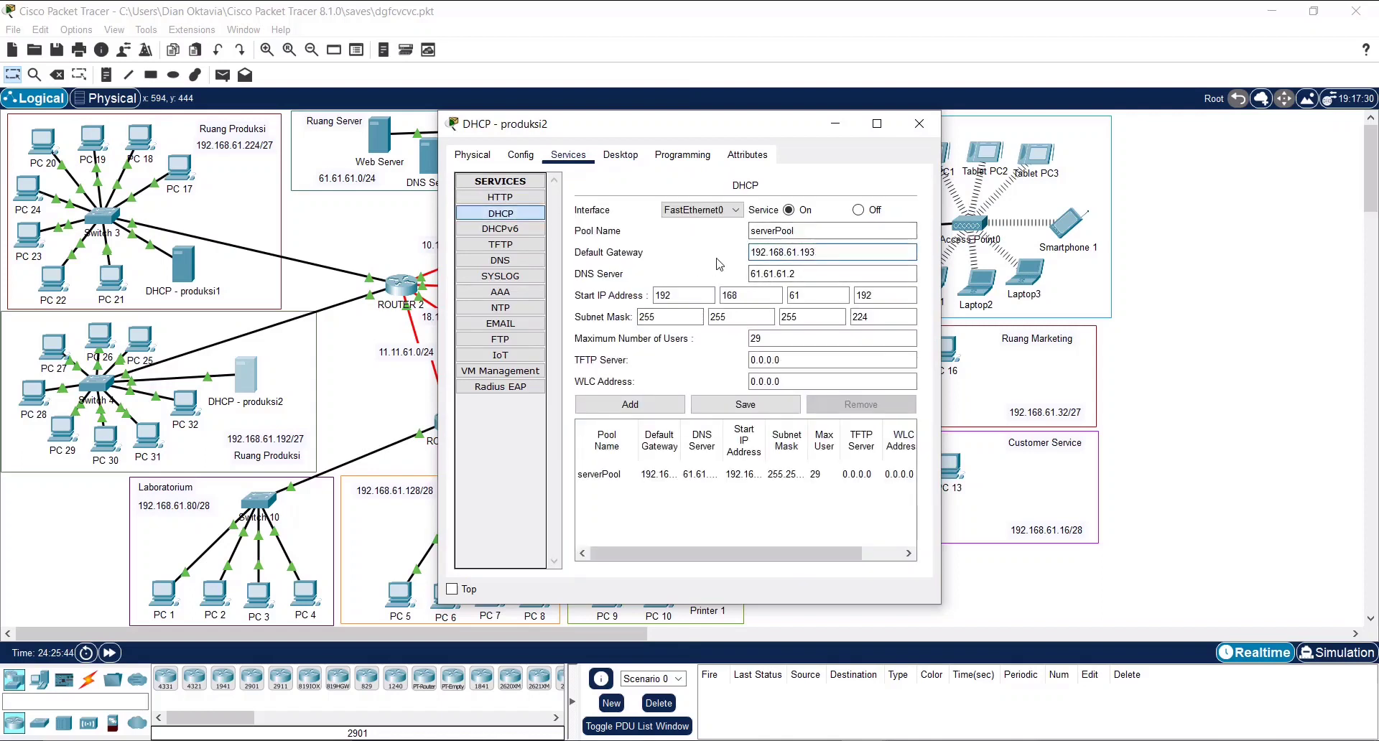
{"action": "double_click", "coordinate": [864, 295]}
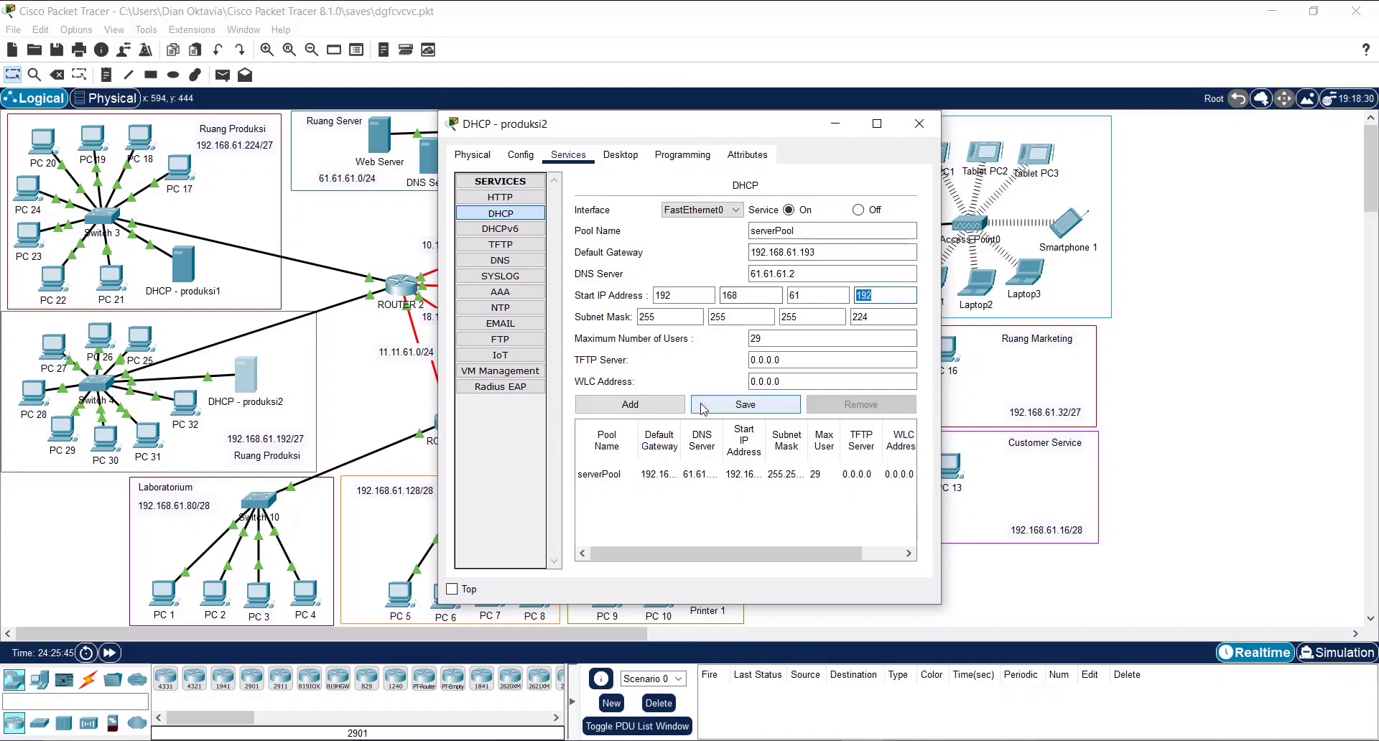
{"action": "left_click", "coordinate": [691, 382]}
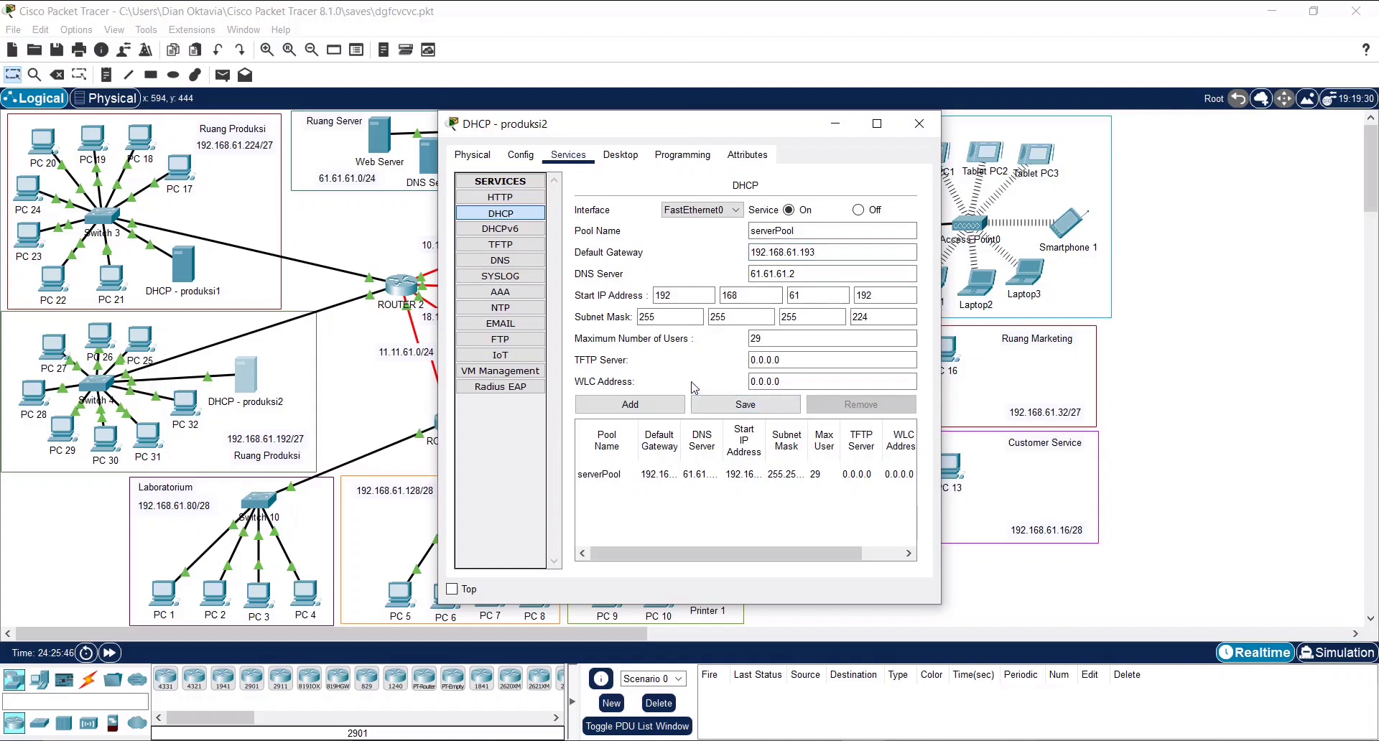
{"action": "left_click", "coordinate": [919, 123]}
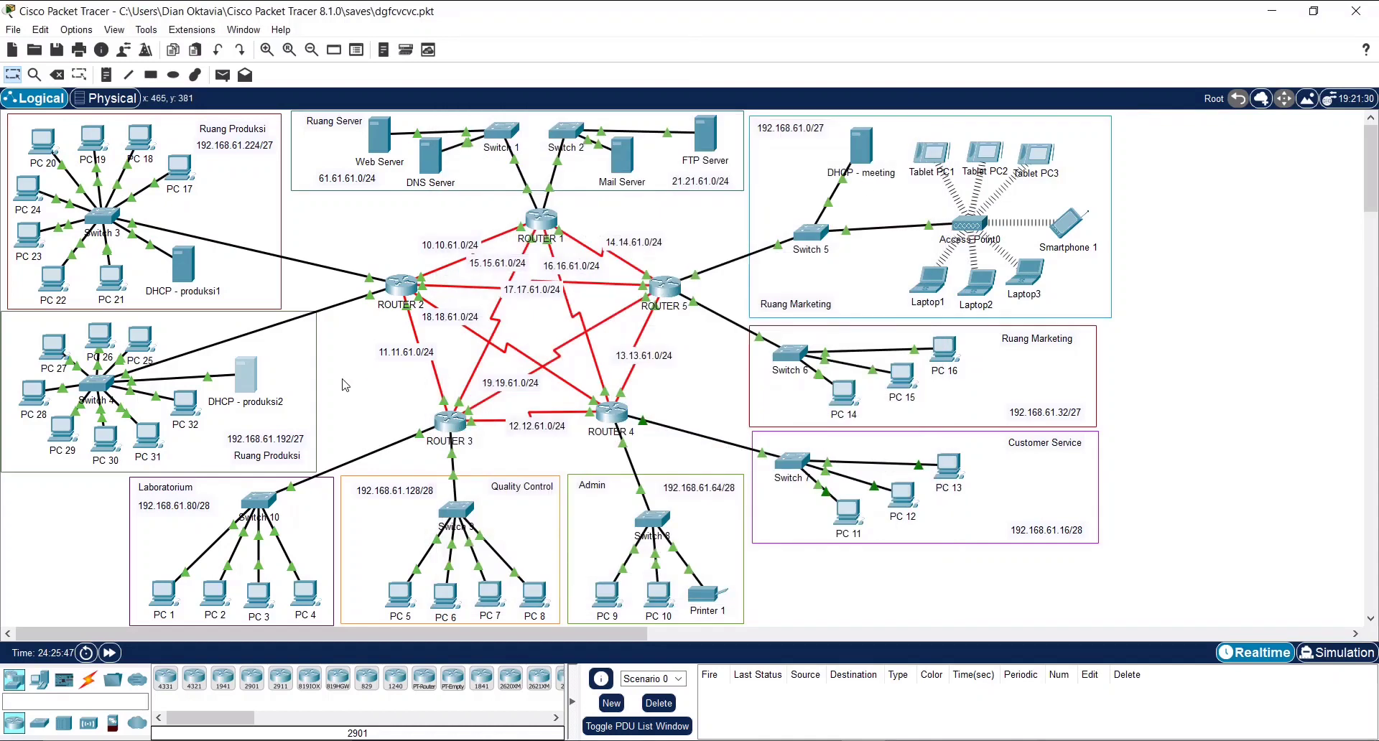
Review PC 25's DHCP-assigned IP configuration in the second Ruang Produksi network and close its window
{"action": "left_click", "coordinate": [134, 347]}
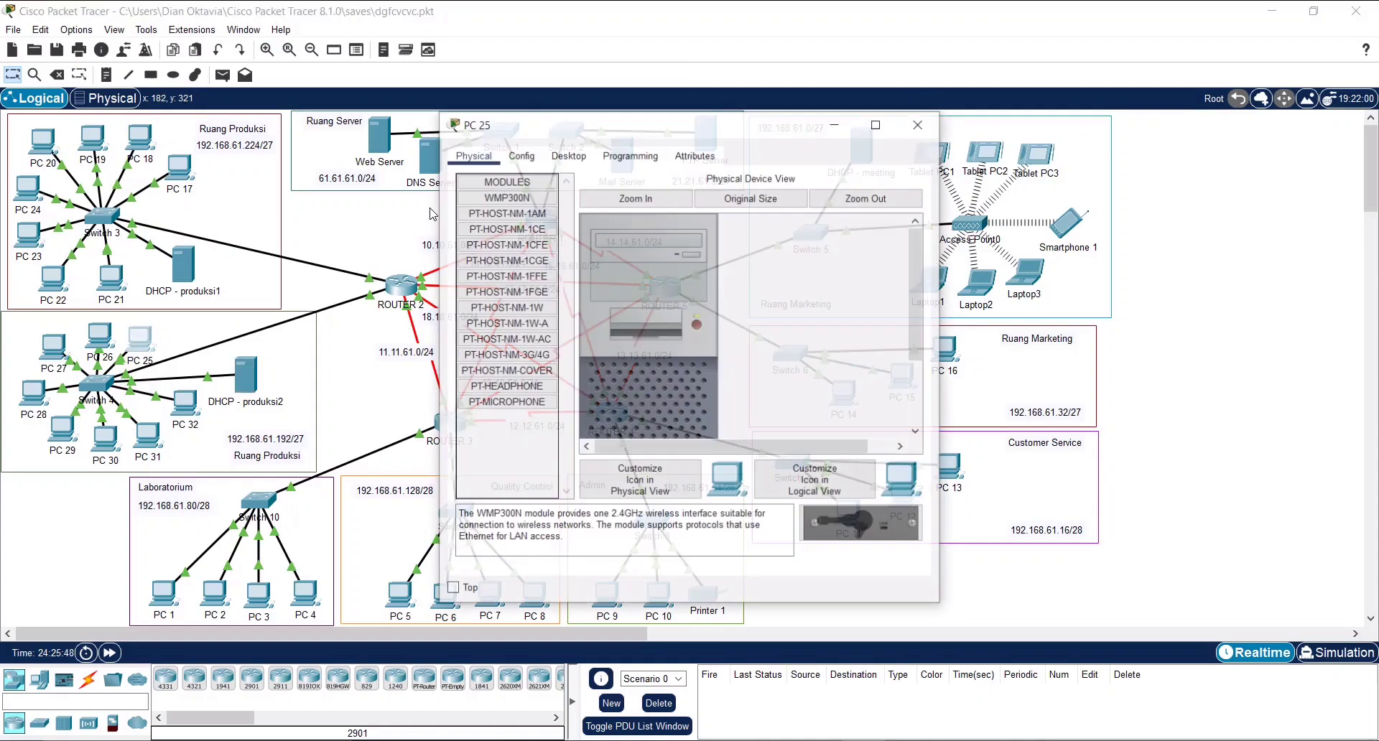
{"action": "left_click", "coordinate": [568, 166]}
{"action": "left_click", "coordinate": [473, 237]}
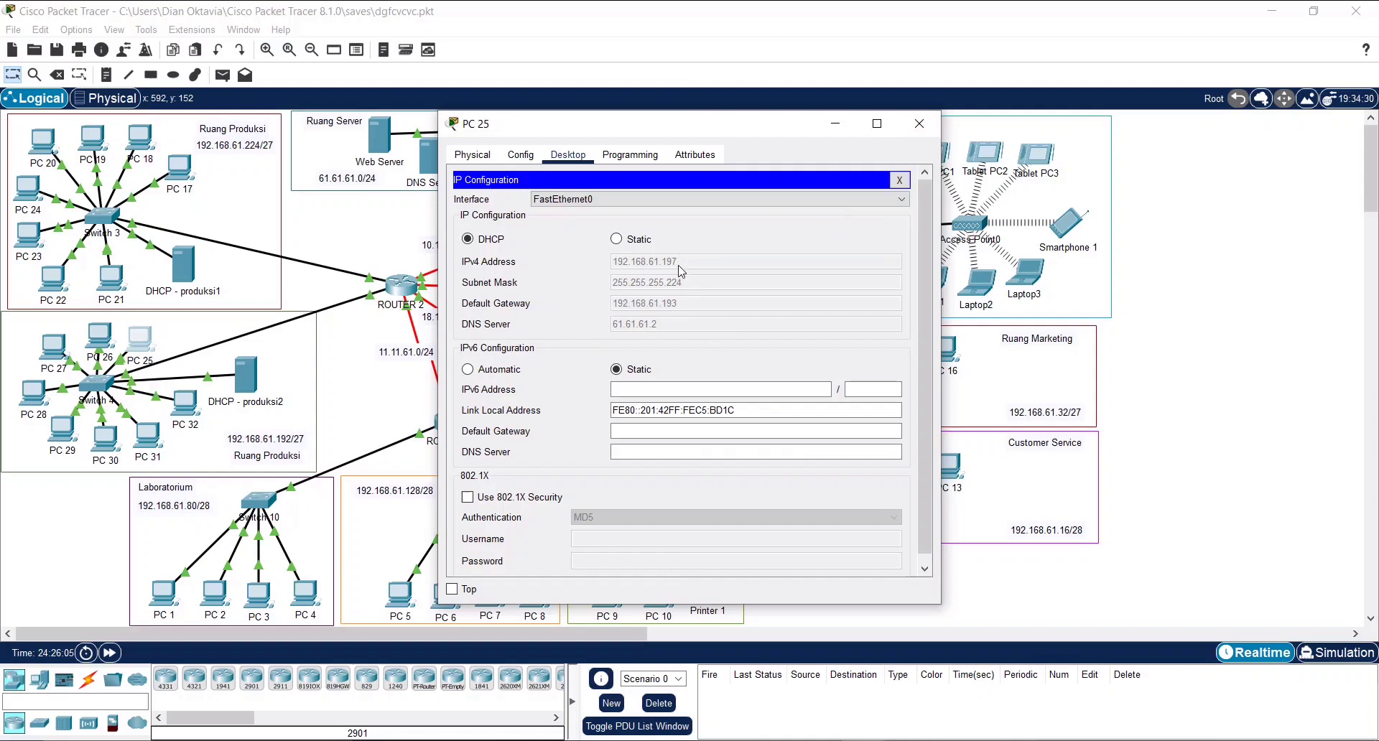
{"action": "left_click", "coordinate": [919, 123]}
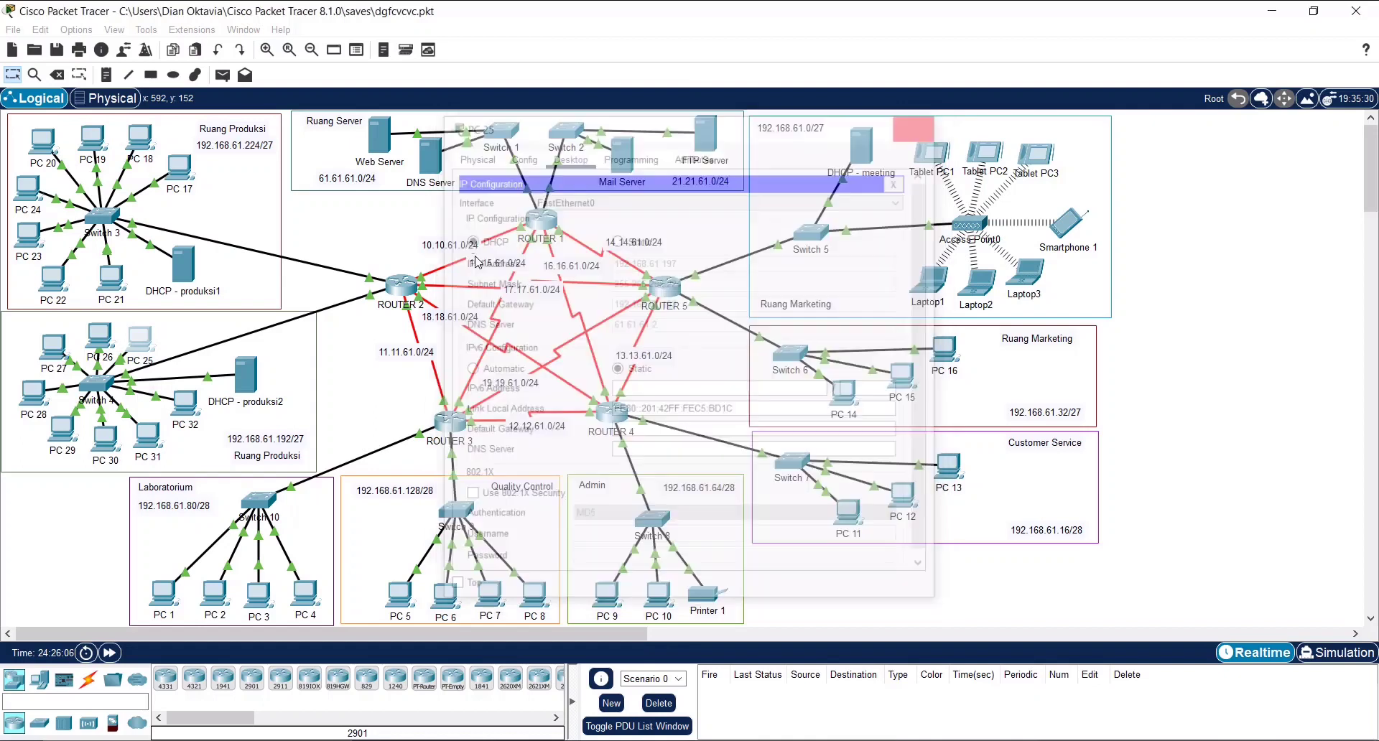
Review PC 26's DHCP-assigned IP configuration in the second Ruang Produksi network and close its window
{"action": "left_click", "coordinate": [95, 344]}
{"action": "left_click", "coordinate": [567, 154]}
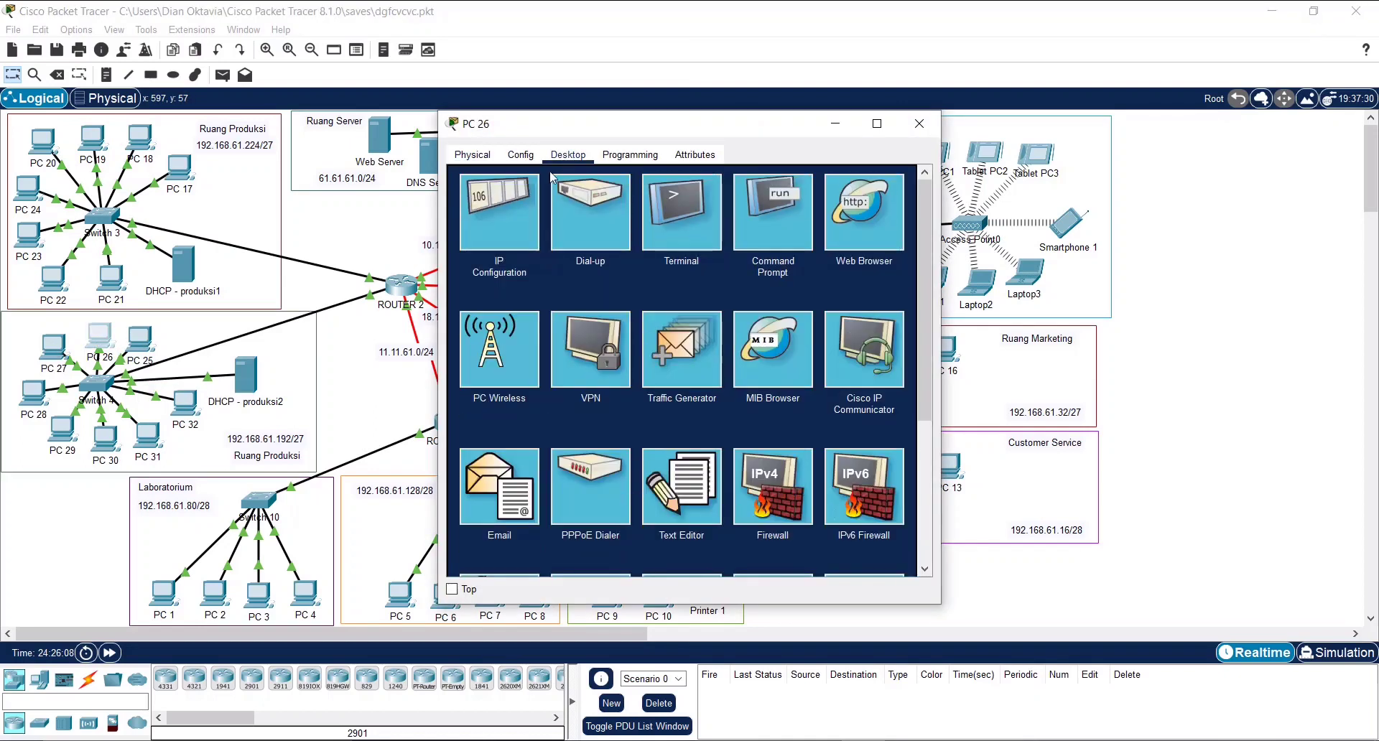
{"action": "left_click", "coordinate": [471, 224]}
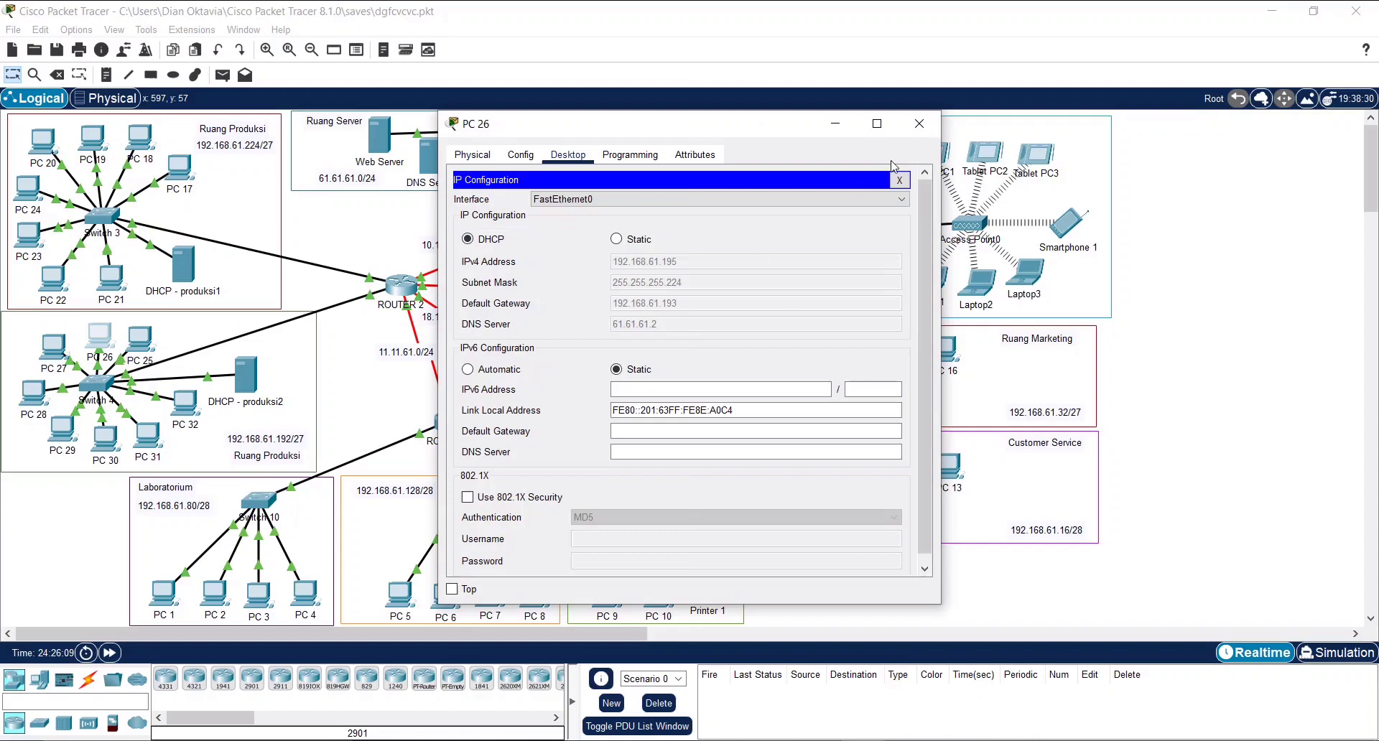
{"action": "left_click", "coordinate": [925, 131]}
Review PC 27's DHCP-assigned IP configuration in the second Ruang Produksi network, close its window and clear the workspace selection
{"action": "left_click", "coordinate": [53, 346]}
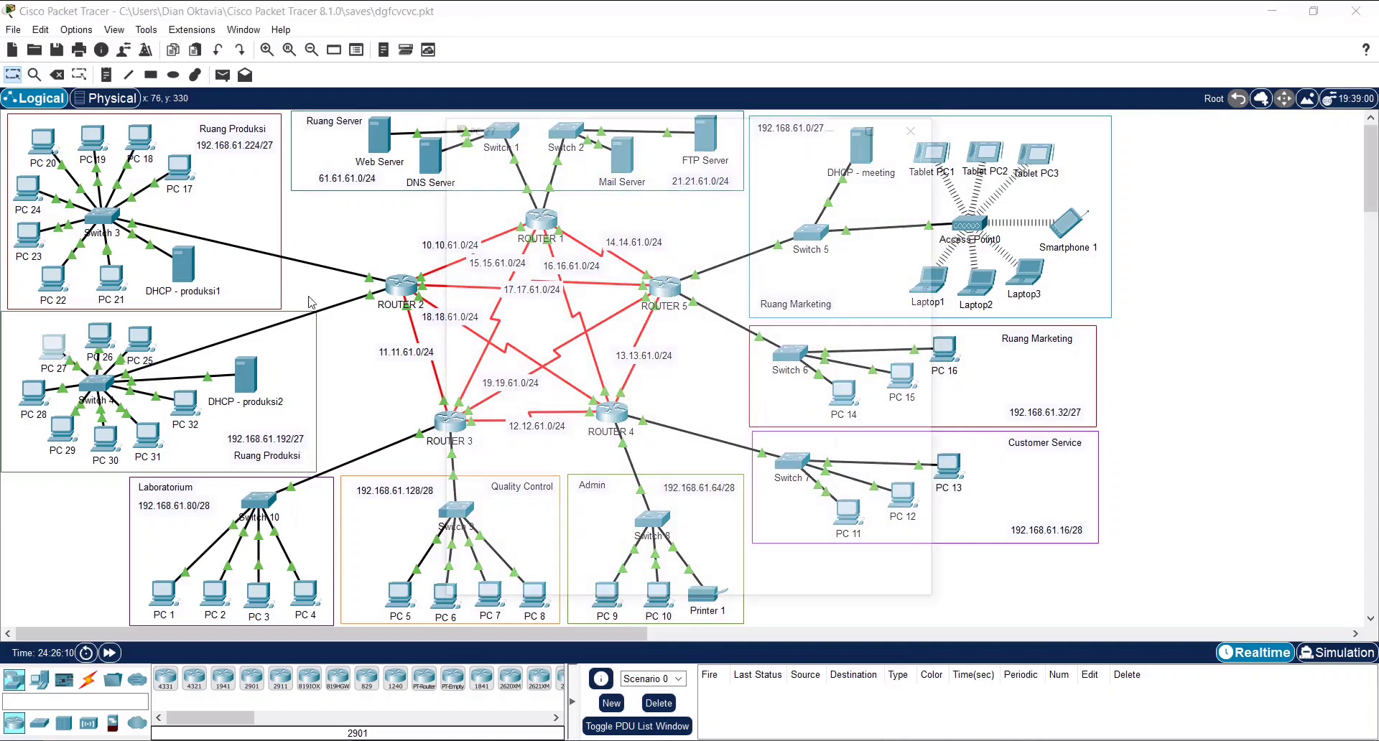
{"action": "left_click", "coordinate": [567, 154]}
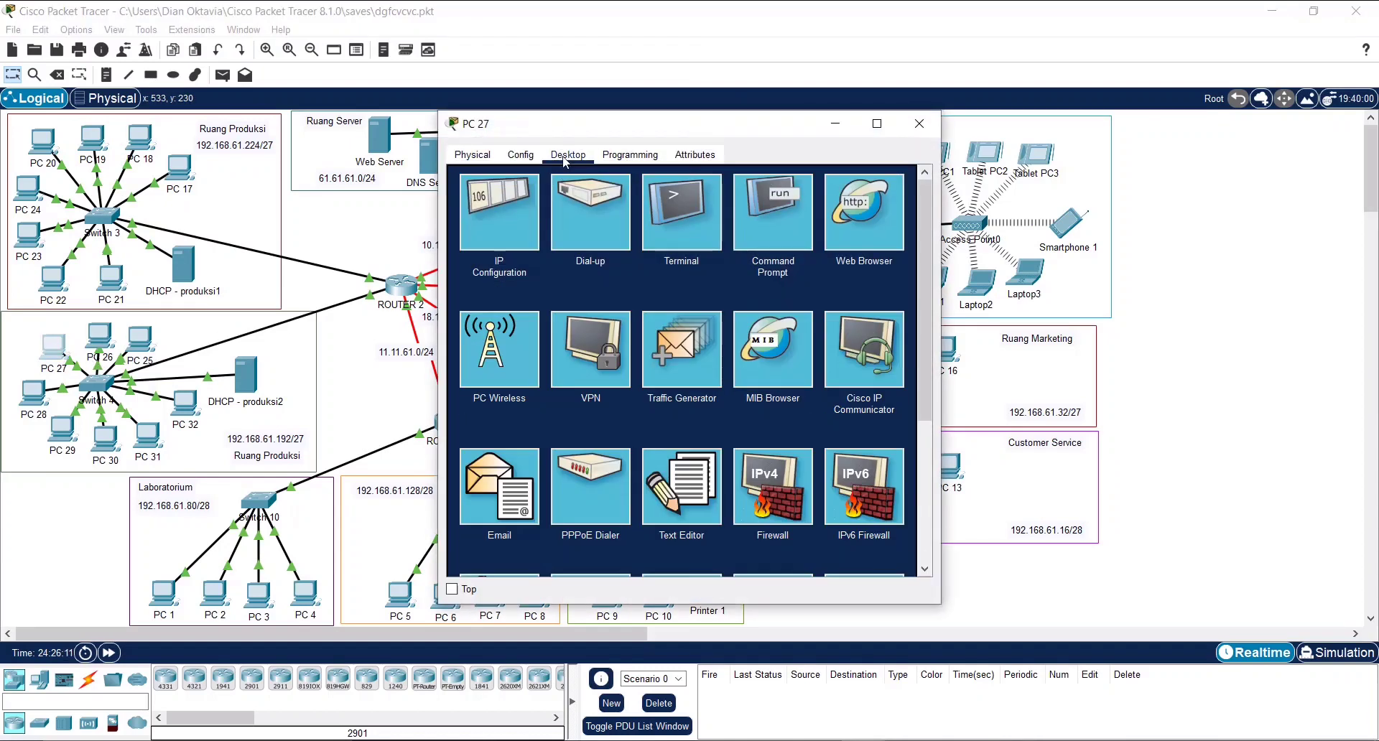
{"action": "left_click", "coordinate": [494, 229]}
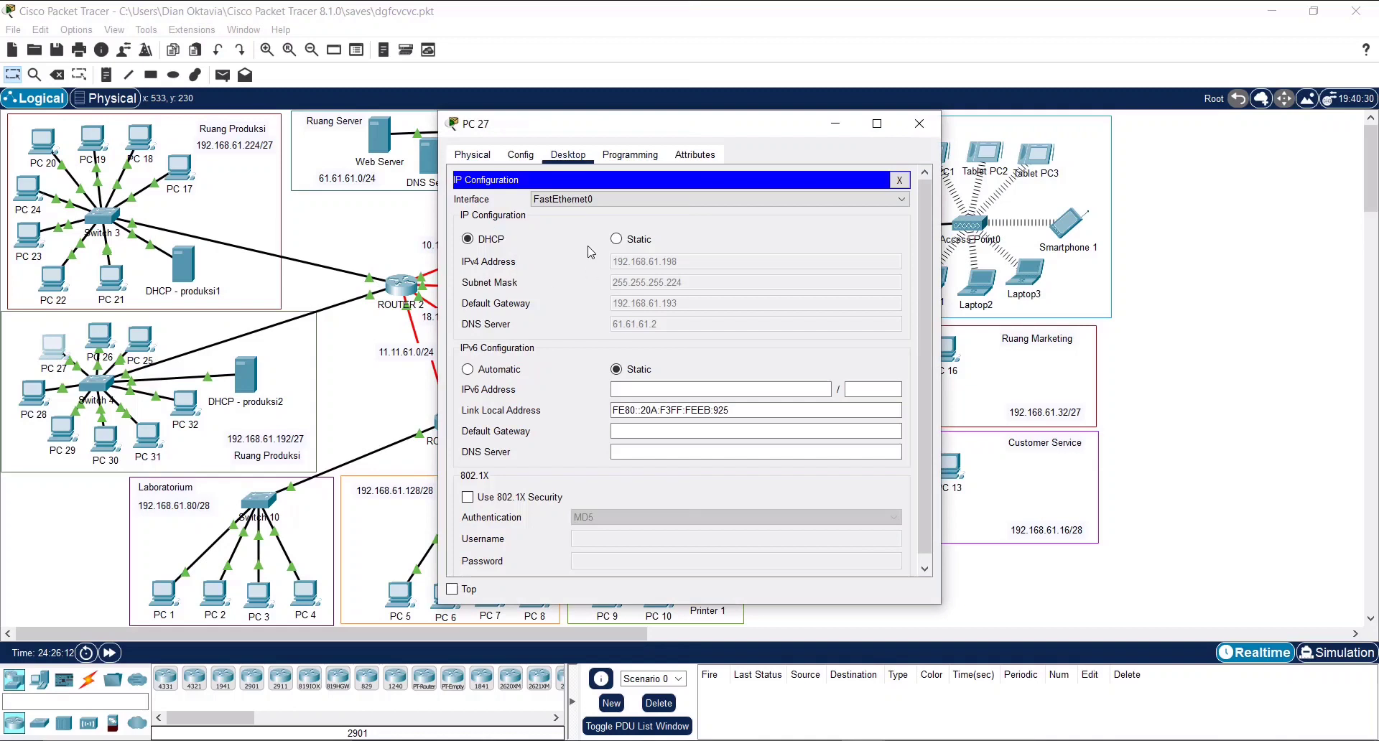
{"action": "left_click", "coordinate": [919, 124]}
{"action": "left_click", "coordinate": [158, 370]}
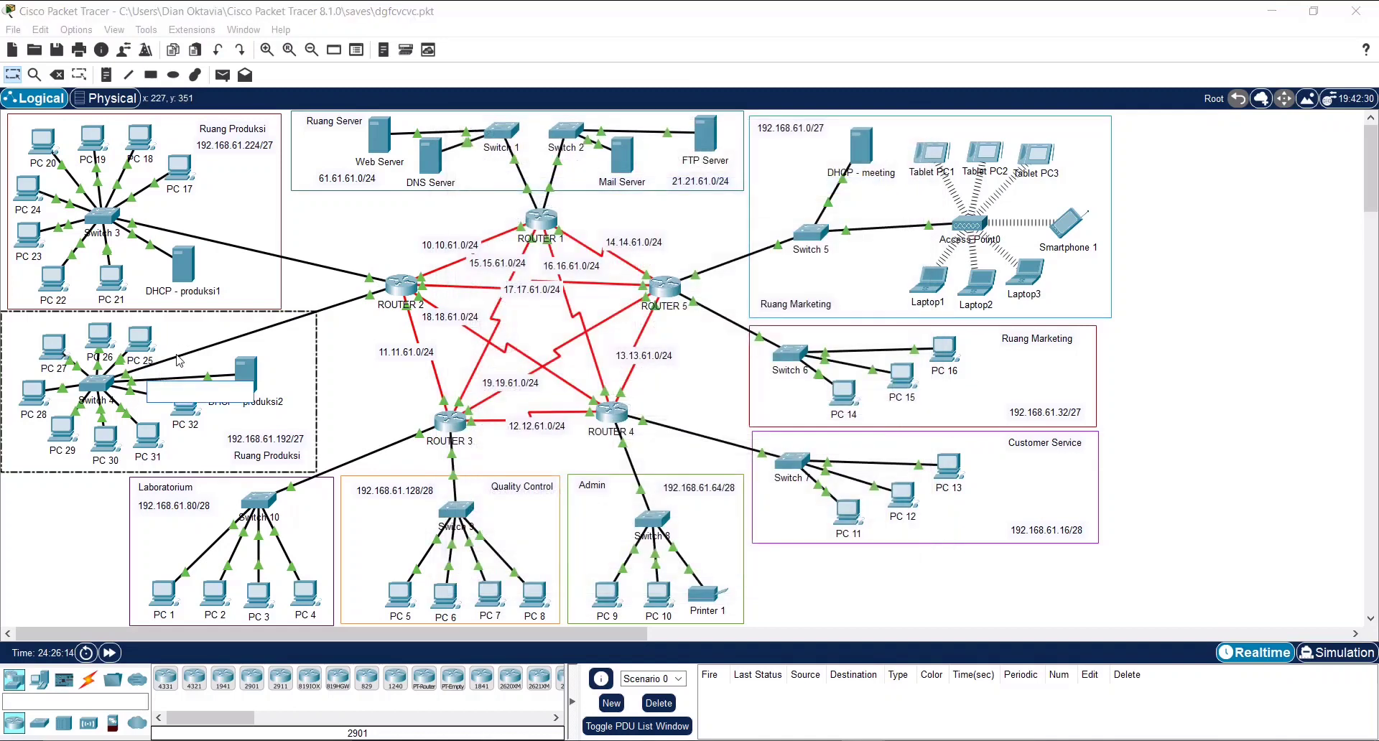
{"action": "left_click", "coordinate": [342, 365]}
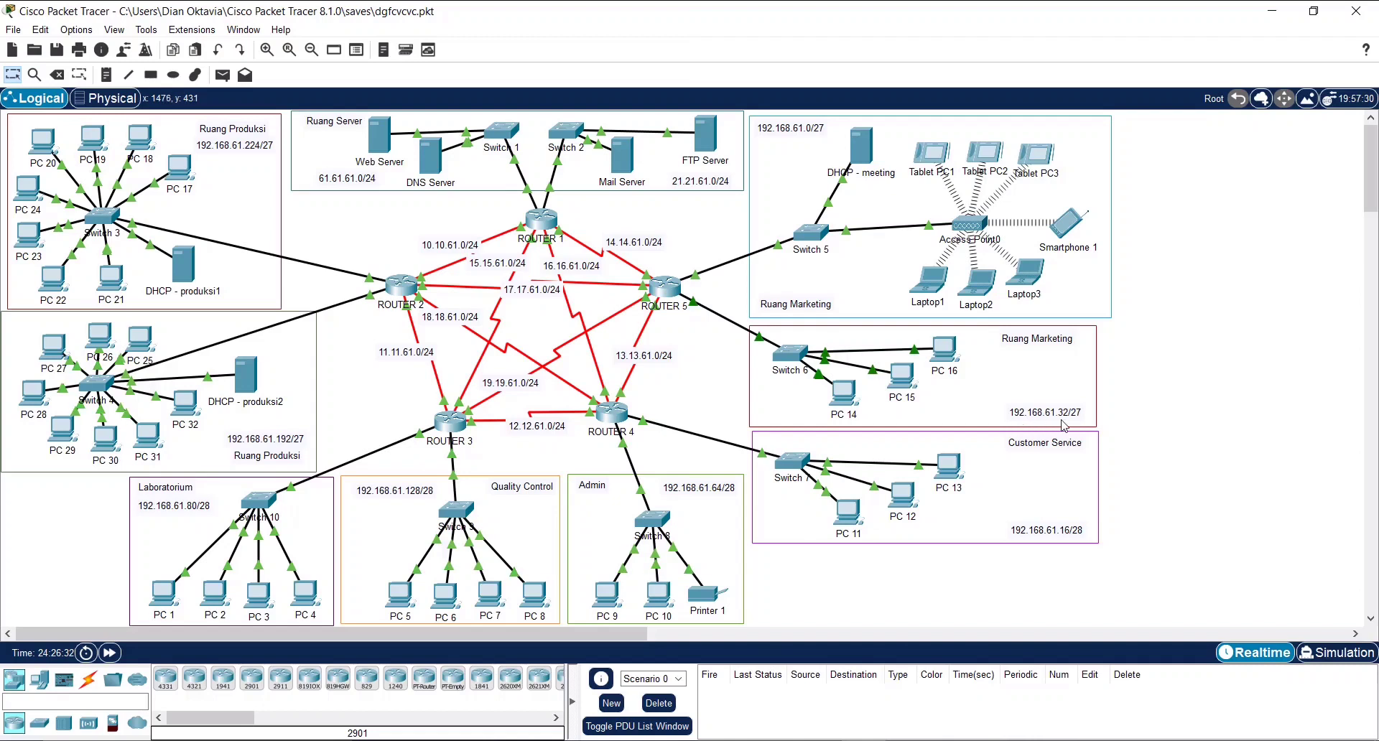
Review PC 14's static IPv4 address, subnet mask and default gateway in the wired Ruang Marketing network, and close its window
{"action": "left_click", "coordinate": [844, 393]}
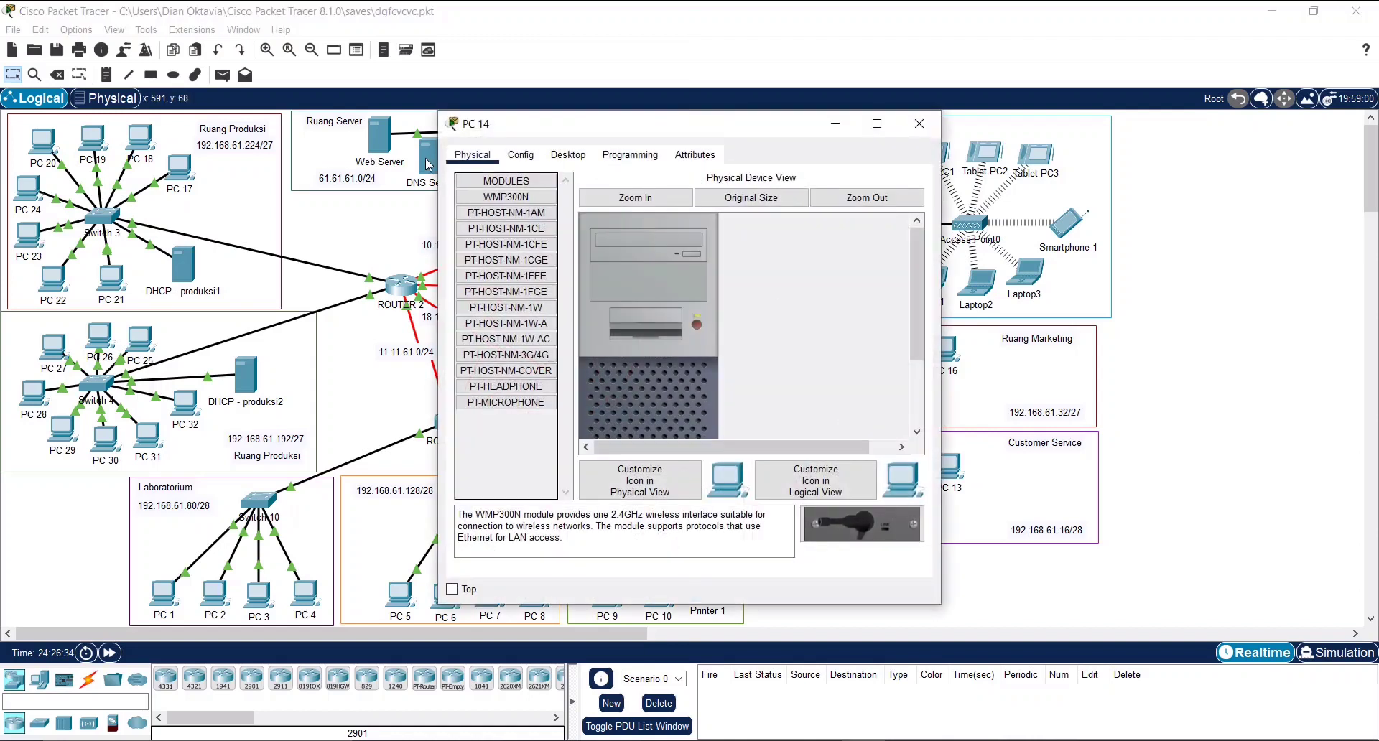
{"action": "left_click", "coordinate": [567, 154]}
{"action": "left_click", "coordinate": [525, 215]}
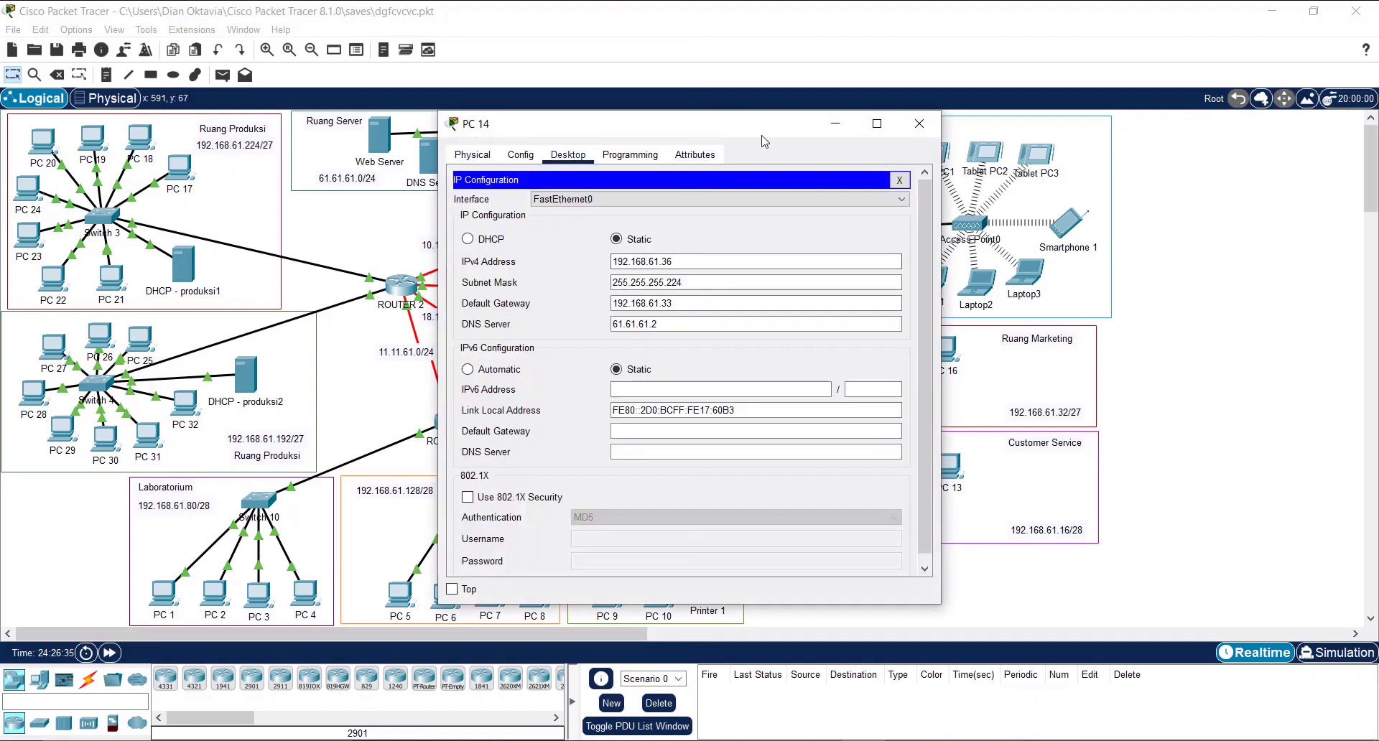
{"action": "left_click_drag", "start_coordinate": [764, 142], "coordinate": [670, 140]}
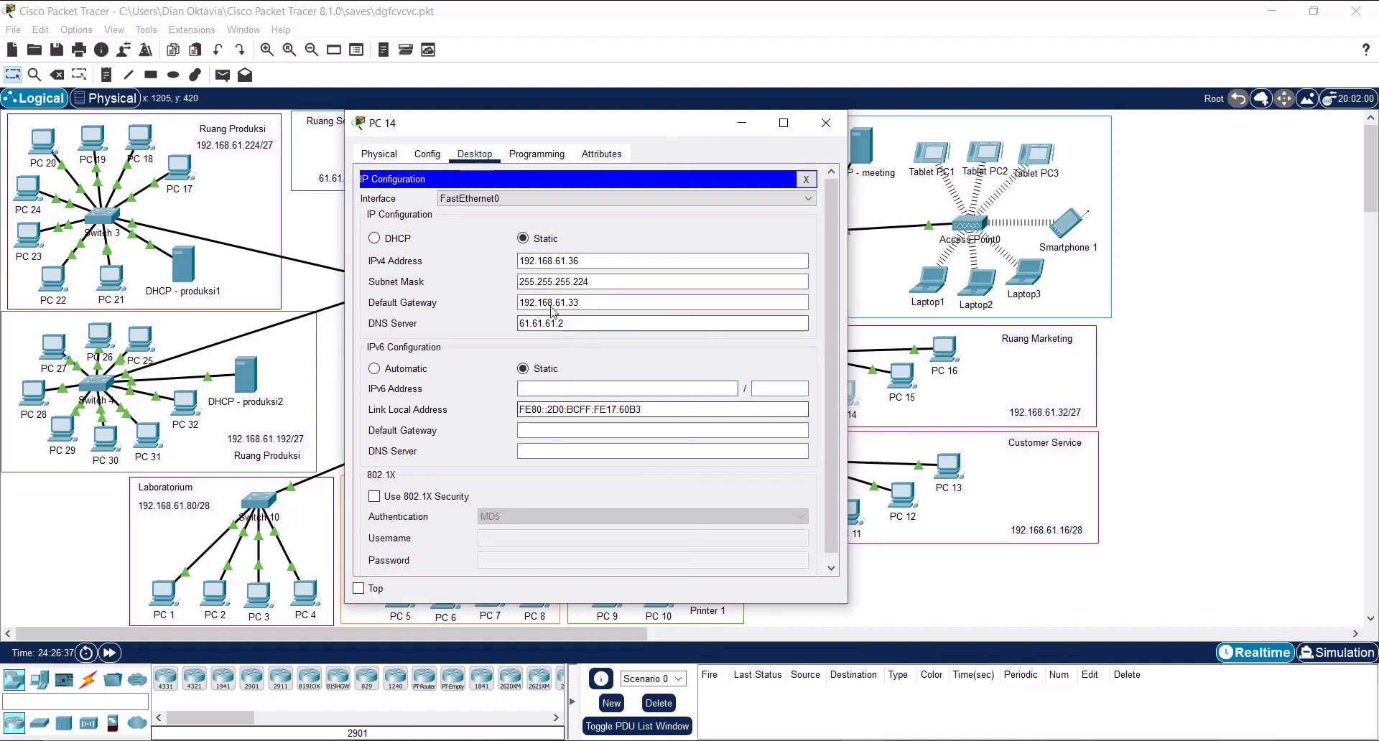
{"action": "double_click", "coordinate": [573, 261]}
{"action": "key", "text": "Tab"}
{"action": "left_click", "coordinate": [564, 316]}
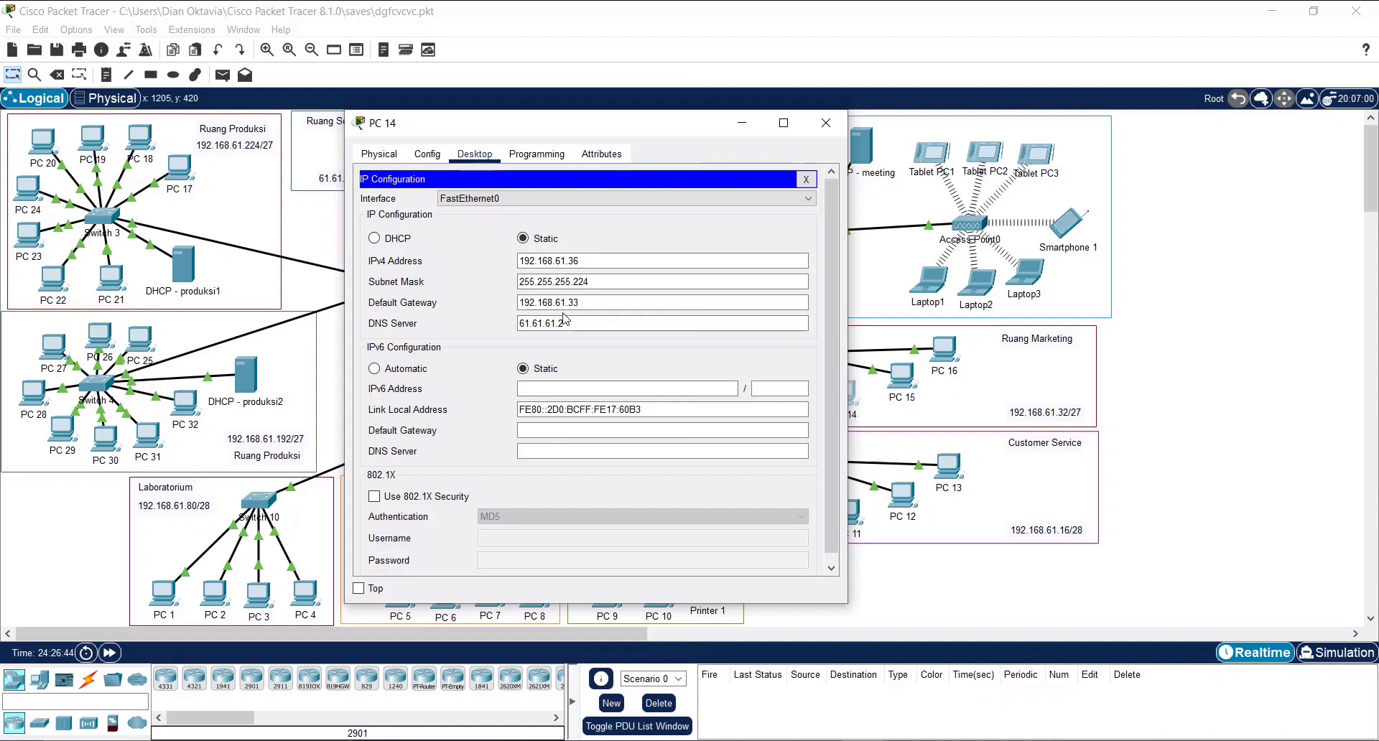
{"action": "double_click", "coordinate": [639, 306]}
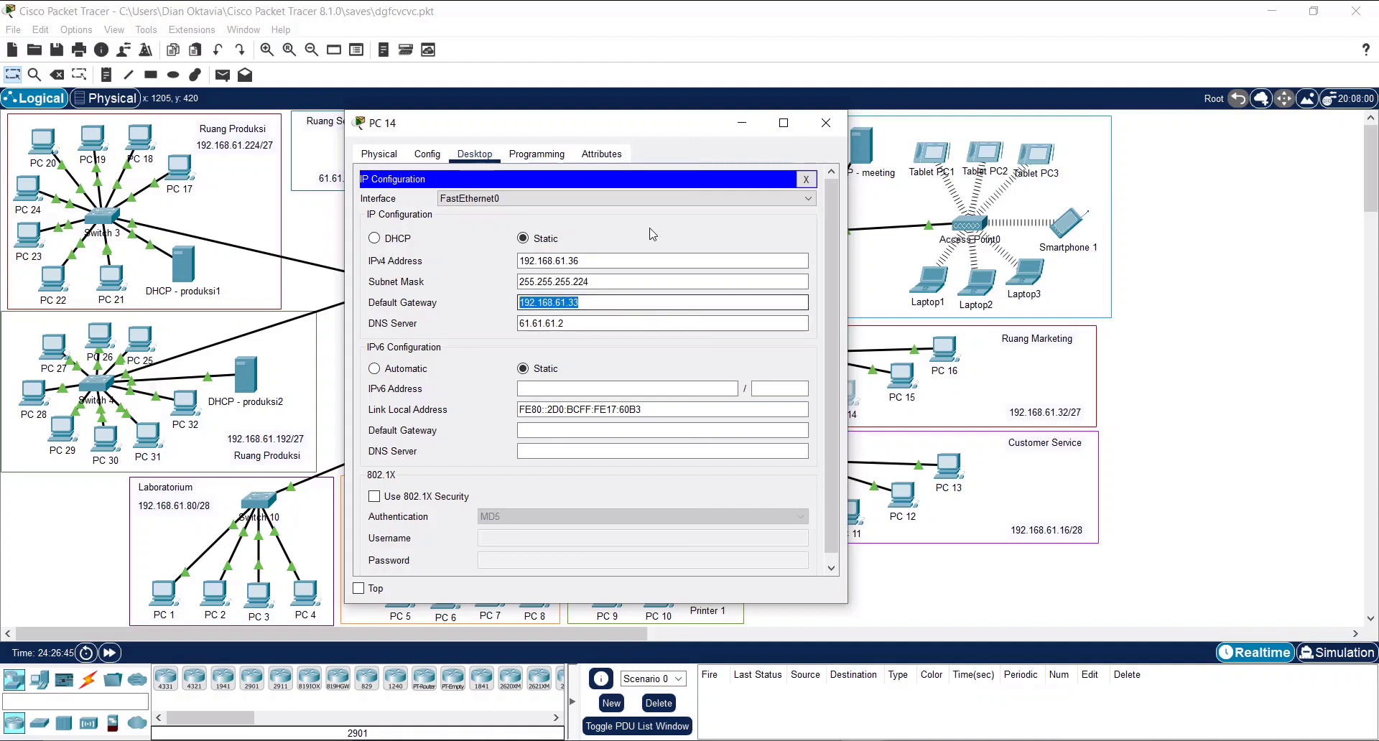
{"action": "left_click", "coordinate": [826, 123]}
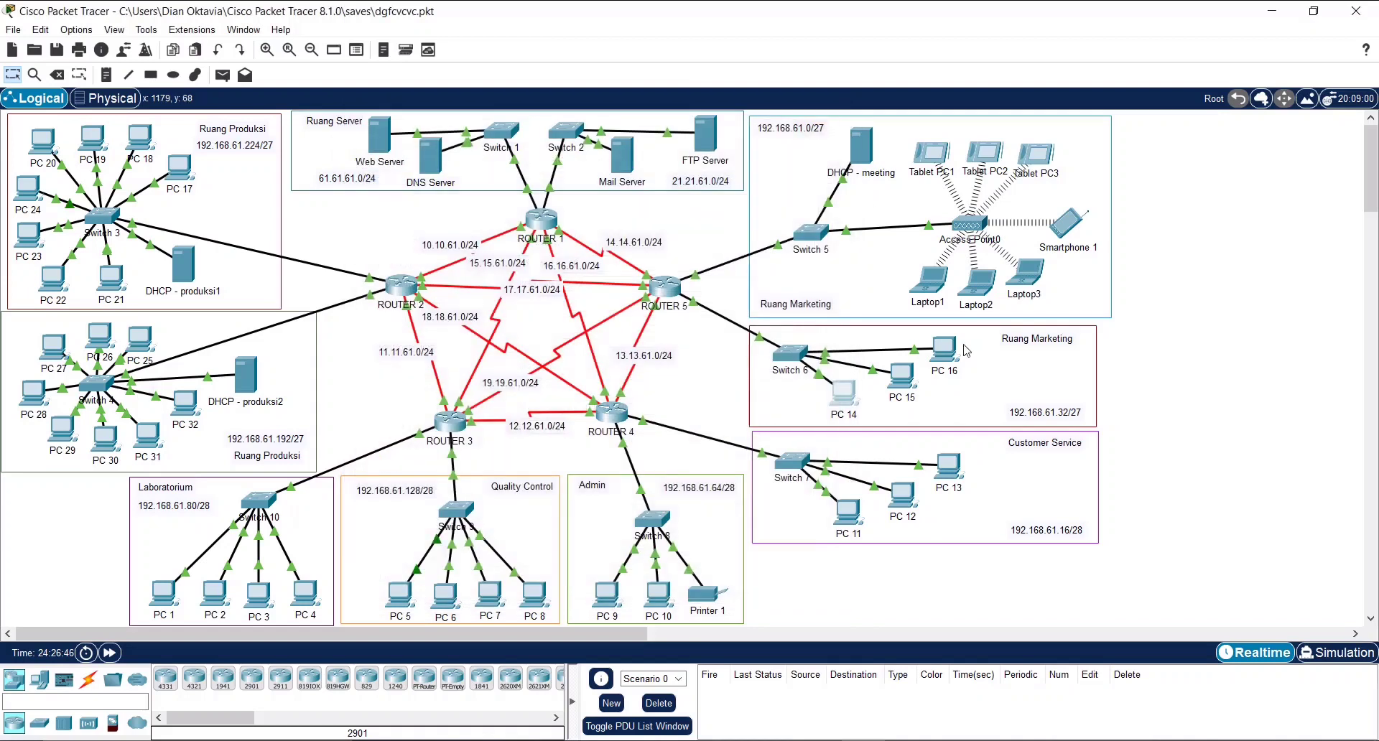
Review PC 15's static IP configuration in the wired Ruang Marketing network and close its window
{"action": "left_click", "coordinate": [899, 380]}
{"action": "left_click", "coordinate": [567, 154]}
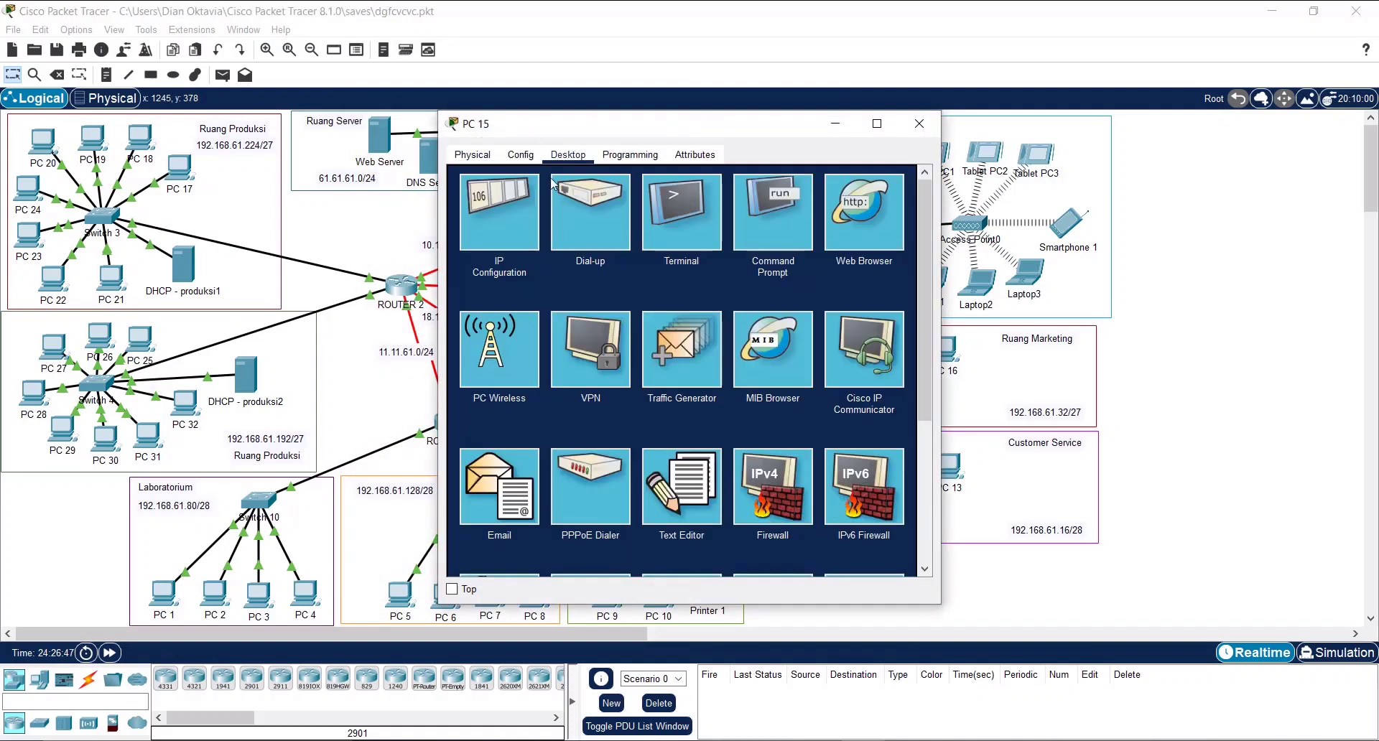
{"action": "left_click", "coordinate": [516, 243]}
{"action": "left_click_drag", "start_coordinate": [673, 261], "coordinate": [662, 261]}
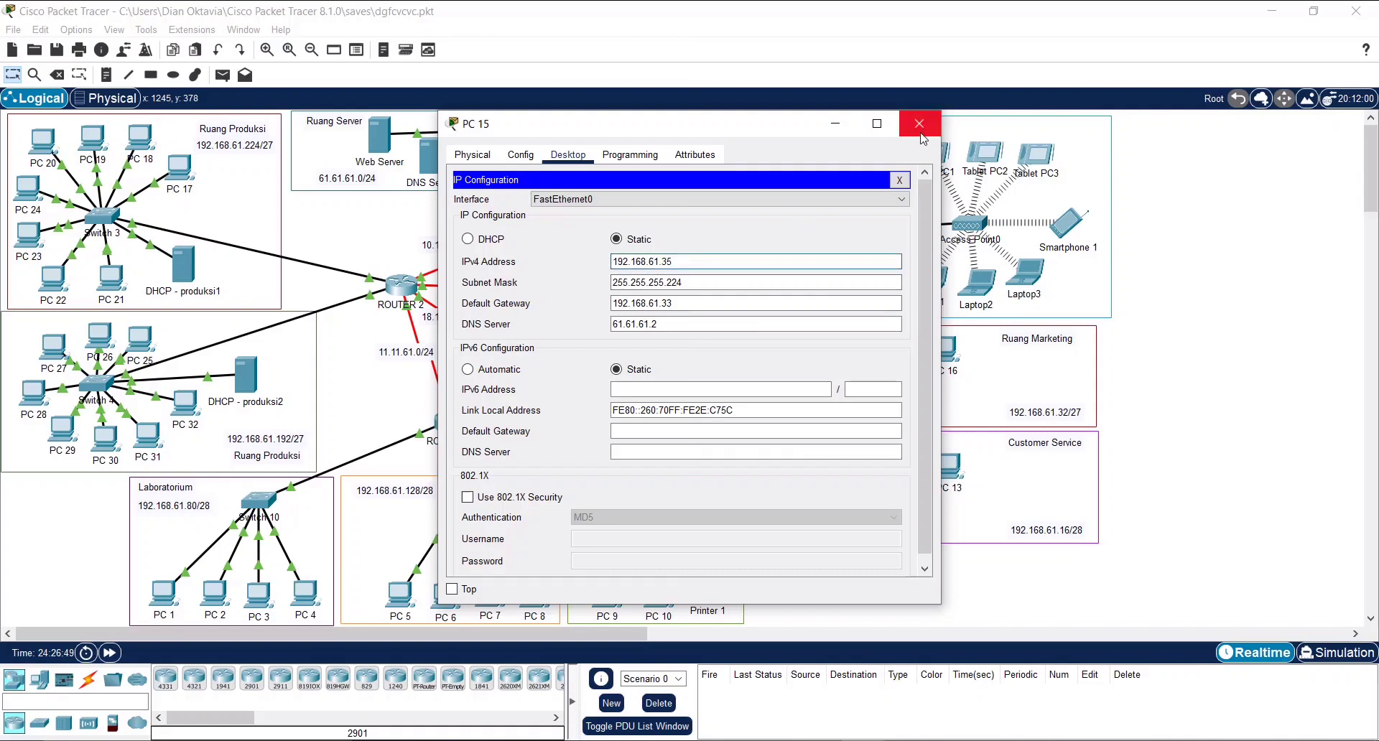
{"action": "left_click", "coordinate": [919, 123]}
Review PC 16's static IP configuration in the wired Ruang Marketing network and close its window
{"action": "left_click", "coordinate": [944, 349]}
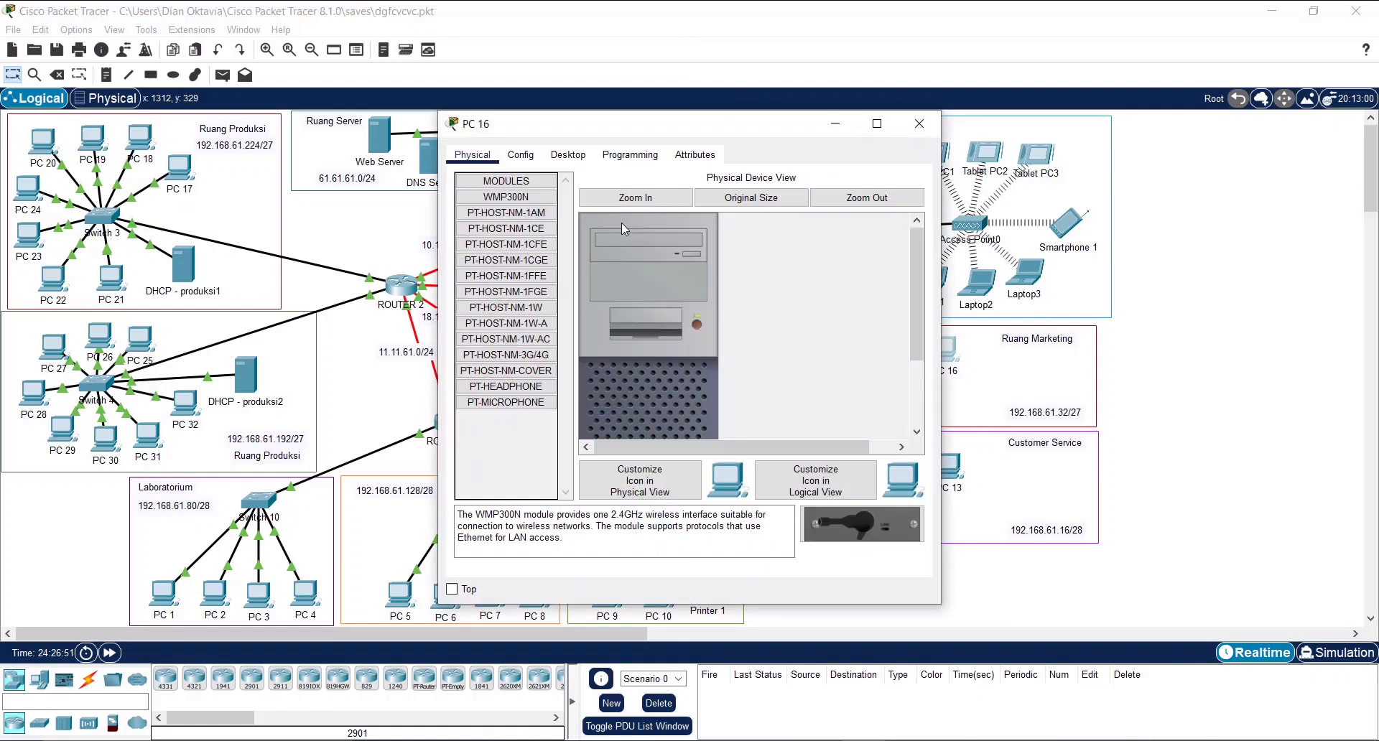
{"action": "left_click", "coordinate": [567, 155]}
{"action": "left_click", "coordinate": [516, 211]}
{"action": "left_click", "coordinate": [680, 261]}
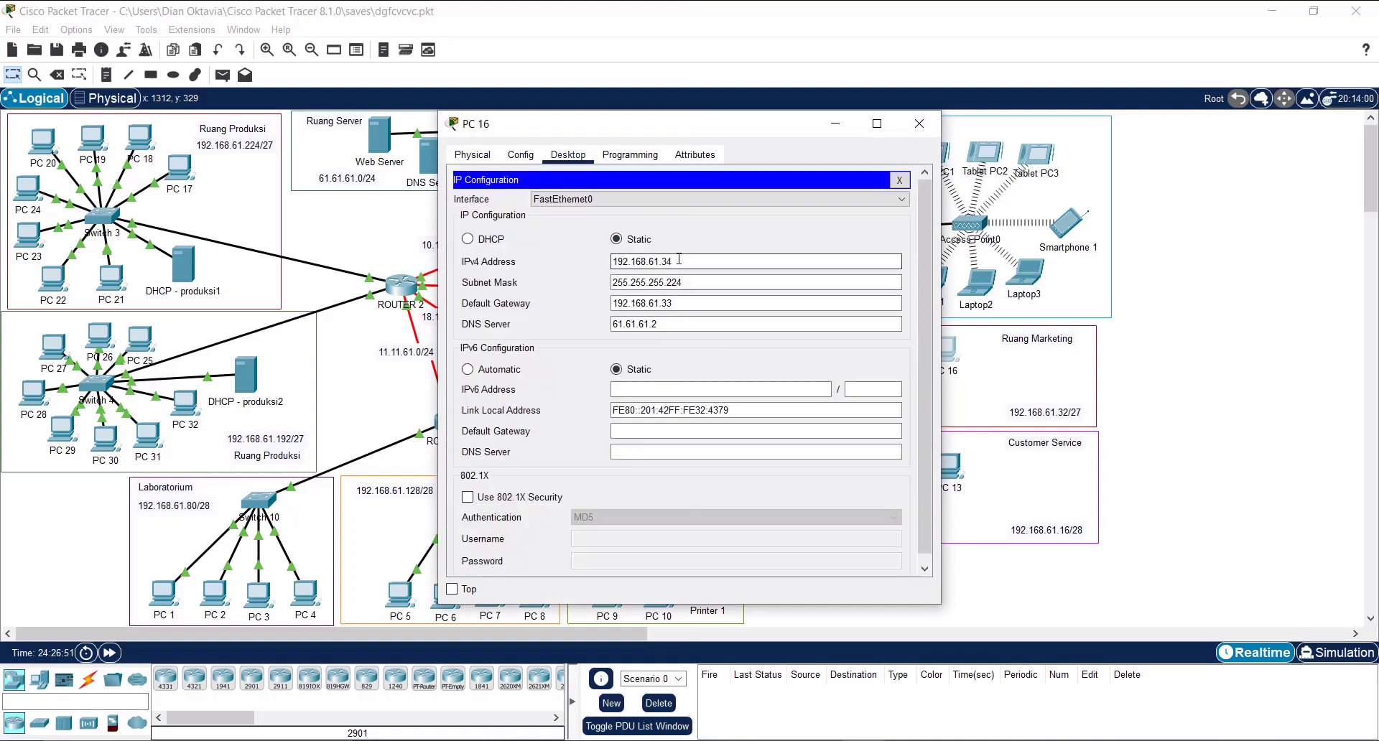
{"action": "left_click_drag", "start_coordinate": [778, 136], "coordinate": [626, 174]}
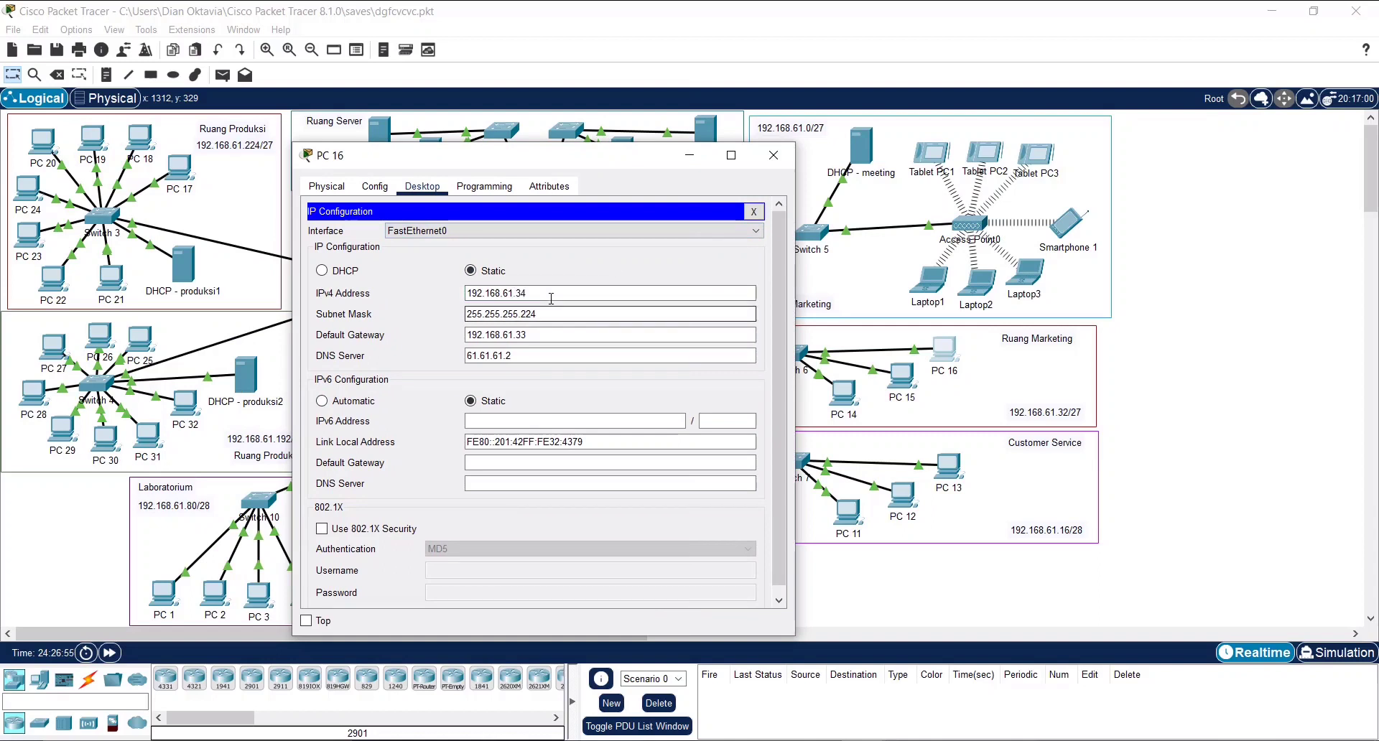
{"action": "left_click", "coordinate": [773, 155]}
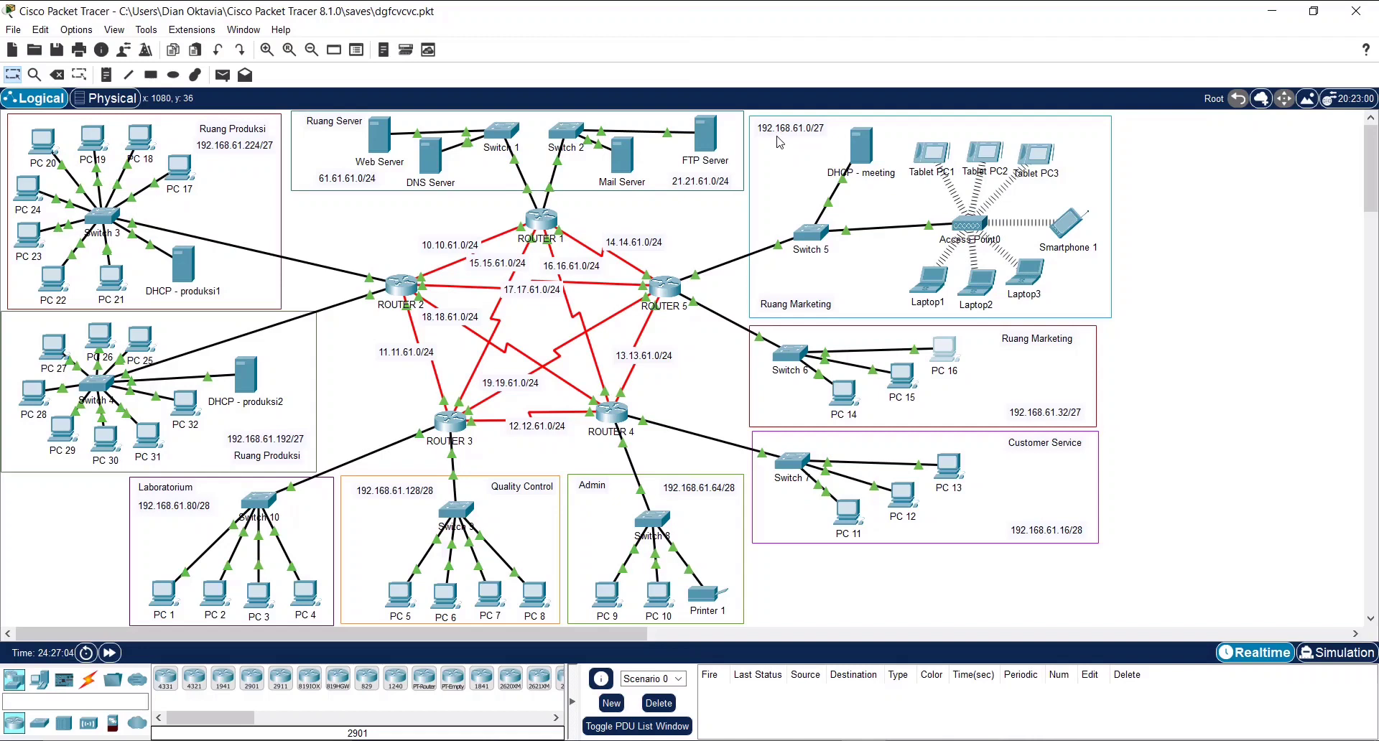
Review the DHCP - meeting server's static IPv4 address, subnet mask and default gateway in the wireless Ruang Marketing network, and close its window
{"action": "left_click", "coordinate": [861, 143]}
{"action": "left_click", "coordinate": [568, 154]}
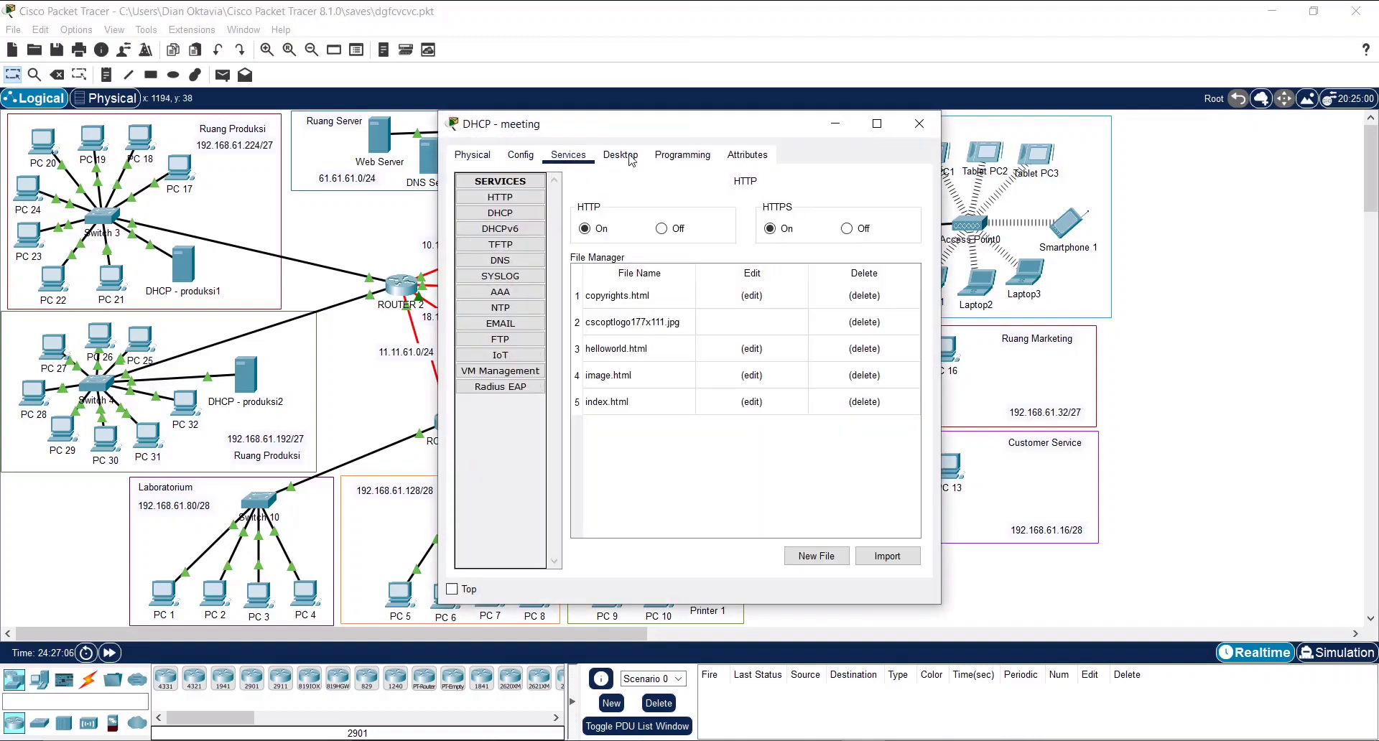
{"action": "left_click", "coordinate": [622, 155]}
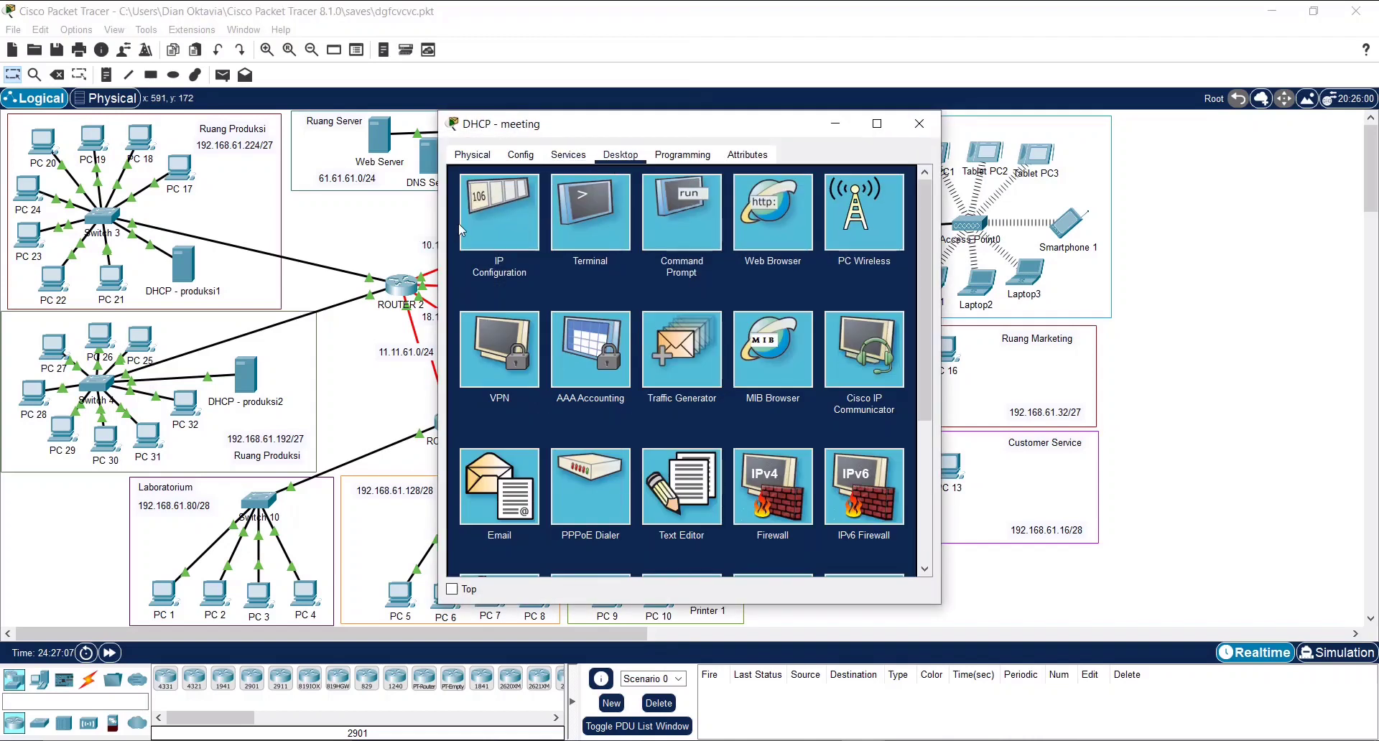
{"action": "left_click", "coordinate": [533, 188]}
{"action": "left_click_drag", "start_coordinate": [727, 139], "coordinate": [541, 137]}
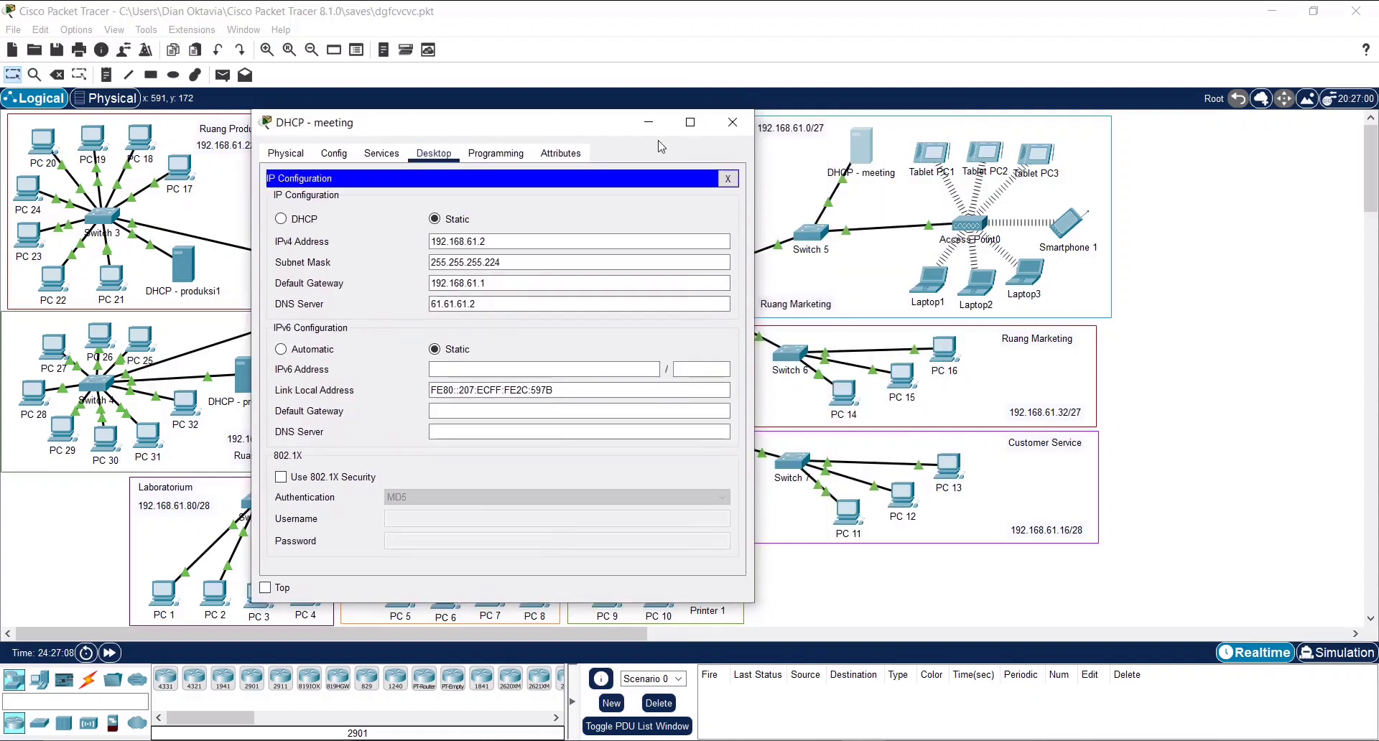
{"action": "left_click_drag", "start_coordinate": [487, 283], "coordinate": [467, 283]}
{"action": "left_click", "coordinate": [528, 264]}
{"action": "left_click", "coordinate": [506, 242]}
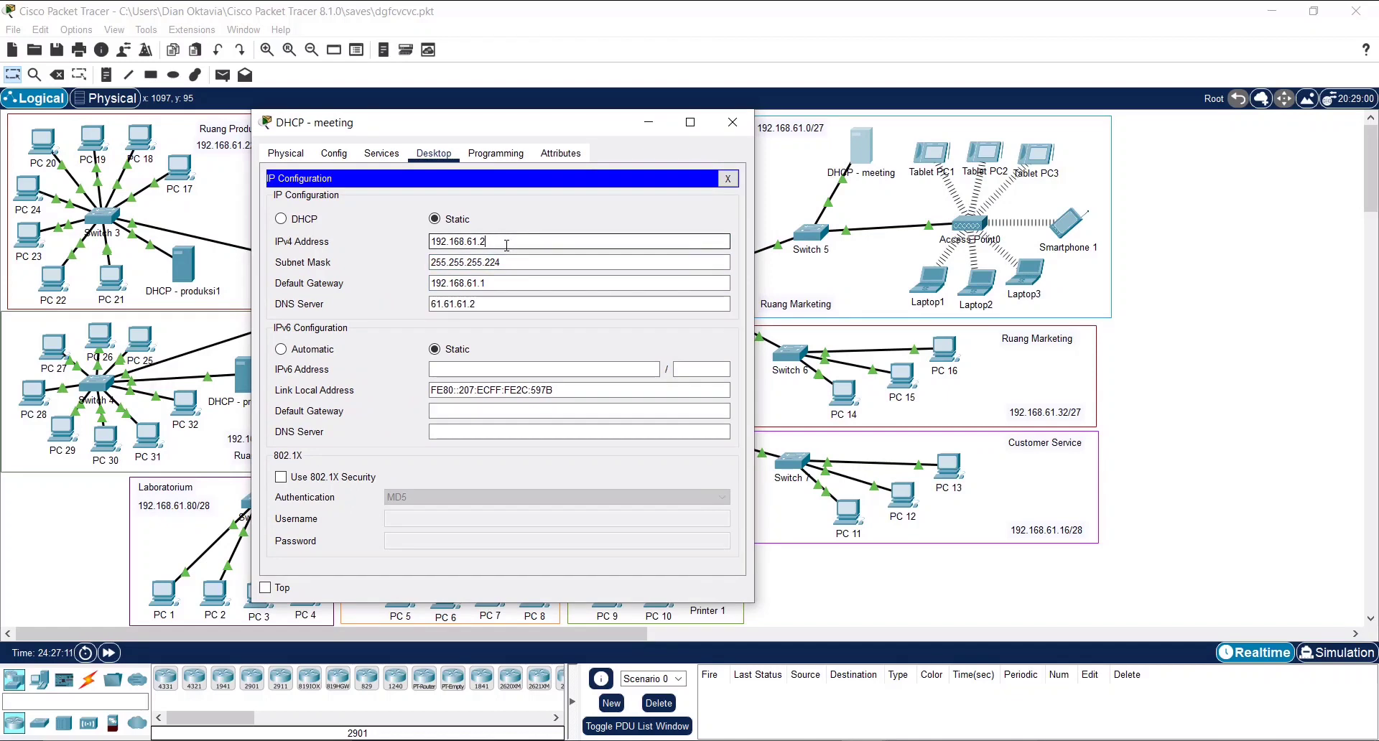
{"action": "left_click", "coordinate": [542, 212]}
{"action": "left_click", "coordinate": [731, 119]}
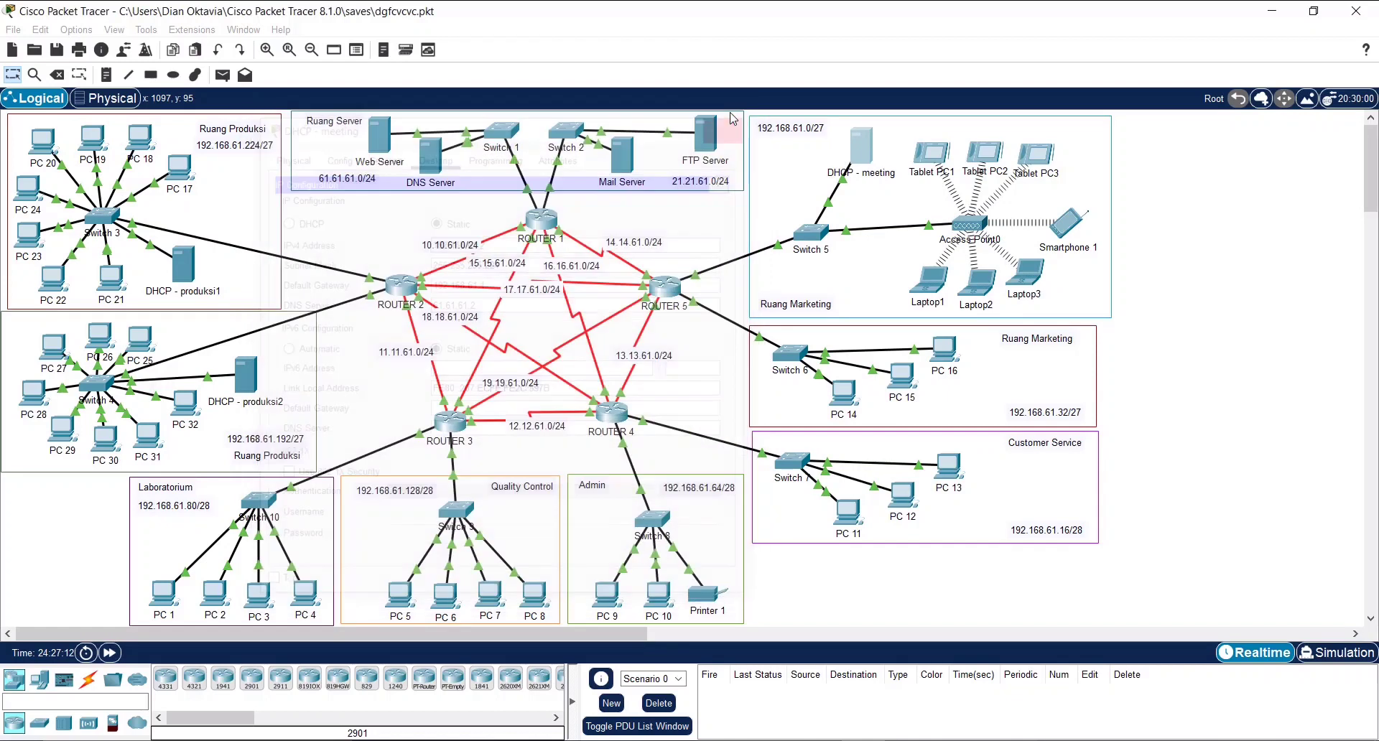
Review the DHCP service's address pool settings on the DHCP - meeting server and close its window
{"action": "left_click", "coordinate": [856, 146]}
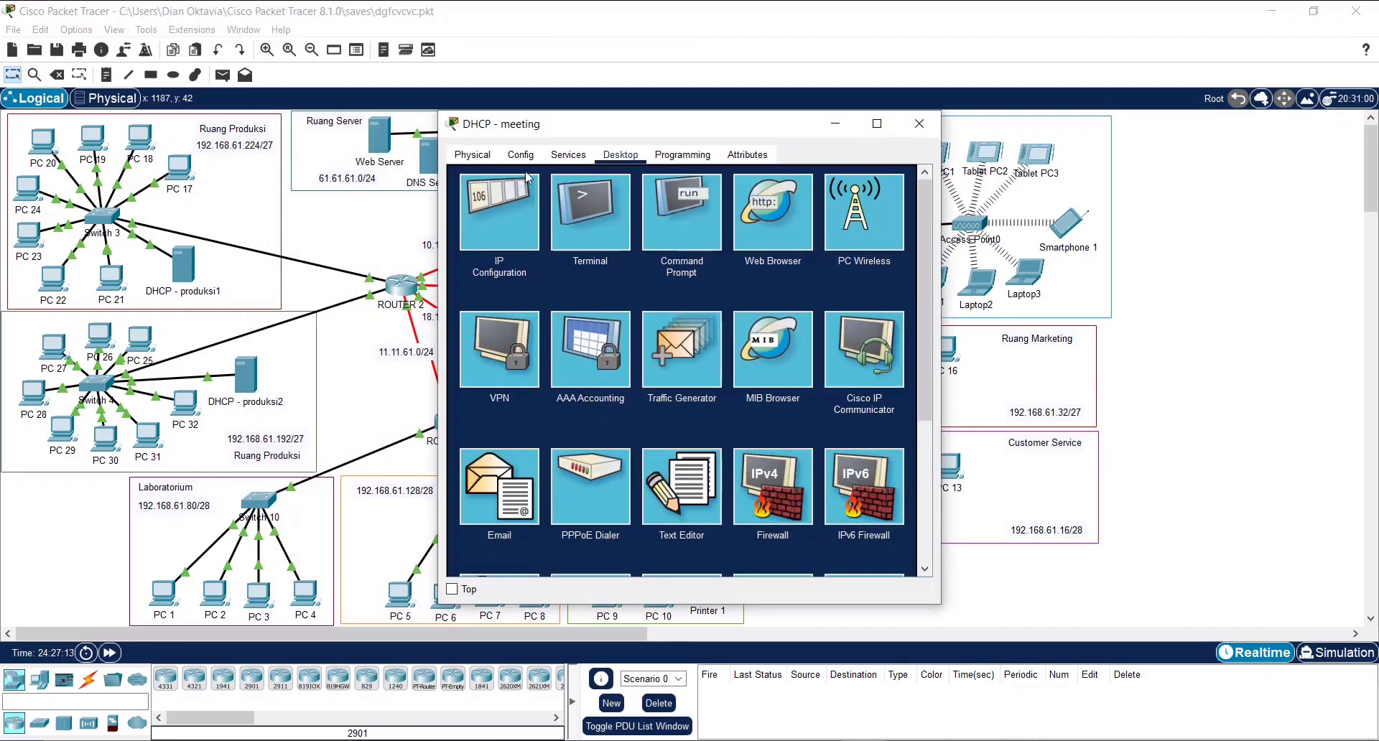
{"action": "left_click", "coordinate": [568, 156]}
{"action": "left_click", "coordinate": [513, 211]}
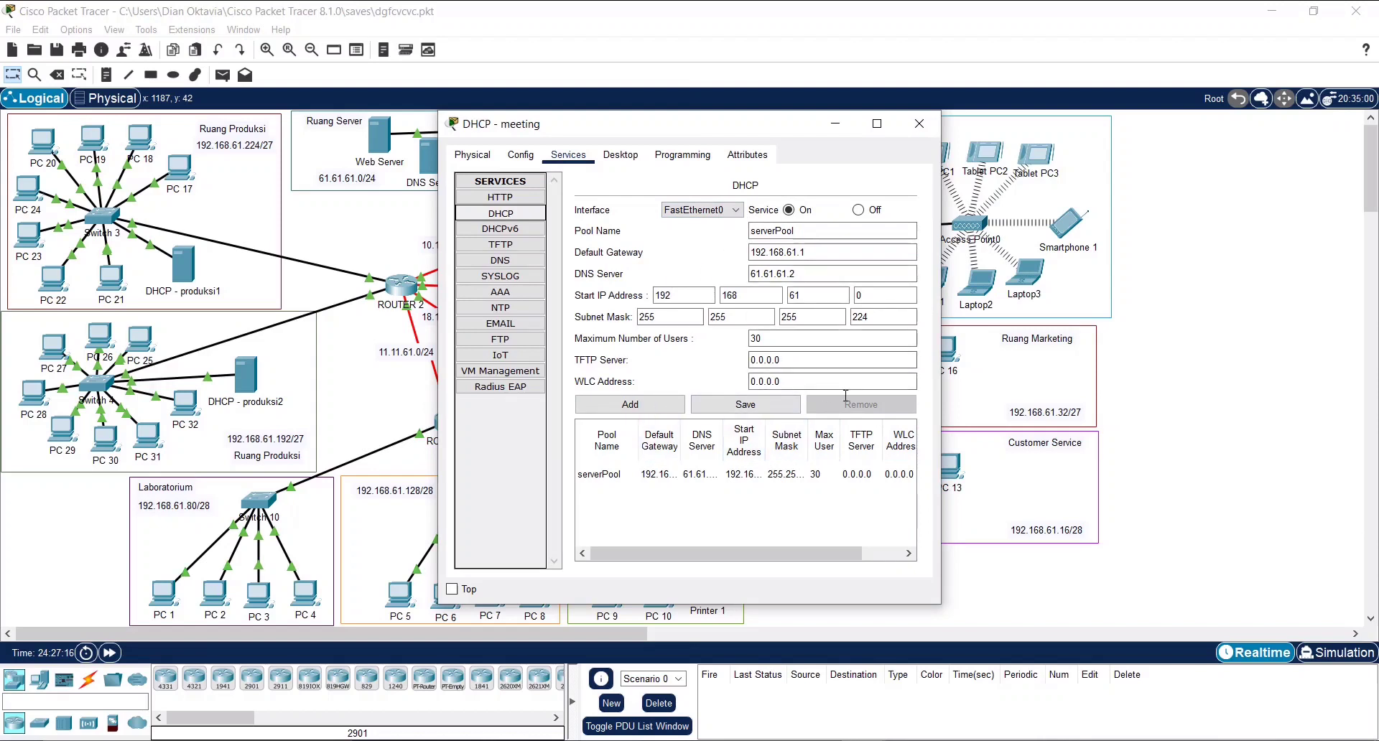
{"action": "left_click", "coordinate": [919, 125]}
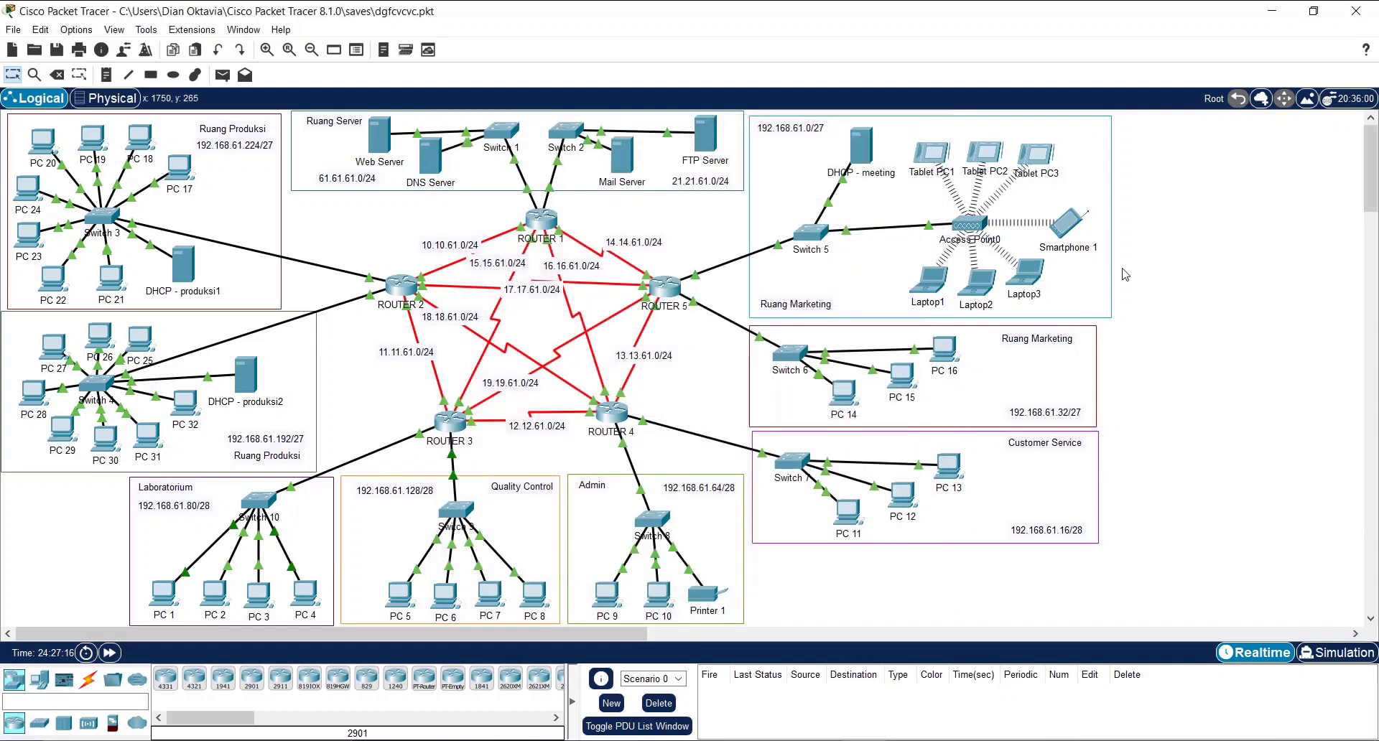
Review Tablet PC1's DHCP-assigned IP configuration in the wireless Ruang Marketing network and close its window
{"action": "left_click", "coordinate": [933, 161]}
{"action": "left_click", "coordinate": [567, 154]}
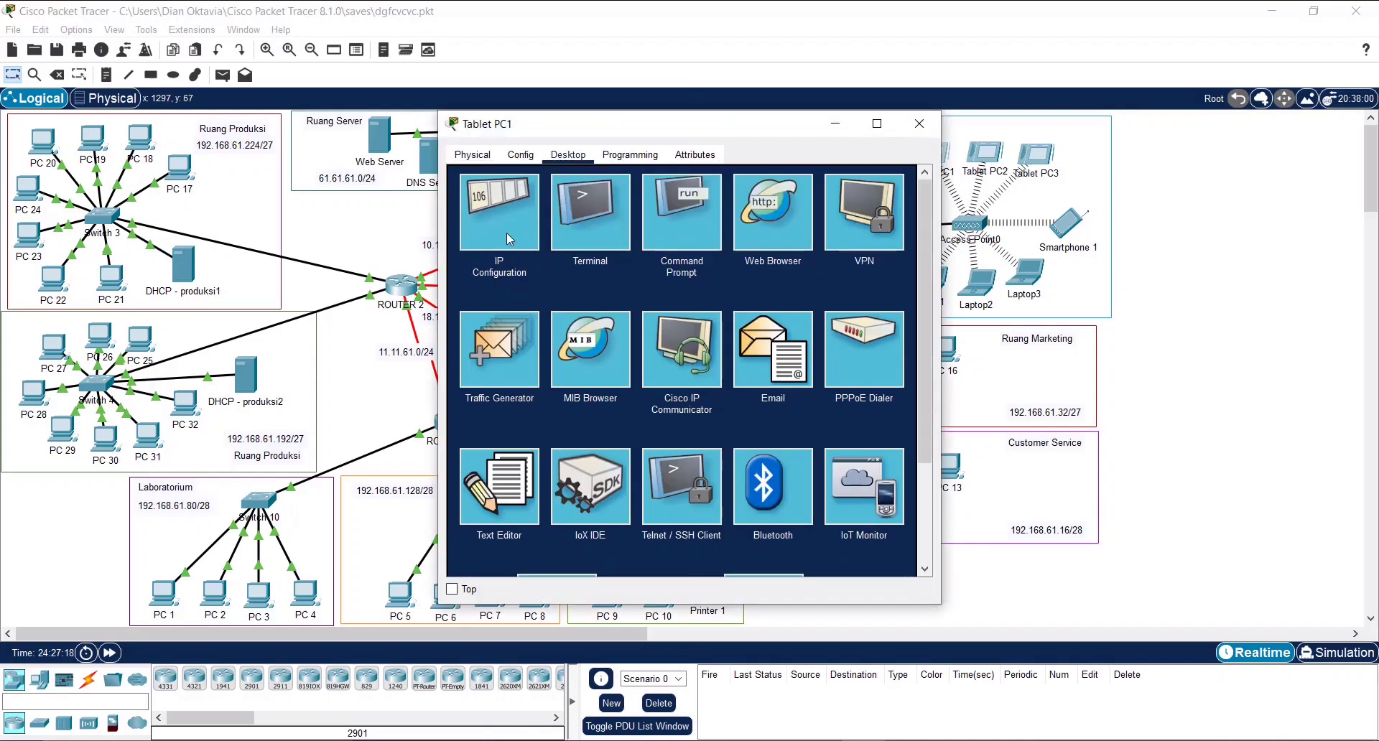
{"action": "left_click", "coordinate": [508, 231]}
{"action": "left_click", "coordinate": [919, 123]}
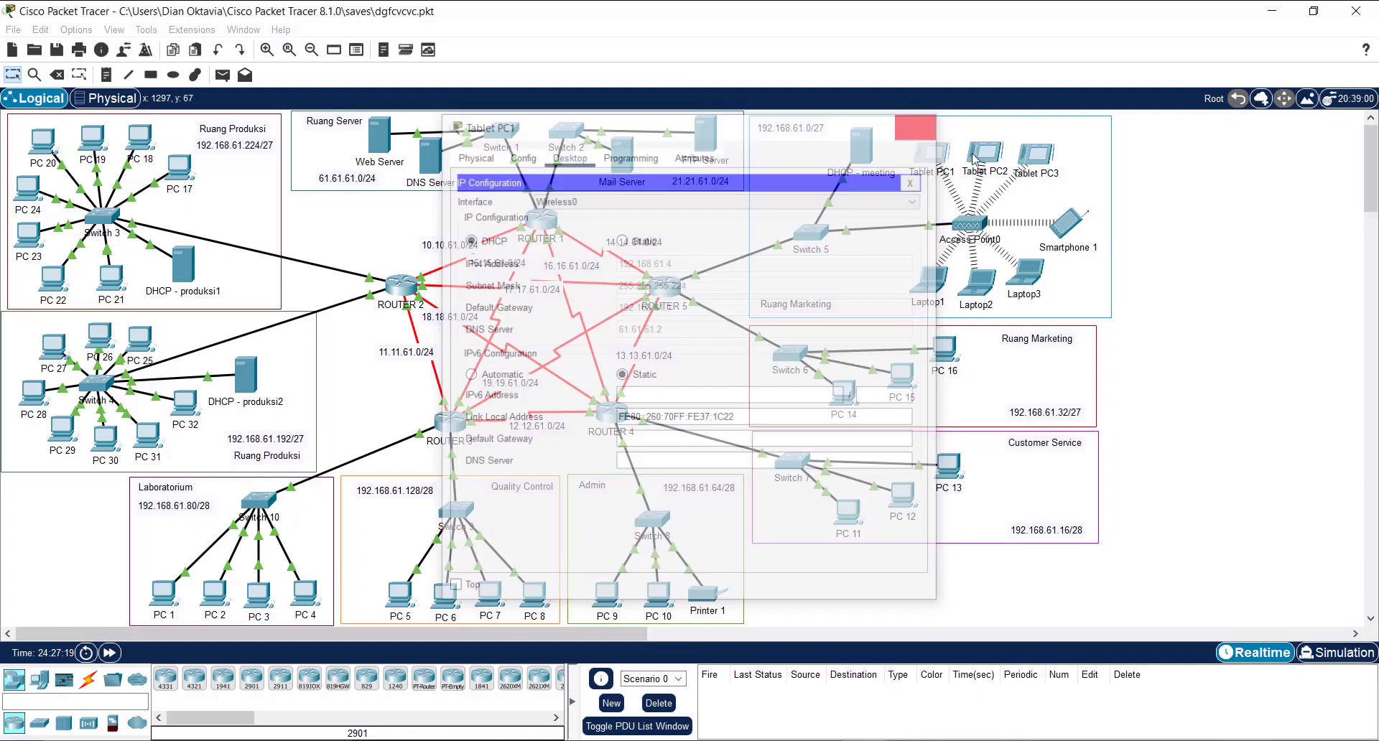
Review Smartphone 1's DHCP-assigned IP configuration in the wireless Ruang Marketing network and close its window
{"action": "left_click", "coordinate": [1069, 224]}
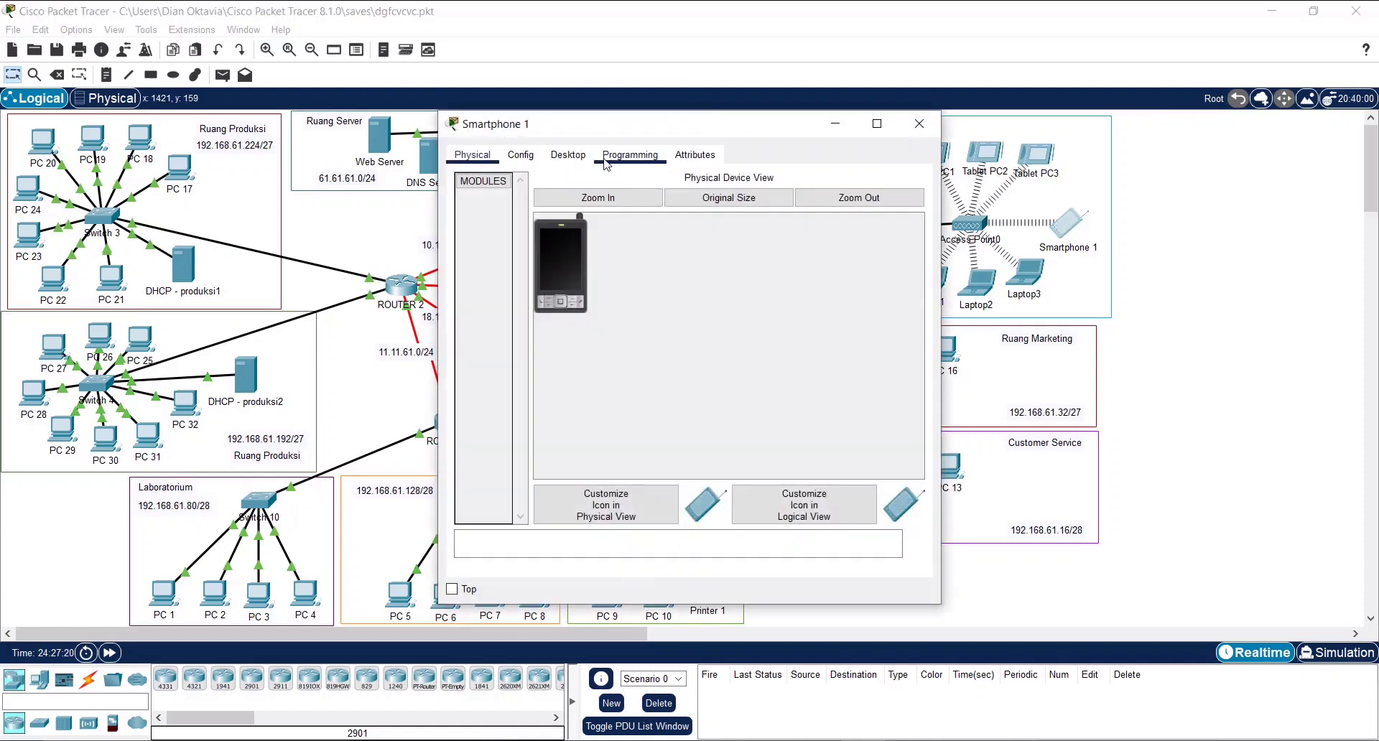
{"action": "left_click", "coordinate": [571, 156]}
{"action": "left_click", "coordinate": [509, 209]}
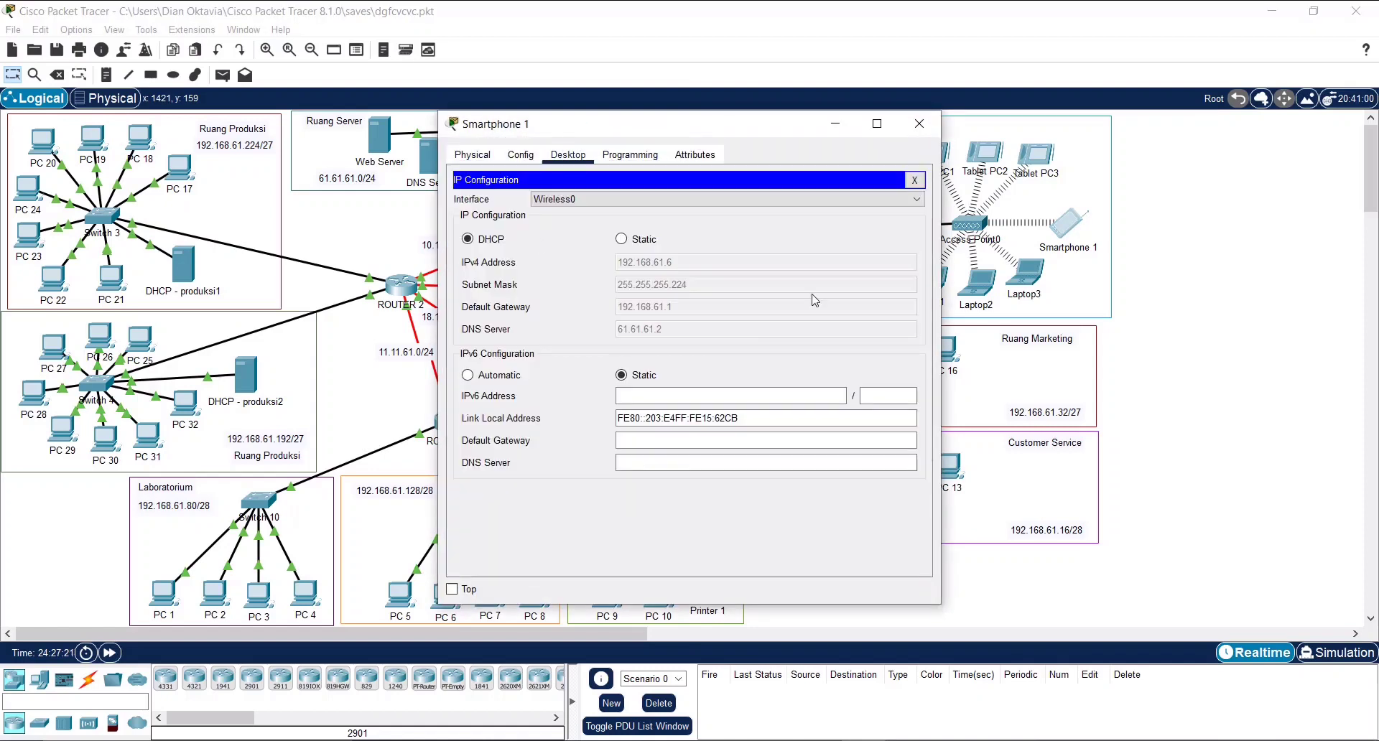
{"action": "left_click", "coordinate": [920, 124]}
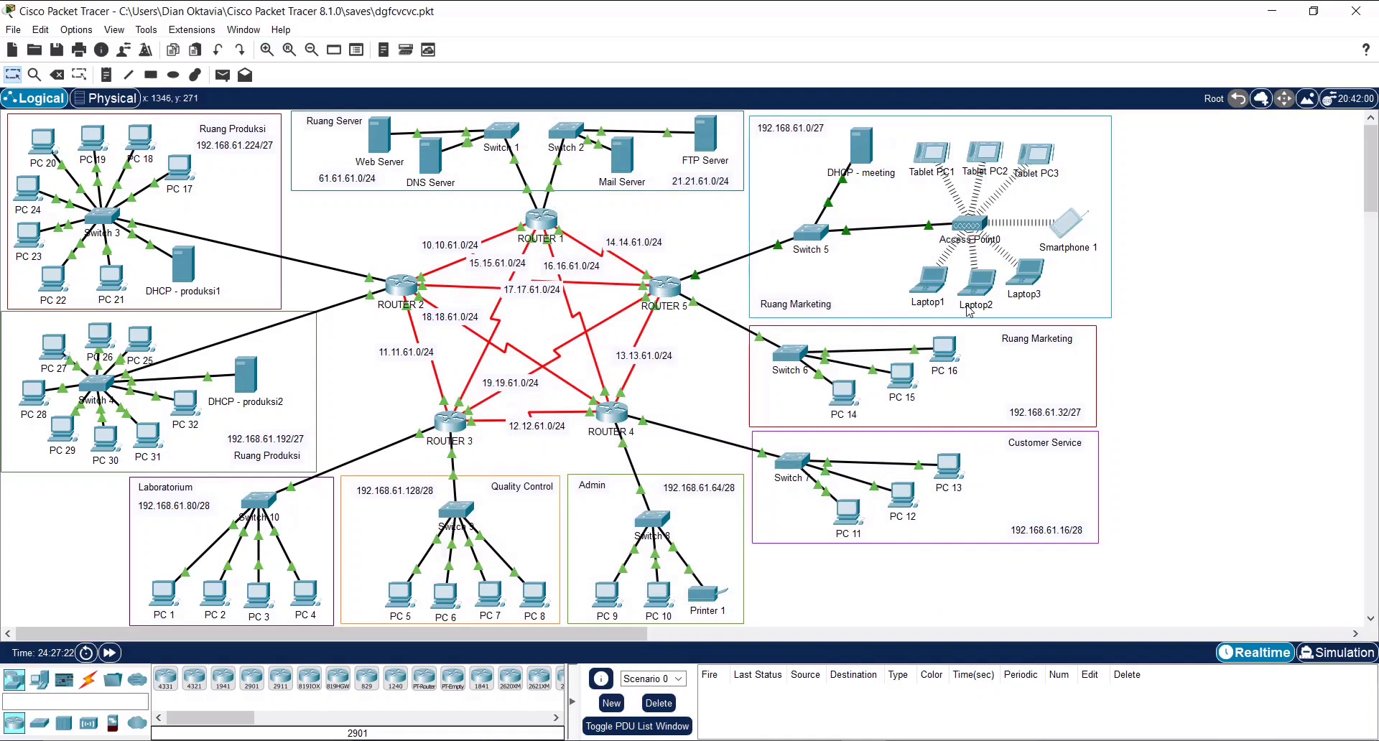
Review Laptop1's DHCP-assigned IP configuration and the wireless module installed in its physical device view, and close its window
{"action": "left_click", "coordinate": [933, 284]}
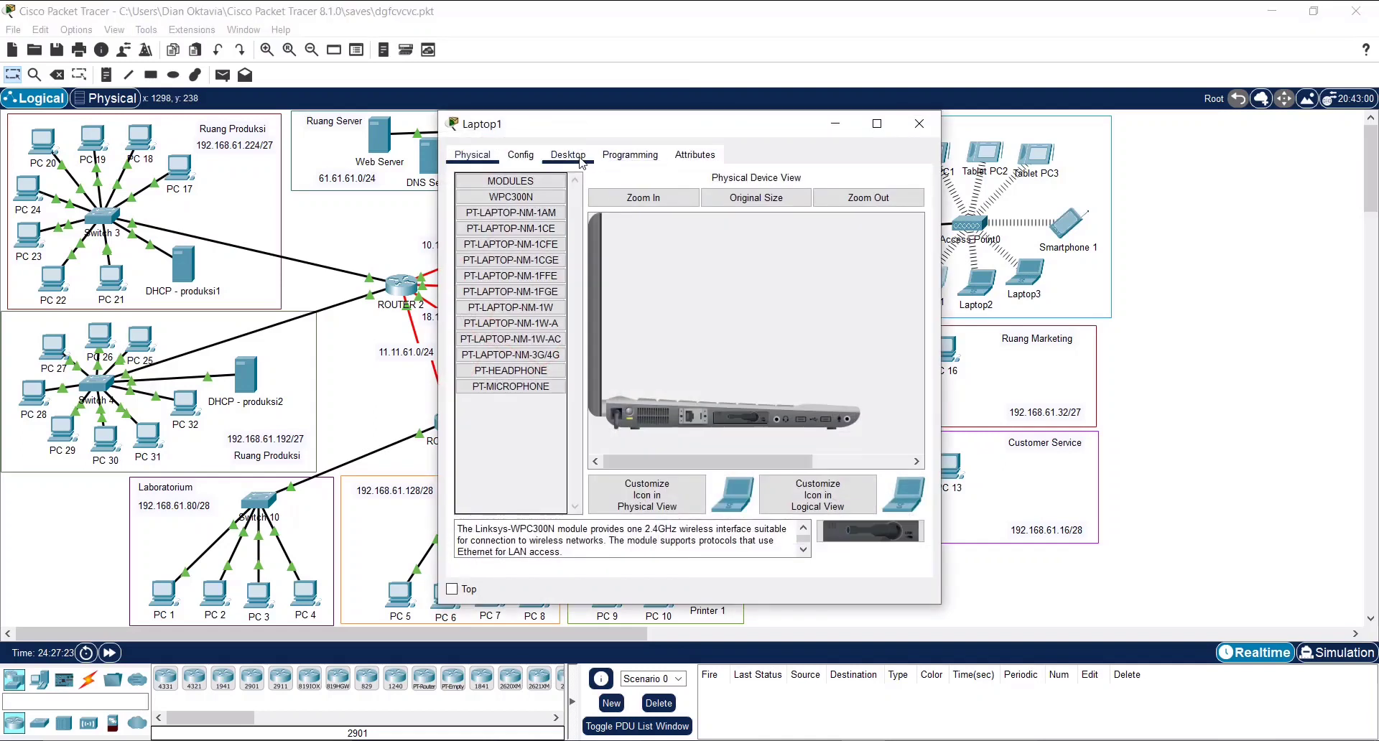
{"action": "left_click", "coordinate": [566, 152]}
{"action": "left_click", "coordinate": [524, 231]}
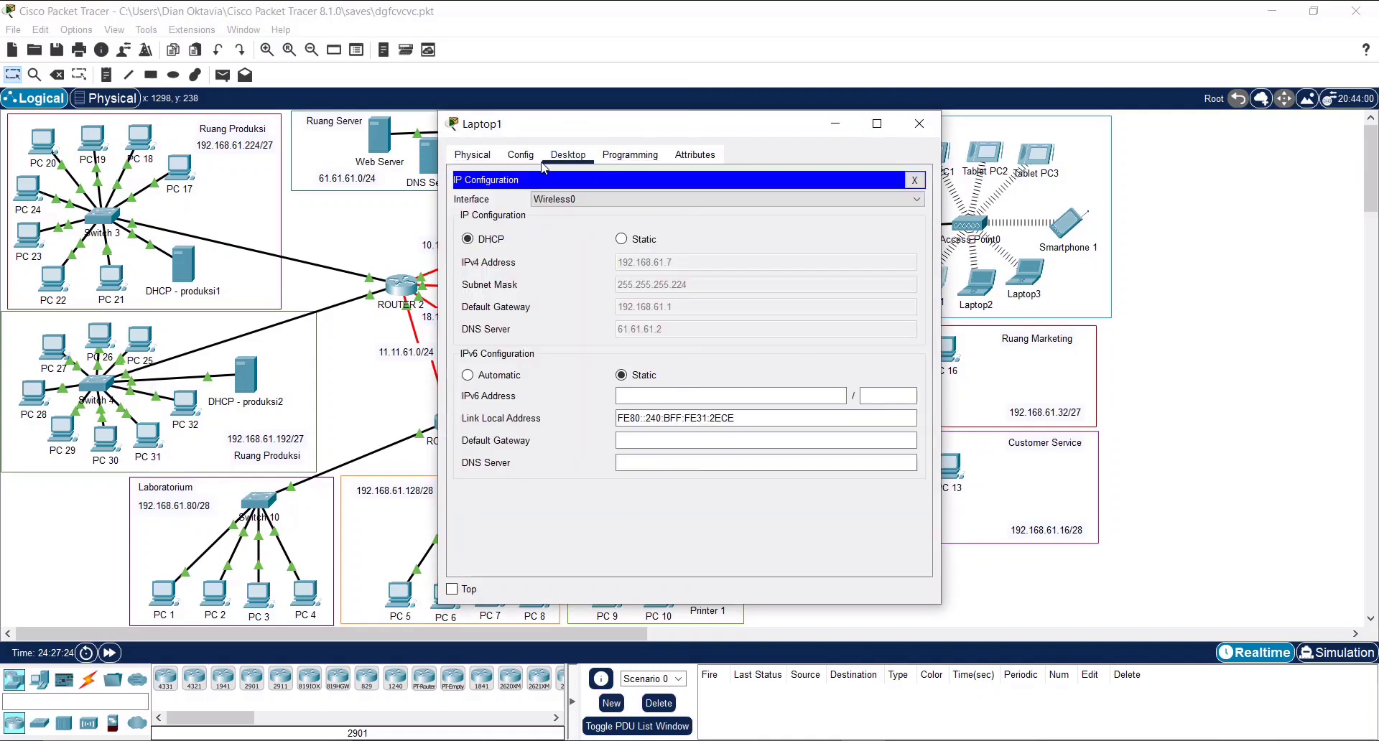
{"action": "left_click", "coordinate": [521, 155]}
{"action": "left_click", "coordinate": [474, 156]}
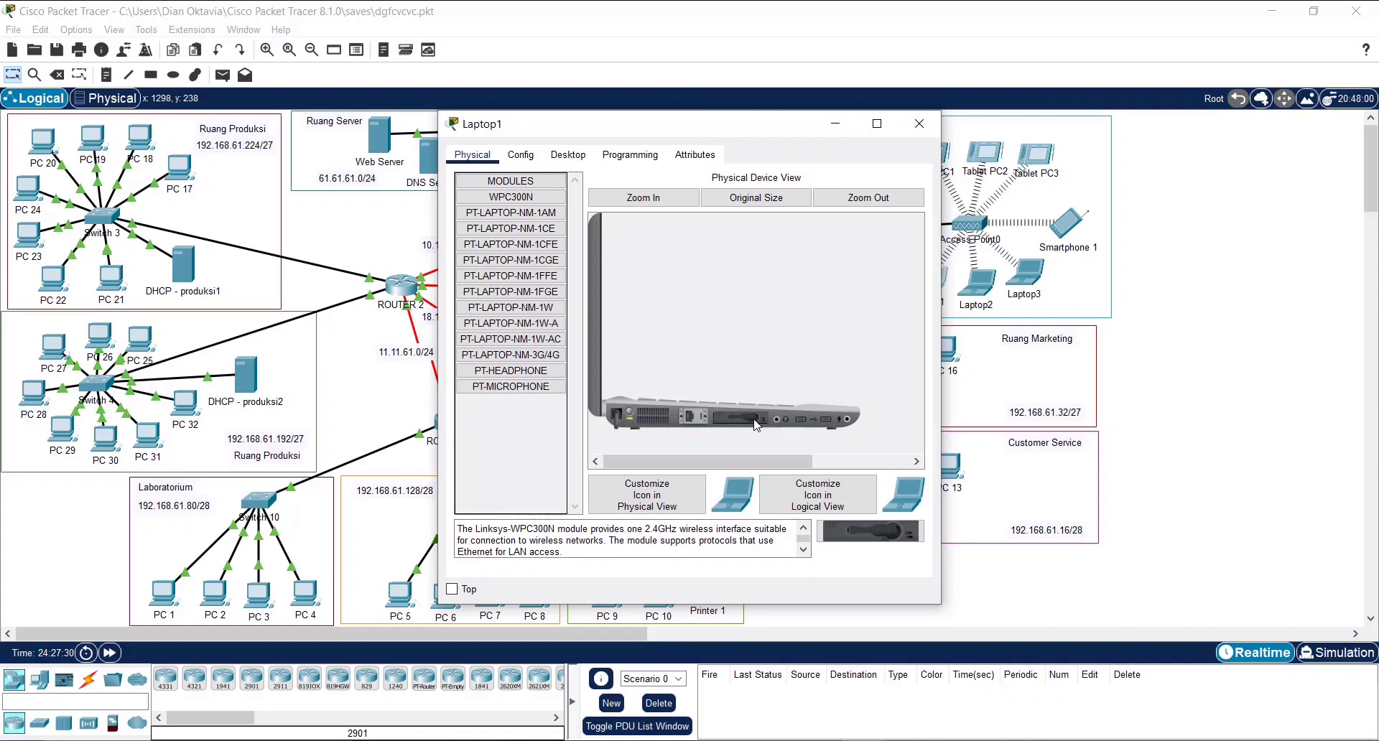
{"action": "left_click", "coordinate": [919, 123]}
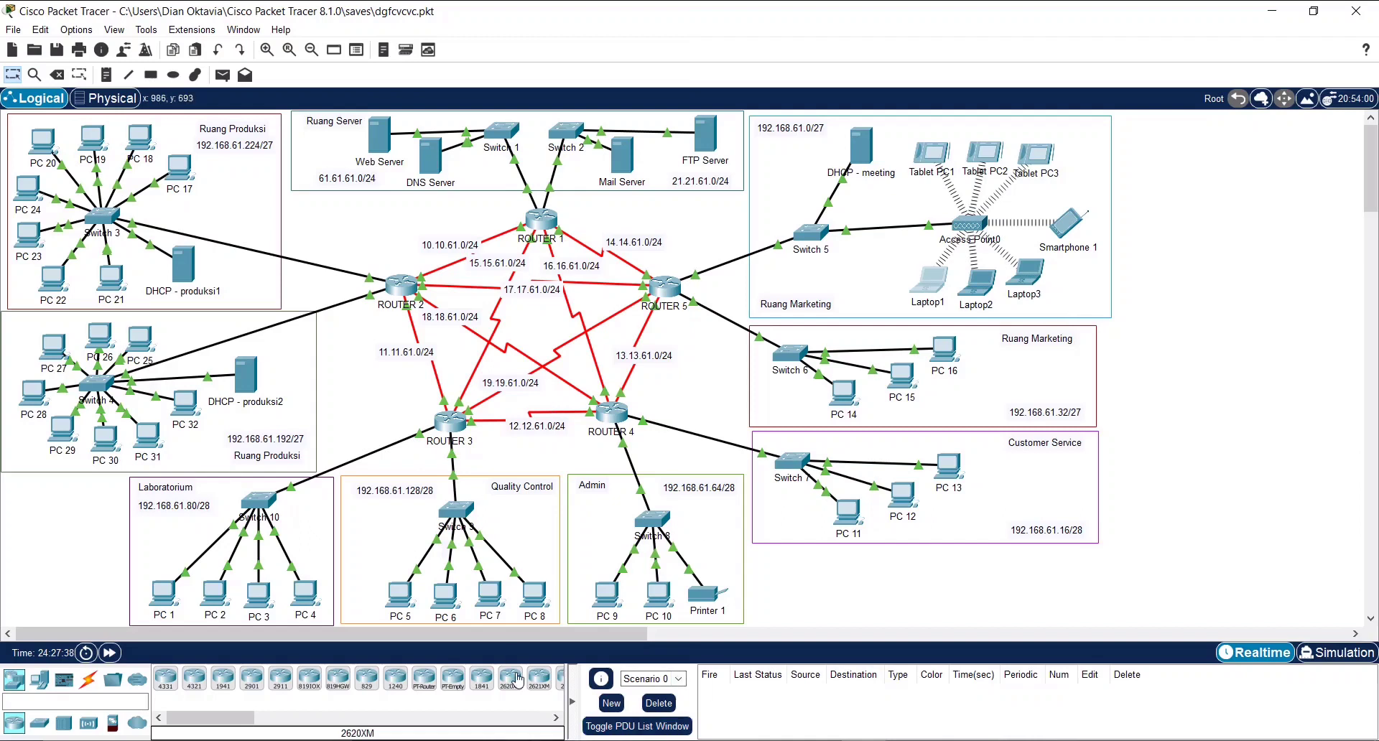
Open ROUTER 1's configuration beside the topology and review its FastEthernet0/0 interface settings
{"action": "left_click", "coordinate": [550, 223]}
{"action": "left_click_drag", "start_coordinate": [626, 133], "coordinate": [862, 139]}
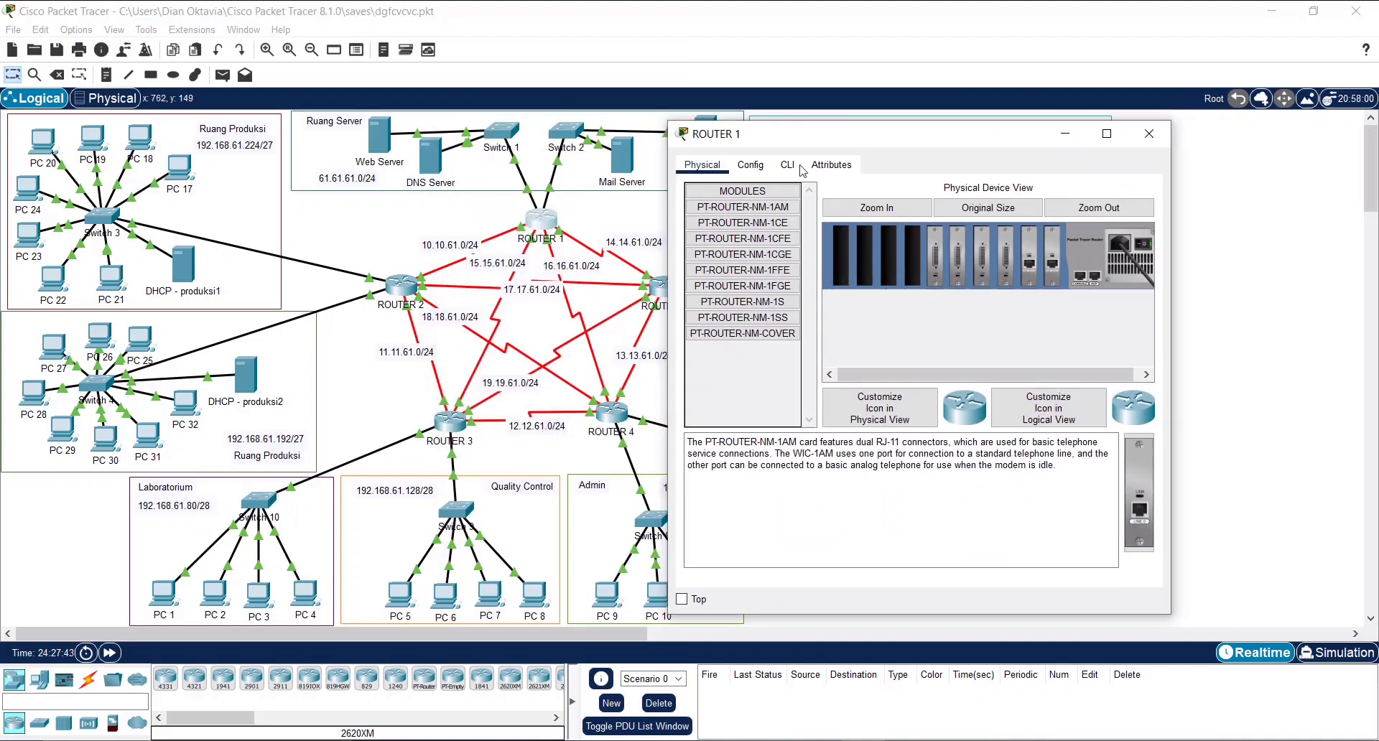
{"action": "left_click", "coordinate": [763, 168]}
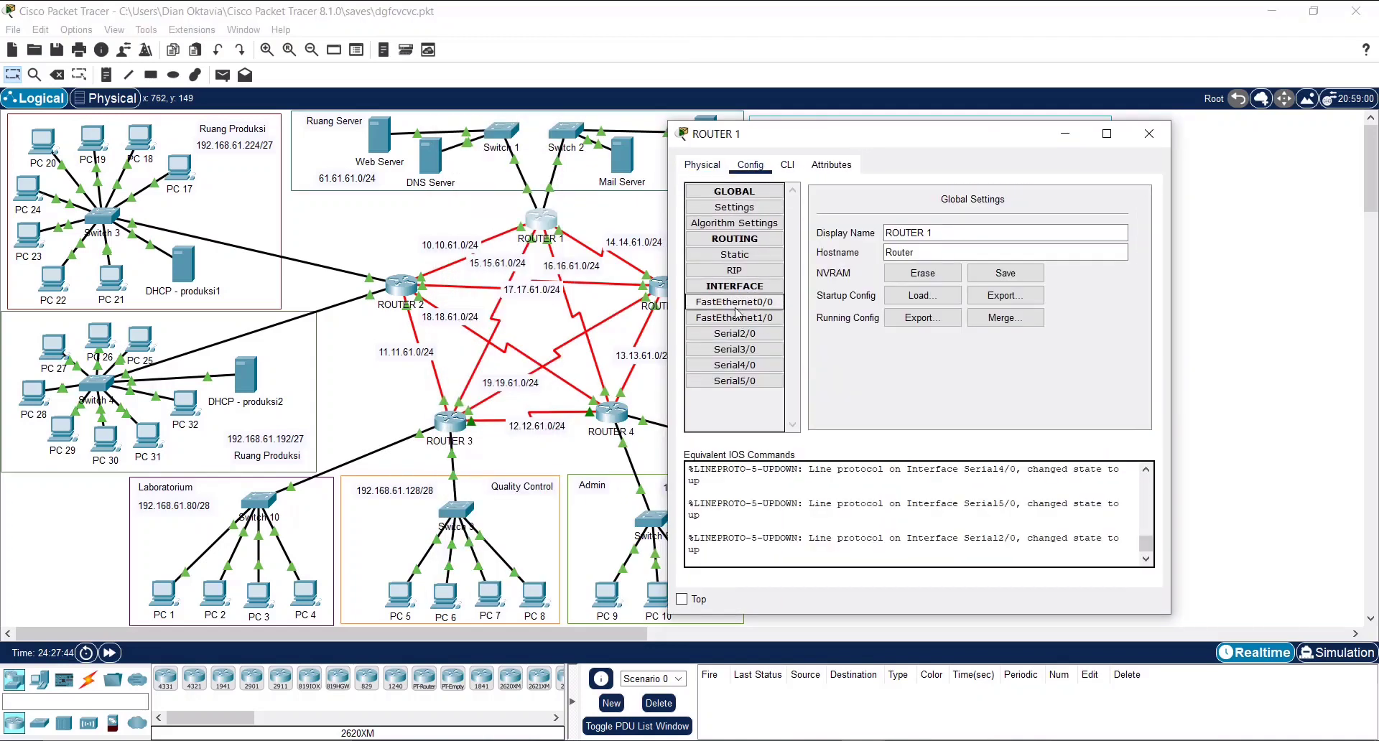
{"action": "left_click", "coordinate": [737, 305]}
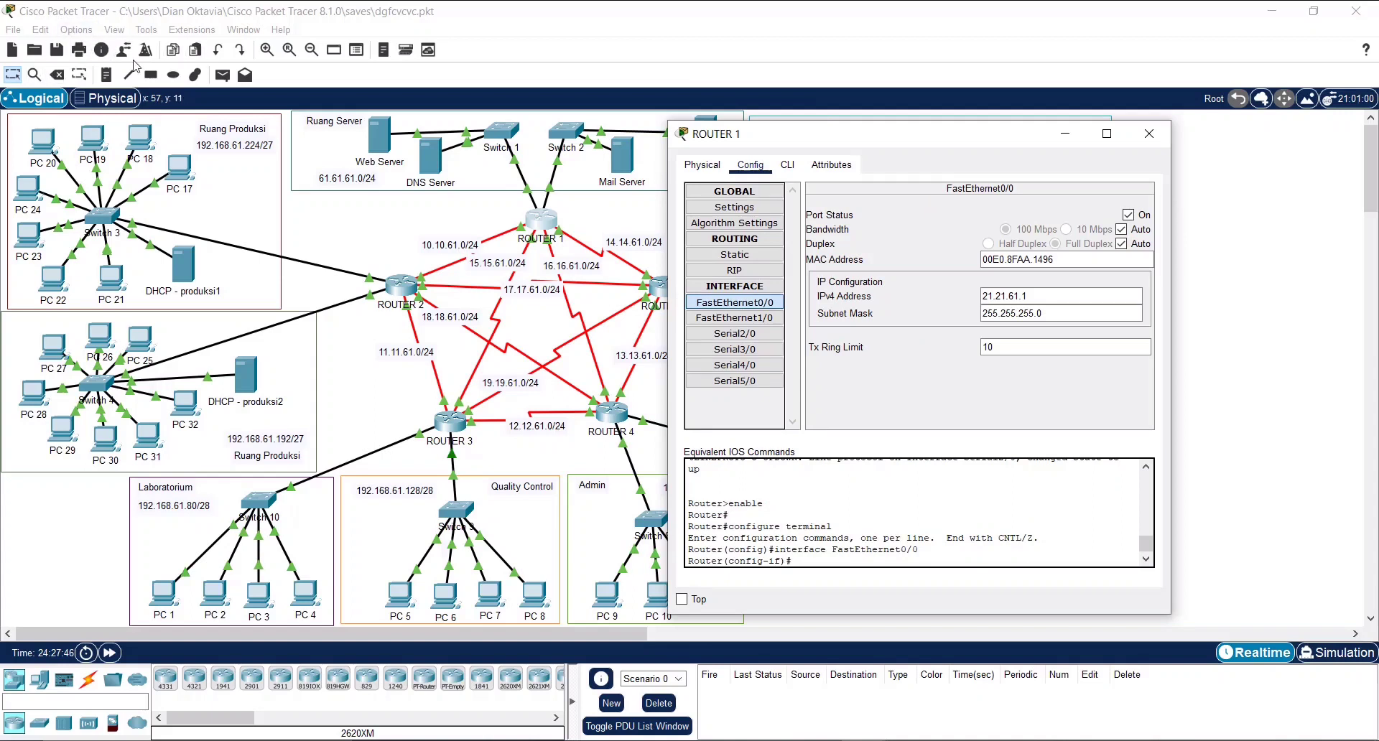
Set the preferences to show port labels on mouse-over in the logical workspace, keep always-show port labels off, and close them
{"action": "left_click", "coordinate": [85, 31]}
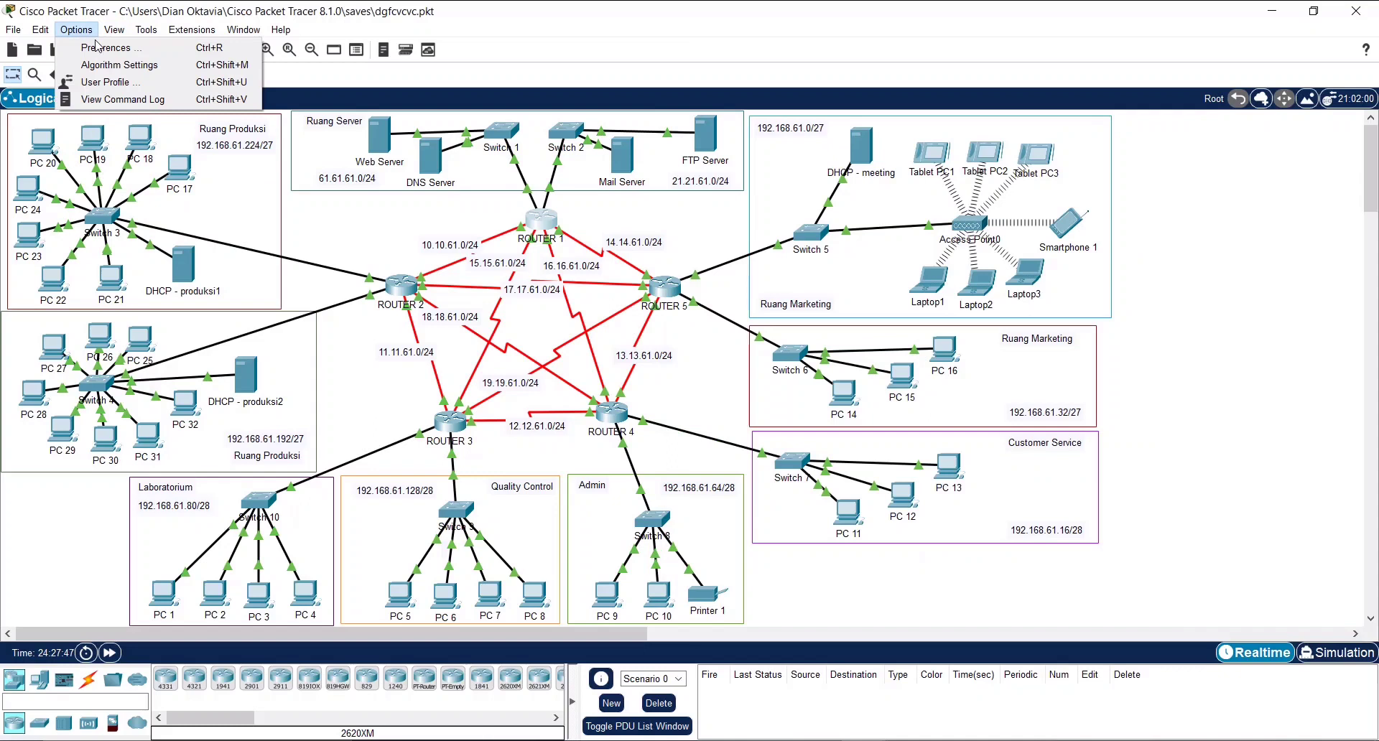
{"action": "left_click", "coordinate": [102, 49]}
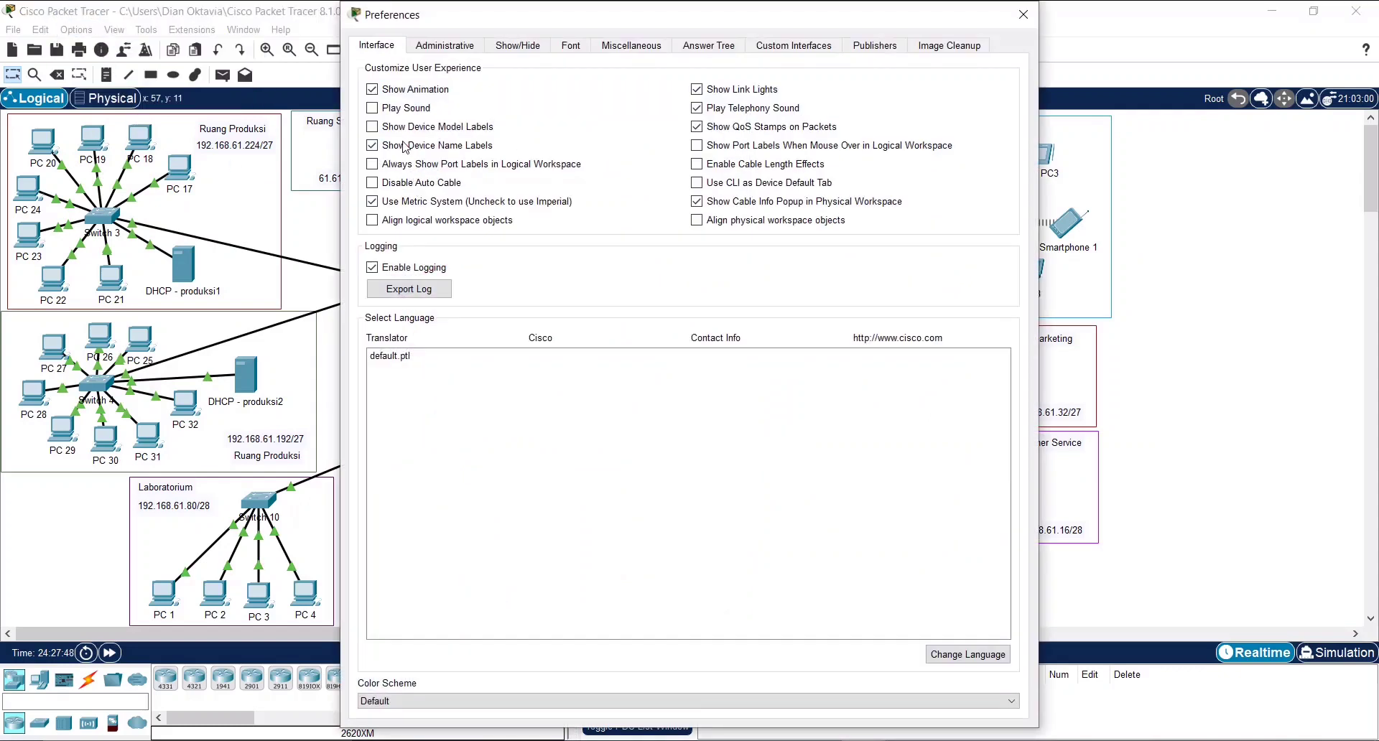
{"action": "left_click", "coordinate": [428, 166]}
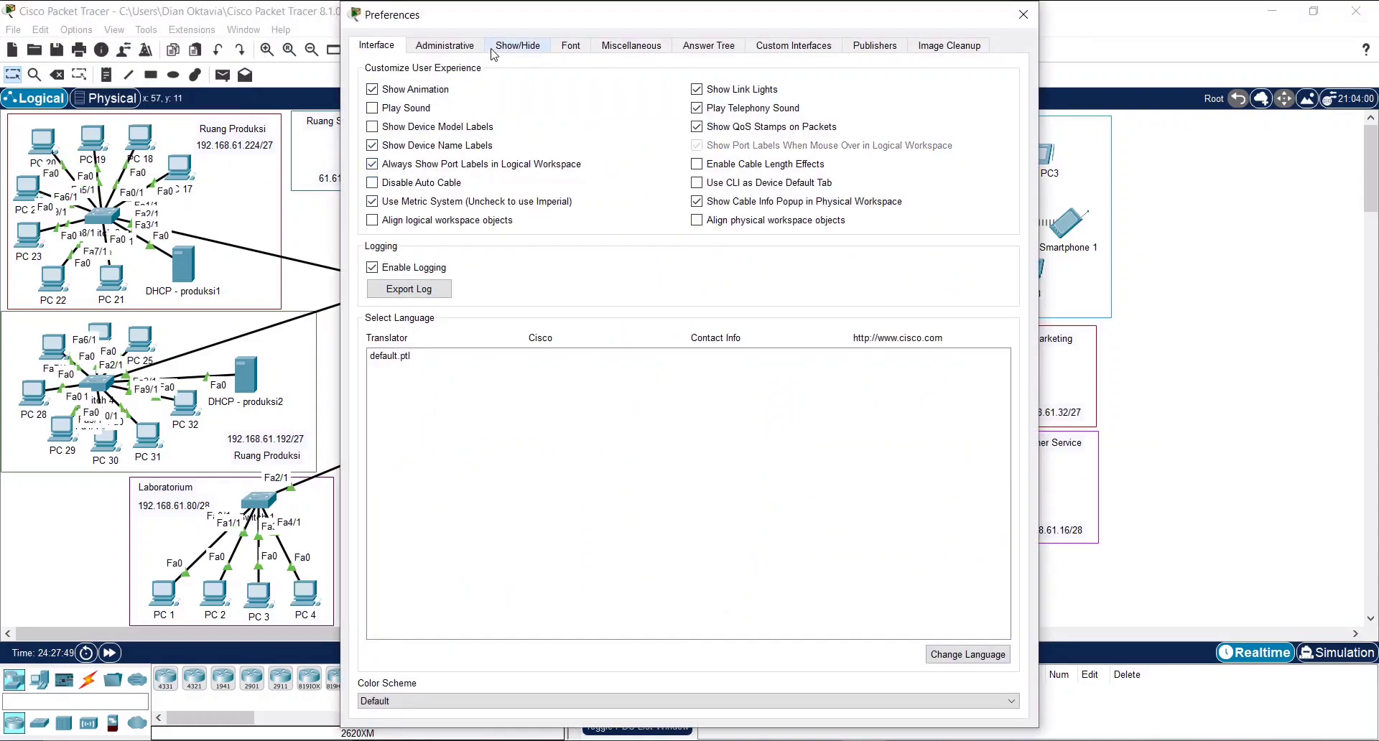
{"action": "left_click_drag", "start_coordinate": [462, 29], "coordinate": [245, 121]}
{"action": "left_click", "coordinate": [367, 195]}
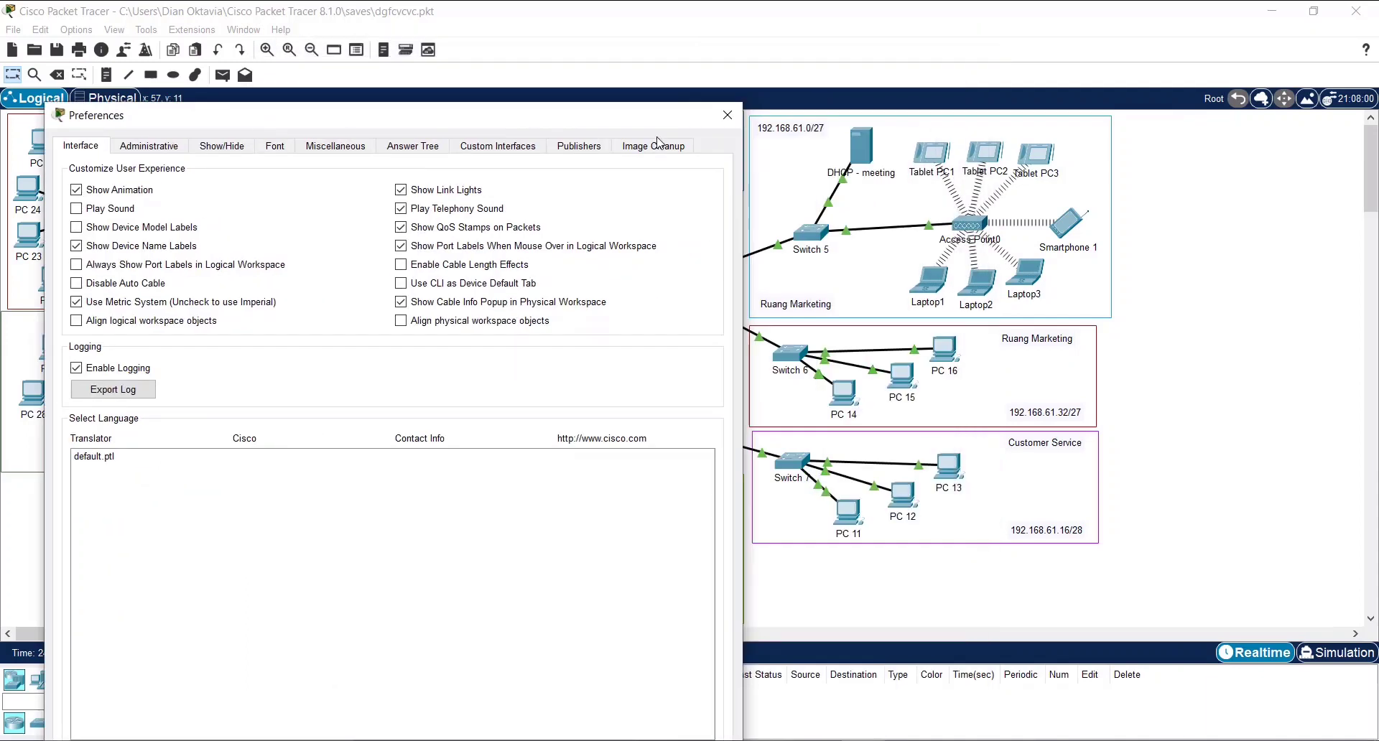
{"action": "left_click", "coordinate": [729, 115]}
Reopen ROUTER 1's configuration and compare the FastEthernet0/0 and FastEthernet1/0 addresses with the Ruang Server networks
{"action": "left_click", "coordinate": [538, 229]}
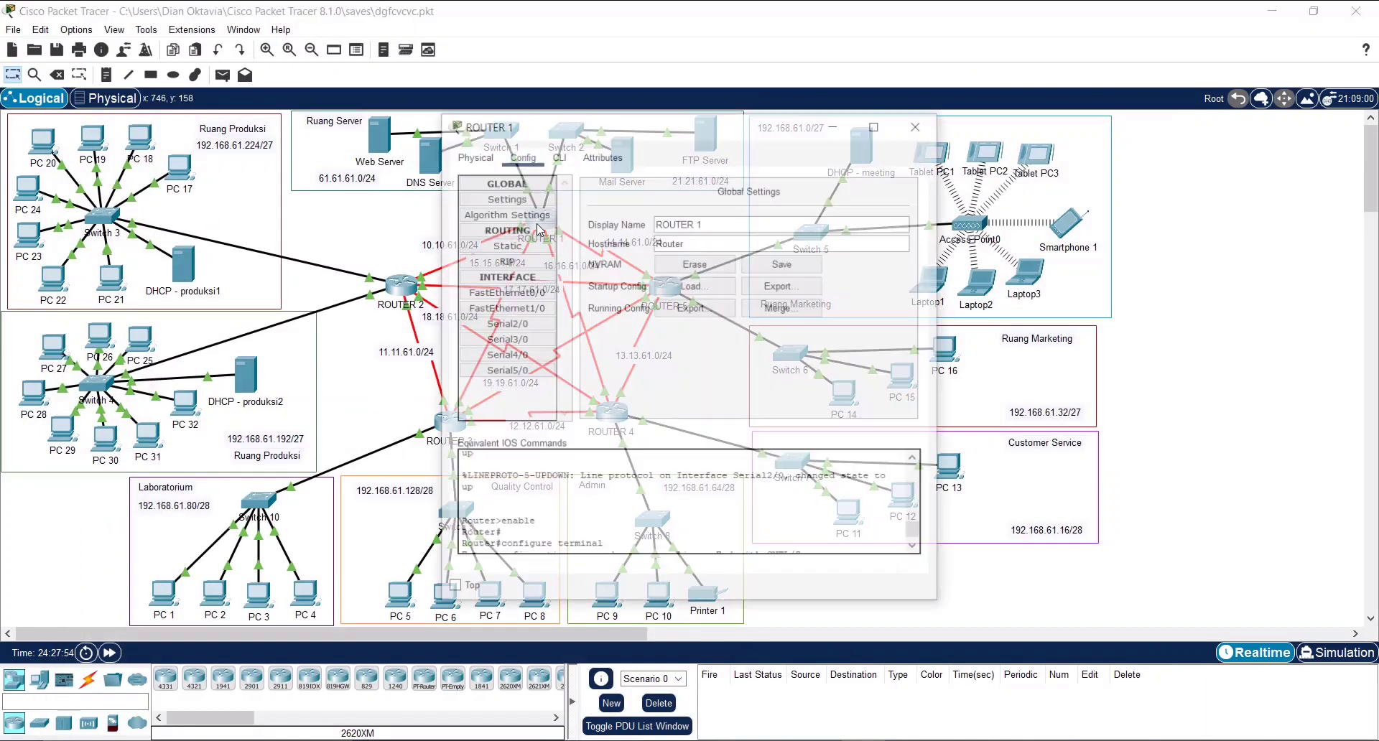
{"action": "left_click", "coordinate": [505, 291]}
{"action": "left_click_drag", "start_coordinate": [677, 140], "coordinate": [989, 164]}
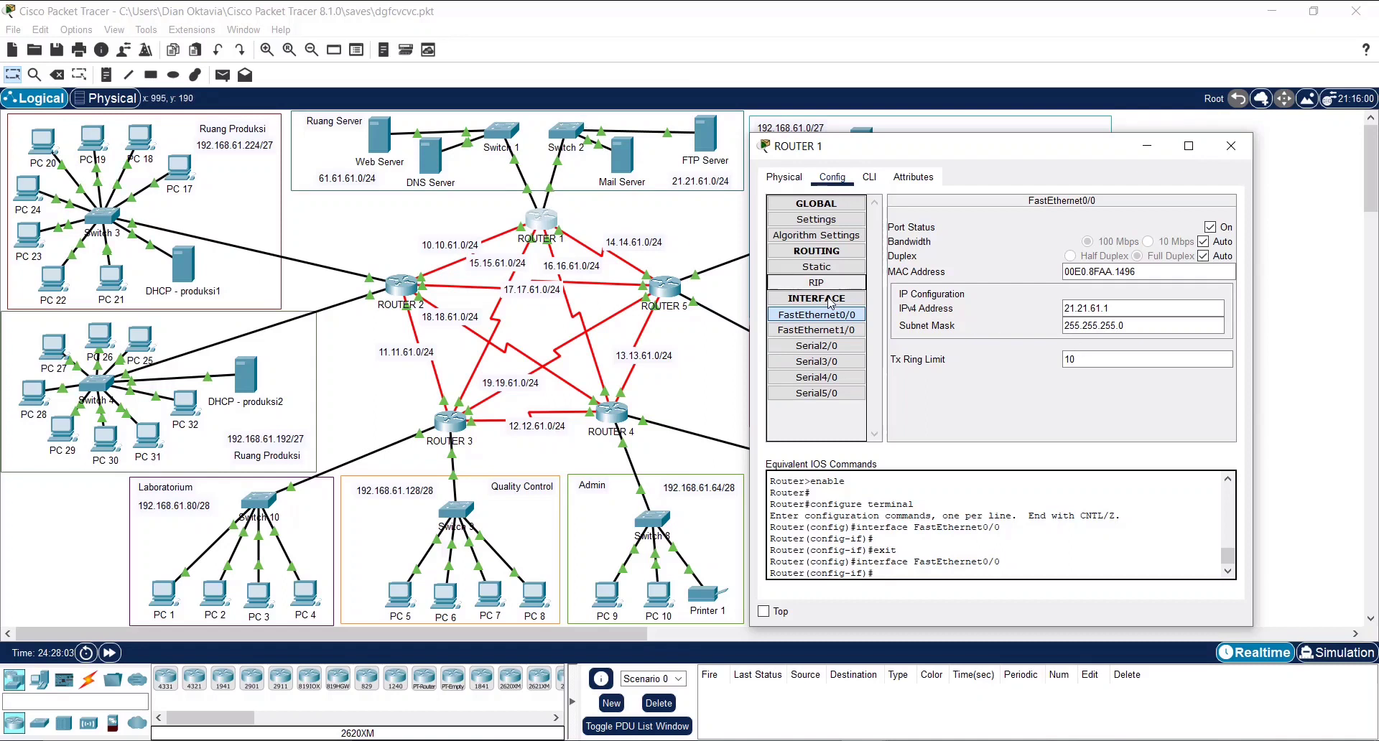
{"action": "left_click", "coordinate": [834, 331]}
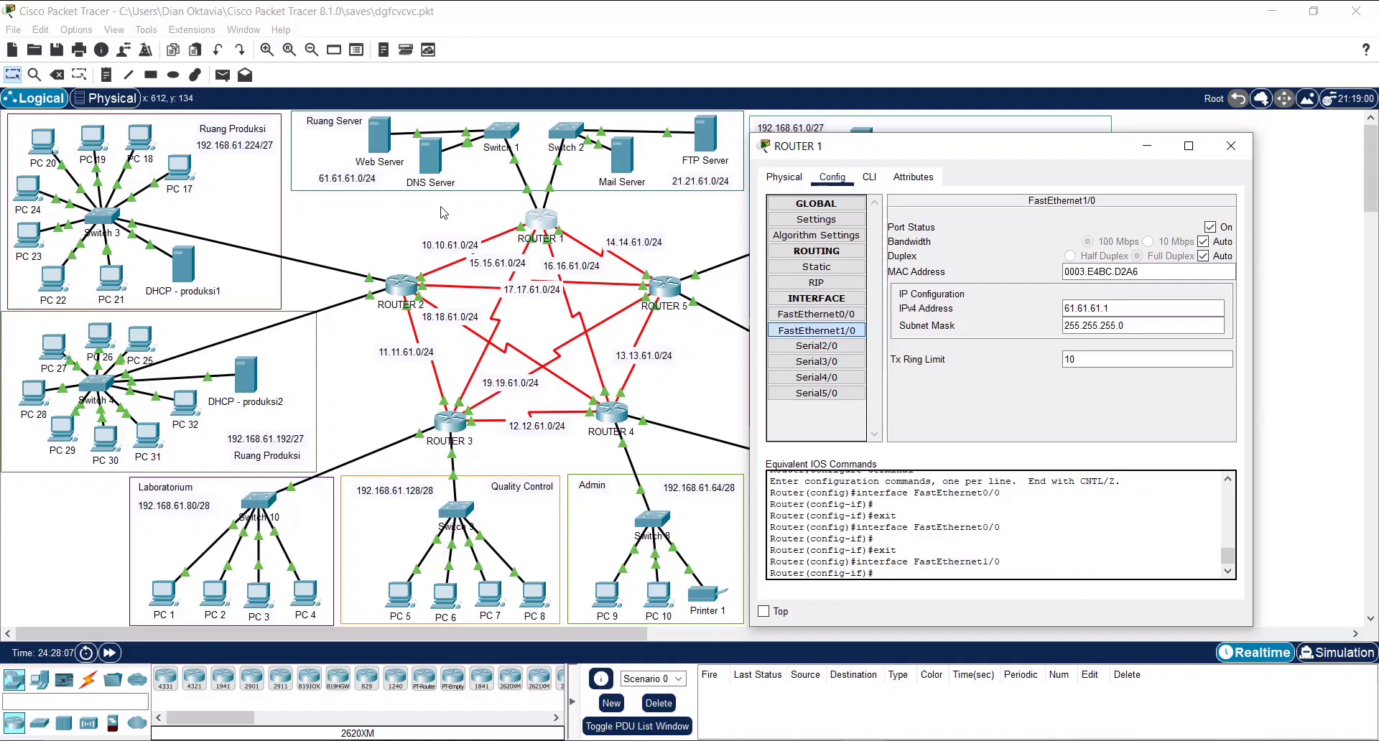
Review the IPv4 addresses and subnet masks of ROUTER 1's Serial2/0, Serial3/0, Serial4/0 and Serial5/0 interfaces against the router links
{"action": "left_click", "coordinate": [837, 346]}
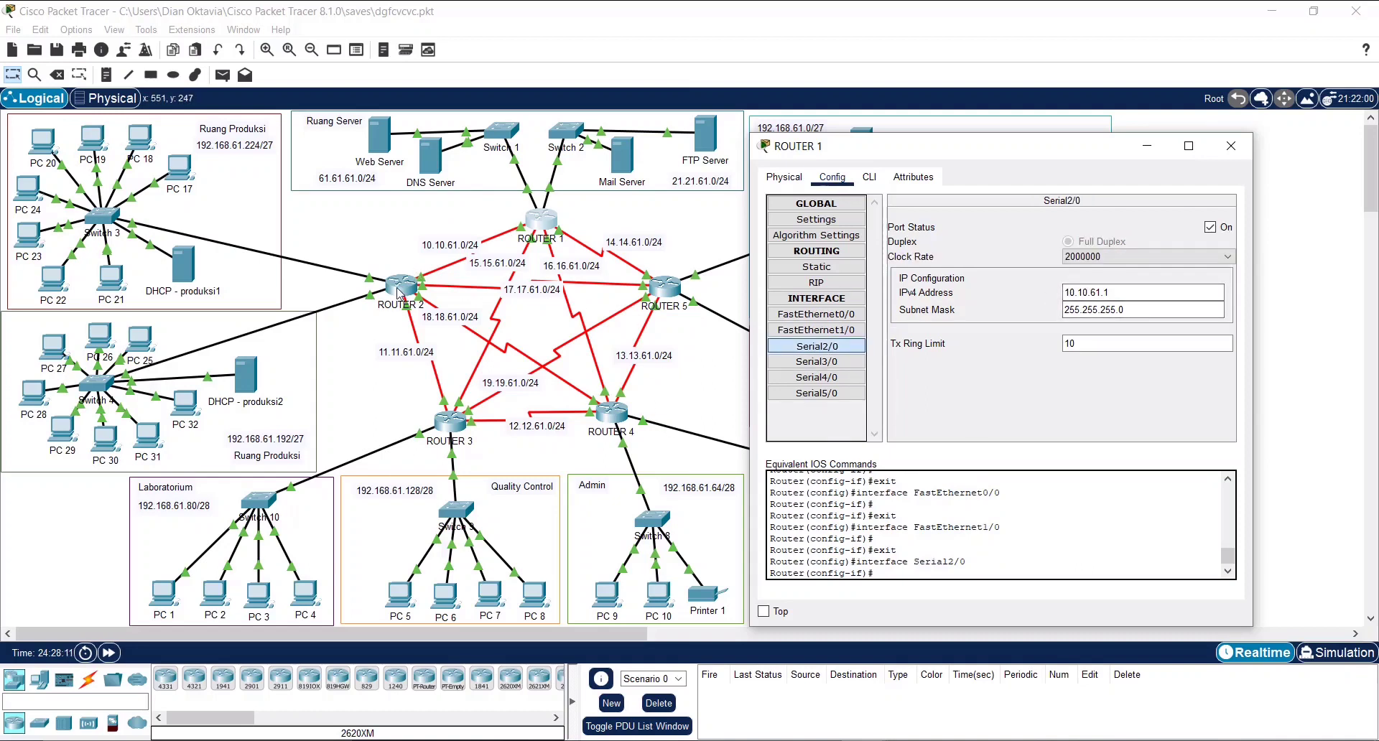
{"action": "left_click", "coordinate": [810, 360]}
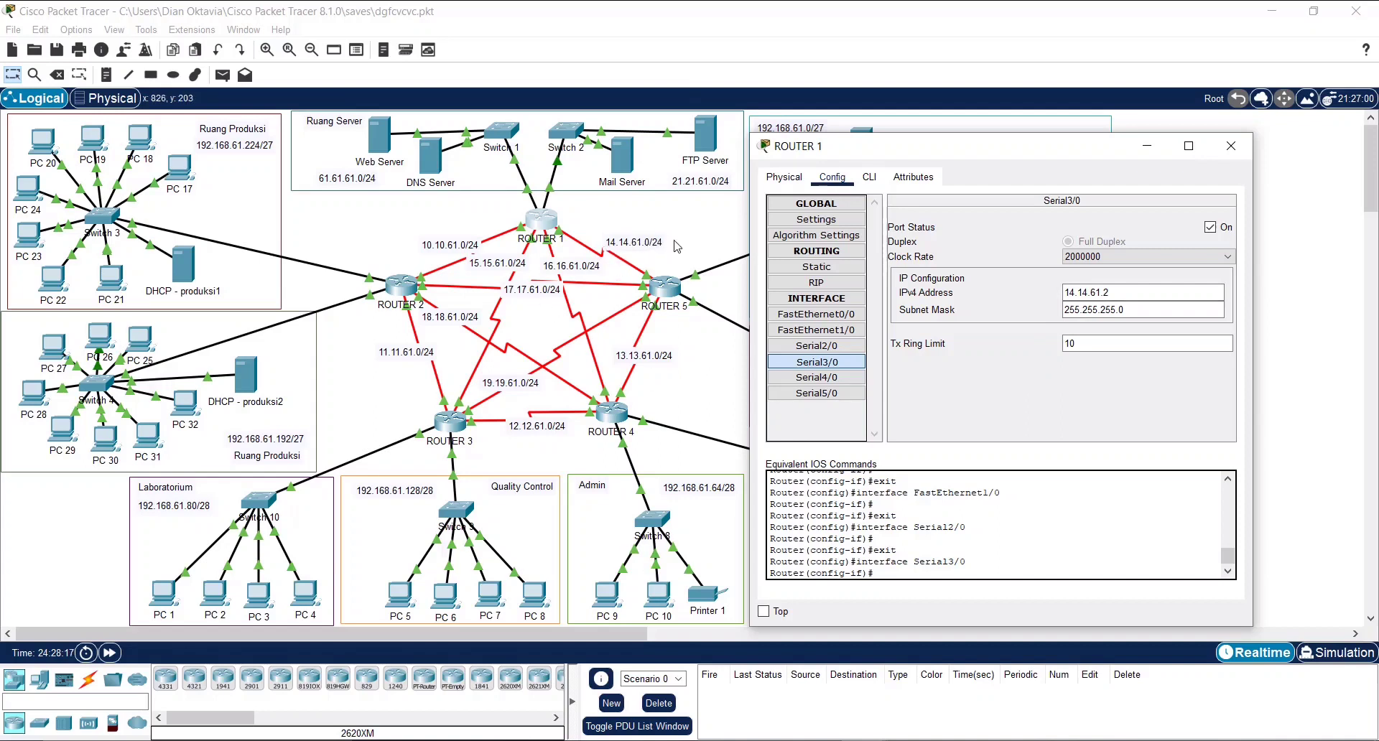
{"action": "left_click", "coordinate": [834, 378]}
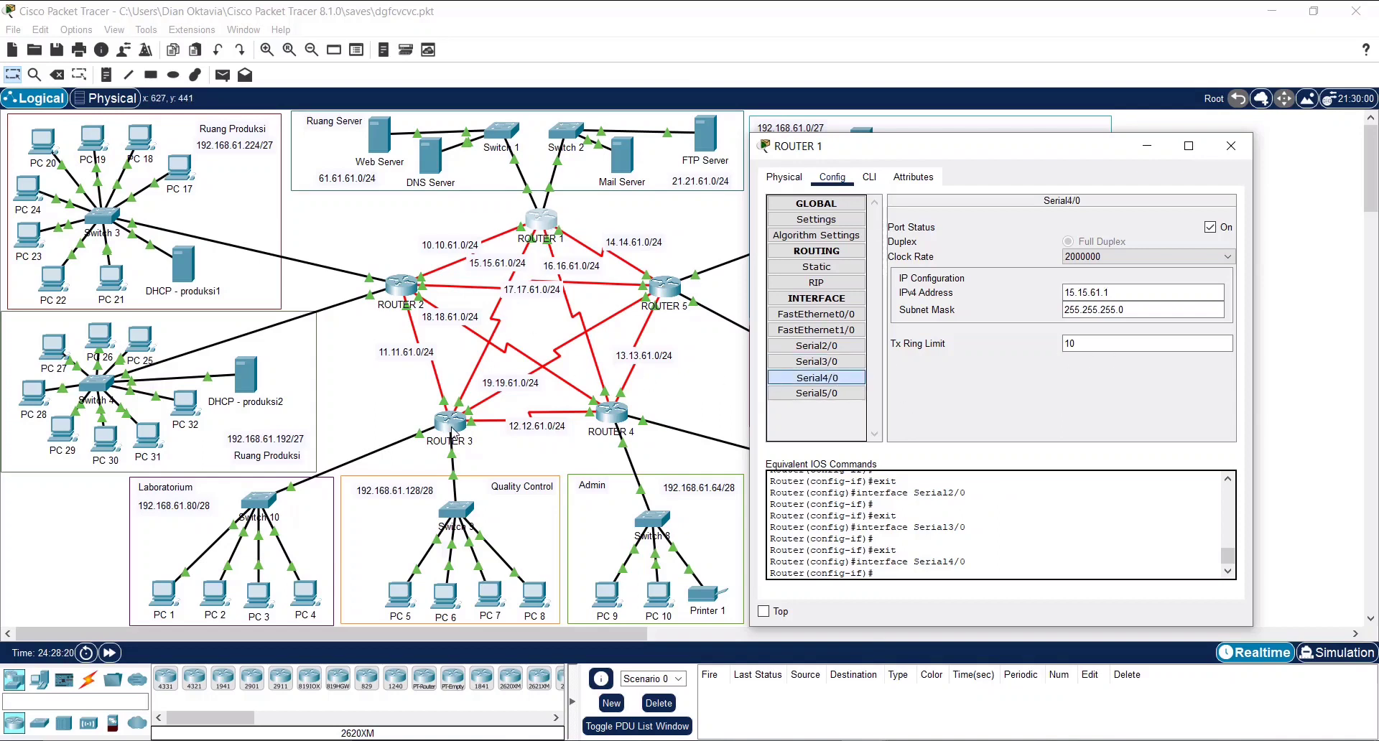
{"action": "left_click", "coordinate": [816, 393]}
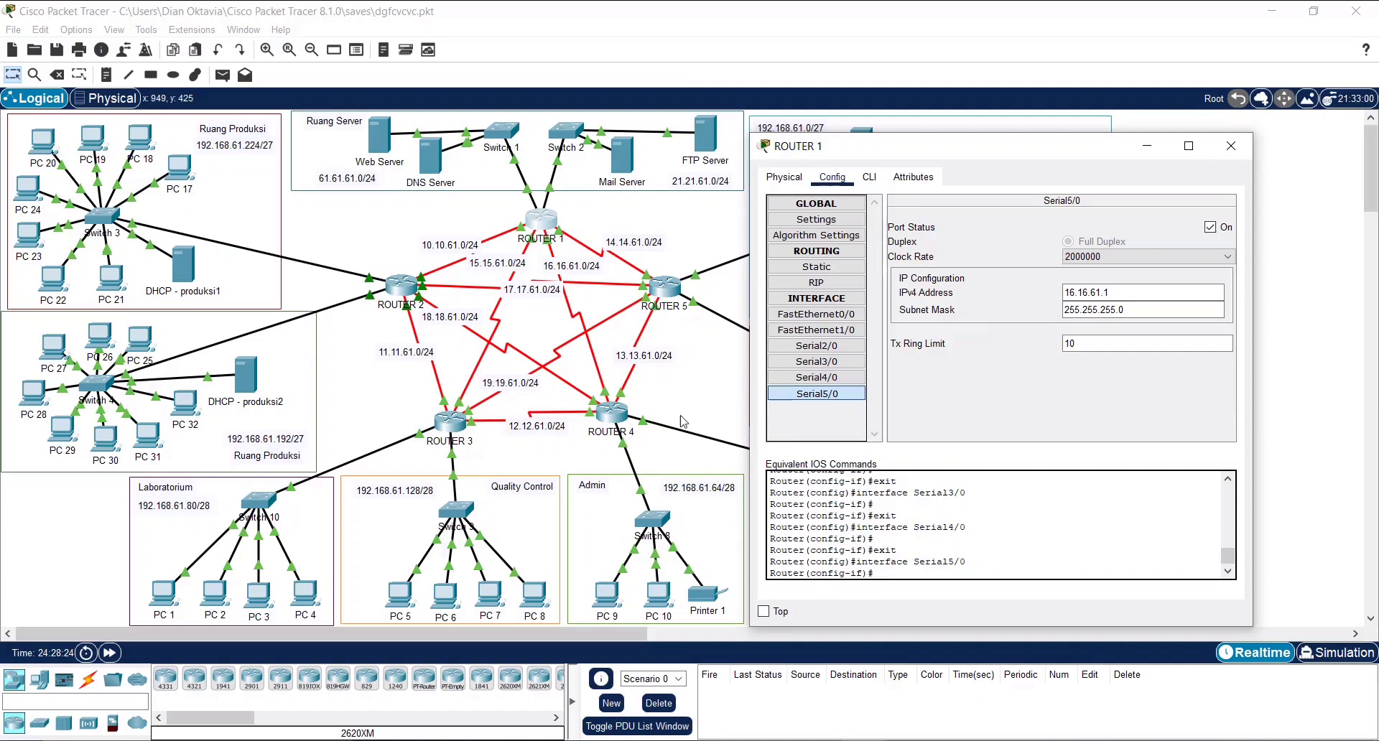
Close ROUTER 1, open ROUTER 2's configuration beside the topology, and check its FastEthernet0/0 and FastEthernet1/0 addresses against the two Ruang Produksi networks
{"action": "left_click", "coordinate": [1232, 156]}
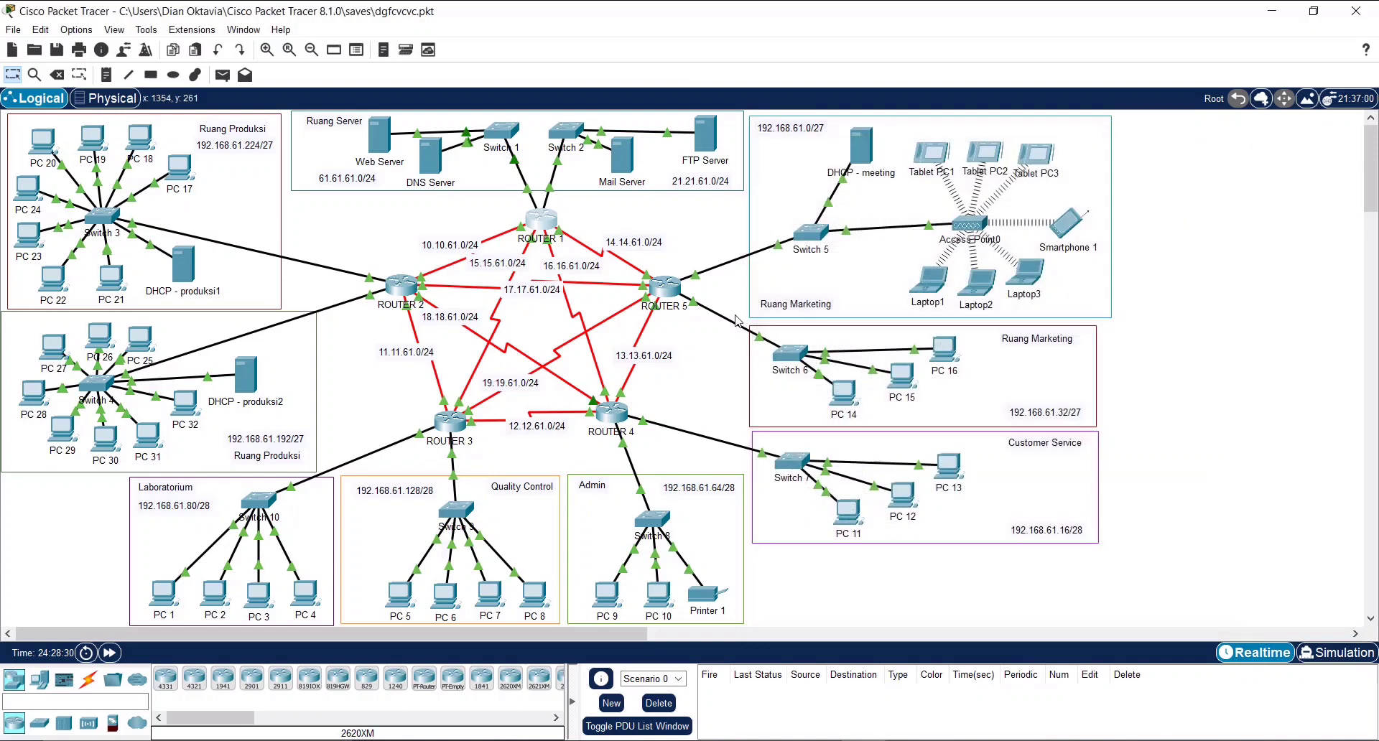
{"action": "left_click", "coordinate": [400, 300]}
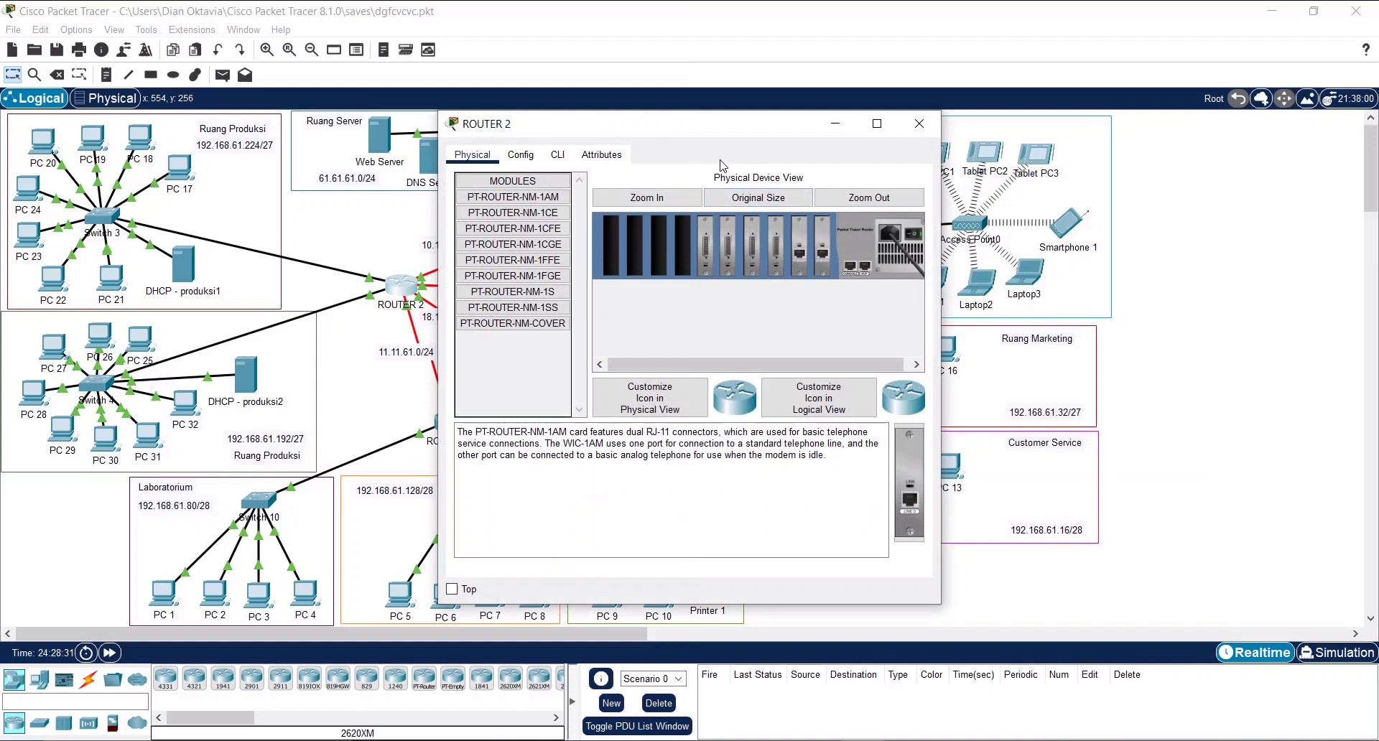
{"action": "left_click_drag", "start_coordinate": [789, 133], "coordinate": [1248, 221]}
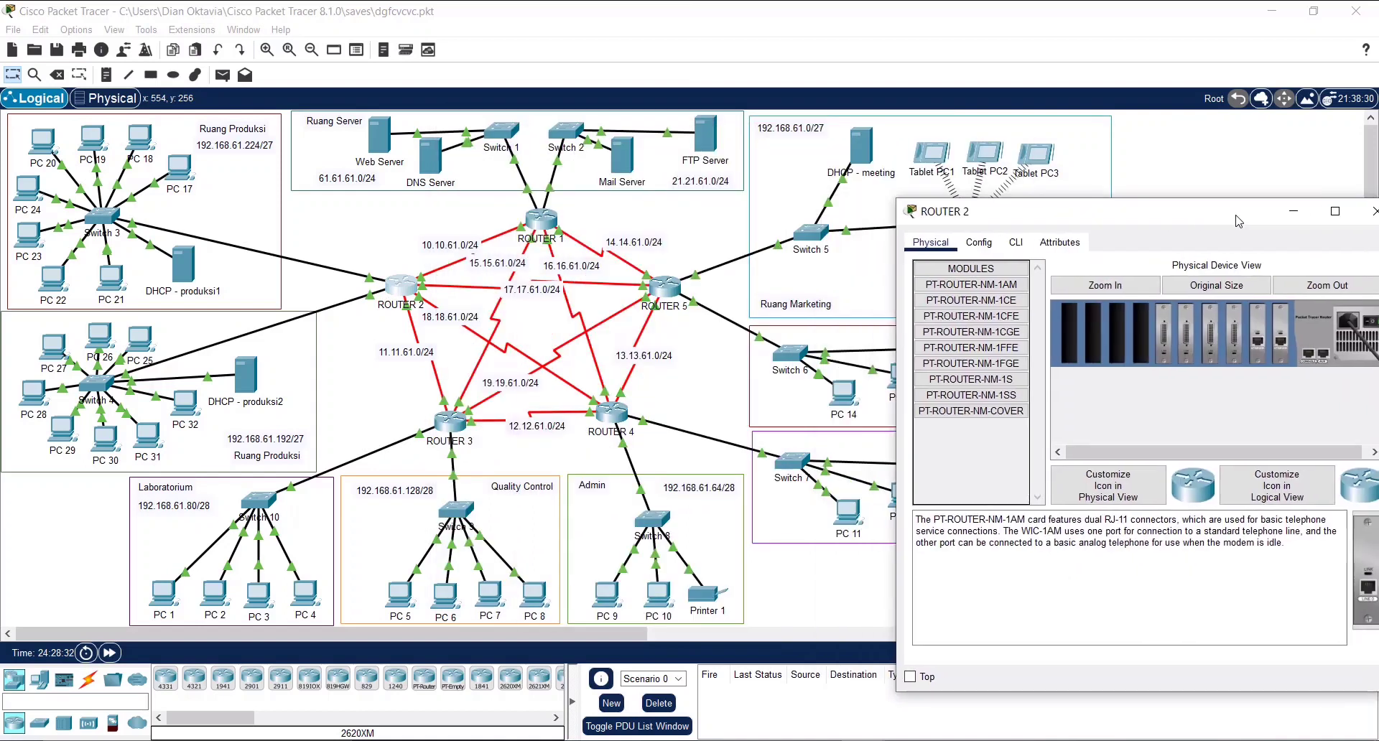
{"action": "left_click", "coordinate": [978, 242]}
{"action": "left_click", "coordinate": [967, 383]}
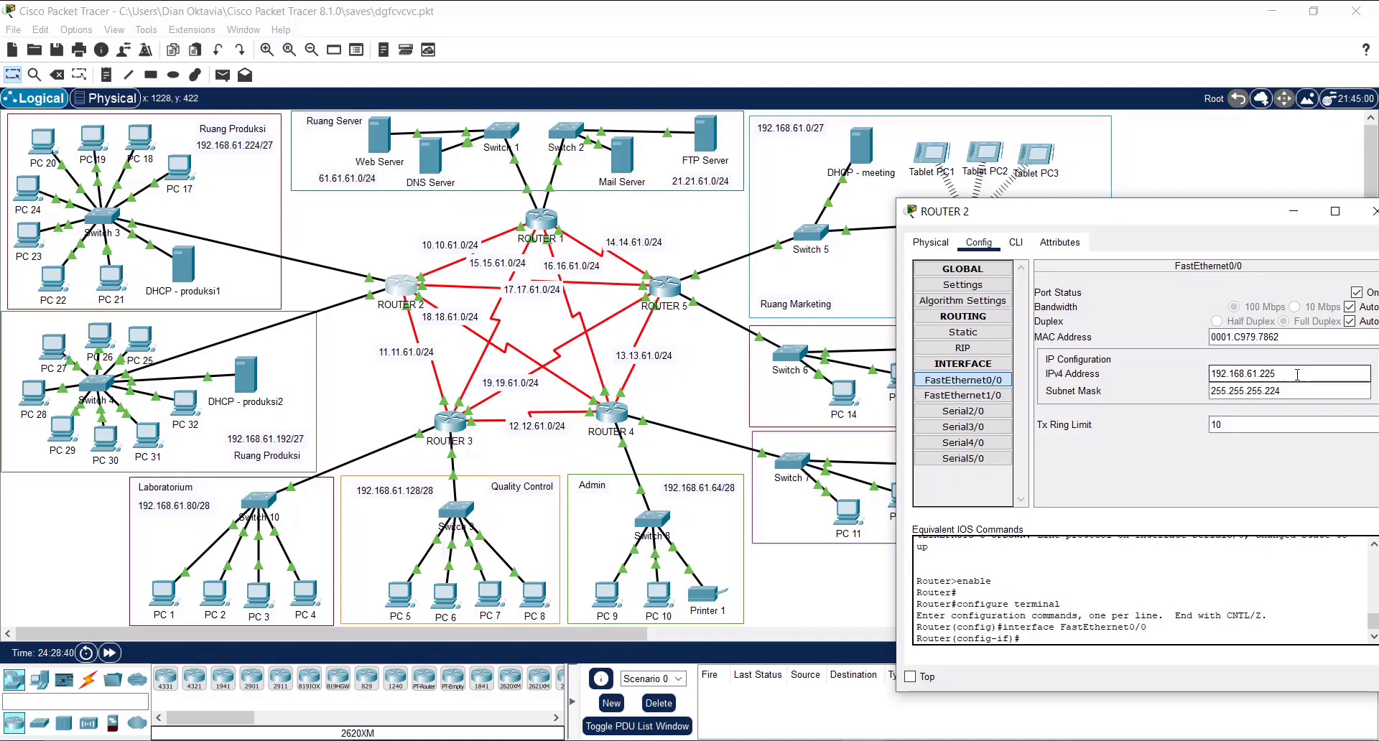
{"action": "left_click", "coordinate": [1137, 397]}
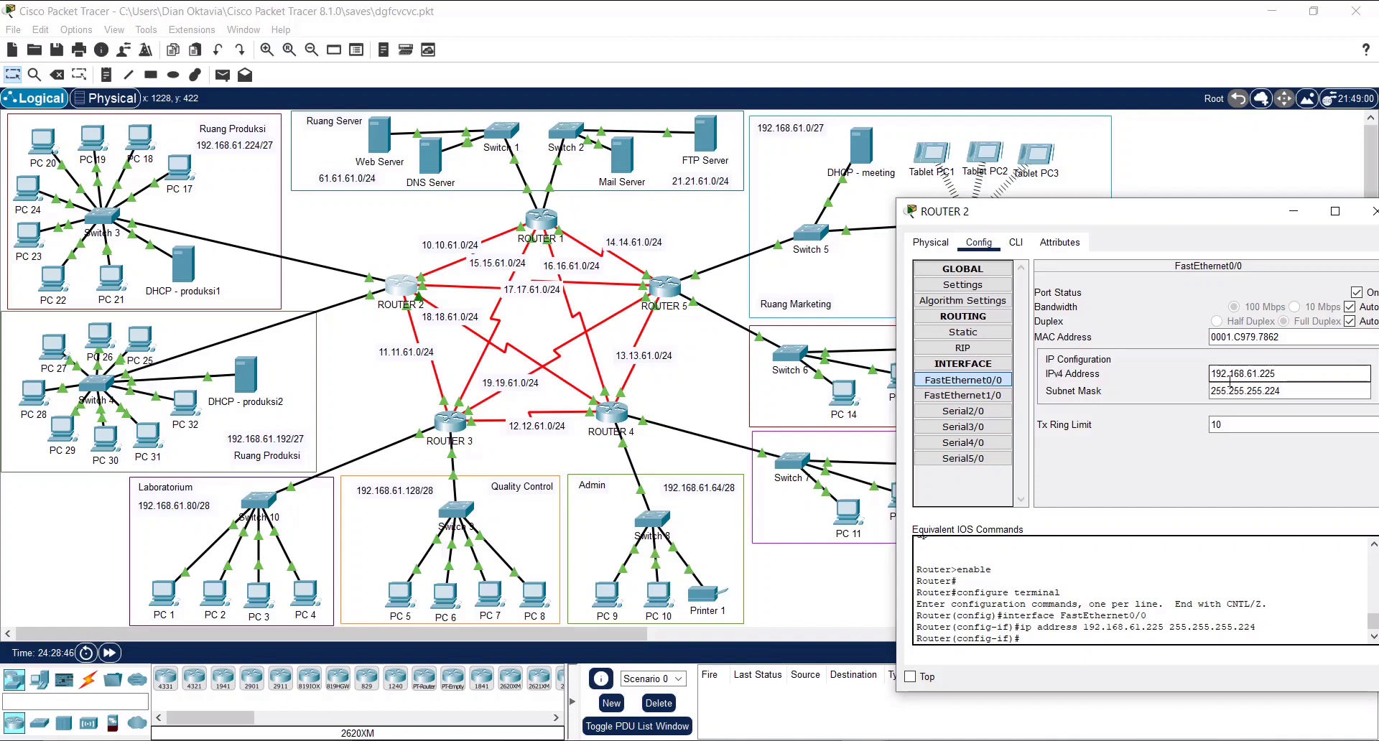
{"action": "left_click", "coordinate": [962, 395]}
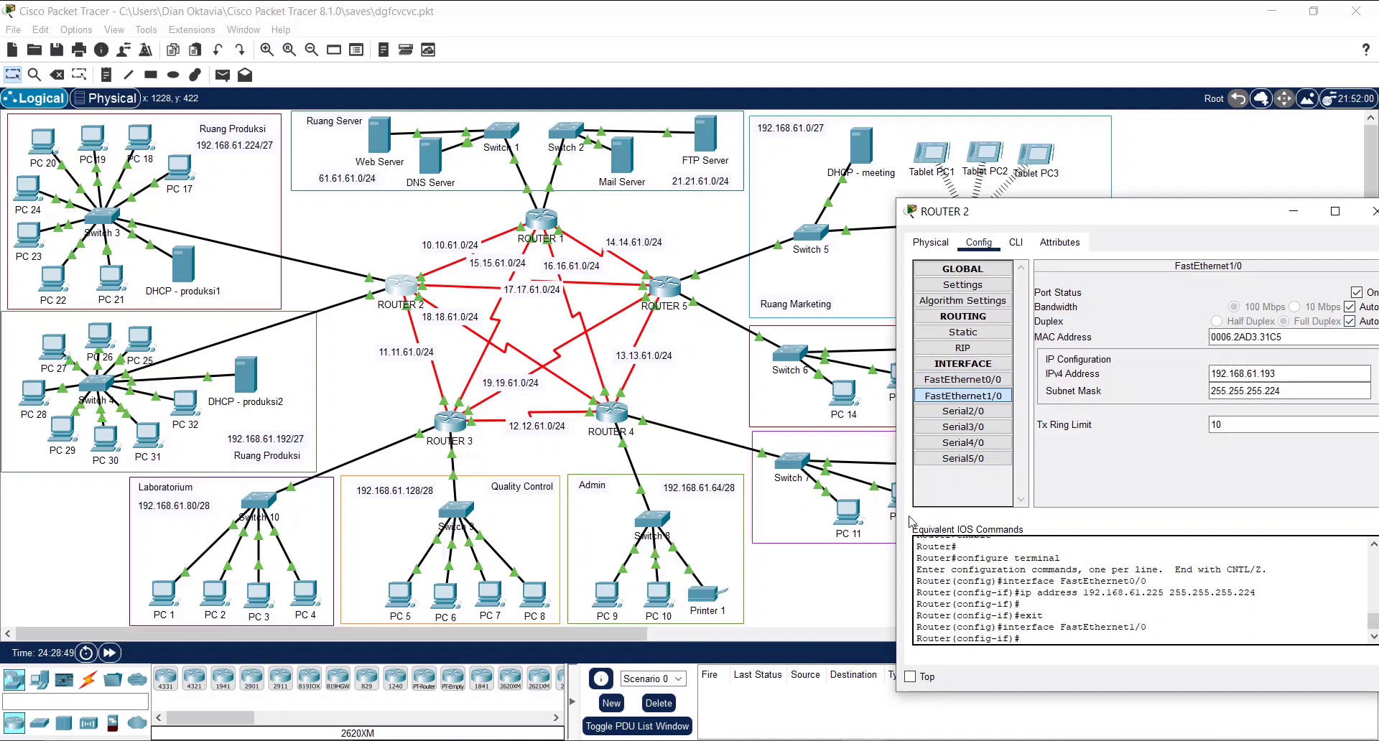
Review the IPv4 addresses and subnet masks of ROUTER 2's Serial2/0 through Serial5/0 interfaces against the router links, and close its window
{"action": "left_click_drag", "start_coordinate": [1248, 215], "coordinate": [1184, 217]}
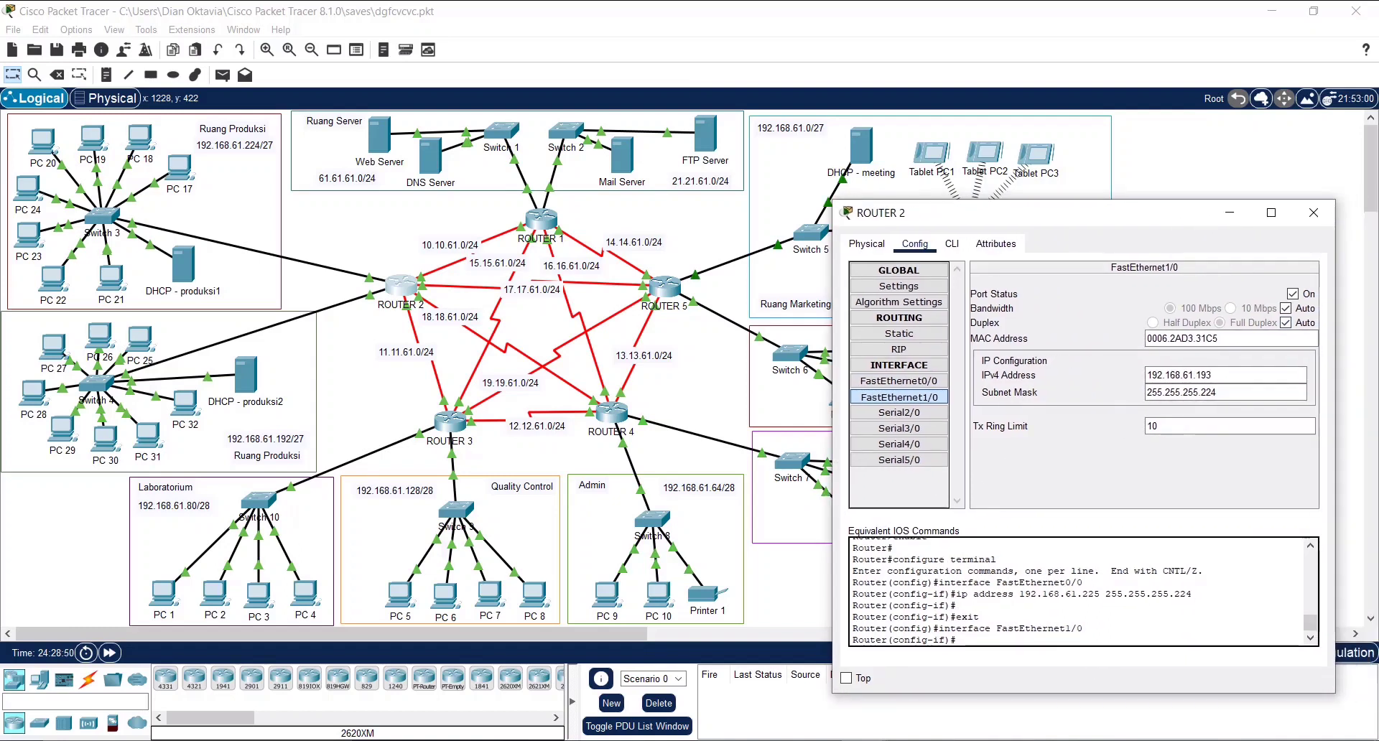
{"action": "left_click", "coordinate": [935, 416]}
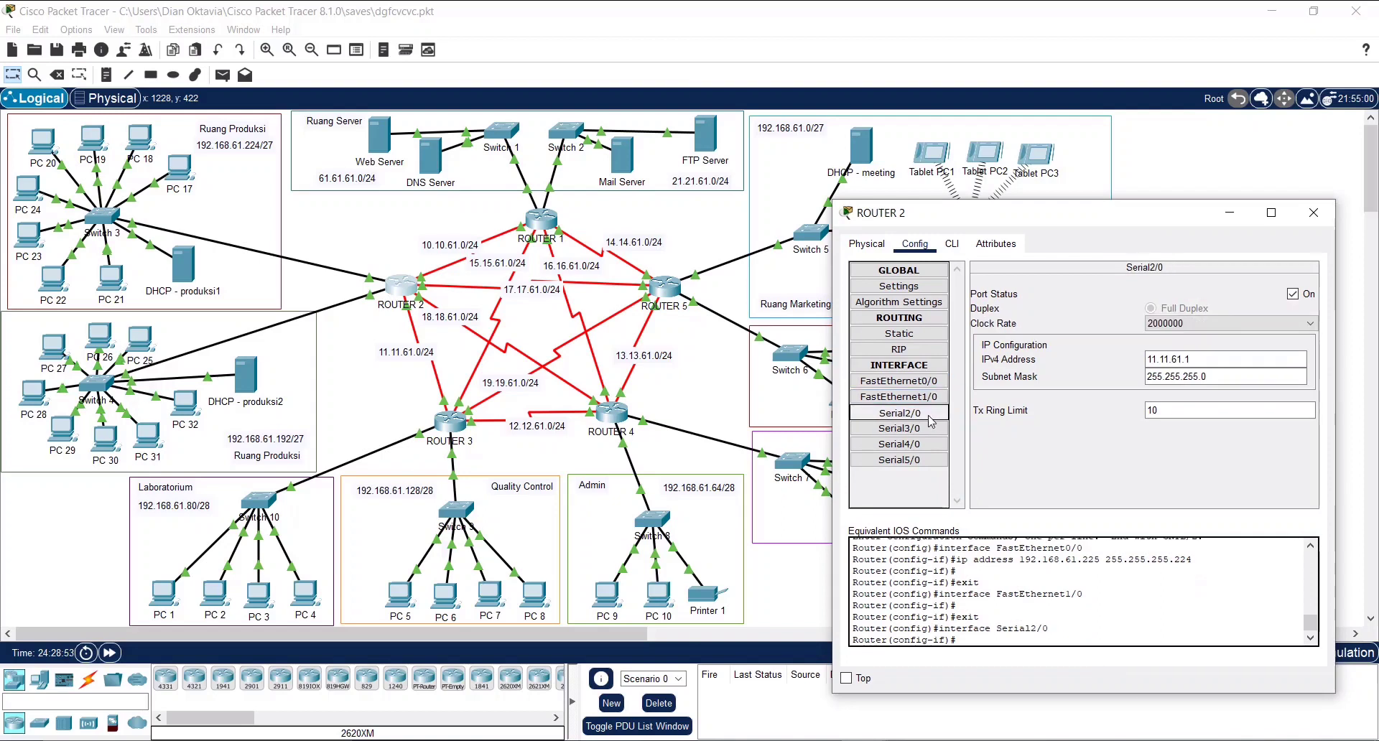
{"action": "left_click", "coordinate": [914, 433]}
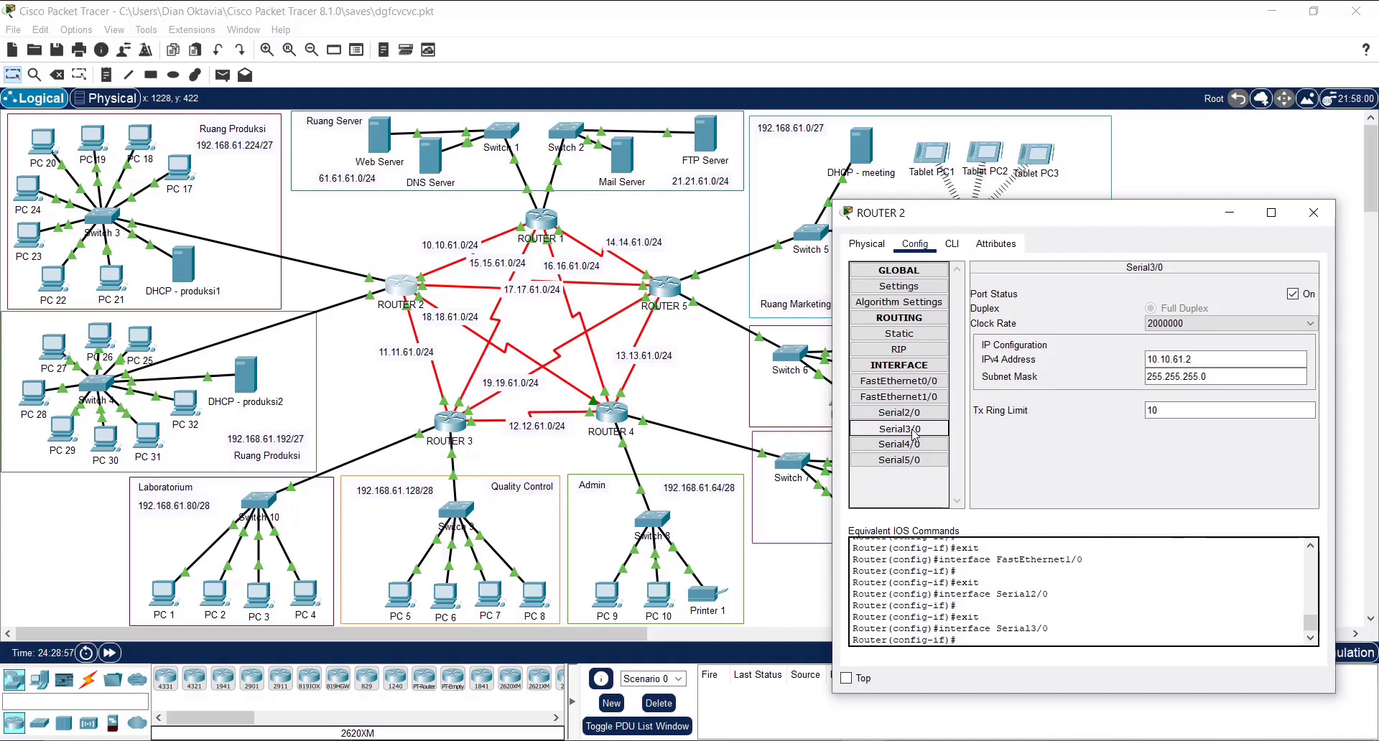
{"action": "left_click", "coordinate": [900, 445]}
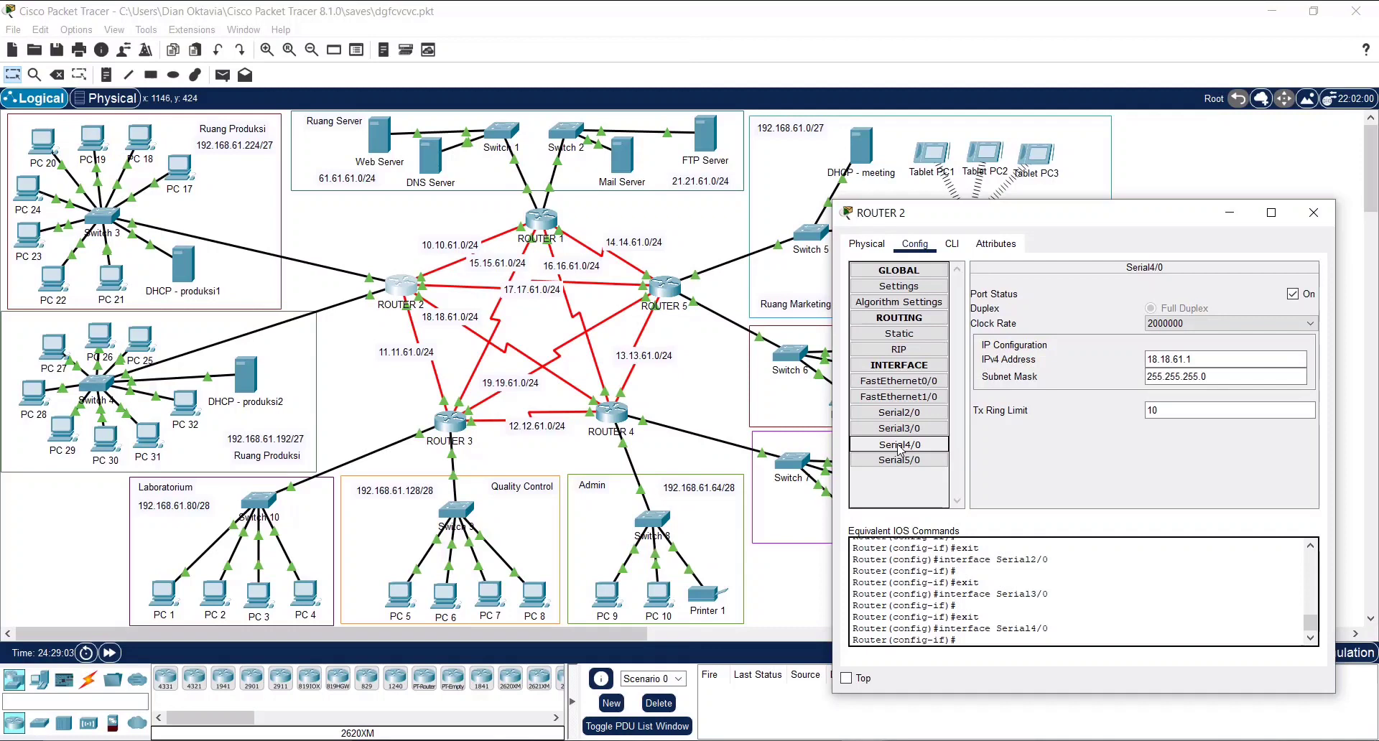
{"action": "left_click", "coordinate": [898, 460]}
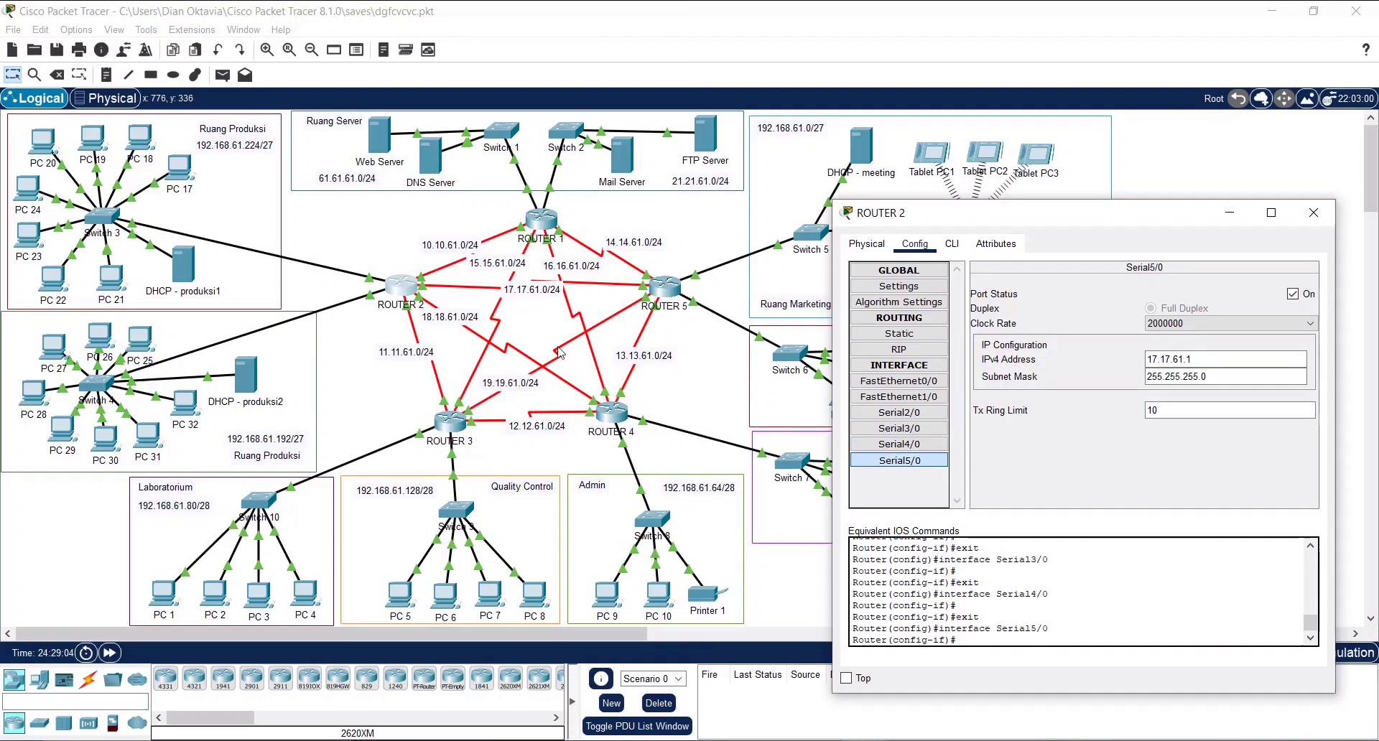
{"action": "left_click", "coordinate": [1313, 212]}
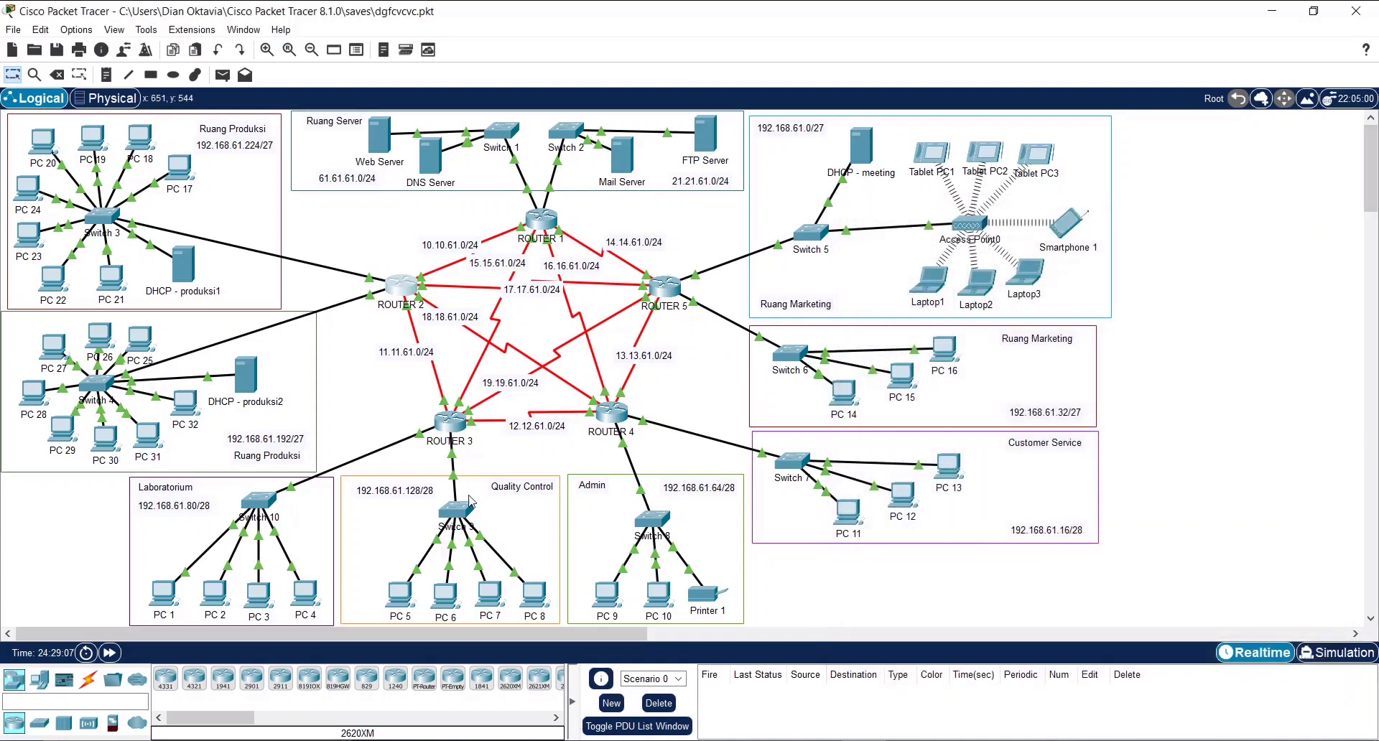
Open ROUTER 3's configuration beside the topology and compare its FastEthernet0/0 and FastEthernet1/0 addresses with the Laboratorium and Quality Control networks
{"action": "left_click", "coordinate": [451, 422]}
{"action": "left_click_drag", "start_coordinate": [775, 131], "coordinate": [1055, 122]}
{"action": "left_click", "coordinate": [828, 147]}
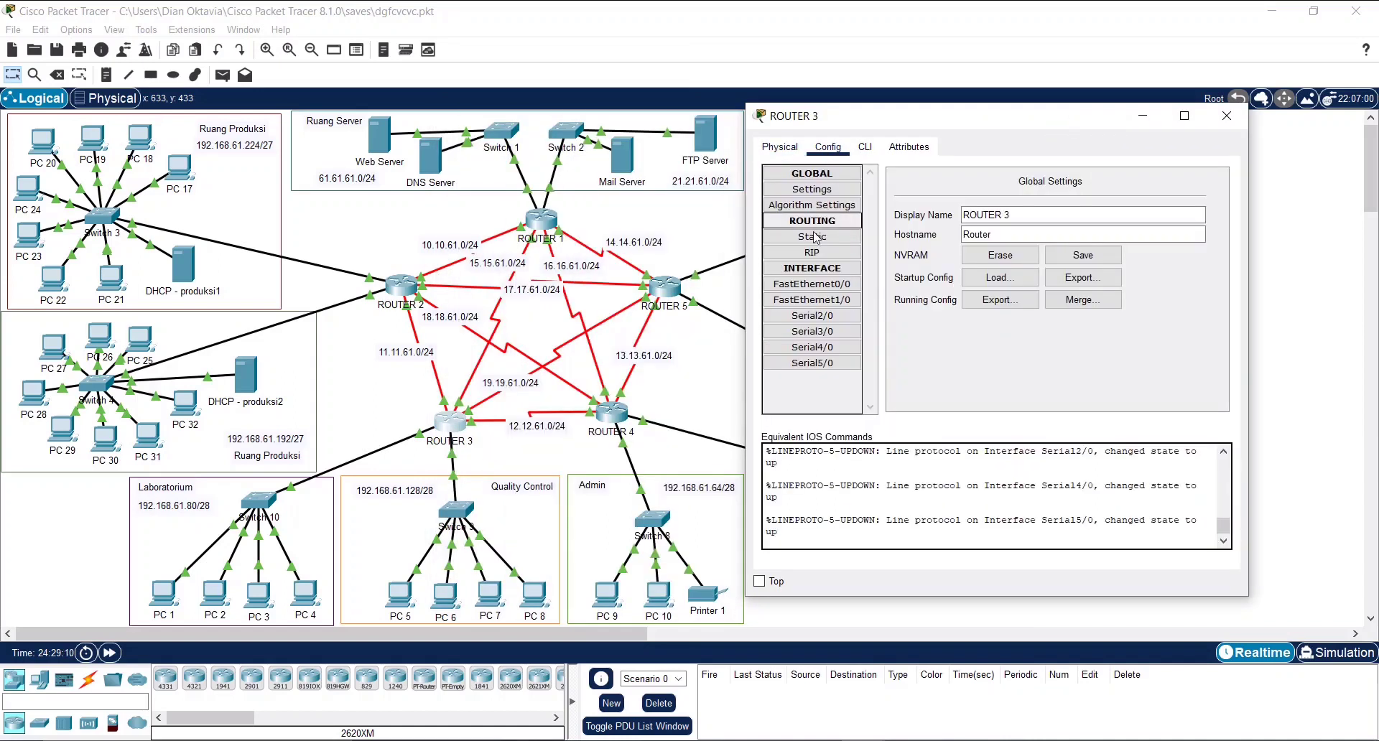
{"action": "left_click", "coordinate": [808, 285]}
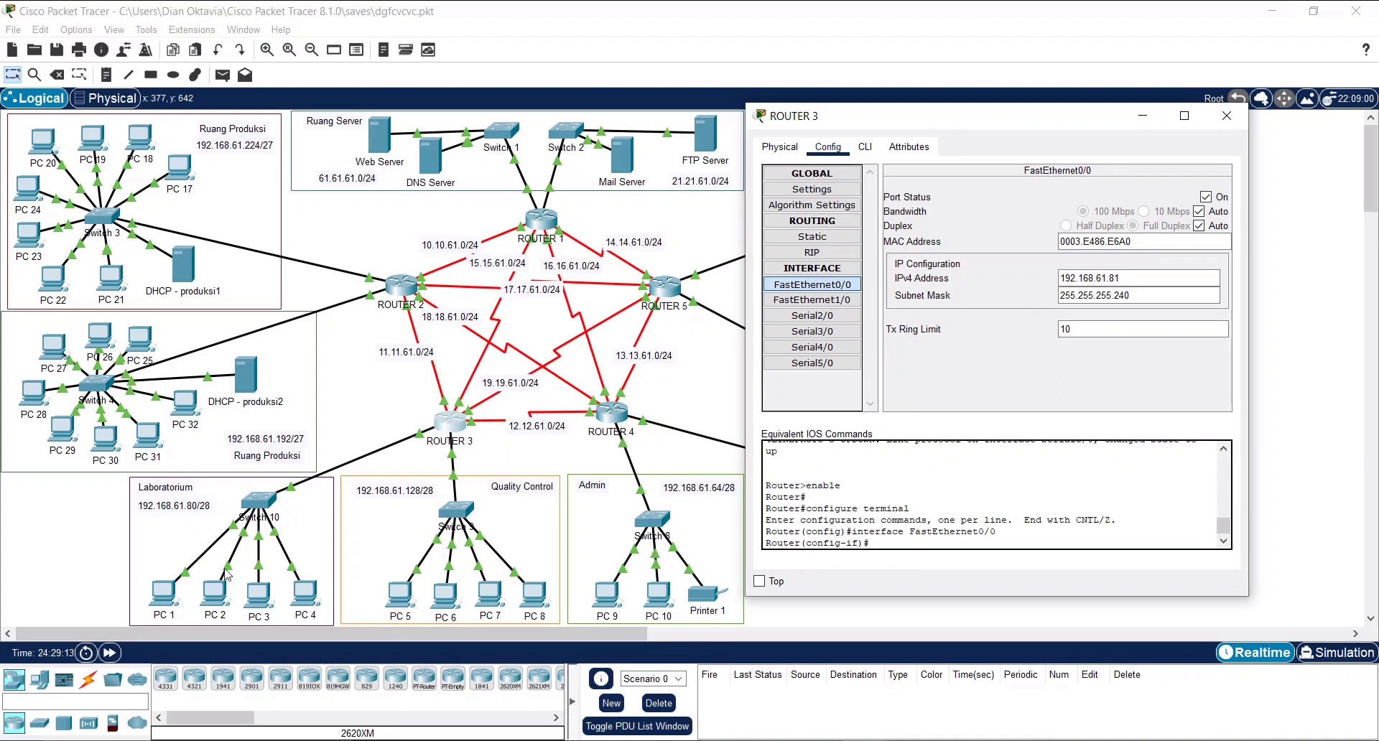
{"action": "left_click", "coordinate": [812, 300]}
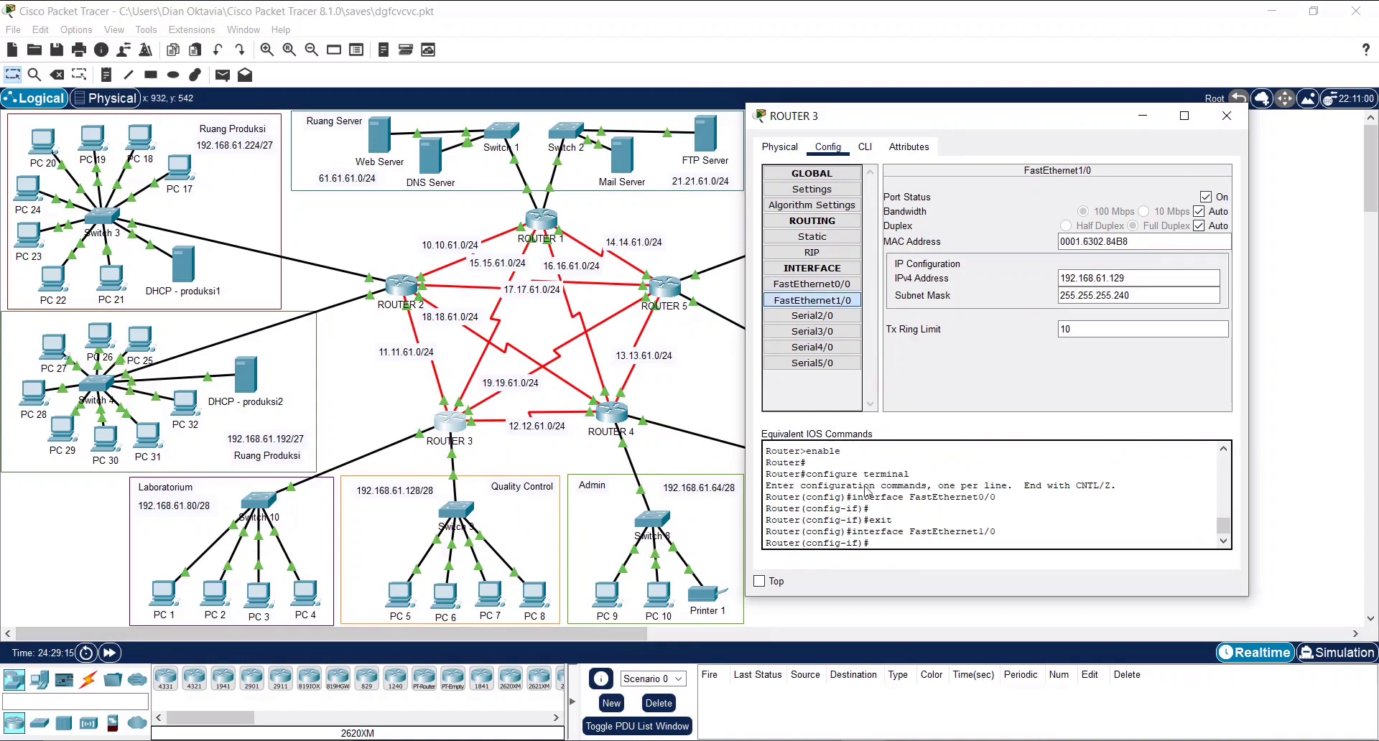
{"action": "left_click", "coordinate": [1138, 281]}
{"action": "left_click_drag", "start_coordinate": [1138, 283], "coordinate": [987, 316]}
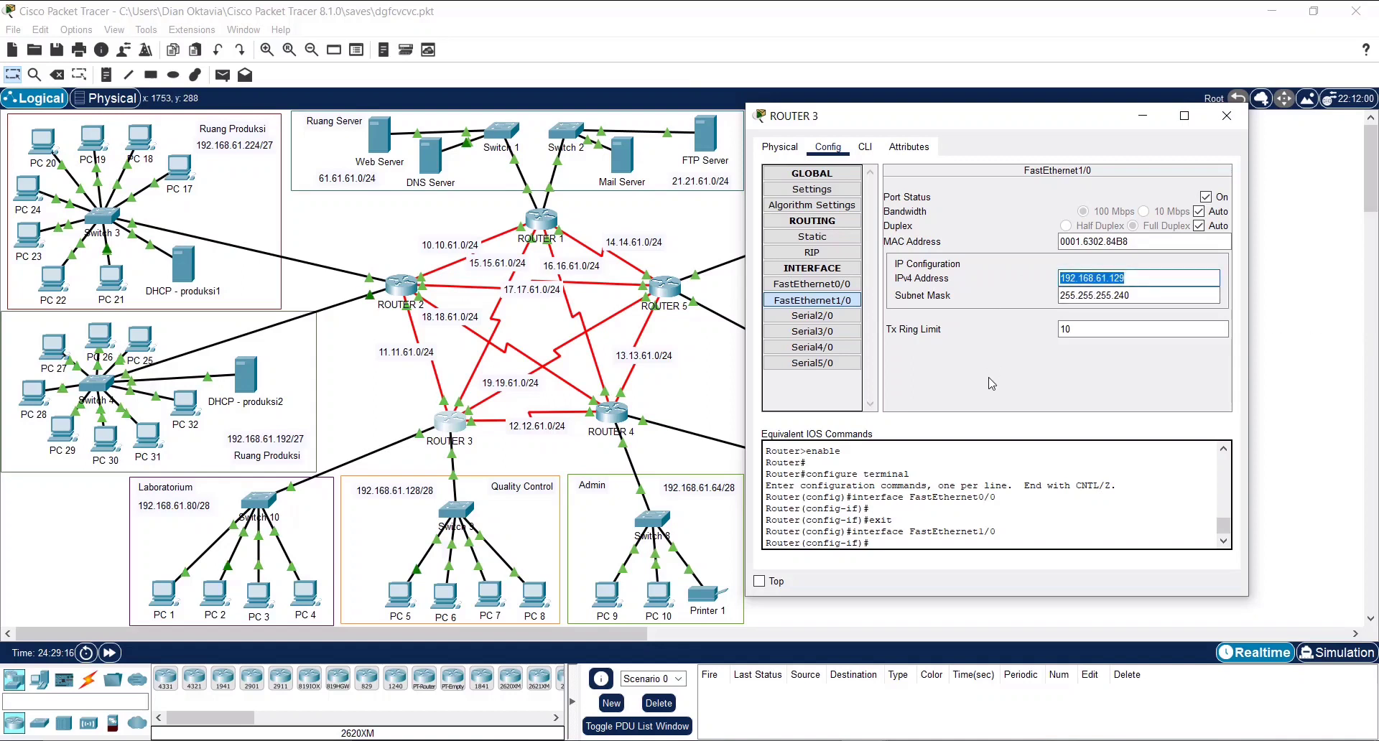
{"action": "left_click", "coordinate": [919, 492]}
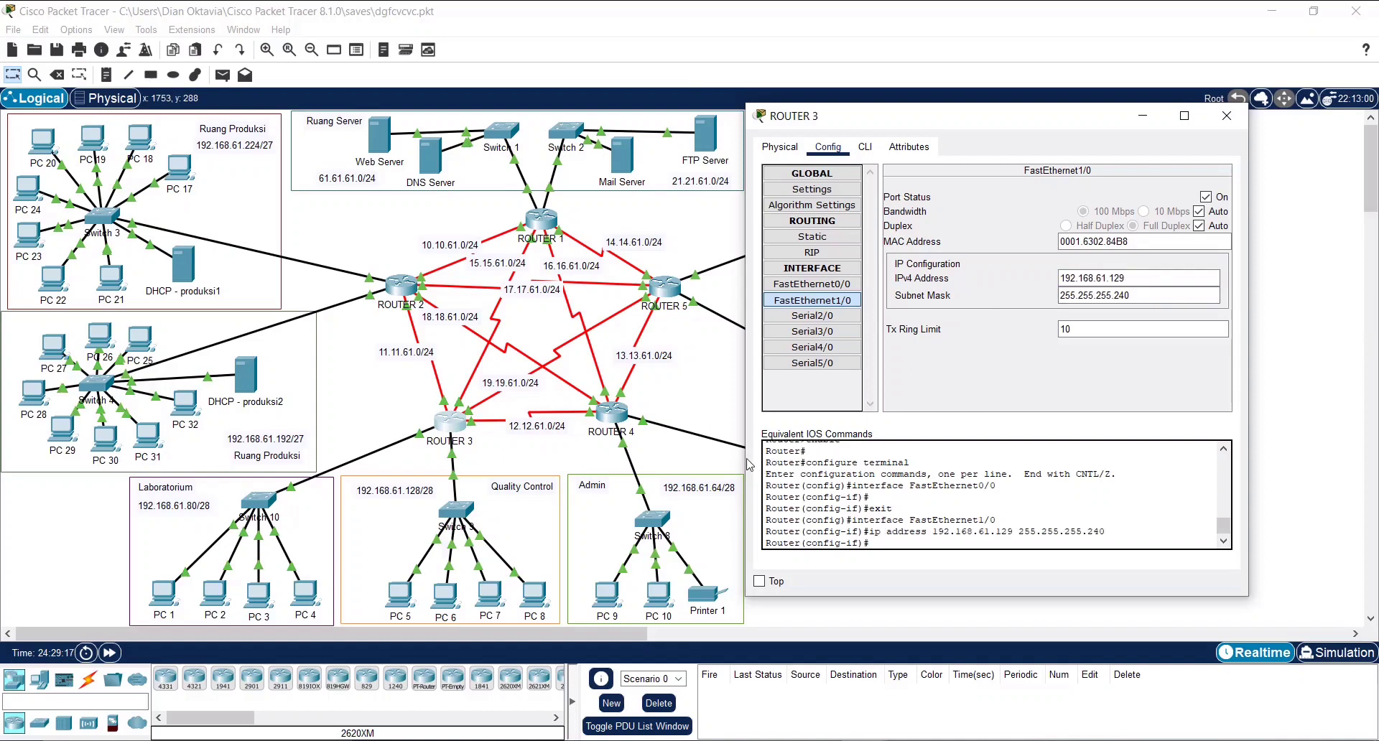
Check the IPv4 settings of ROUTER 3's Serial2/0 through Serial5/0 interfaces against the labelled router links, and close its window
{"action": "left_click", "coordinate": [848, 317]}
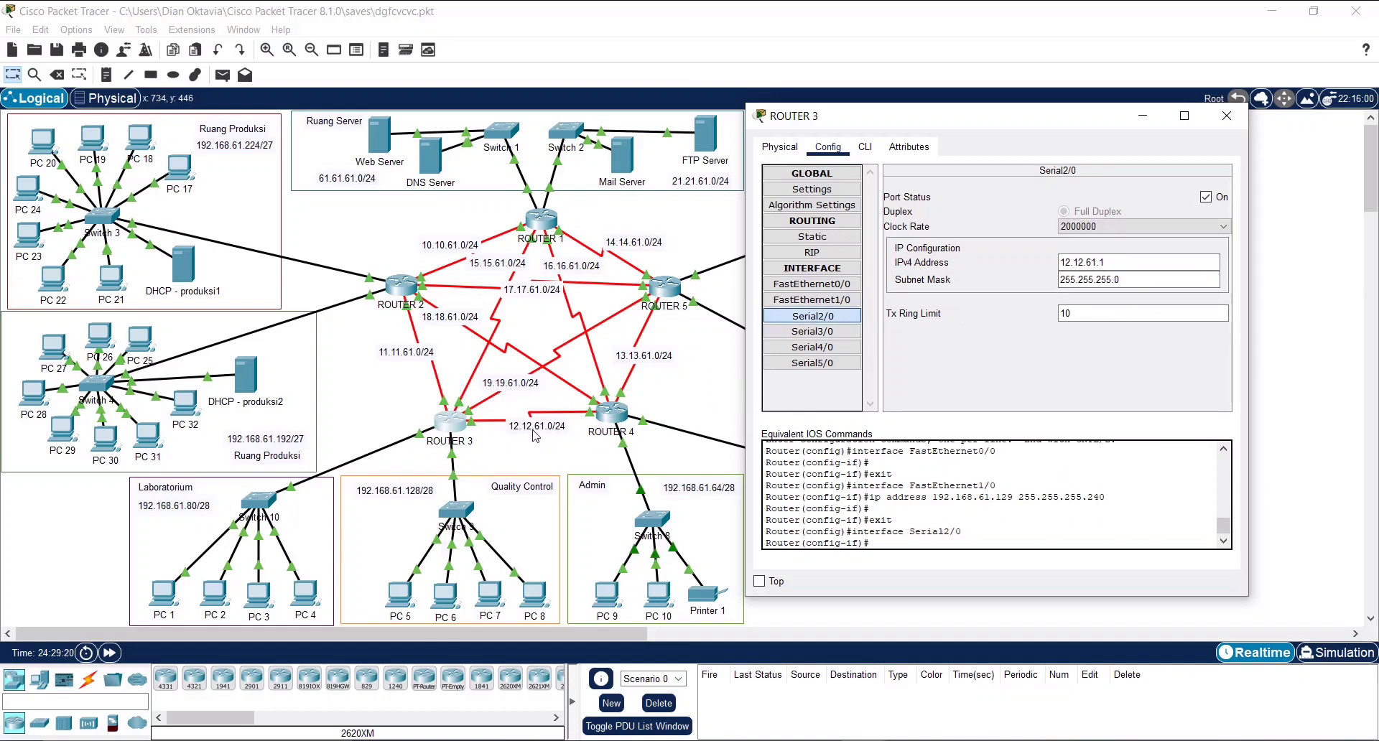
{"action": "left_click", "coordinate": [806, 330]}
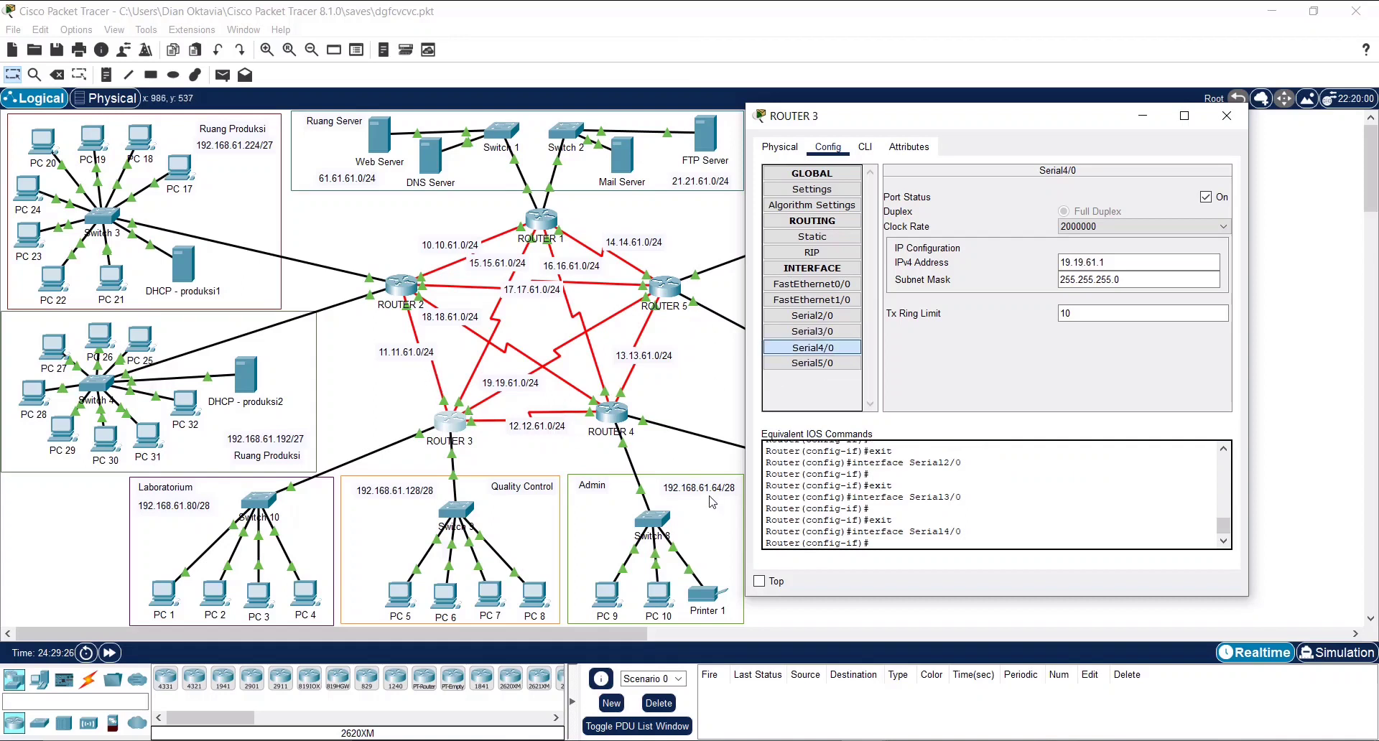
{"action": "left_click", "coordinate": [823, 365]}
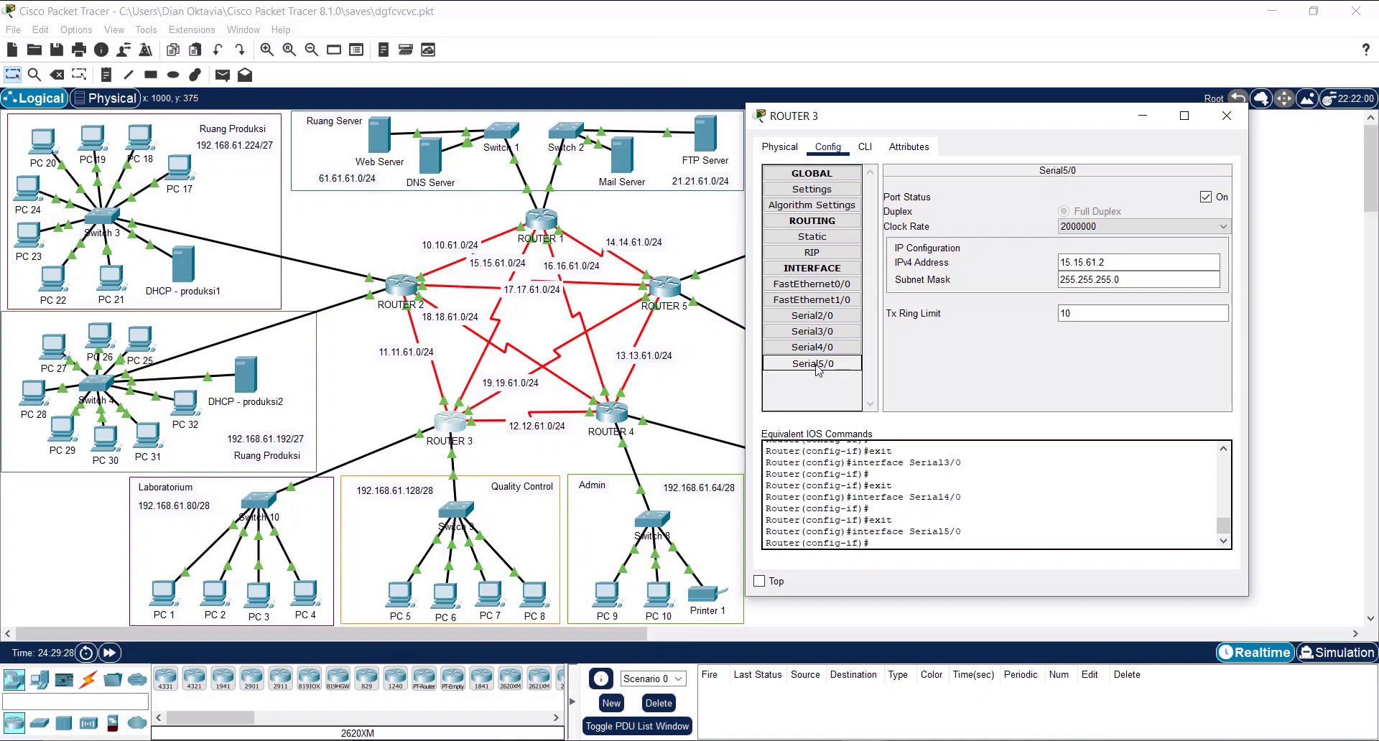
{"action": "left_click", "coordinate": [1227, 115]}
Open ROUTER 4's configuration beside the topology and check its FastEthernet0/0 and FastEthernet1/0 addresses for the Admin and Customer Service networks
{"action": "left_click", "coordinate": [612, 413]}
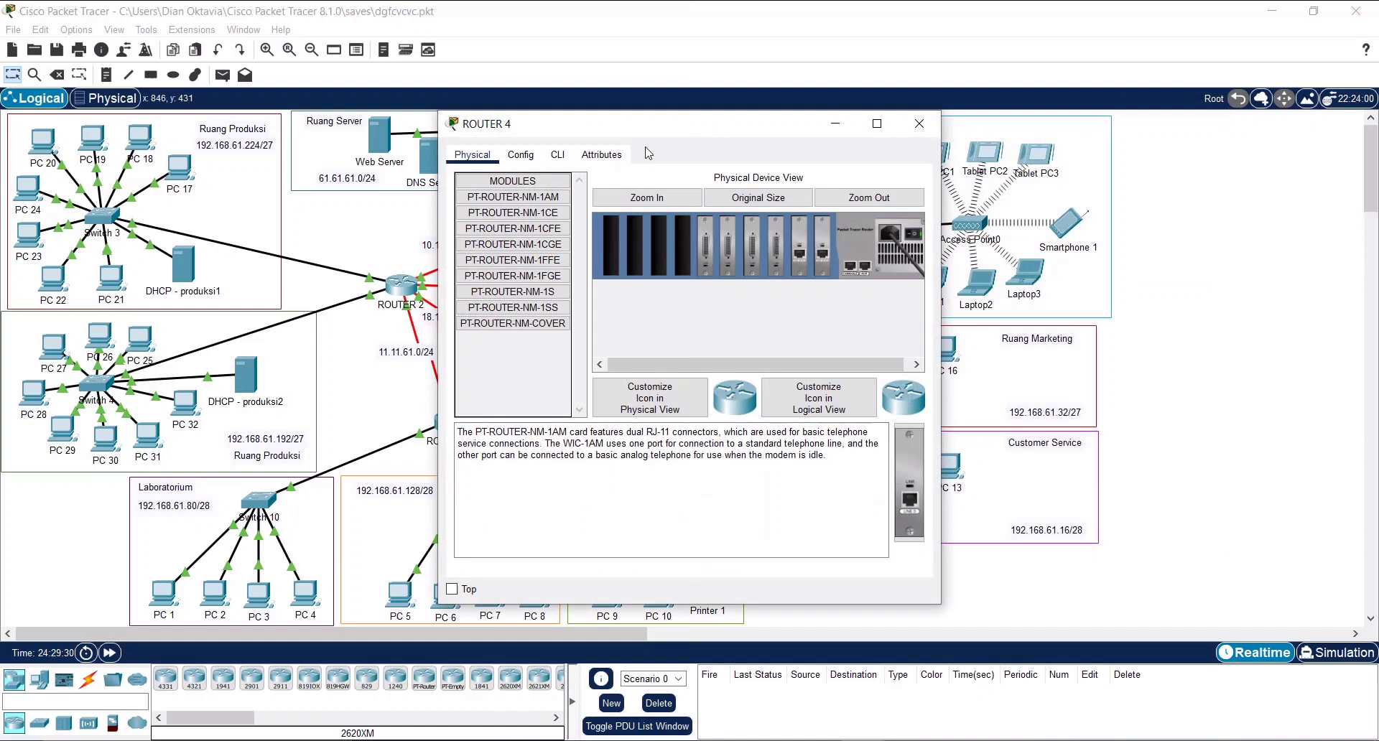
{"action": "left_click_drag", "start_coordinate": [839, 122], "coordinate": [1179, 96]}
{"action": "left_click", "coordinate": [866, 127]}
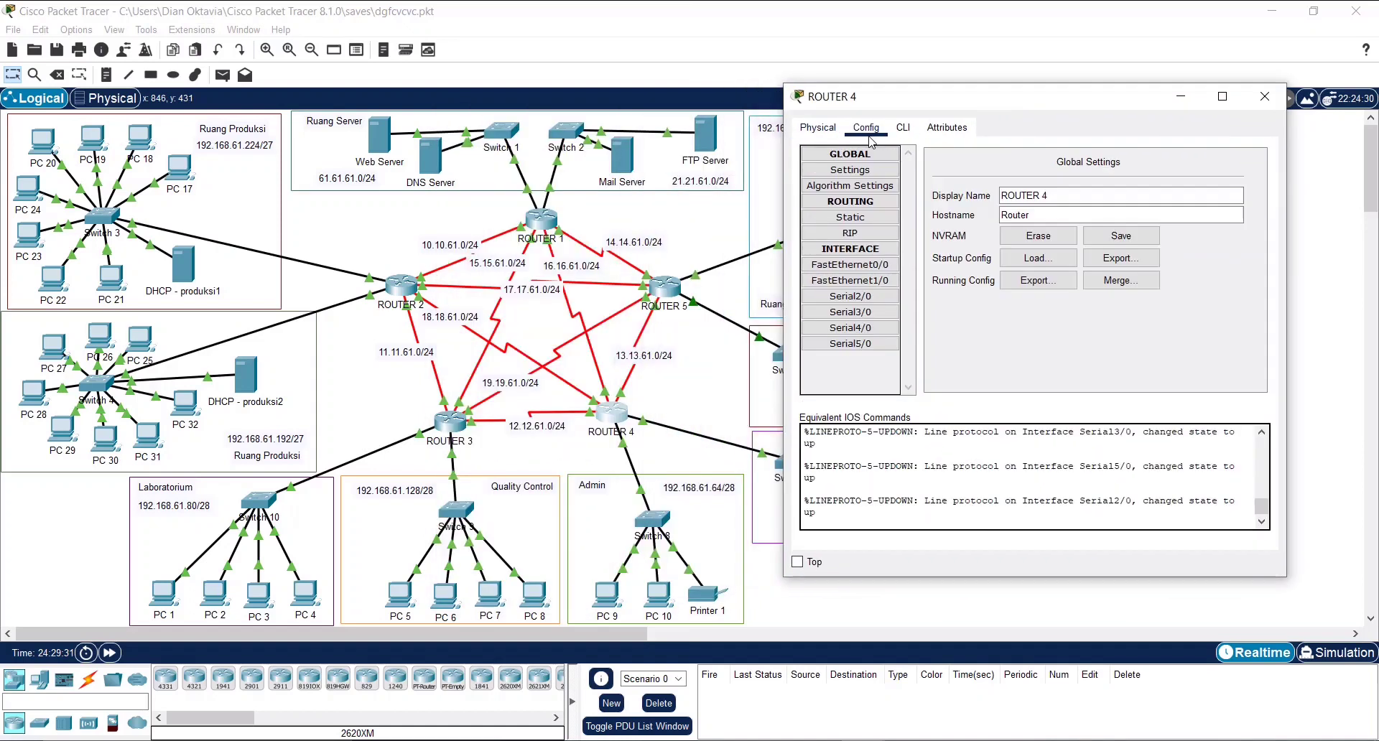
{"action": "left_click", "coordinate": [883, 267]}
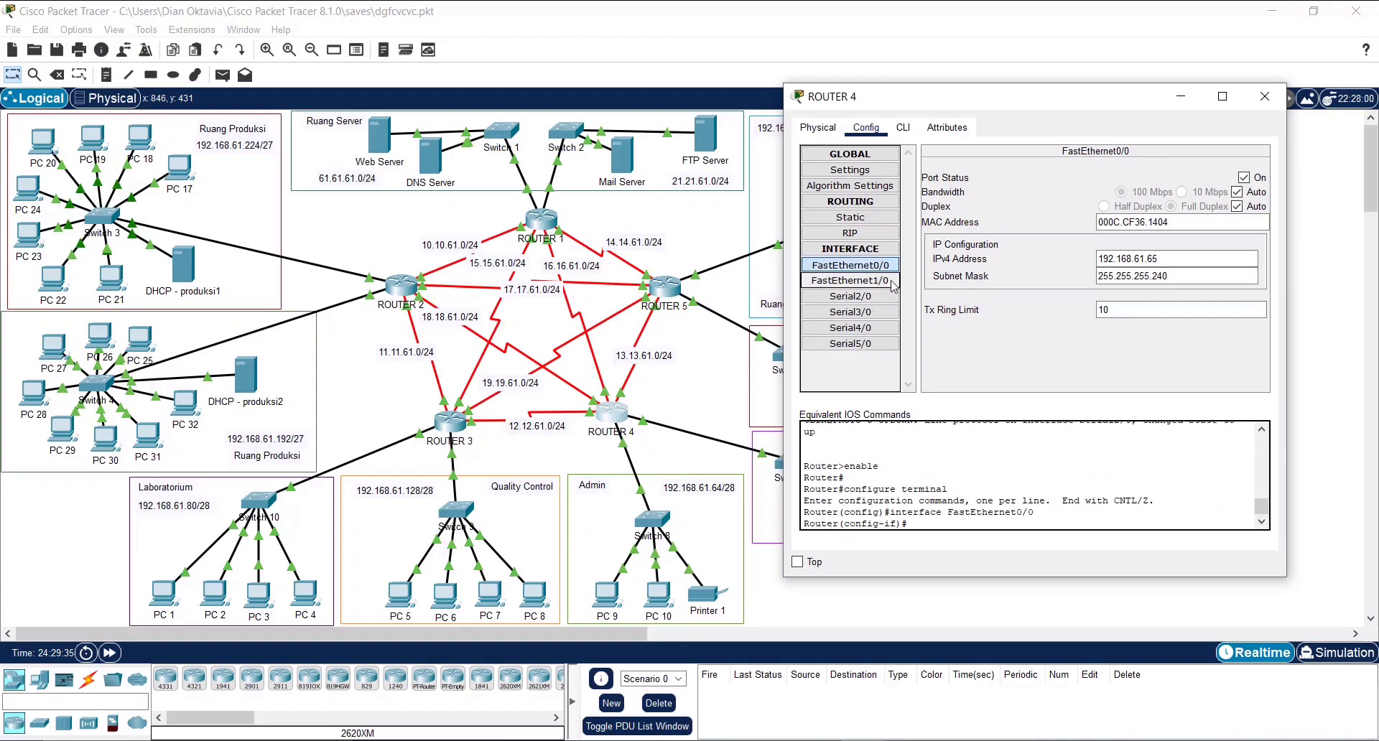
{"action": "left_click", "coordinate": [886, 280]}
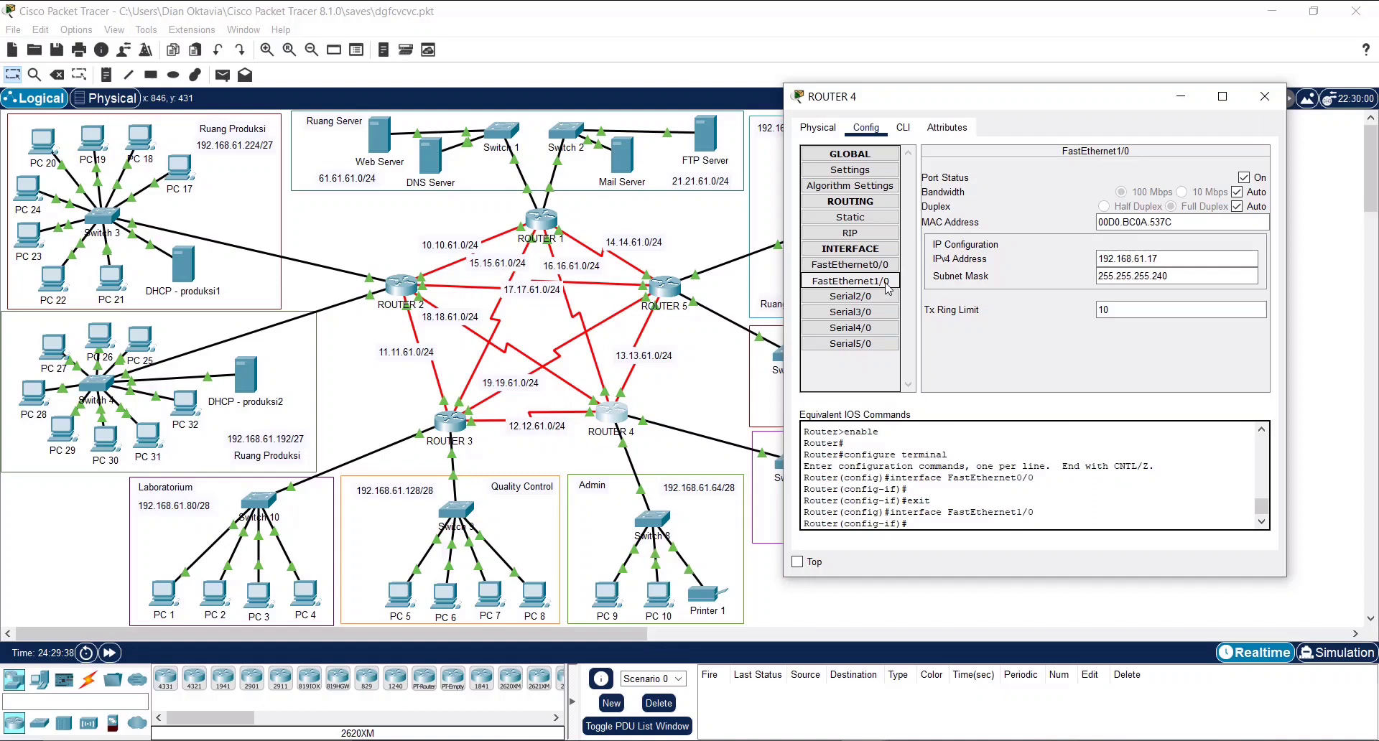
Review the IPv4 addresses and subnet masks of ROUTER 4's Serial2/0, Serial3/0, Serial4/0 and Serial5/0 interfaces, and close its window
{"action": "left_click", "coordinate": [884, 295]}
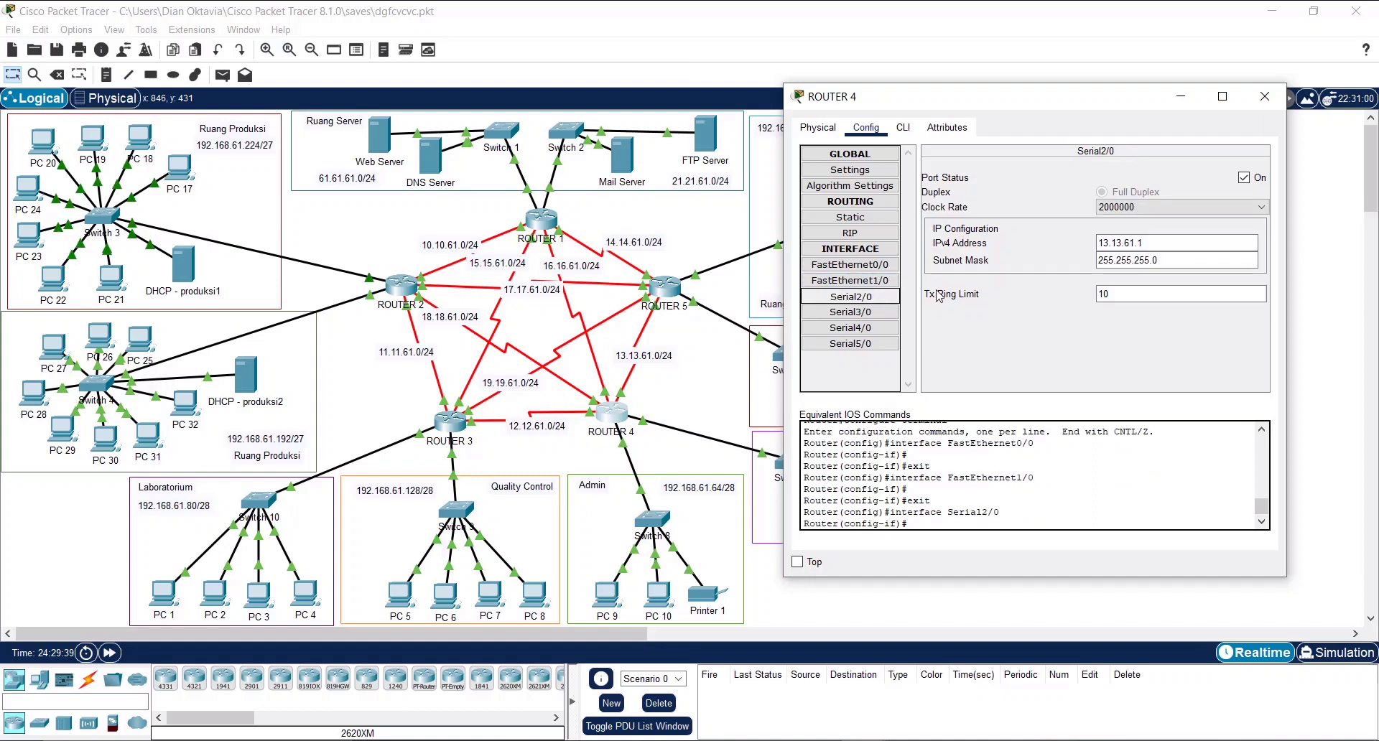
{"action": "left_click", "coordinate": [1107, 257]}
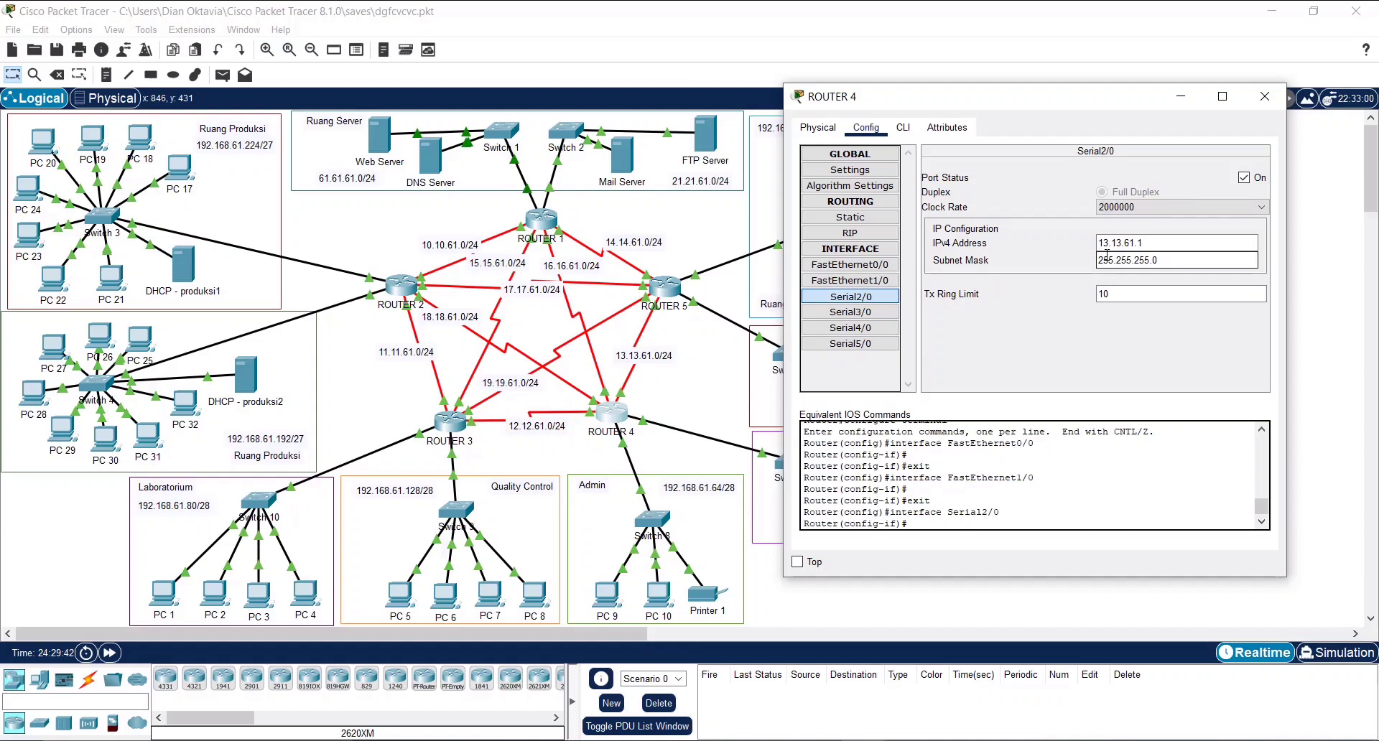
{"action": "left_click", "coordinate": [853, 313]}
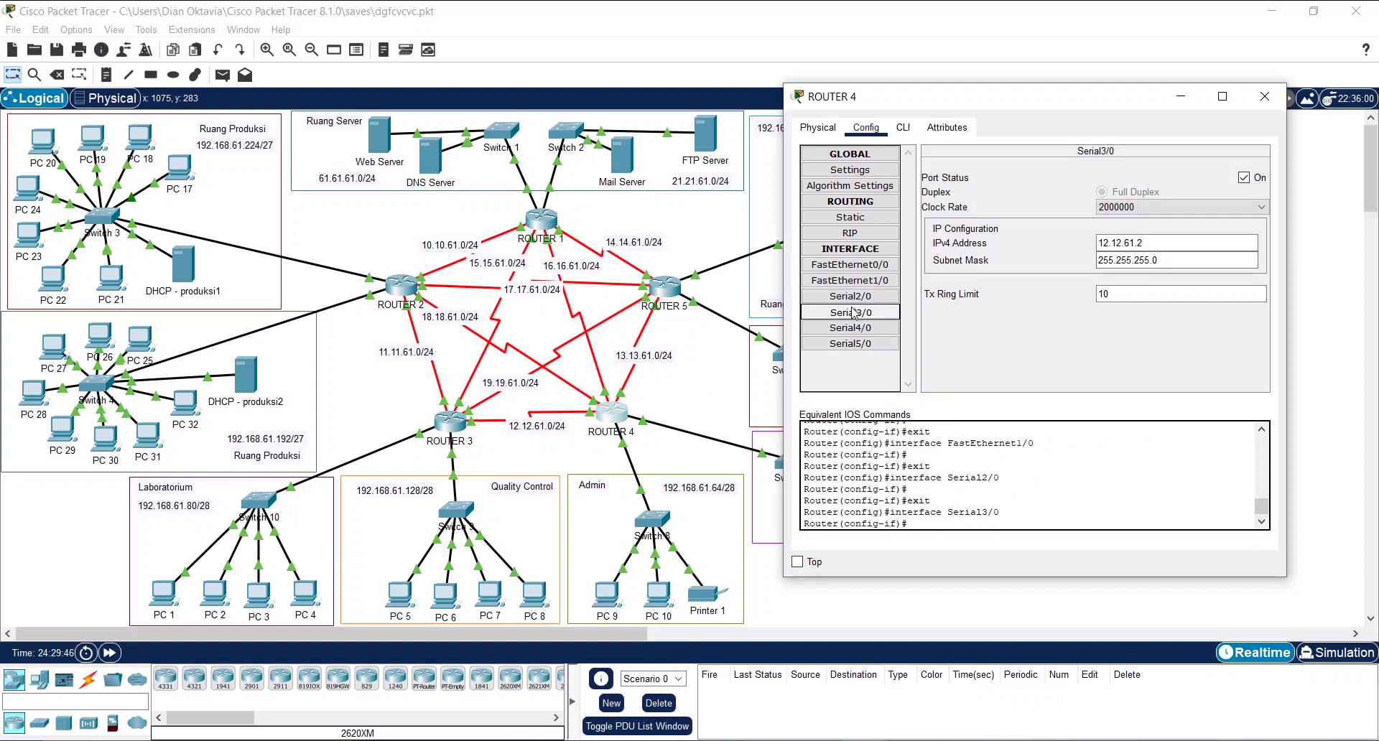
{"action": "left_click", "coordinate": [841, 328]}
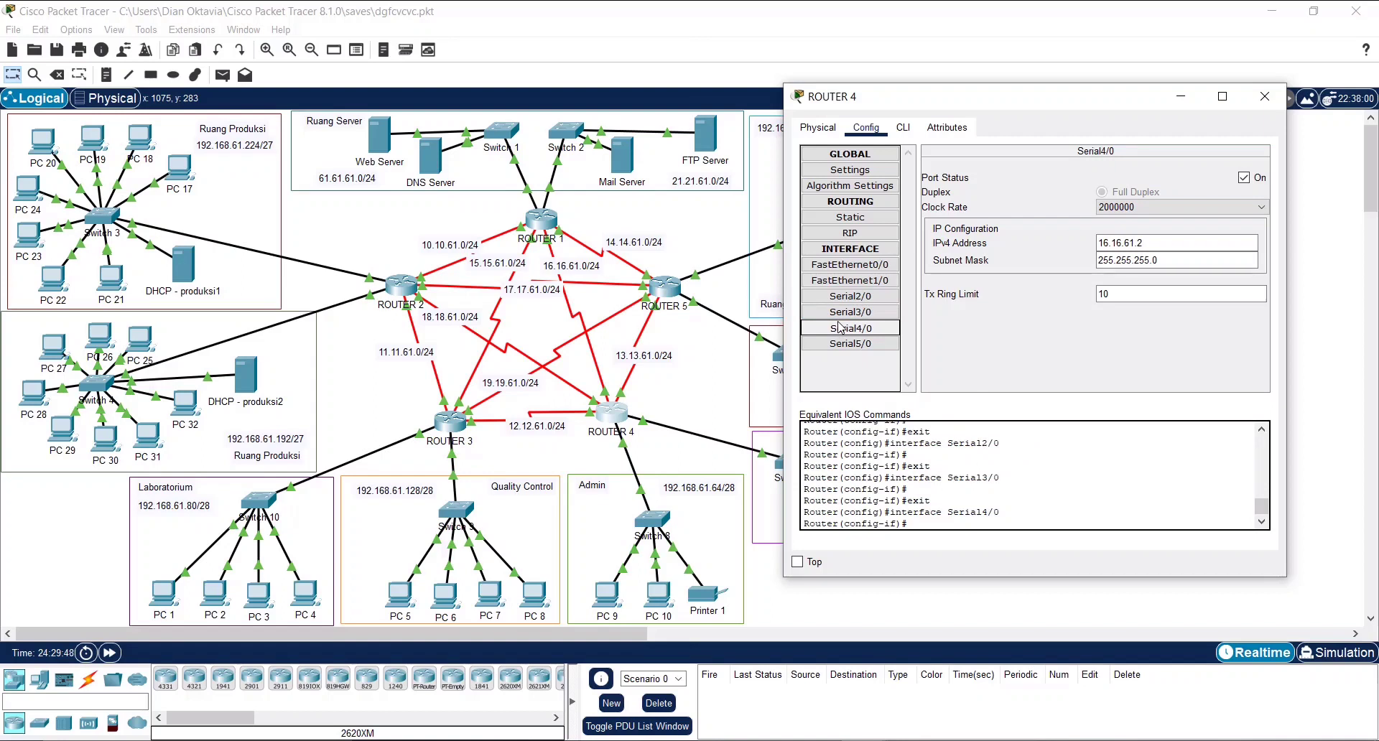
{"action": "left_click", "coordinate": [851, 343]}
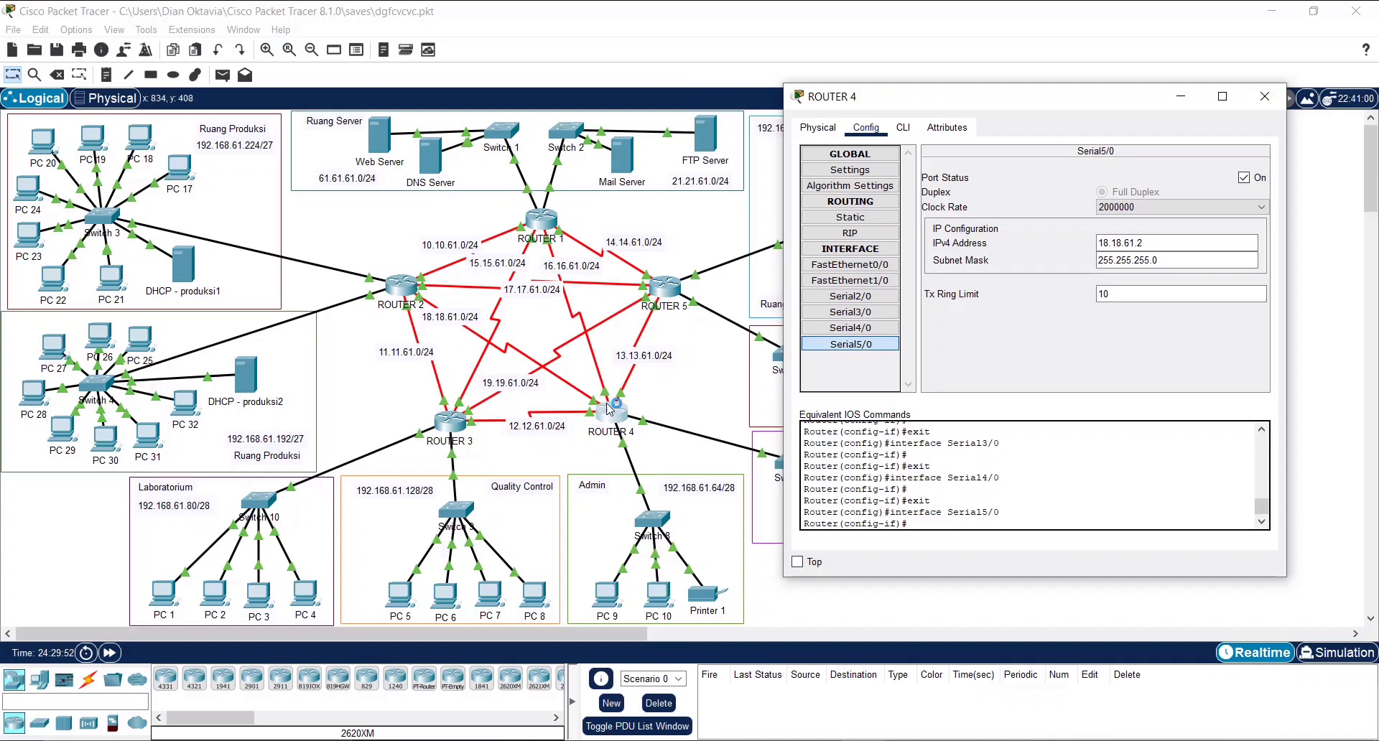
{"action": "left_click", "coordinate": [1260, 102]}
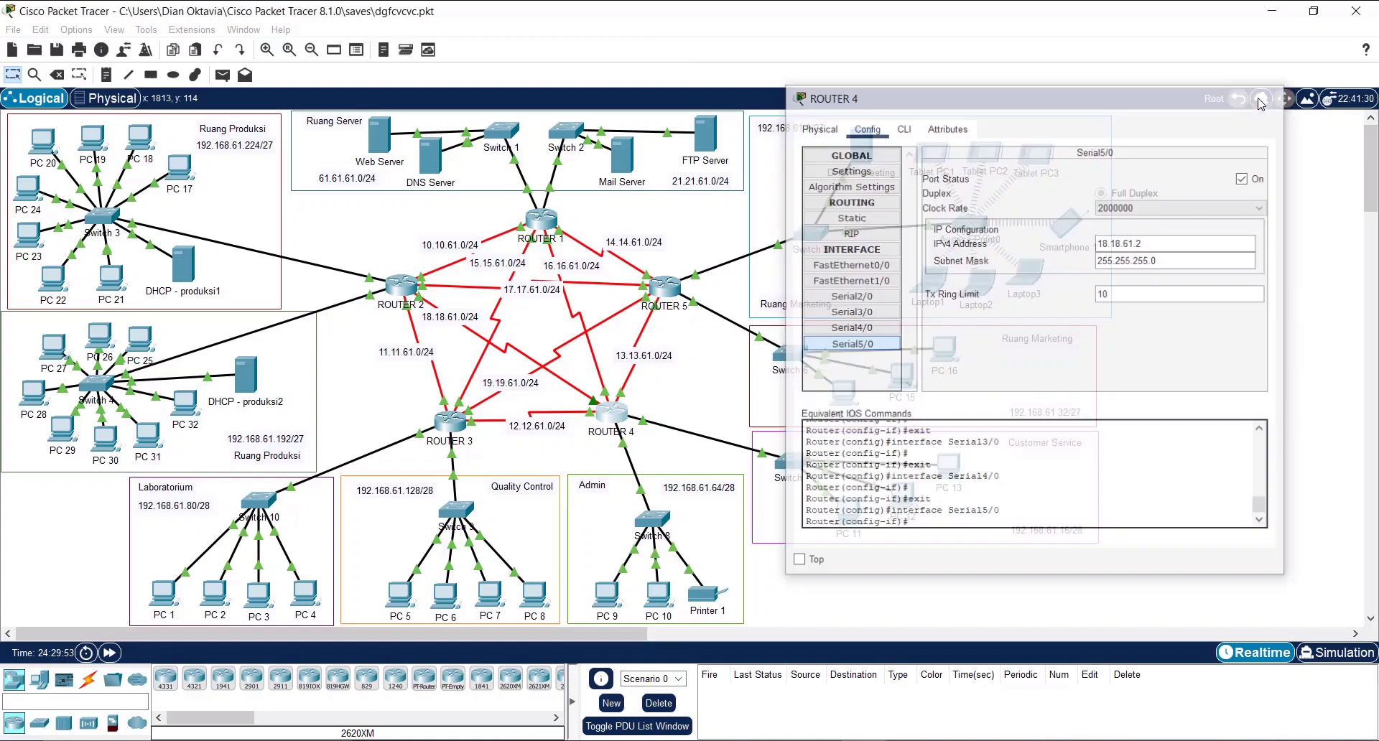
Open ROUTER 5's configuration and compare its FastEthernet0/0 and FastEthernet1/0 addresses with the two Ruang Marketing networks, keeping those rooms in view
{"action": "left_click", "coordinate": [664, 286]}
{"action": "left_click_drag", "start_coordinate": [894, 126], "coordinate": [1230, 129]}
{"action": "left_click", "coordinate": [857, 158]}
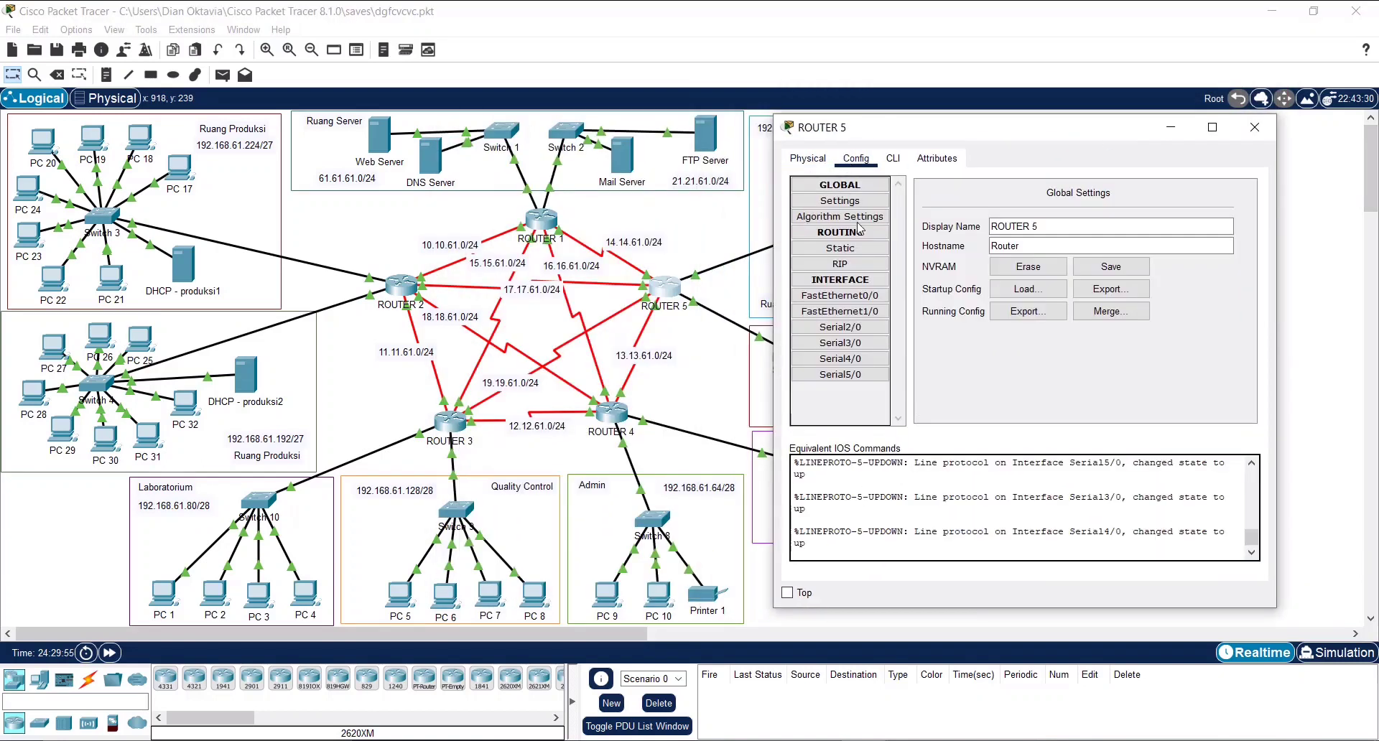
{"action": "left_click", "coordinate": [857, 295]}
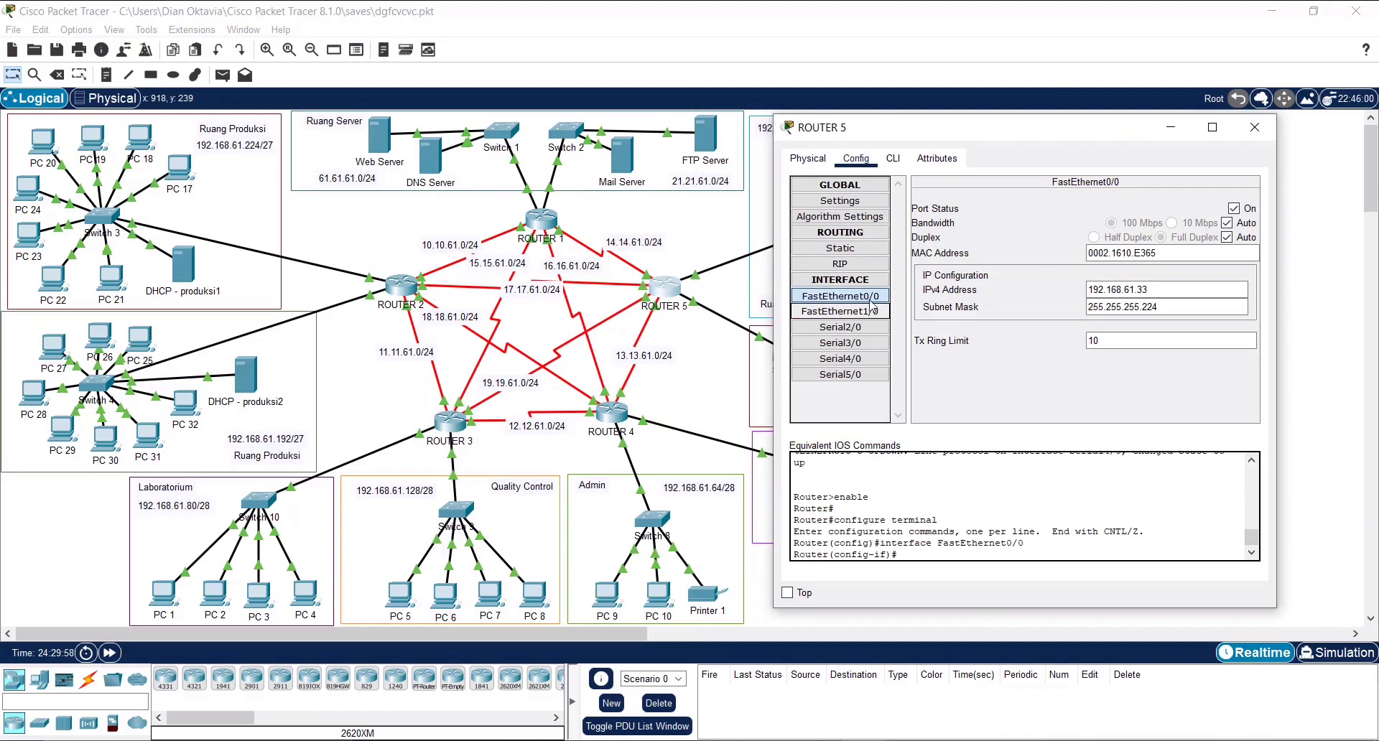
{"action": "left_click_drag", "start_coordinate": [1027, 133], "coordinate": [452, 118]}
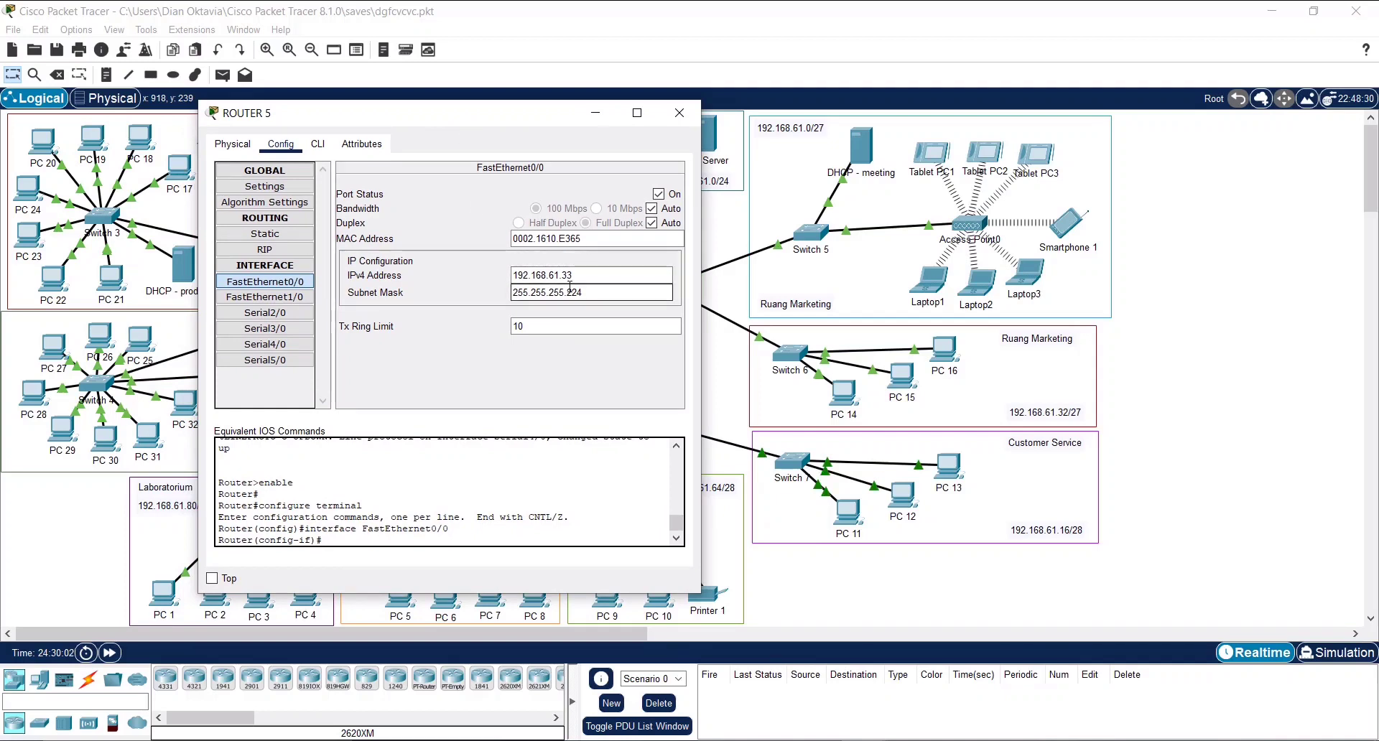
{"action": "left_click", "coordinate": [268, 301]}
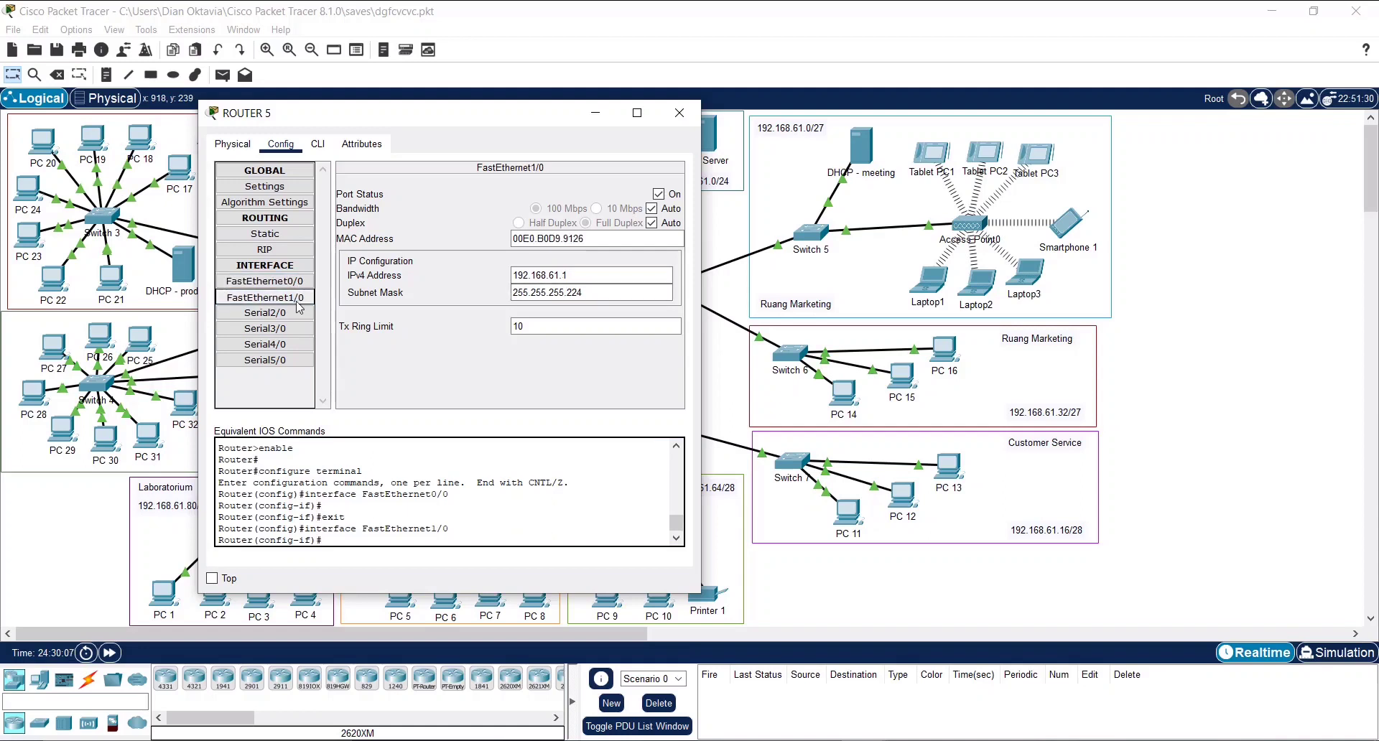
Check the IPv4 addresses of ROUTER 5's Serial2/0 through Serial5/0 interfaces against the labelled router links, and close its window
{"action": "left_click", "coordinate": [258, 313]}
{"action": "left_click_drag", "start_coordinate": [500, 110], "coordinate": [1137, 103]}
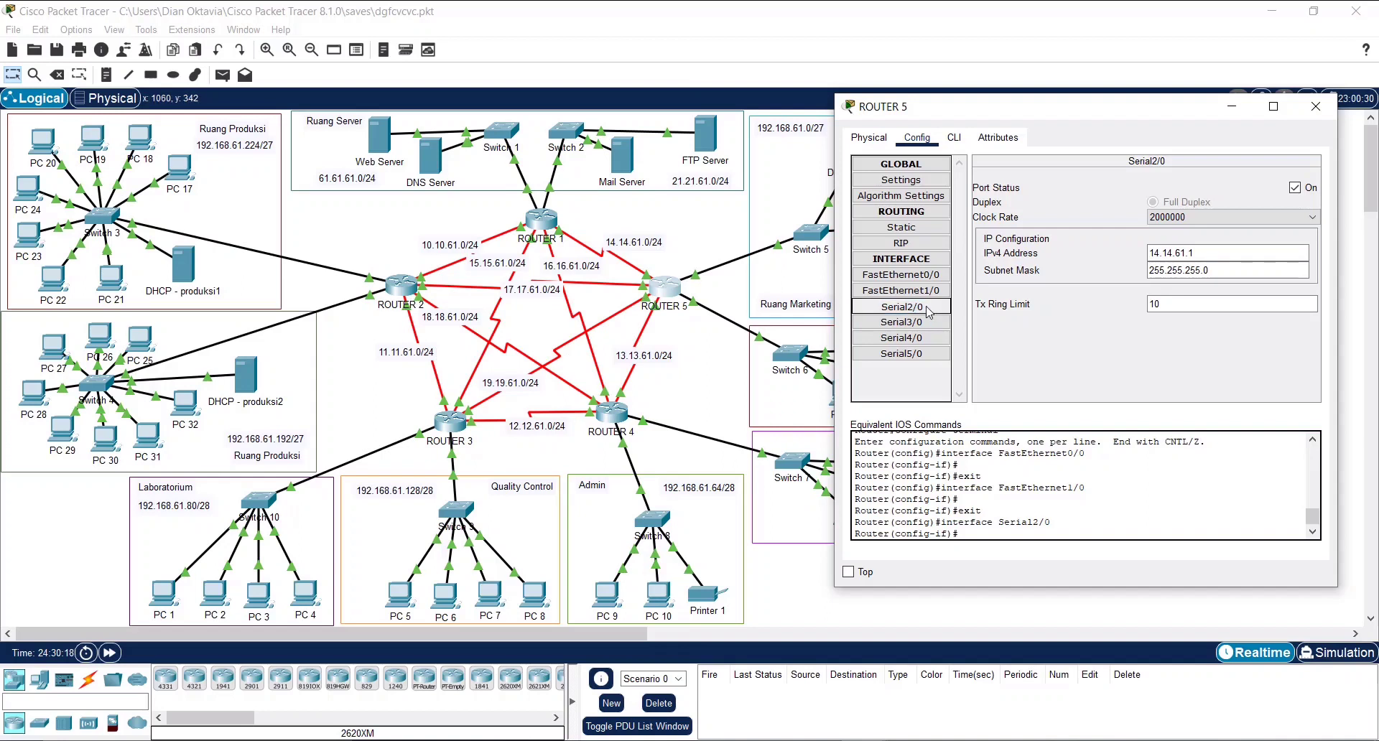
{"action": "left_click", "coordinate": [902, 323]}
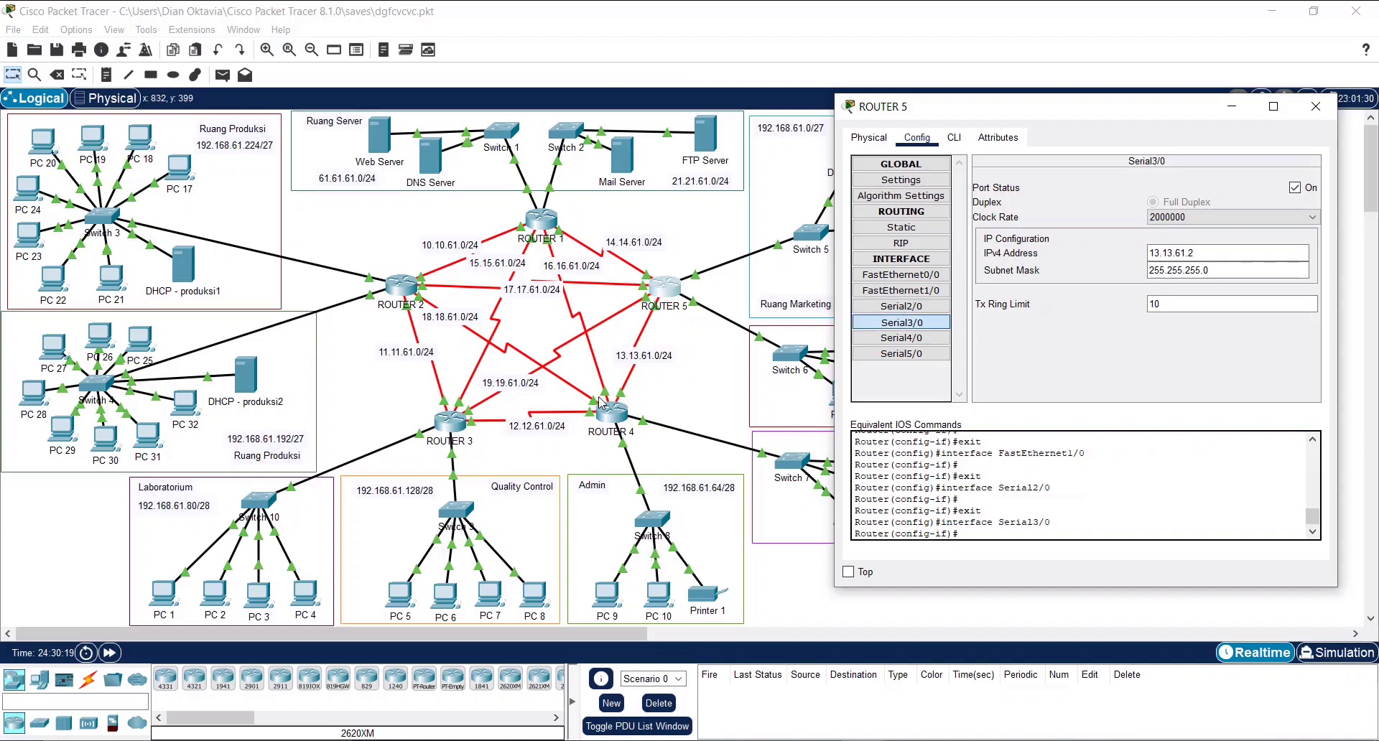
{"action": "left_click", "coordinate": [898, 337]}
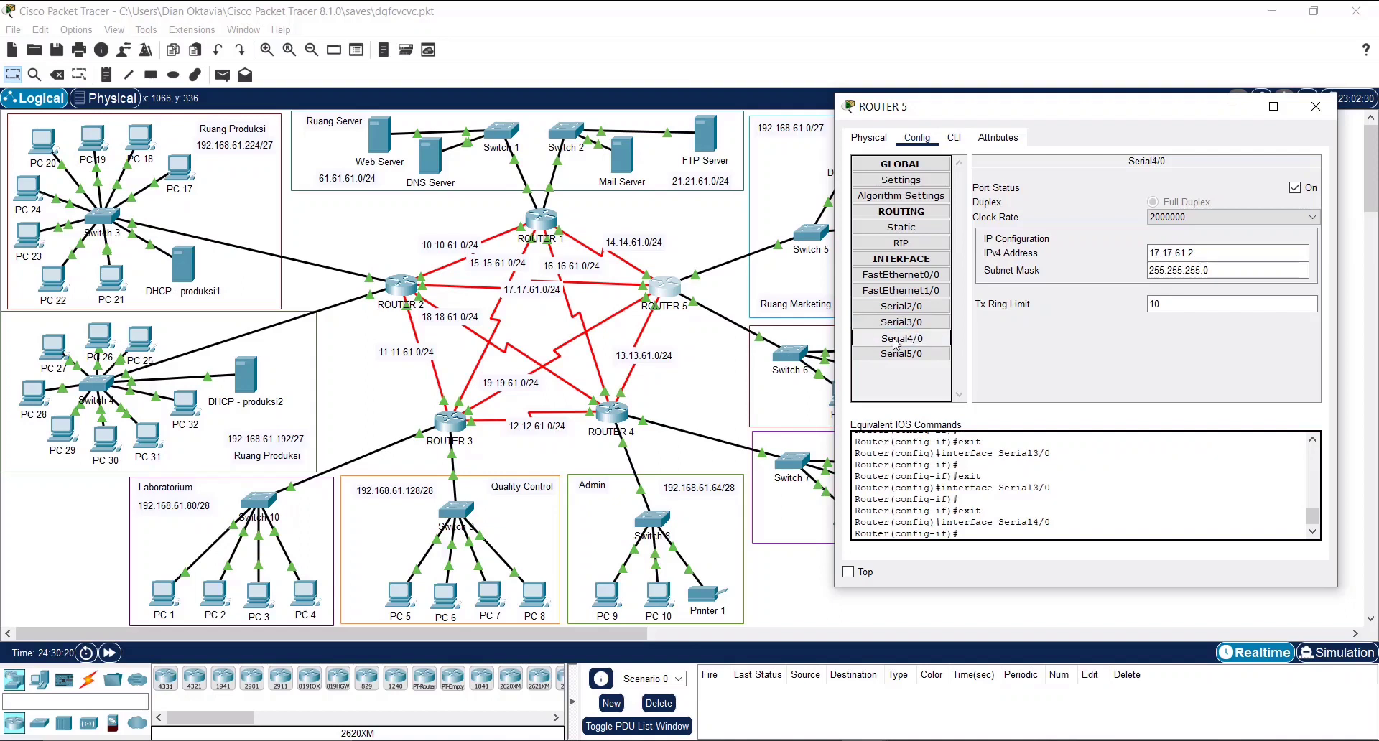
{"action": "left_click", "coordinate": [889, 354]}
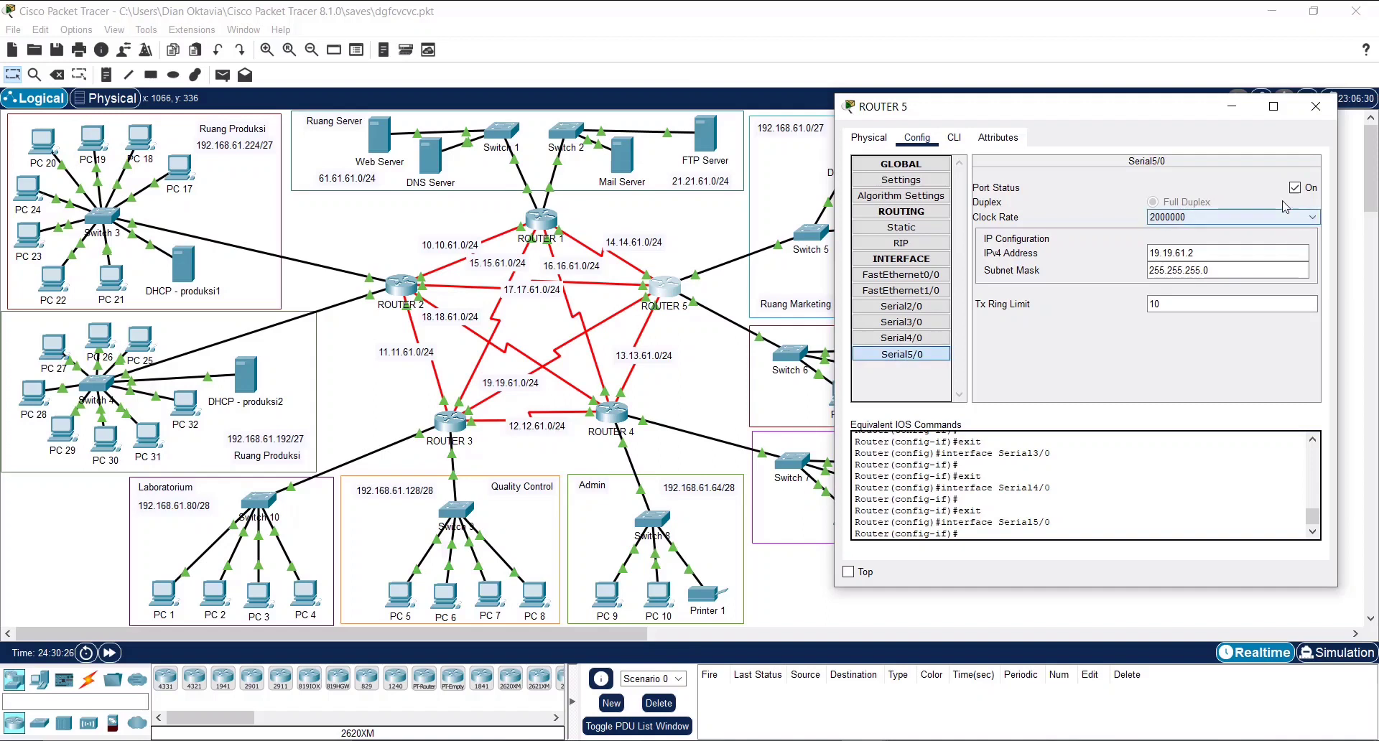
{"action": "left_click", "coordinate": [1316, 106]}
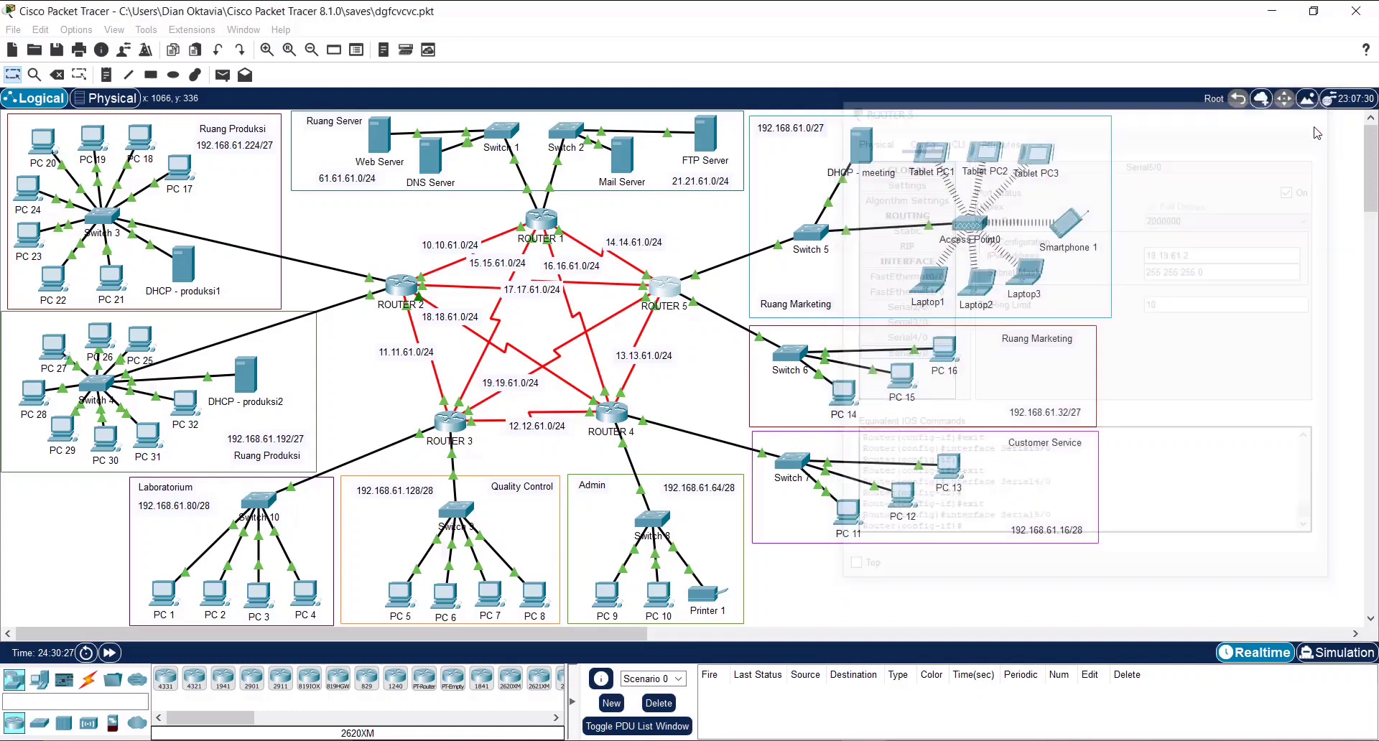
Review the RIP network address lists of ROUTER 1 and ROUTER 2, leaving ROUTER 2's configuration open
{"action": "left_click", "coordinate": [537, 222]}
{"action": "left_click", "coordinate": [505, 260]}
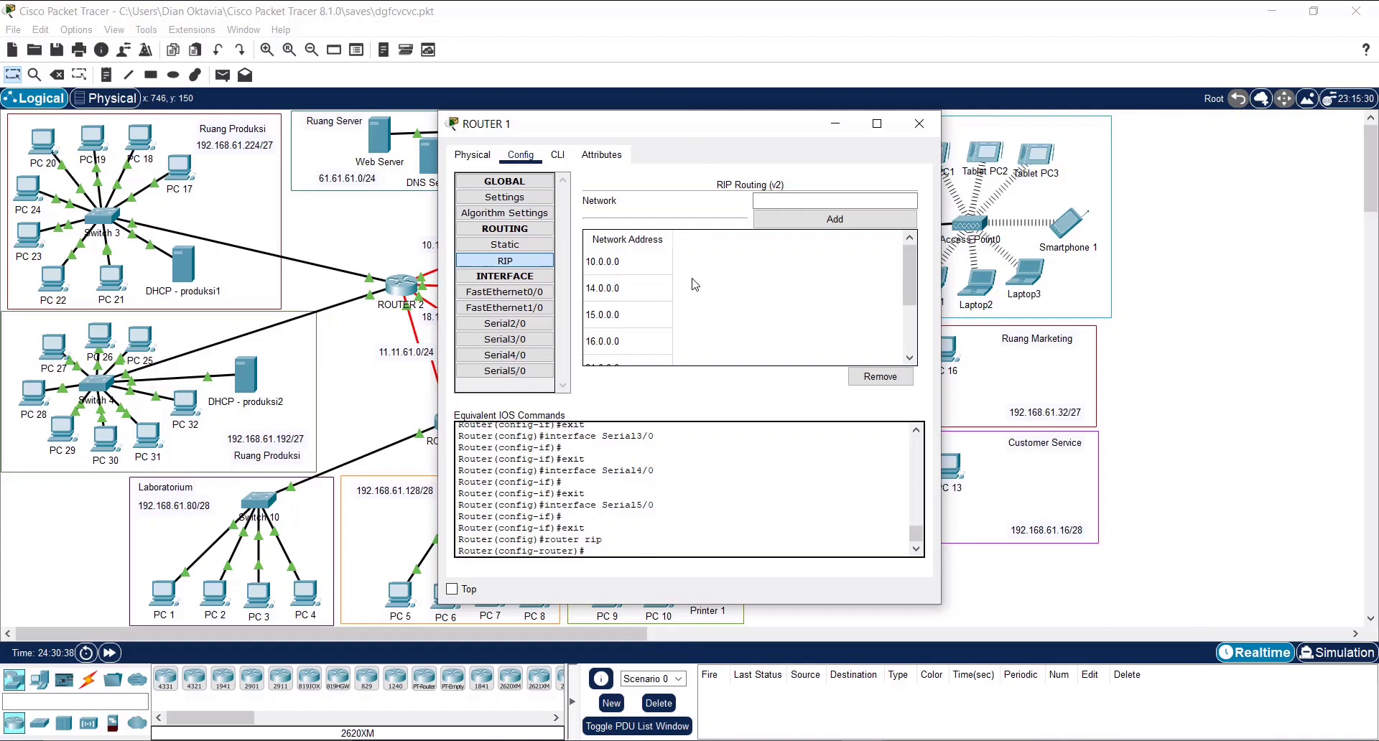
{"action": "left_click", "coordinate": [918, 123]}
{"action": "left_click", "coordinate": [406, 293]}
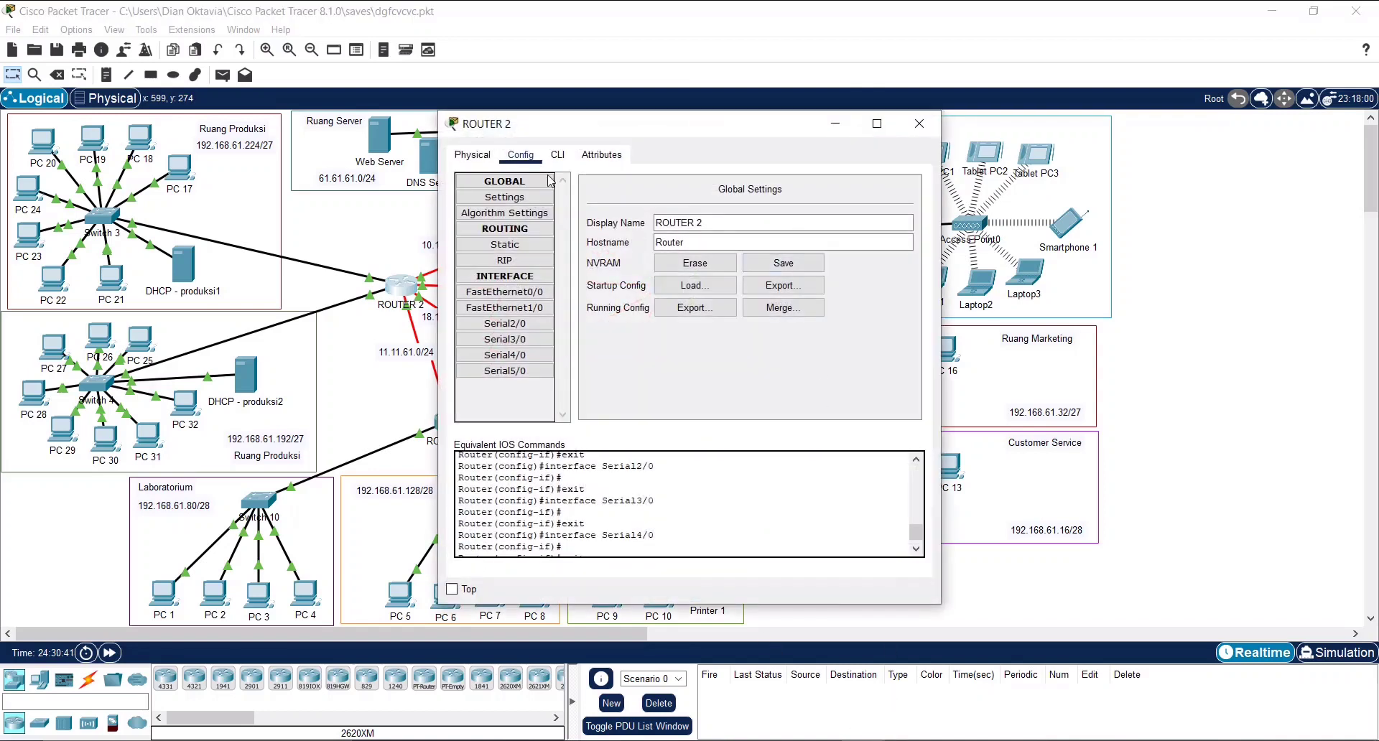
{"action": "left_click", "coordinate": [505, 260]}
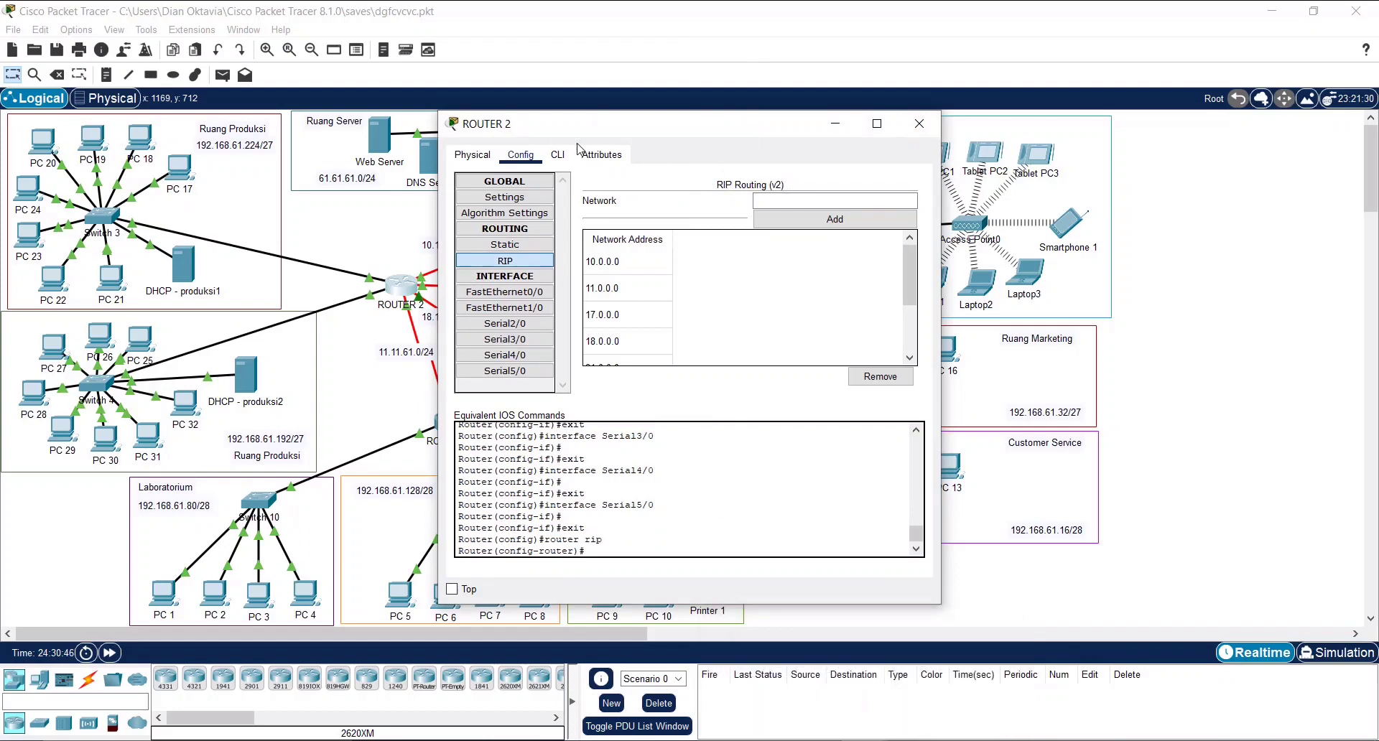
In ROUTER 2's command line, enter no auto-summary and version 2 for the RIP routing process
{"action": "left_click", "coordinate": [557, 155]}
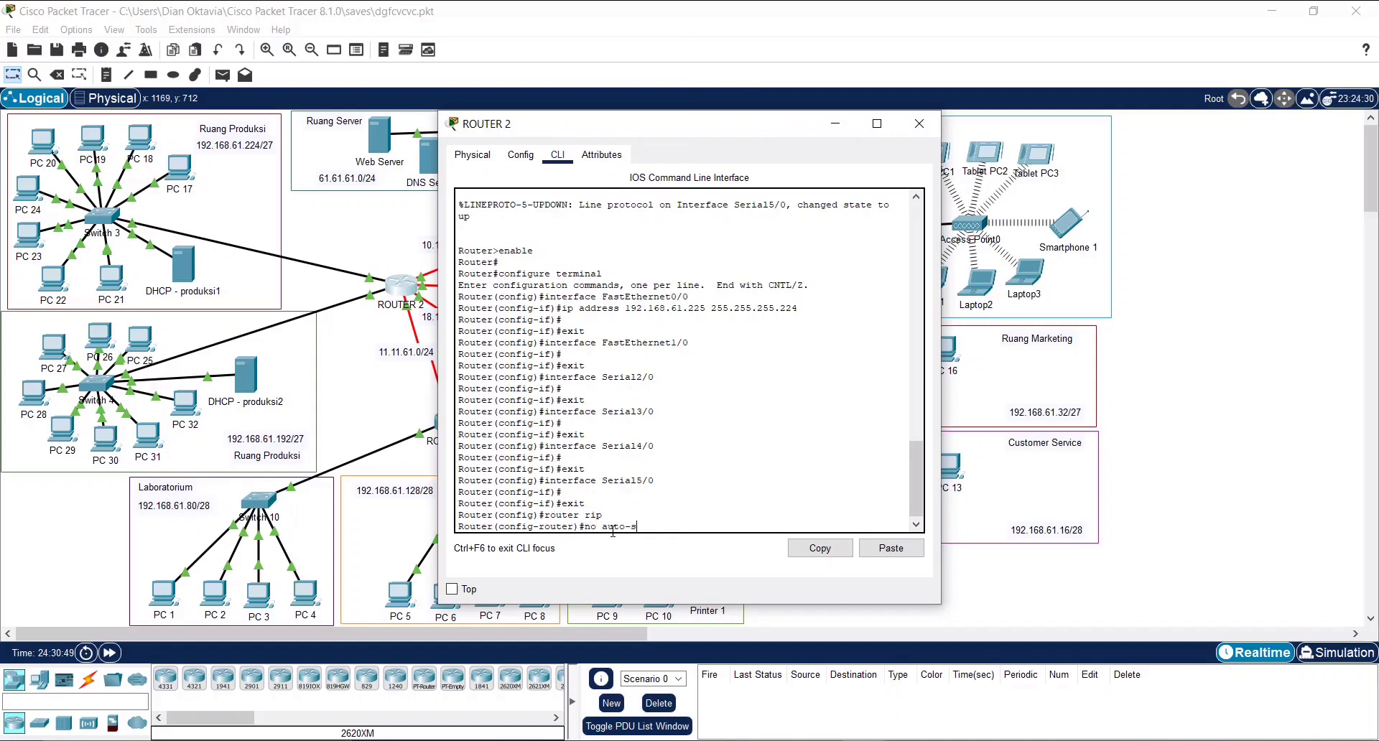
{"action": "type", "text": "mmary"}
{"action": "key", "text": "Return"}
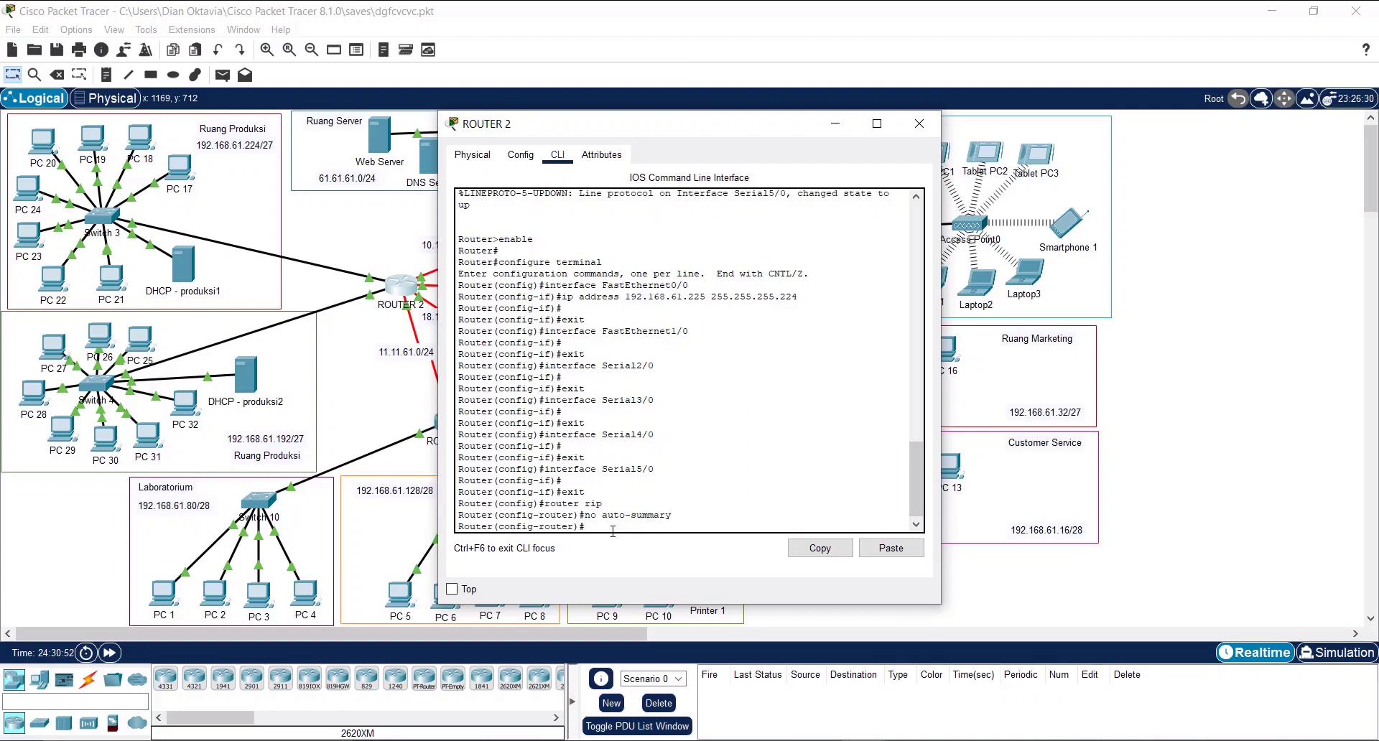
{"action": "type", "text": "version 2"}
{"action": "key", "text": "Return"}
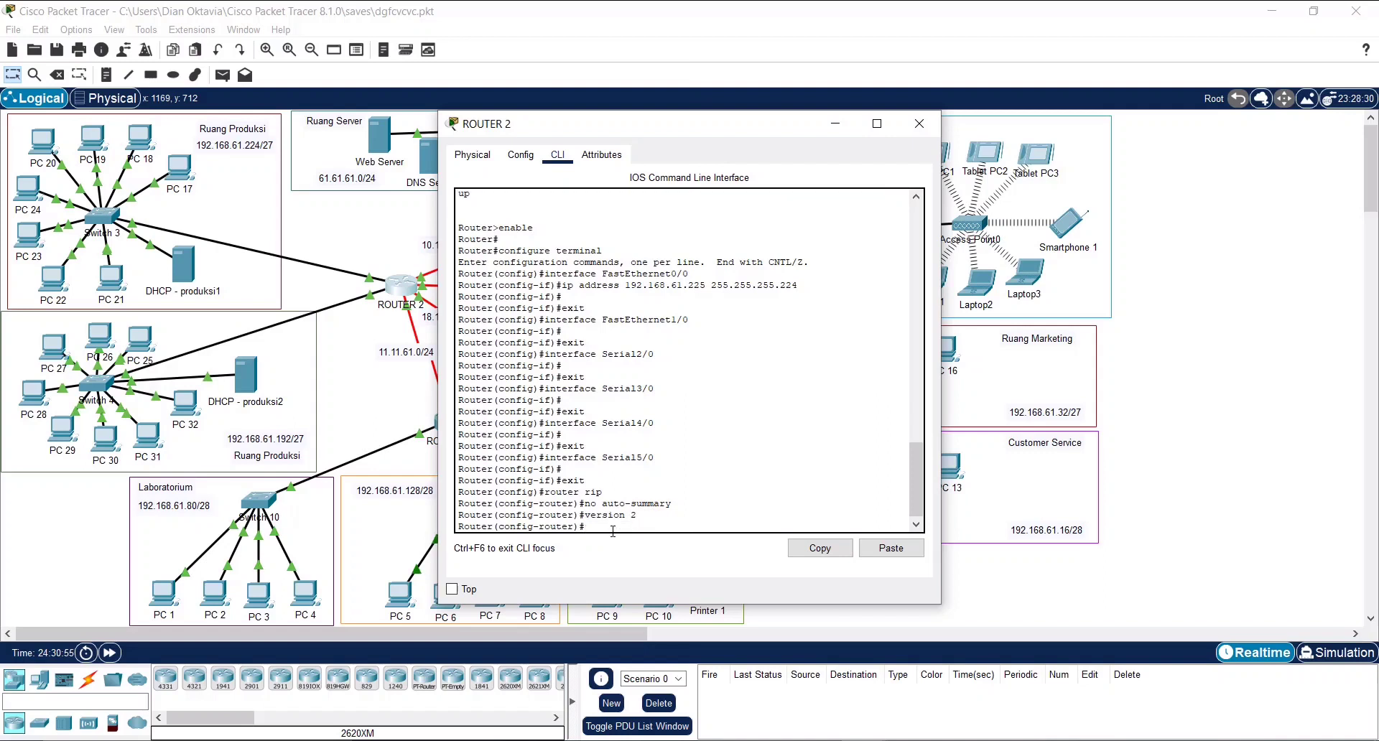
Save ROUTER 2's configuration to NVRAM, close its window, and power-cycle all network devices, confirming the network reset
{"action": "left_click", "coordinate": [532, 151]}
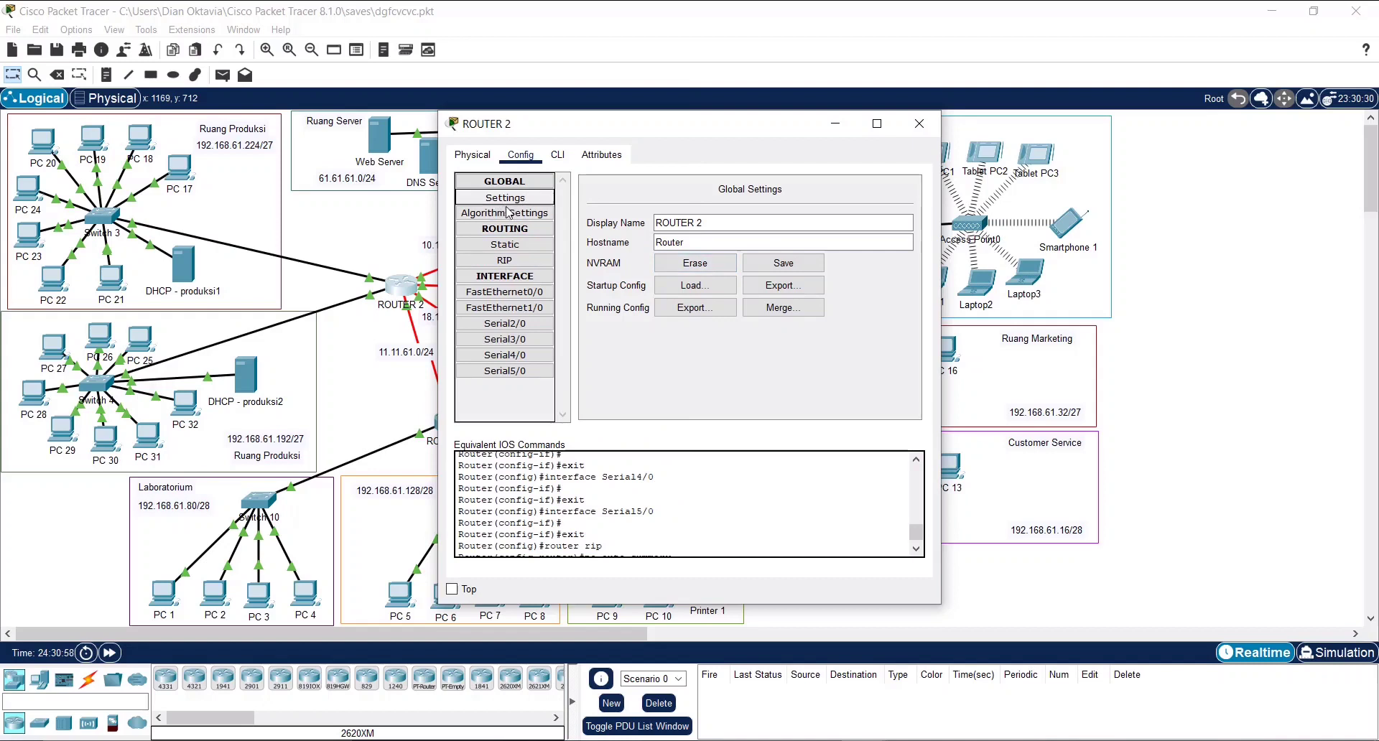
{"action": "left_click", "coordinate": [520, 262]}
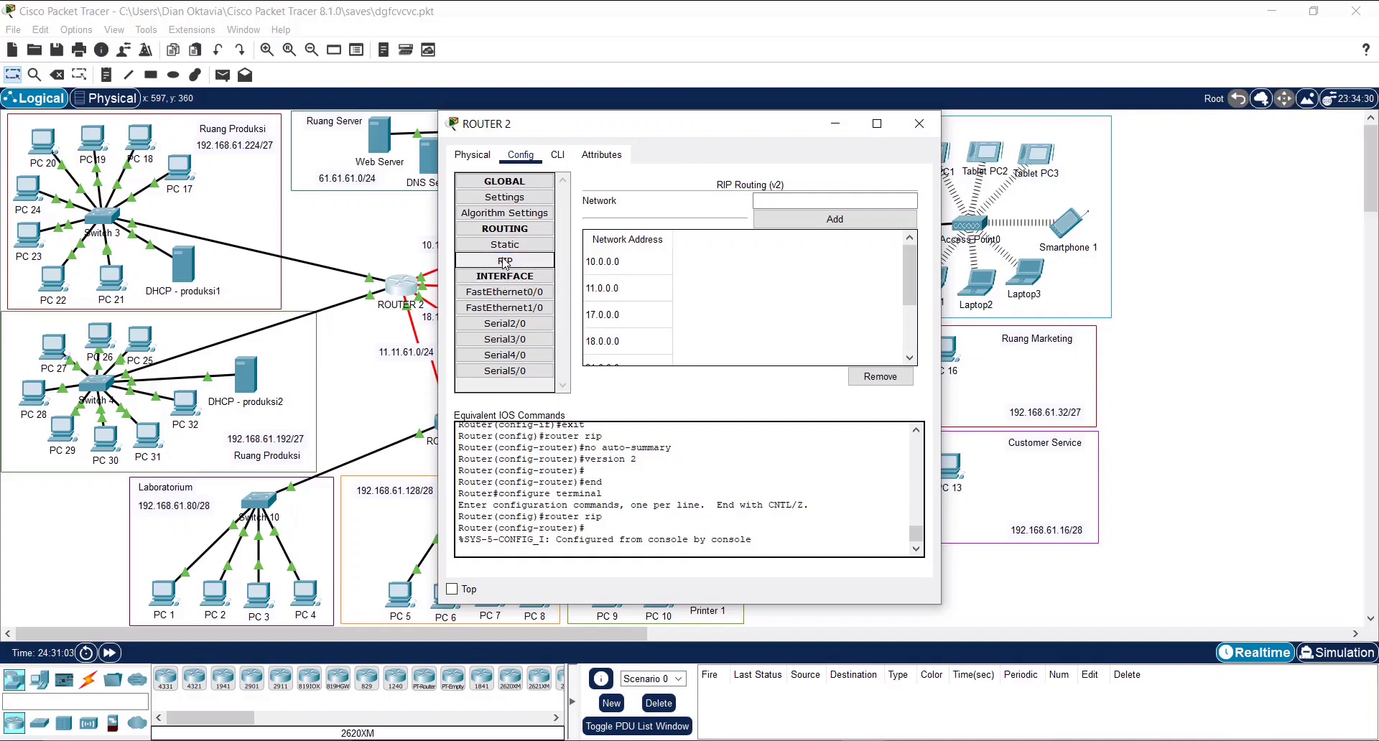
{"action": "left_click", "coordinate": [522, 199]}
{"action": "left_click", "coordinate": [786, 264]}
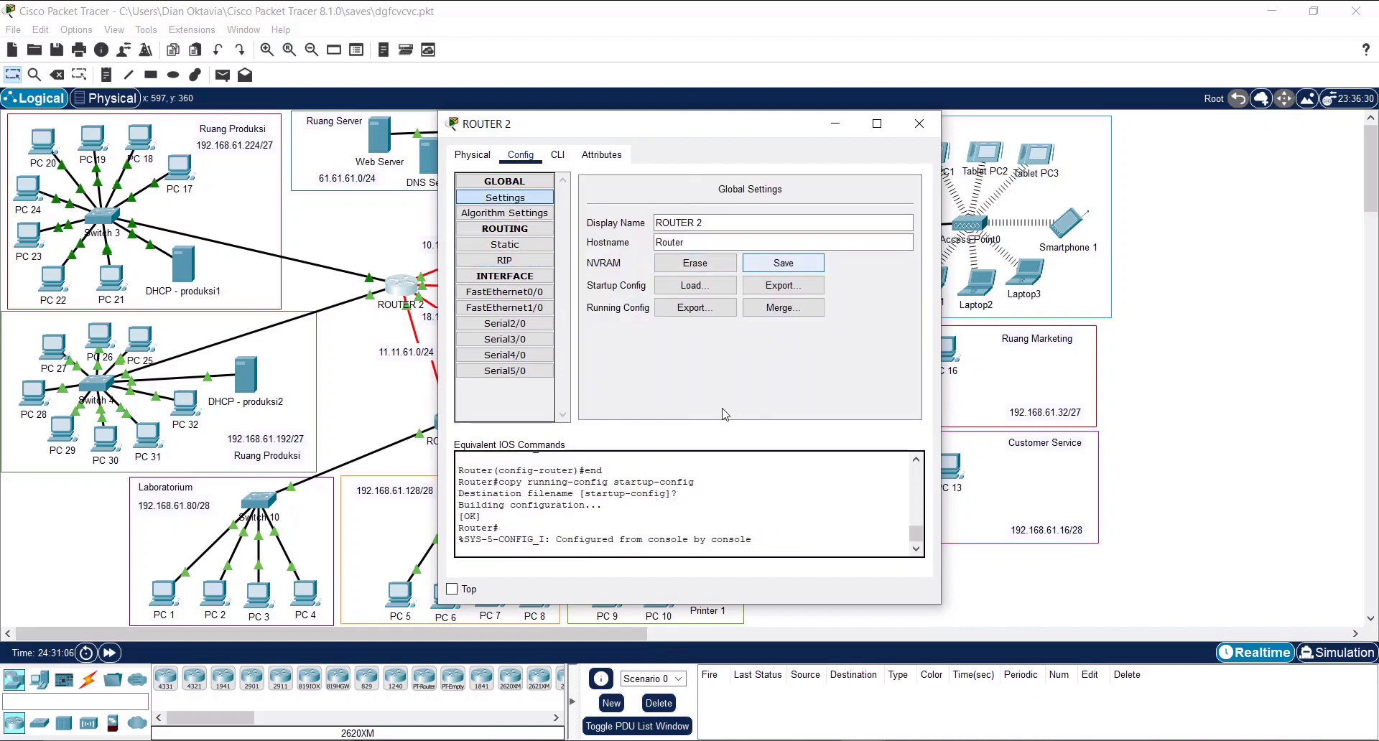
{"action": "left_click", "coordinate": [915, 127]}
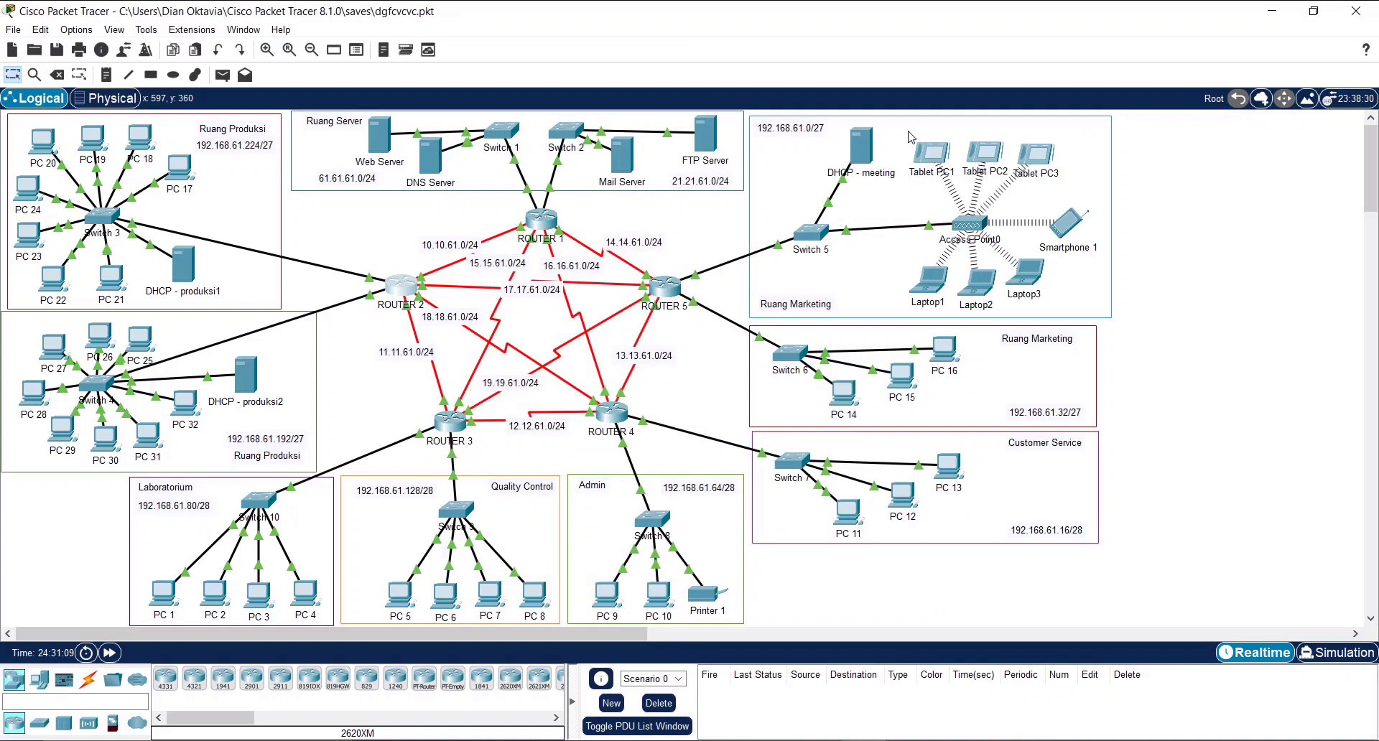
{"action": "left_click", "coordinate": [85, 653]}
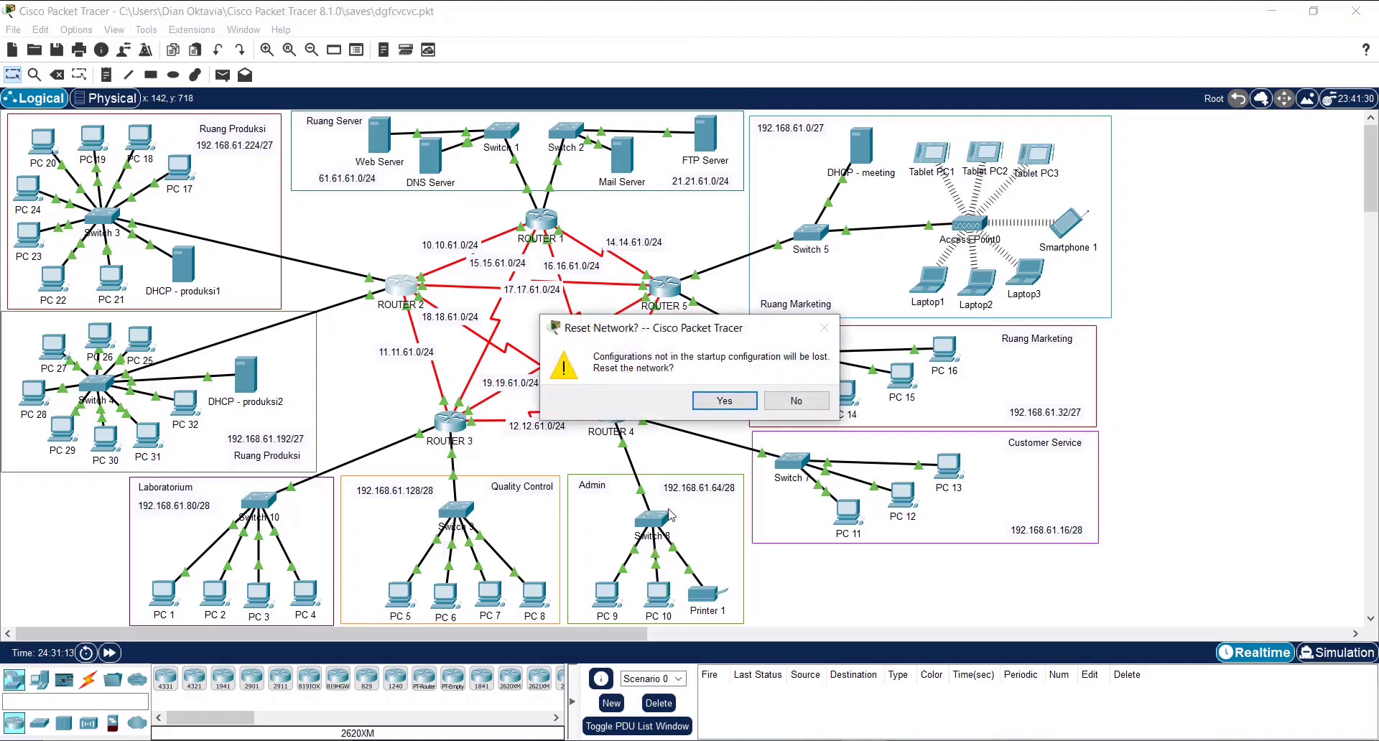
{"action": "left_click", "coordinate": [741, 401]}
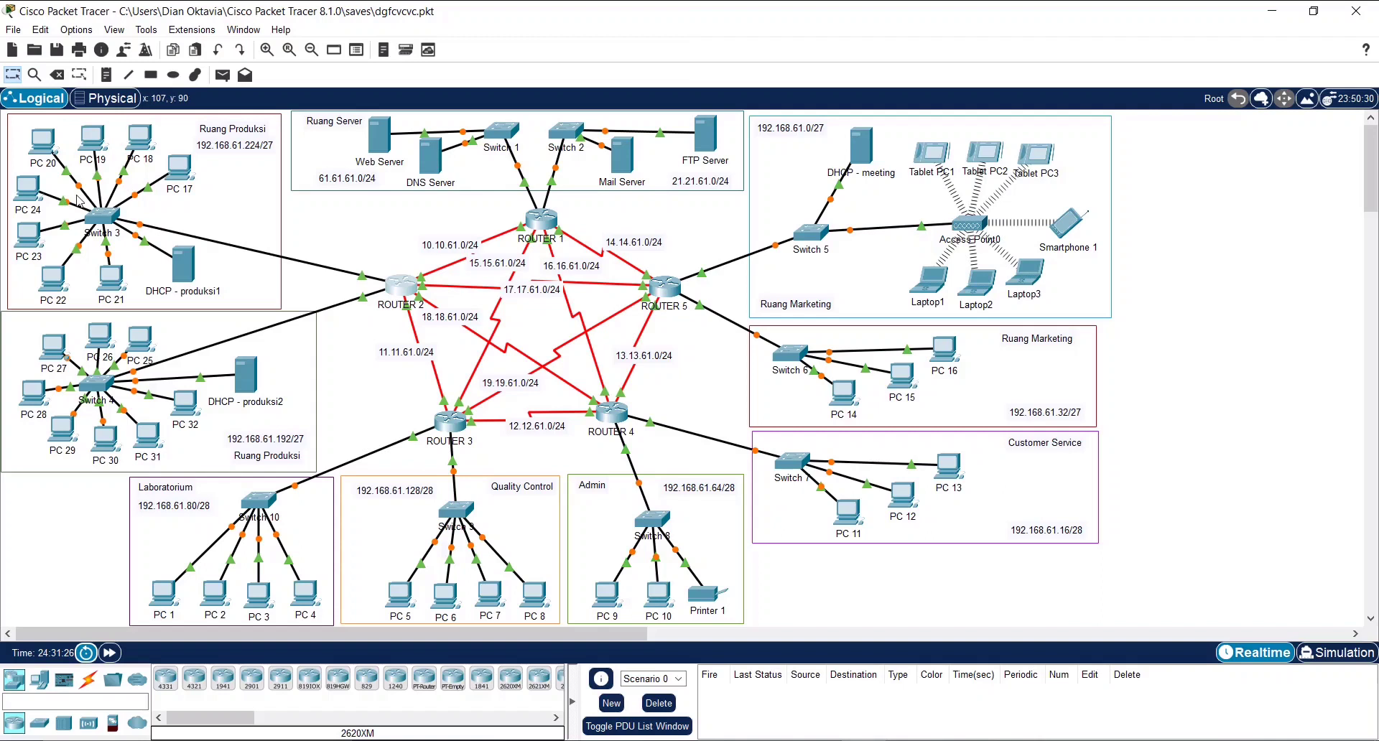
Recheck ROUTER 2's FastEthernet0/0, Serial2/0 and Serial3/0 settings and its RIP network list, and close its window
{"action": "left_click", "coordinate": [407, 289]}
{"action": "left_click", "coordinate": [535, 292]}
{"action": "left_click", "coordinate": [528, 324]}
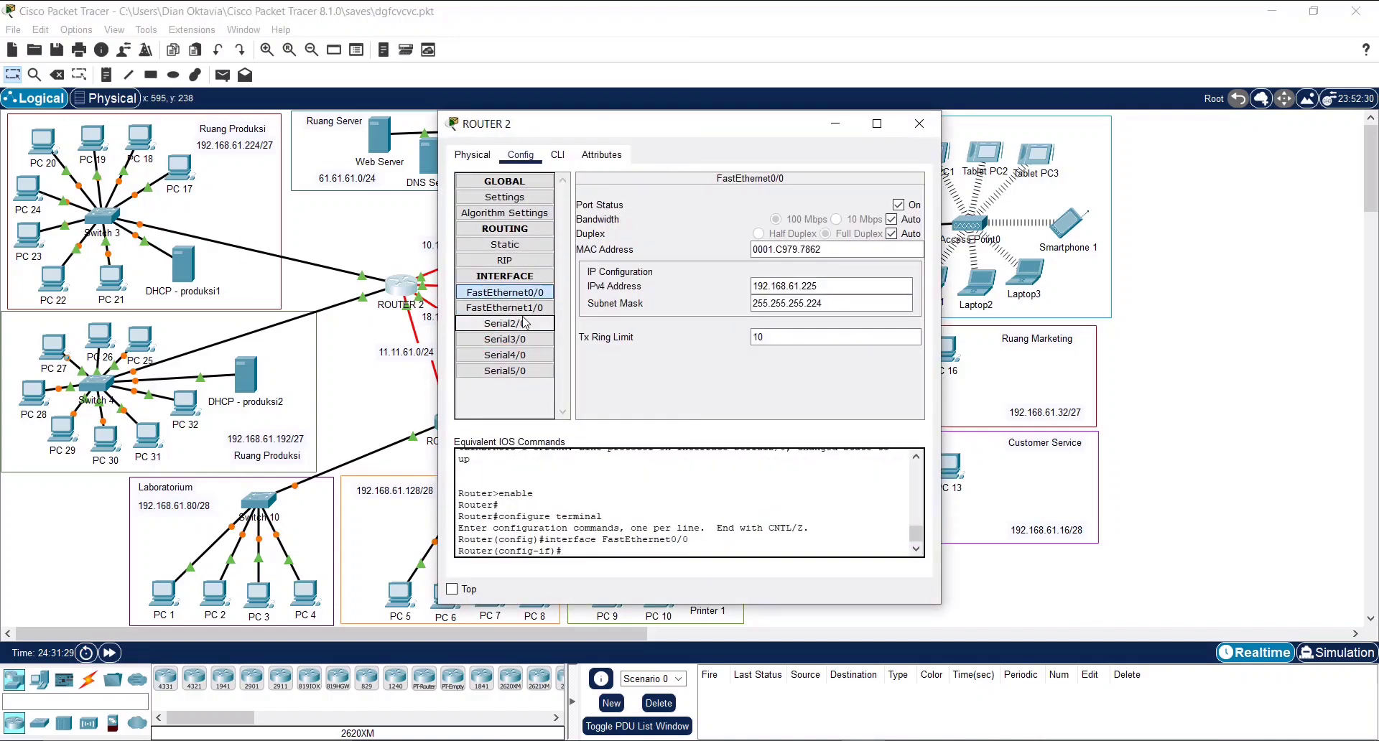
{"action": "left_click", "coordinate": [521, 339]}
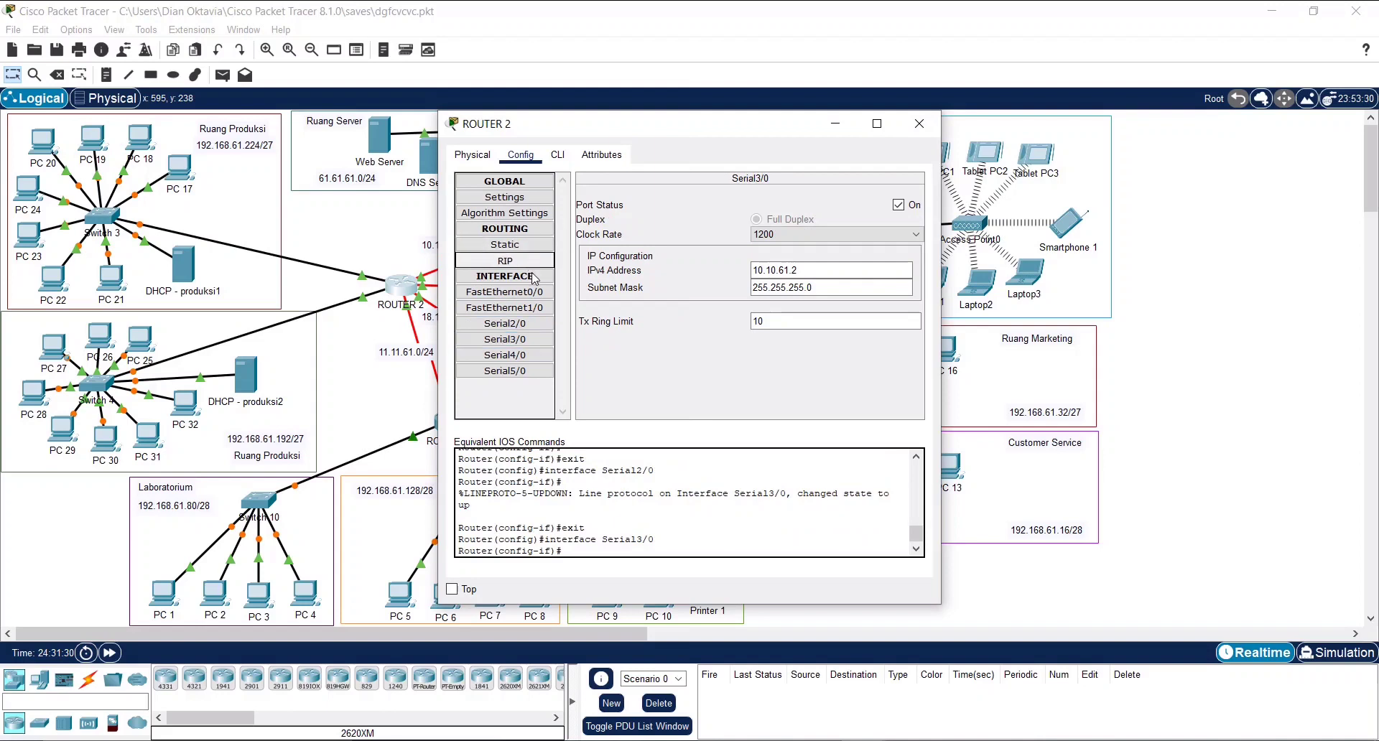
{"action": "left_click", "coordinate": [505, 260]}
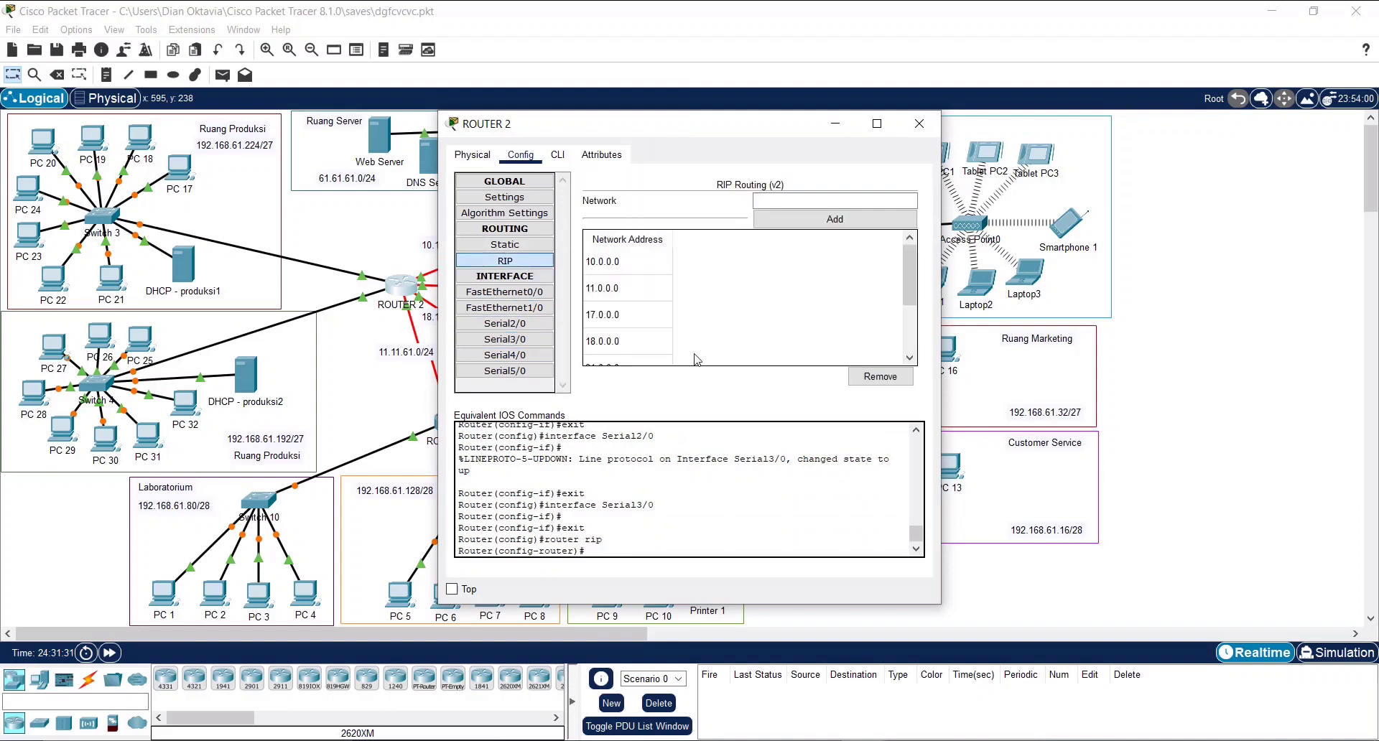
{"action": "left_click", "coordinate": [919, 130]}
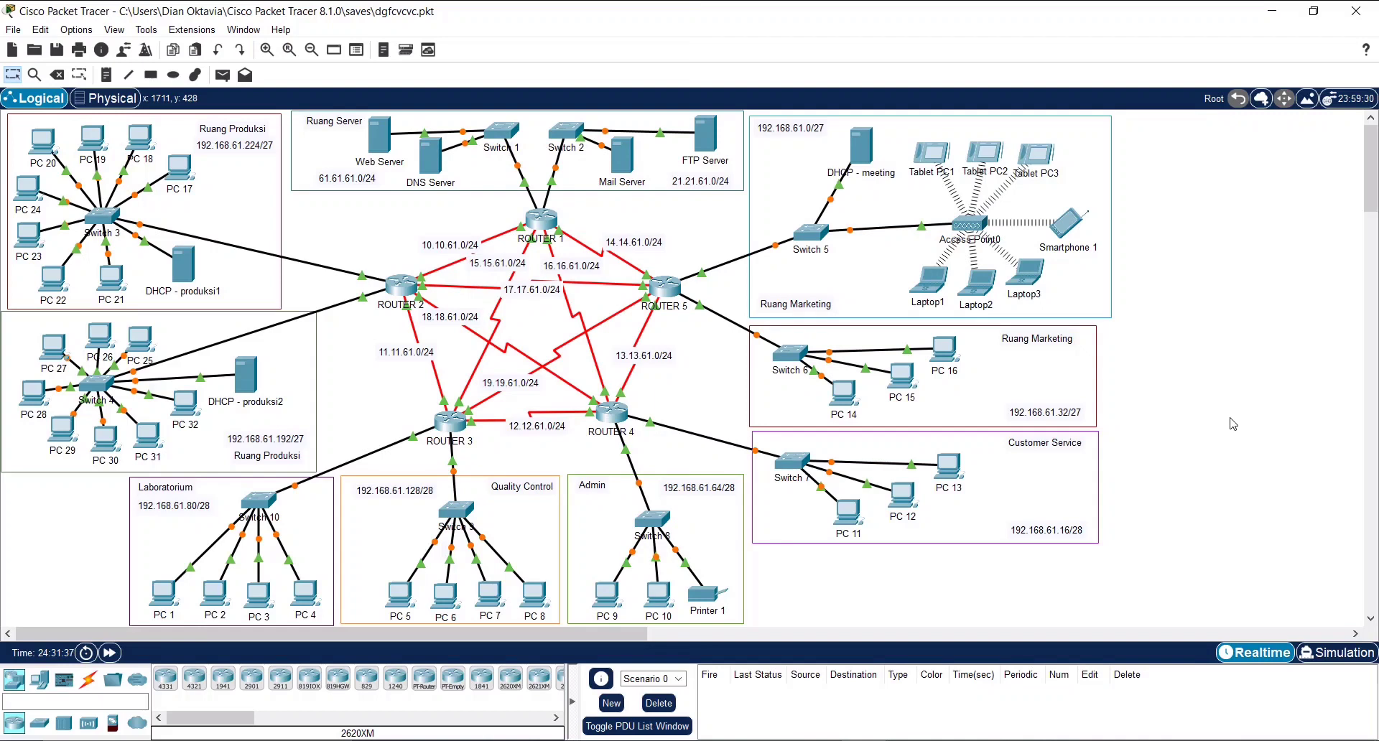
Open the DNS Server's DNS service and choose CNAME as the type for a new resource record
{"action": "left_click", "coordinate": [433, 171]}
{"action": "left_click", "coordinate": [569, 154]}
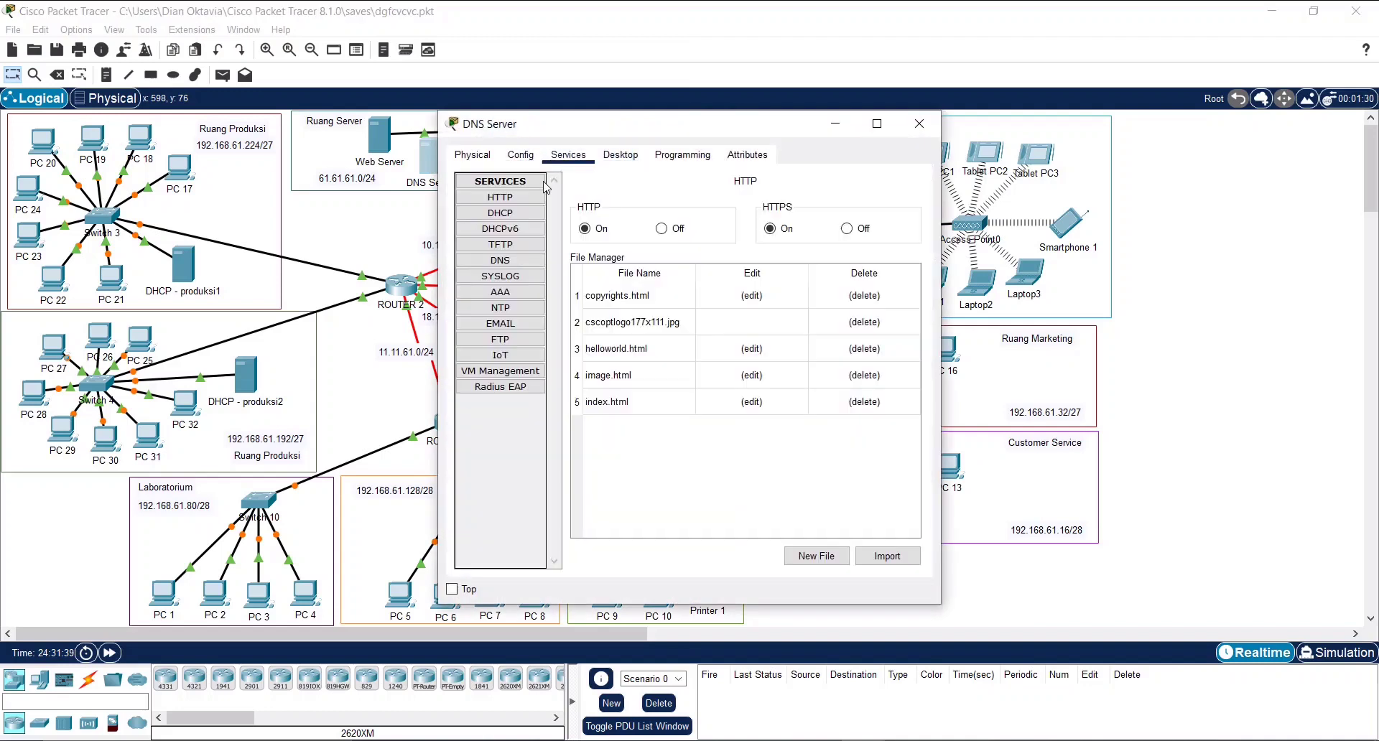
{"action": "left_click", "coordinate": [501, 261]}
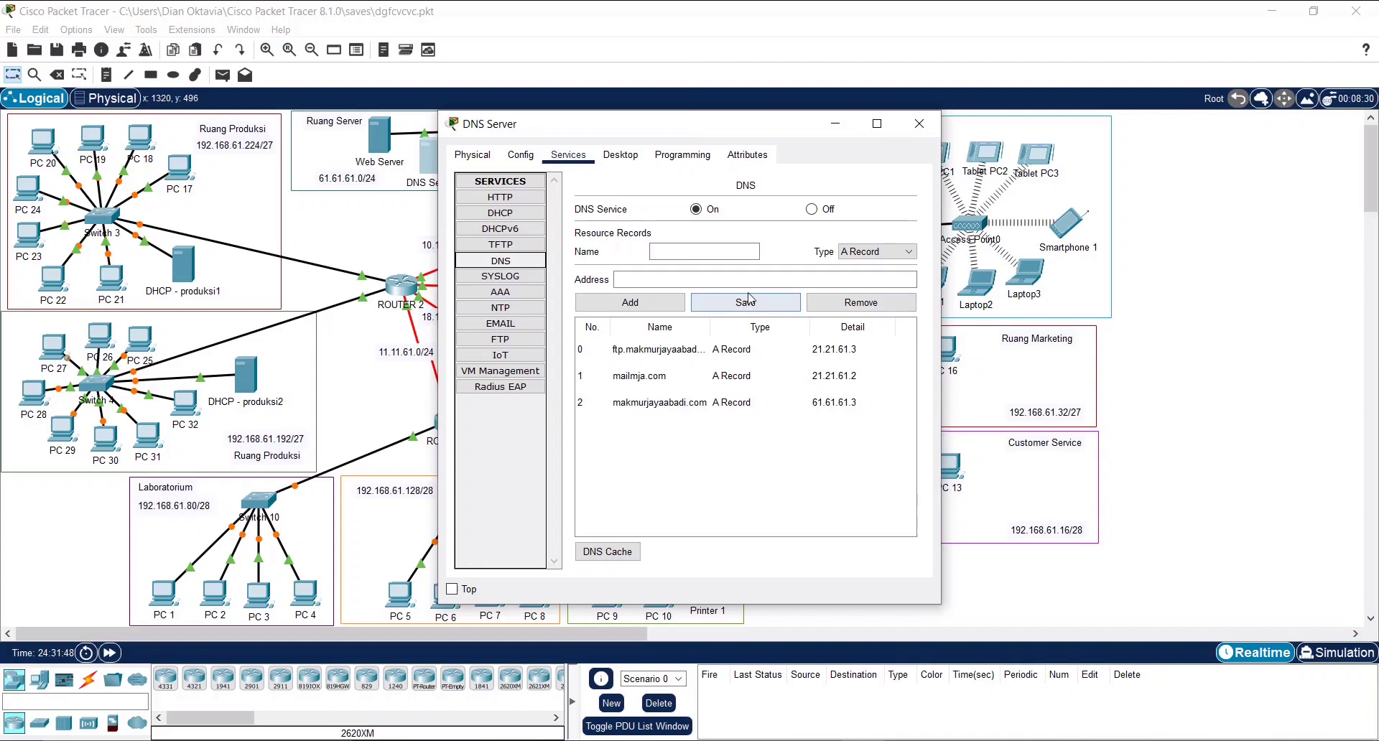
{"action": "left_click", "coordinate": [875, 254]}
{"action": "left_click", "coordinate": [877, 262]}
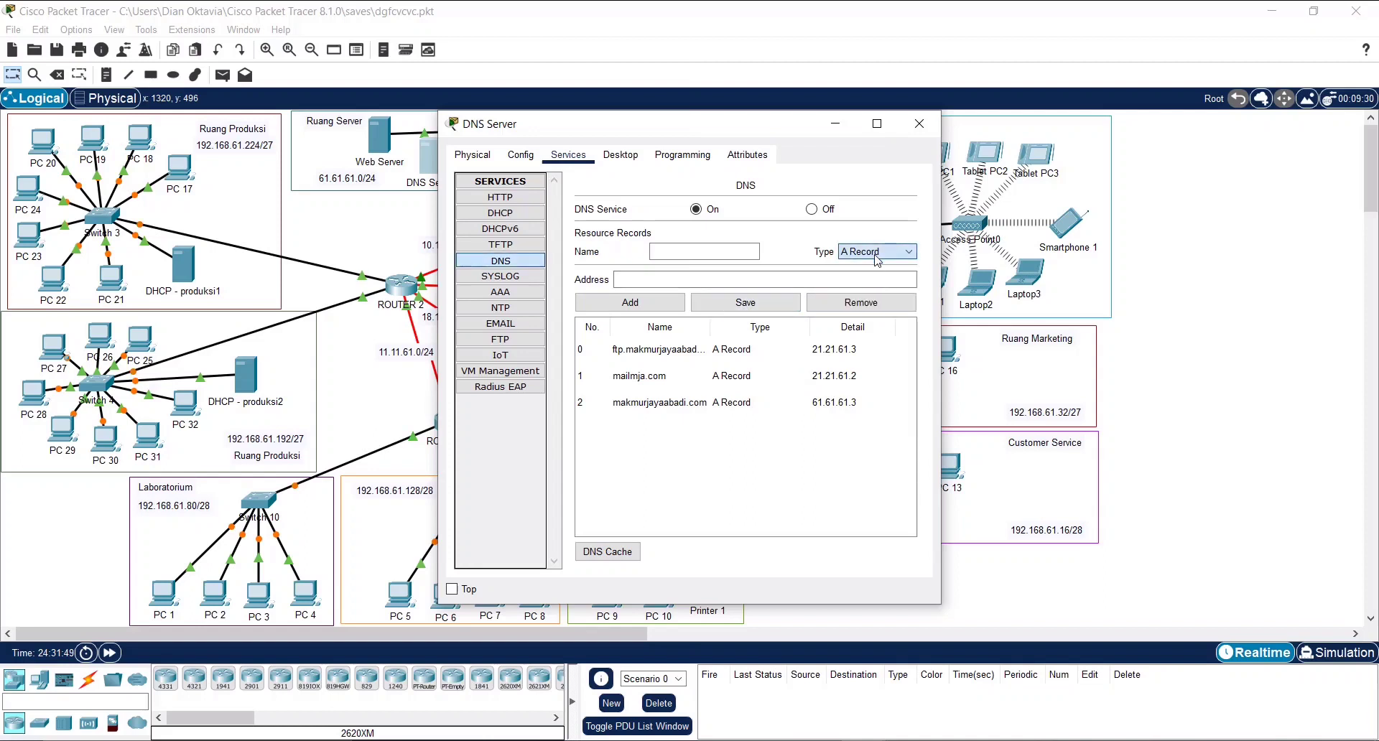
{"action": "left_click", "coordinate": [877, 252]}
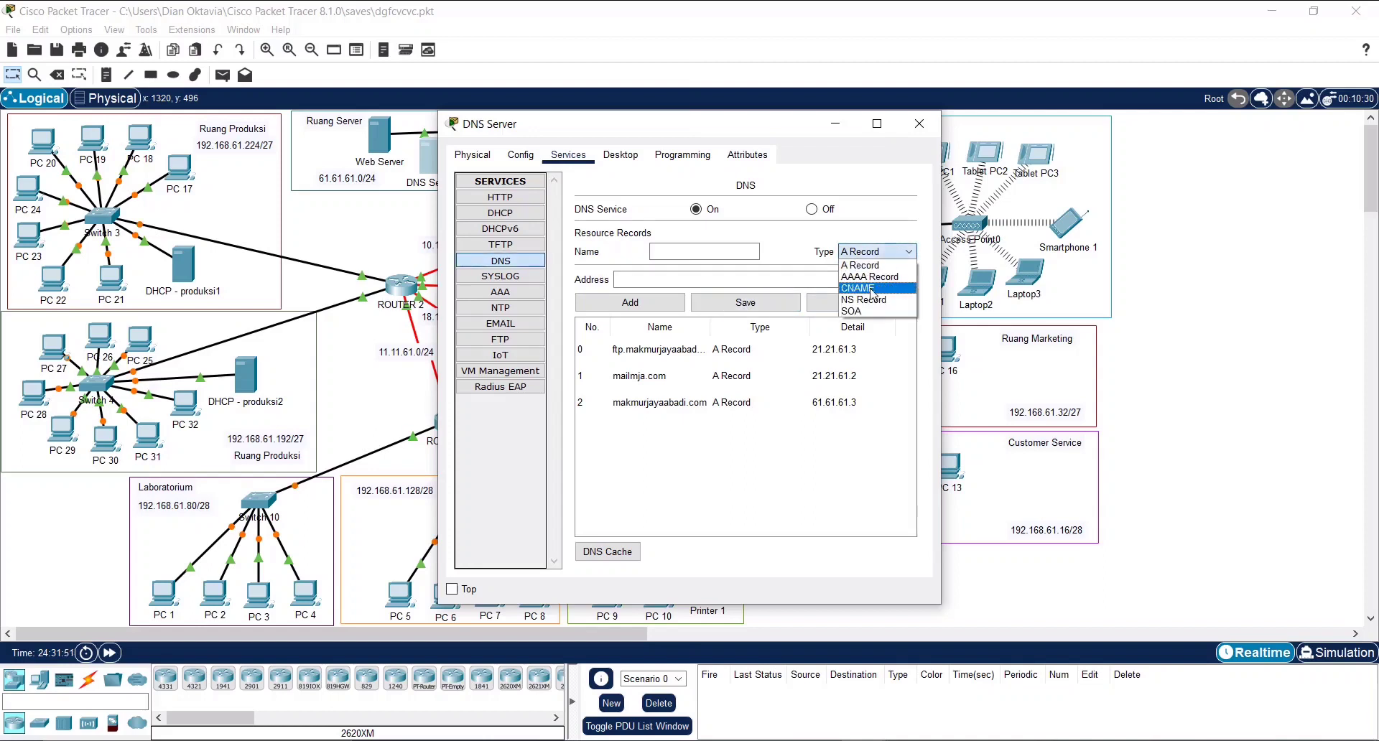
{"action": "left_click", "coordinate": [876, 287]}
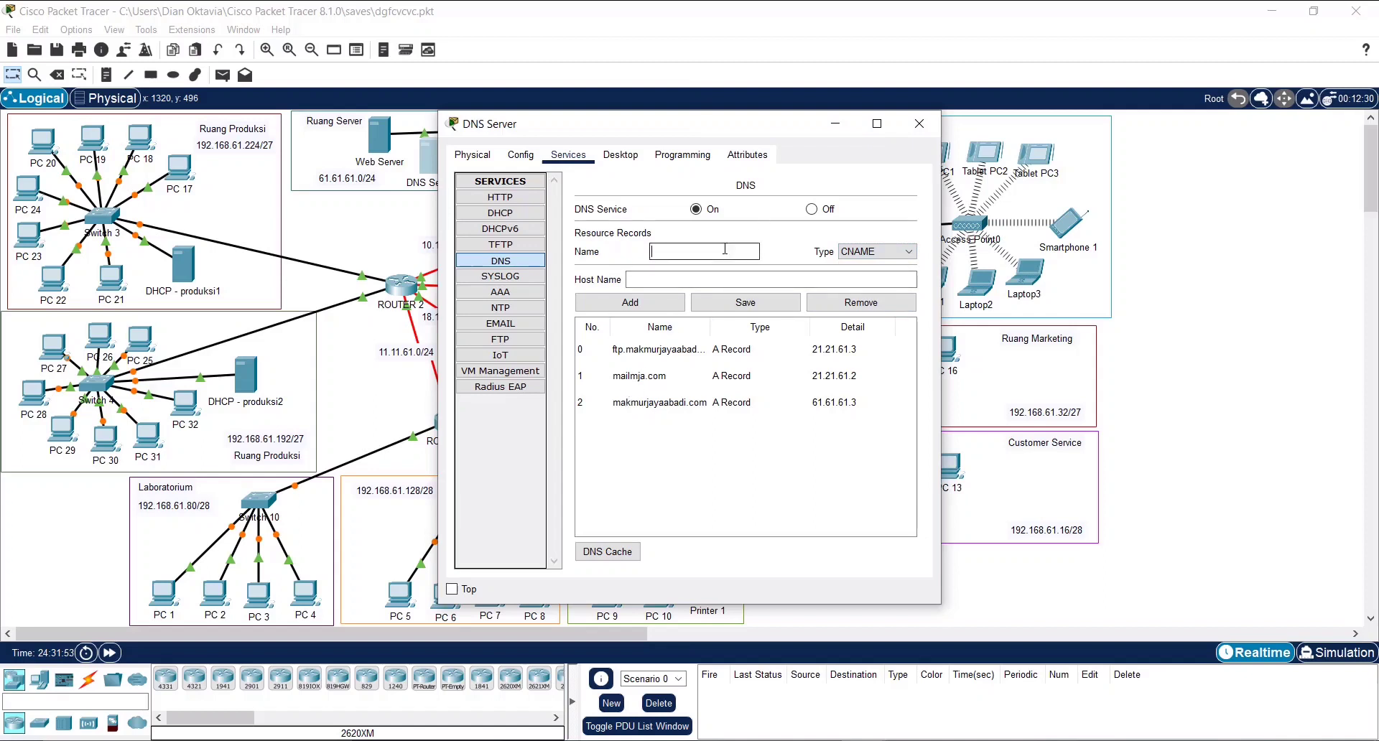
{"action": "type", "text": "m"}
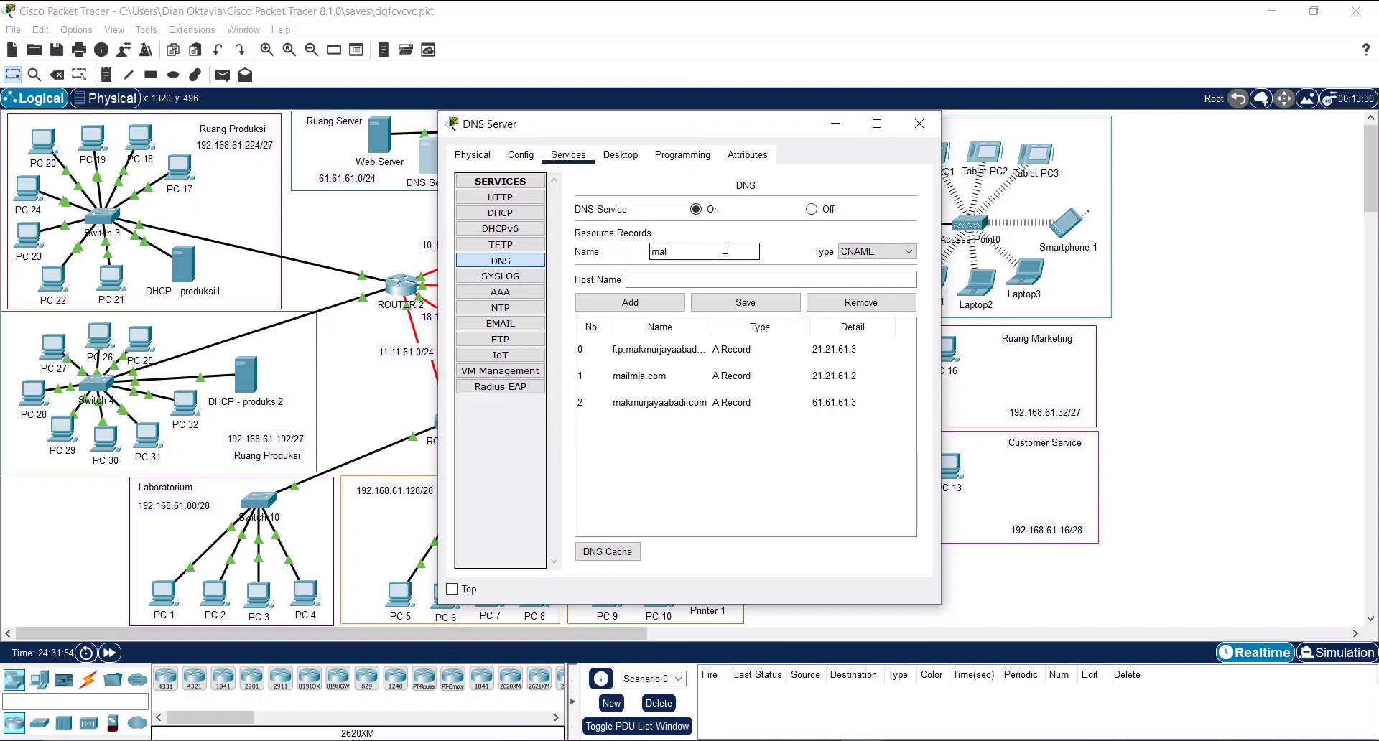
{"action": "type", "text": "akmurjayaabadi.com"}
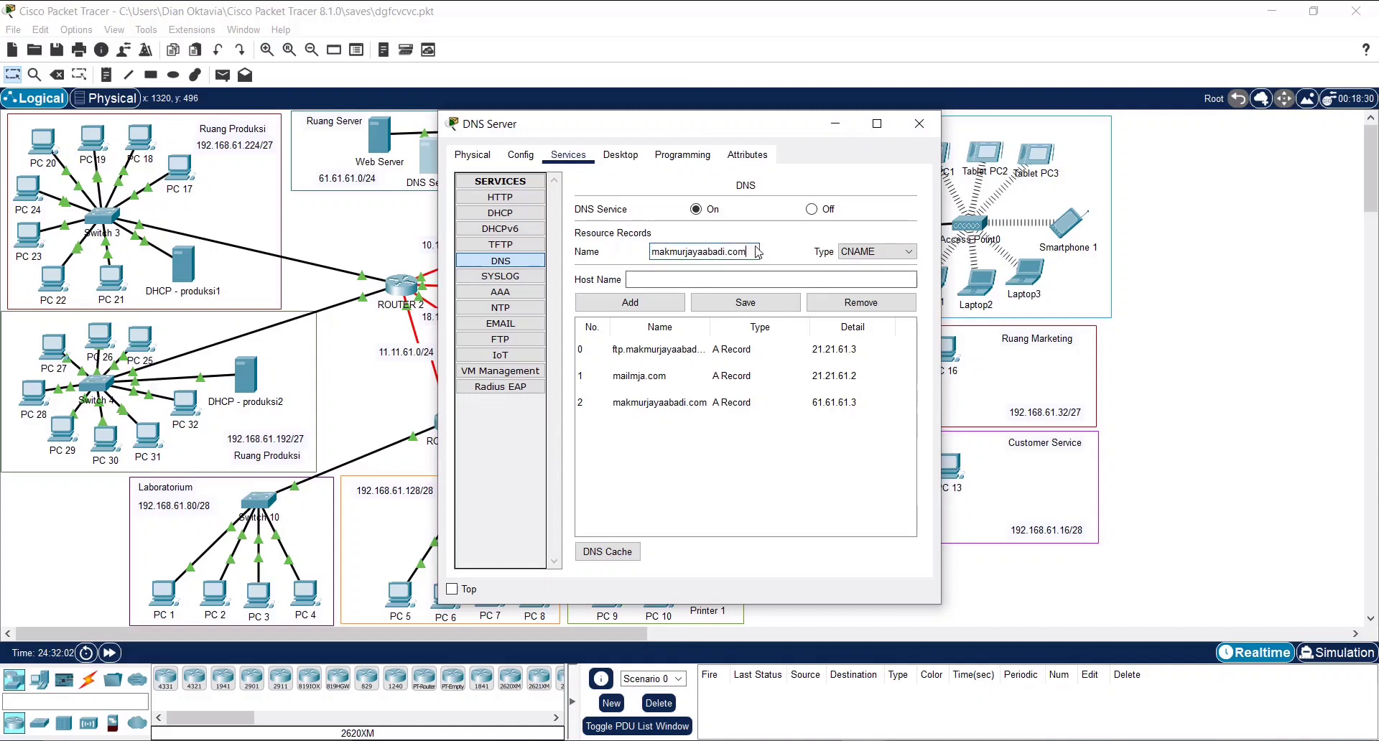
{"action": "left_click_drag", "start_coordinate": [750, 251], "coordinate": [643, 245]}
{"action": "right_click", "coordinate": [667, 249]}
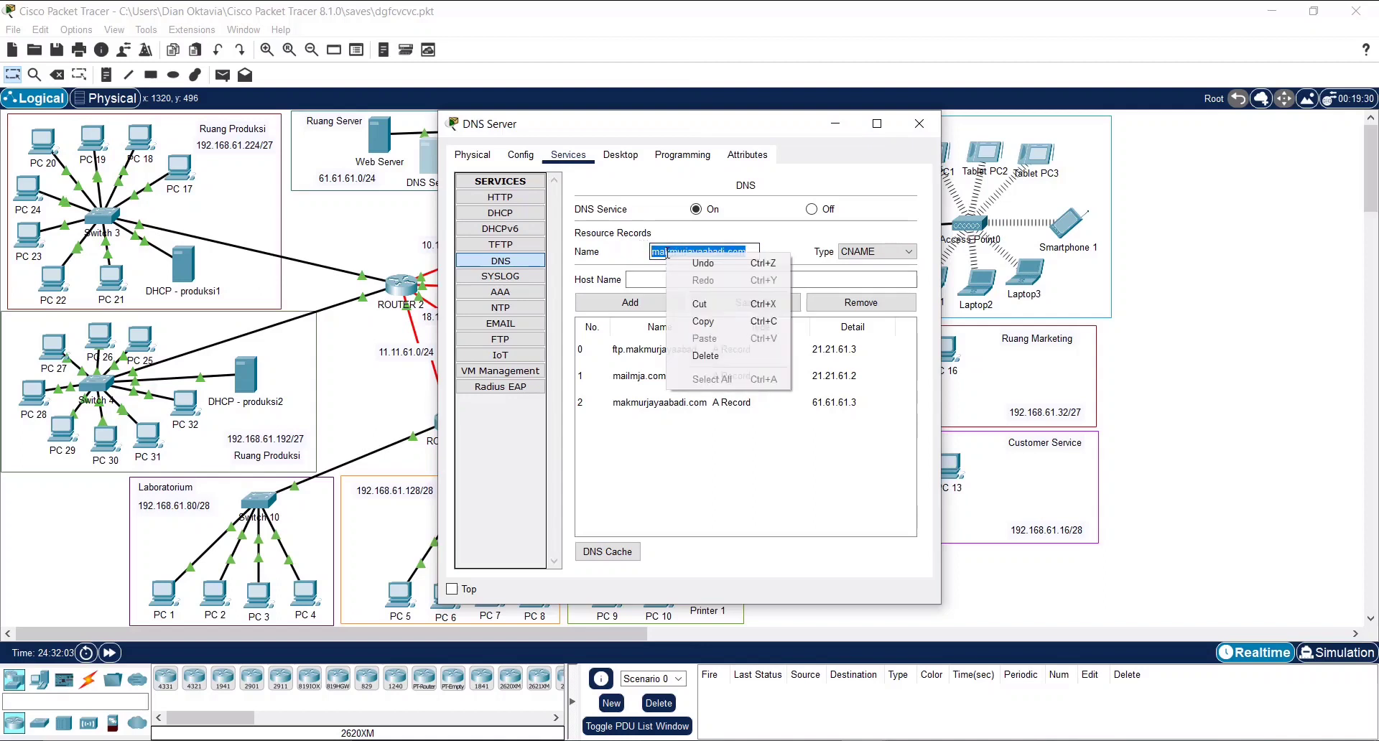
{"action": "left_click", "coordinate": [701, 315]}
{"action": "left_click", "coordinate": [687, 280]}
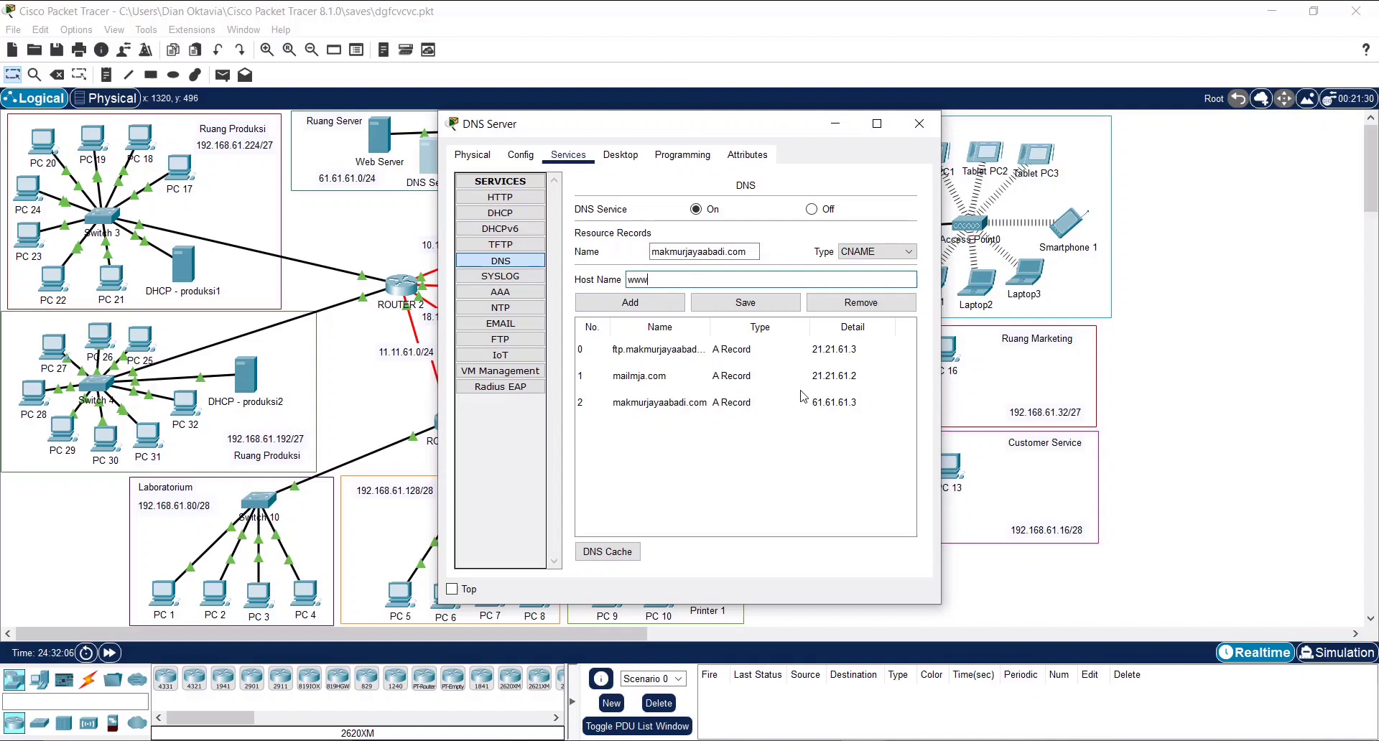
{"action": "type", "text": "www."}
{"action": "key", "text": "ctrl+v"}
{"action": "left_click", "coordinate": [675, 303]}
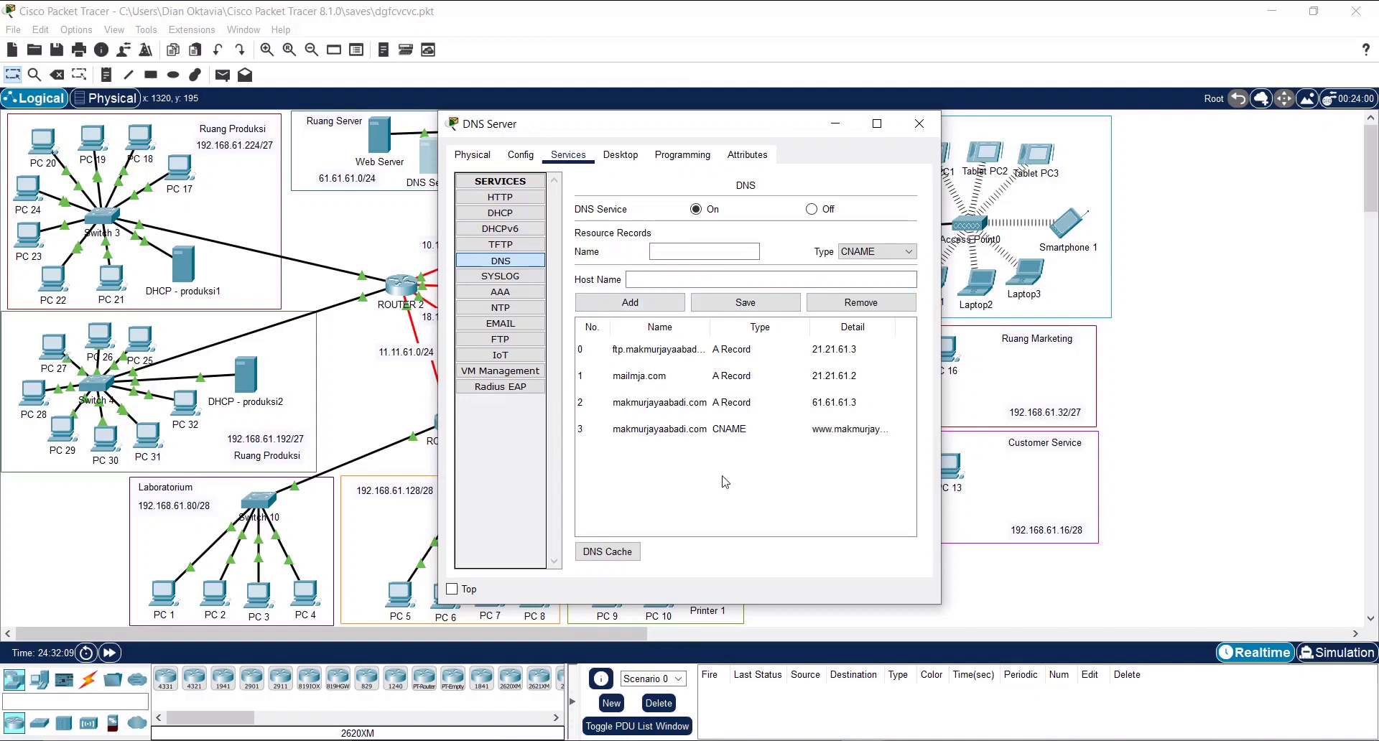
{"action": "left_click", "coordinate": [915, 128]}
Open the Web Server's index.html from its HTTP service beside the topology and review the page's HTML code
{"action": "left_click", "coordinate": [381, 140]}
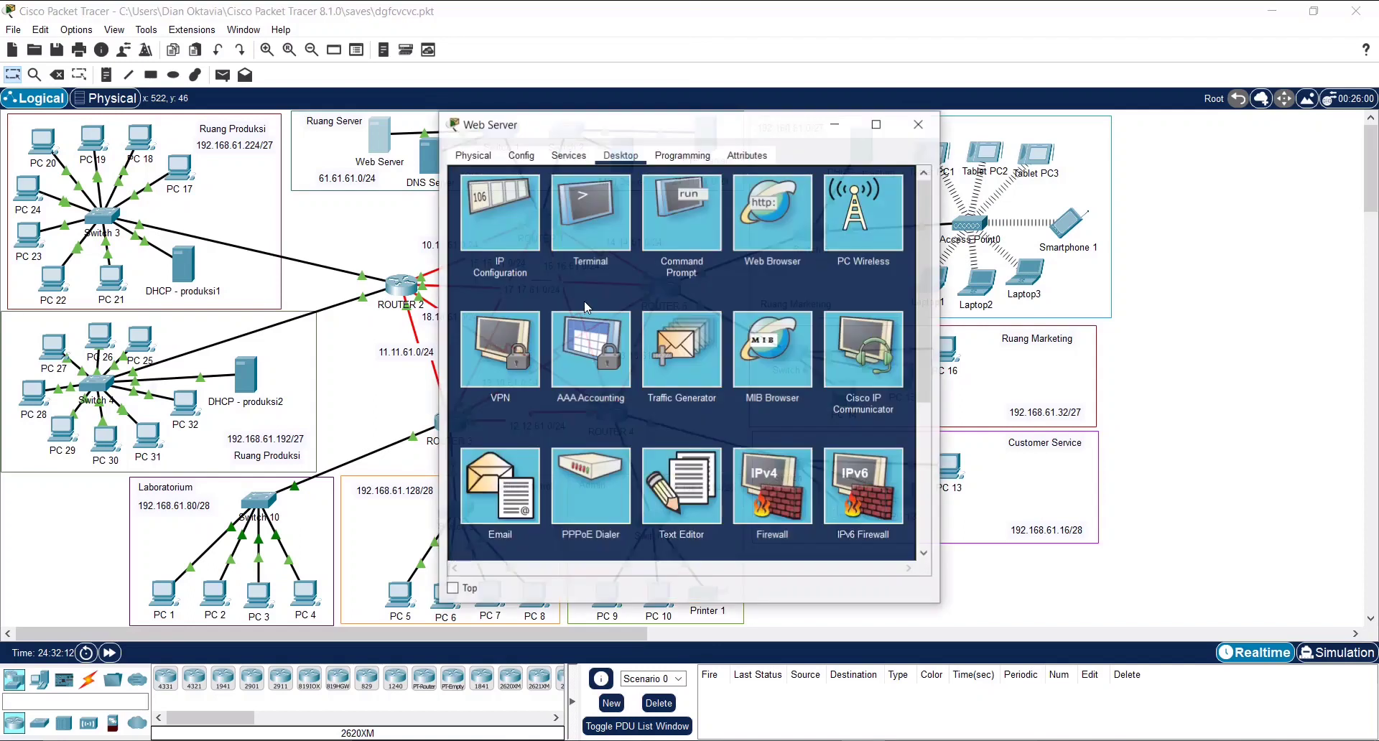
{"action": "left_click_drag", "start_coordinate": [704, 127], "coordinate": [882, 127]}
{"action": "left_click", "coordinate": [747, 154]}
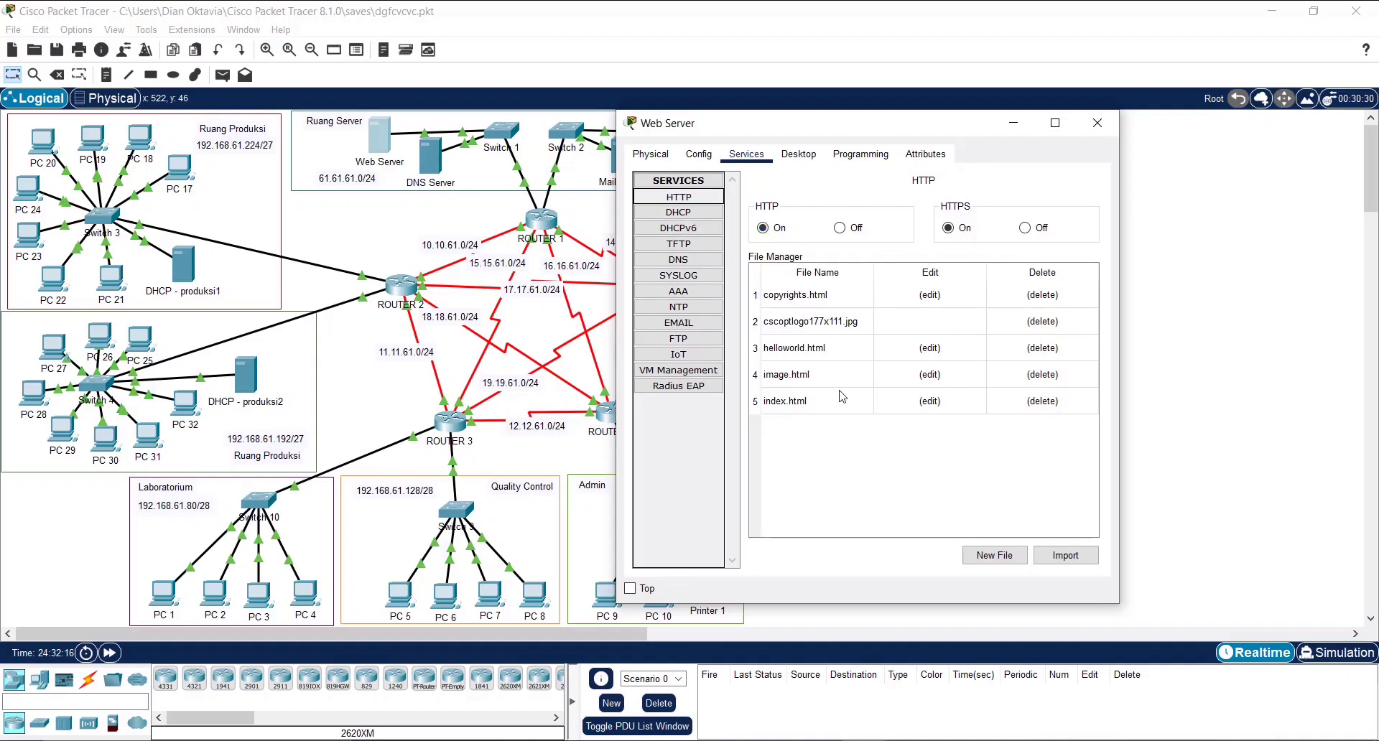
{"action": "left_click", "coordinate": [930, 402]}
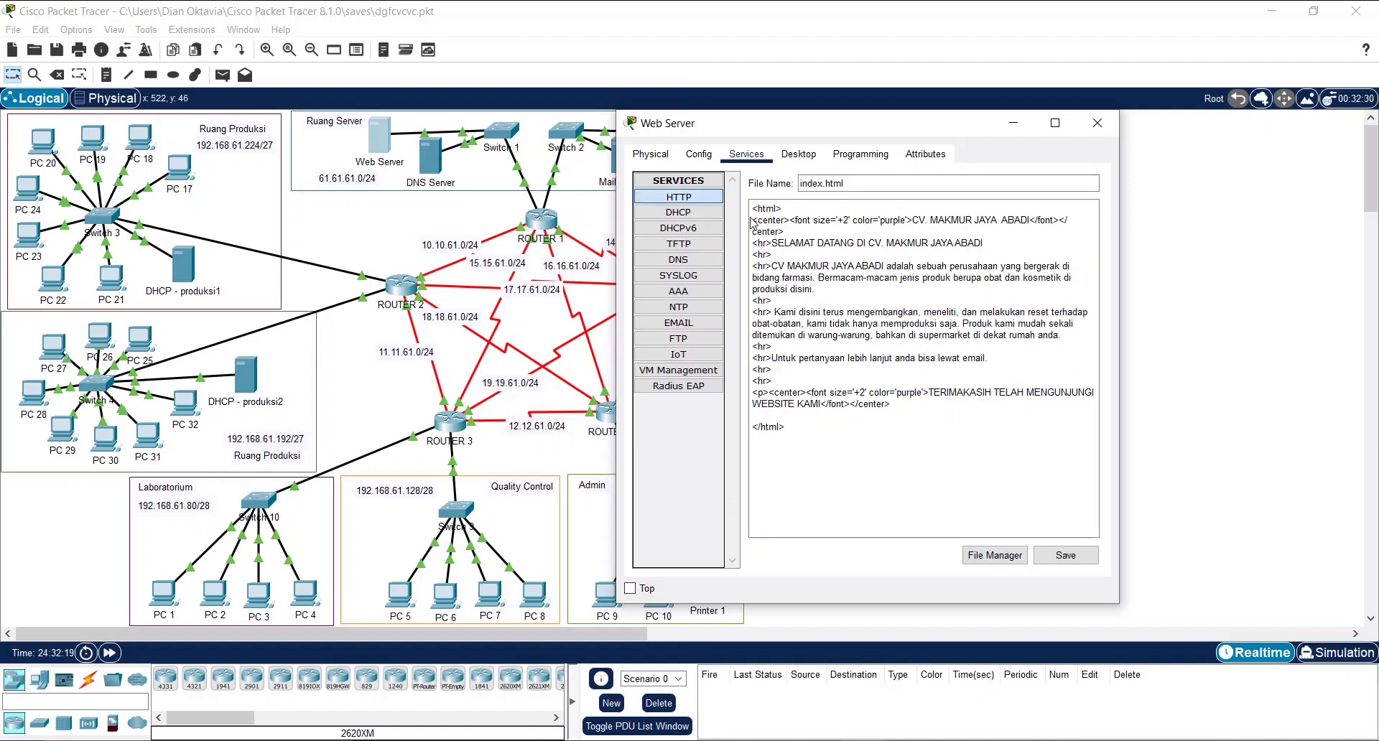
{"action": "left_click_drag", "start_coordinate": [752, 206], "coordinate": [893, 464]}
{"action": "left_click", "coordinate": [911, 489]}
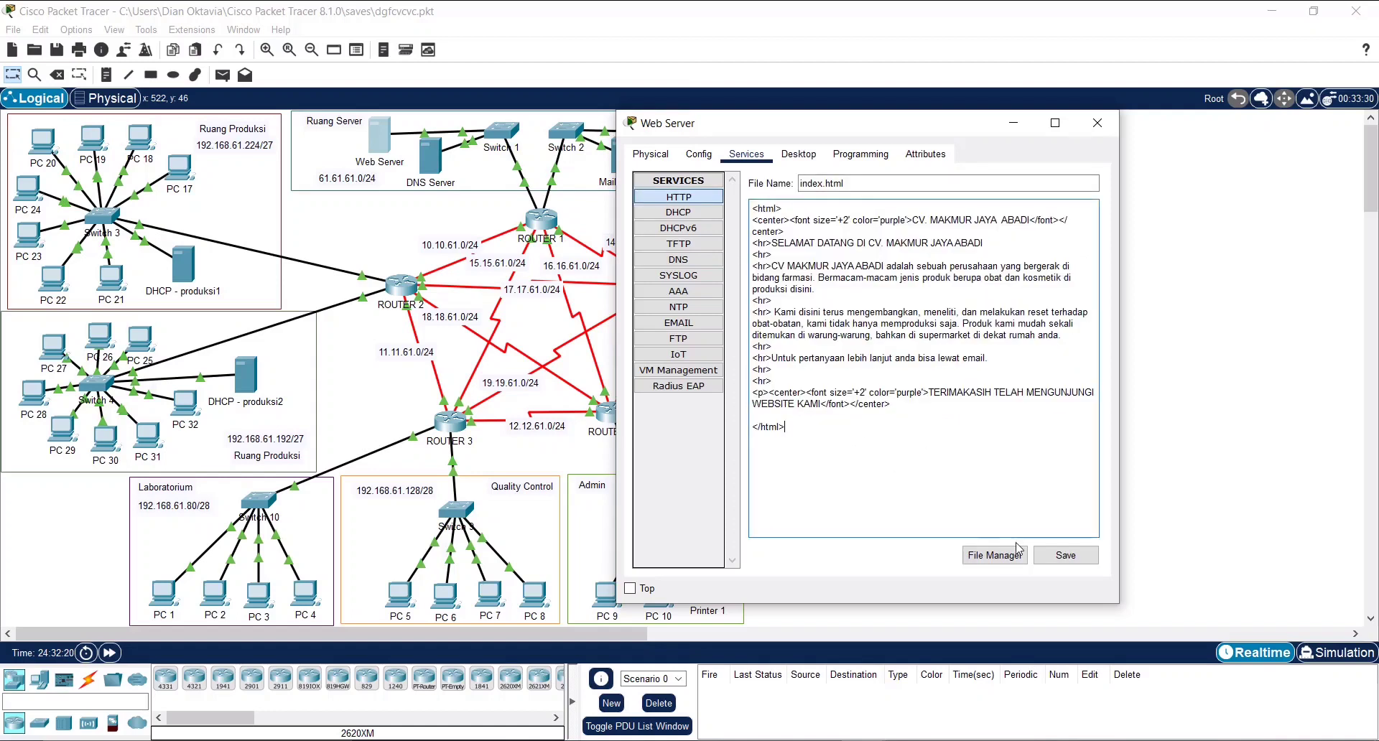
Save the Web Server's index.html page and close the server's window
{"action": "left_click", "coordinate": [1065, 554]}
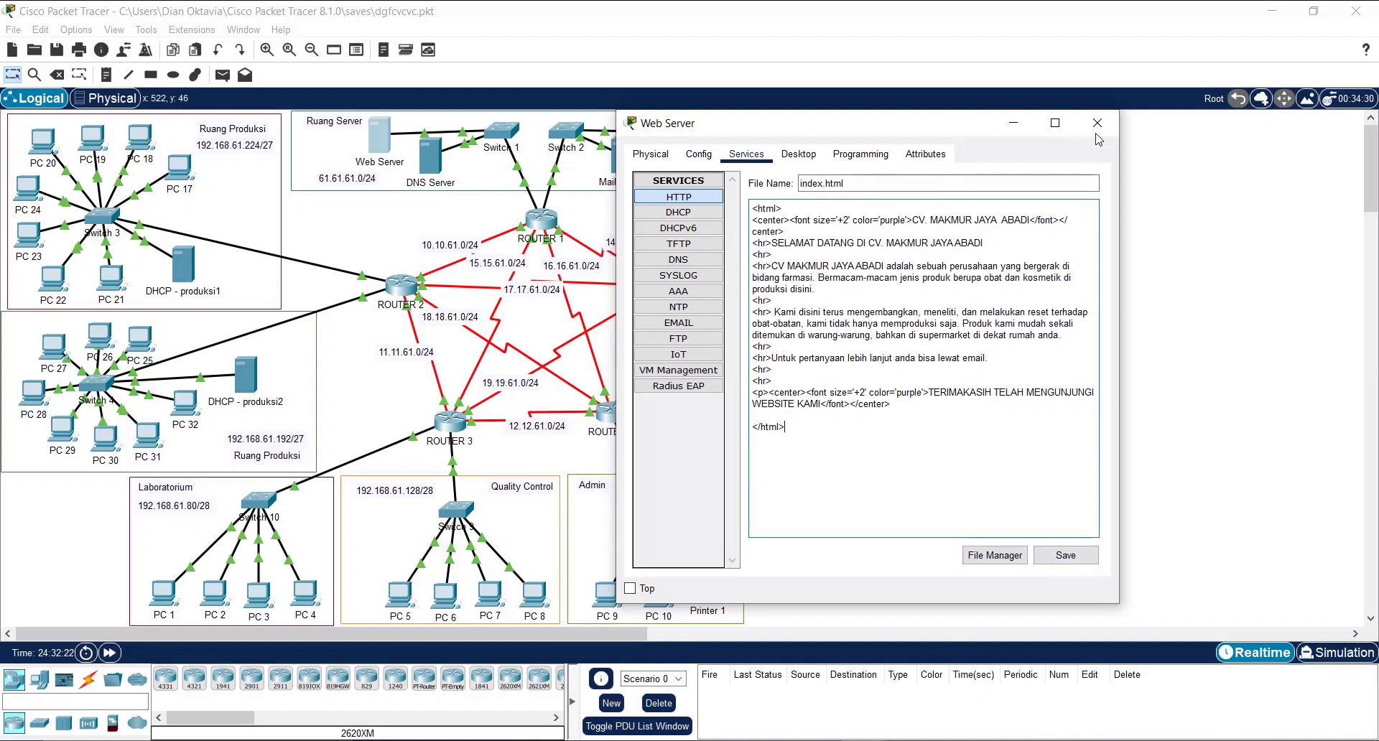
{"action": "left_click", "coordinate": [1096, 122]}
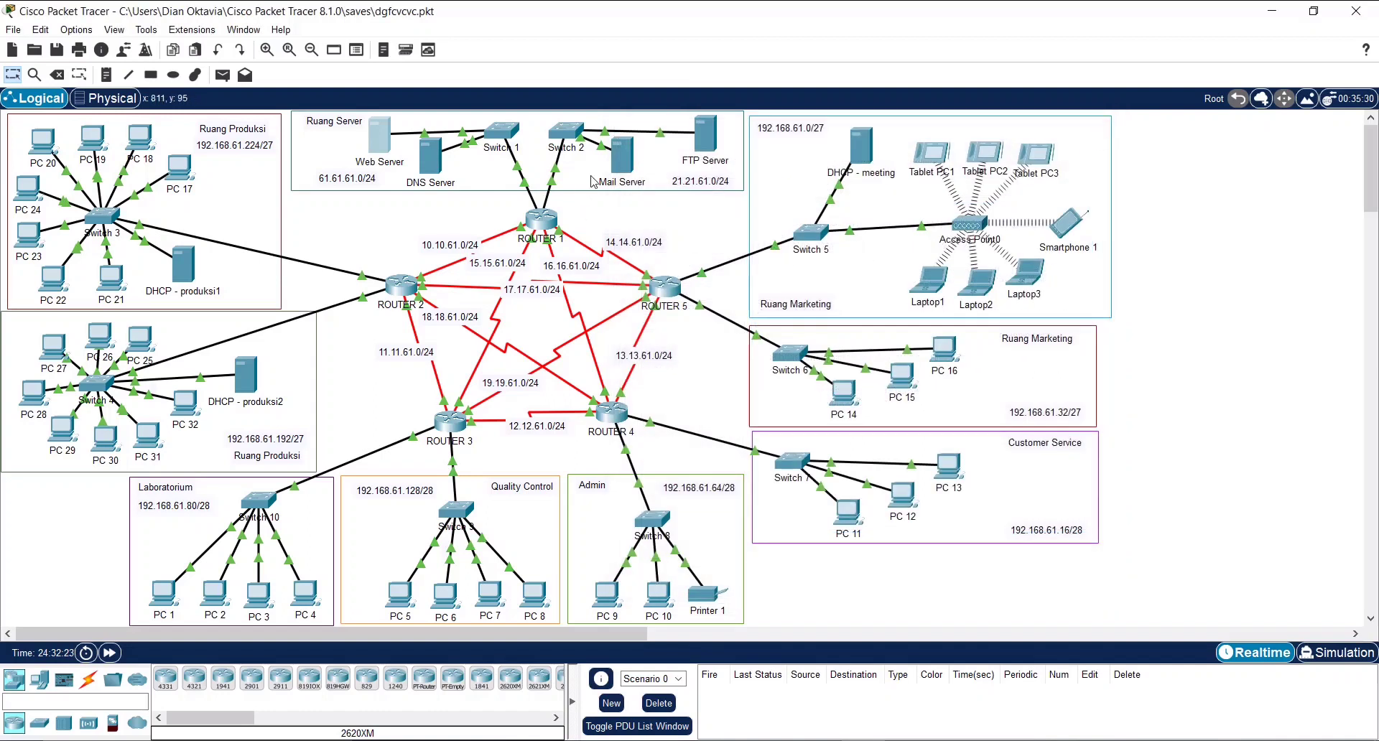
Open the FTP Server's FTP service beside the topology, review the second user's credentials and permissions, and close the window
{"action": "left_click", "coordinate": [708, 138]}
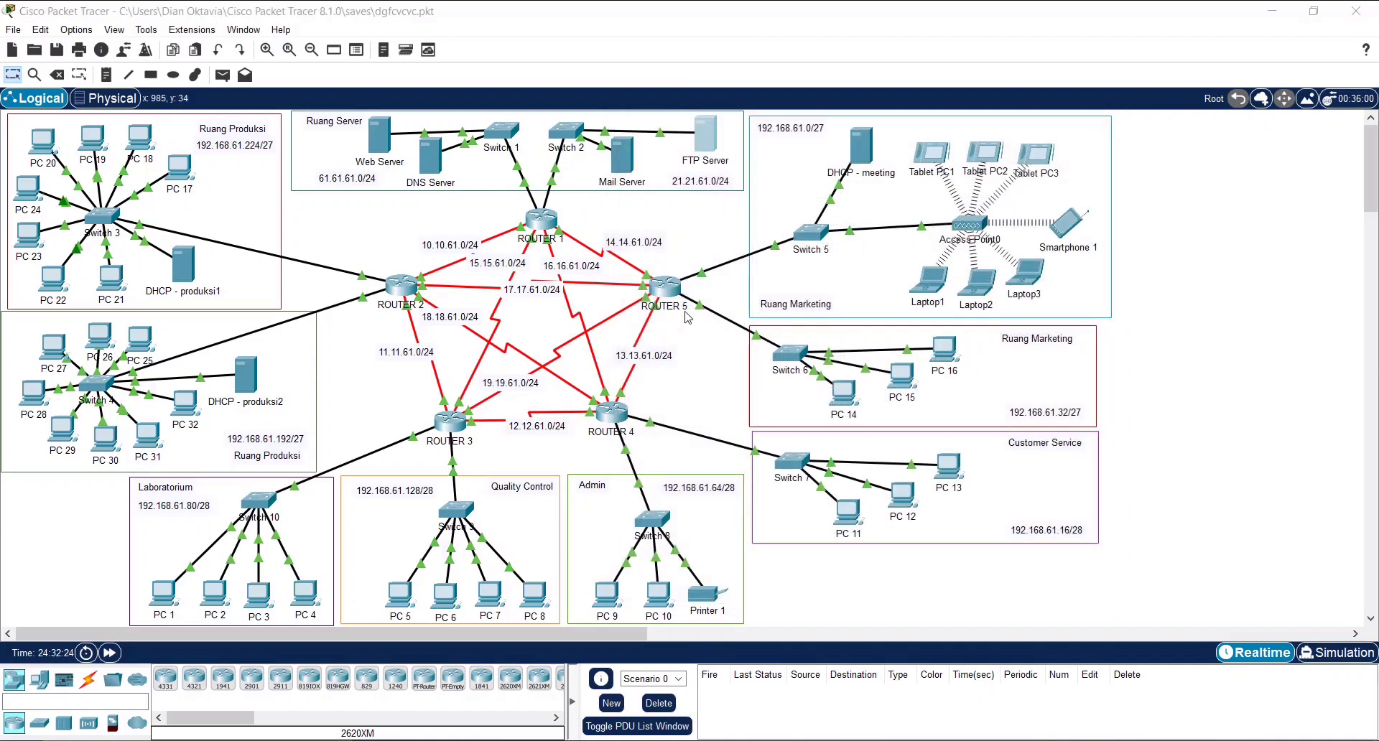
{"action": "left_click_drag", "start_coordinate": [660, 136], "coordinate": [1014, 125]}
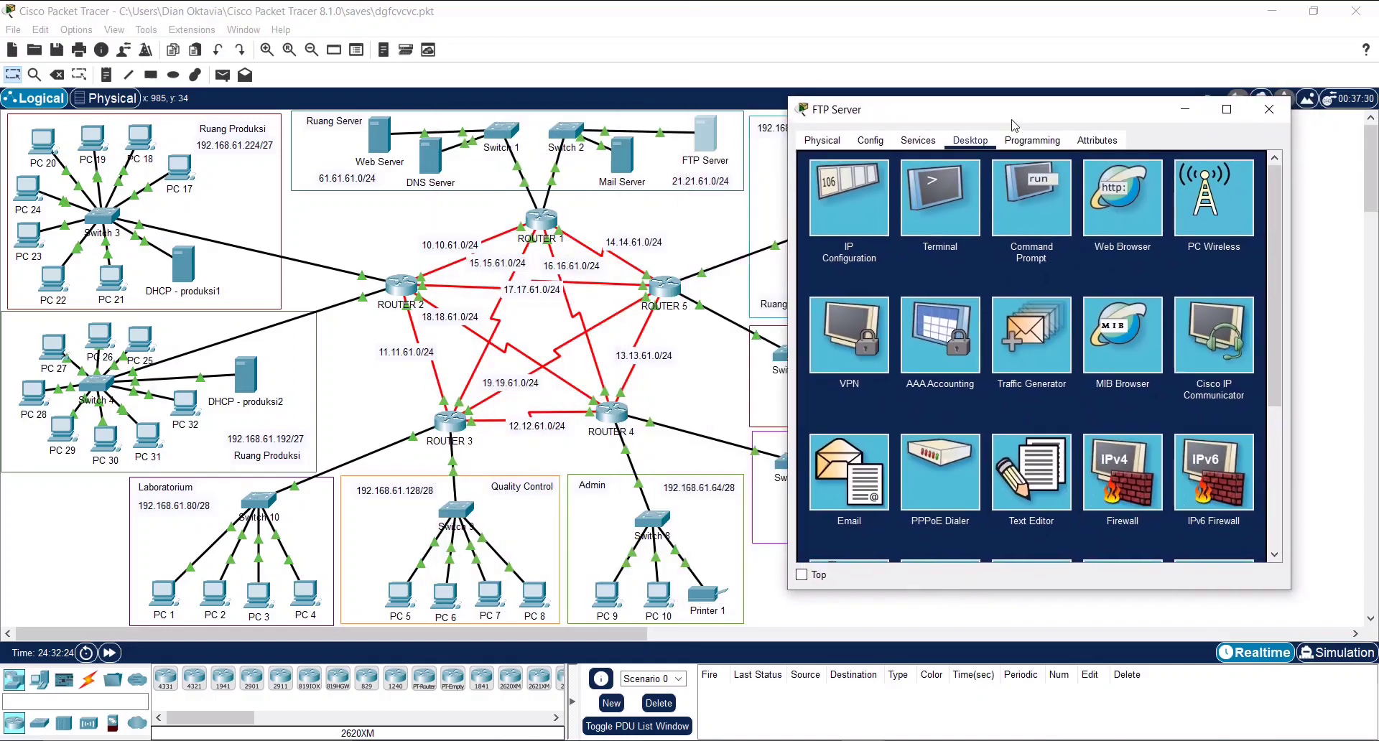
{"action": "left_click", "coordinate": [918, 141]}
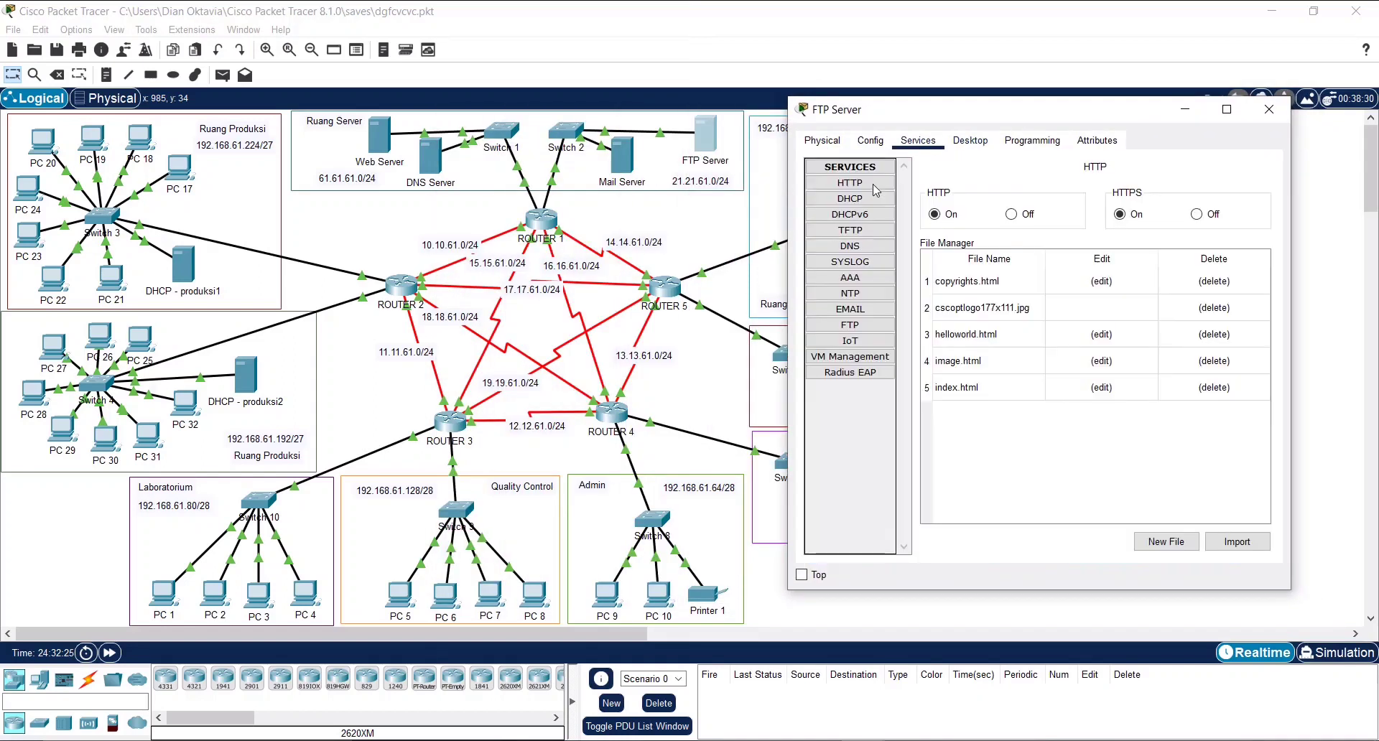
{"action": "left_click", "coordinate": [851, 325]}
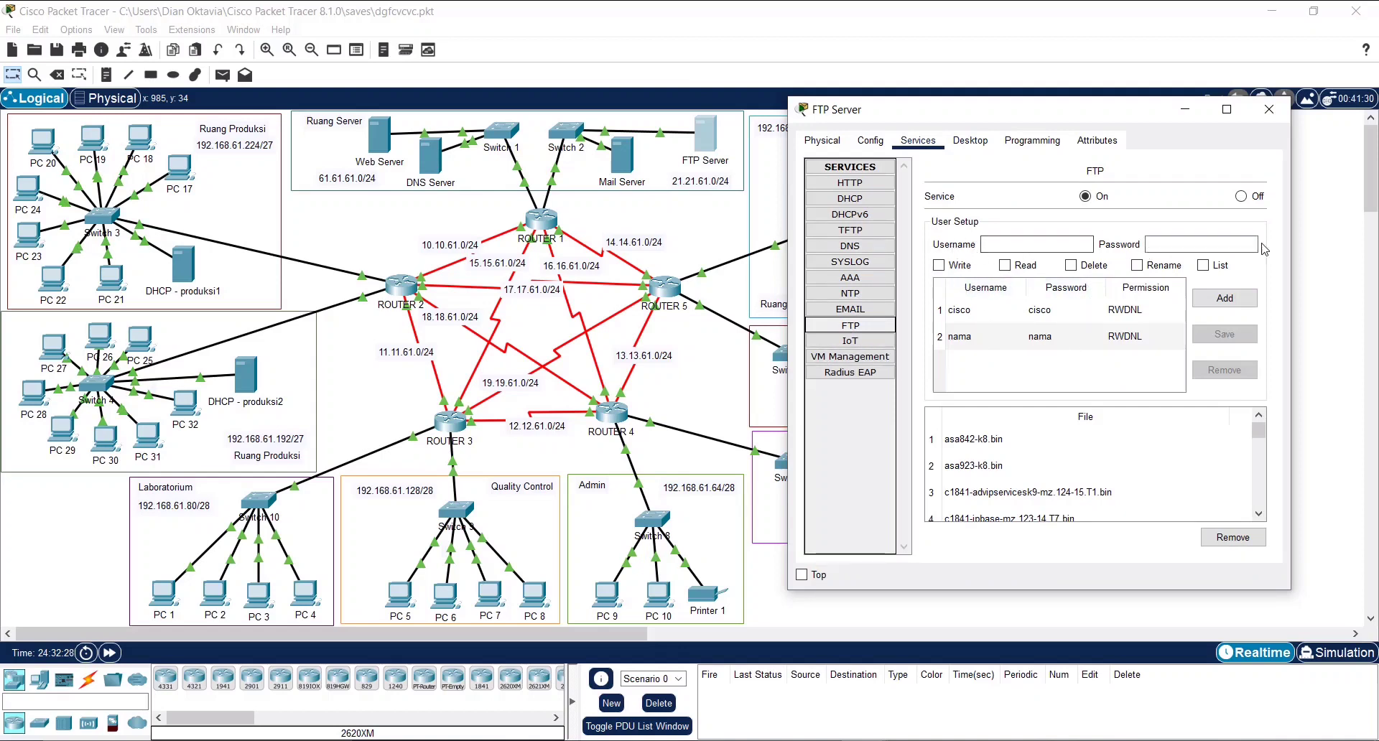
{"action": "left_click", "coordinate": [960, 345]}
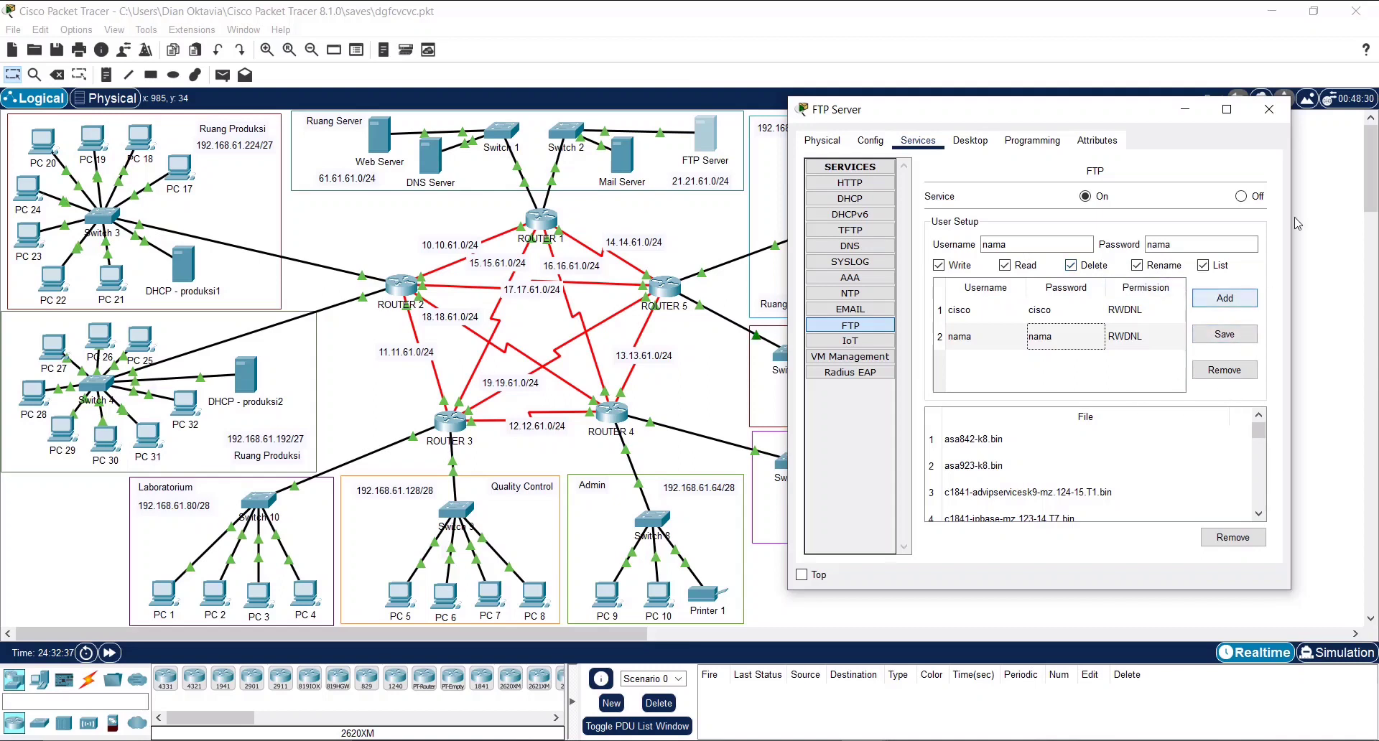
{"action": "left_click", "coordinate": [1268, 109]}
Open the Mail Server's EMAIL service and check its SMTP and POP3 status and its domain name
{"action": "left_click", "coordinate": [622, 154]}
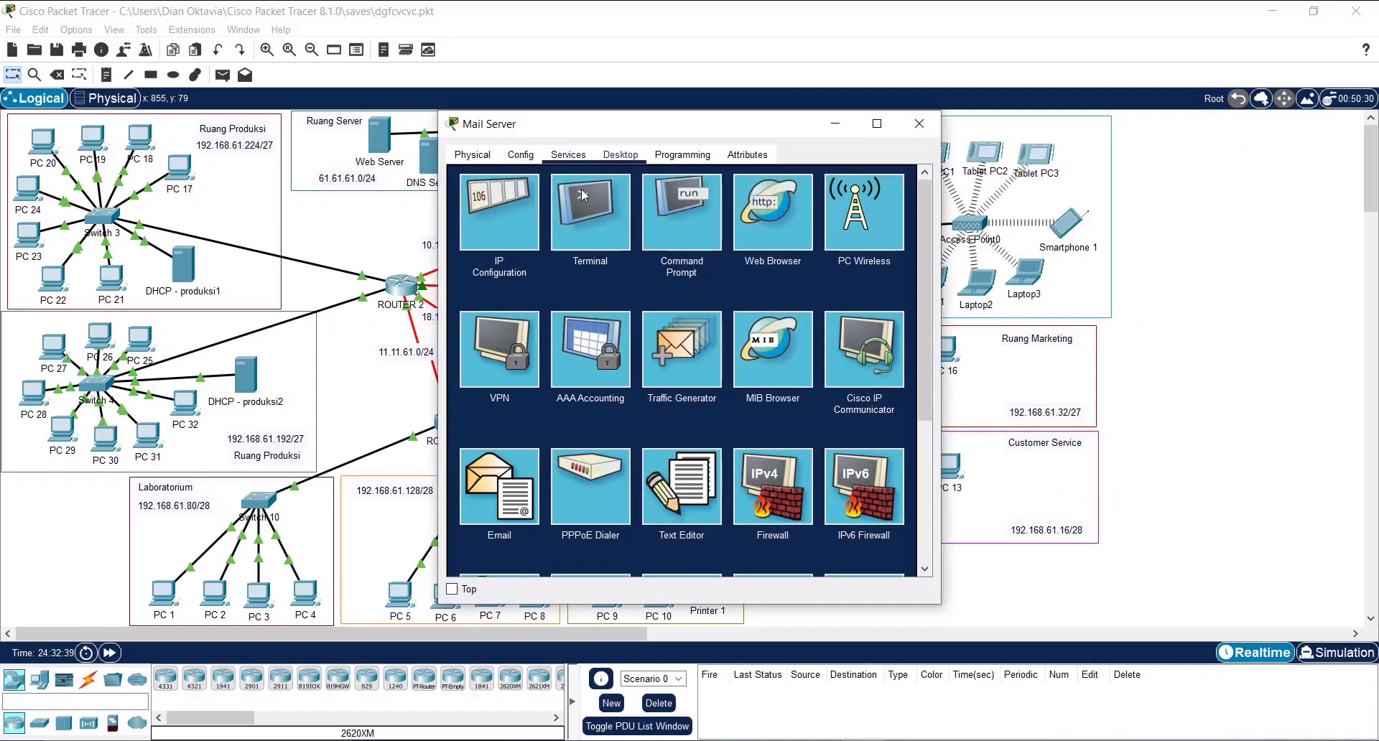
{"action": "left_click", "coordinate": [567, 155]}
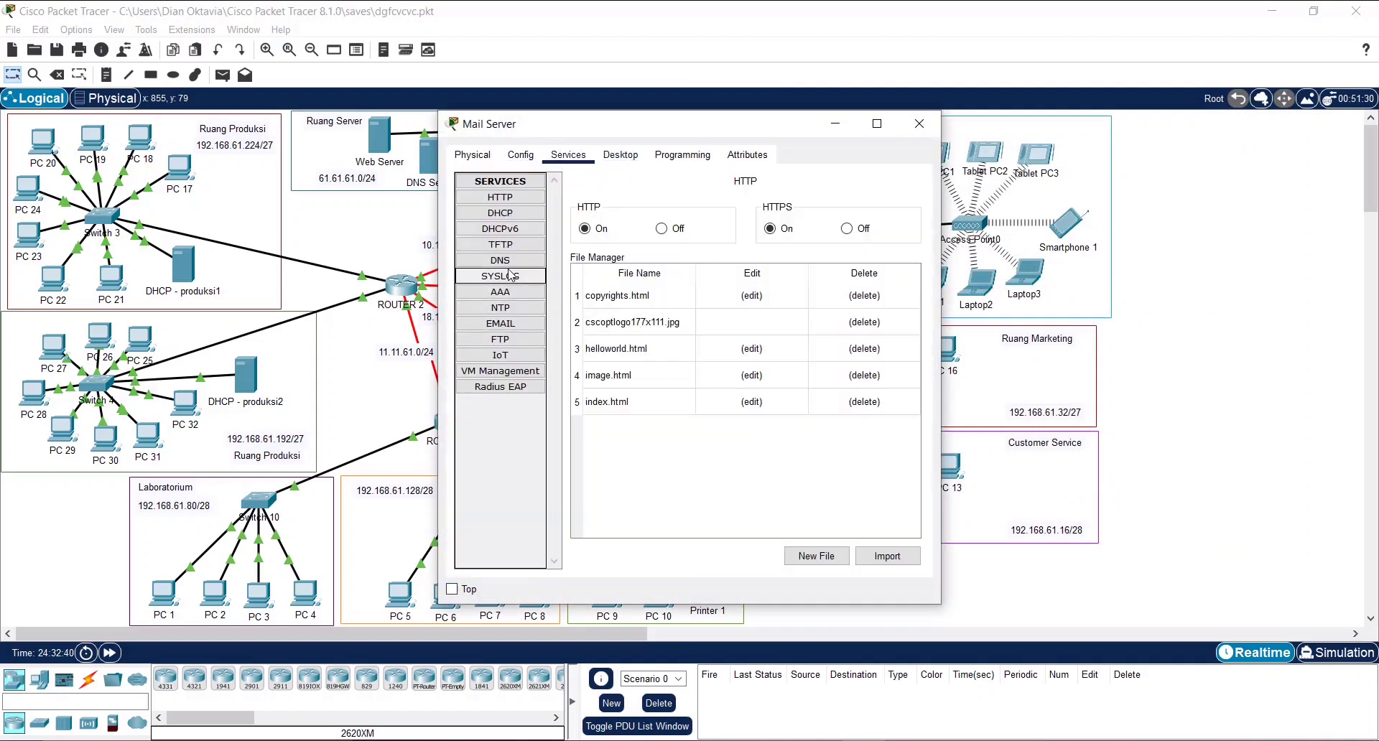
{"action": "left_click", "coordinate": [506, 323]}
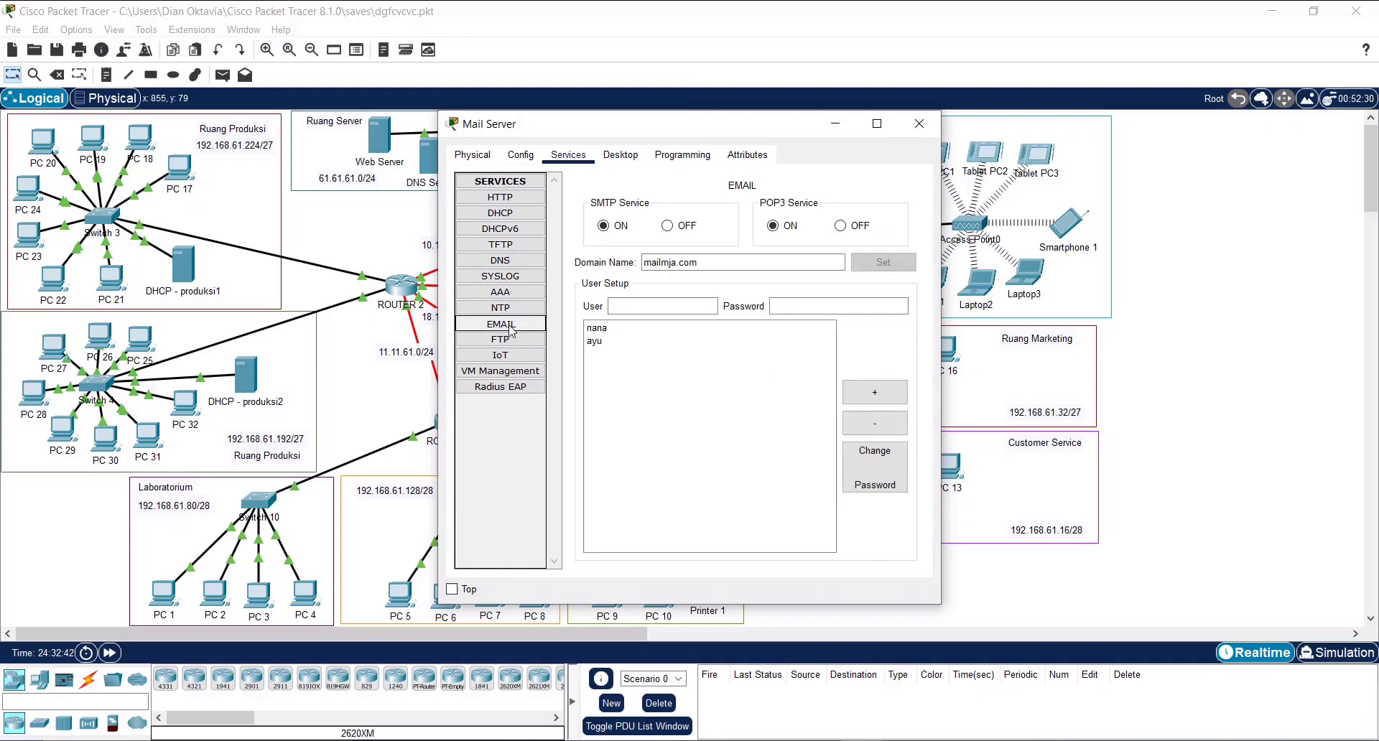
{"action": "left_click", "coordinate": [695, 262]}
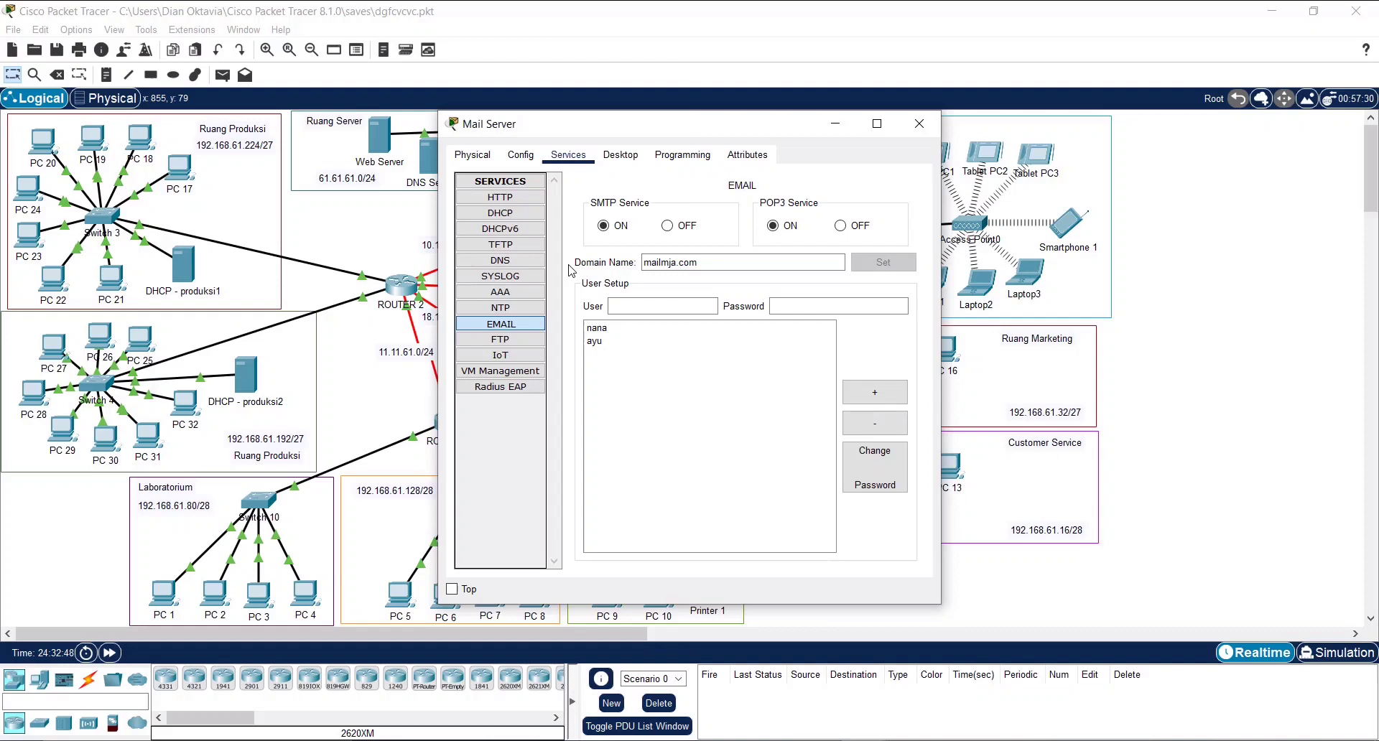
Add a mail user by entering a username and the account password, and close the Mail Server window
{"action": "left_click", "coordinate": [660, 304]}
{"action": "left_click", "coordinate": [605, 327]}
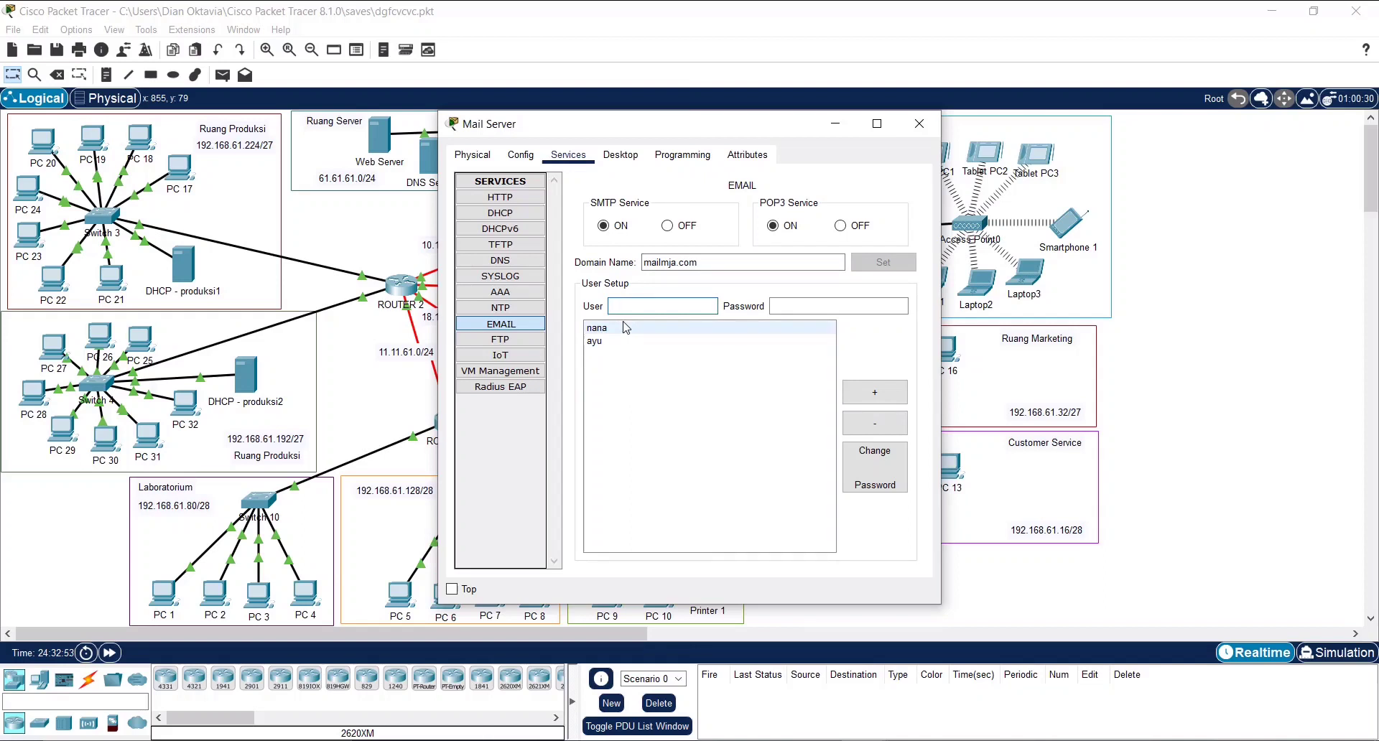
{"action": "left_click", "coordinate": [804, 306]}
{"action": "type", "text": "sasa"}
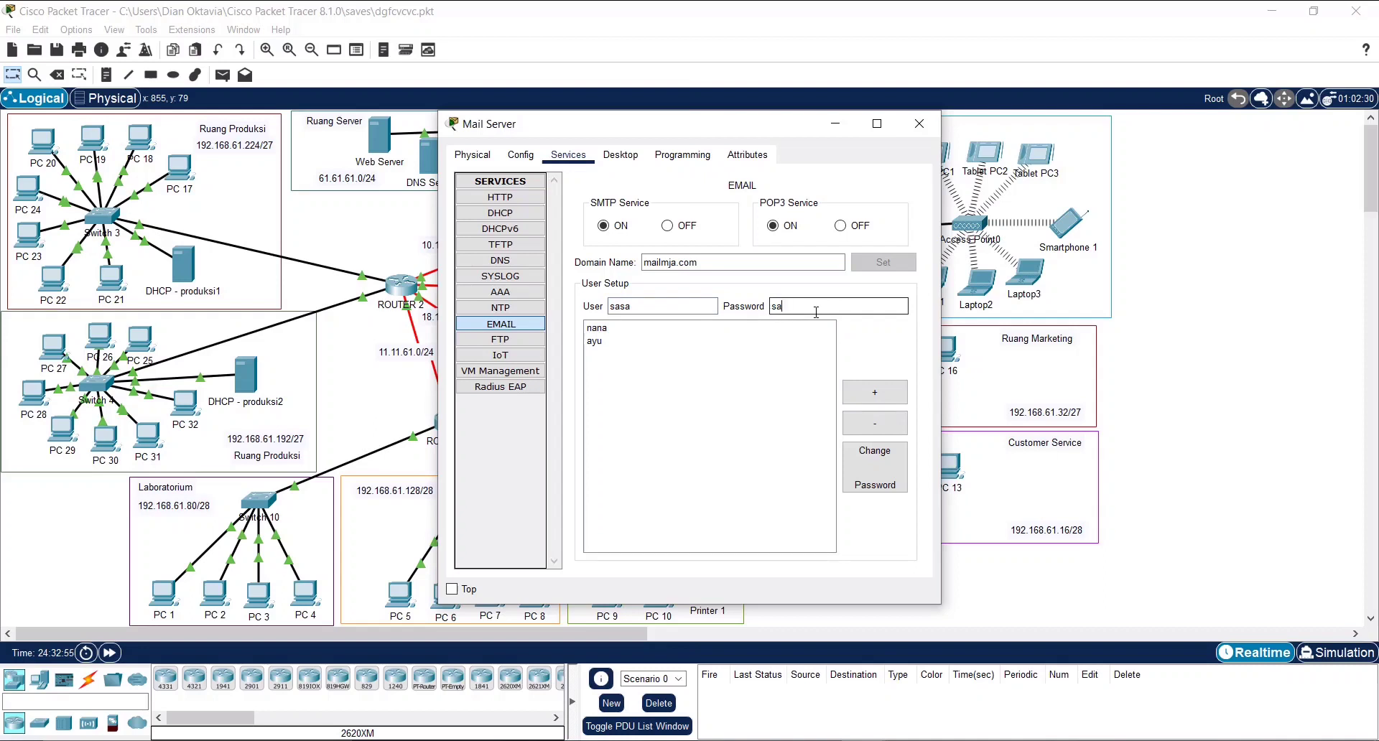
{"action": "left_click", "coordinate": [876, 392]}
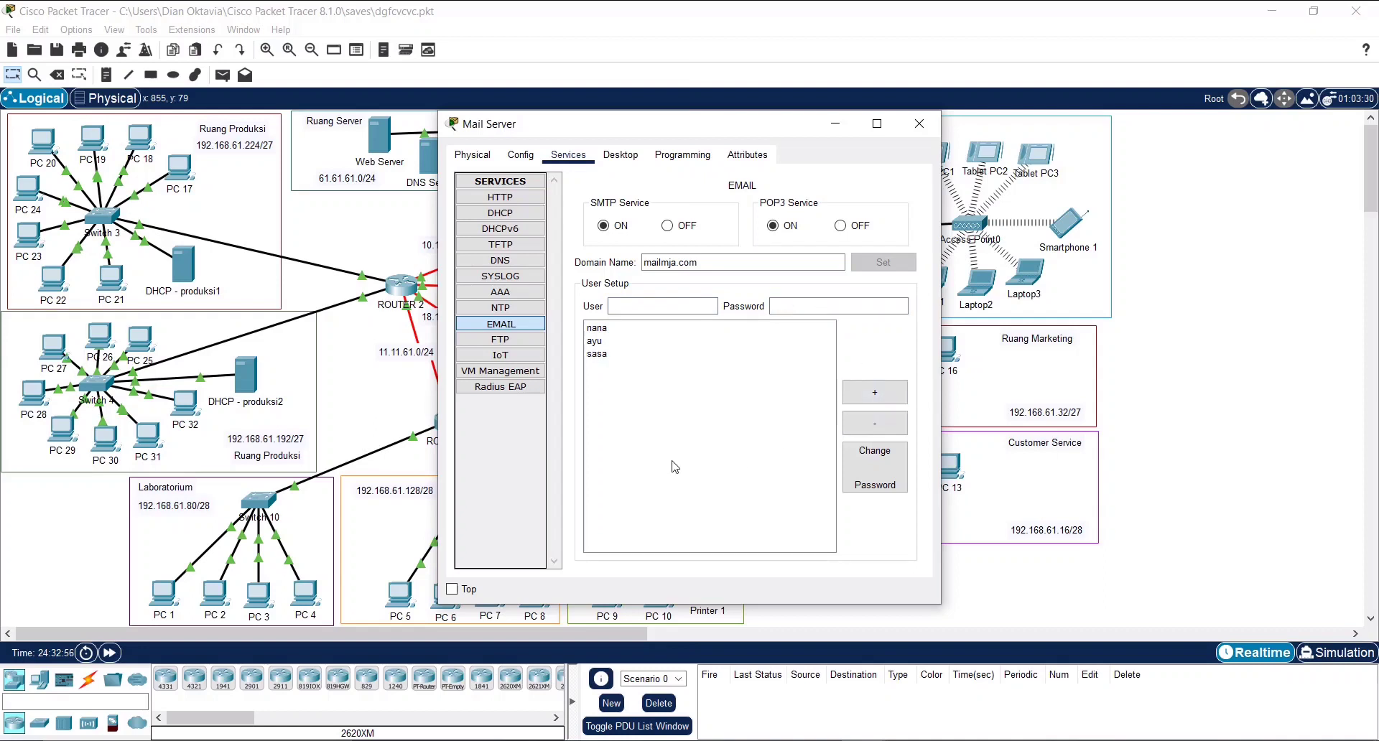
{"action": "left_click", "coordinate": [919, 124]}
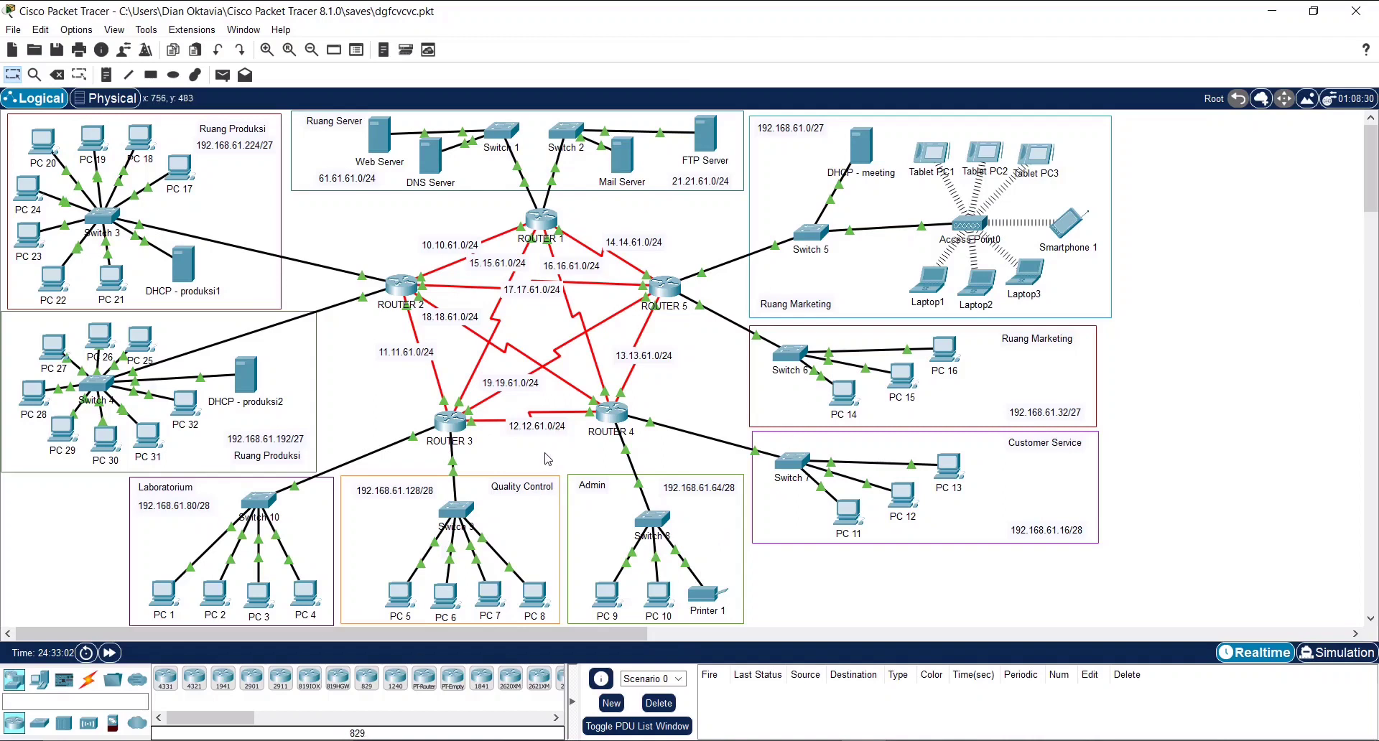
Switch to simulation mode and create a simple PDU from PC 20 to PC 13
{"action": "key", "text": "shift+s"}
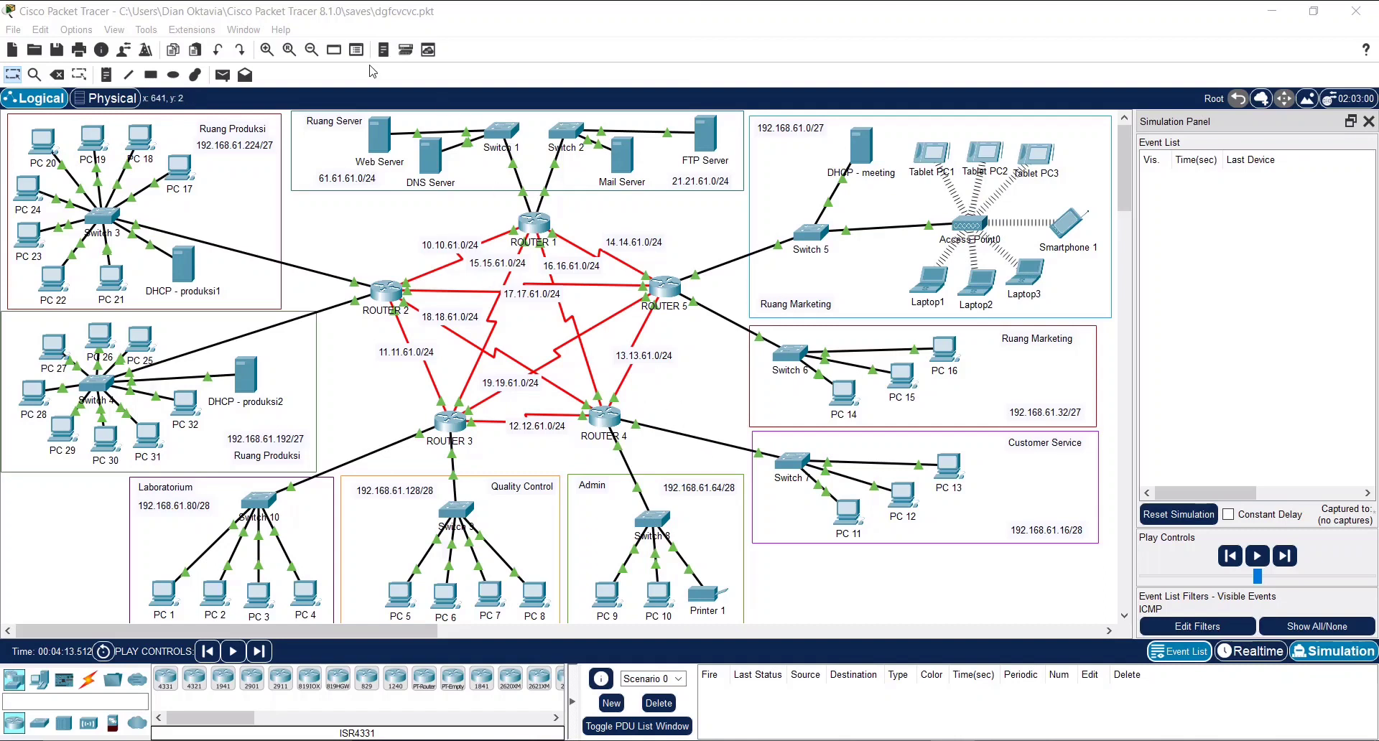
{"action": "left_click", "coordinate": [227, 79]}
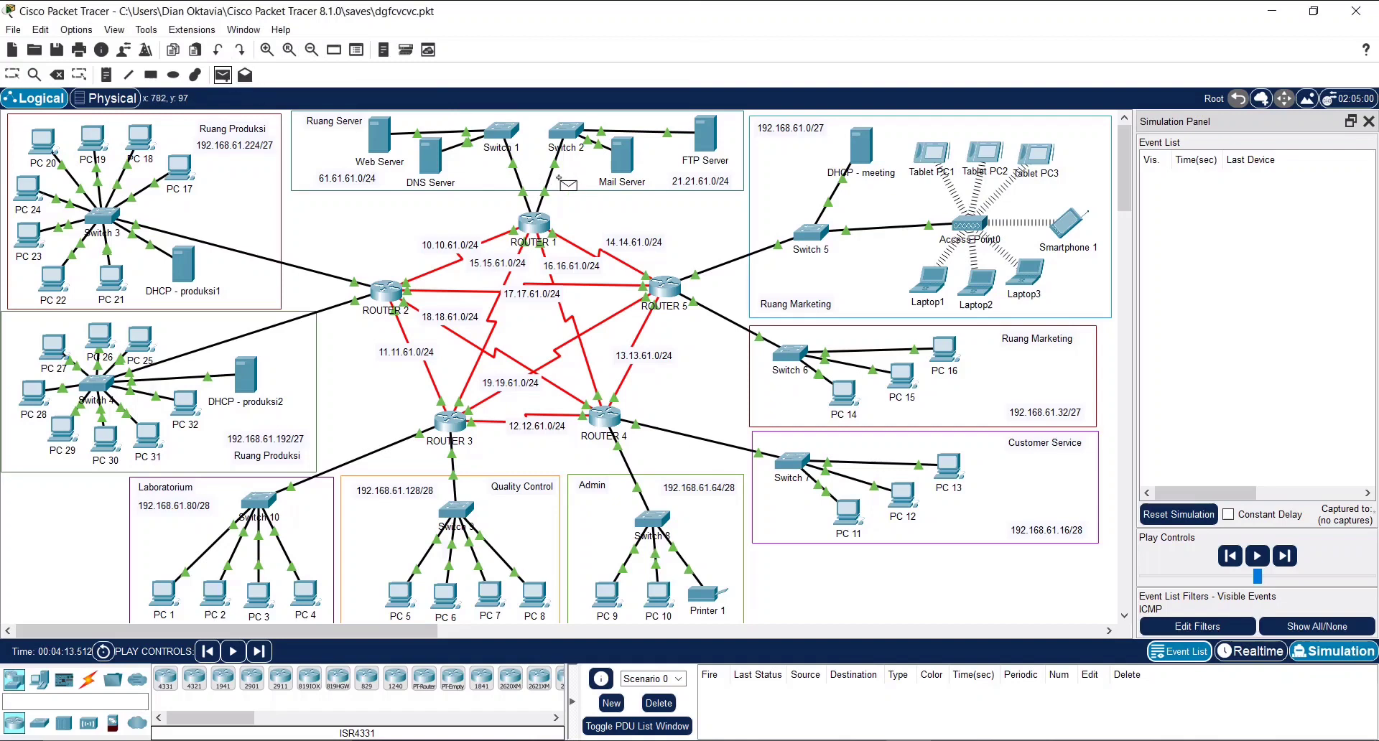
{"action": "left_click", "coordinate": [37, 134]}
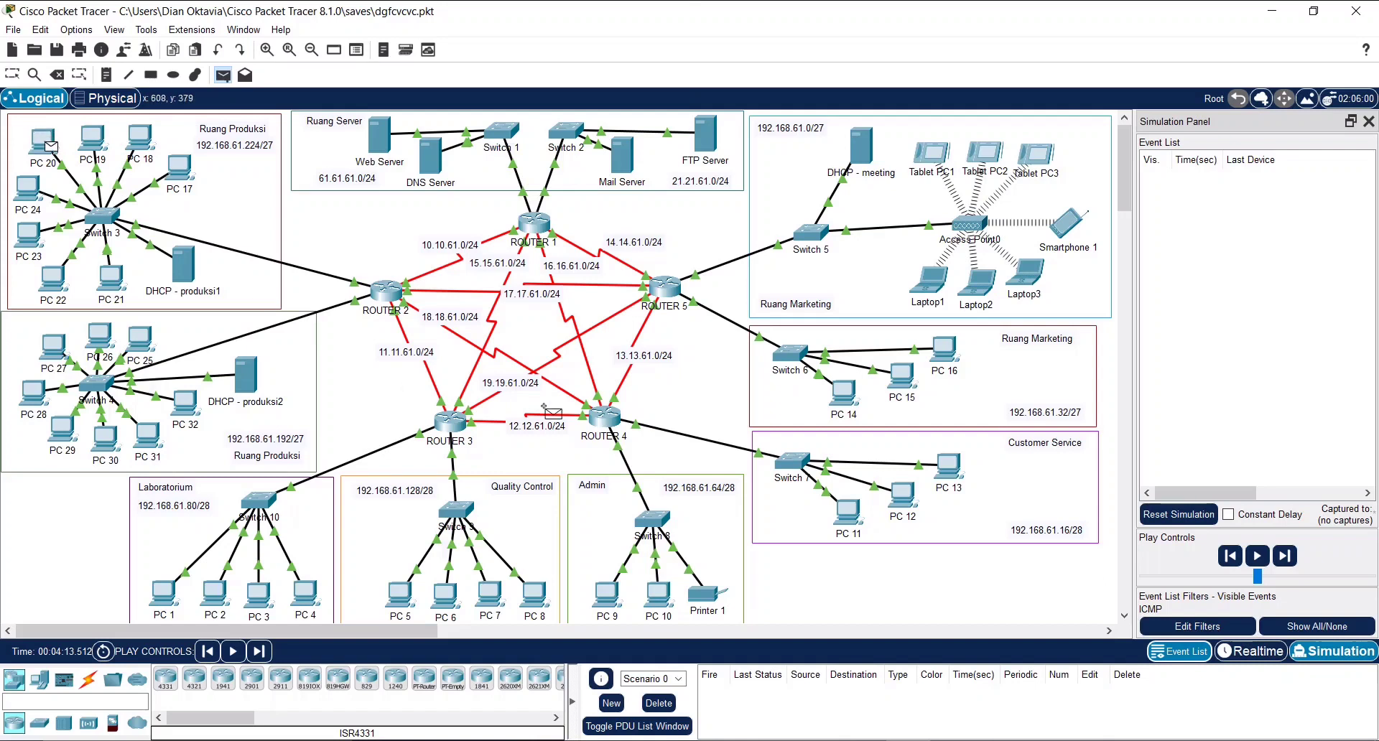
{"action": "left_click", "coordinate": [942, 461]}
Advance the simulation event by event until the PC 20 to PC 13 message makes its full round trip back to PC 20
{"action": "left_click", "coordinate": [1289, 556]}
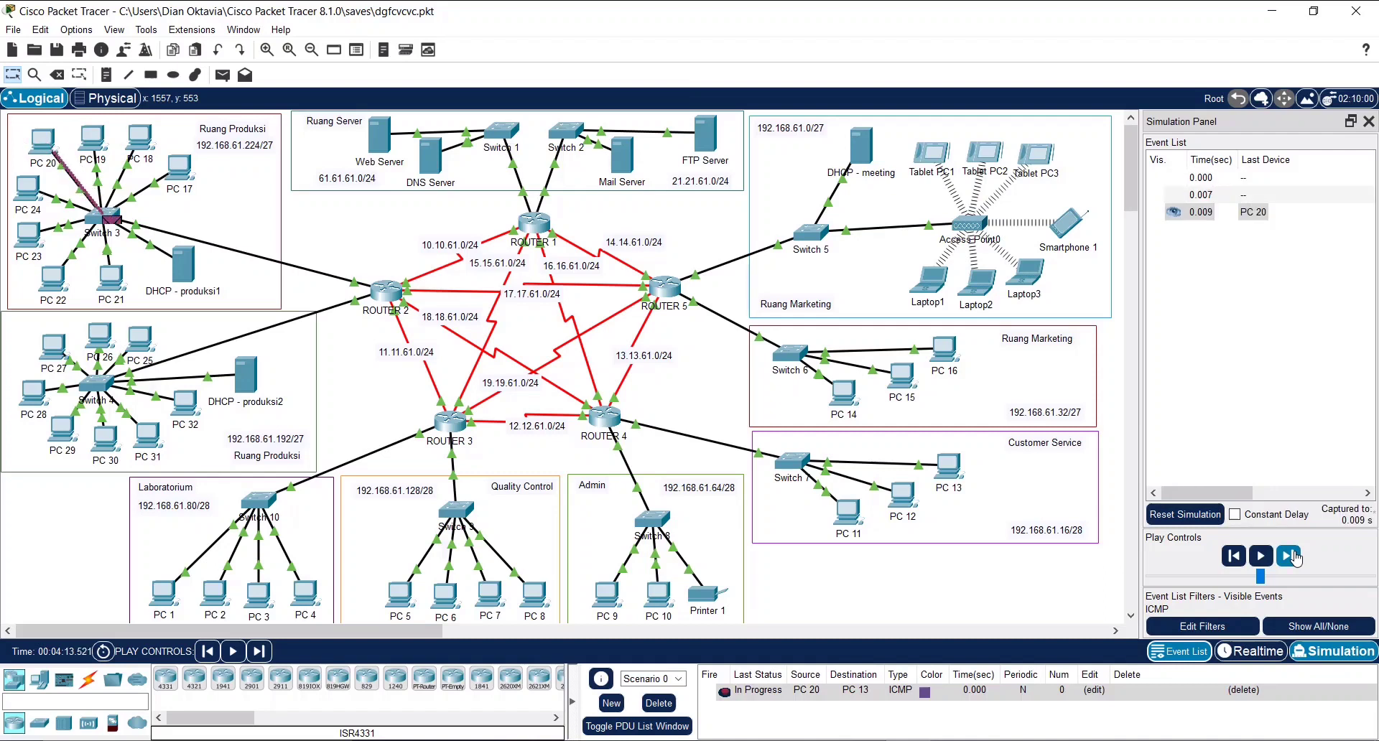
{"action": "left_click", "coordinate": [1290, 556]}
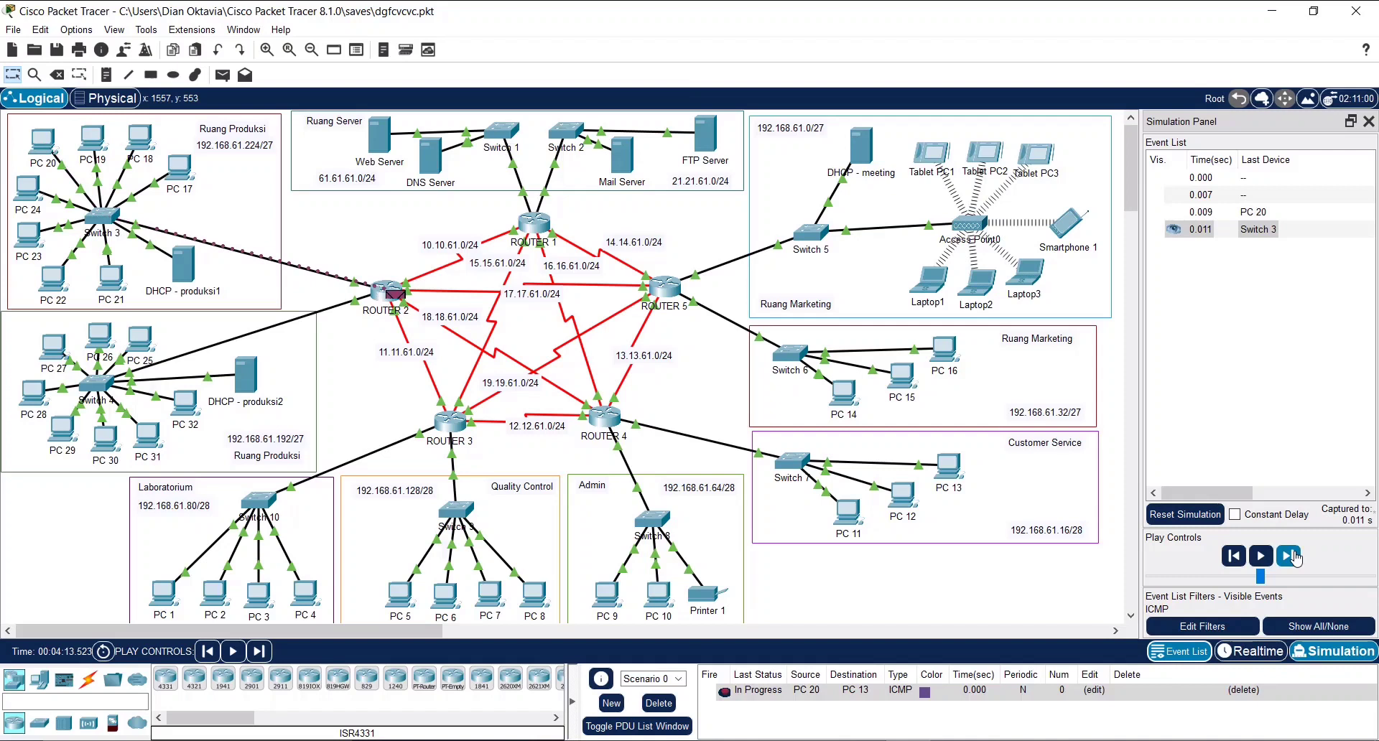
{"action": "left_click", "coordinate": [1290, 556]}
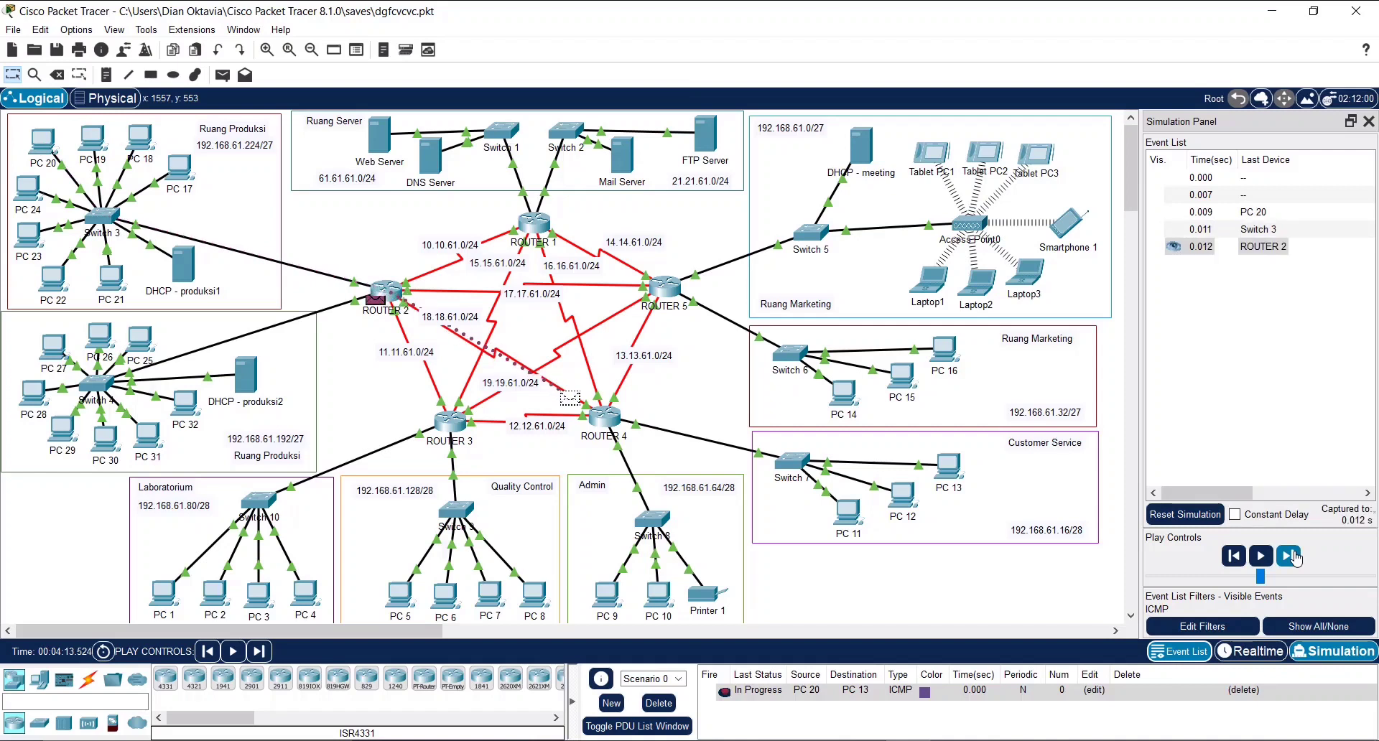
{"action": "left_click", "coordinate": [1291, 556]}
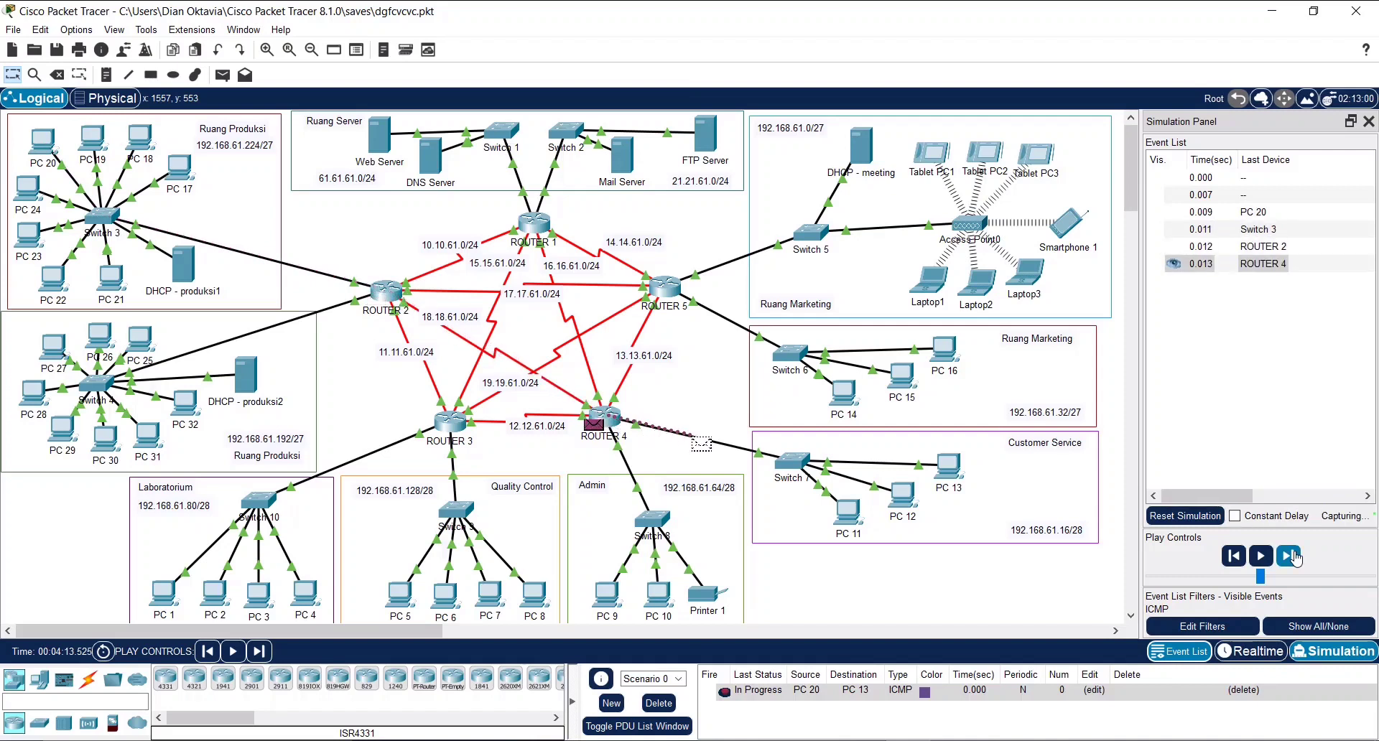
{"action": "left_click", "coordinate": [1291, 556]}
{"action": "left_click", "coordinate": [1290, 555]}
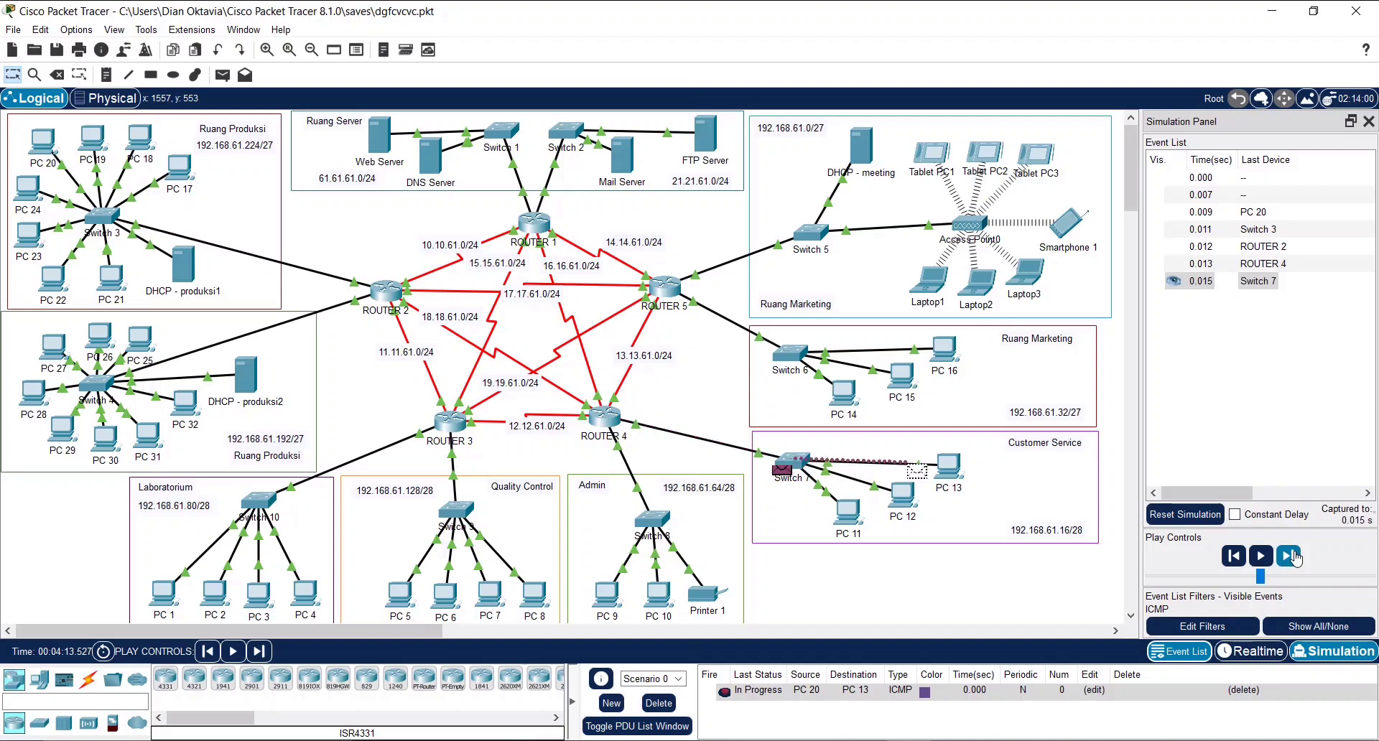
{"action": "left_click", "coordinate": [1290, 556]}
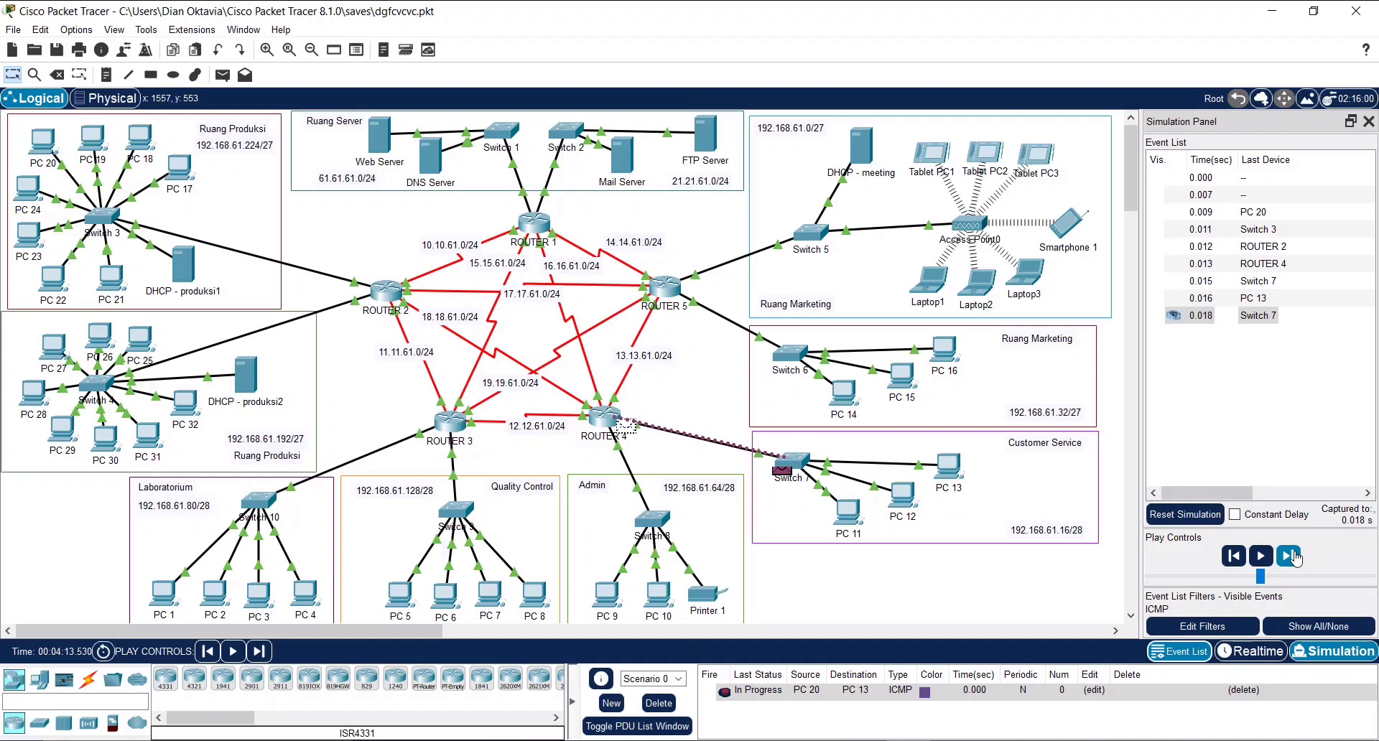
{"action": "left_click", "coordinate": [1290, 556]}
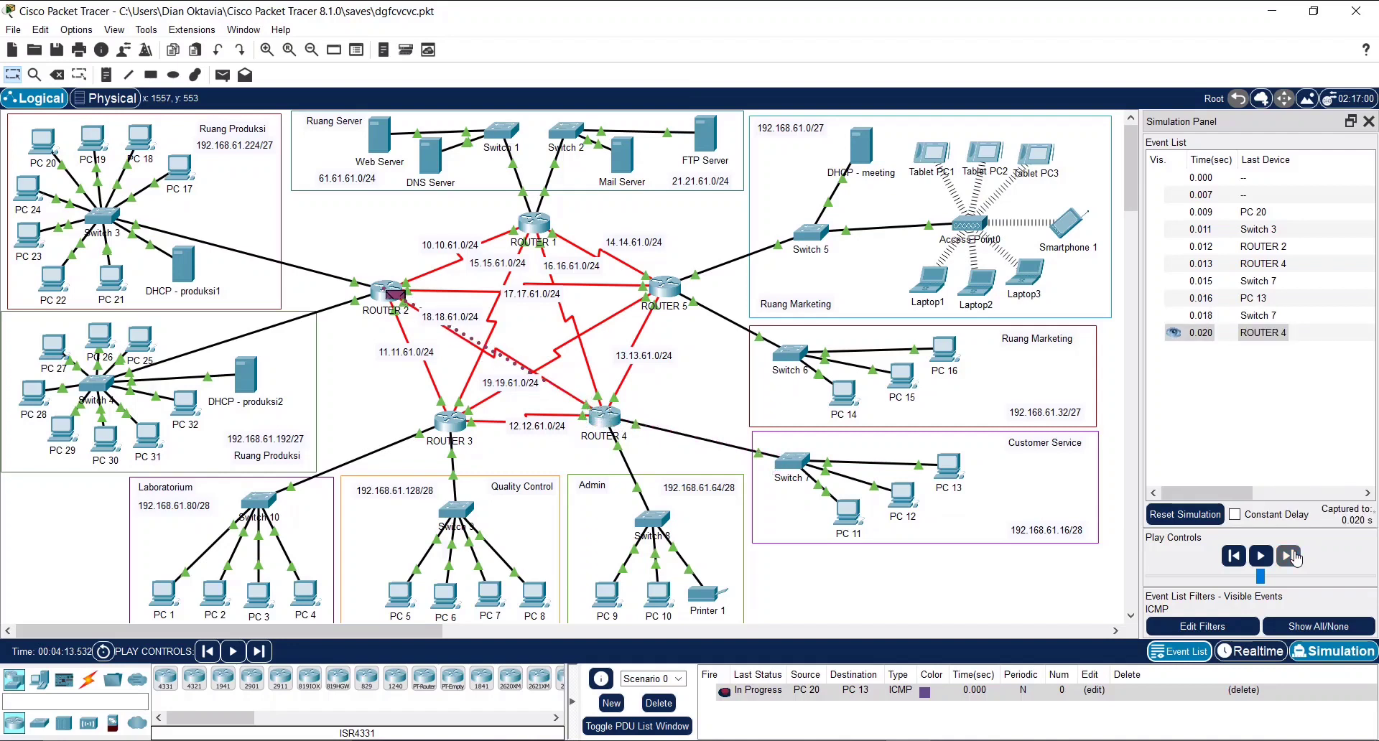
{"action": "left_click", "coordinate": [1291, 556]}
{"action": "left_click", "coordinate": [1291, 556]}
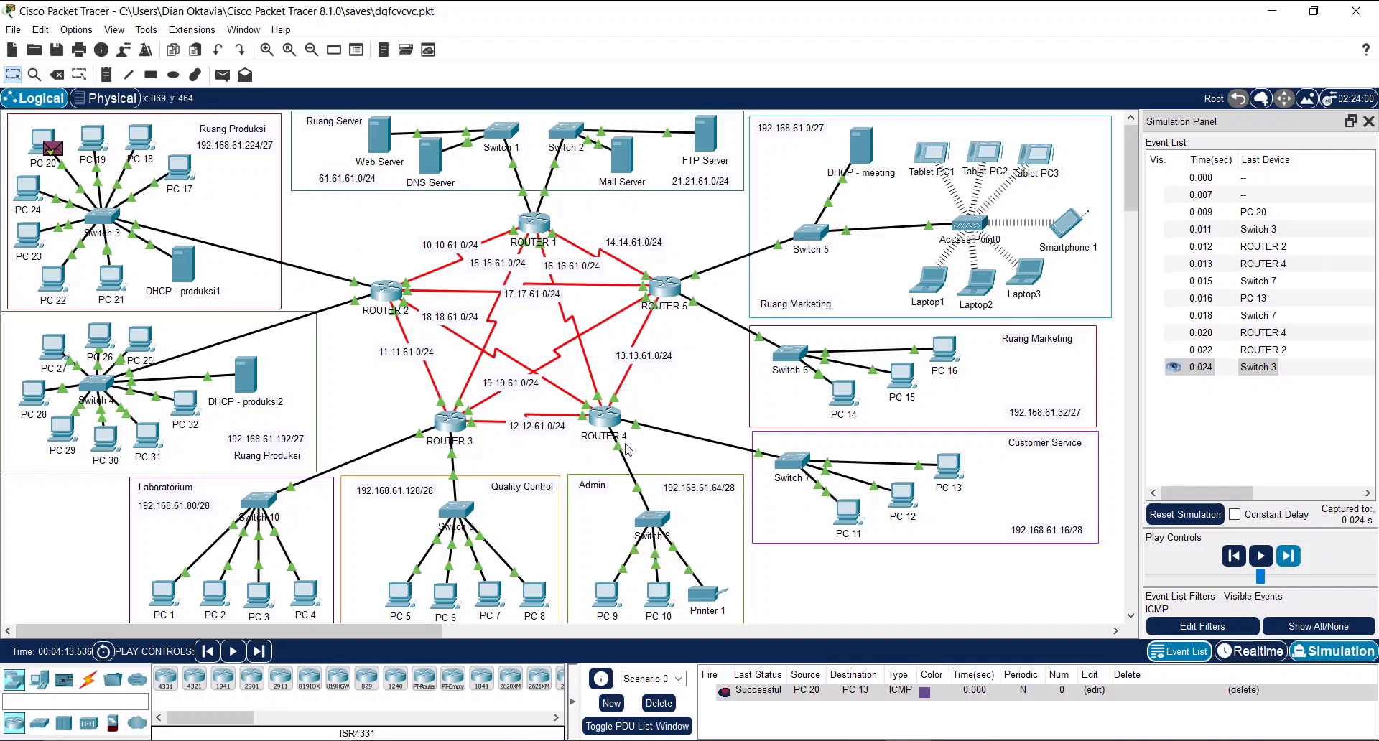
Delete the current PDU scenario and create a simple PDU from PC 18 to PC 9
{"action": "mouse_move", "coordinate": [619, 443]}
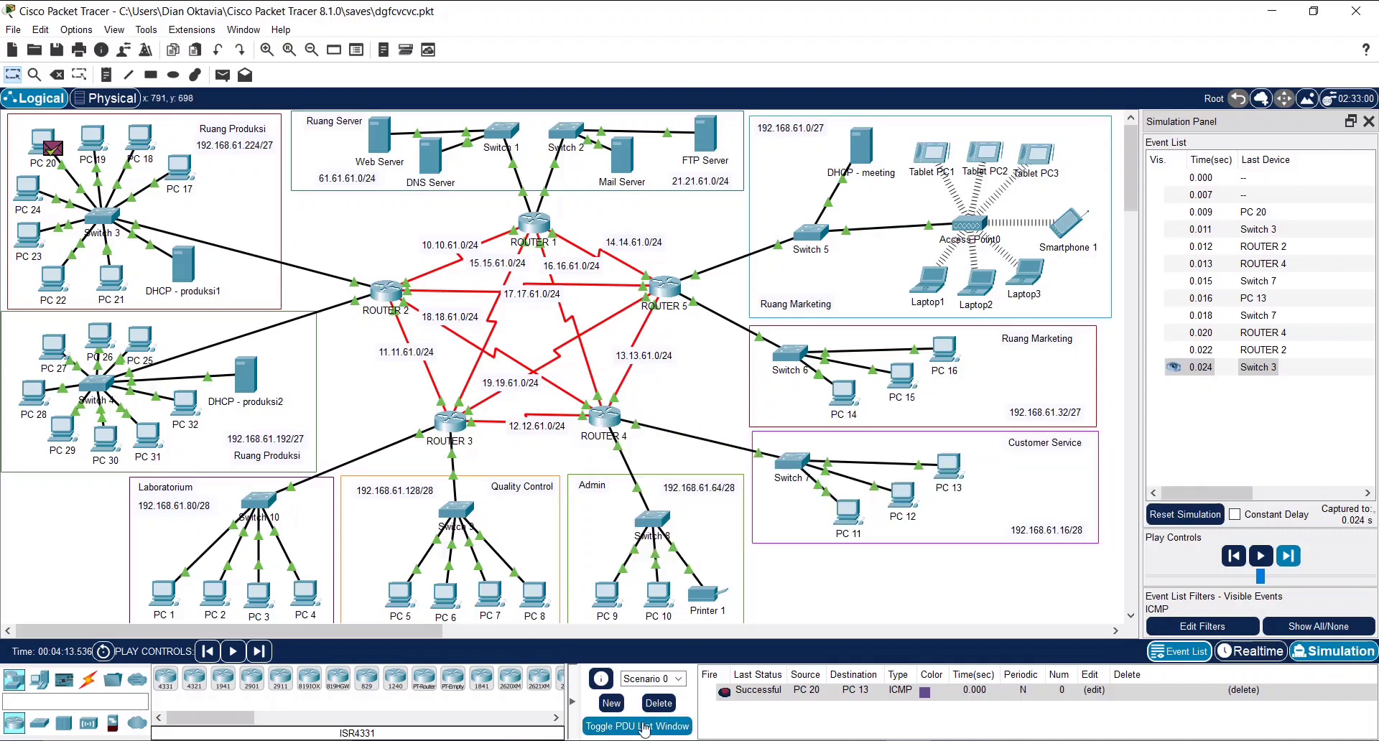
{"action": "left_click", "coordinate": [657, 704]}
{"action": "left_click", "coordinate": [223, 75]}
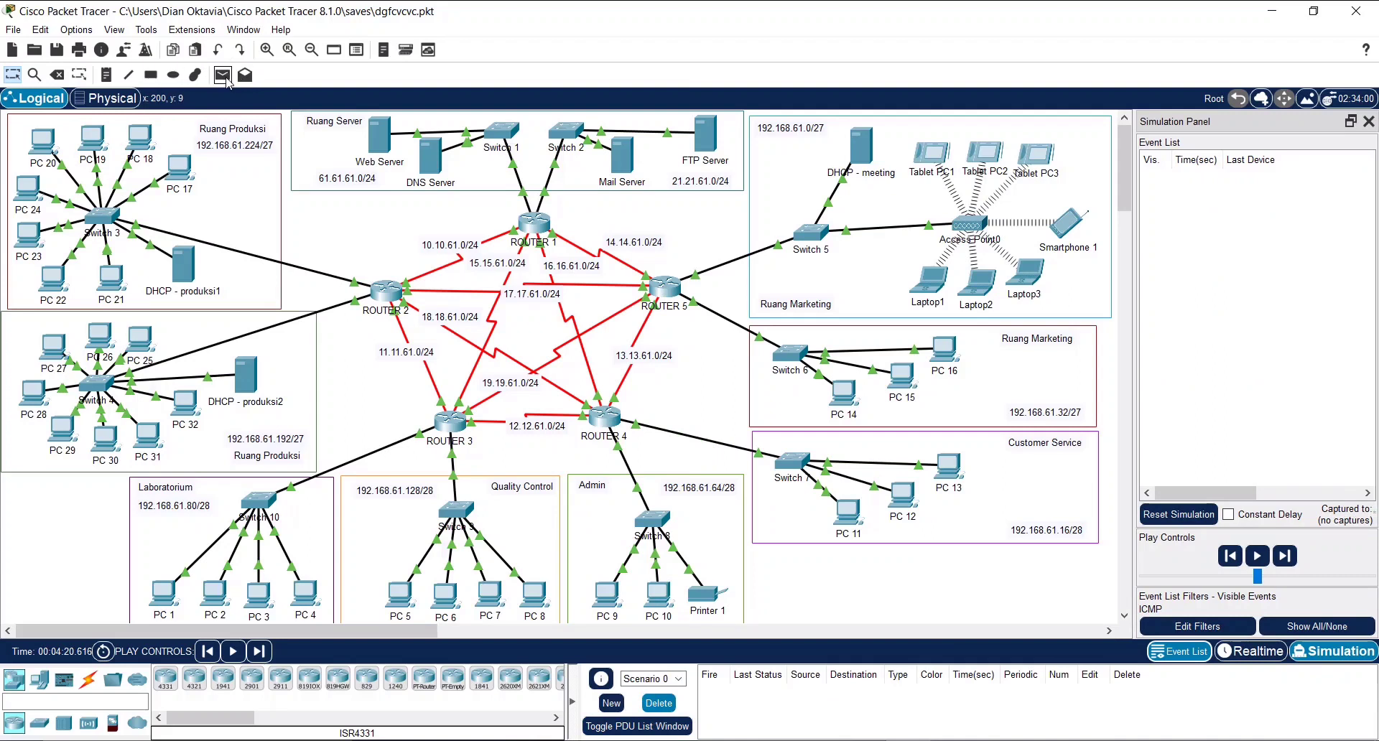
{"action": "left_click", "coordinate": [140, 127]}
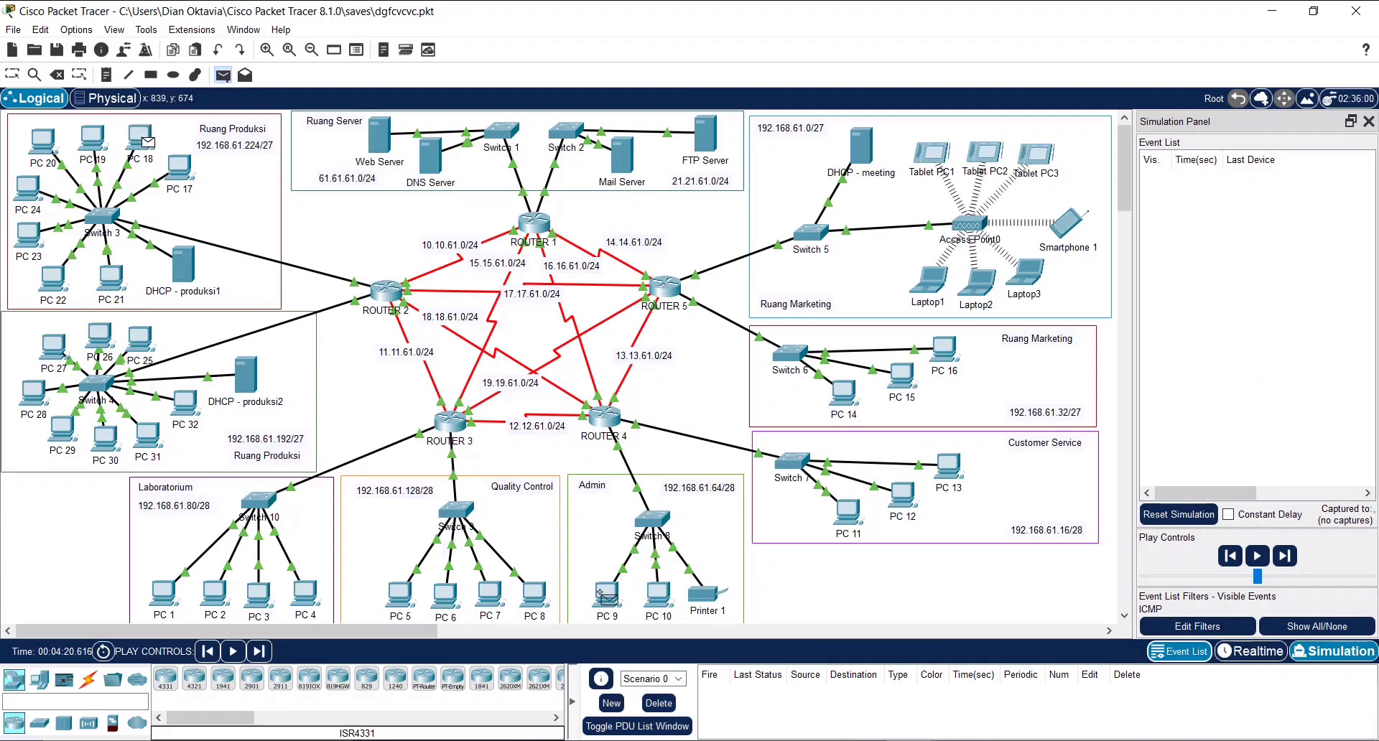
{"action": "left_click", "coordinate": [607, 596]}
Try to advance the PC 18 to PC 9 message through the simulation, and clear the event list
{"action": "left_click", "coordinate": [1281, 557]}
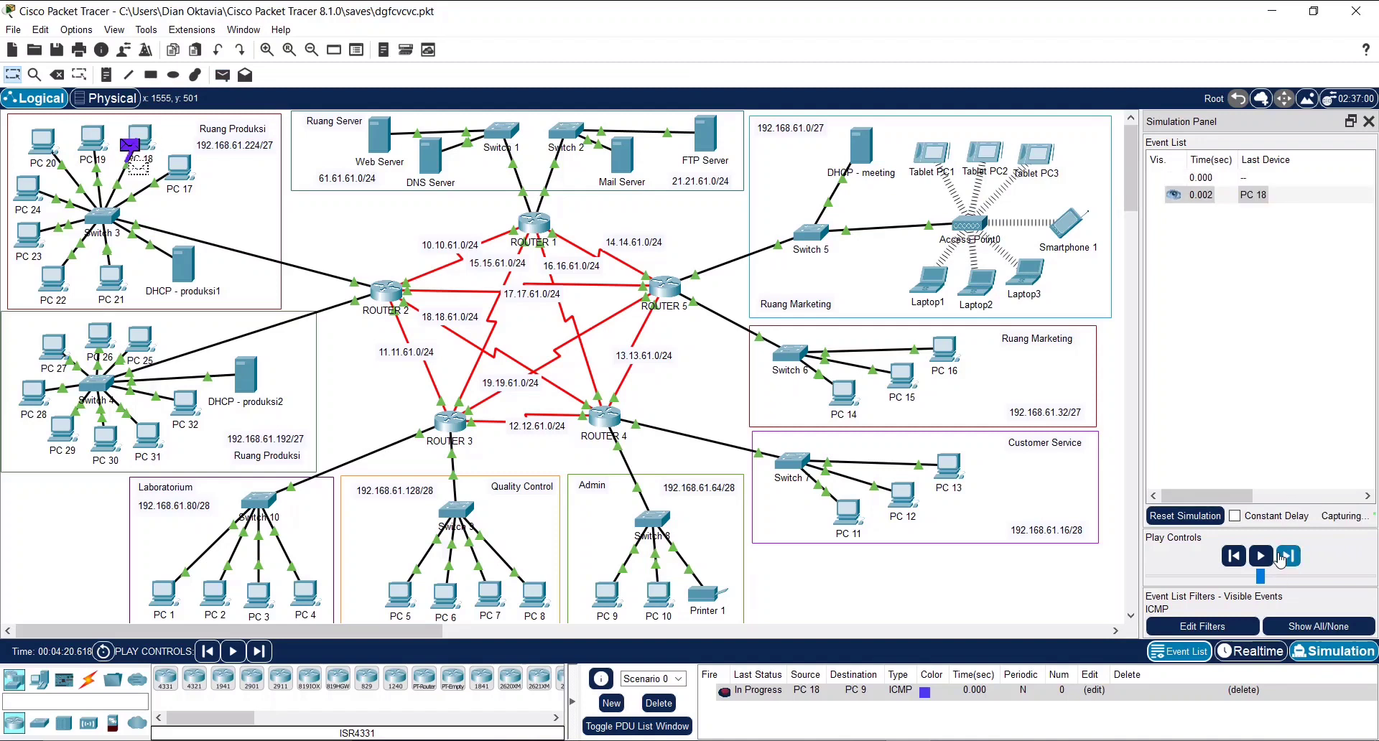
{"action": "left_click", "coordinate": [1281, 558]}
{"action": "left_click", "coordinate": [1281, 558]}
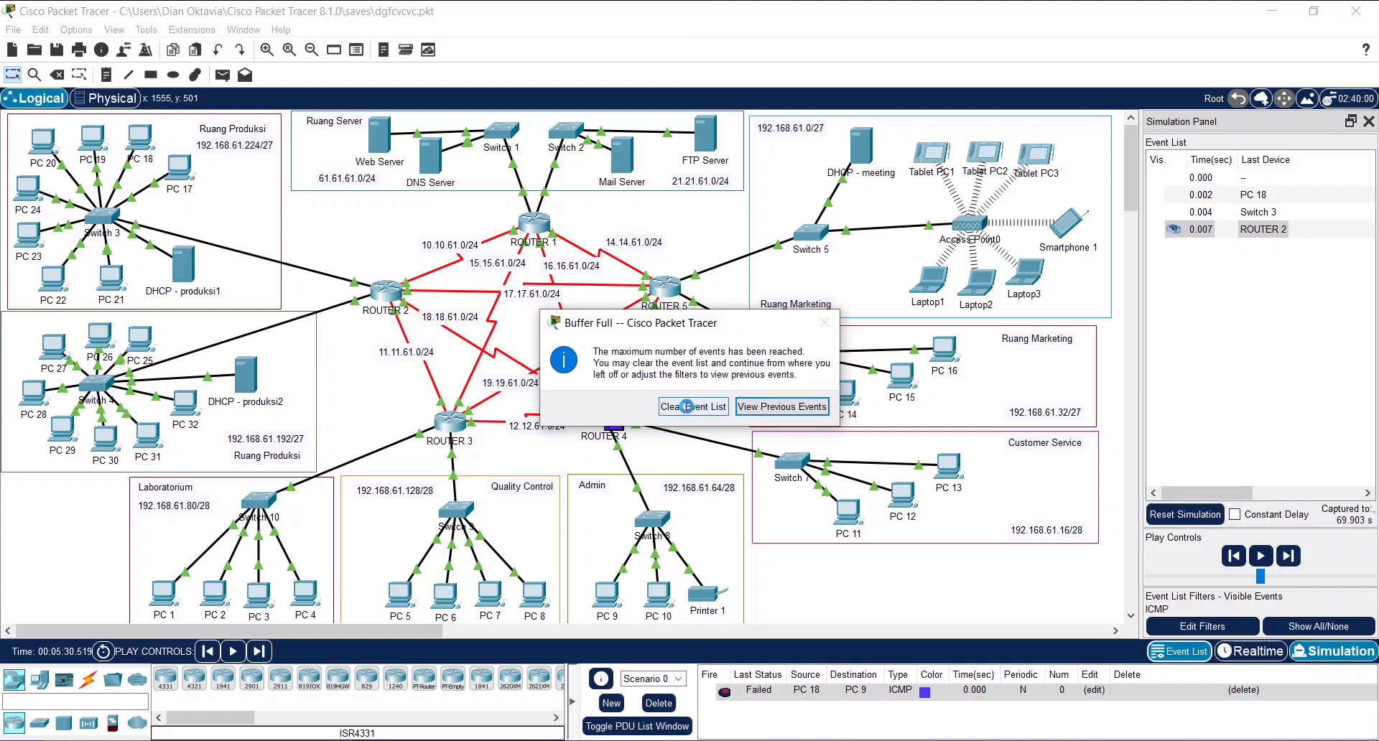
{"action": "left_click", "coordinate": [686, 407]}
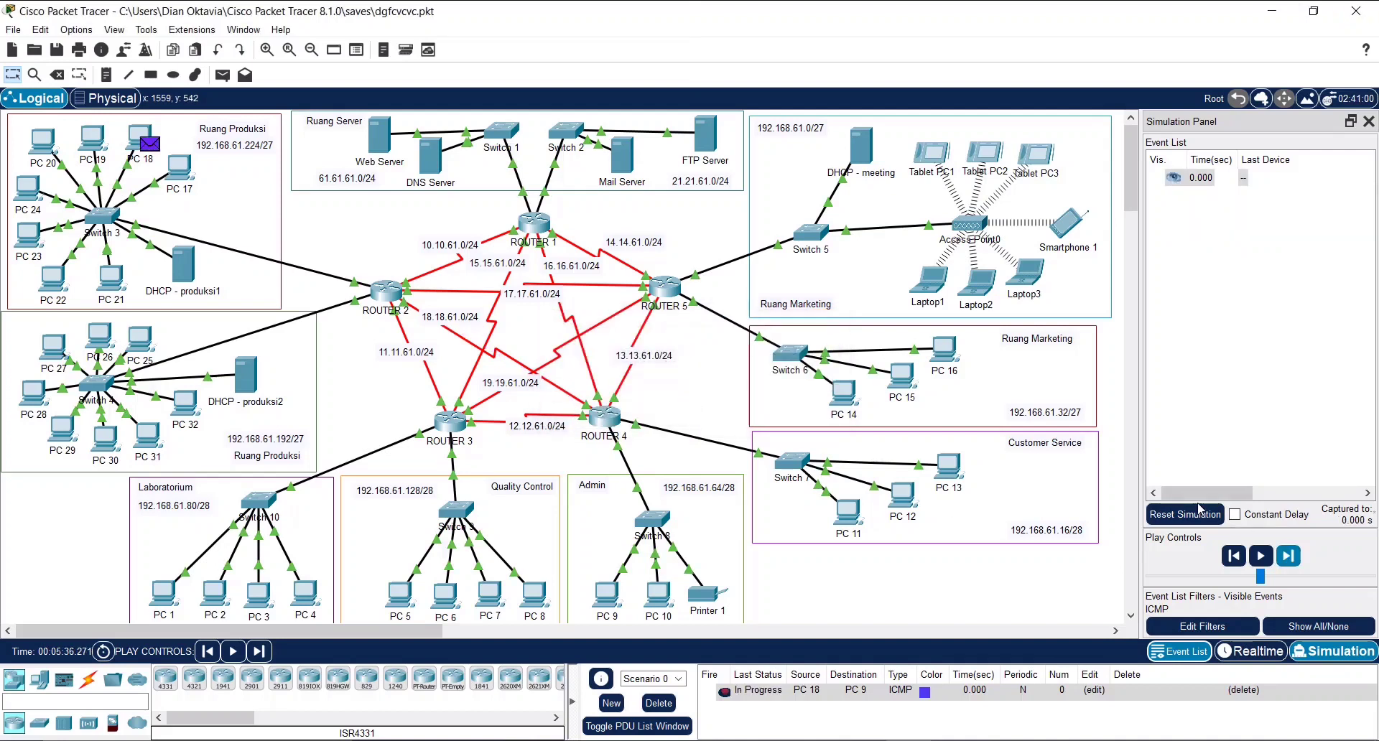
Advance the simulation event by event until the PC 18 to PC 9 message makes its round trip back to PC 18
{"action": "left_click", "coordinate": [1288, 560]}
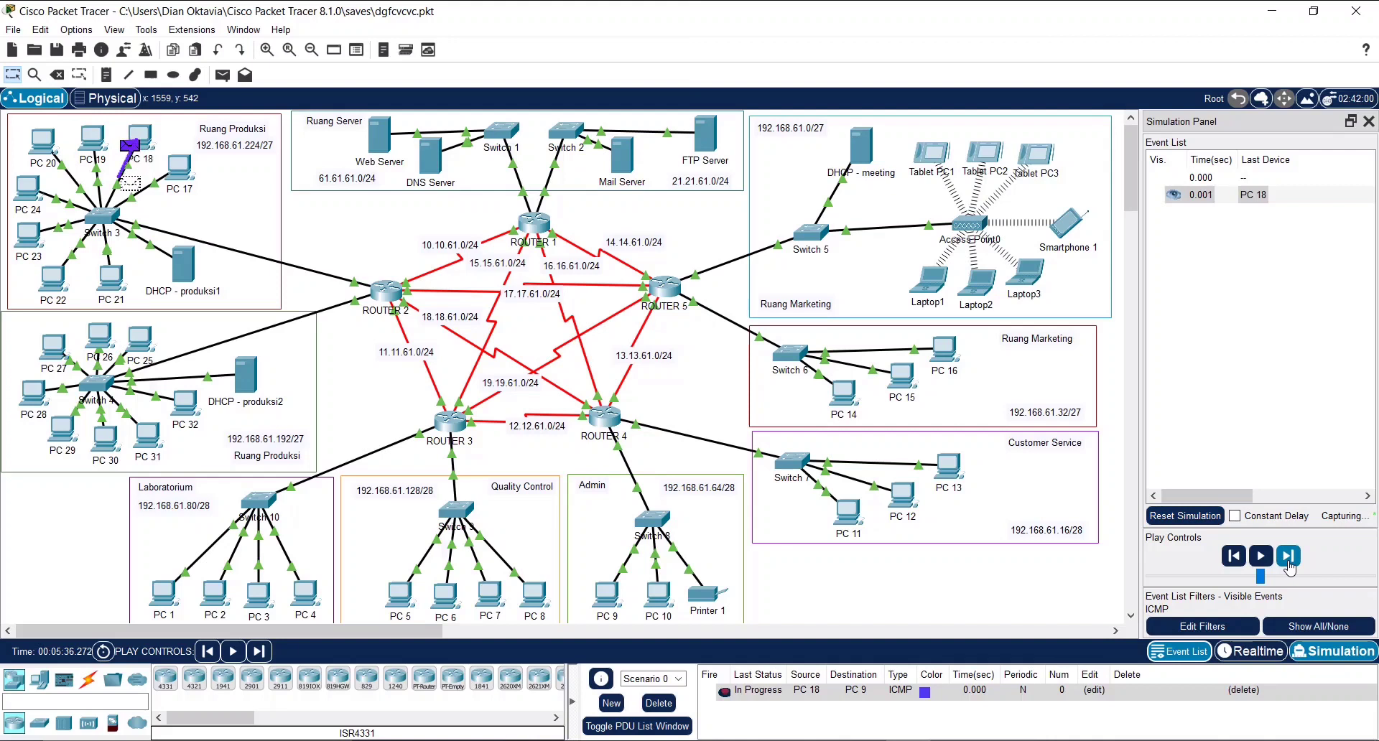
{"action": "left_click", "coordinate": [1288, 561]}
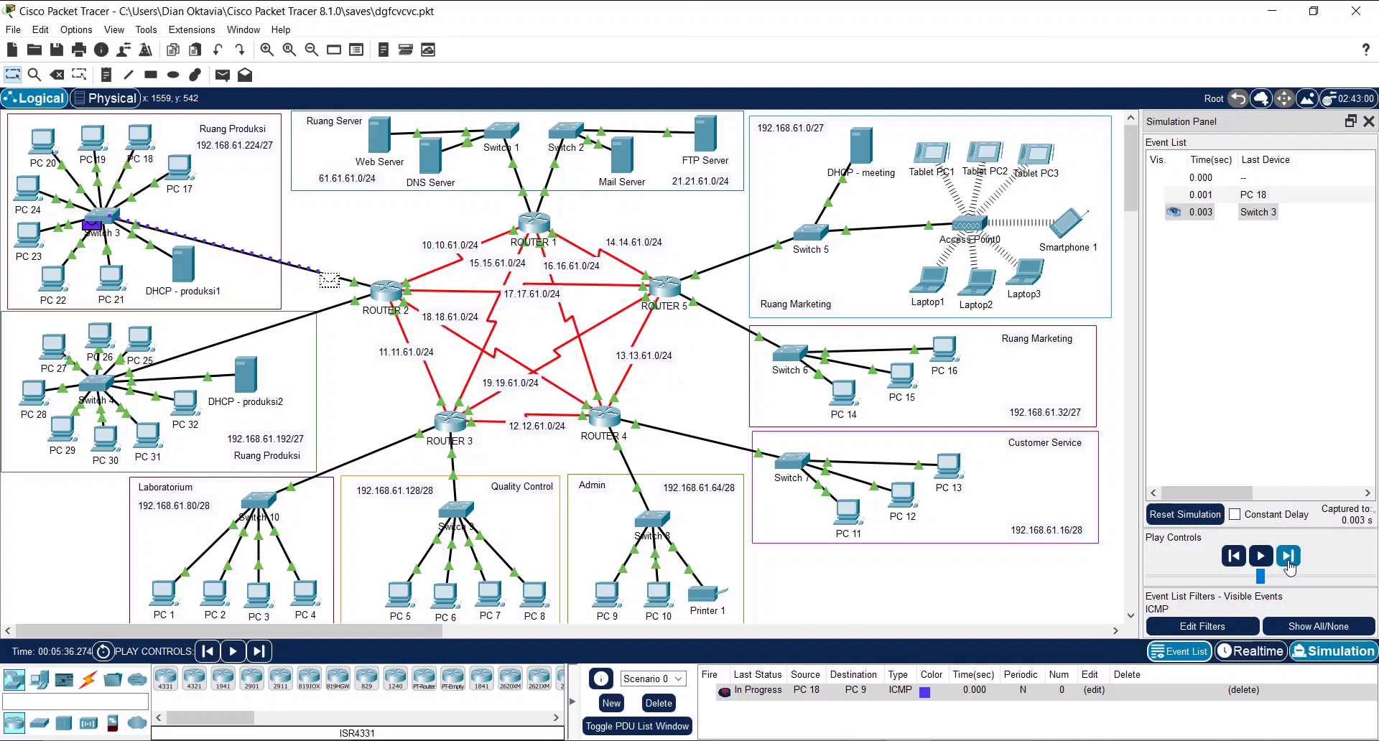
{"action": "left_click", "coordinate": [1289, 562]}
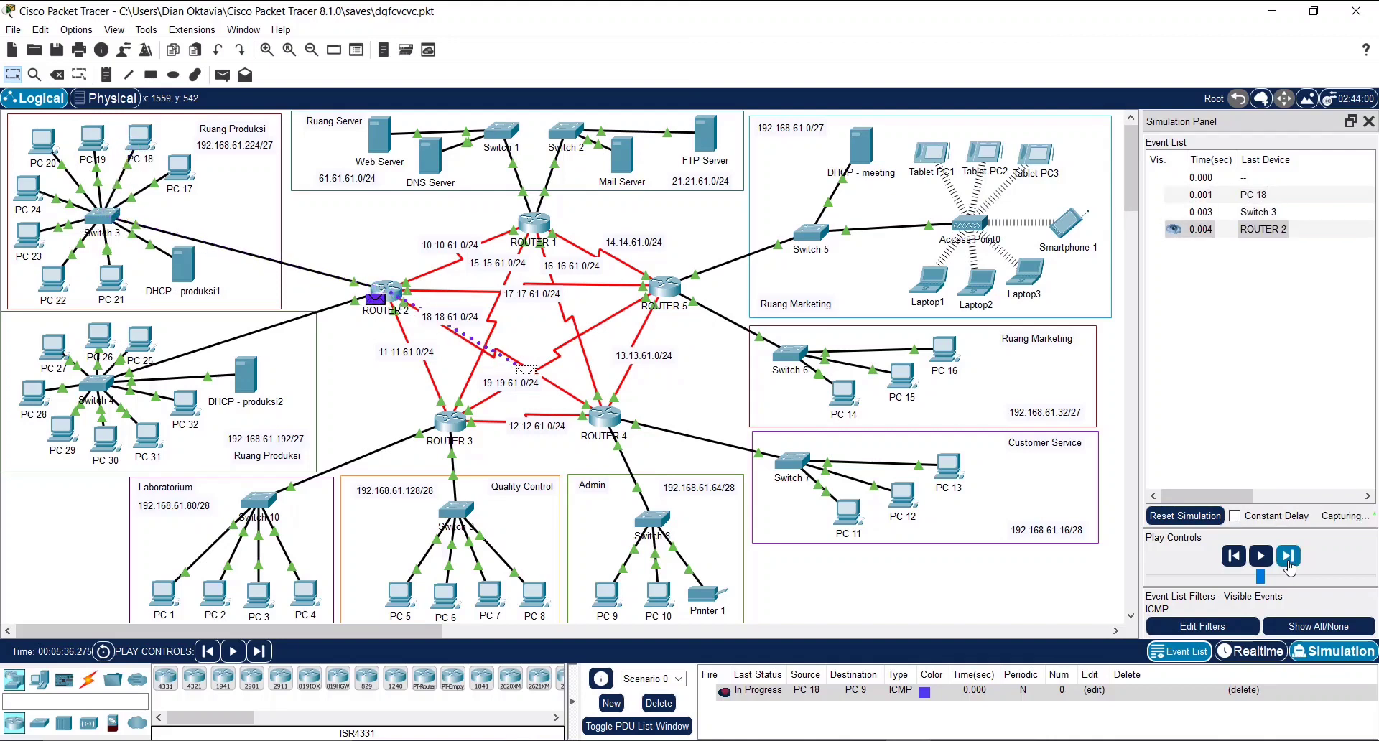
{"action": "left_click", "coordinate": [1289, 562]}
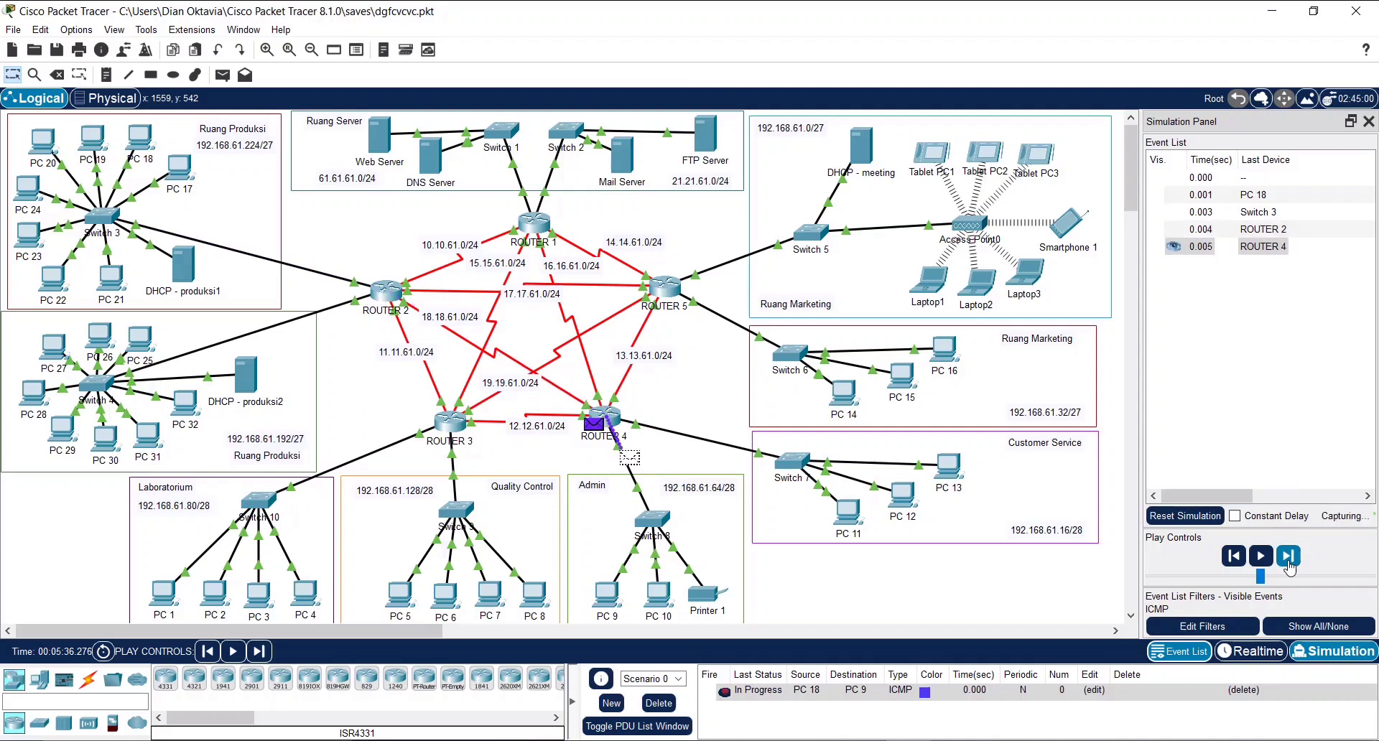
{"action": "left_click", "coordinate": [1289, 561]}
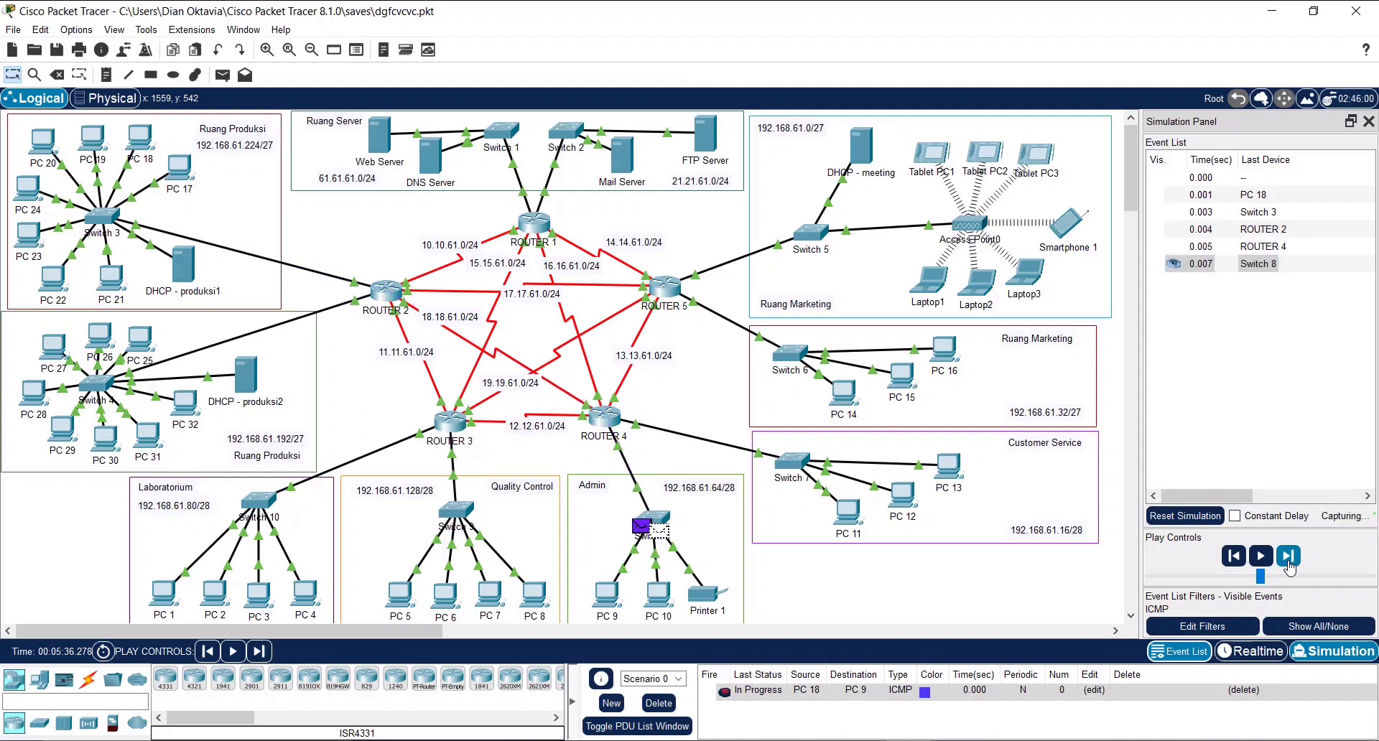
{"action": "left_click", "coordinate": [1289, 562]}
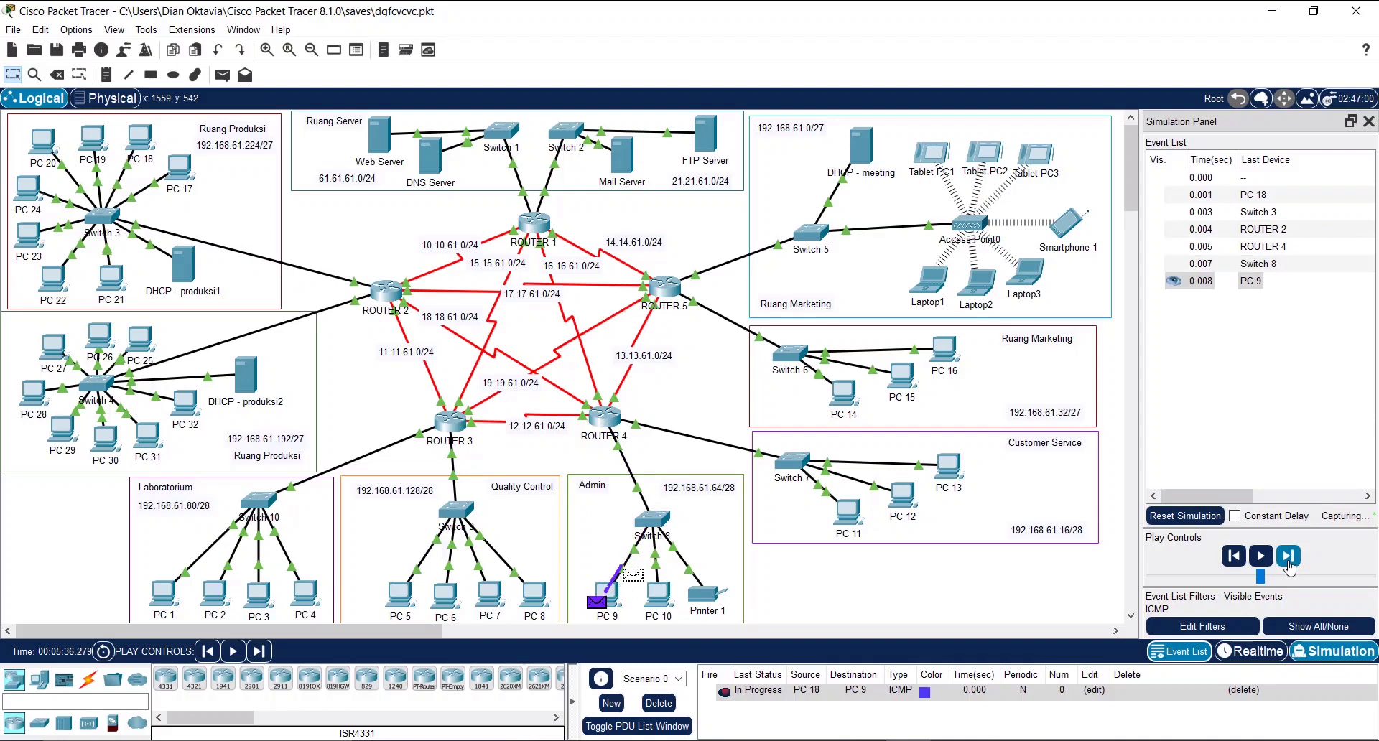
{"action": "left_click", "coordinate": [1288, 561]}
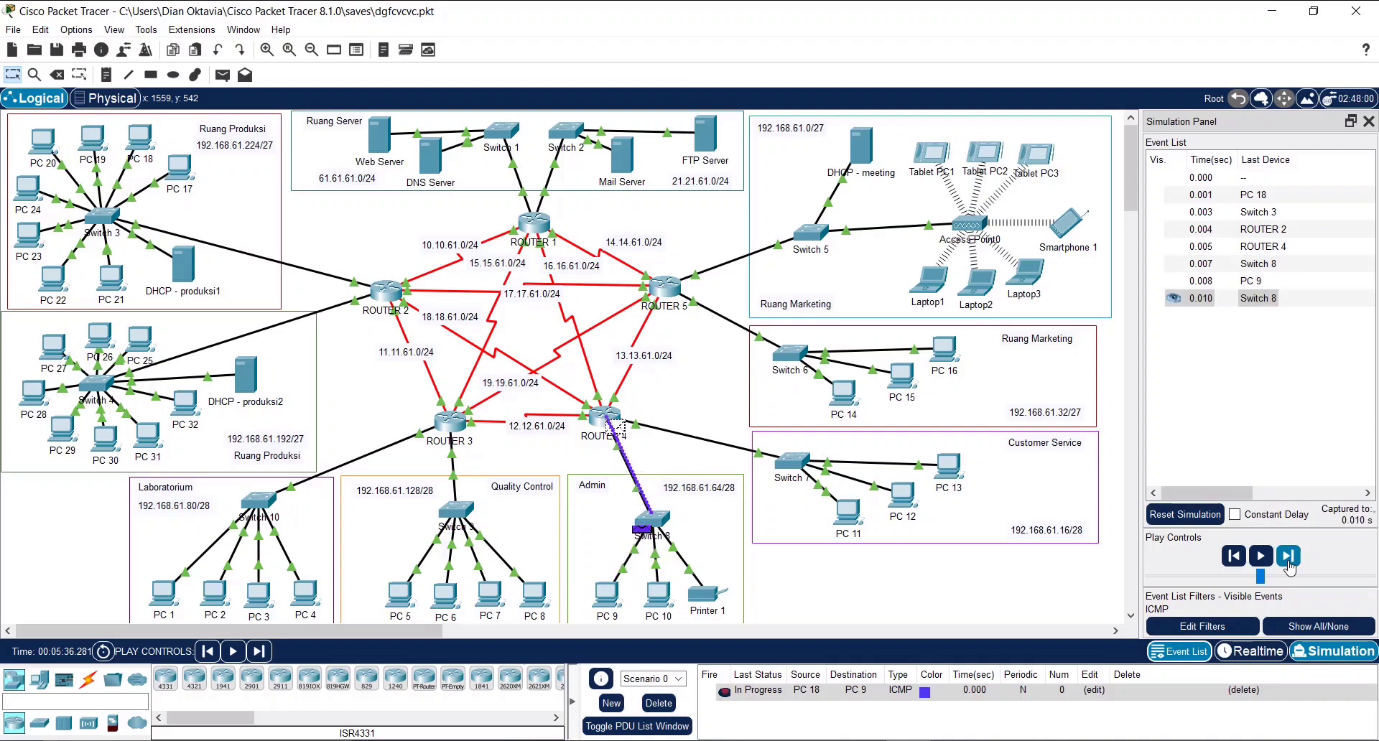
{"action": "left_click", "coordinate": [1288, 562]}
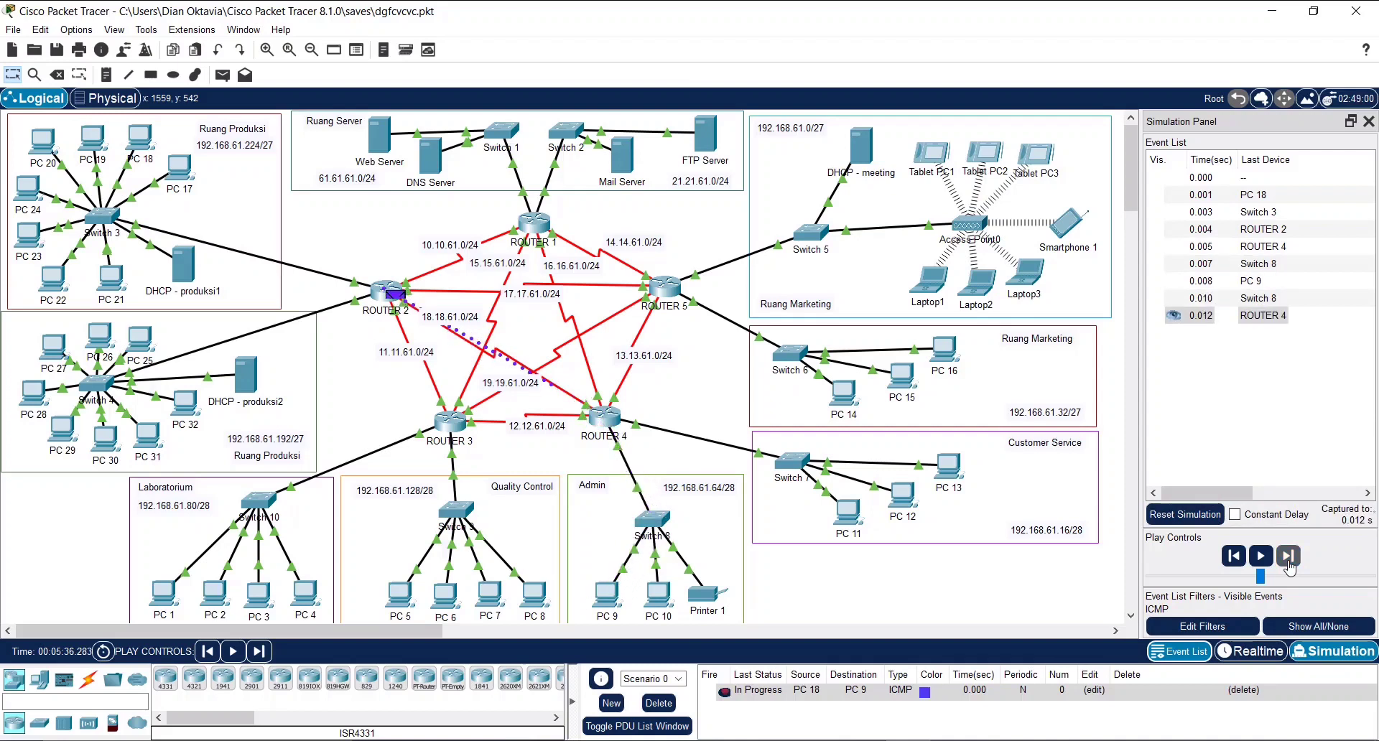
{"action": "left_click", "coordinate": [1289, 562]}
{"action": "left_click", "coordinate": [1288, 562]}
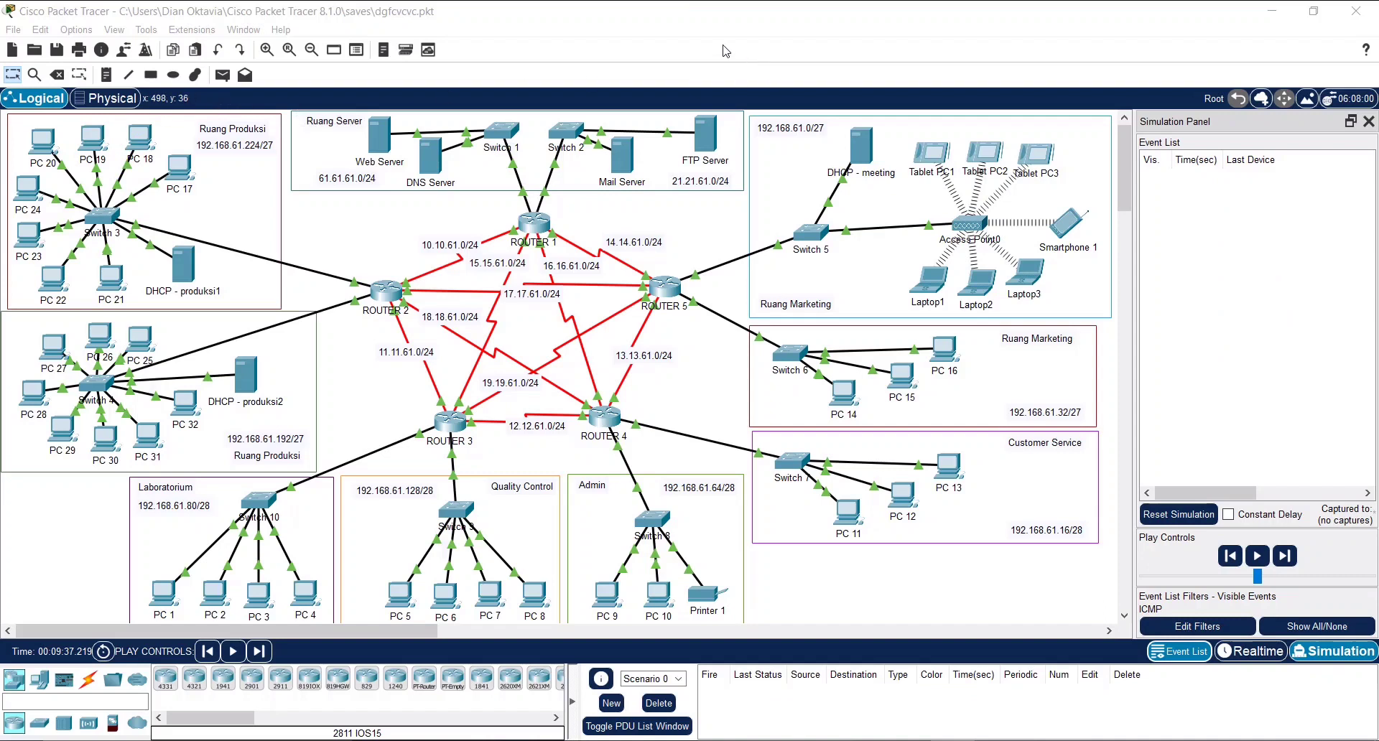
Create a simple PDU from PC 9 to Laptop1
{"action": "left_click", "coordinate": [223, 74]}
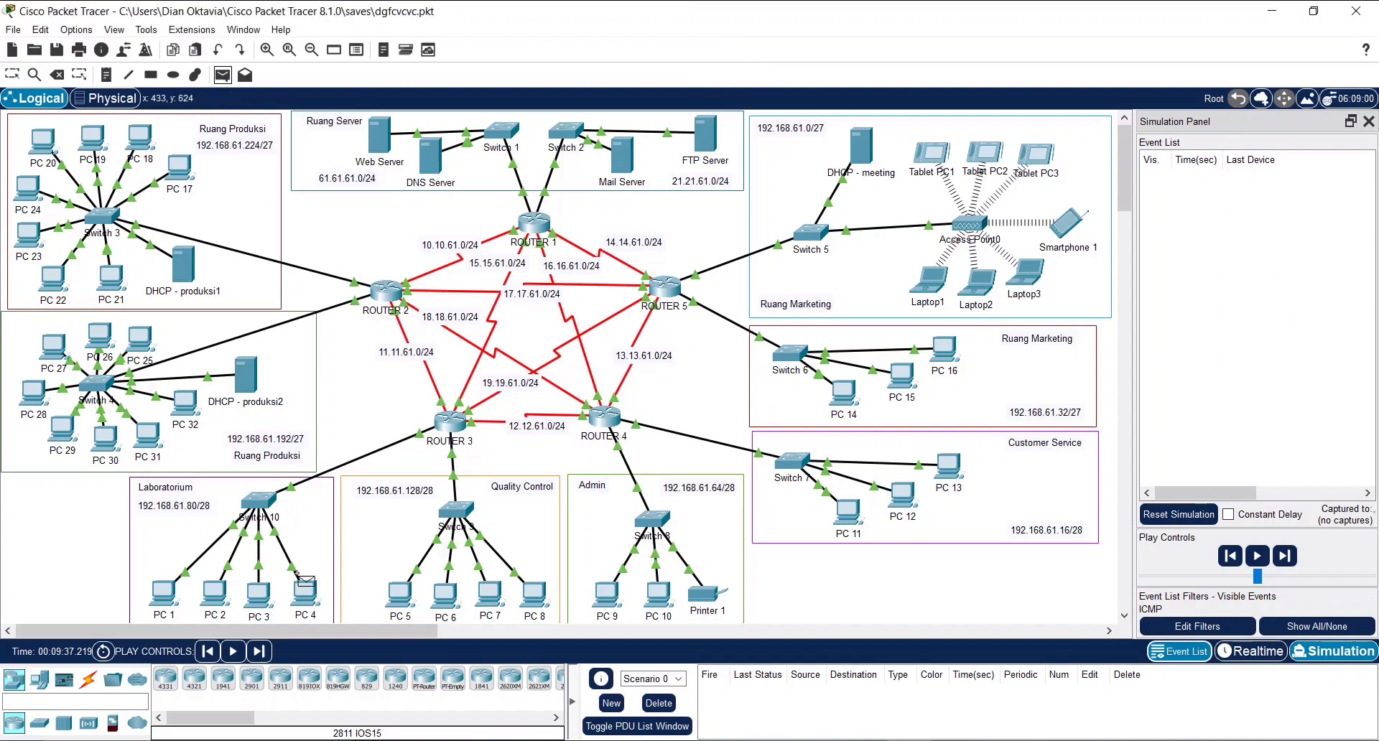
{"action": "left_click", "coordinate": [607, 594]}
{"action": "left_click", "coordinate": [928, 278]}
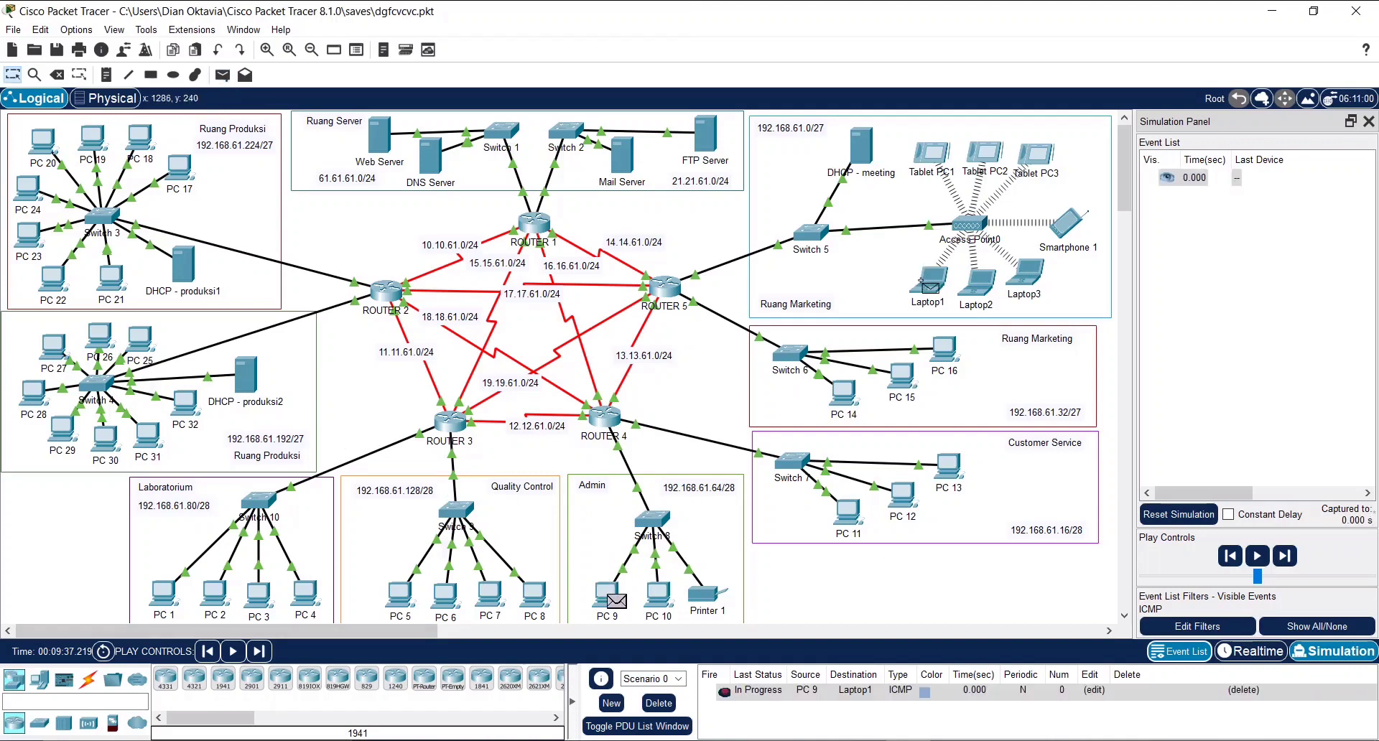
Advance the simulation event by event until the PC 9 message reaches Laptop1 through Access Point0
{"action": "left_click", "coordinate": [1286, 559]}
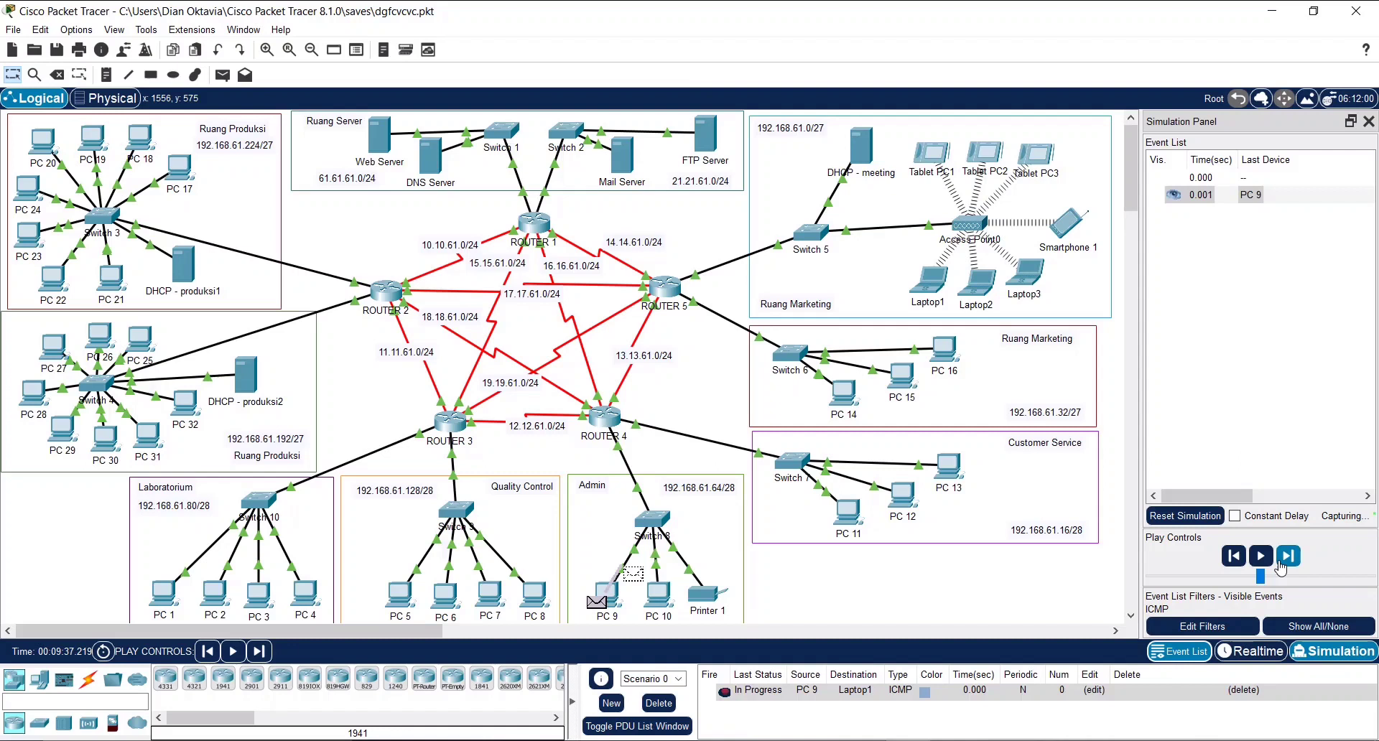
{"action": "left_click", "coordinate": [1286, 559]}
{"action": "left_click", "coordinate": [1289, 558]}
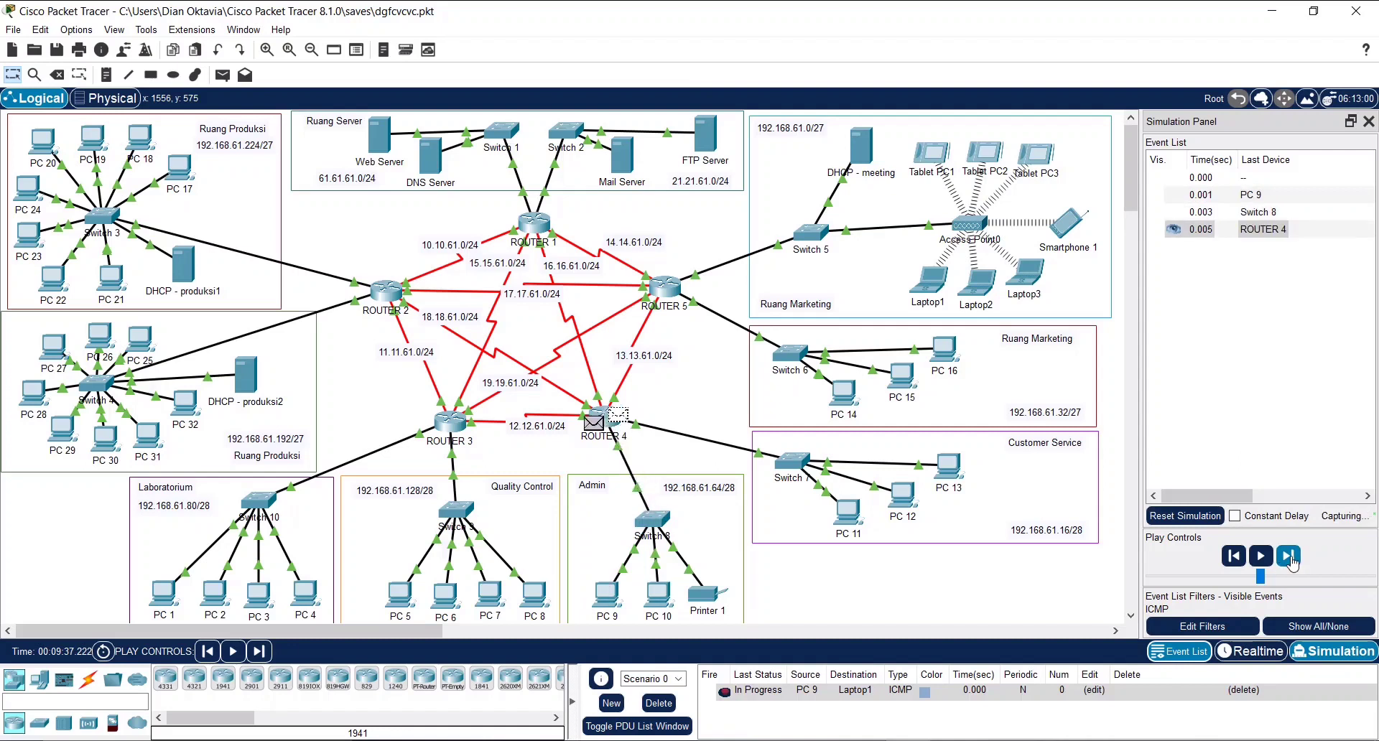
{"action": "left_click", "coordinate": [1289, 558]}
{"action": "left_click", "coordinate": [1289, 558]}
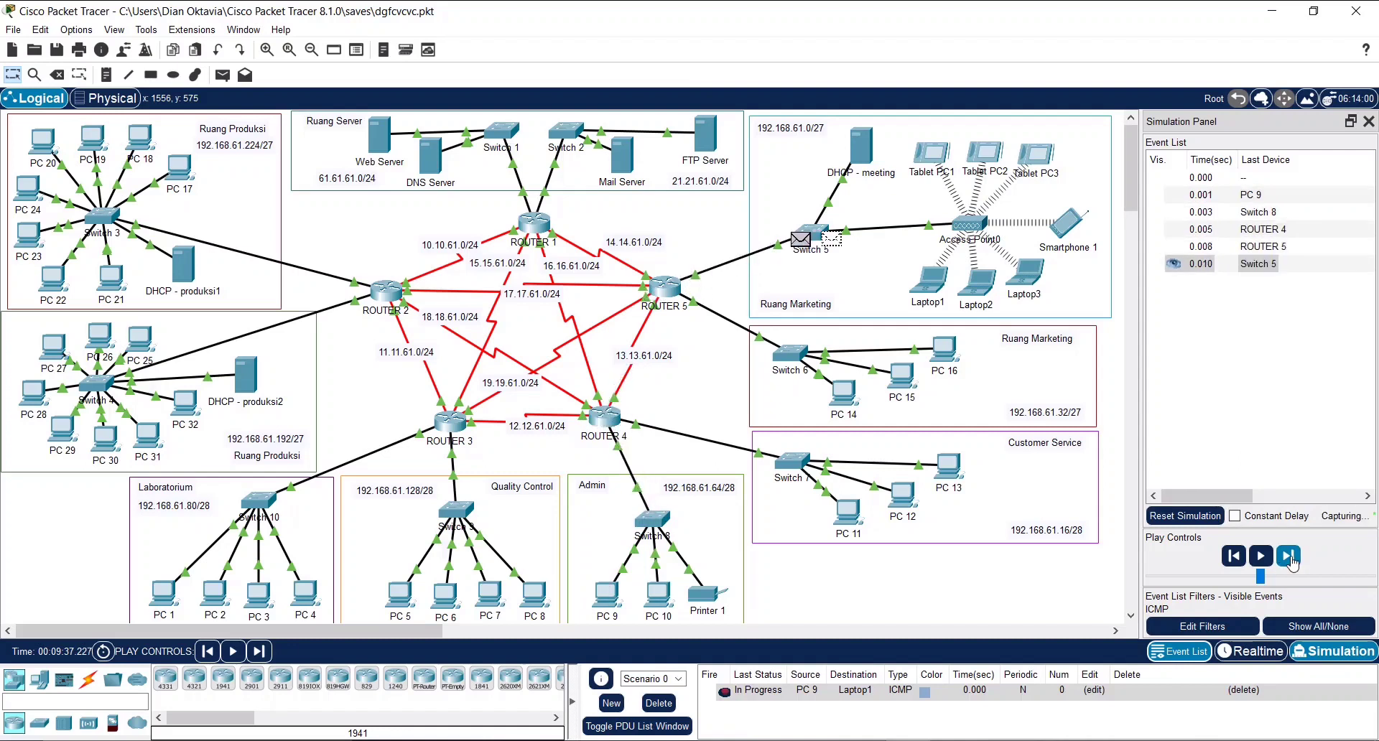
{"action": "left_click", "coordinate": [1289, 558]}
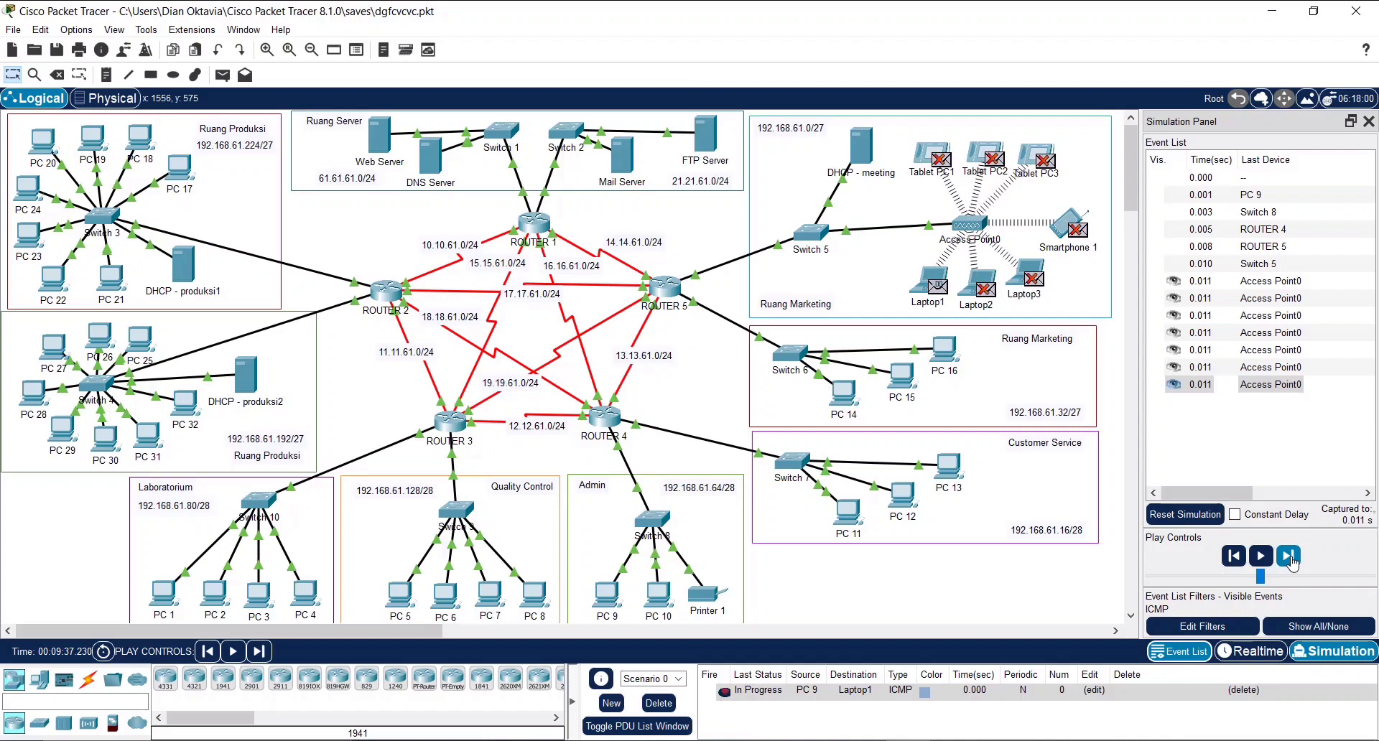
Continue advancing the simulation until Laptop1's reply travels back to PC 9
{"action": "left_click", "coordinate": [1290, 556]}
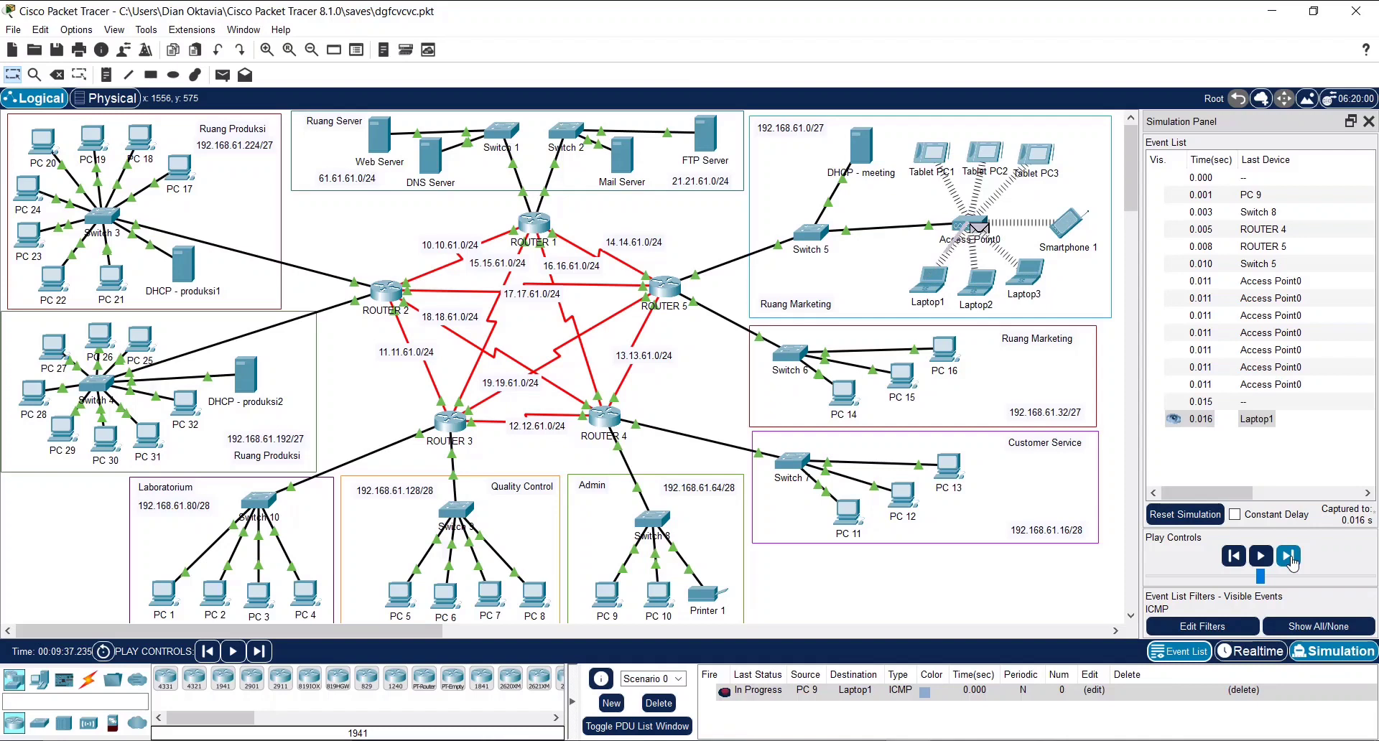
{"action": "left_click", "coordinate": [1289, 557]}
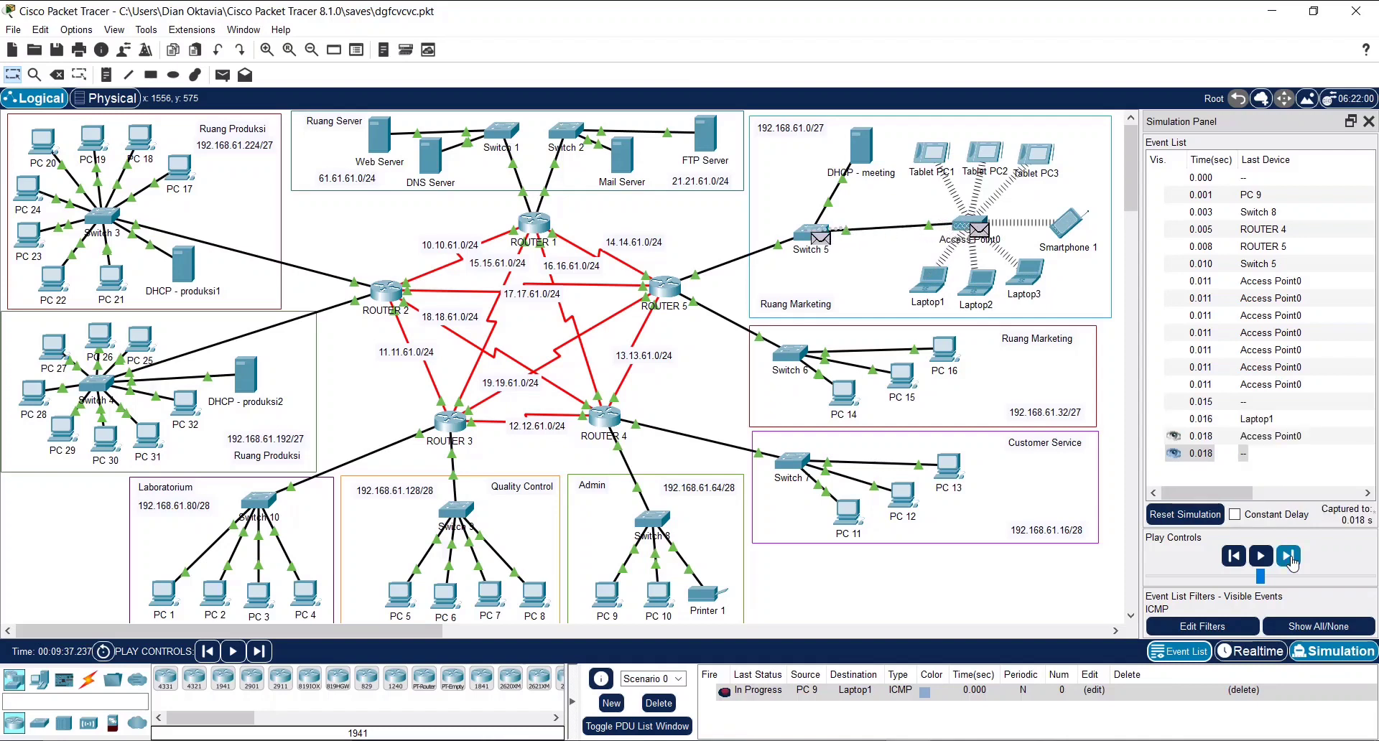
{"action": "left_click", "coordinate": [1289, 557]}
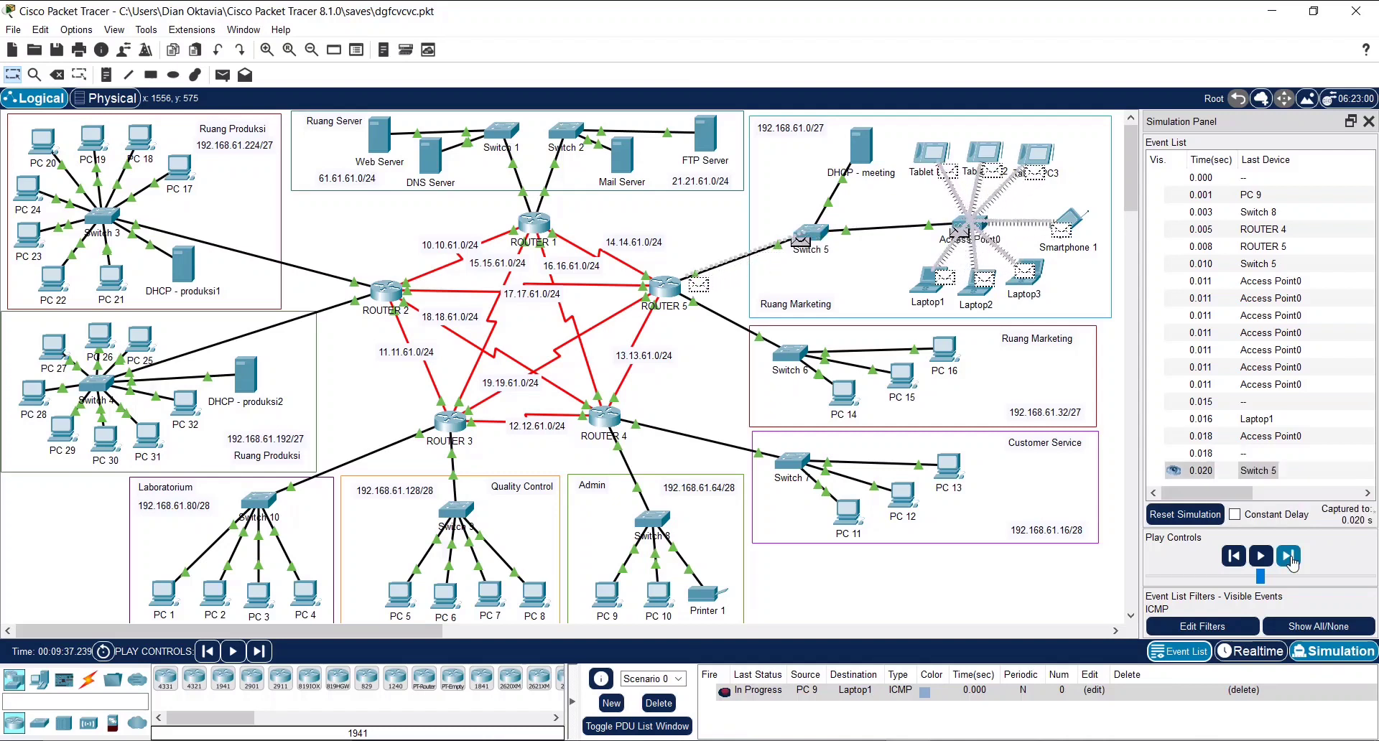
{"action": "left_click", "coordinate": [1289, 556]}
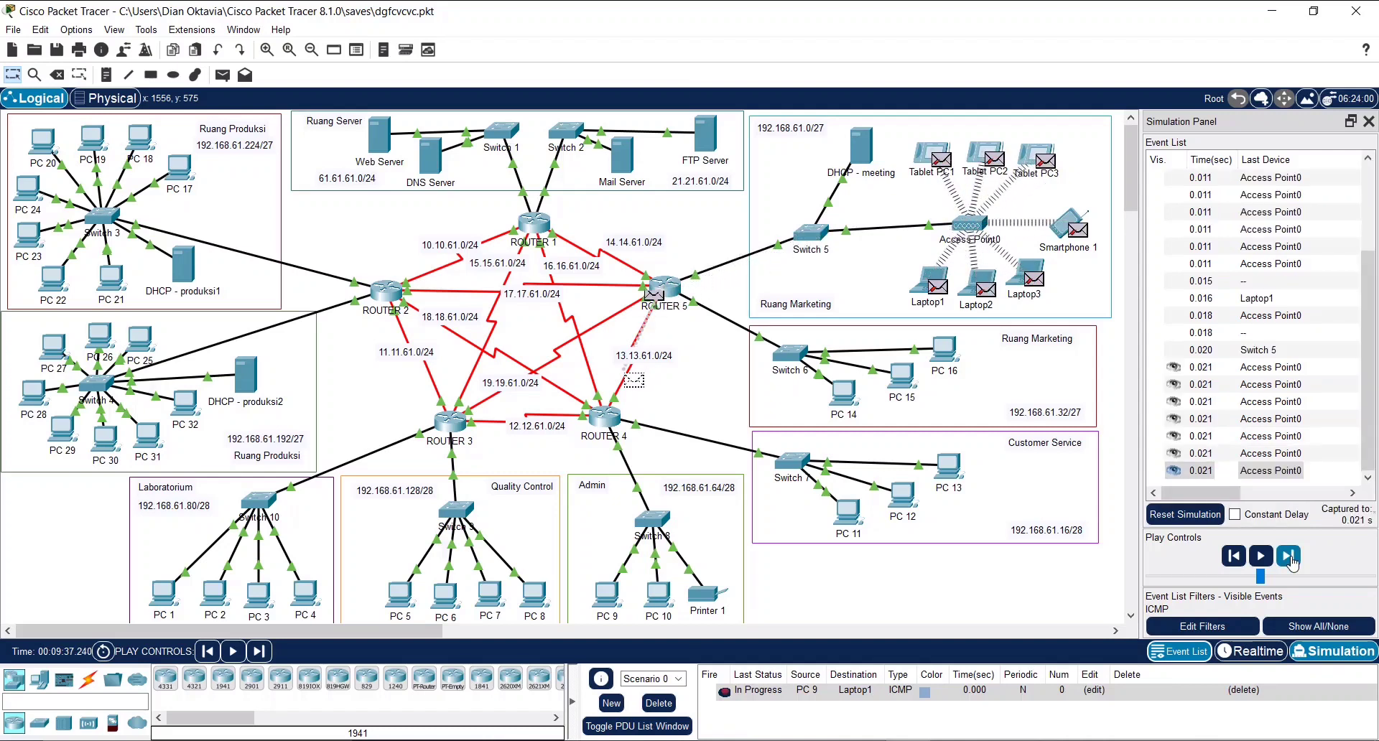
{"action": "left_click", "coordinate": [1289, 557]}
{"action": "left_click", "coordinate": [1289, 556]}
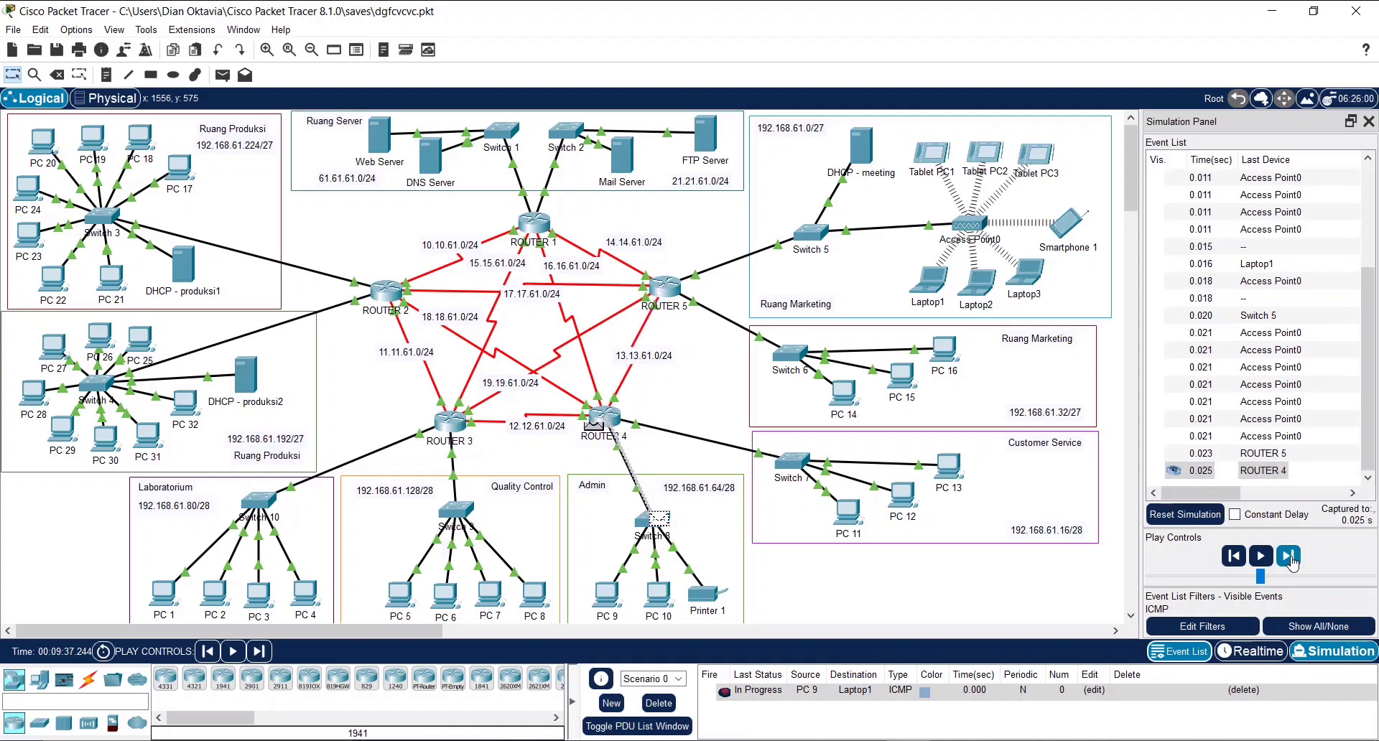
{"action": "left_click", "coordinate": [1290, 557]}
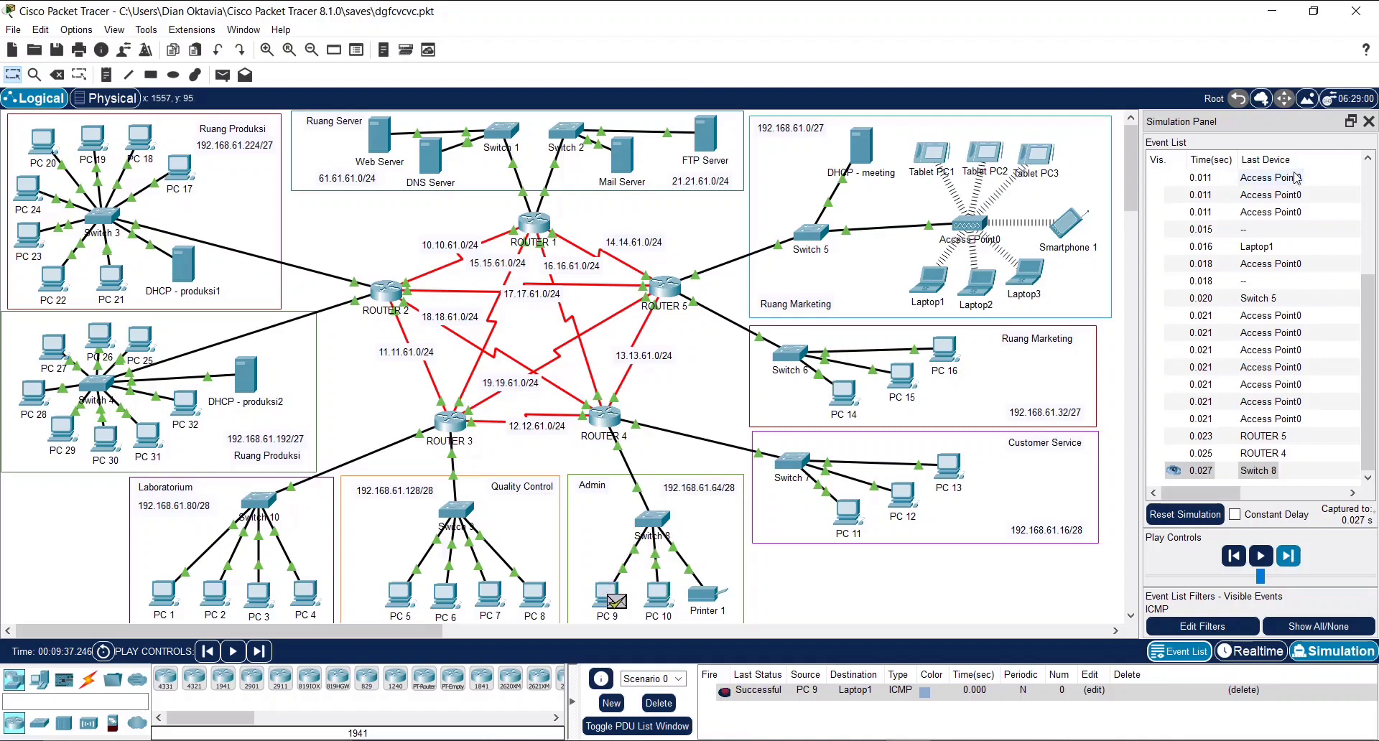
Delete the current PDU scenario and return to realtime mode
{"action": "left_click", "coordinate": [649, 704]}
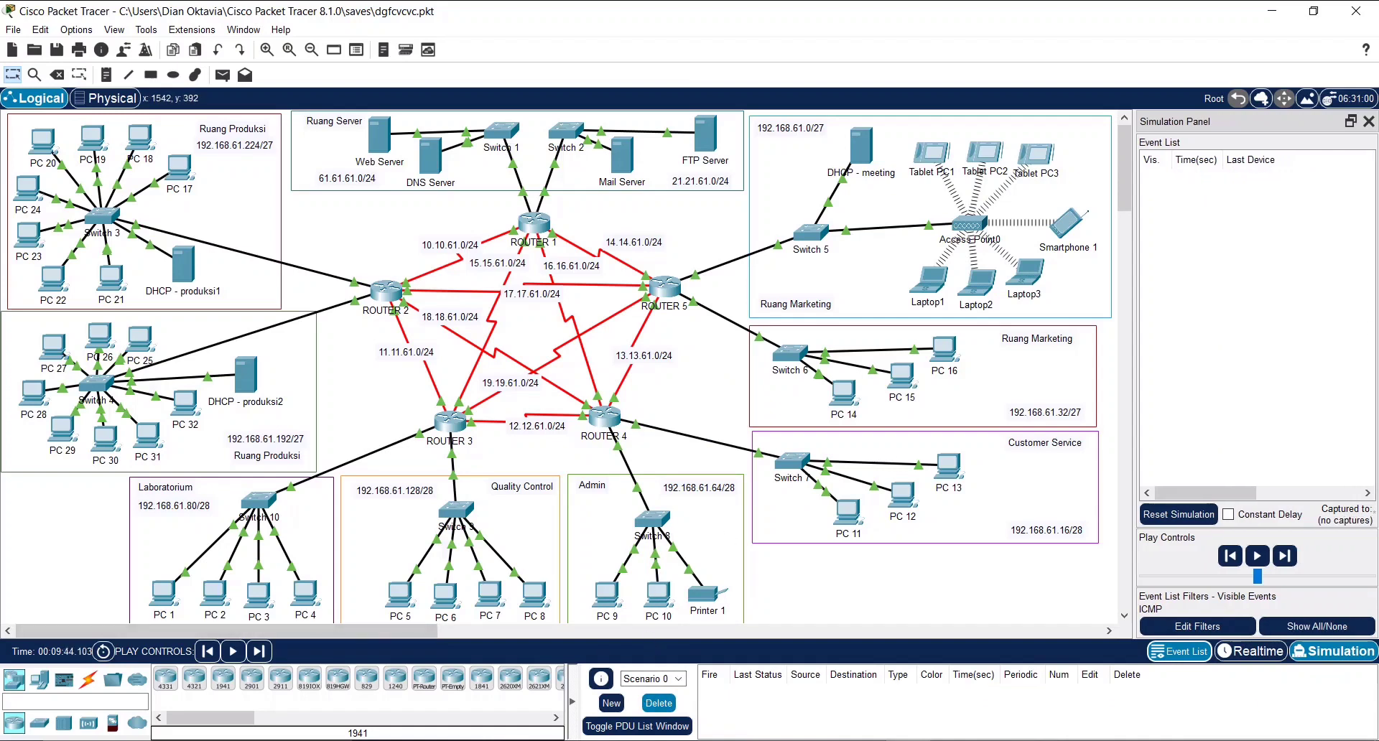
{"action": "left_click", "coordinate": [1369, 124]}
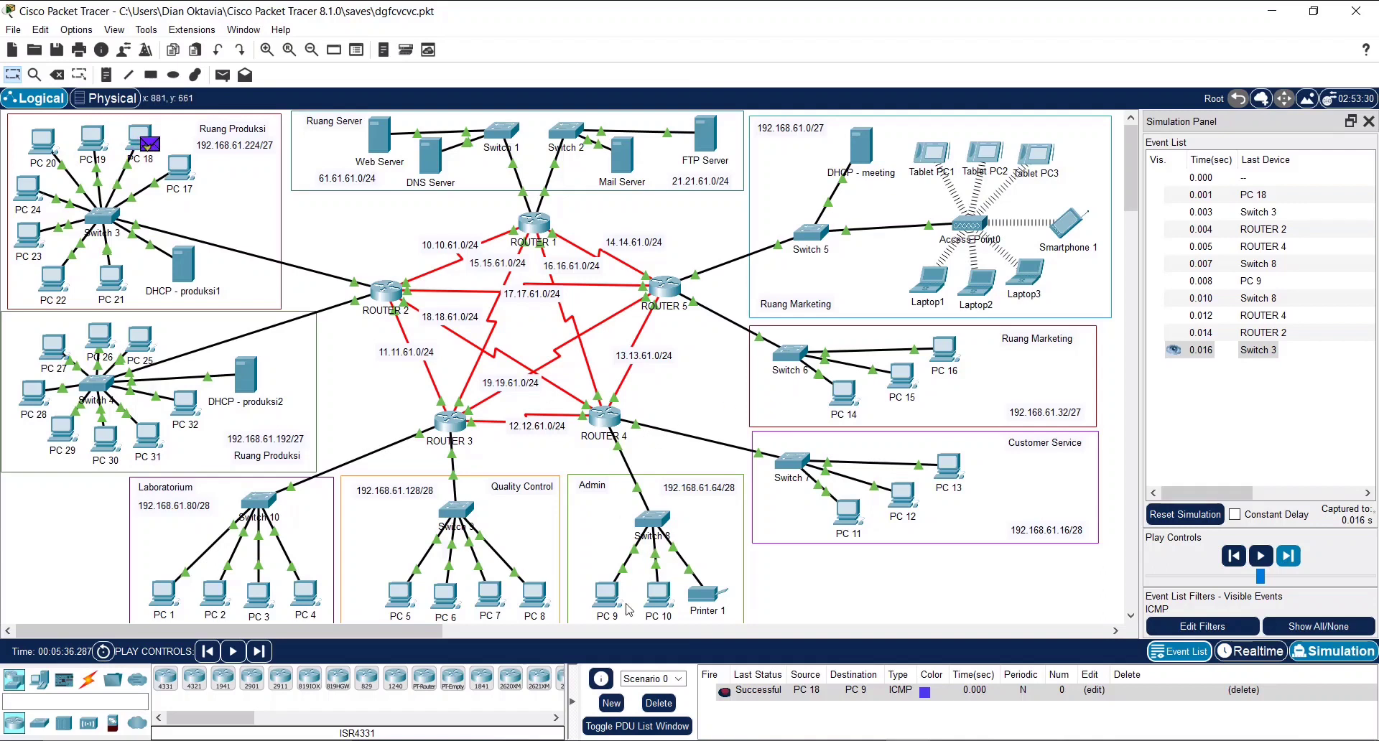
{"action": "left_click", "coordinate": [658, 703]}
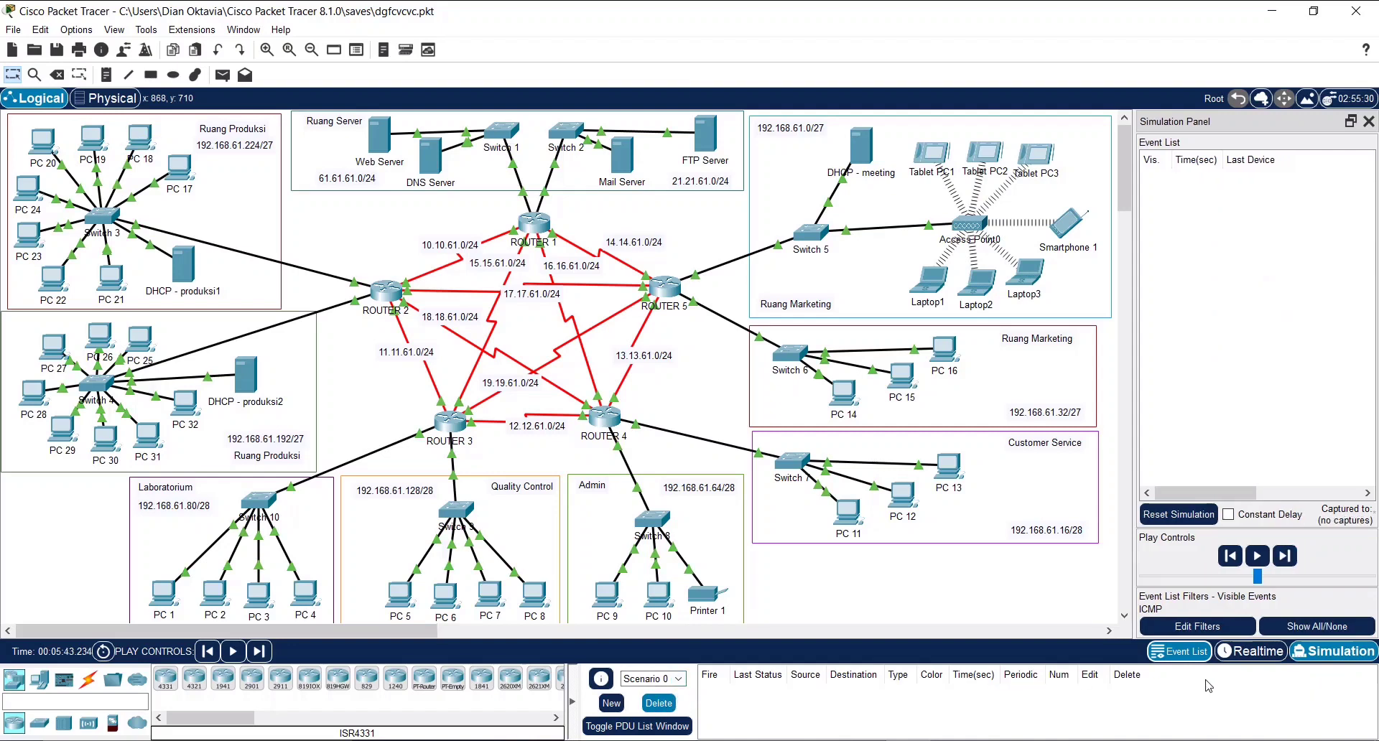
{"action": "left_click", "coordinate": [1274, 657]}
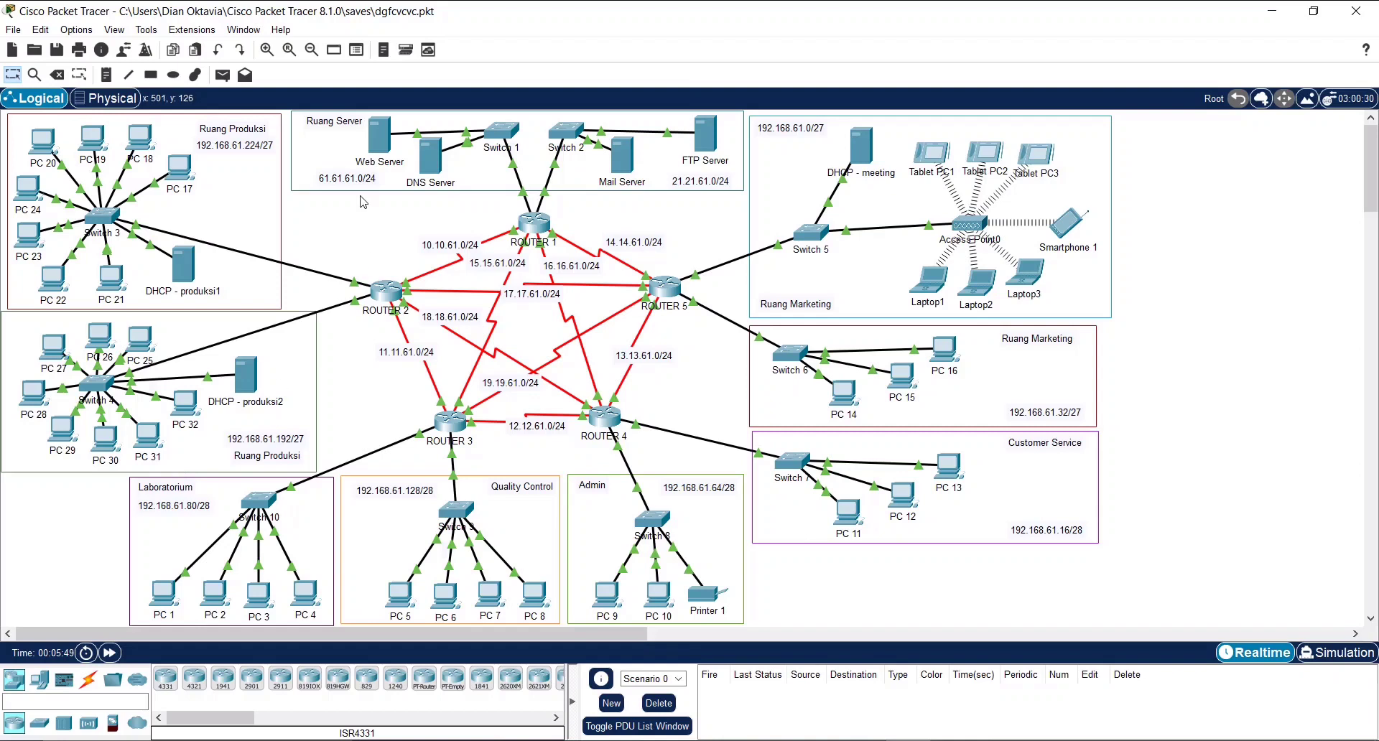
Check PC 1's IP configuration, including its address, subnet mask, gateway and DNS server
{"action": "left_click", "coordinate": [164, 593]}
{"action": "left_click", "coordinate": [550, 157]}
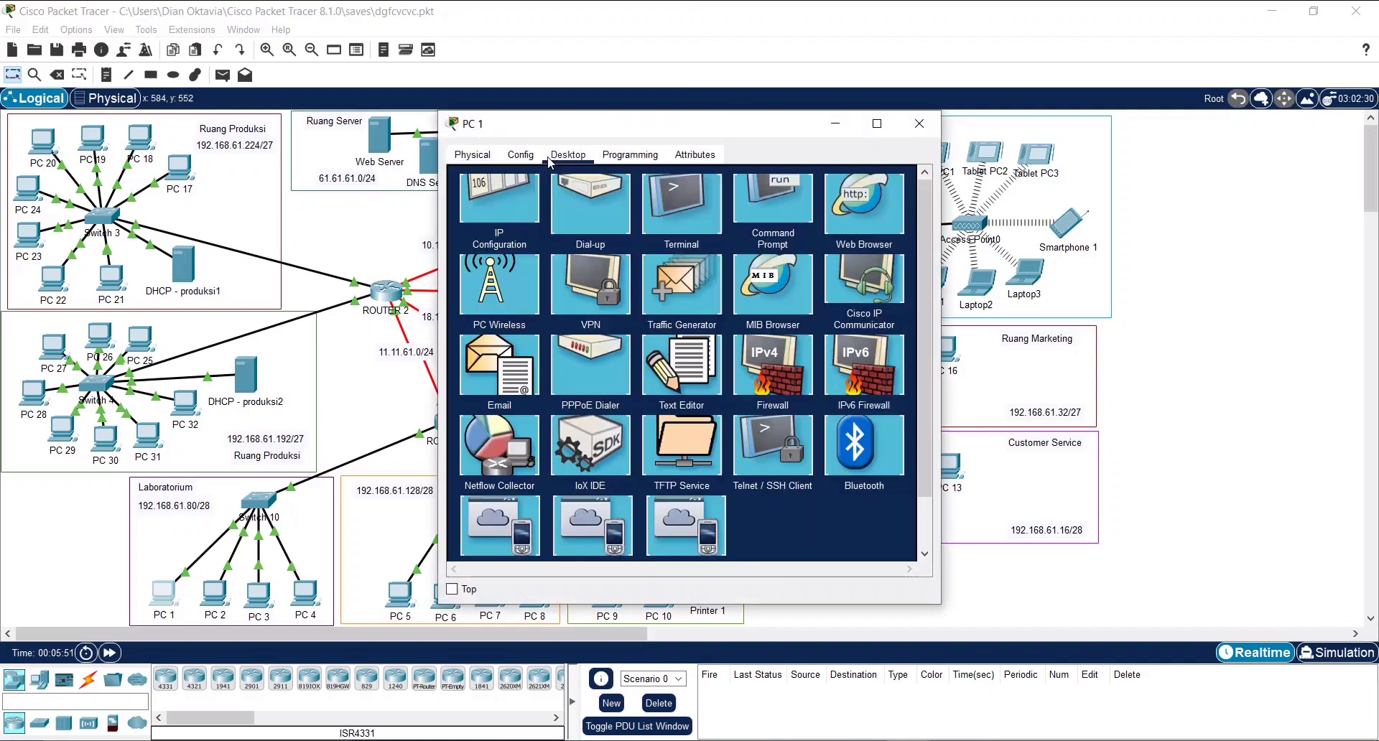
{"action": "left_click", "coordinate": [507, 227]}
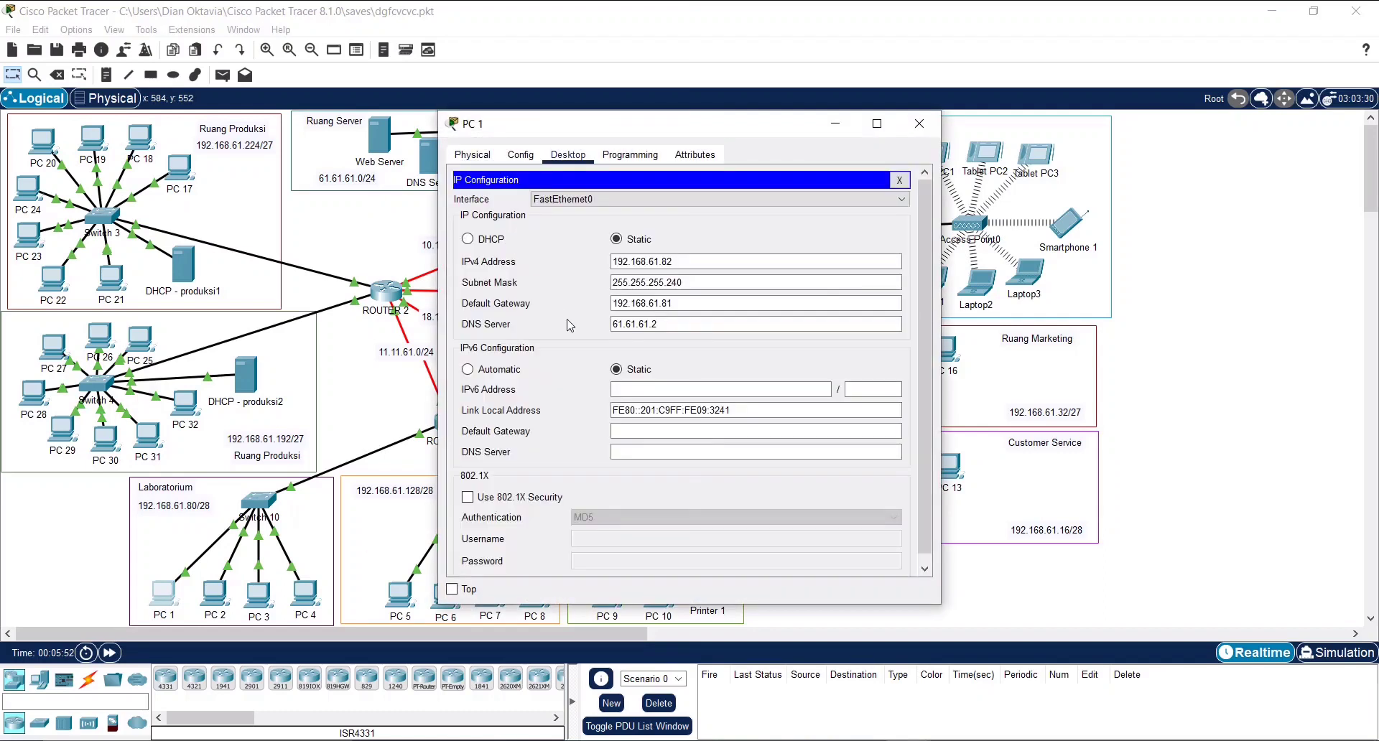
{"action": "left_click", "coordinate": [900, 181]}
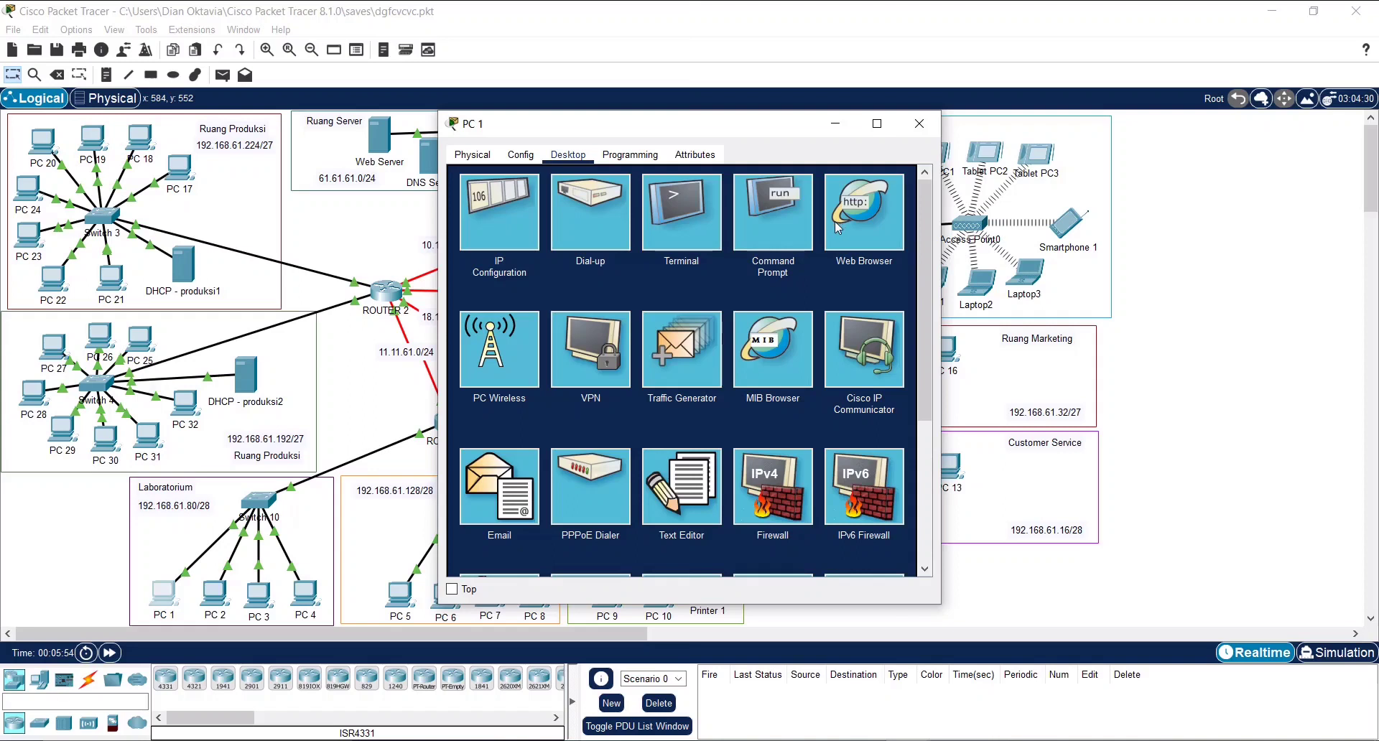
Ping 61.61.61.2 from PC 1's command prompt
{"action": "left_click", "coordinate": [841, 229]}
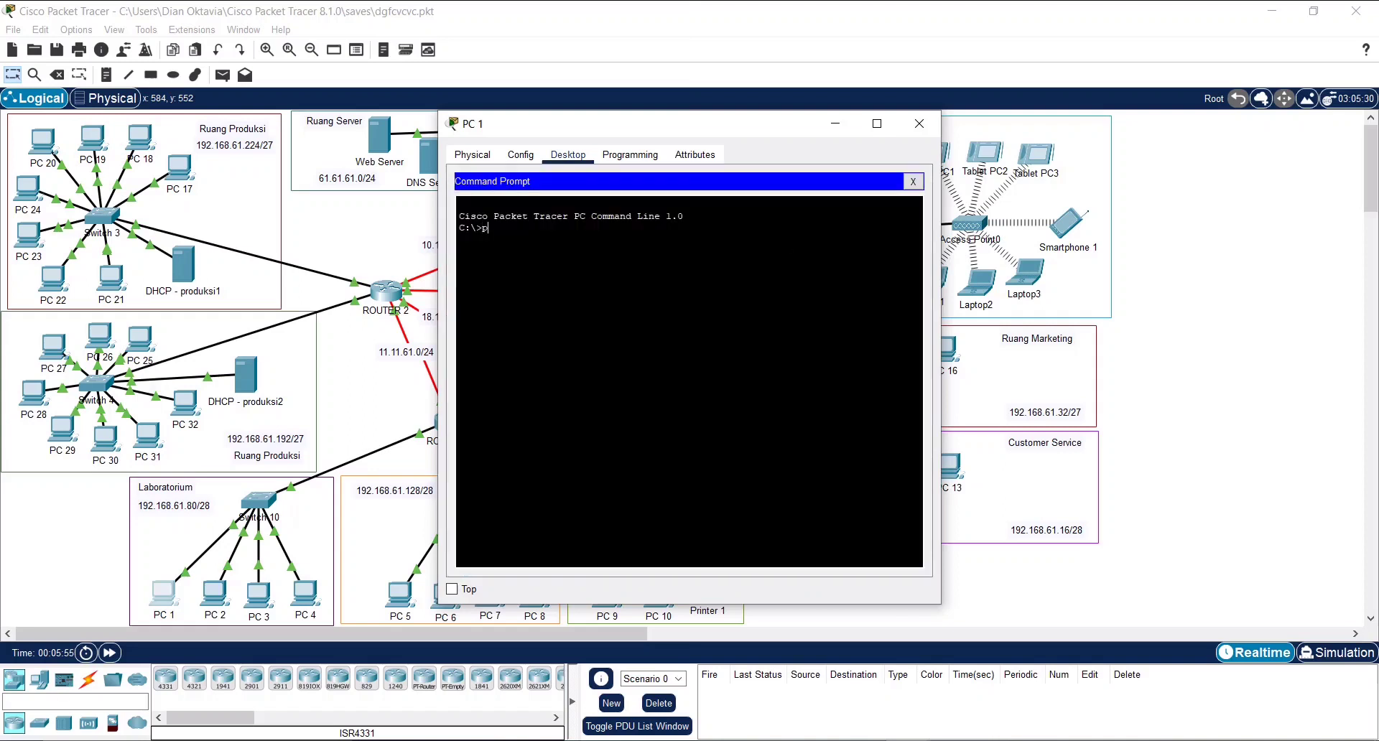
{"action": "type", "text": "ping 61,6"}
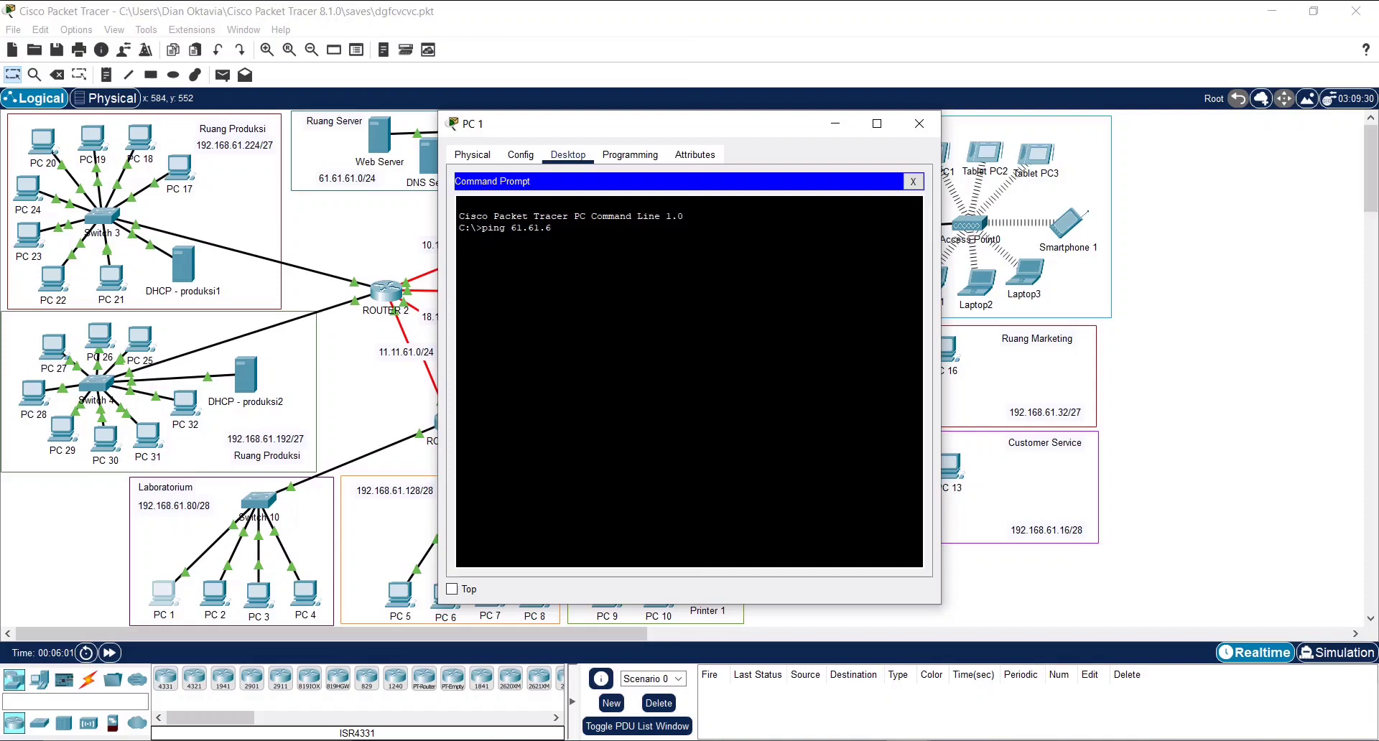
{"action": "key", "text": "Return"}
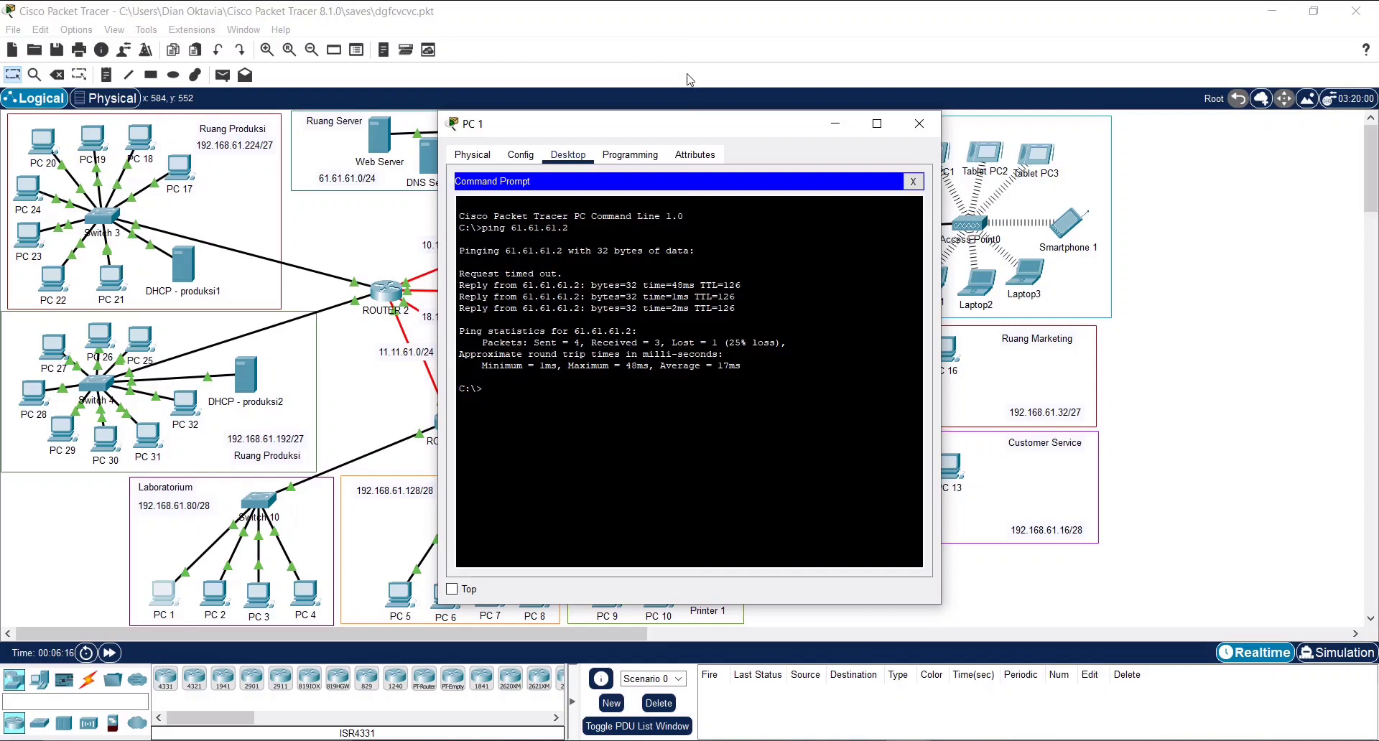
Move the PC 1 window aside and ping 192.168.61.35 from its command prompt
{"action": "left_click_drag", "start_coordinate": [695, 128], "coordinate": [453, 131]}
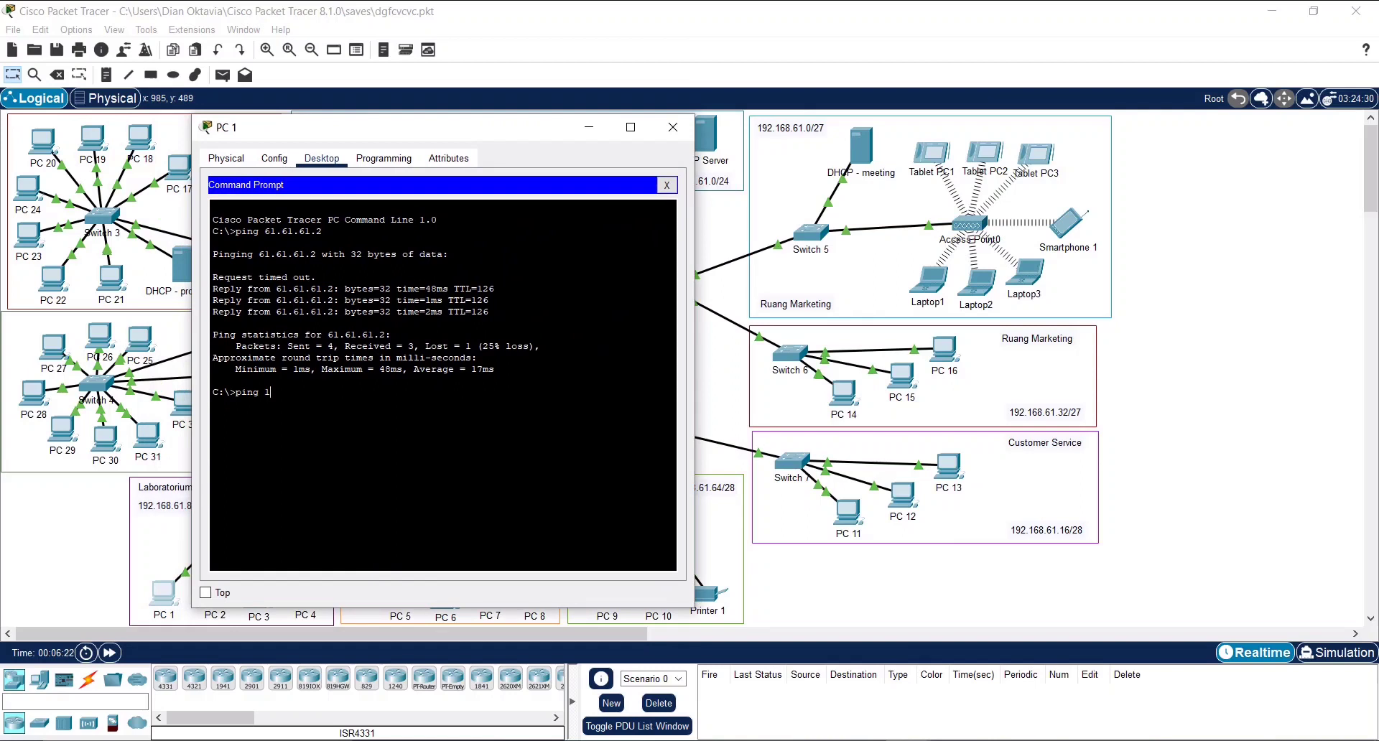
{"action": "type", "text": ".168."}
{"action": "type", "text": "61.35"}
{"action": "key", "text": "Return"}
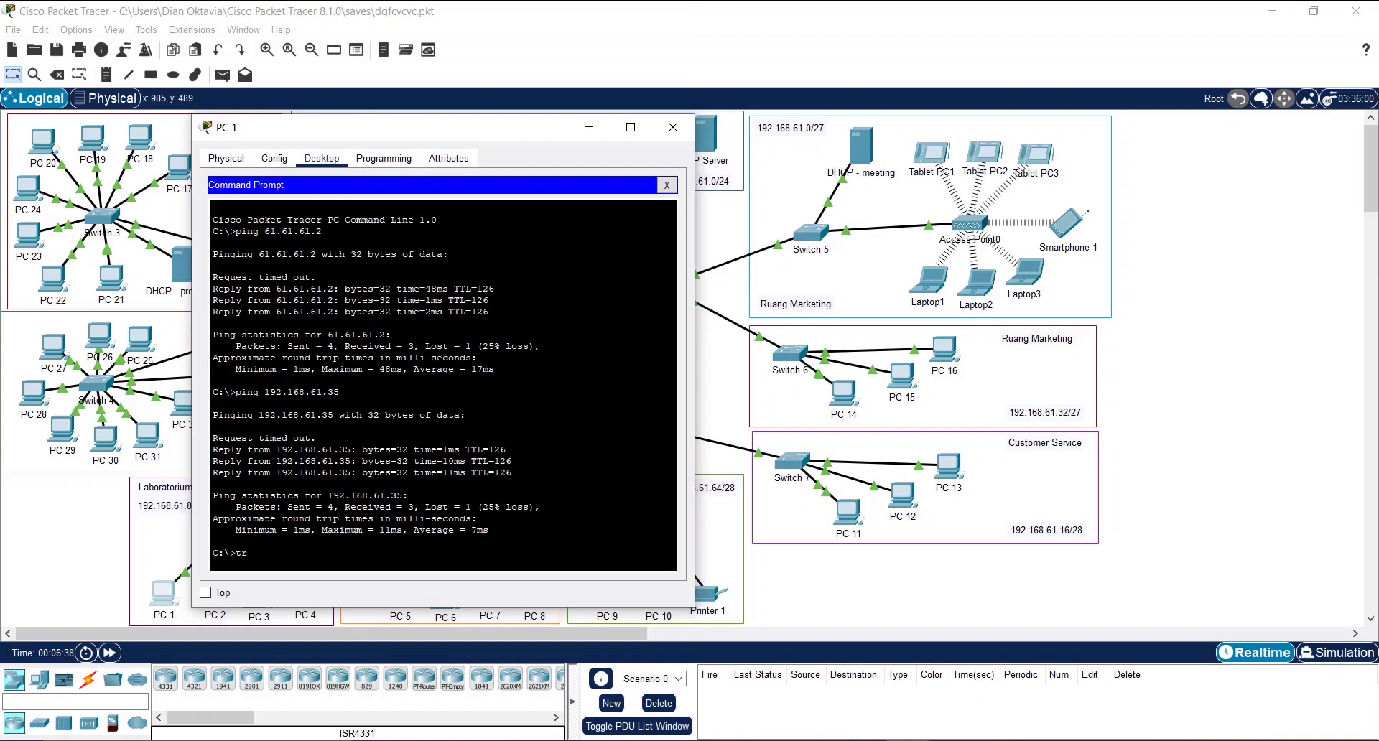
Trace the route from PC 1 to 192.168.61.3 with the tracert command
{"action": "type", "text": "acert 192168"}
{"action": "key", "text": "BackSpace"}
{"action": "key", "text": "BackSpace"}
{"action": "key", "text": "BackSpace"}
{"action": "type", "text": ".168.61.3"}
{"action": "key", "text": "Return"}
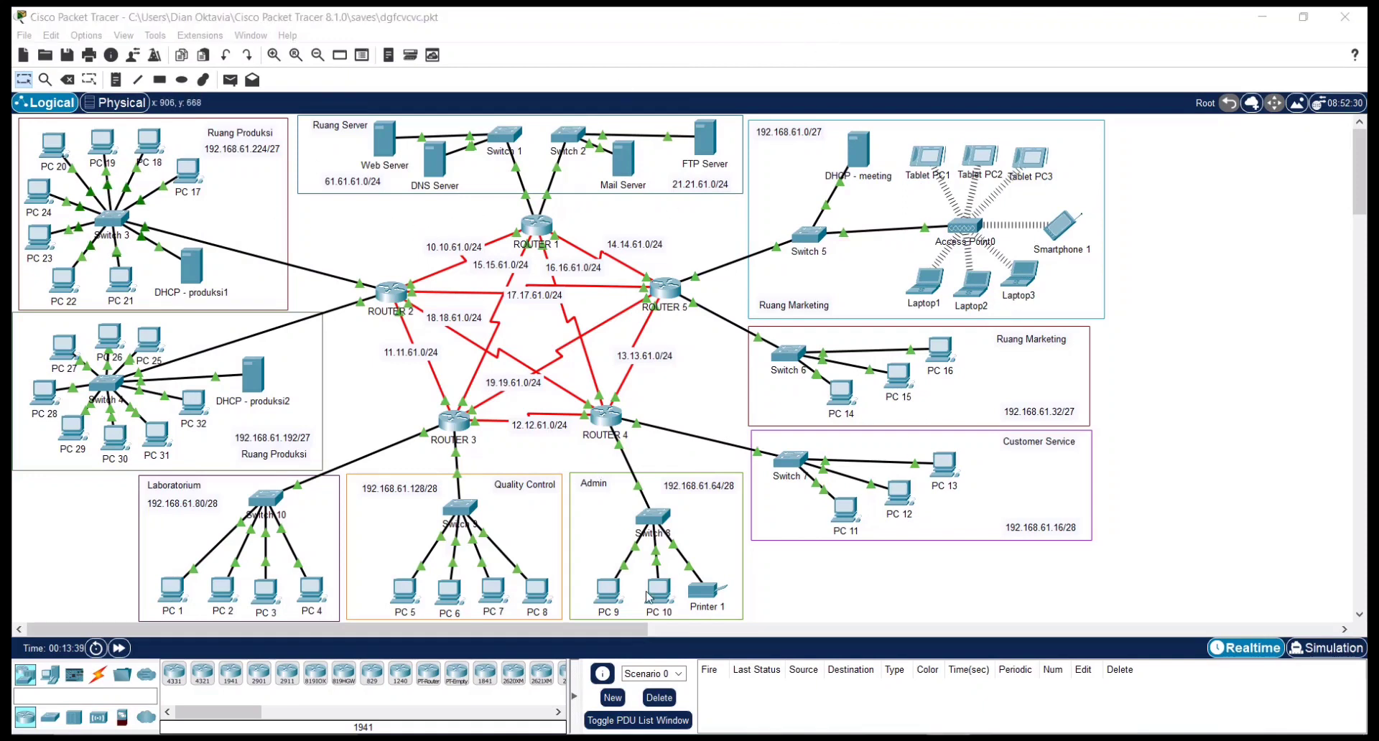
Look up makmurjayaabadi.com with nslookup from PC 14's command prompt
{"action": "left_click", "coordinate": [843, 393]}
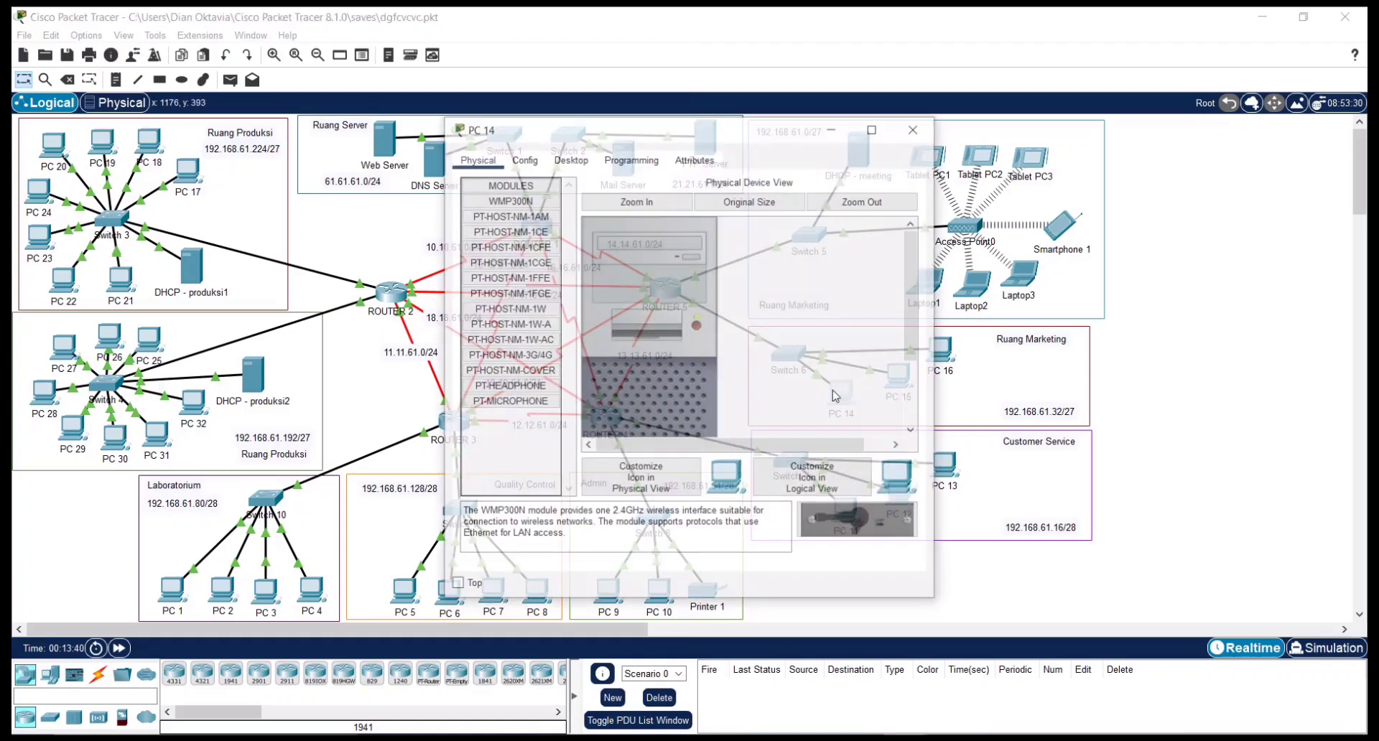
{"action": "left_click", "coordinate": [630, 160]}
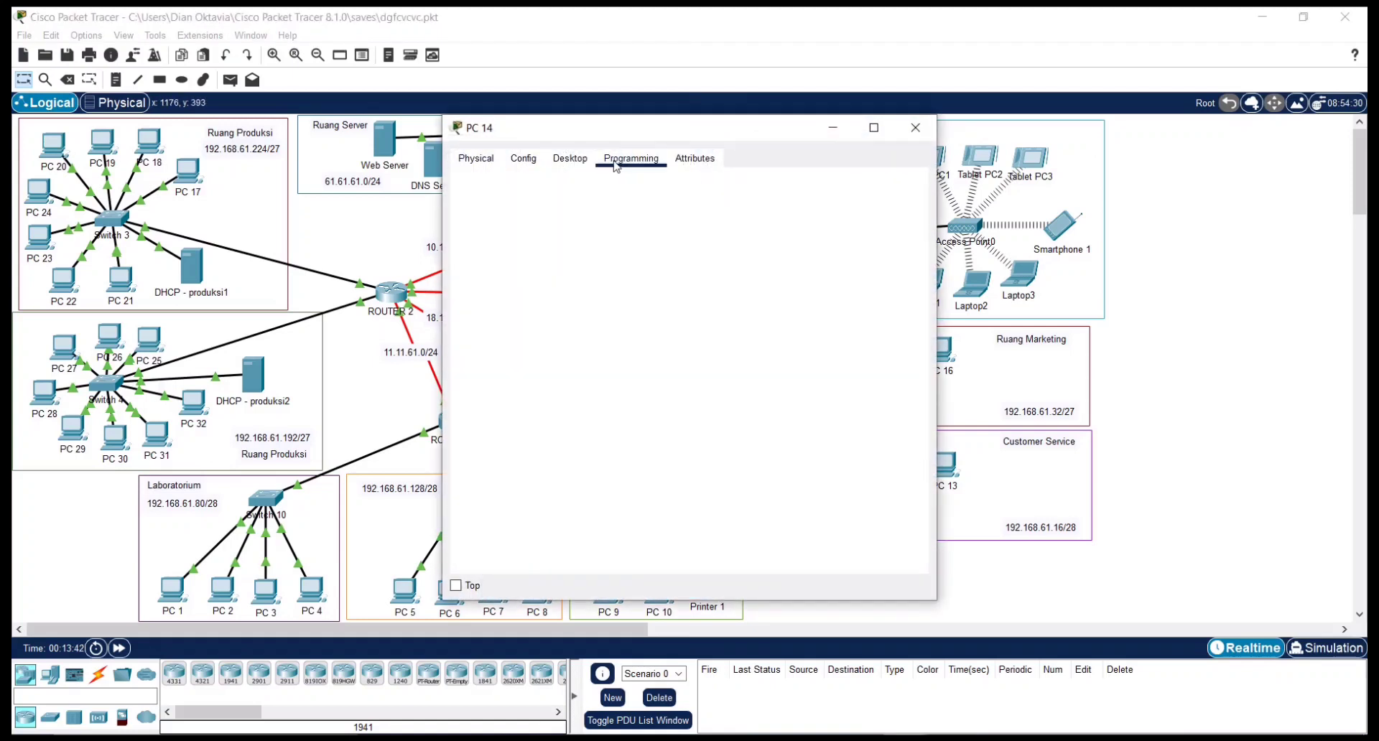
{"action": "left_click", "coordinate": [575, 161]}
{"action": "left_click", "coordinate": [747, 239]}
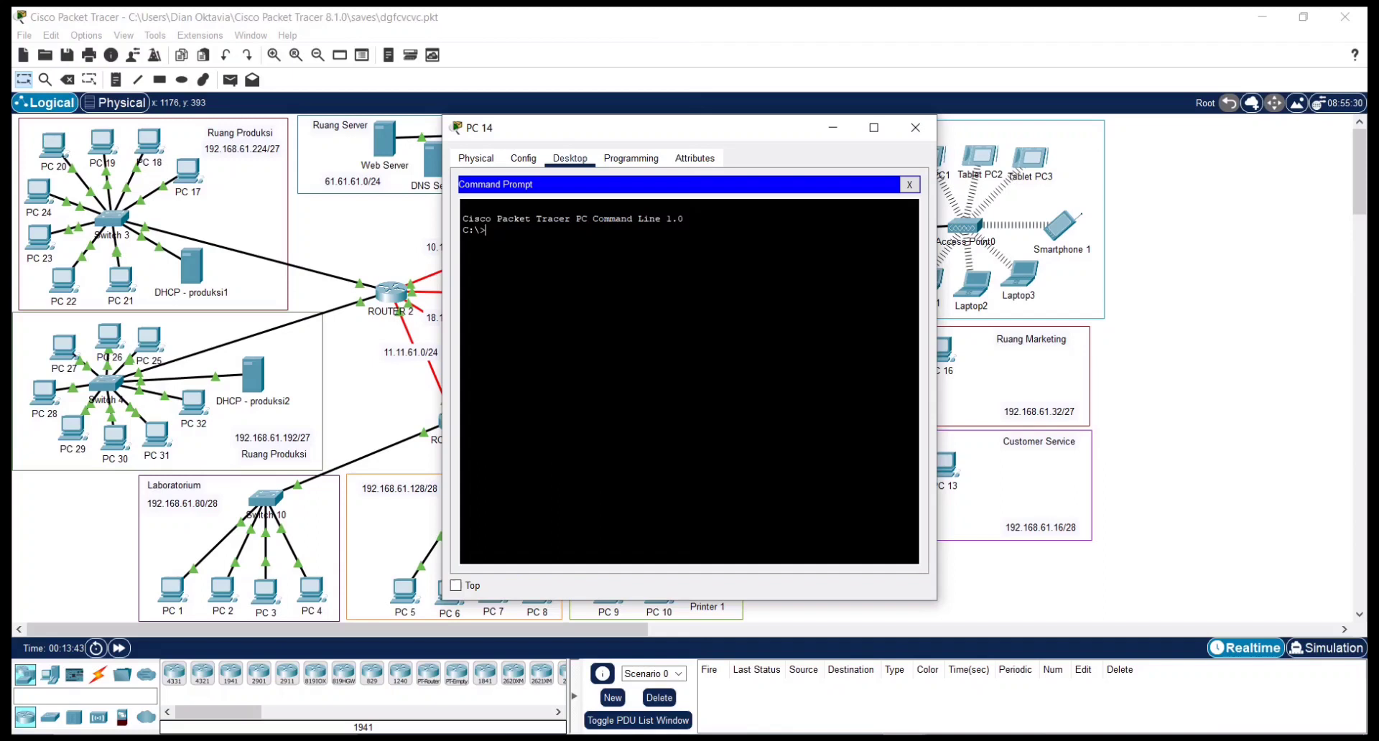
{"action": "type", "text": "nslookup makmurjayaabadi.c"}
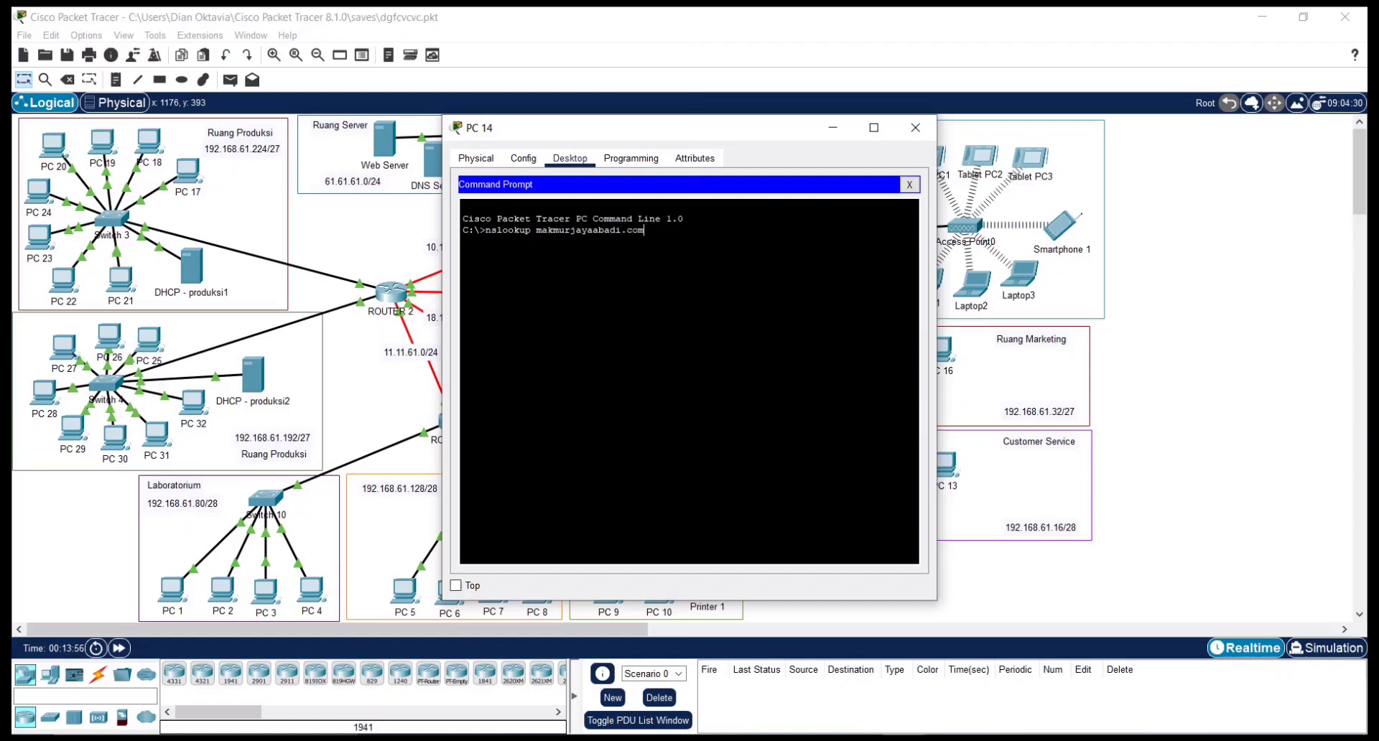
{"action": "type", "text": "om"}
{"action": "key", "text": "Return"}
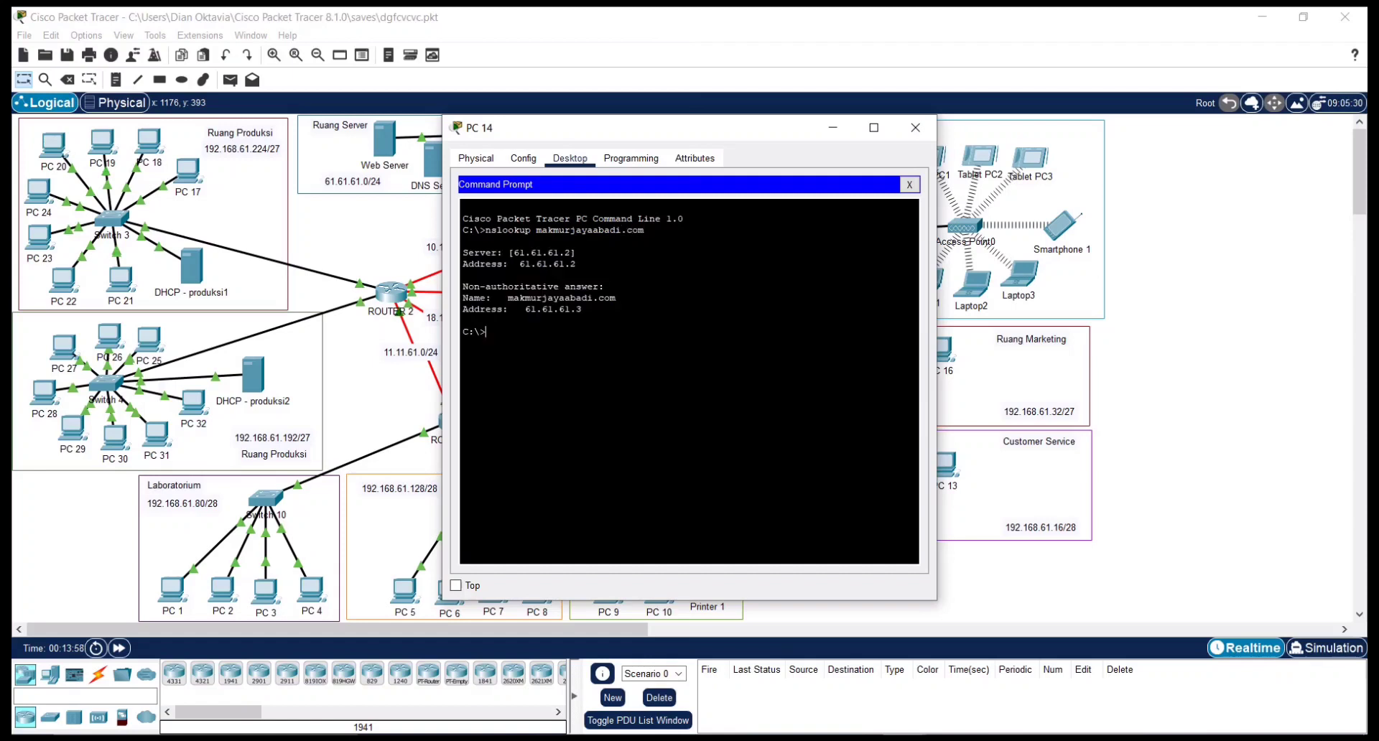
{"action": "type", "text": "nslookup w"}
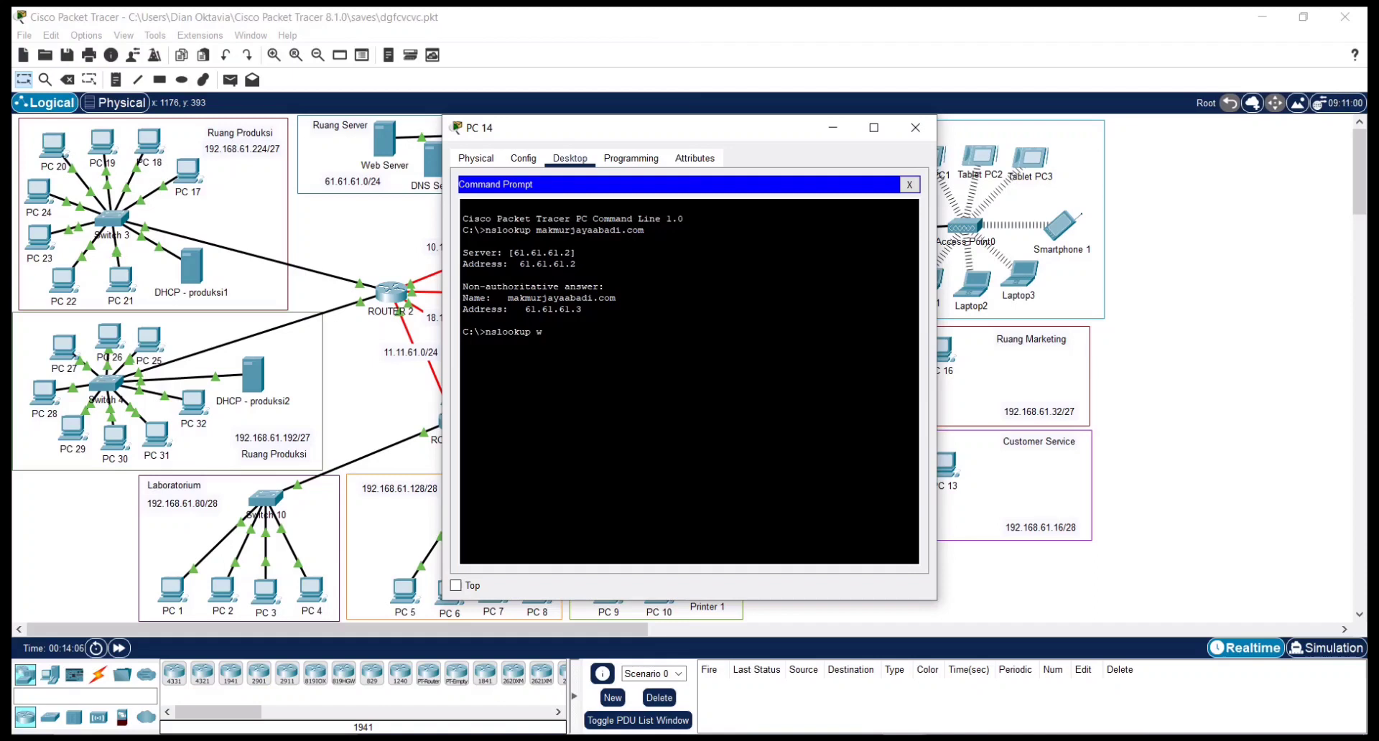
{"action": "type", "text": "ww.makm"}
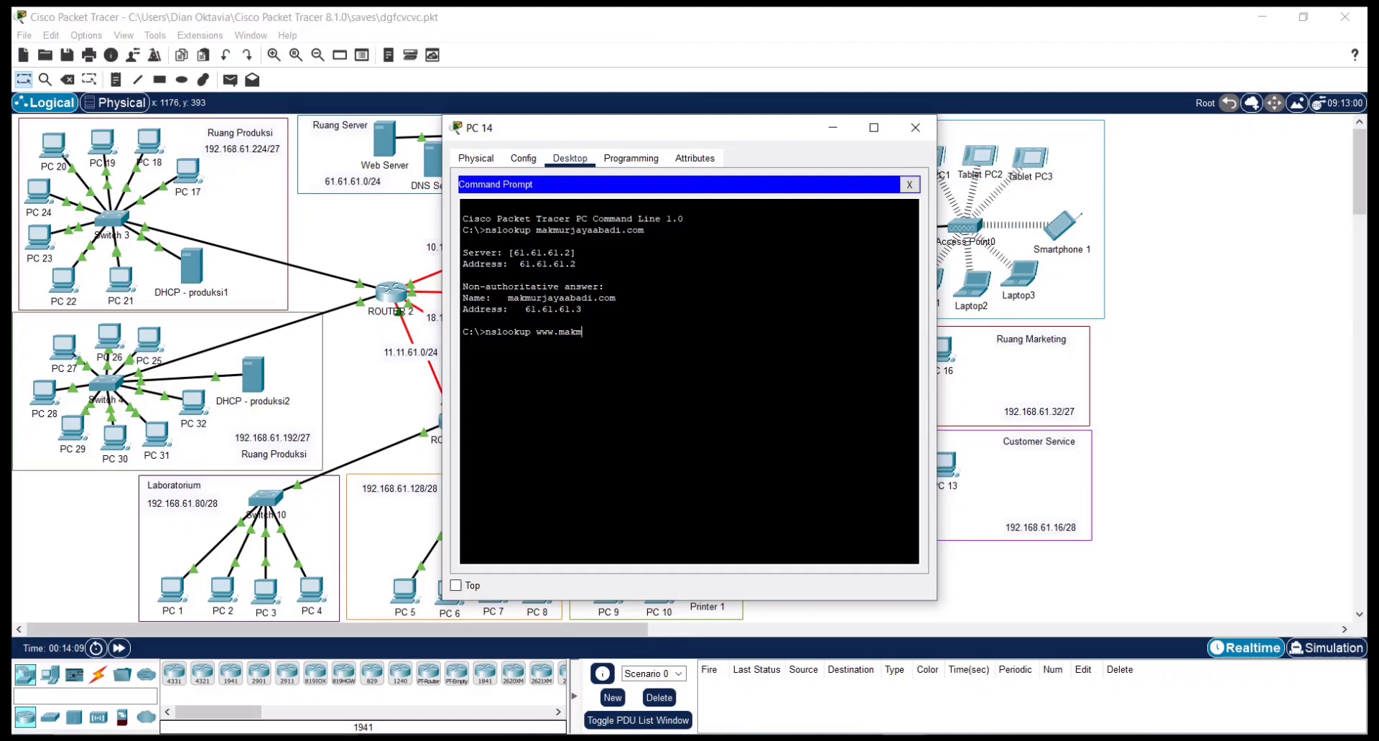
{"action": "type", "text": "urjayaabadi.com"}
{"action": "key", "text": "Return"}
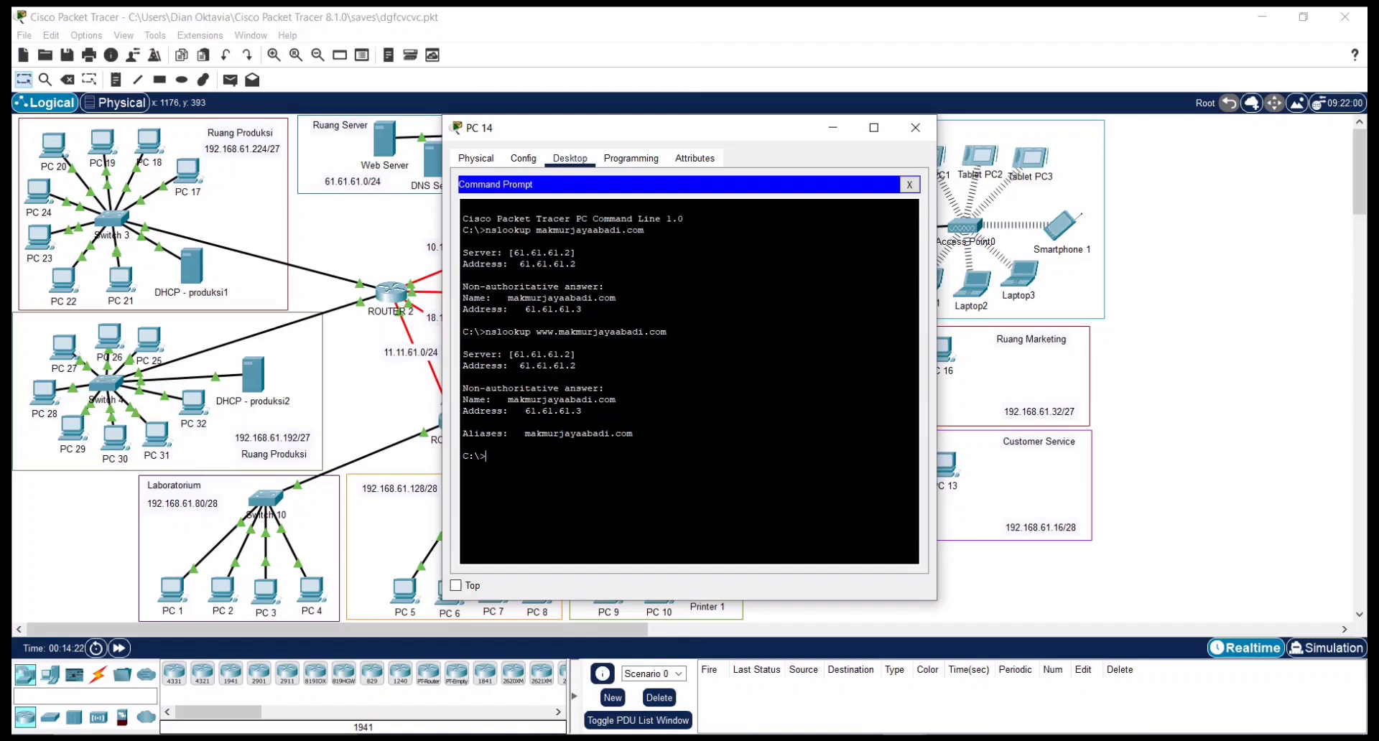
Look up ftp.makmurjayaabadi.com with nslookup on PC 14 and close its window
{"action": "type", "text": "ftp.makmurjayaabadi.com"}
{"action": "key", "text": "Return"}
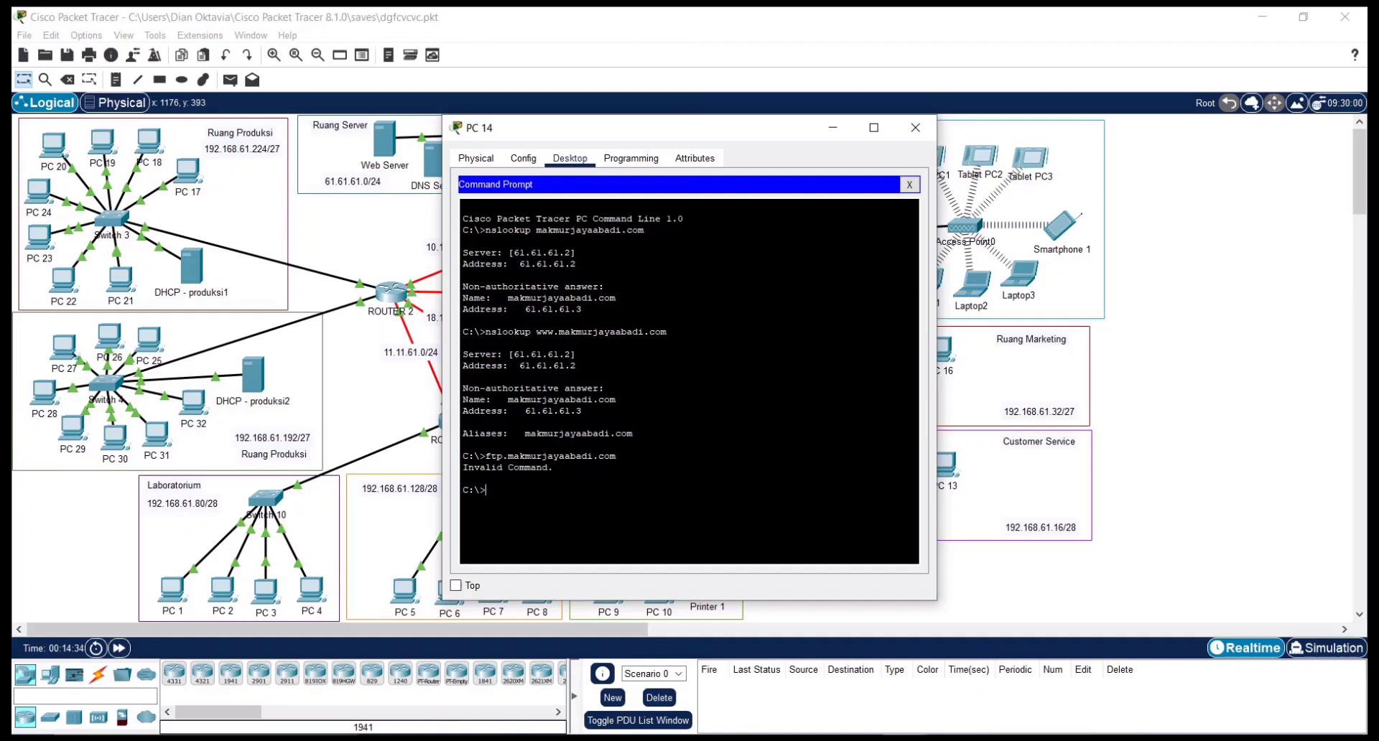
{"action": "type", "text": "nslookup ftp.makmurjayaabadi.com"}
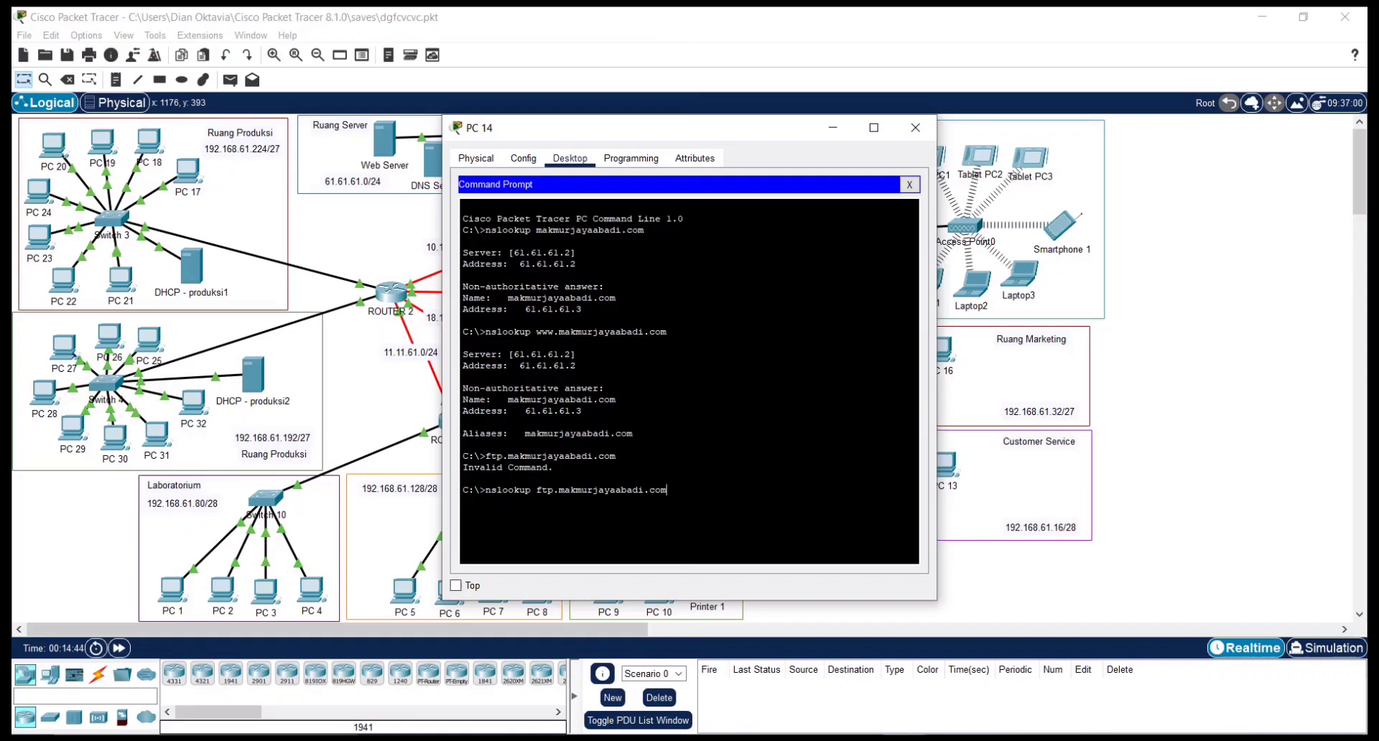
{"action": "key", "text": "Return"}
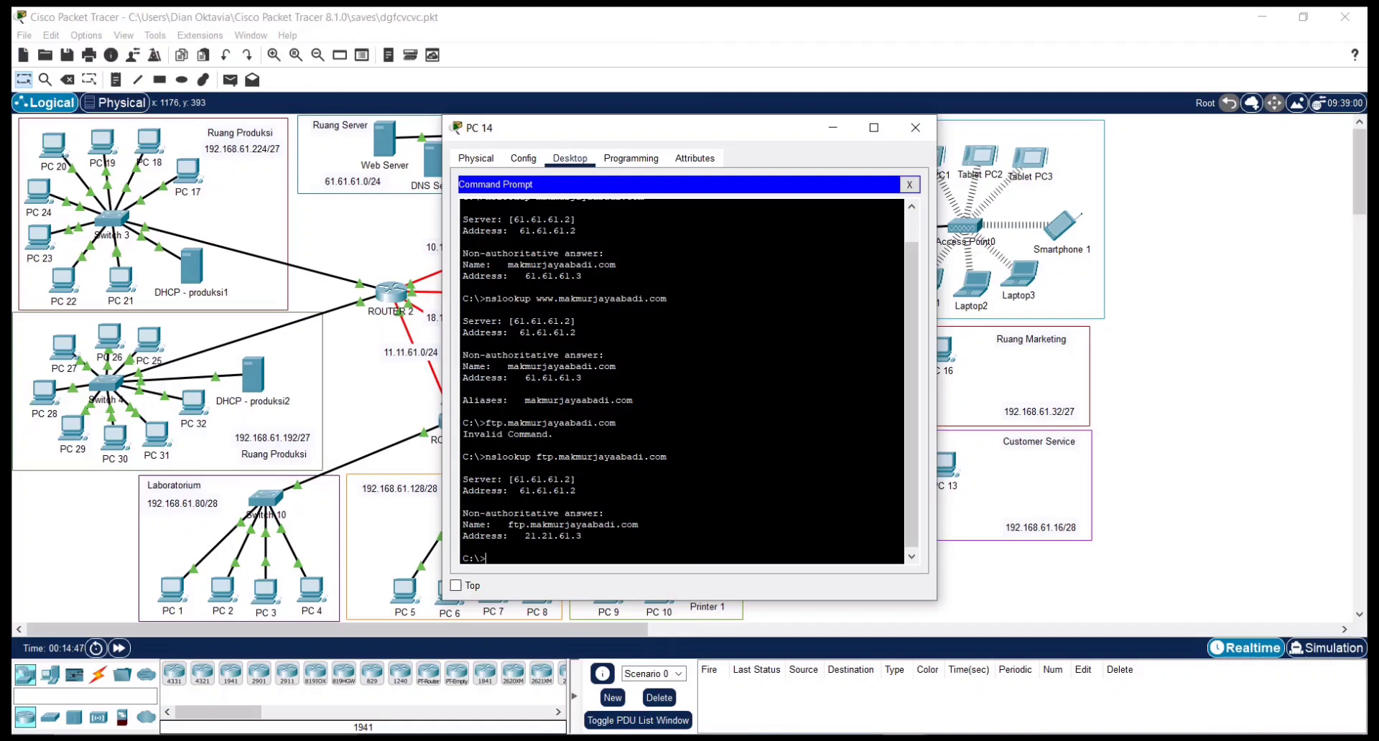
{"action": "left_click", "coordinate": [915, 127]}
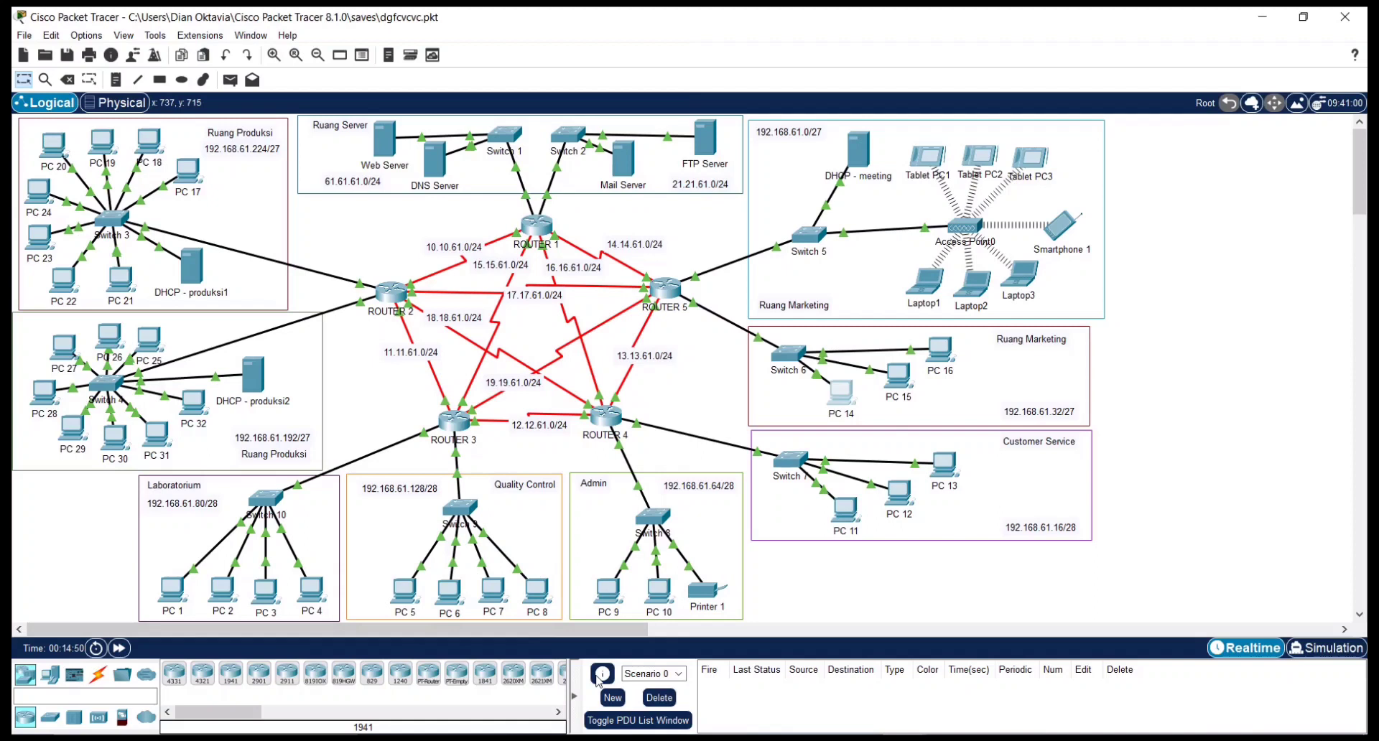
Load the web page at 61.61.61.3 in PC 9's web browser
{"action": "left_click", "coordinate": [609, 591]}
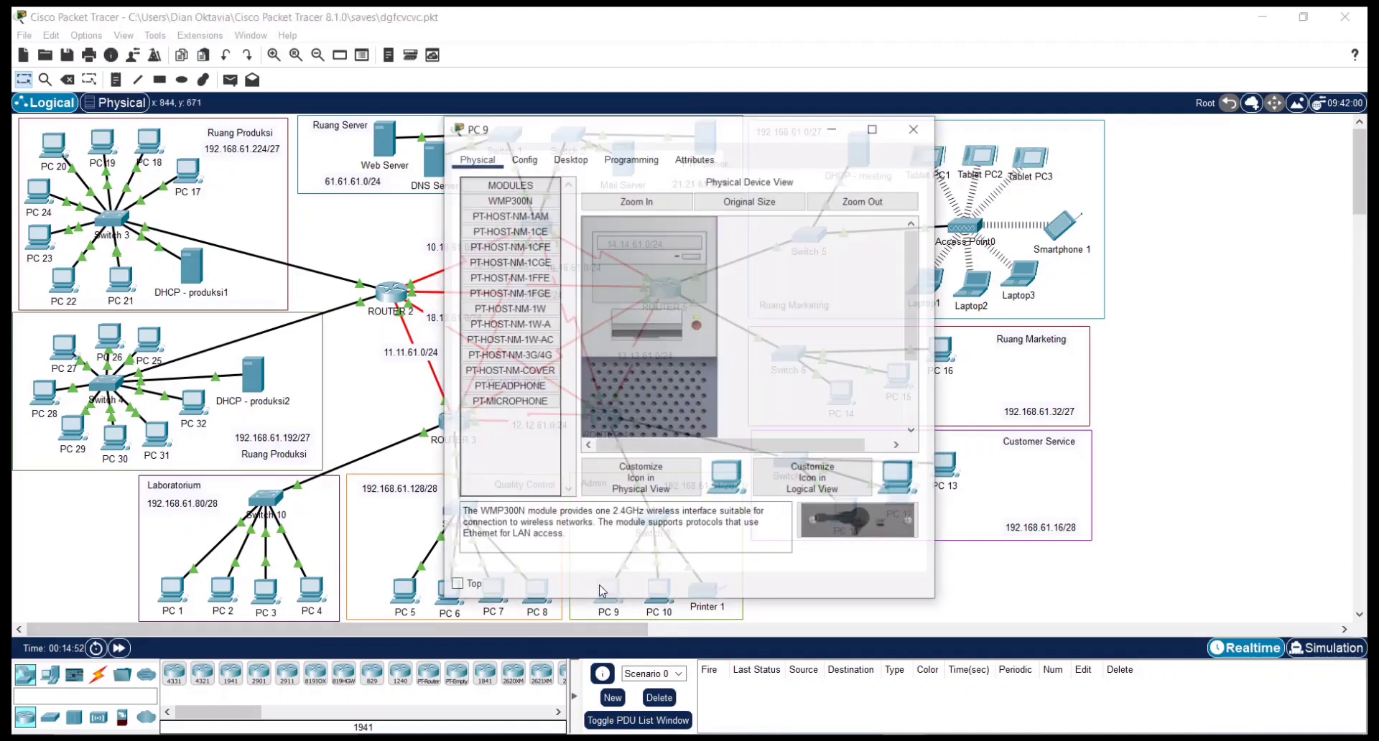
{"action": "left_click", "coordinate": [568, 162]}
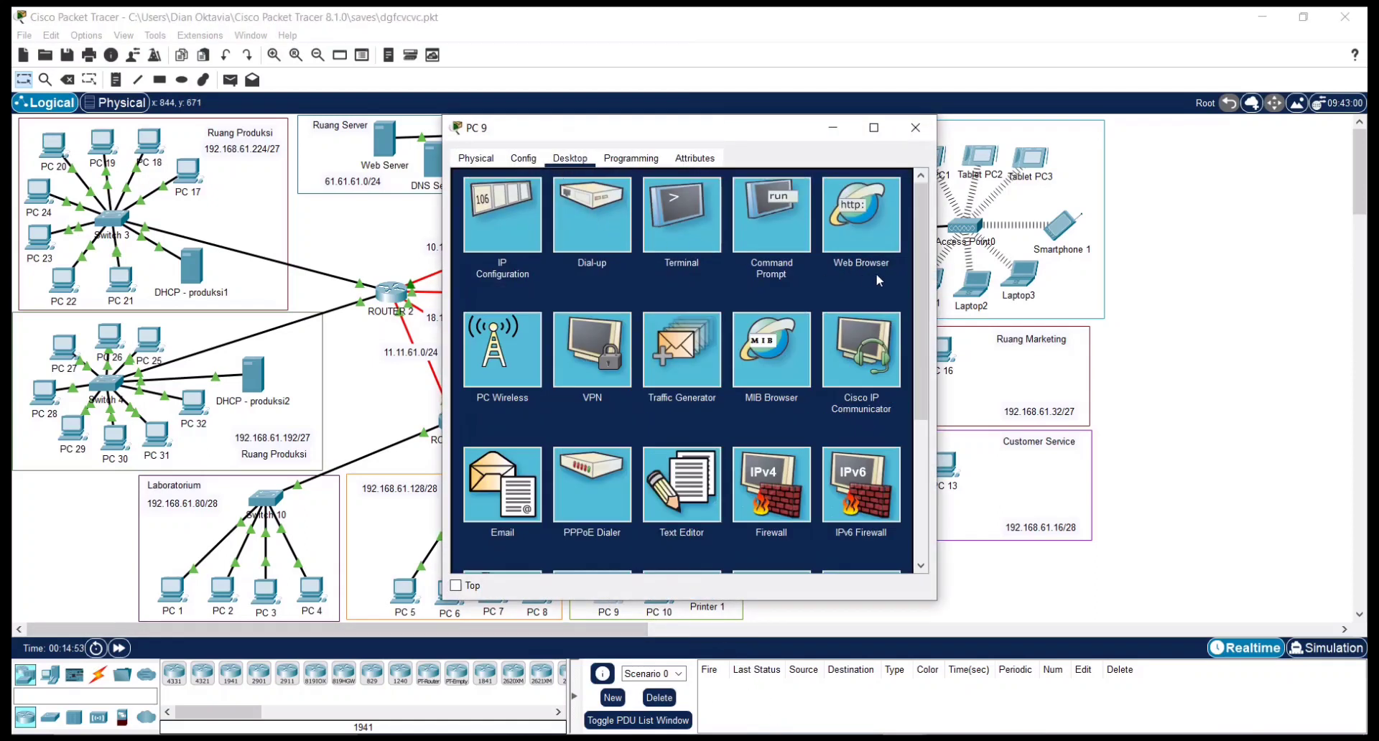
{"action": "left_click", "coordinate": [874, 240]}
{"action": "left_click", "coordinate": [591, 204]}
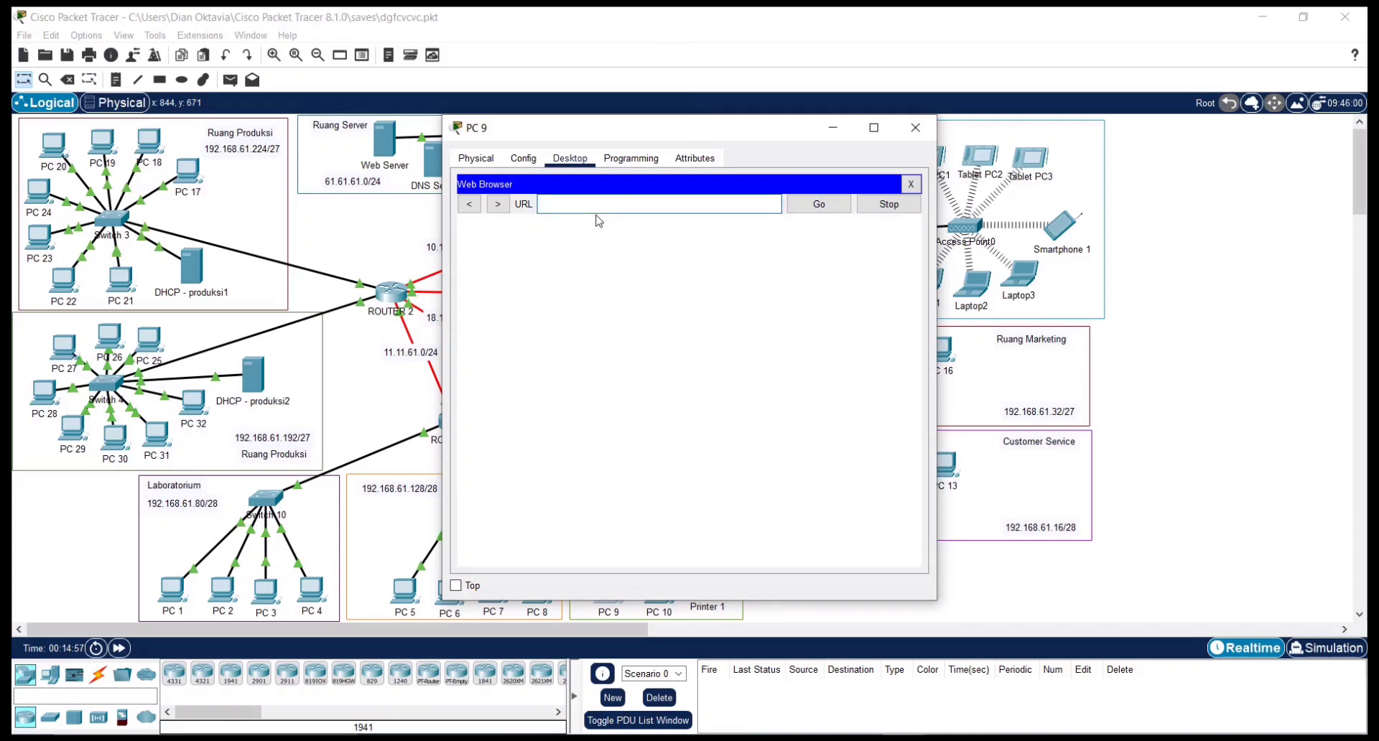
{"action": "type", "text": "61.61.61.3"}
{"action": "key", "text": "Return"}
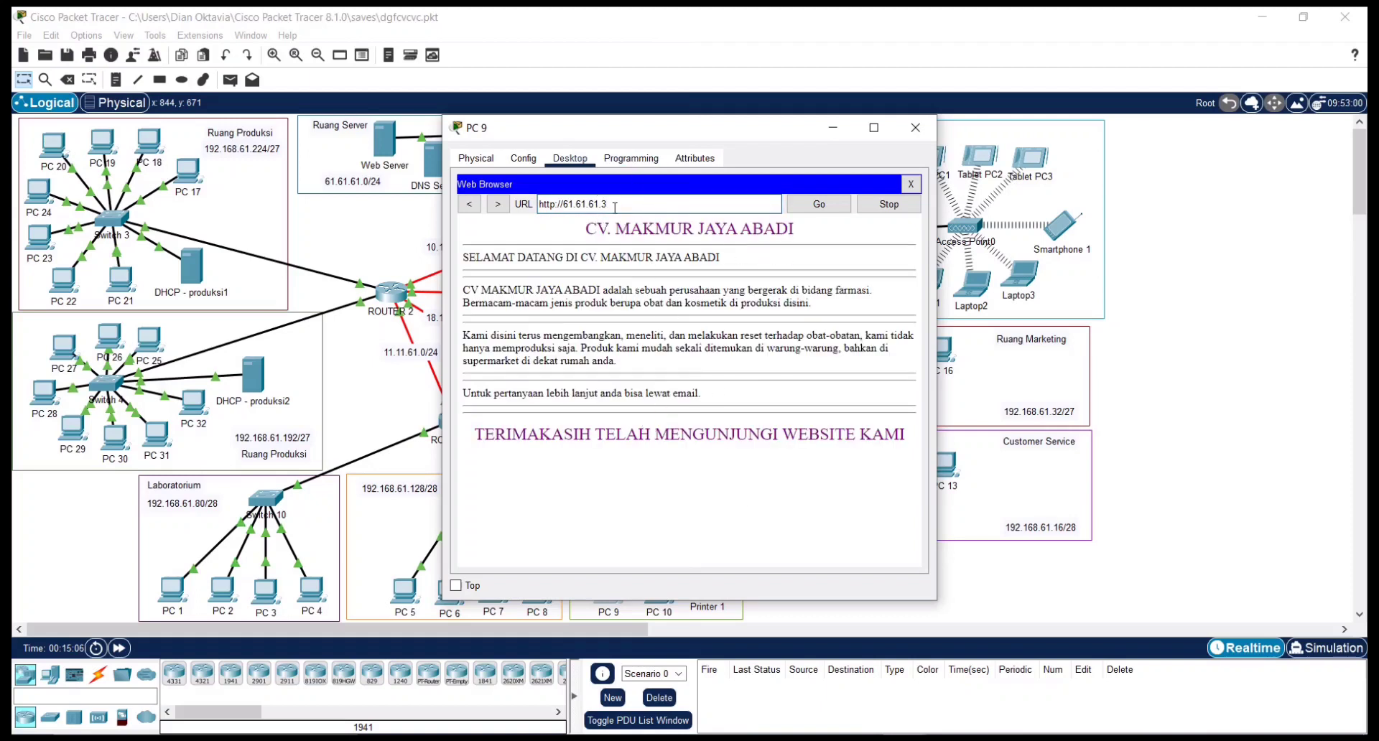
Load makmurjayaabadi.com in PC 9's web browser and close the browser
{"action": "left_click_drag", "start_coordinate": [614, 208], "coordinate": [446, 208]}
{"action": "type", "text": "makmurja"}
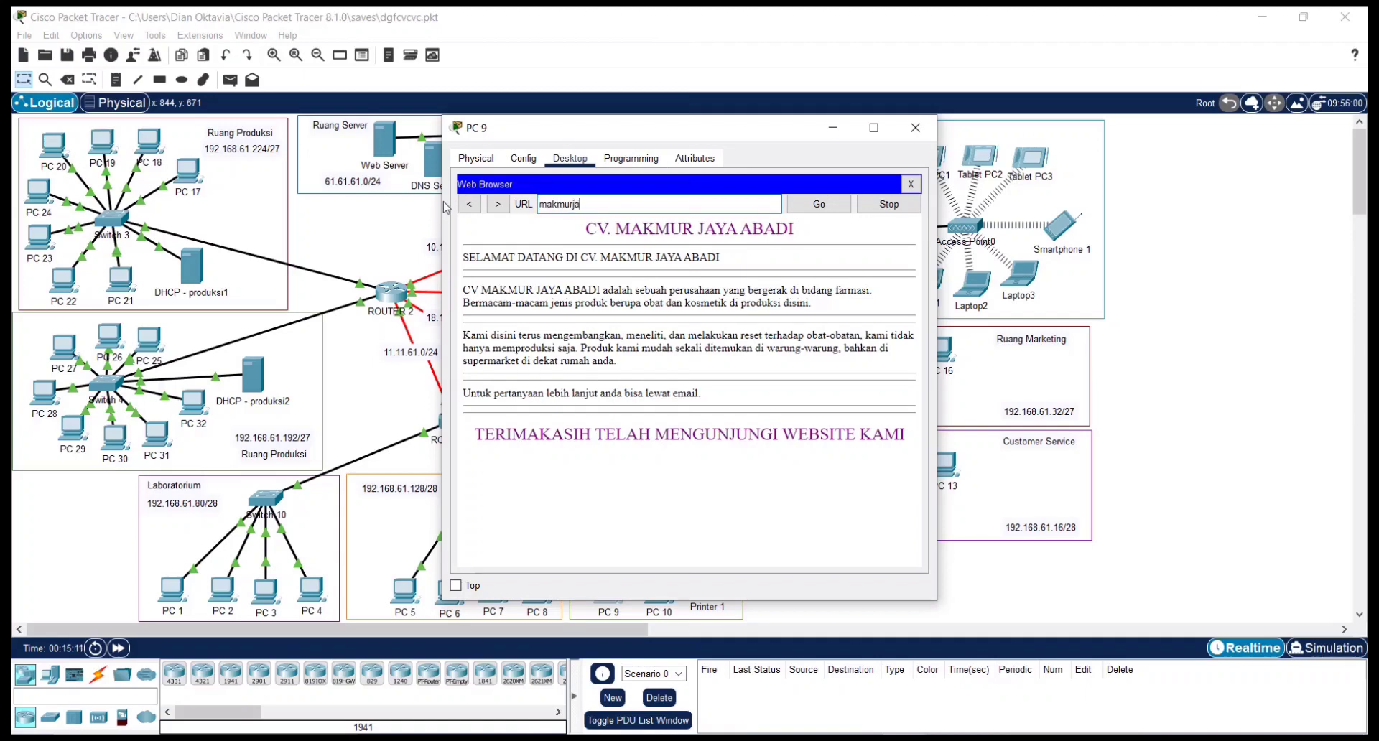
{"action": "type", "text": "yaabadi.com"}
{"action": "key", "text": "Return"}
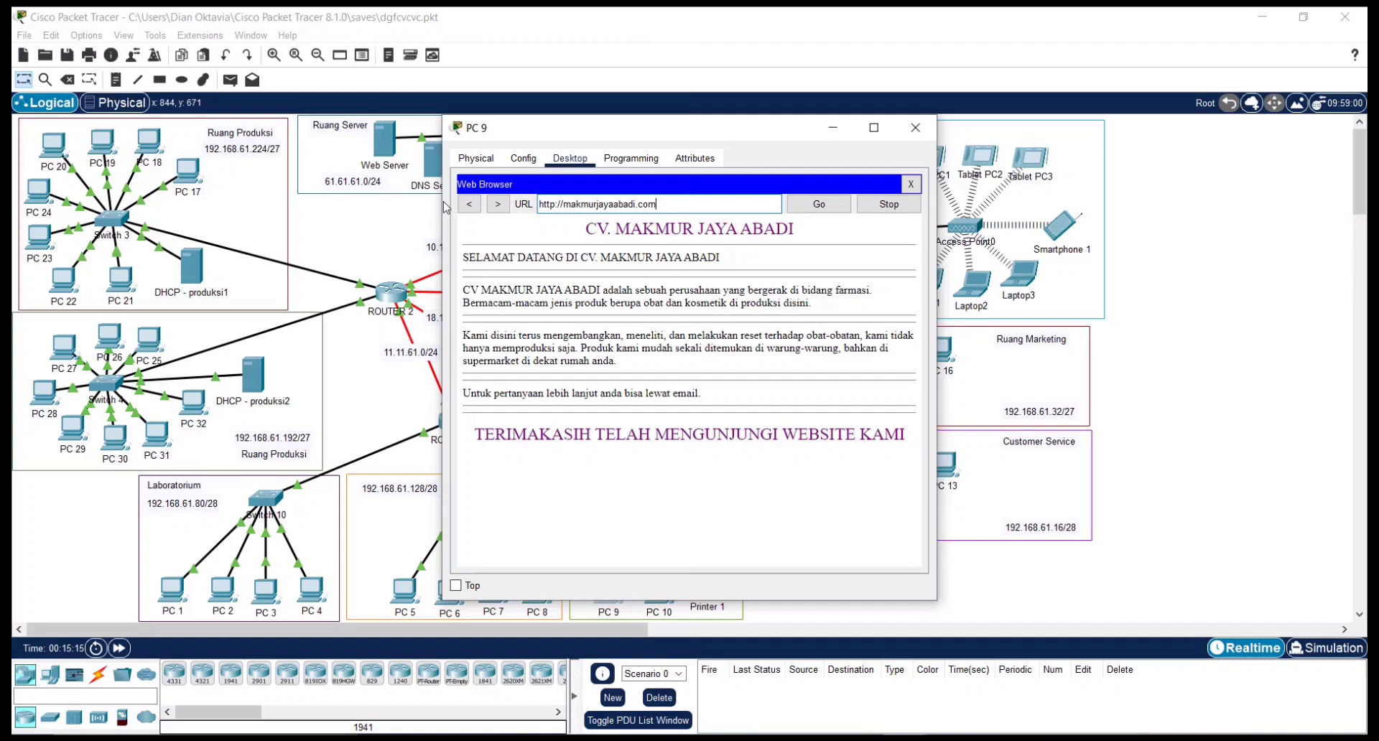
{"action": "left_click", "coordinate": [911, 185]}
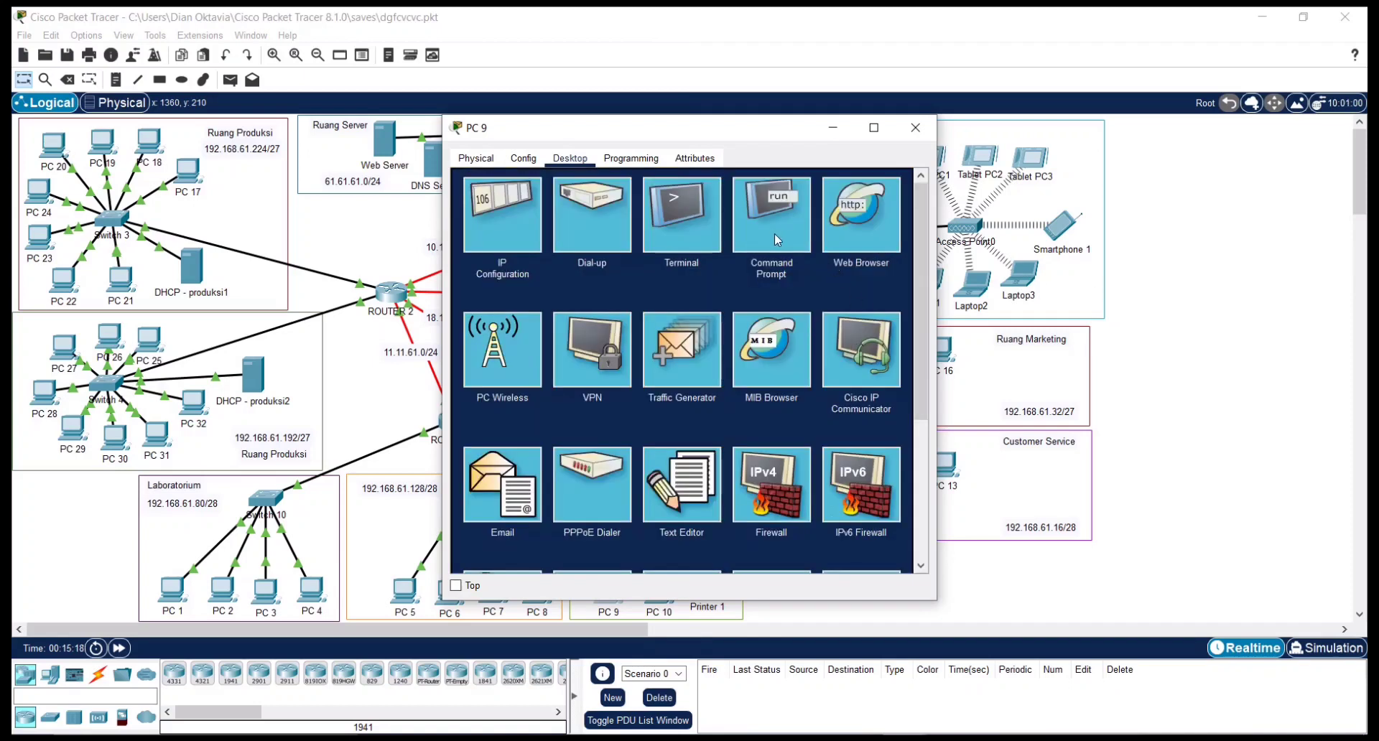
{"action": "left_click", "coordinate": [858, 237]}
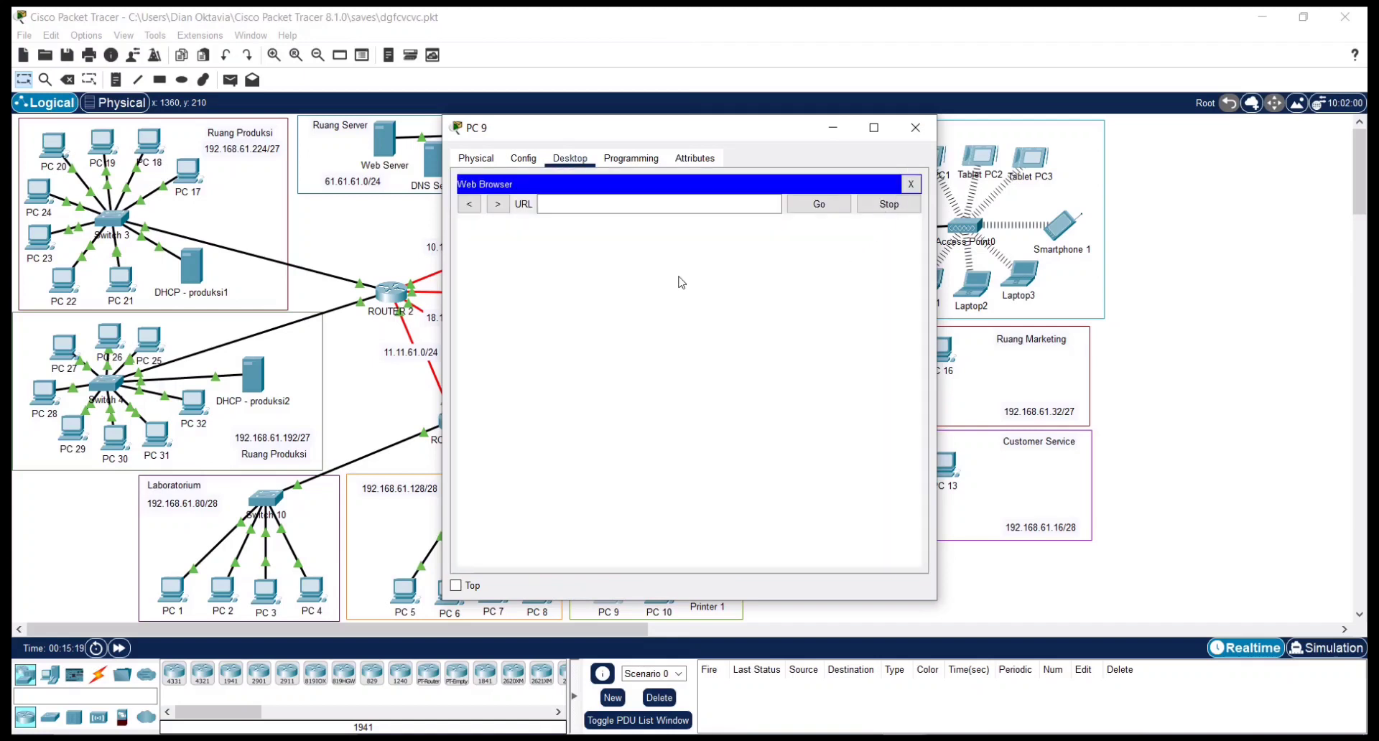
{"action": "type", "text": "ww"}
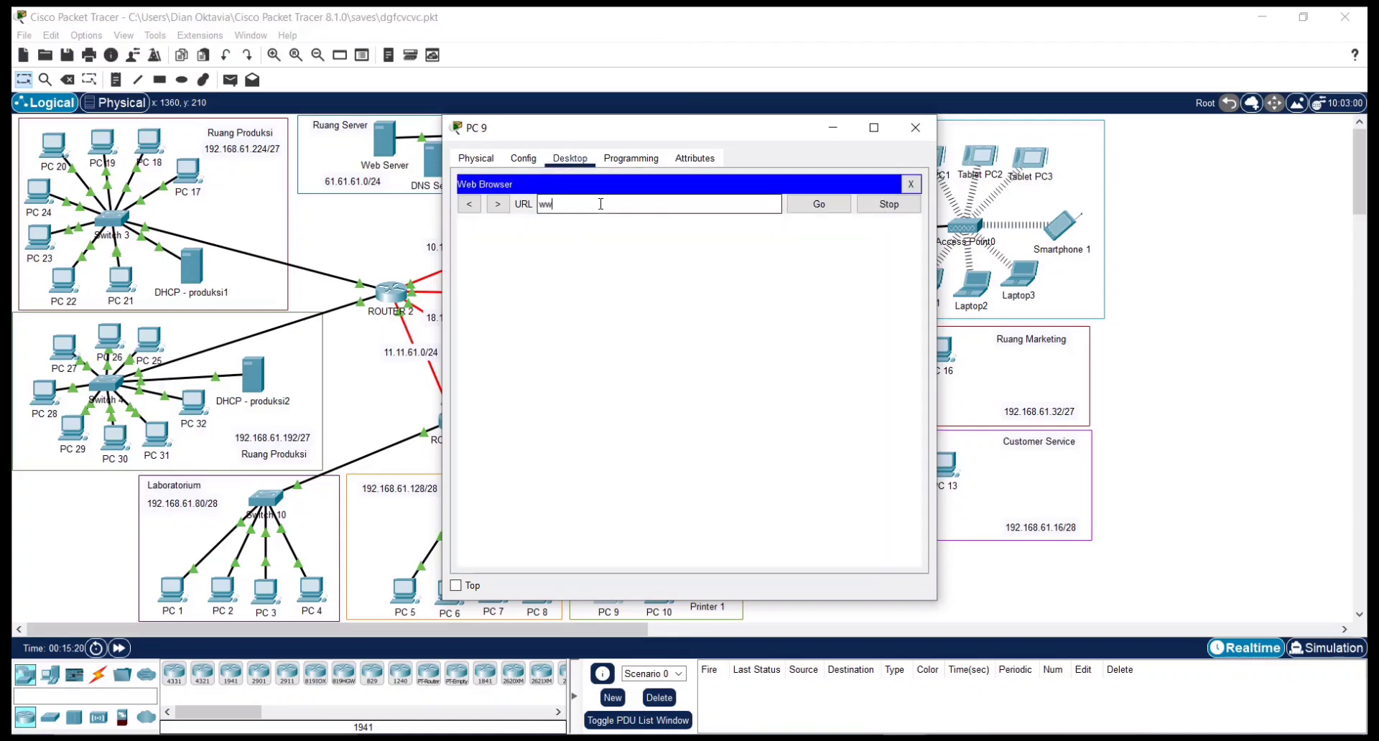
{"action": "type", "text": "w.ma"}
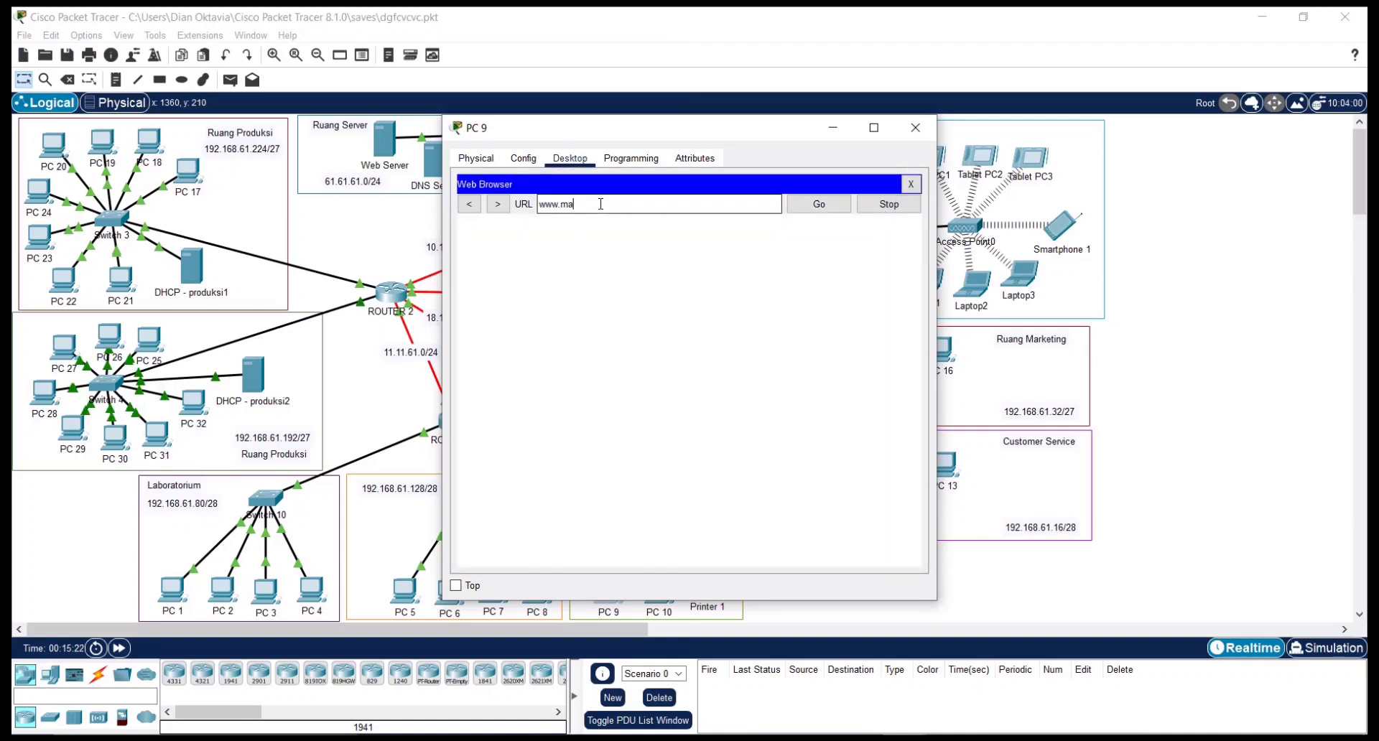
{"action": "type", "text": "kmurabadi"}
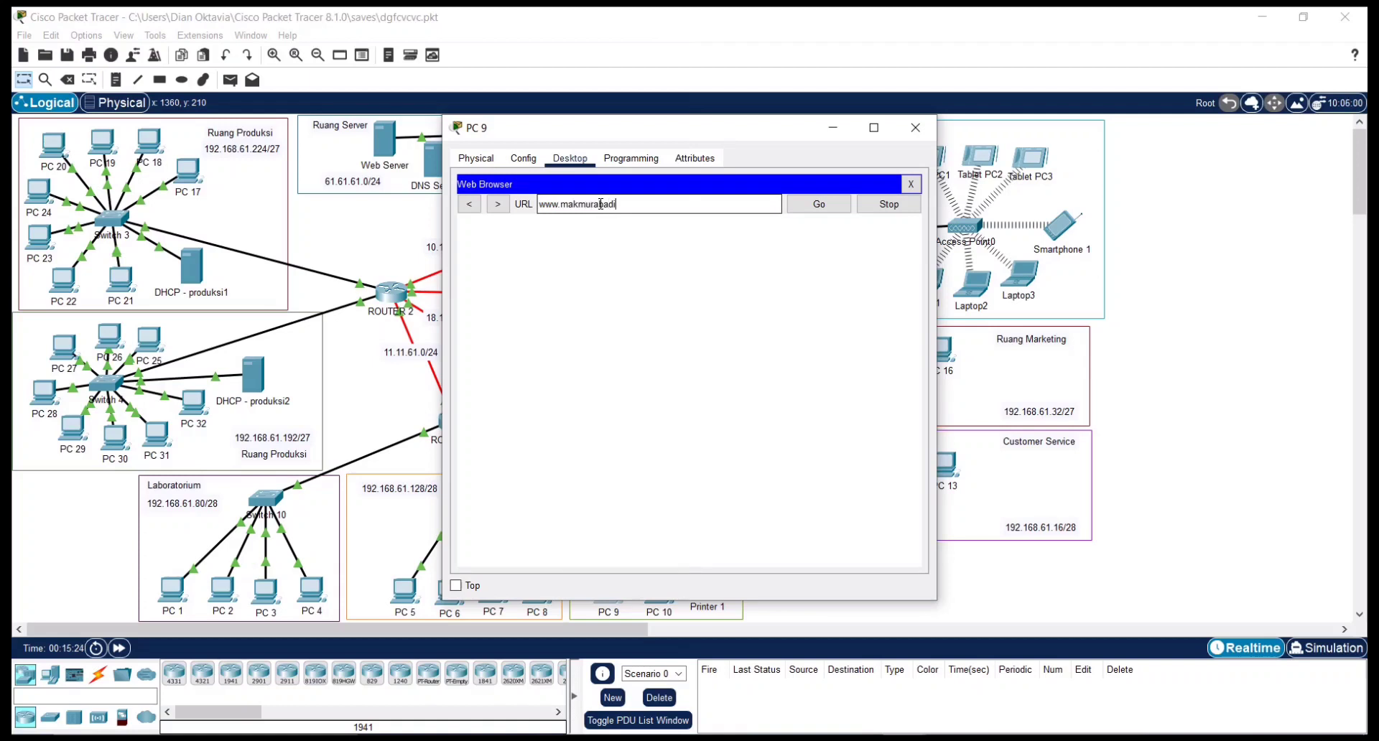
{"action": "key", "text": "BackSpace"}
{"action": "key", "text": "BackSpace"}
{"action": "key", "text": "BackSpace"}
{"action": "key", "text": "BackSpace"}
{"action": "key", "text": "BackSpace"}
{"action": "type", "text": "jayaabadi.com"}
{"action": "key", "text": "Return"}
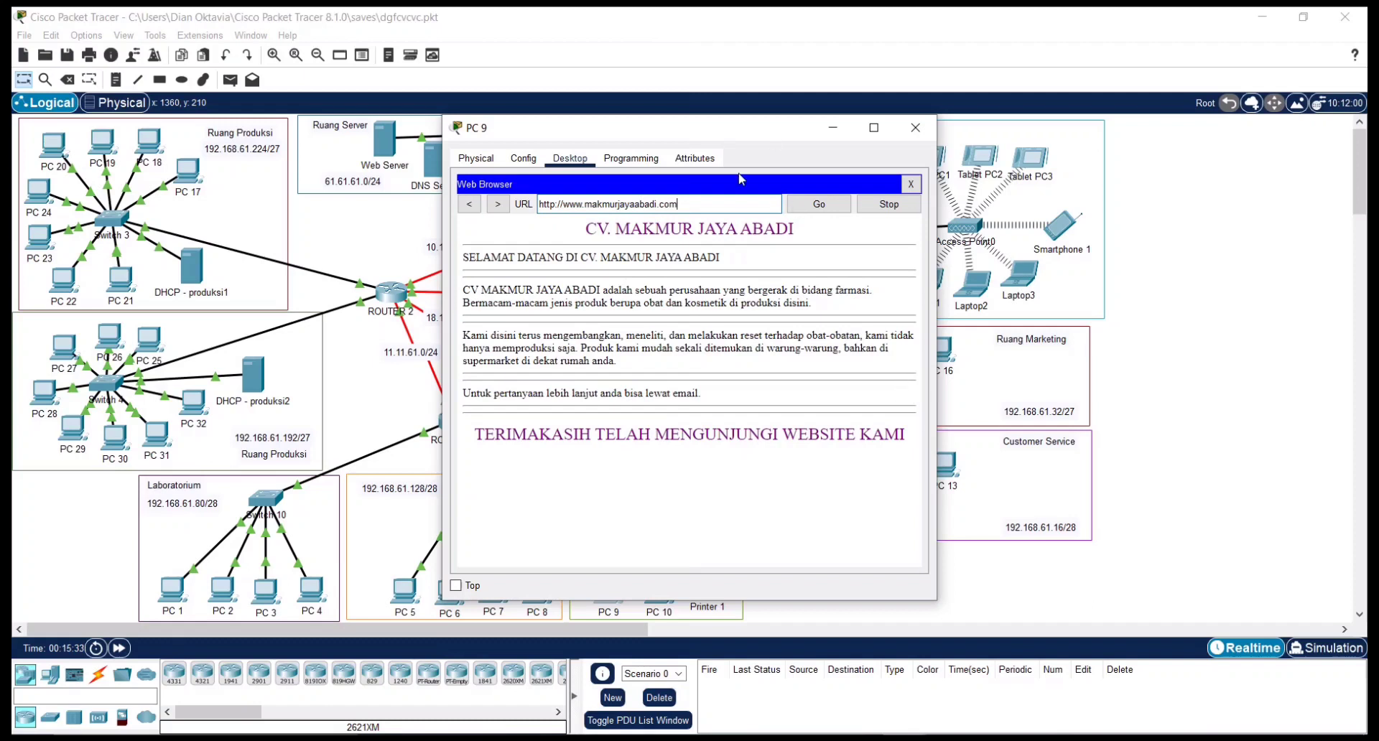
{"action": "left_click", "coordinate": [915, 127]}
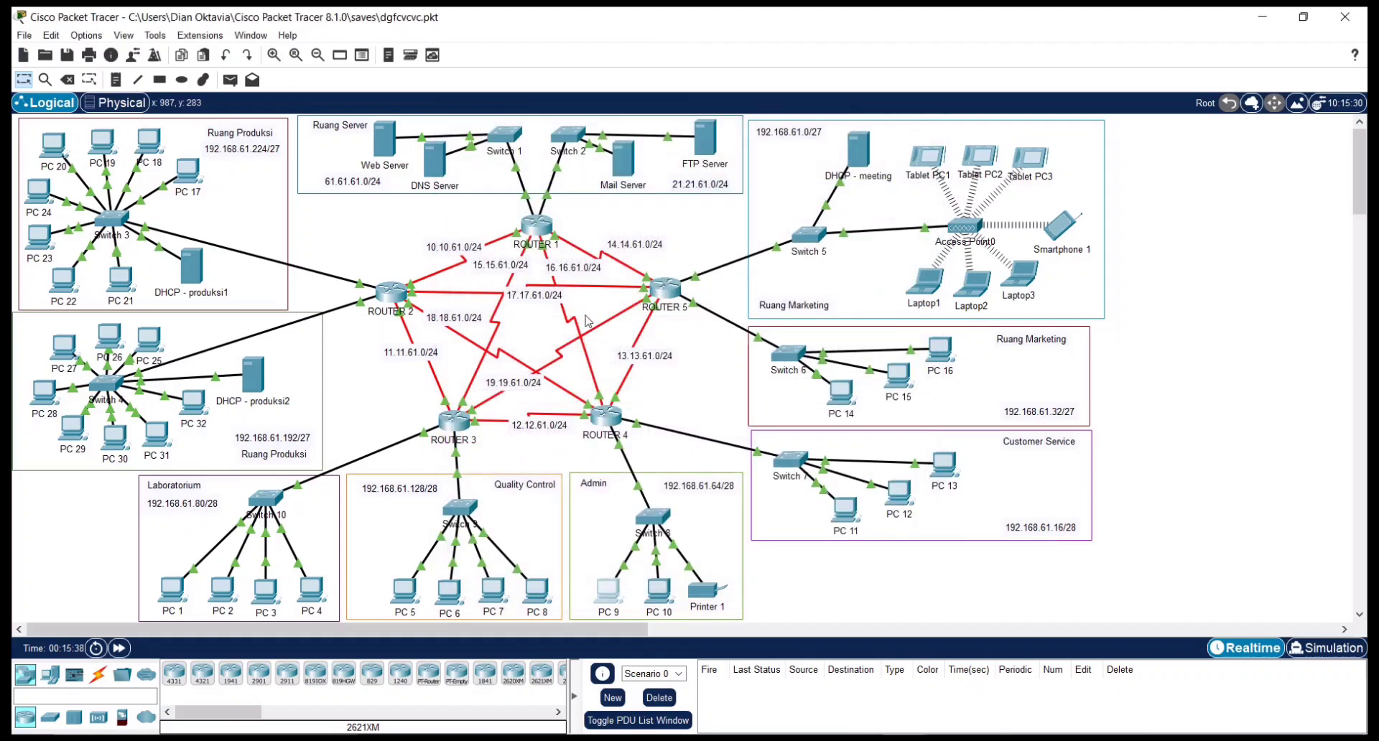
{"action": "left_click", "coordinate": [627, 174]}
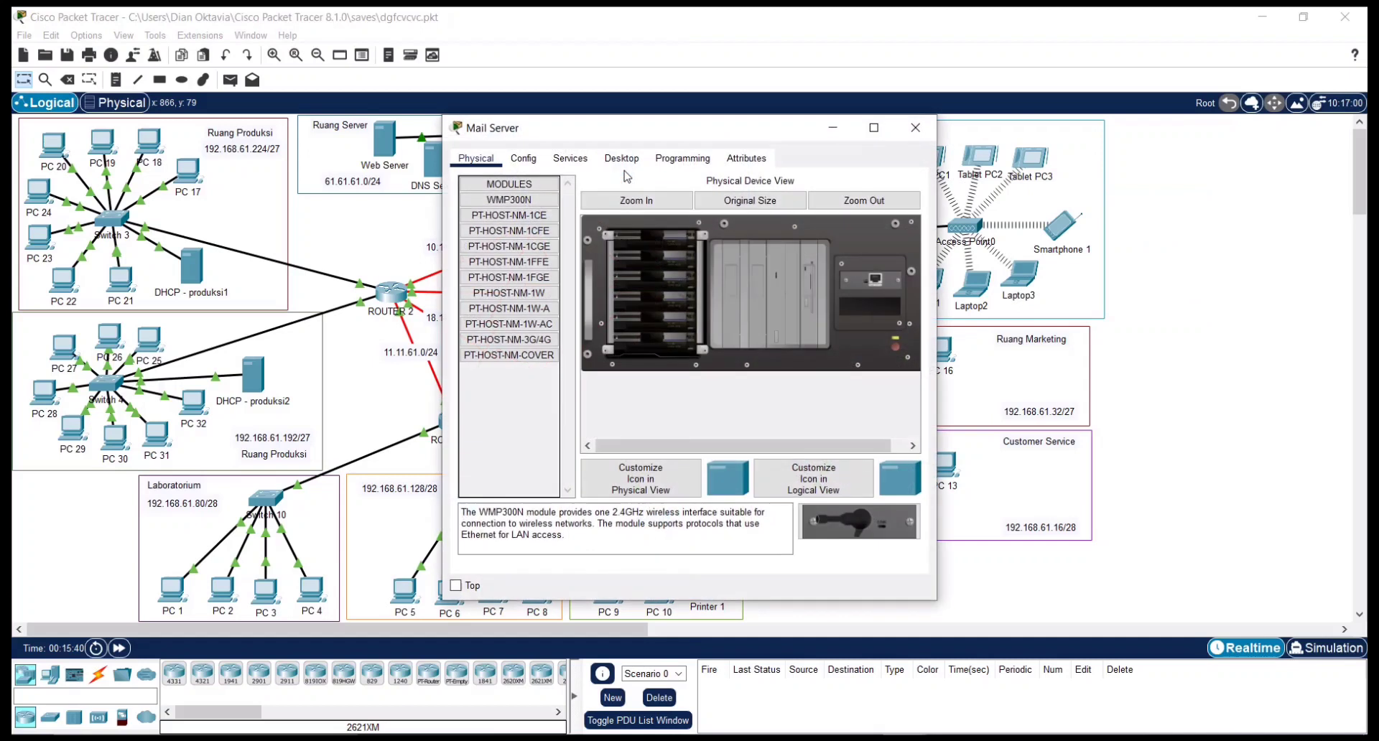
{"action": "left_click", "coordinate": [905, 127]}
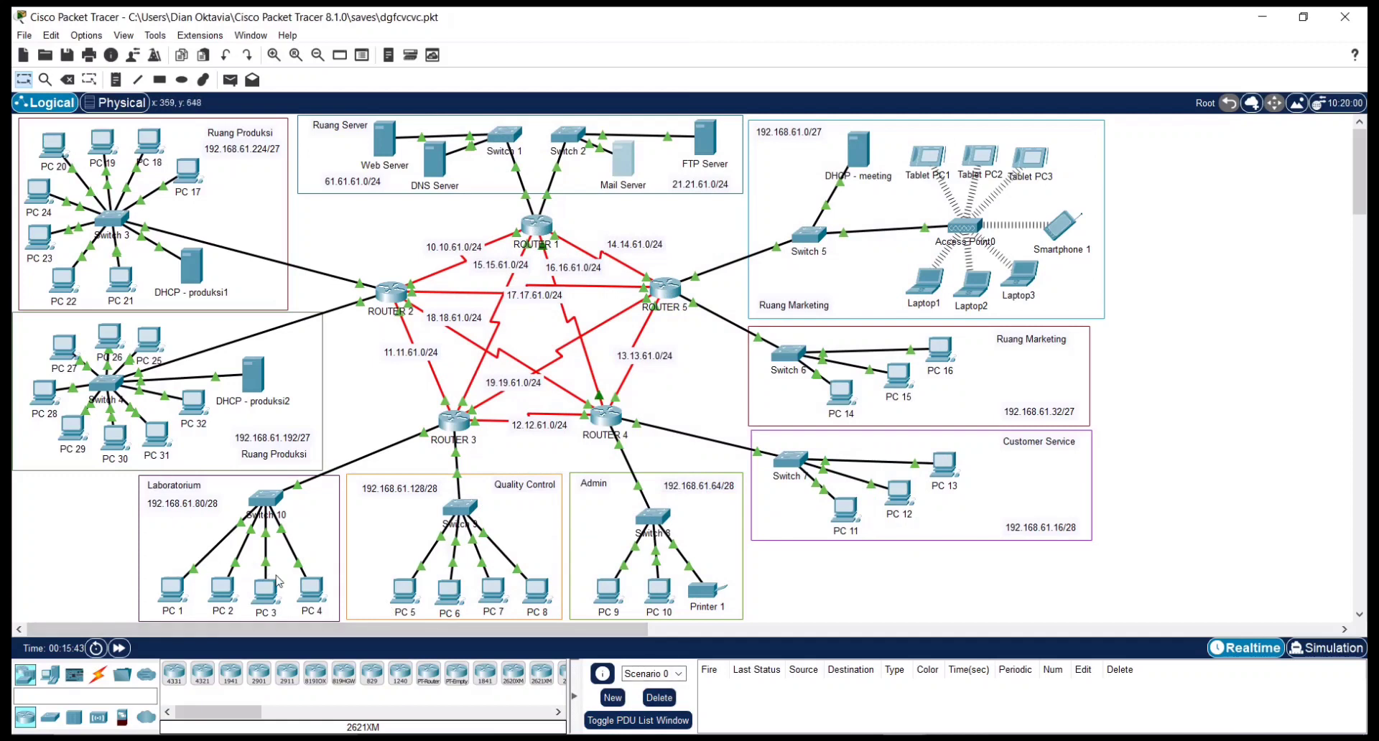
Open the email configuration on PC 31 and fill in the user's name and email address
{"action": "left_click", "coordinate": [154, 447]}
{"action": "left_click", "coordinate": [571, 158]}
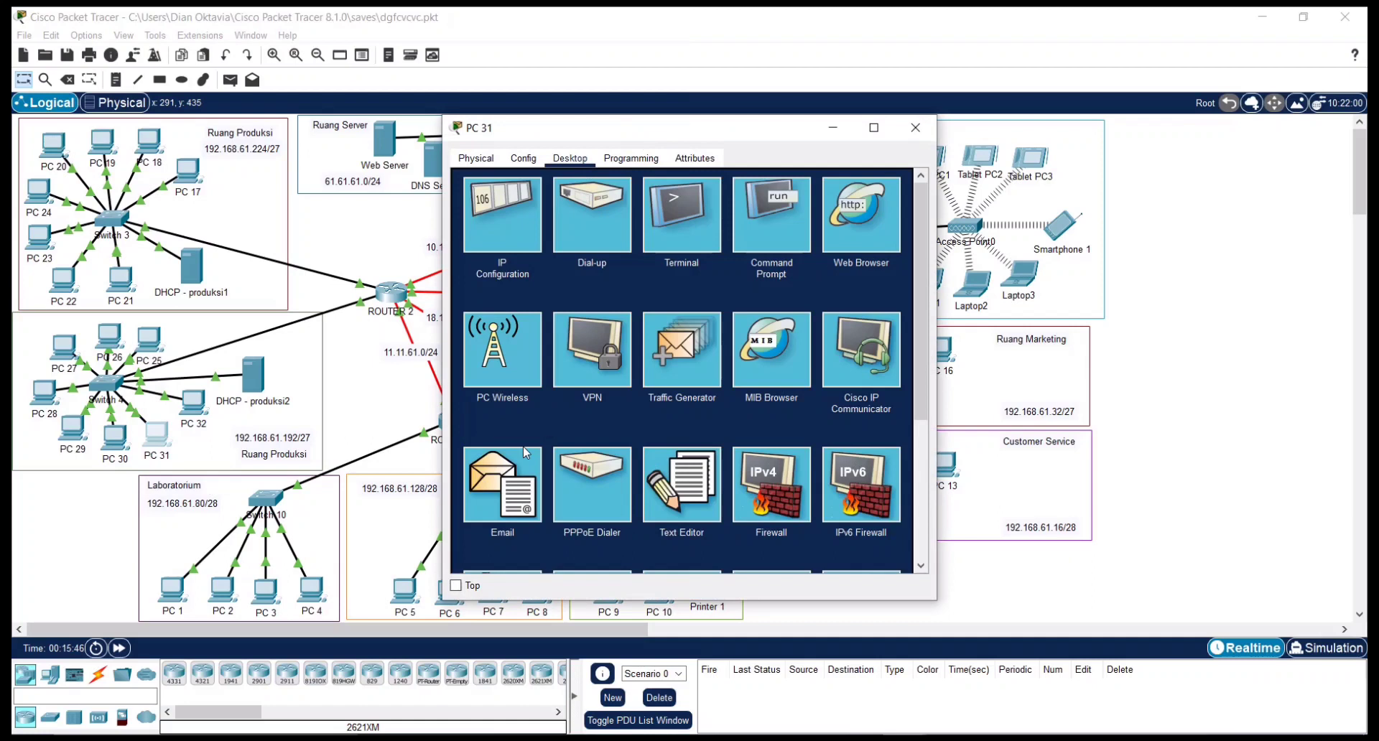
{"action": "left_click", "coordinate": [522, 503]}
{"action": "left_click", "coordinate": [583, 229]}
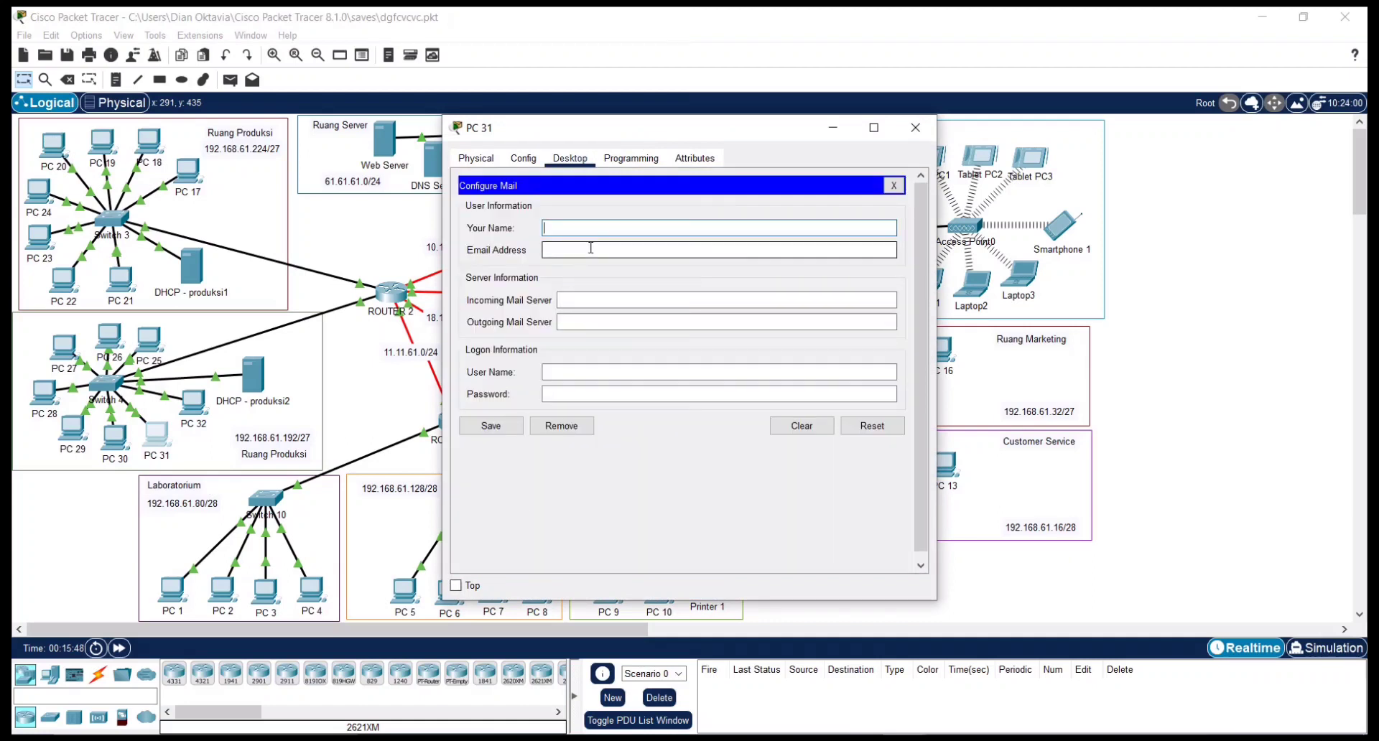
{"action": "type", "text": "au"}
{"action": "type", "text": "yu"}
{"action": "left_click", "coordinate": [577, 247]}
{"action": "type", "text": "ayu@mailmj"}
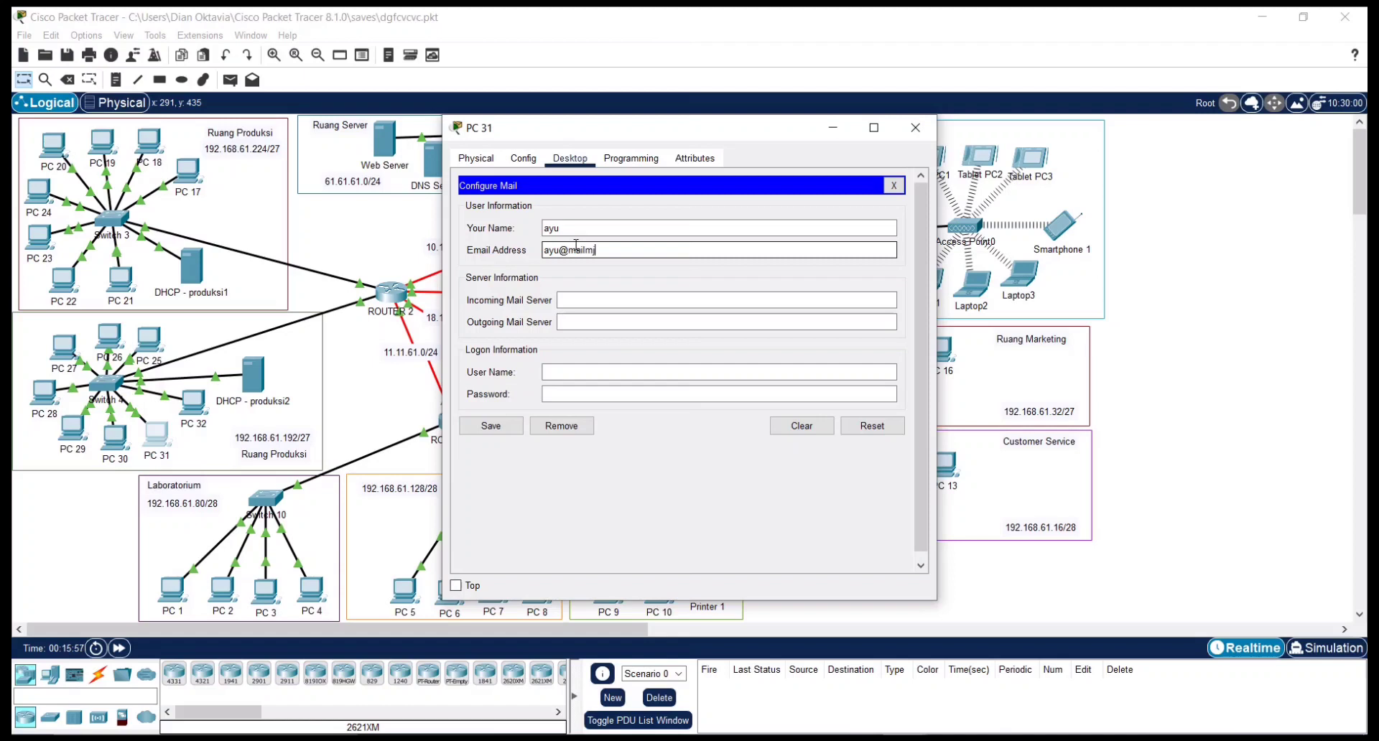
{"action": "type", "text": "a.com"}
Set both the incoming and outgoing mail servers on PC 31 to mailmja.com
{"action": "left_click", "coordinate": [618, 300]}
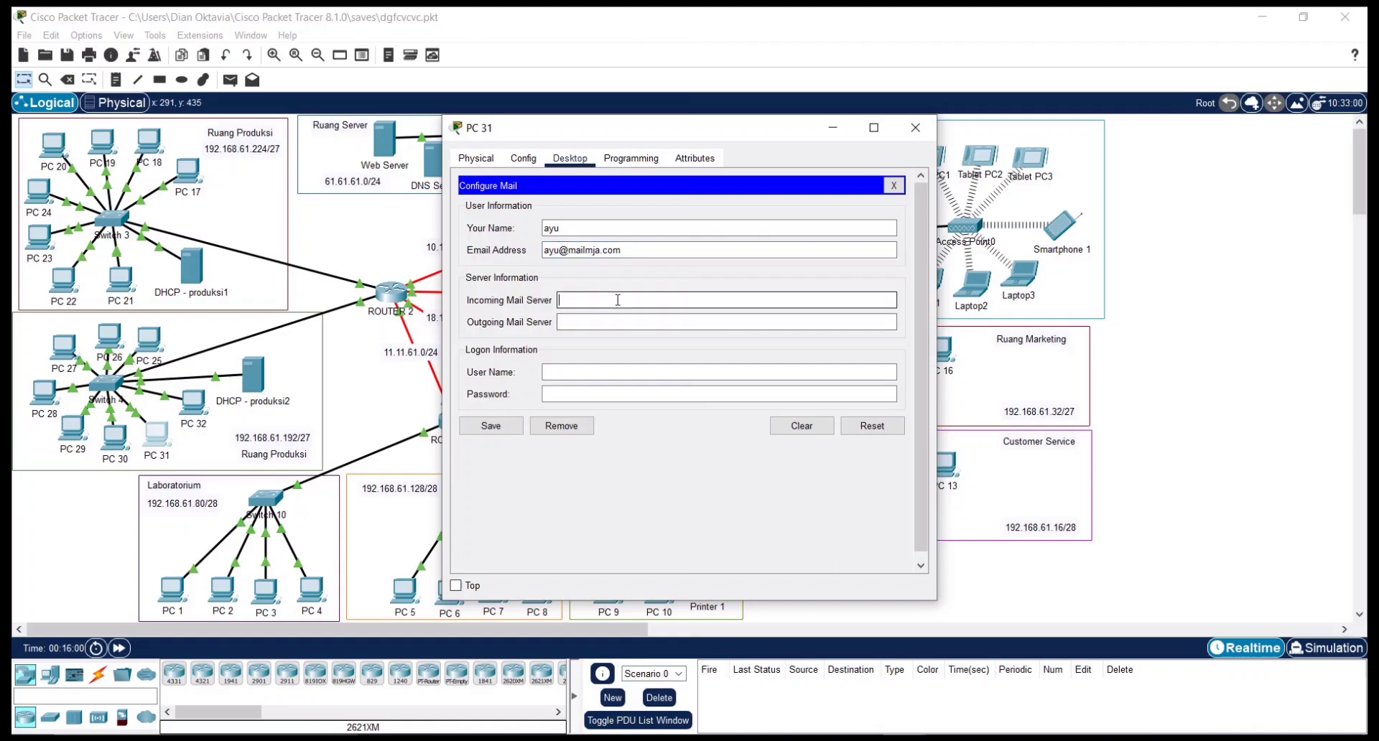
{"action": "type", "text": "mailmja.com"}
{"action": "left_click", "coordinate": [605, 321]}
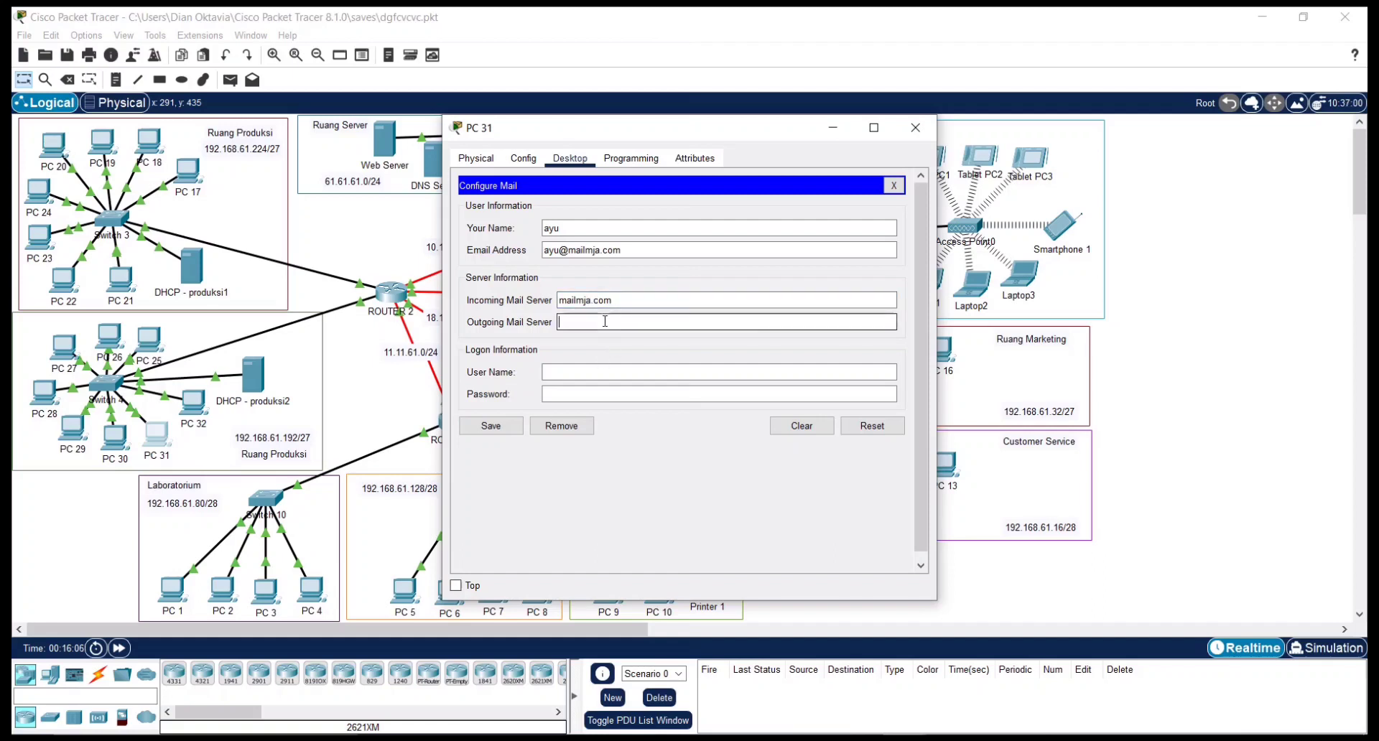
{"action": "type", "text": "mailmja.com"}
Save PC 31's mail configuration with the account's user name and password, and receive mail from the server
{"action": "left_click", "coordinate": [614, 373]}
{"action": "type", "text": "ayu"}
{"action": "left_click", "coordinate": [582, 393]}
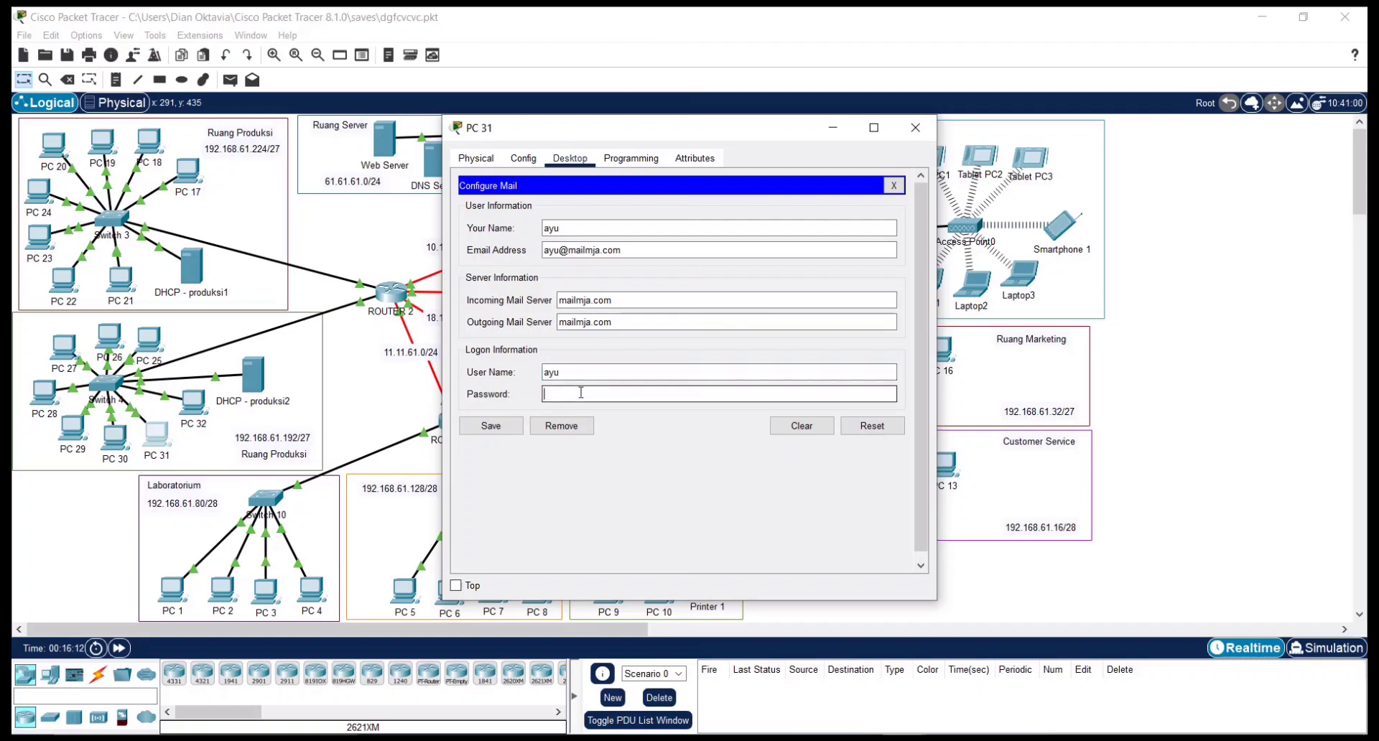
{"action": "type", "text": "ayu"}
{"action": "left_click", "coordinate": [492, 427]}
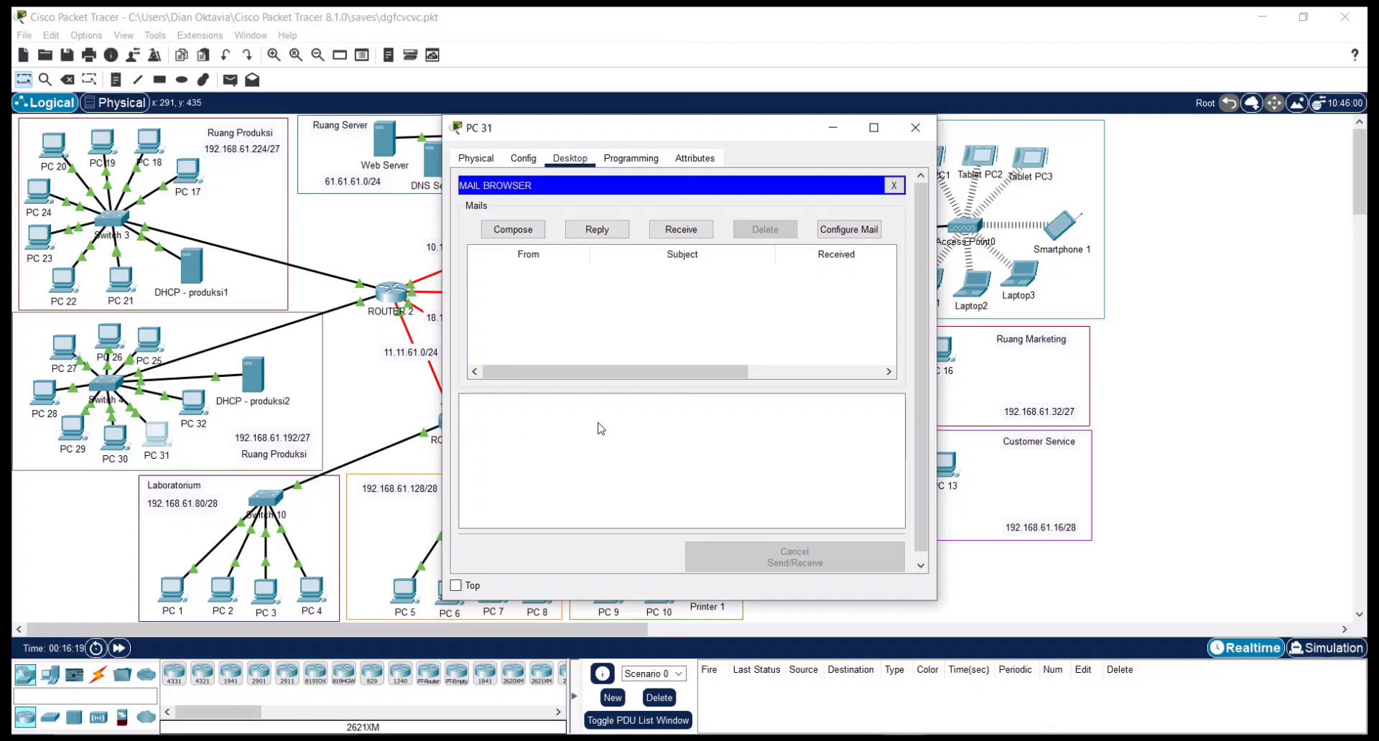
{"action": "left_click", "coordinate": [703, 234]}
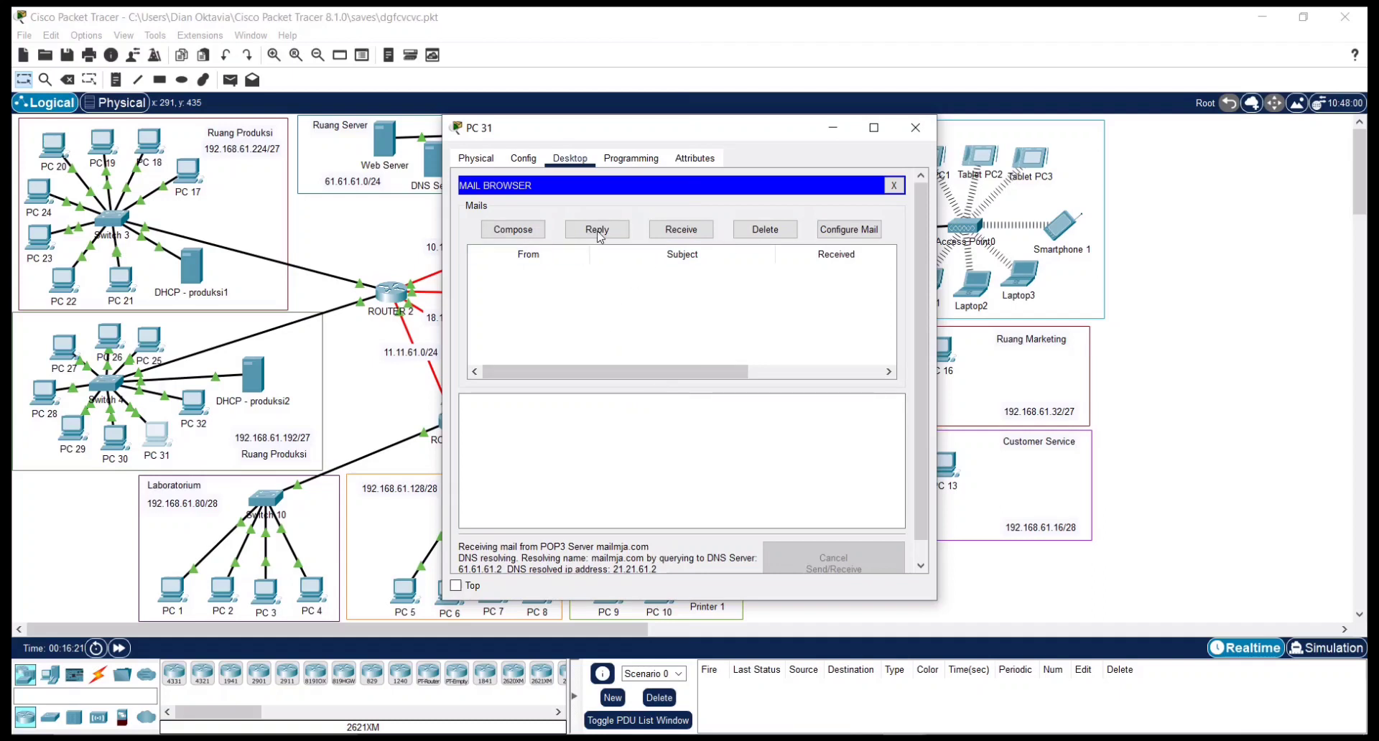
Compose a new email on PC 31, entering the recipient's email address and the subject "coba tes"
{"action": "left_click", "coordinate": [598, 231]}
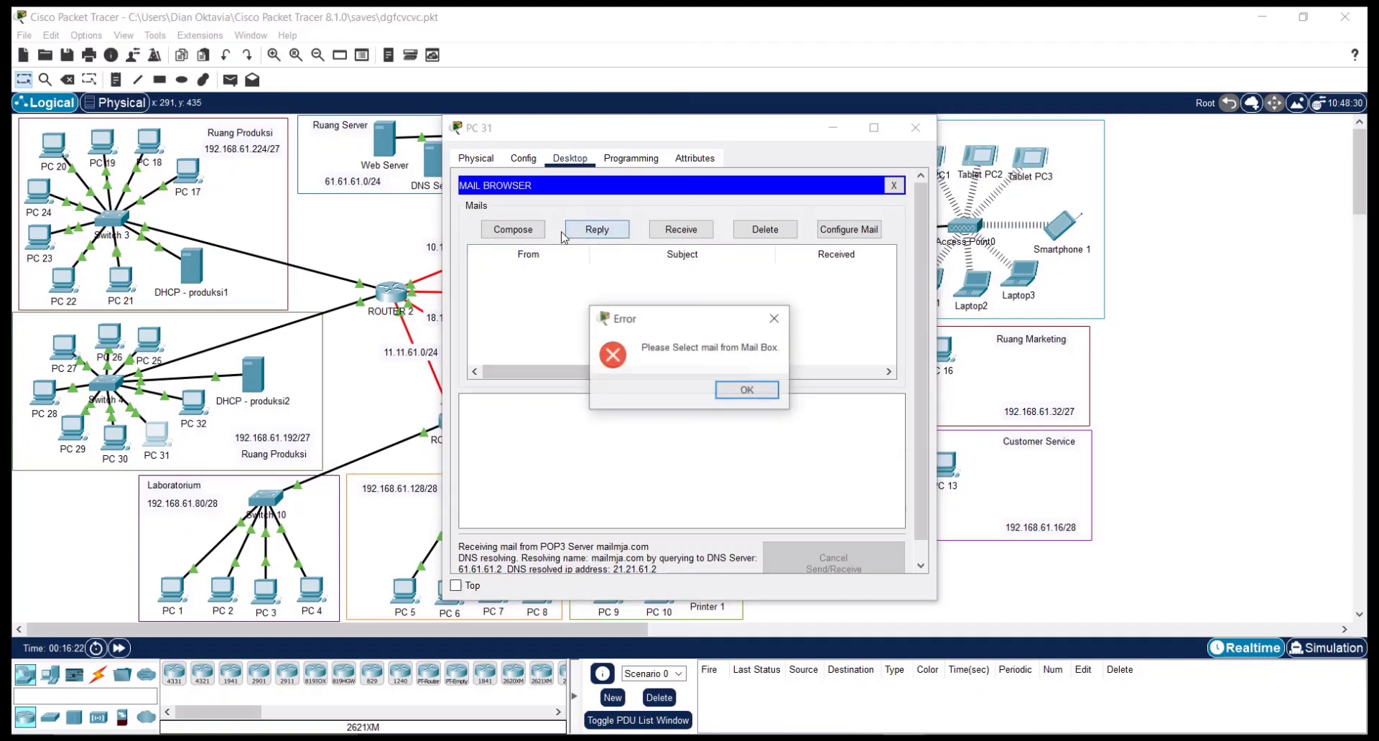
{"action": "left_click", "coordinate": [771, 318]}
{"action": "left_click", "coordinate": [513, 229]}
{"action": "left_click", "coordinate": [617, 209]}
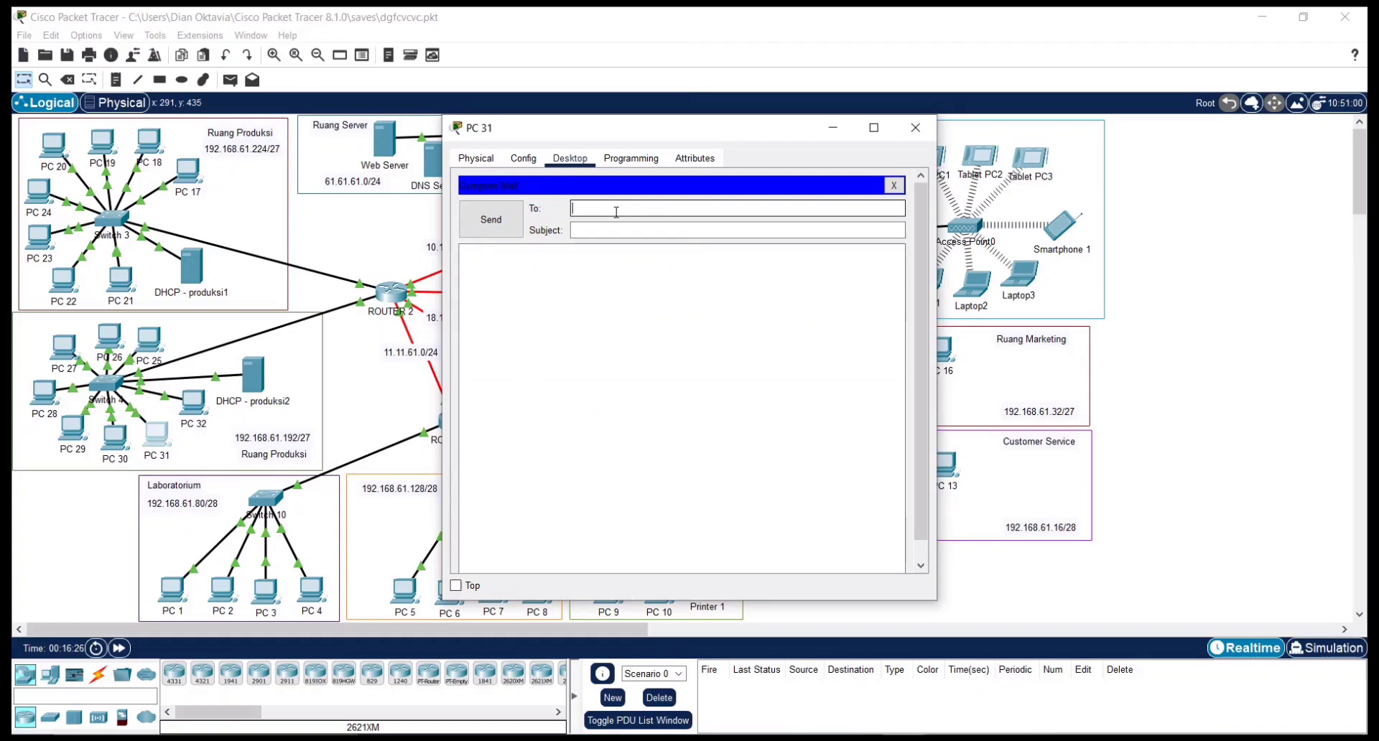
{"action": "type", "text": "nana@mailmja.com"}
{"action": "left_click", "coordinate": [611, 233]}
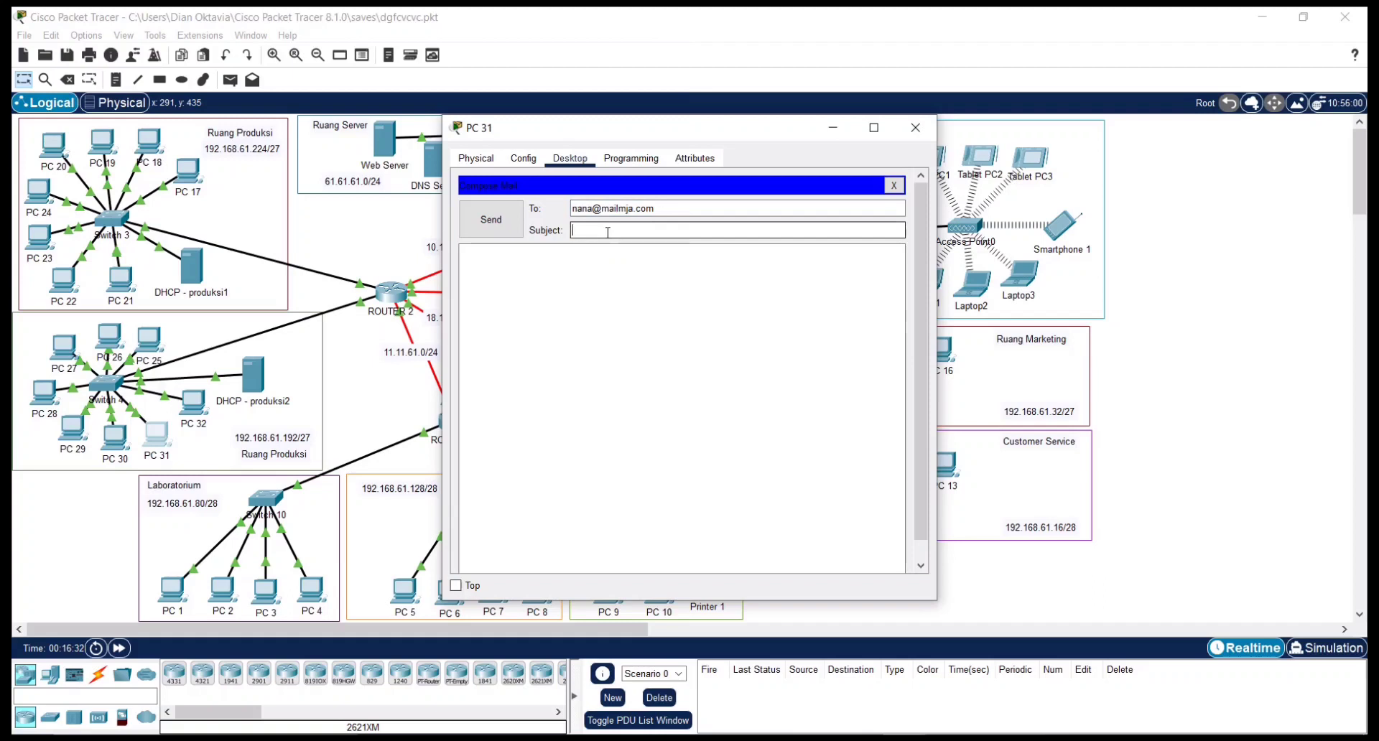
{"action": "type", "text": "coab"}
{"action": "key", "text": "BackSpace"}
{"action": "key", "text": "BackSpace"}
{"action": "type", "text": "ba"}
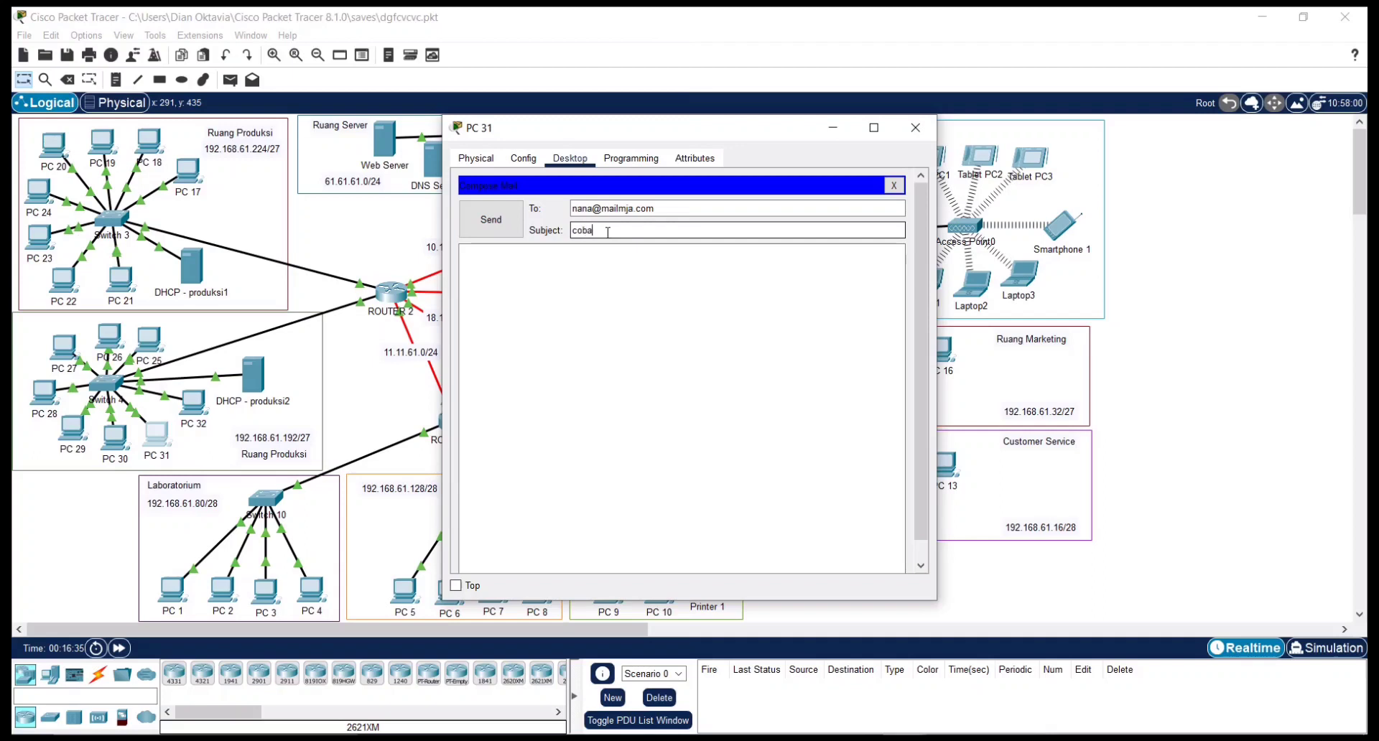
{"action": "type", "text": " tes"}
Write the message "halo" and "apakah pekerjaan yg tadi sudah?" on two lines, send the email and close PC 31
{"action": "left_click", "coordinate": [597, 282]}
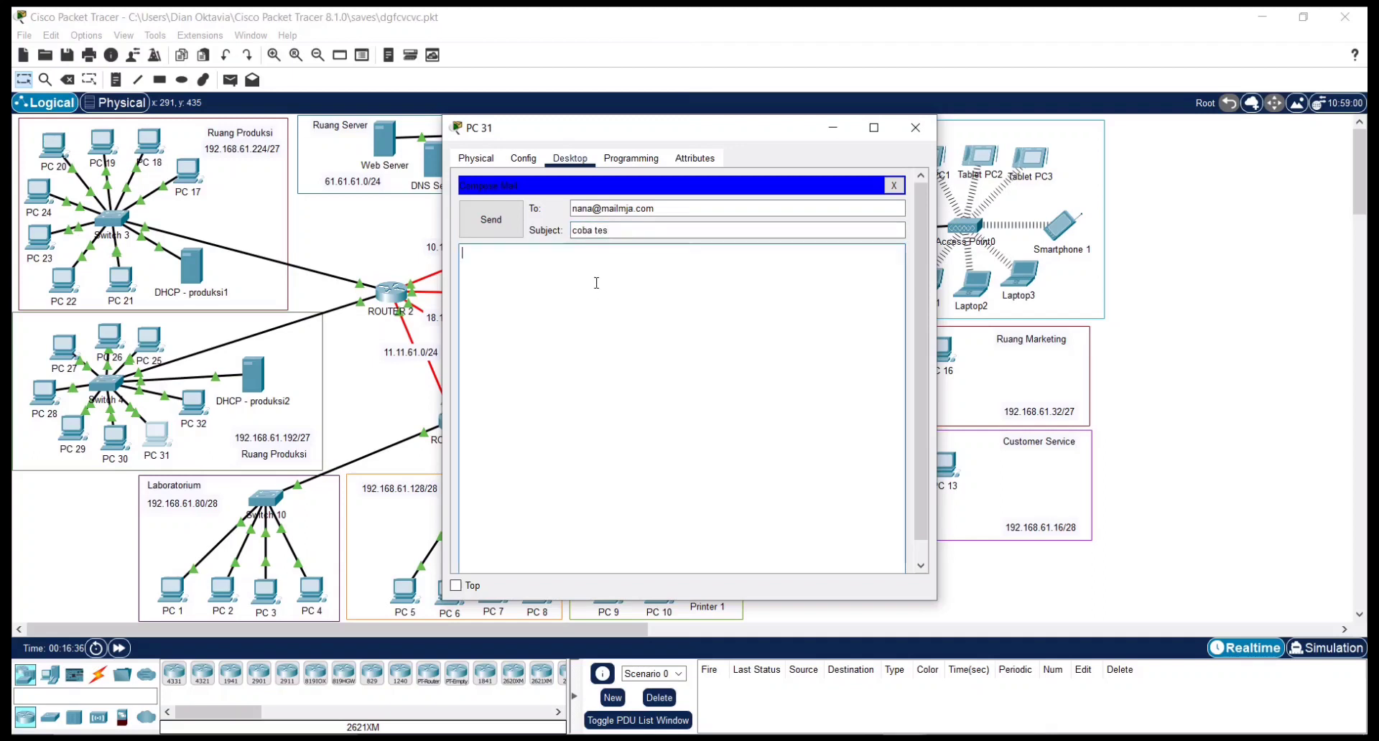
{"action": "type", "text": "halo"}
{"action": "key", "text": "Return"}
{"action": "type", "text": "apakah pekerjaan yg tadi sudah?"}
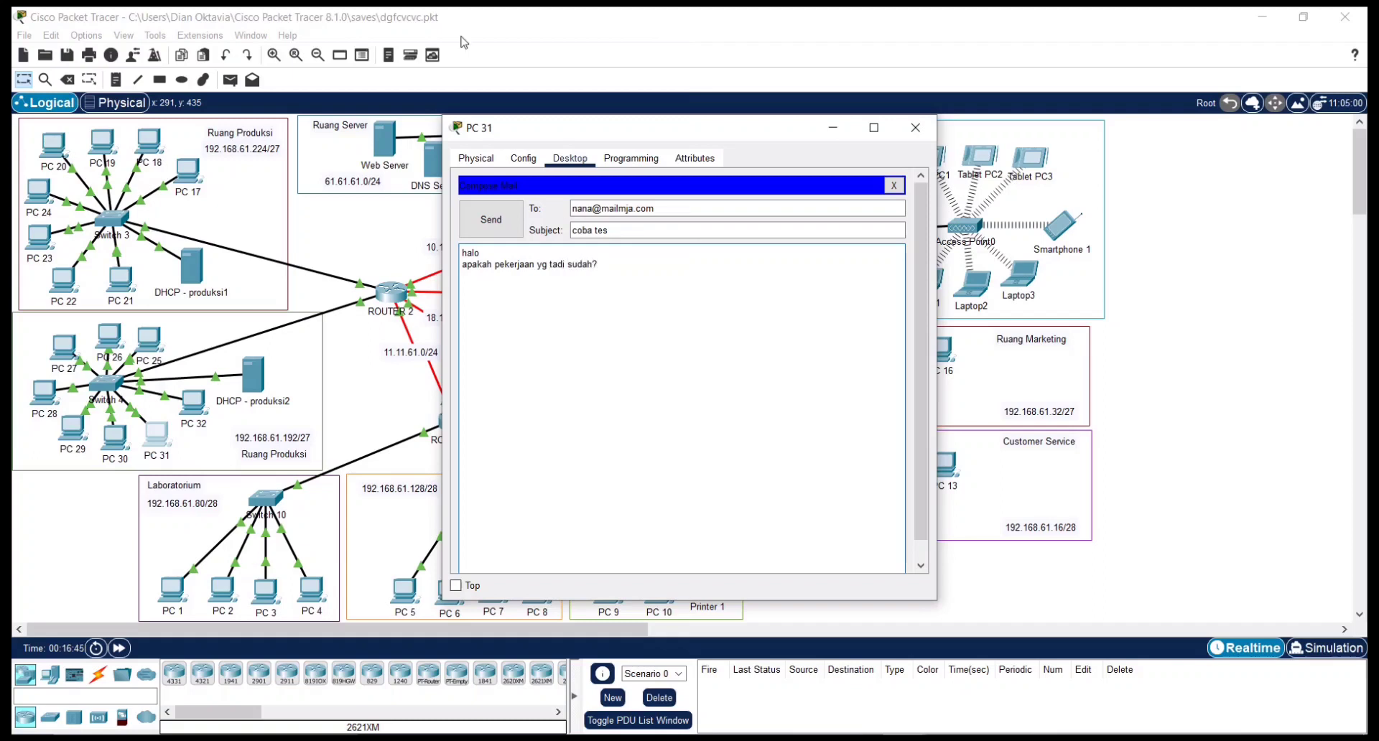
{"action": "left_click", "coordinate": [491, 219]}
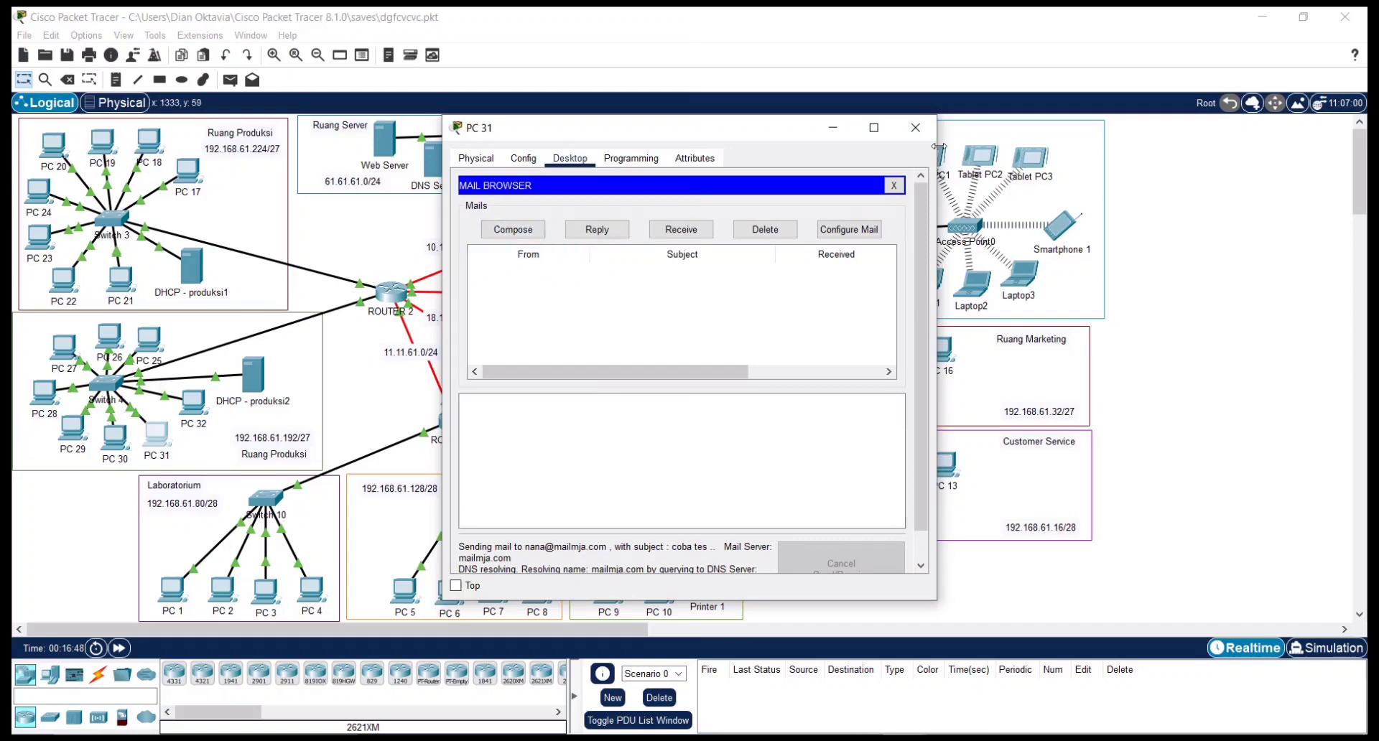
{"action": "left_click", "coordinate": [916, 129]}
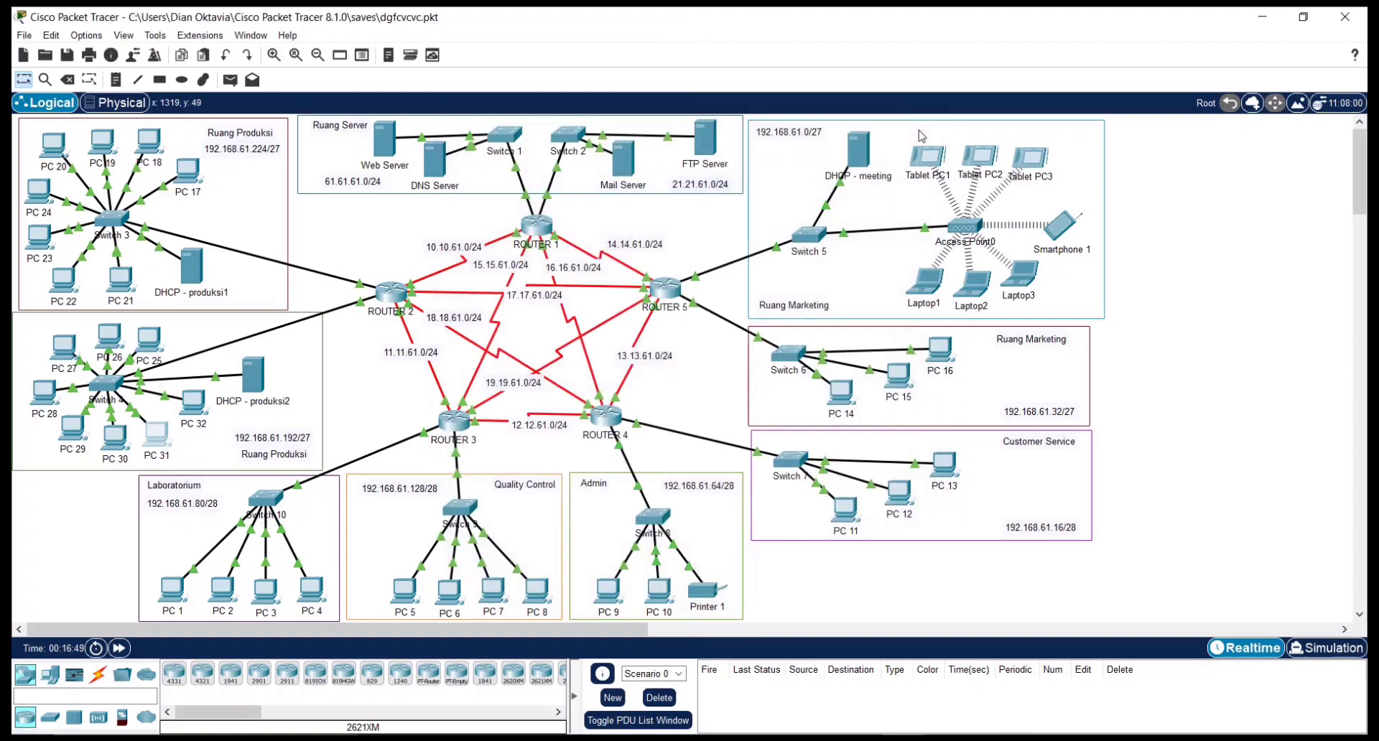
Open the email configuration on PC 14 and fill in the user's name and email address
{"action": "left_click", "coordinate": [845, 401]}
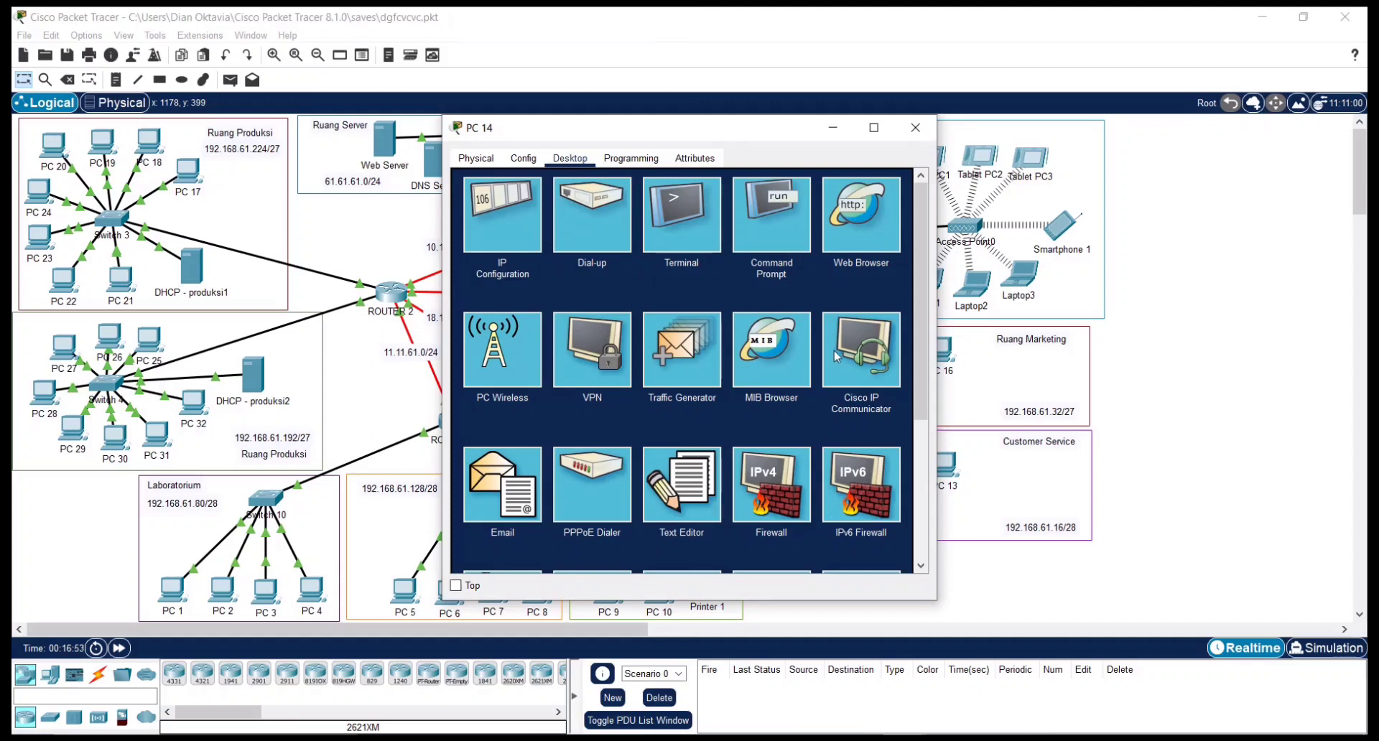
{"action": "left_click", "coordinate": [508, 479]}
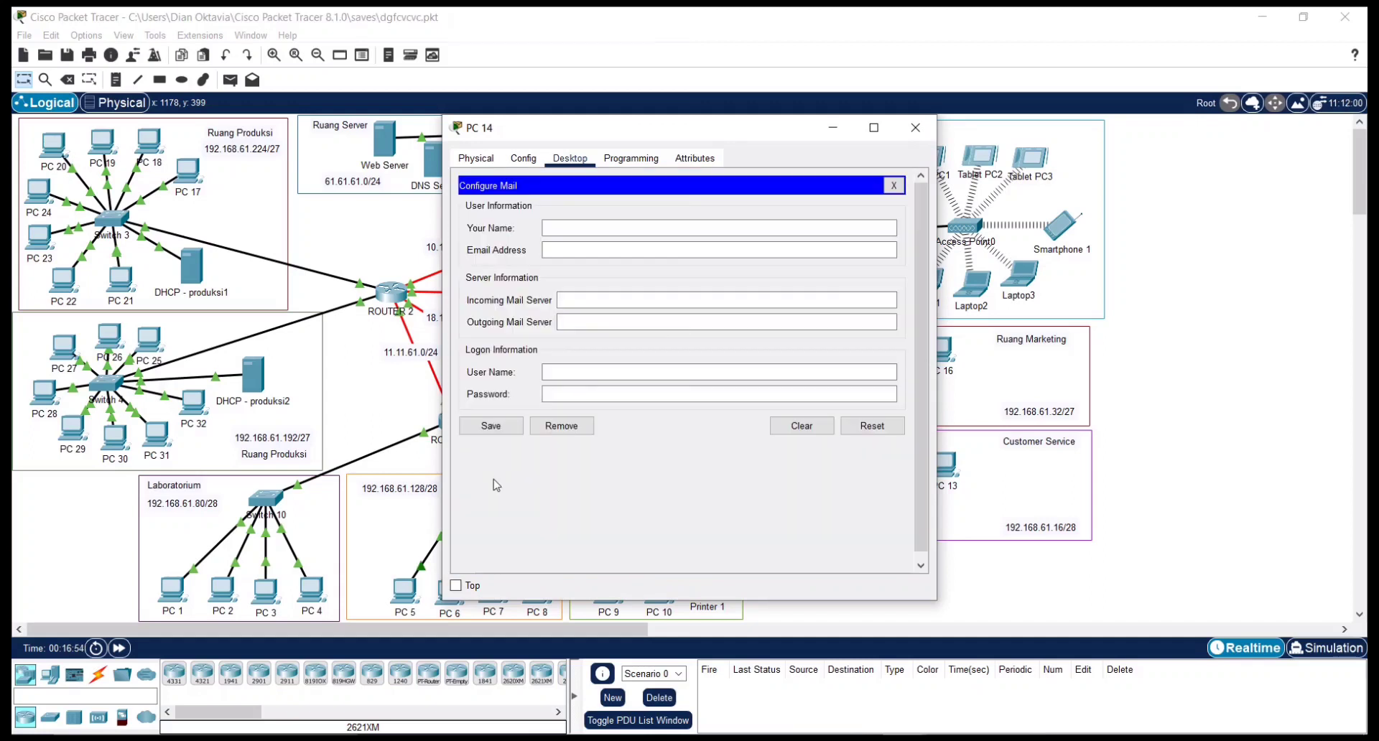
{"action": "left_click", "coordinate": [553, 232]}
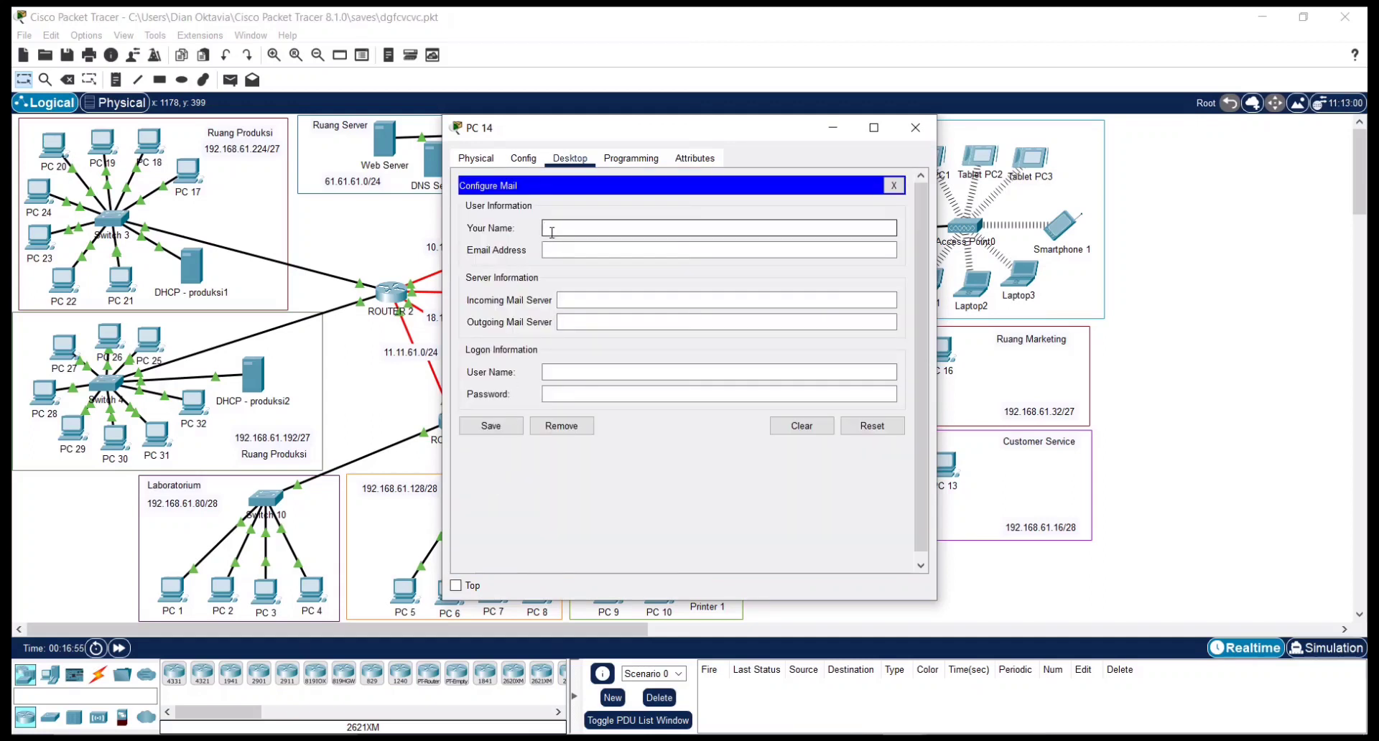
{"action": "type", "text": "nama"}
{"action": "left_click", "coordinate": [582, 250]}
{"action": "type", "text": "nana"}
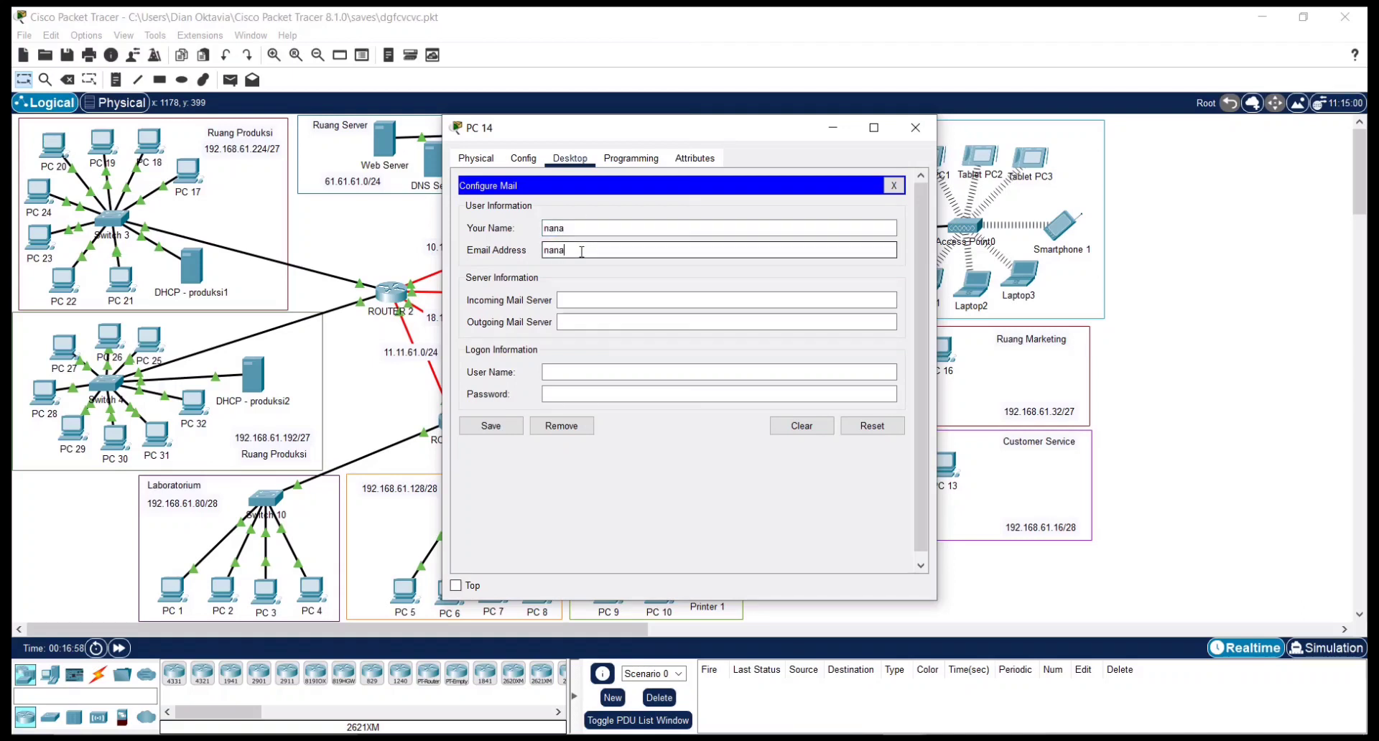
{"action": "type", "text": "@mailmja.com"}
Set both the incoming and outgoing mail servers on PC 14 to mailmja.com
{"action": "left_click", "coordinate": [593, 302]}
{"action": "type", "text": "mailm"}
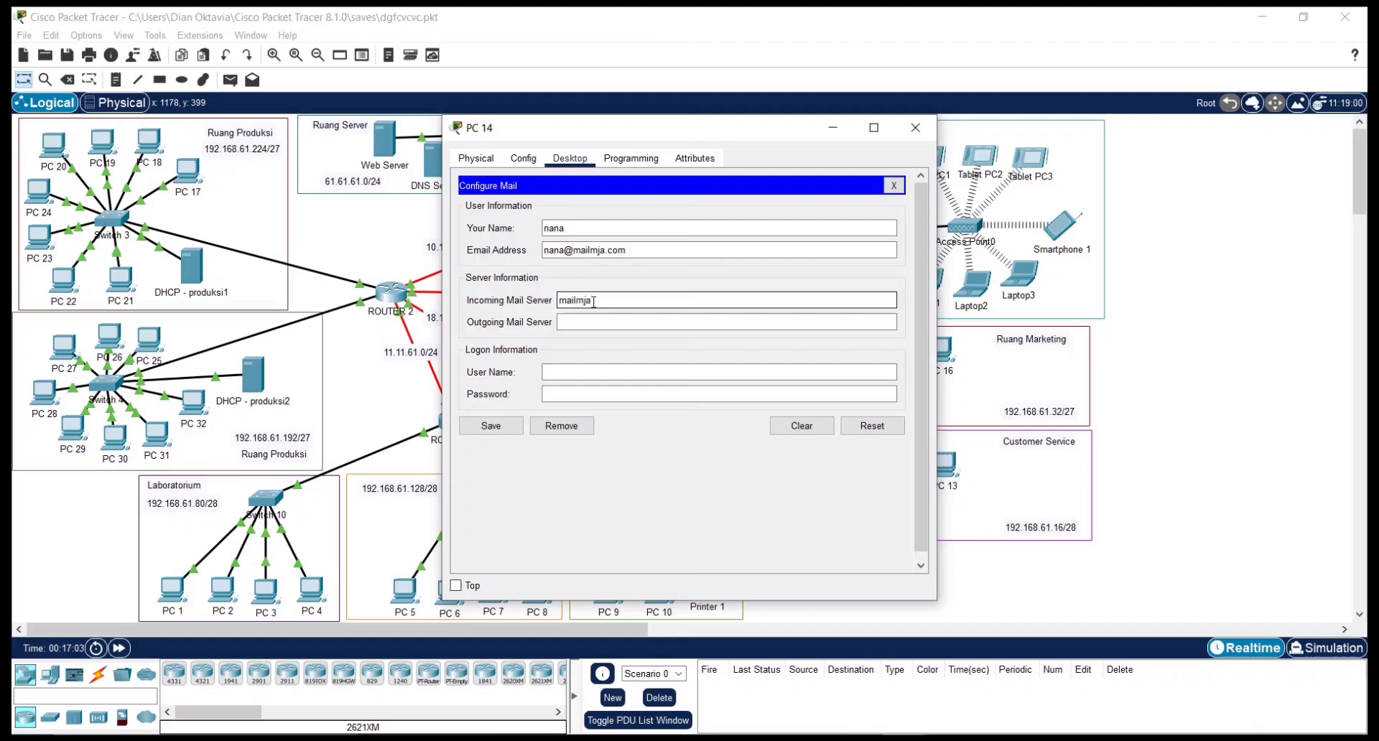
{"action": "type", "text": "ja.com"}
{"action": "left_click", "coordinate": [598, 320]}
{"action": "type", "text": "mailmja.com"}
Enter the account's user name and password on PC 14 and save the mail configuration
{"action": "left_click", "coordinate": [658, 371]}
{"action": "type", "text": "nana"}
{"action": "left_click", "coordinate": [620, 394]}
{"action": "type", "text": "nana"}
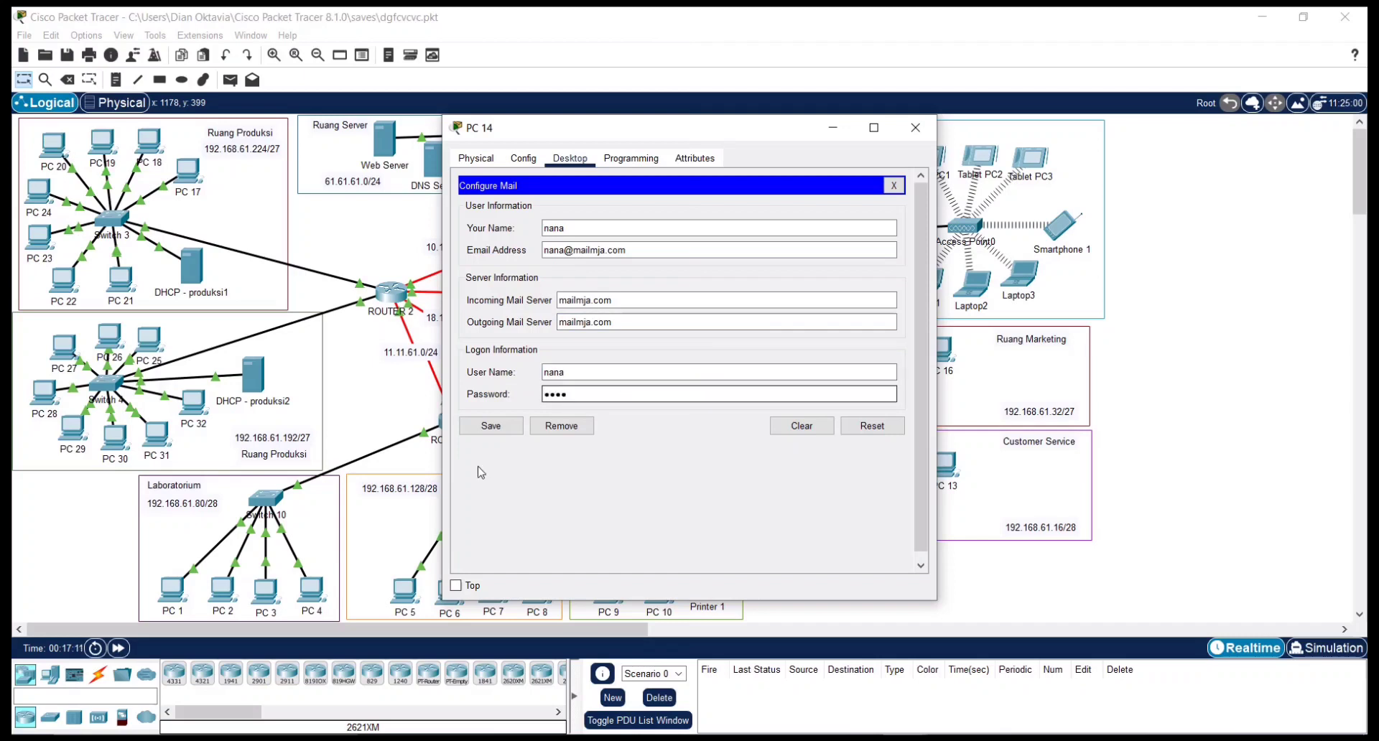
{"action": "left_click", "coordinate": [491, 426]}
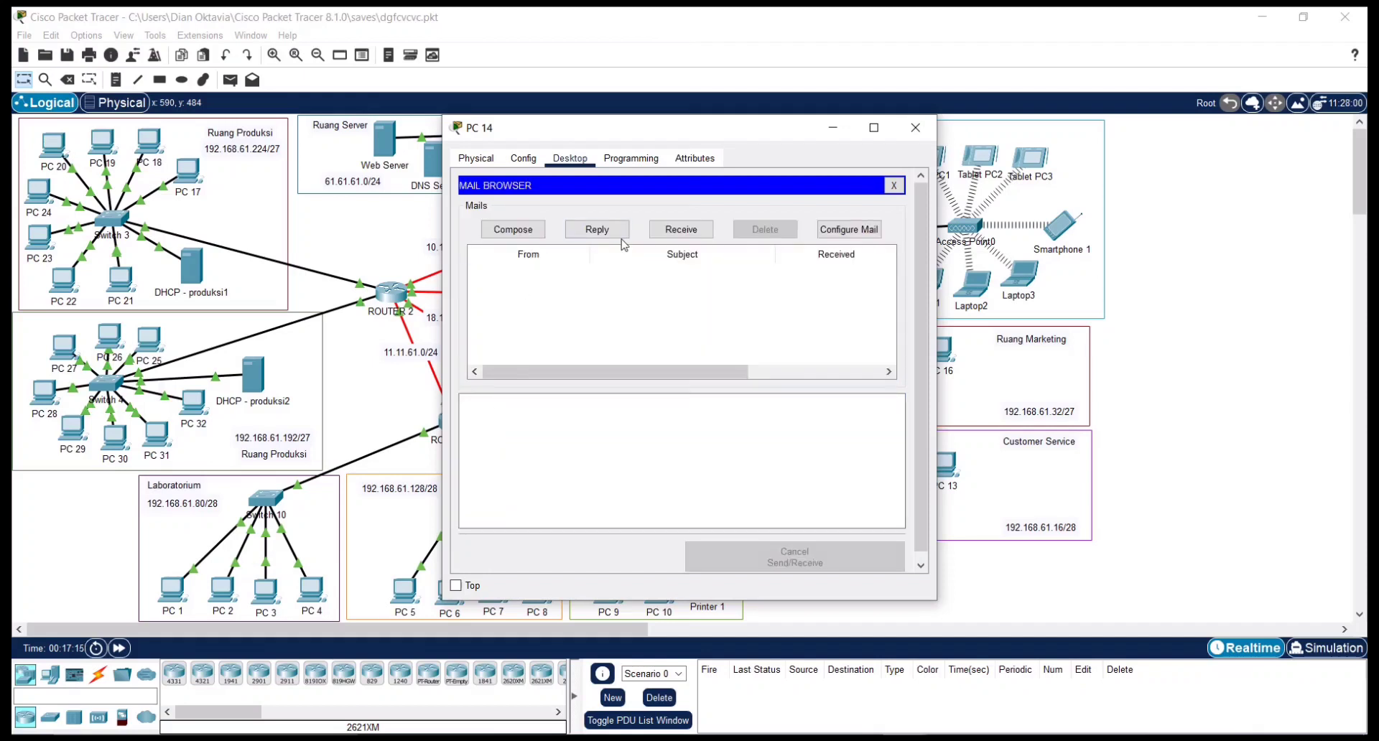
Receive the mail on PC 14, open the "coba tes" message and send the reply "halo sudah"
{"action": "left_click", "coordinate": [673, 231]}
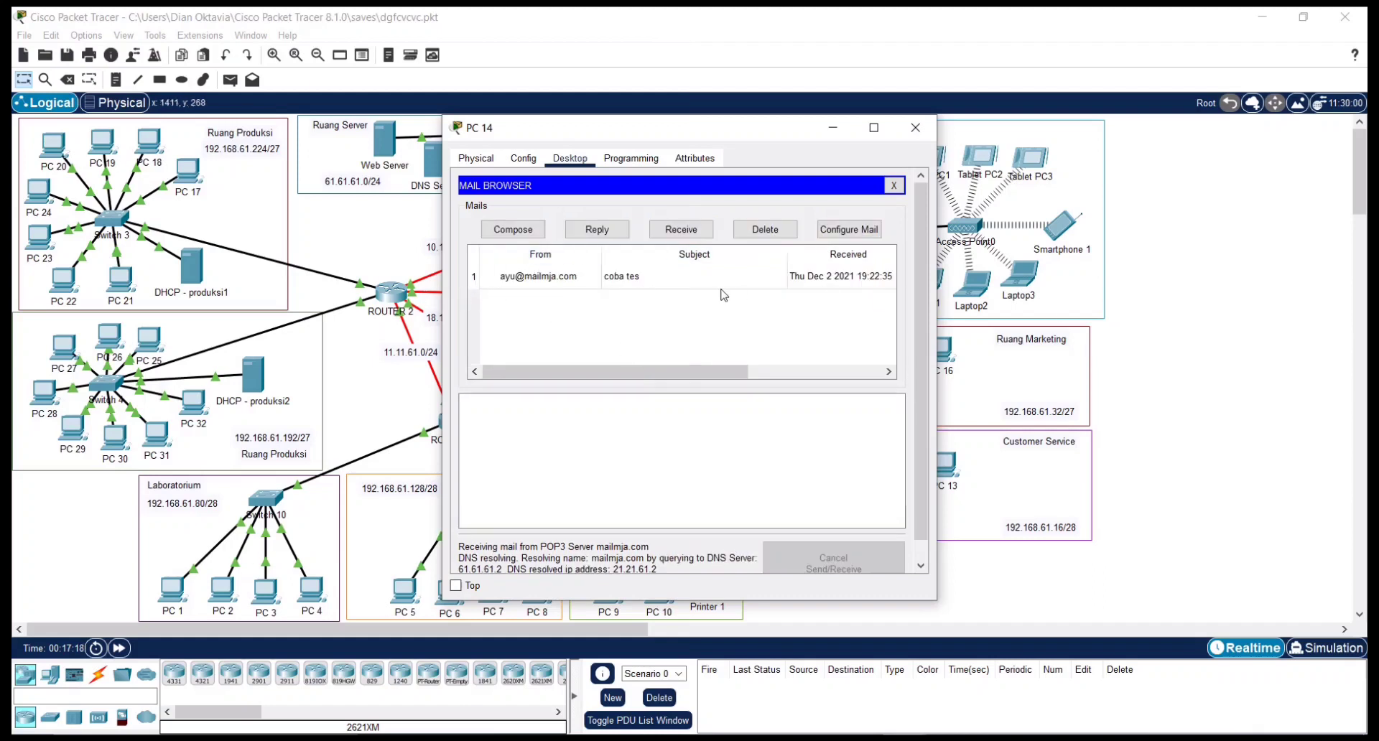
{"action": "left_click", "coordinate": [594, 285]}
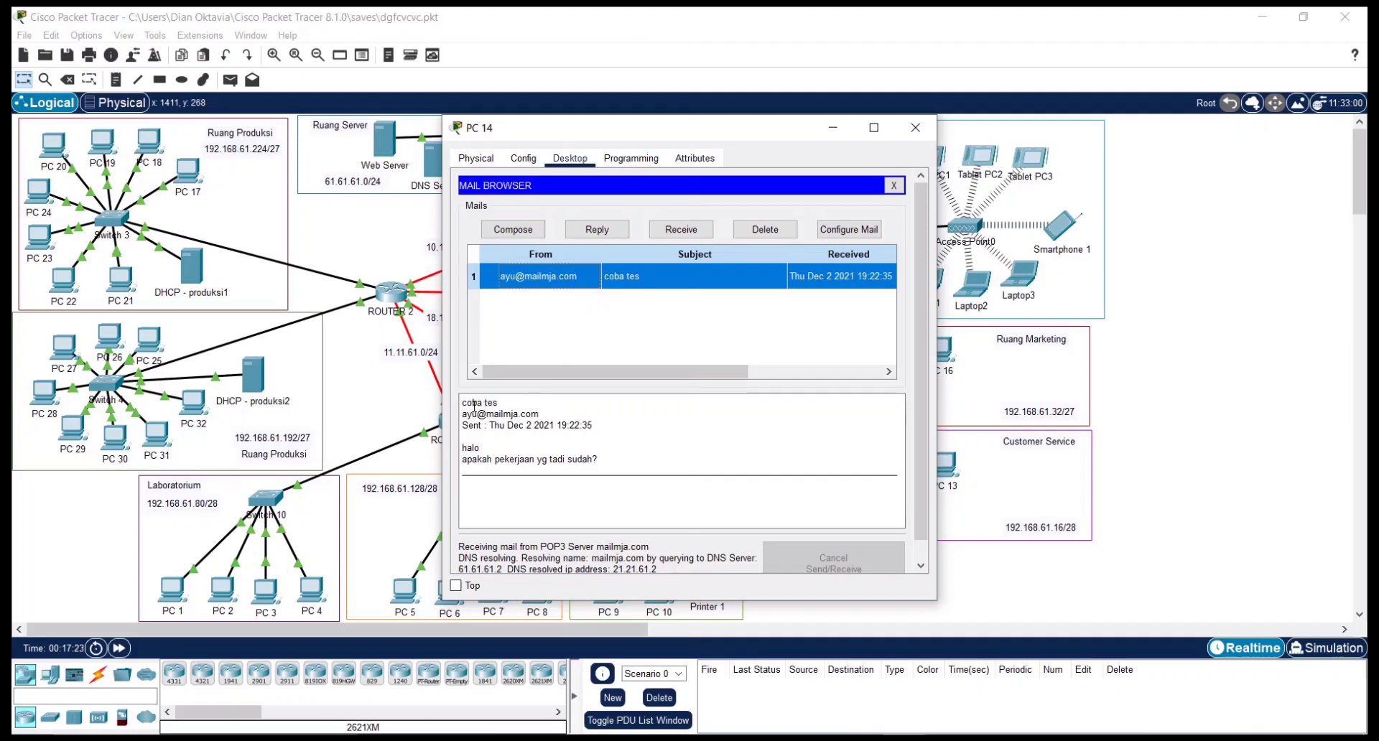
{"action": "left_click", "coordinate": [583, 231]}
{"action": "left_click", "coordinate": [533, 272]}
{"action": "type", "text": "halo sudah"}
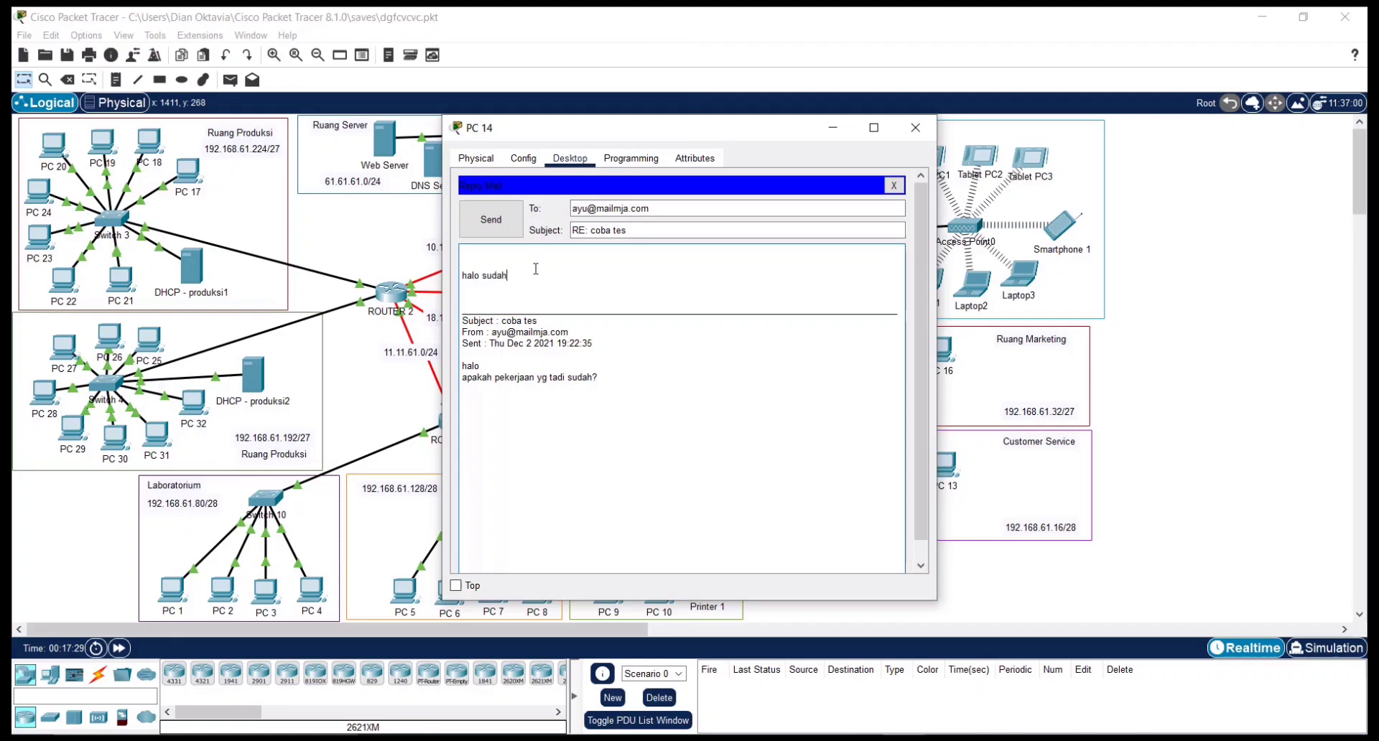
{"action": "type", "text": ","}
{"action": "key", "text": "BackSpace"}
{"action": "key", "text": "BackSpace"}
{"action": "key", "text": "BackSpace"}
{"action": "key", "text": "Return"}
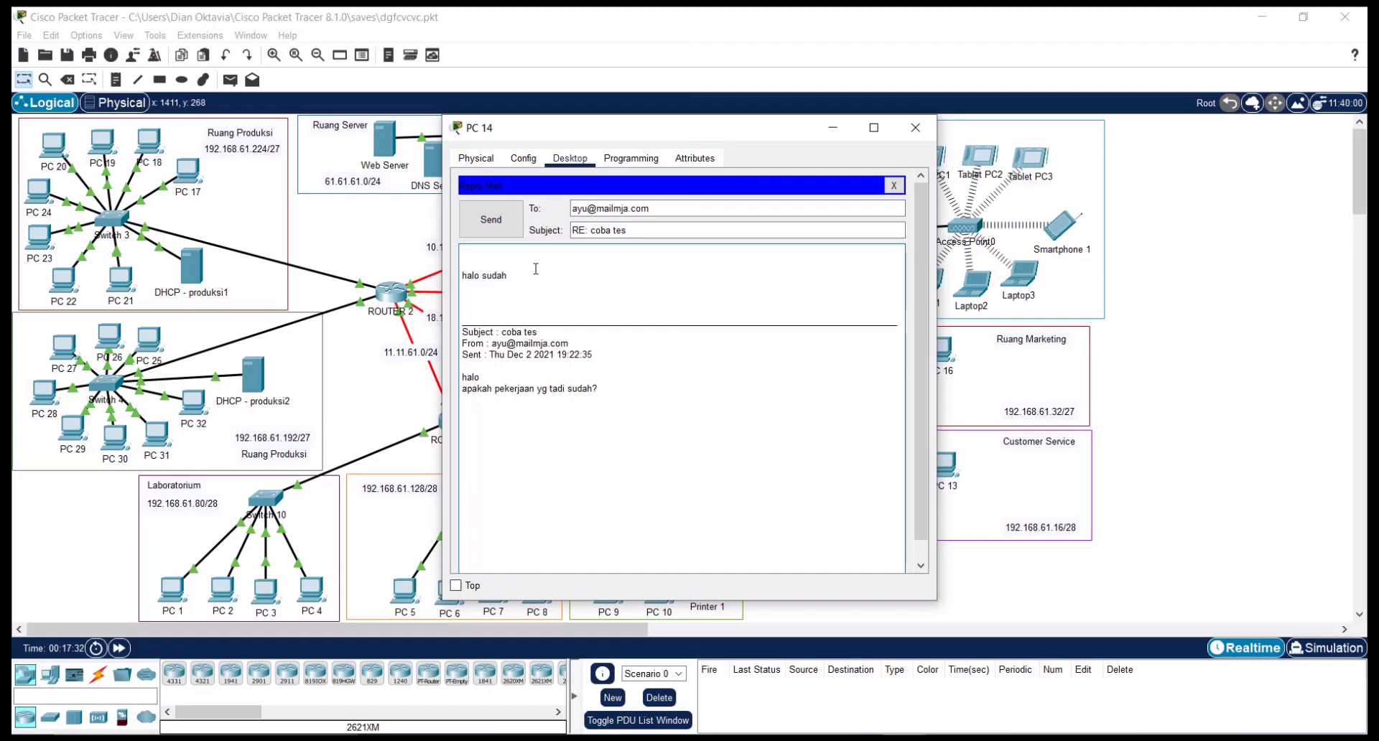
{"action": "left_click", "coordinate": [488, 232]}
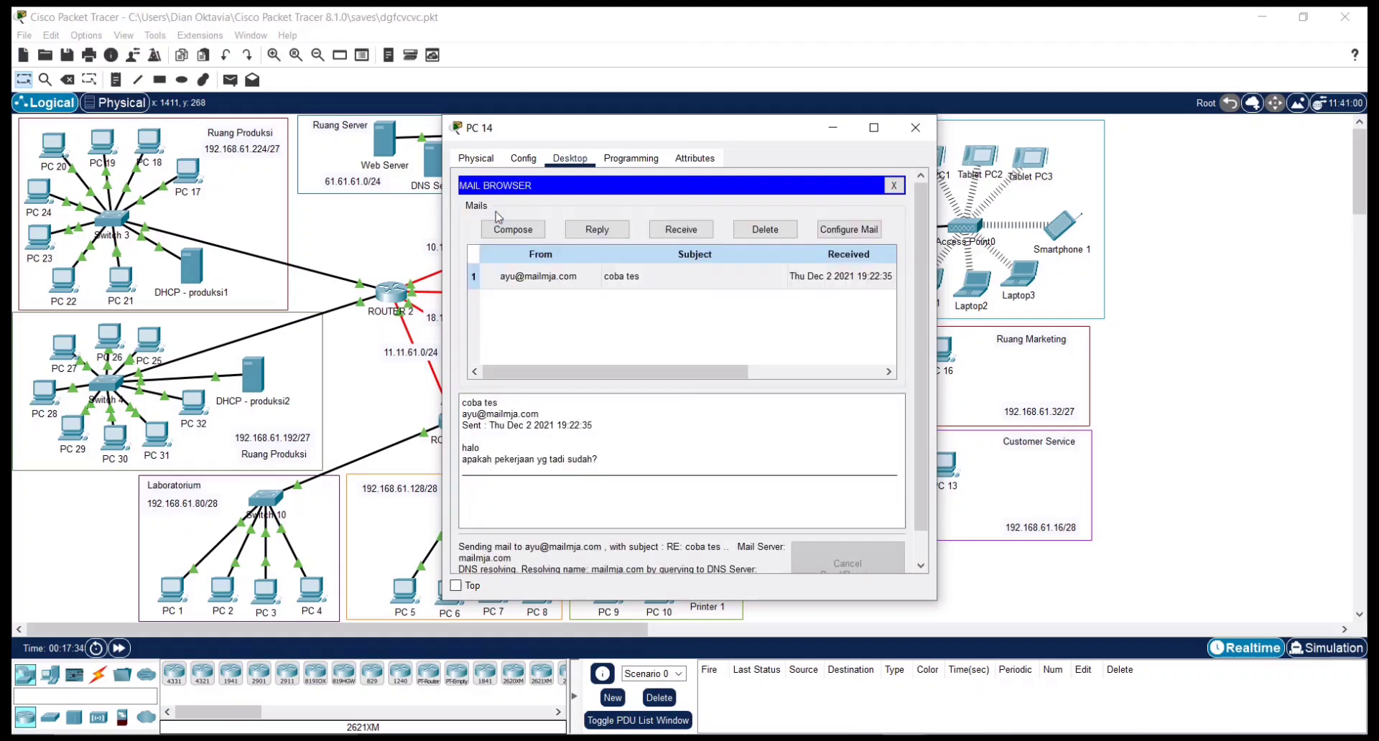
Receive the mail on PC 31 and open the "RE: coba tes" reply
{"action": "left_click", "coordinate": [156, 436]}
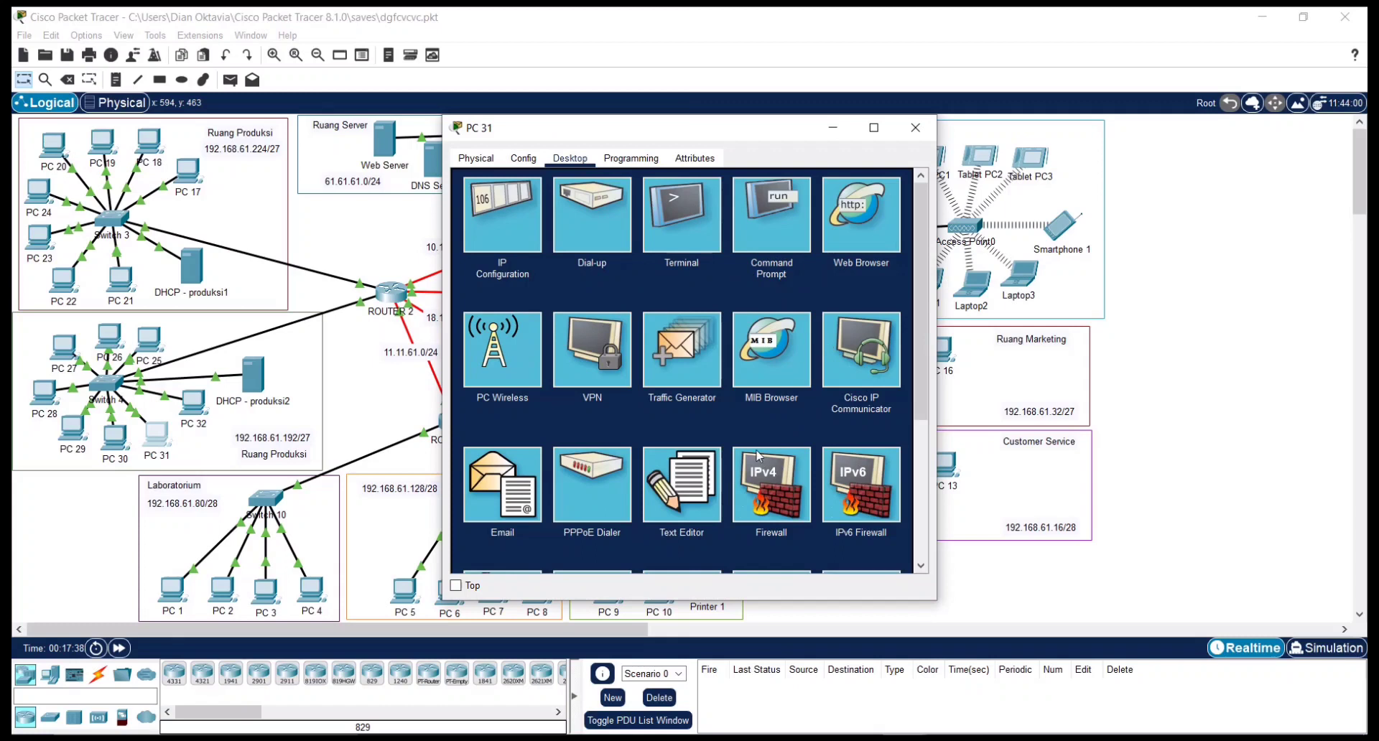
{"action": "left_click", "coordinate": [503, 503]}
{"action": "left_click", "coordinate": [598, 230]}
{"action": "left_click", "coordinate": [775, 319]}
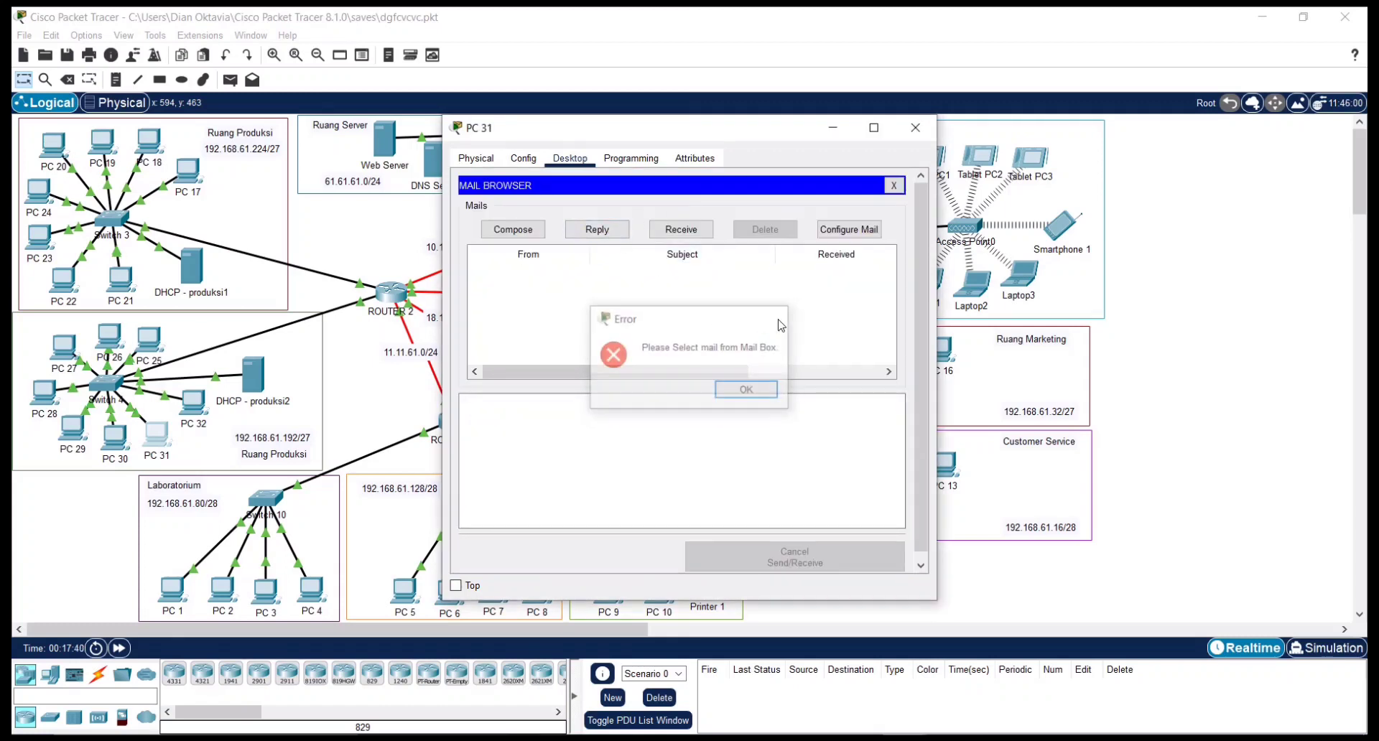
{"action": "left_click", "coordinate": [681, 229]}
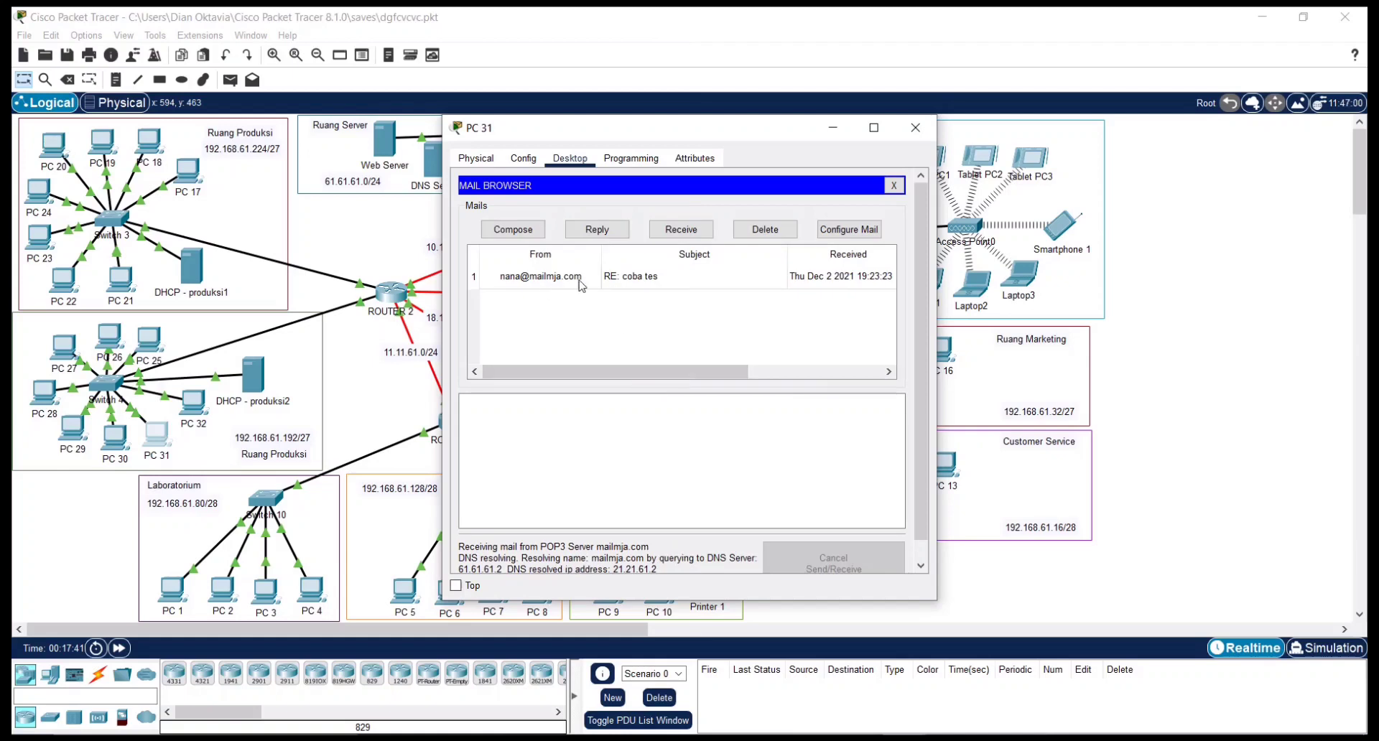
{"action": "double_click", "coordinate": [639, 279]}
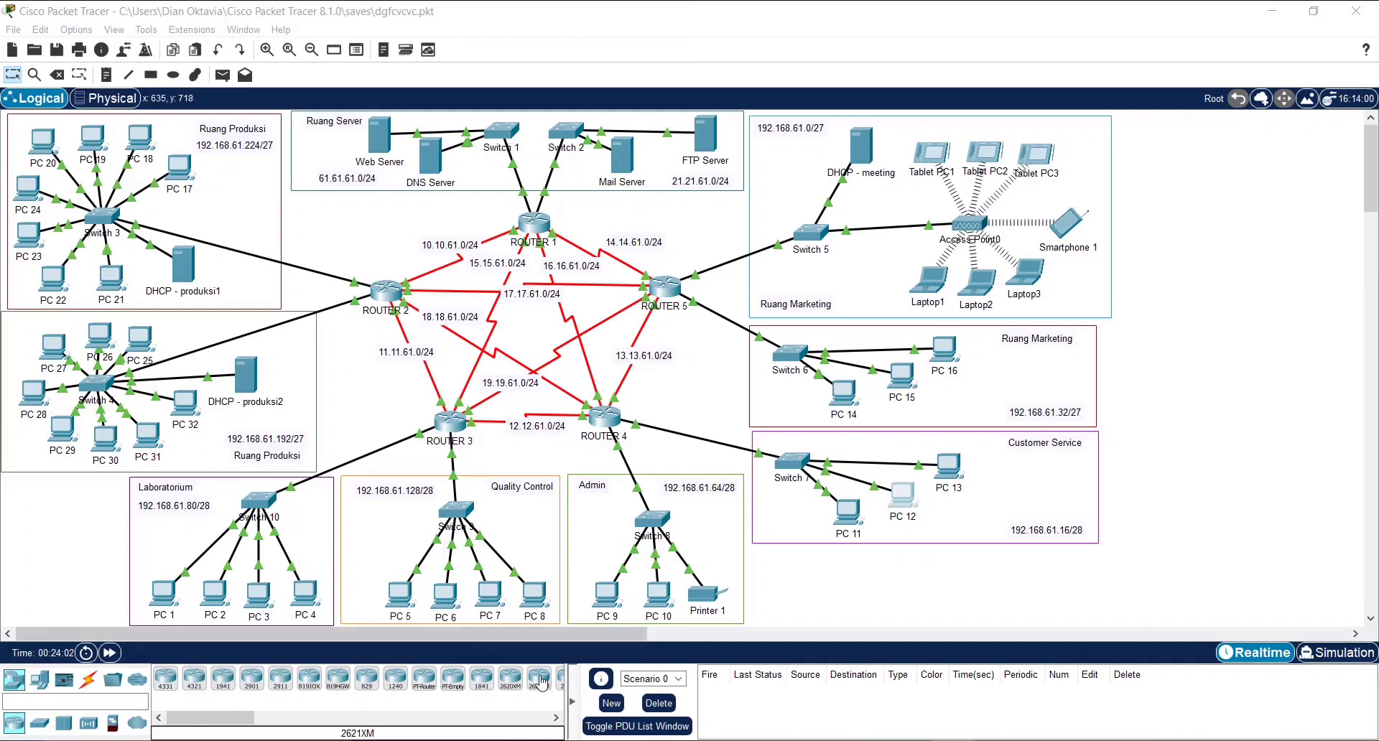
Write "coba coba" in a new text document on PC 8
{"action": "left_click", "coordinate": [567, 155]}
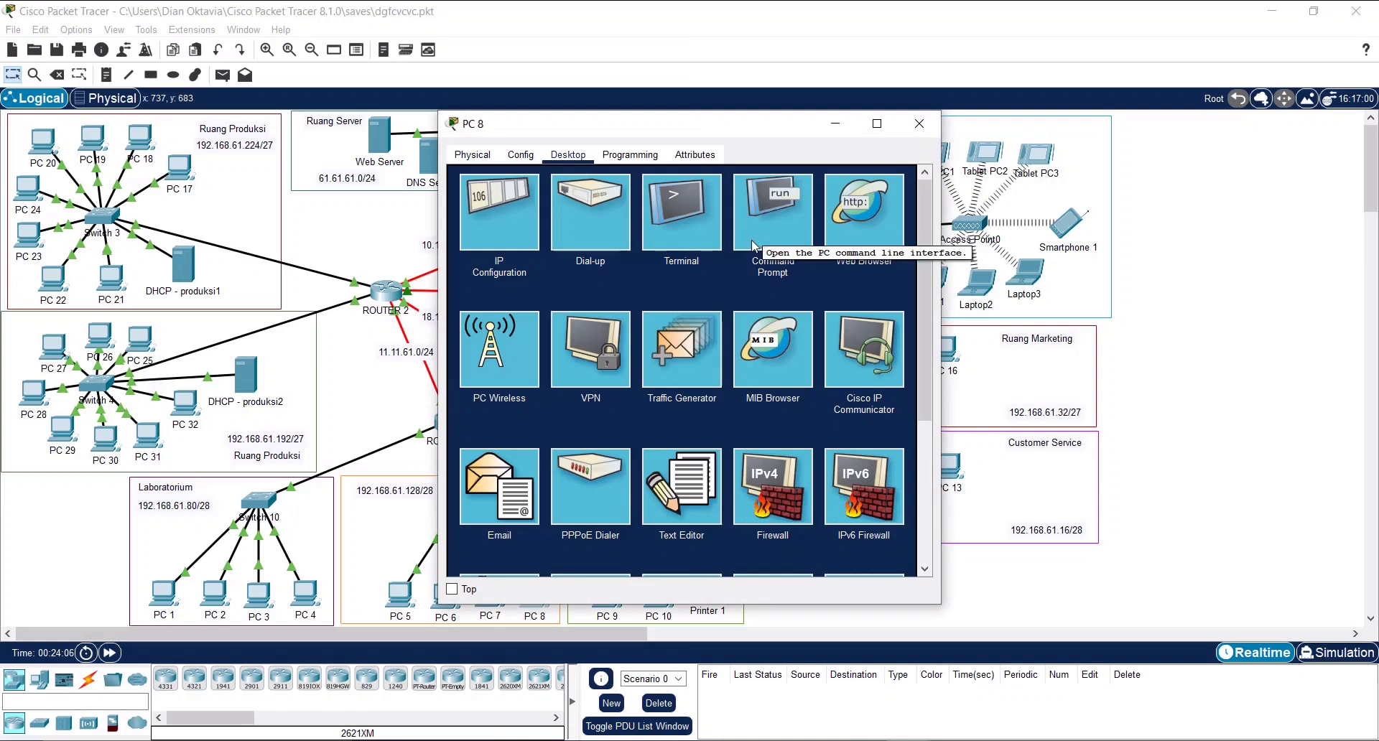
{"action": "left_click", "coordinate": [751, 239]}
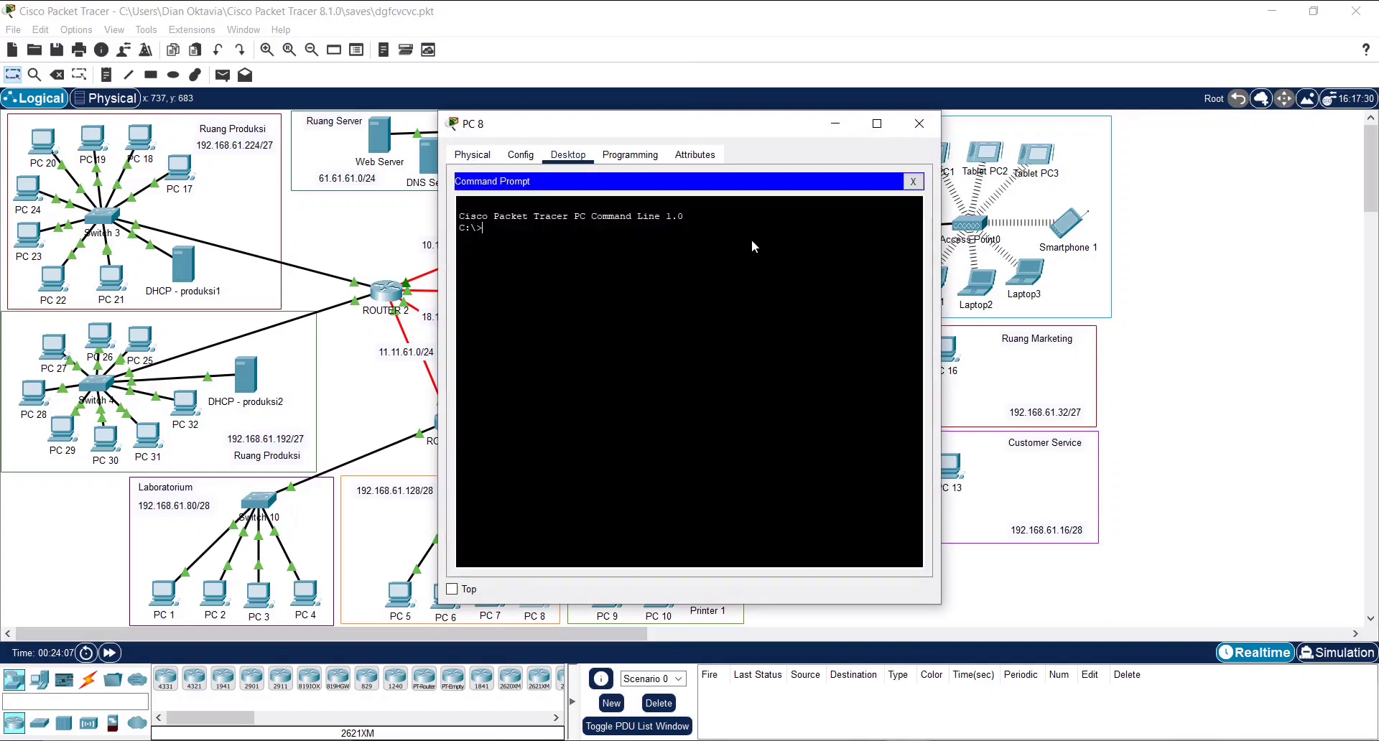
{"action": "left_click", "coordinate": [913, 181]}
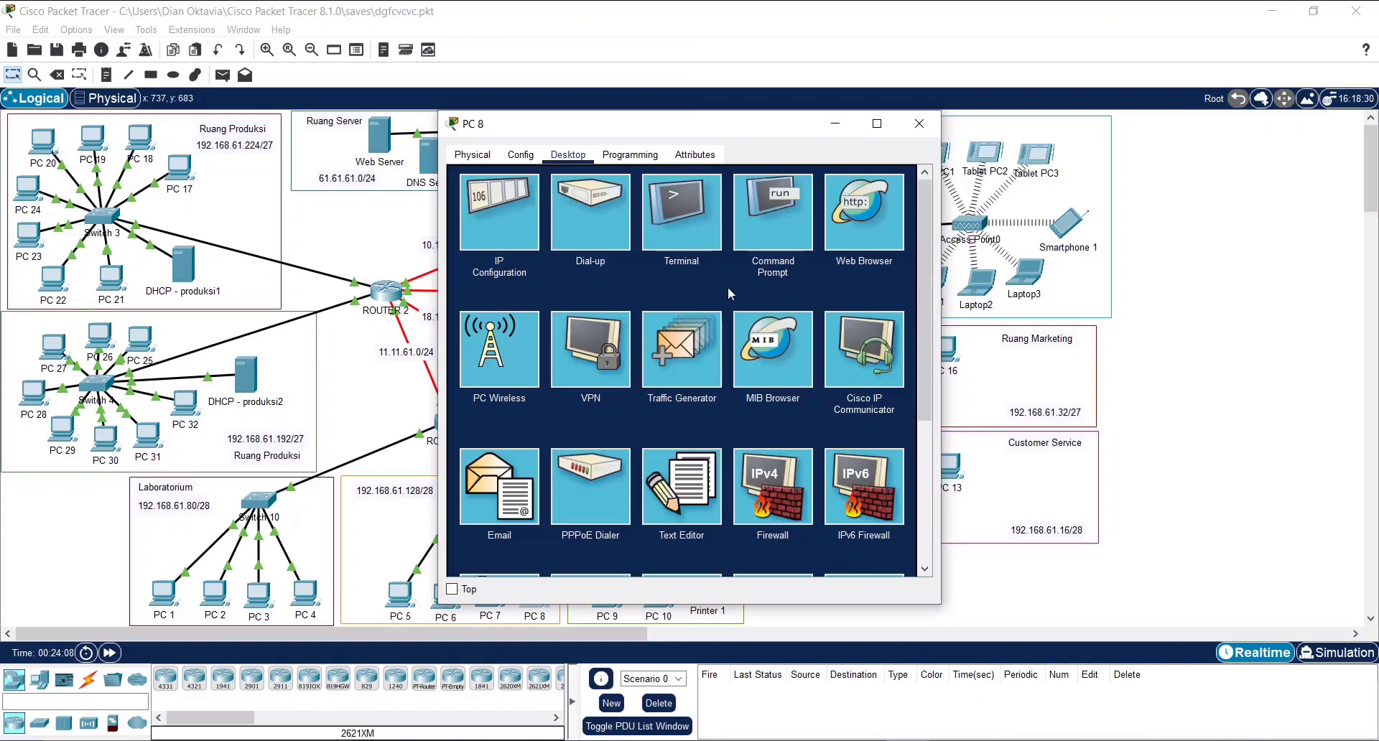
{"action": "left_click", "coordinate": [693, 506]}
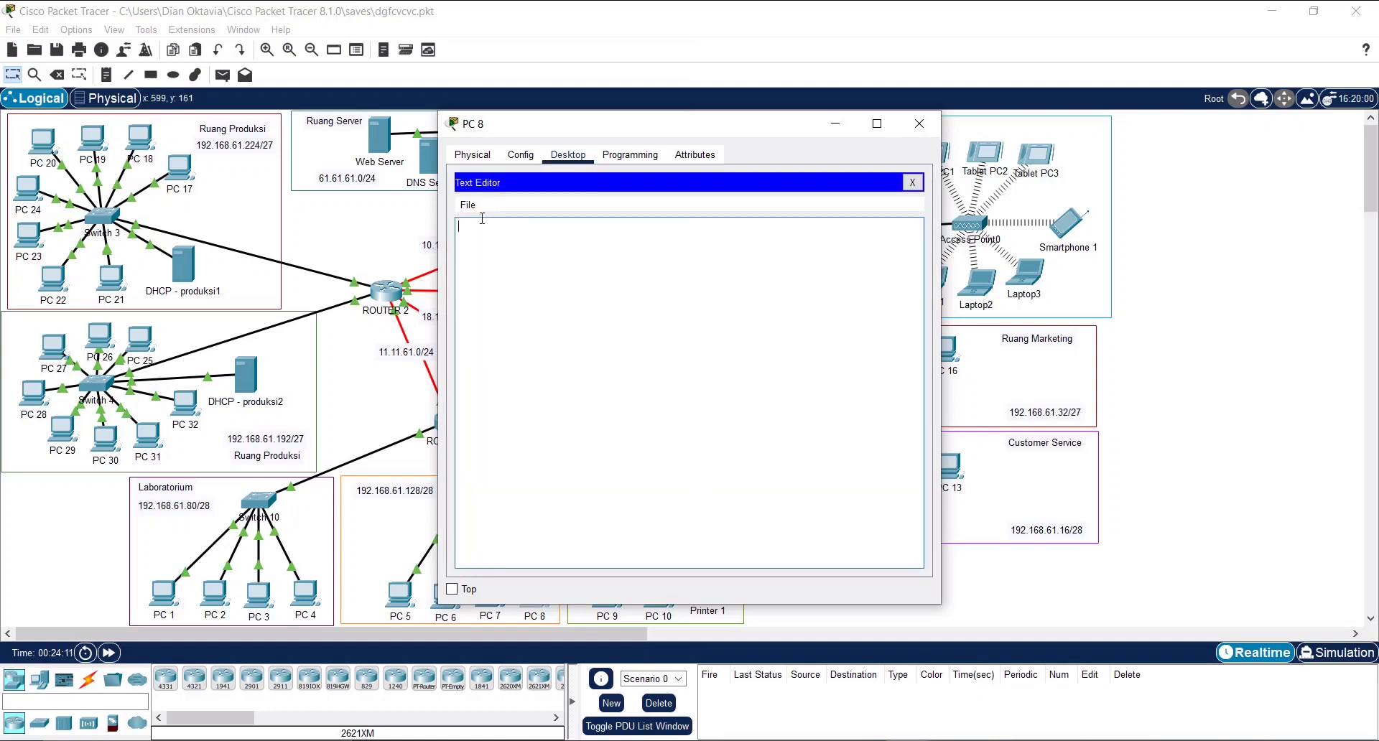
{"action": "type", "text": "coba coba"}
Save PC 8's text document under the file name inidokumen and close the text editor
{"action": "left_click", "coordinate": [468, 205]}
{"action": "left_click", "coordinate": [485, 255]}
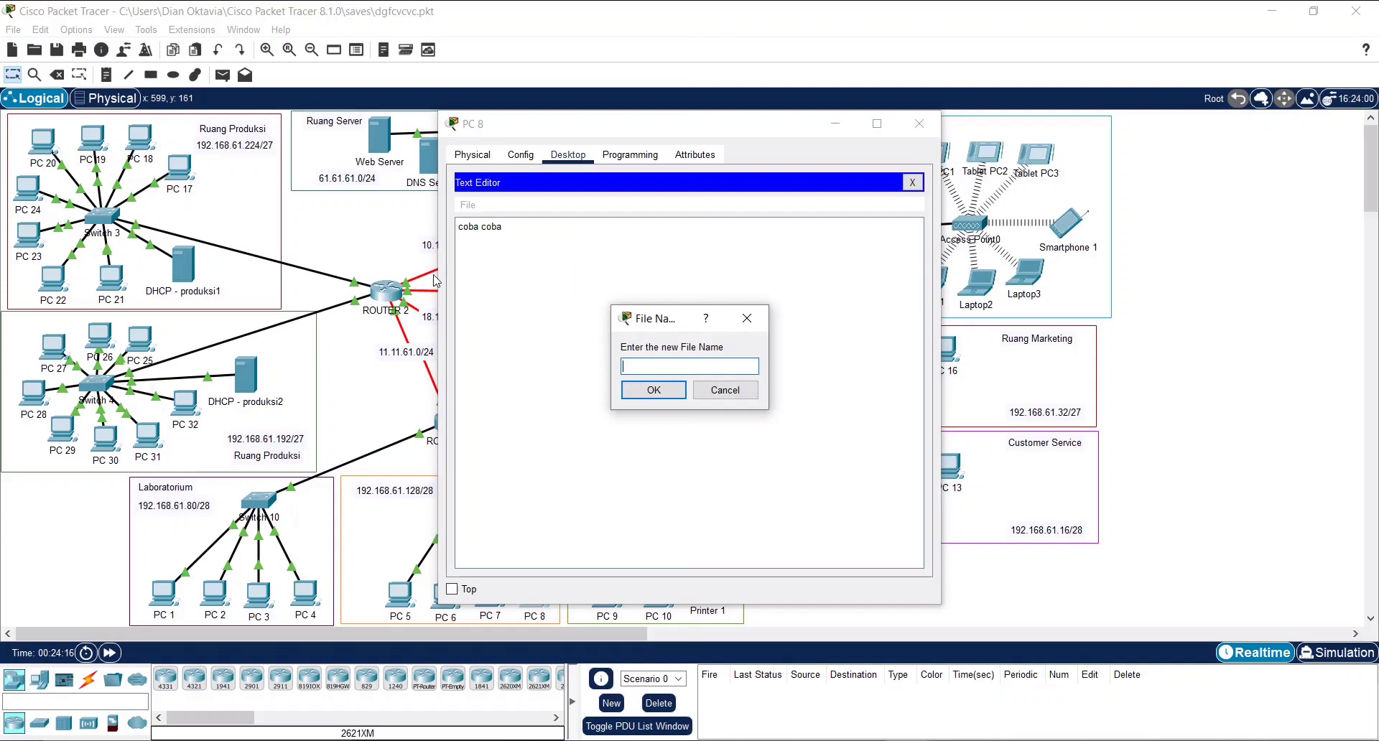
{"action": "type", "text": "inidokumwn"}
{"action": "key", "text": "BackSpace"}
{"action": "key", "text": "BackSpace"}
{"action": "type", "text": "en"}
{"action": "key", "text": "Return"}
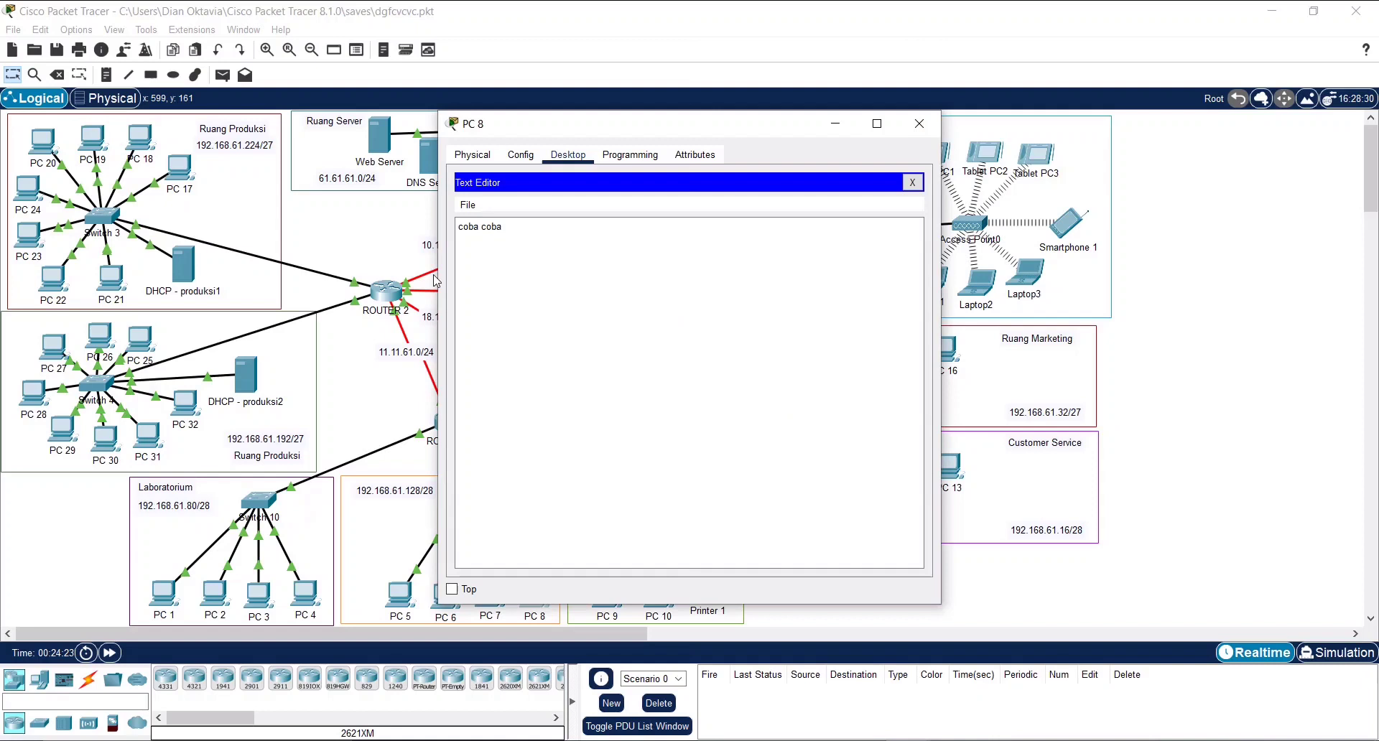
{"action": "left_click", "coordinate": [912, 183]}
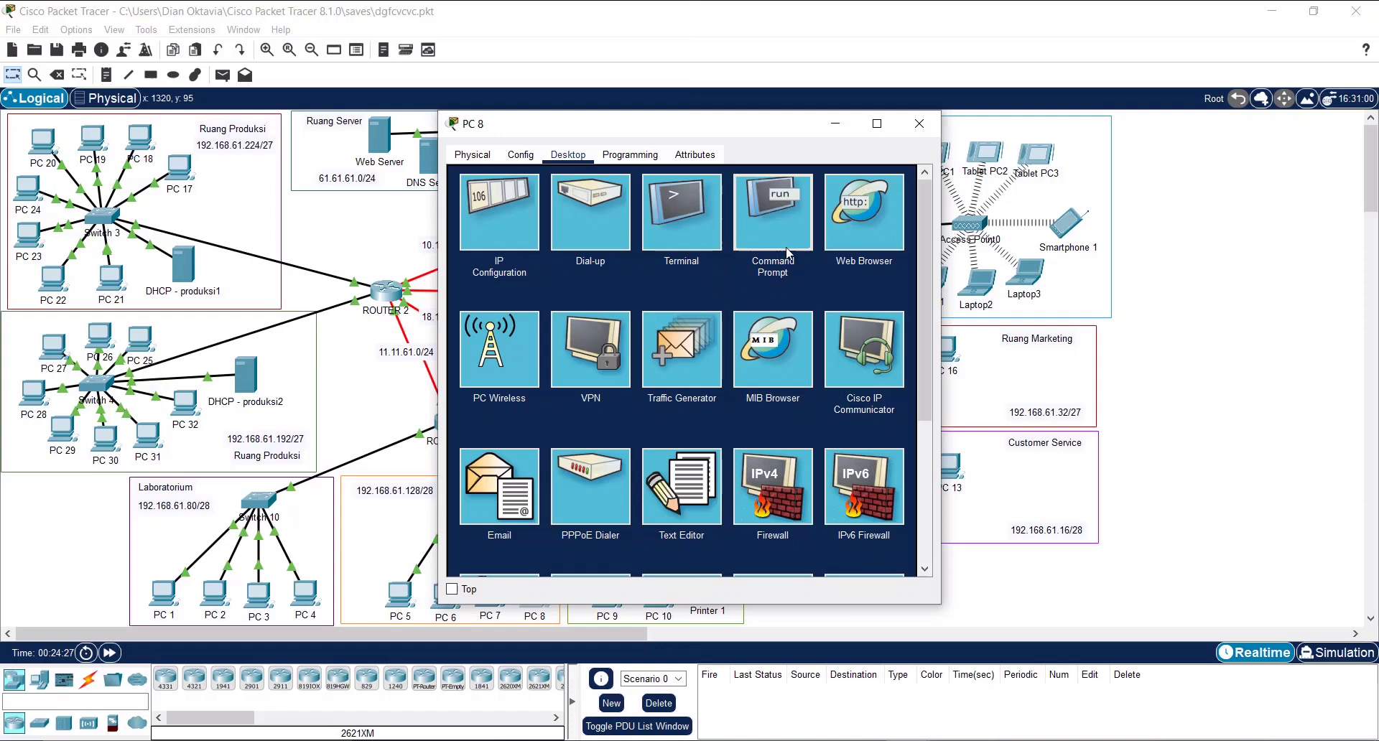
Connect from PC 8's command prompt to the FTP server at 21.21.61.3 and log in with username nama and the account password
{"action": "left_click", "coordinate": [763, 245]}
{"action": "type", "text": "ftp 21"}
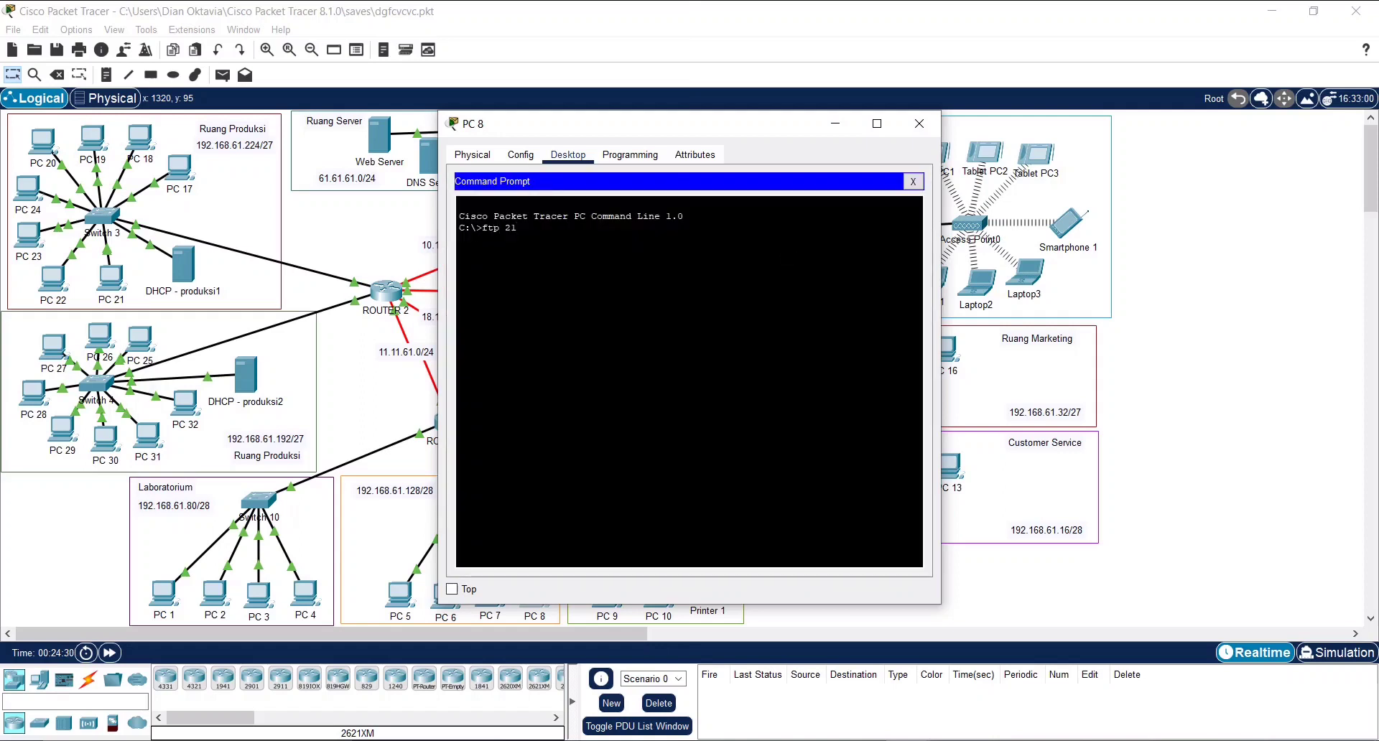
{"action": "type", "text": ".21.61.3"}
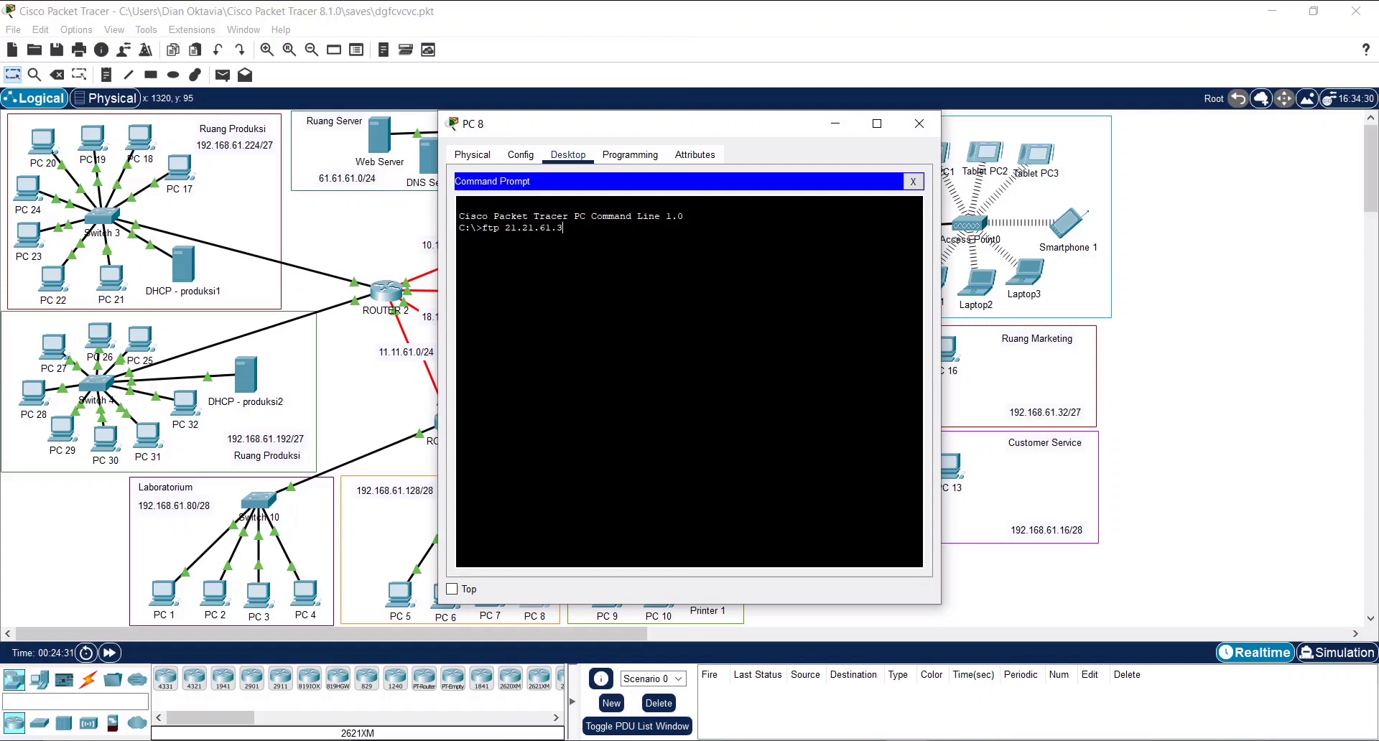
{"action": "key", "text": "Return"}
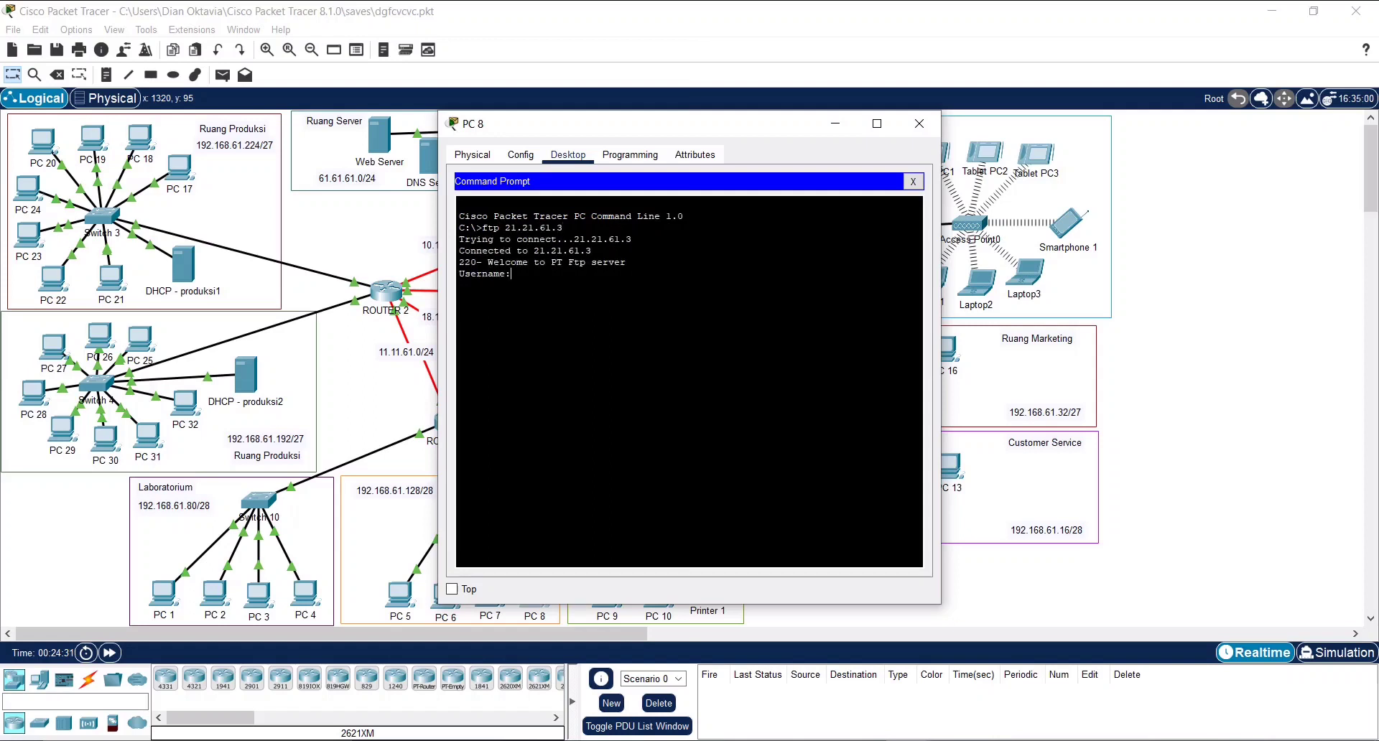
{"action": "type", "text": "nama"}
{"action": "key", "text": "Return"}
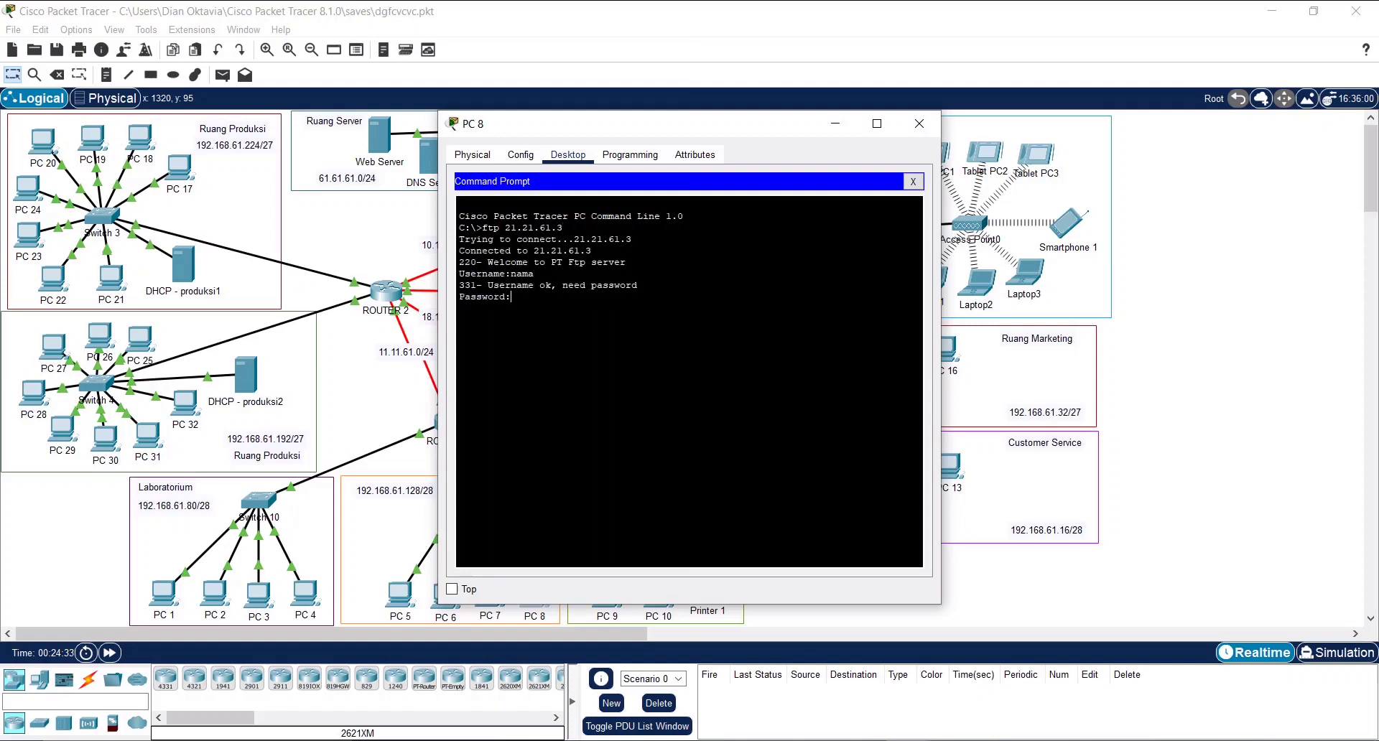
{"action": "key", "text": "Return"}
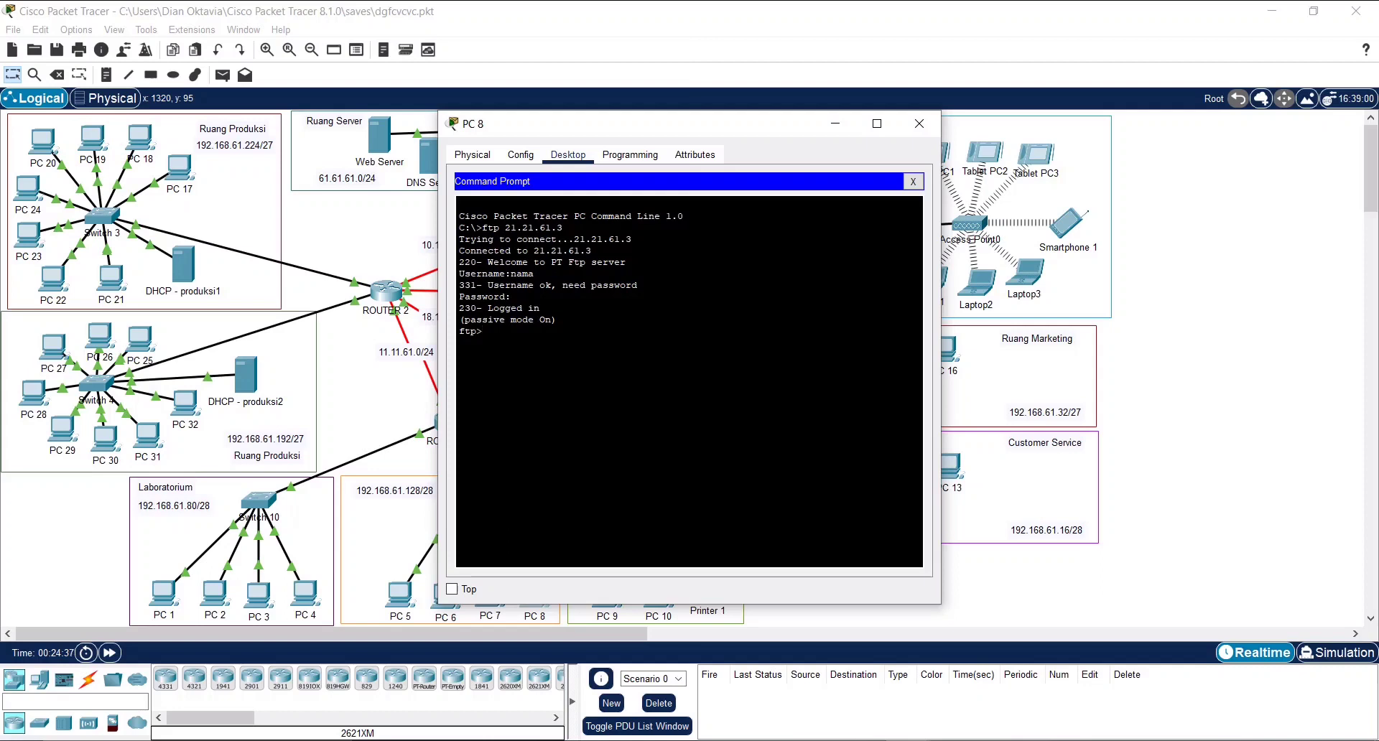
Upload inidokumen.txt from PC 8 to the FTP server with the put command
{"action": "type", "text": "put "}
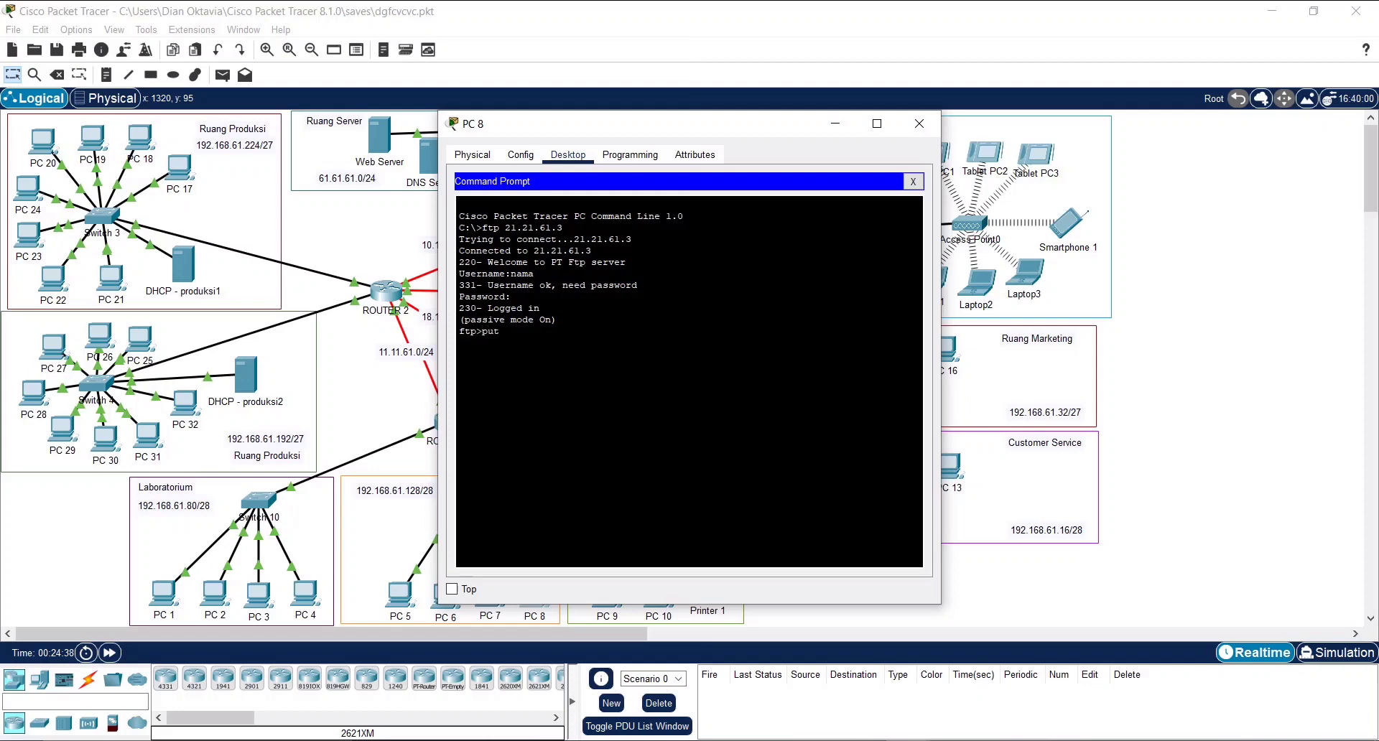
{"action": "type", "text": "inidok"}
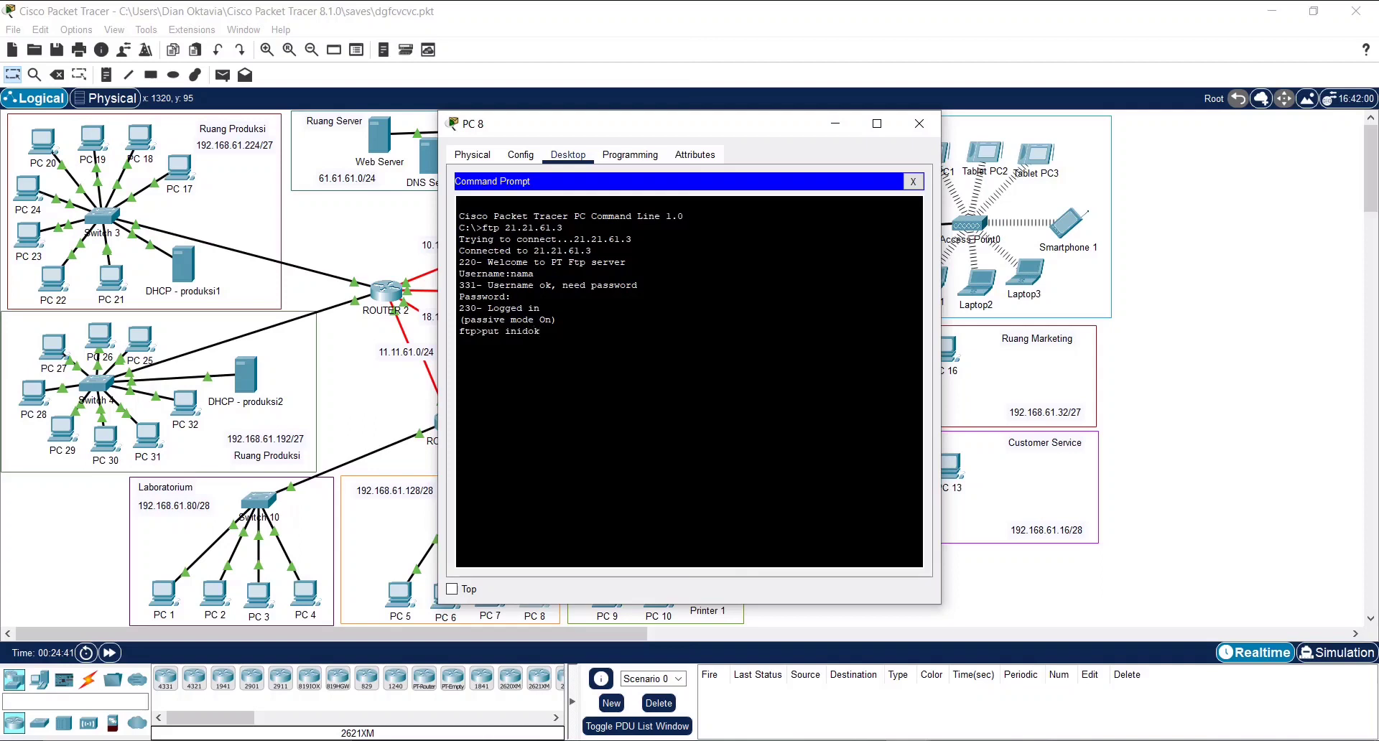
{"action": "type", "text": "umen.txt"}
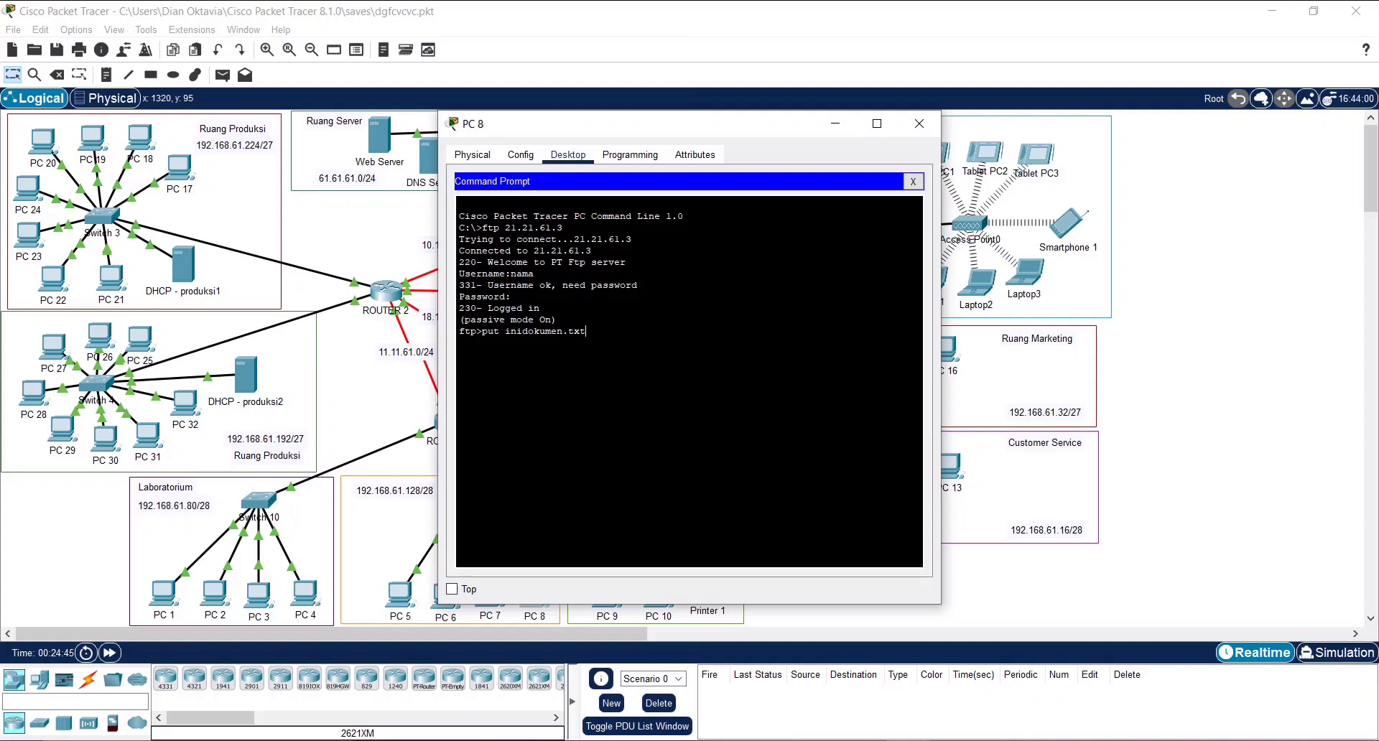
{"action": "key", "text": "Return"}
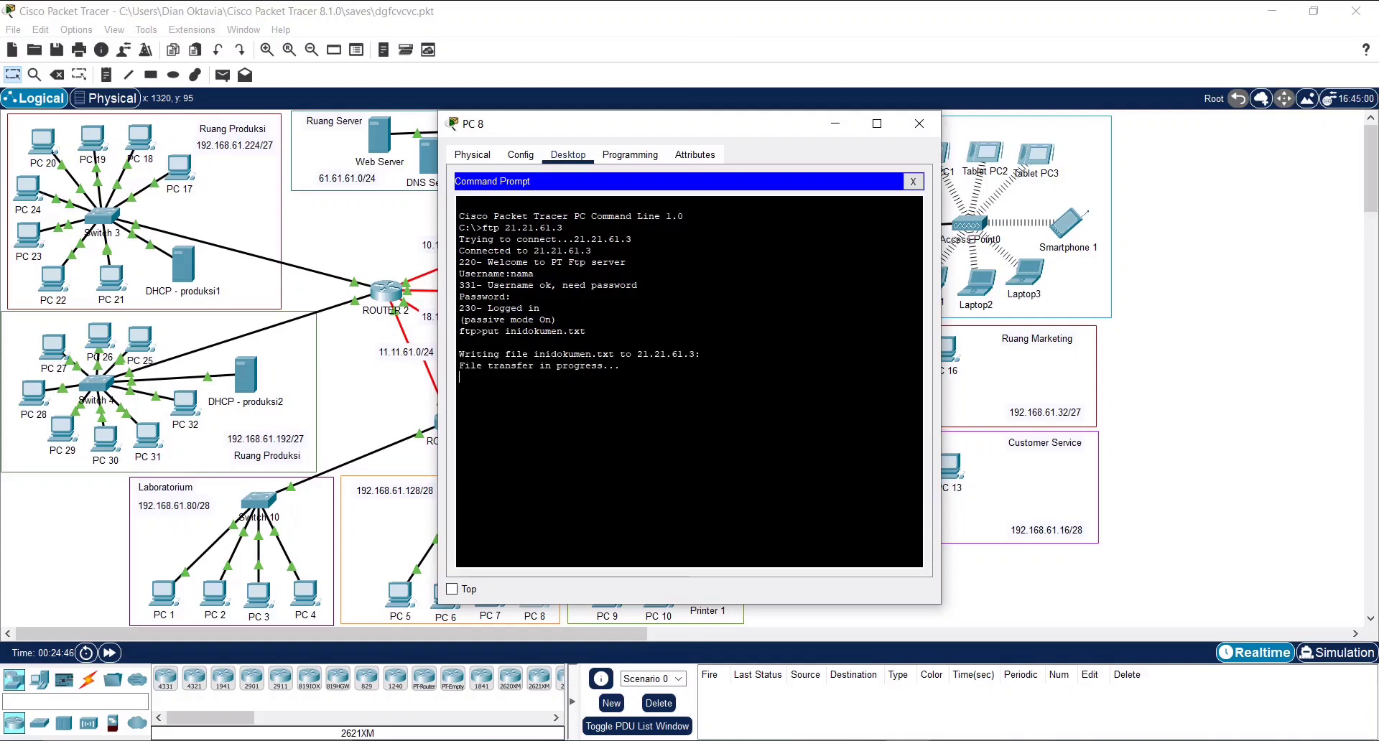
List the FTP server's directory with dir and look for inidokumen.txt among the files
{"action": "type", "text": "dir"}
{"action": "key", "text": "Return"}
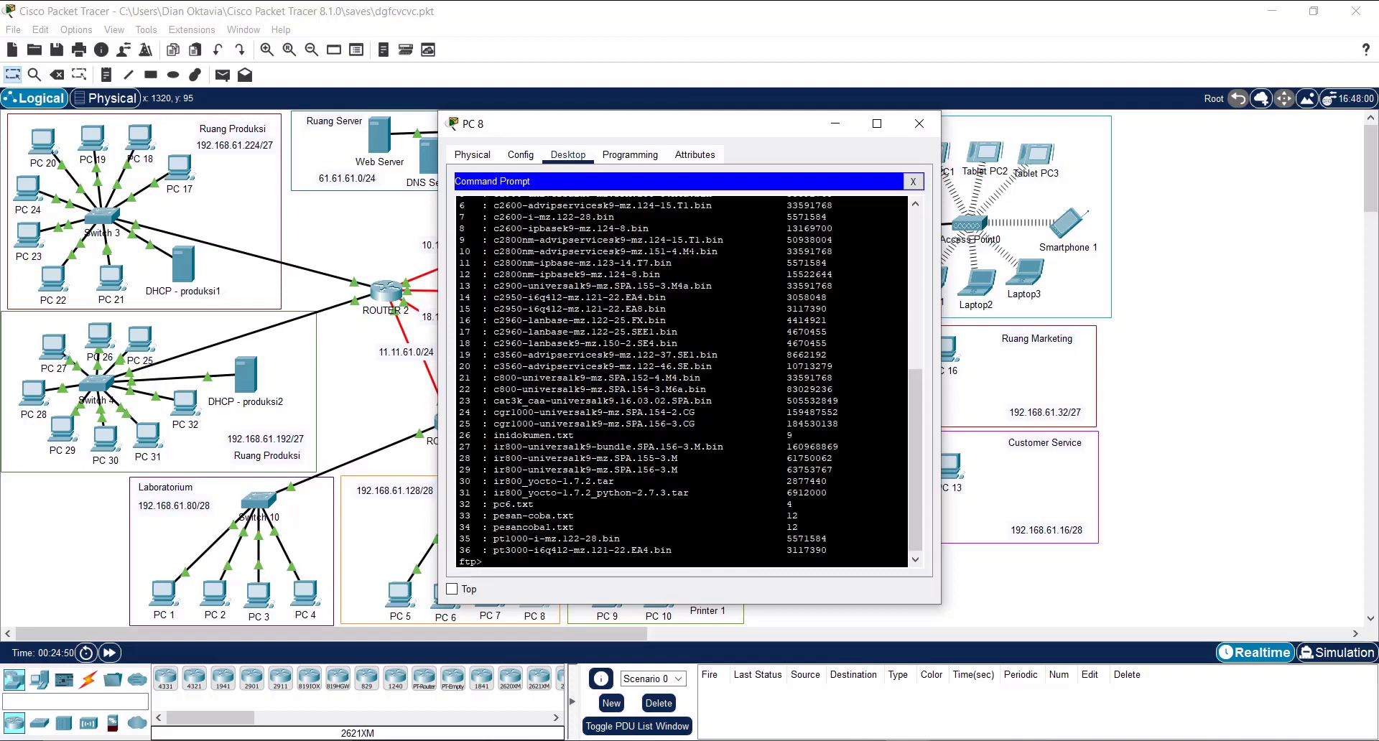
{"action": "scroll", "coordinate": [682, 380], "scroll_direction": "up", "scroll_amount": 5}
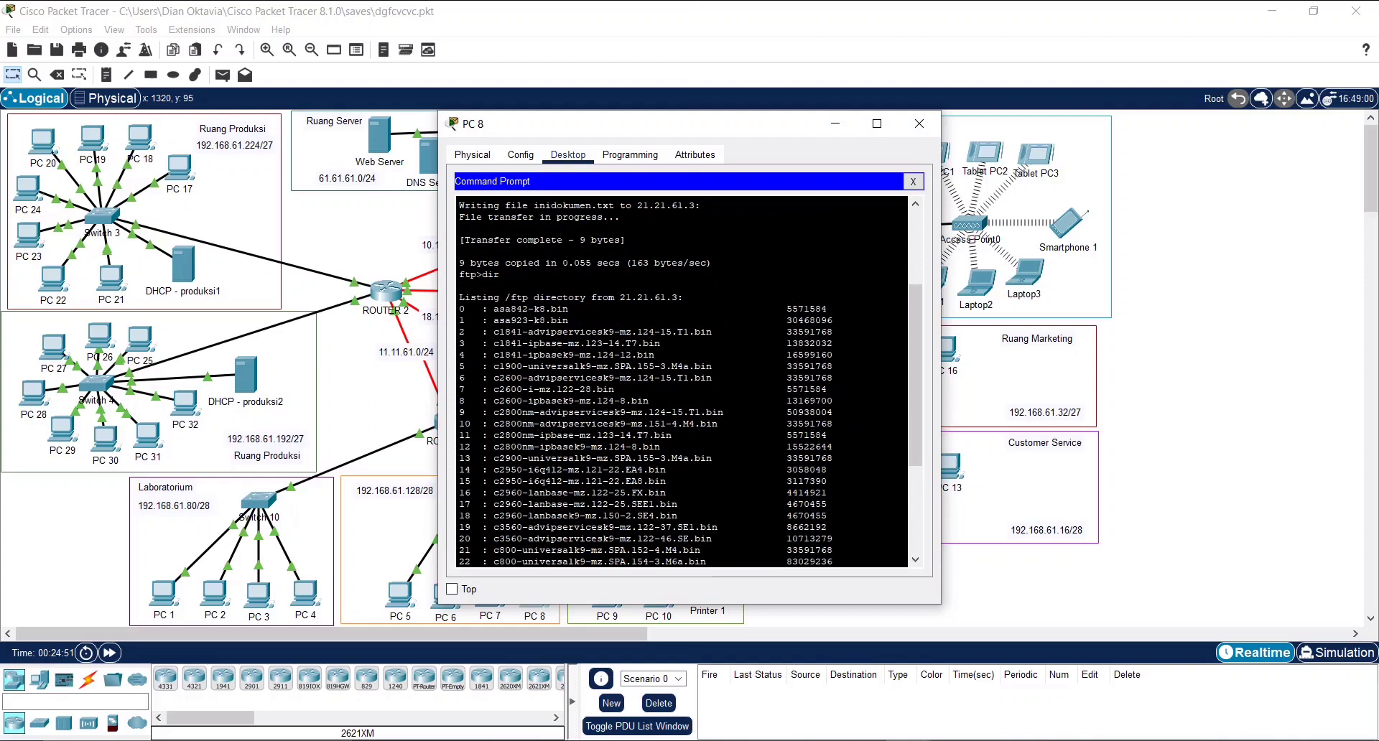
{"action": "scroll", "coordinate": [683, 380], "scroll_direction": "up", "scroll_amount": 3}
{"action": "scroll", "coordinate": [682, 380], "scroll_direction": "down", "scroll_amount": 6}
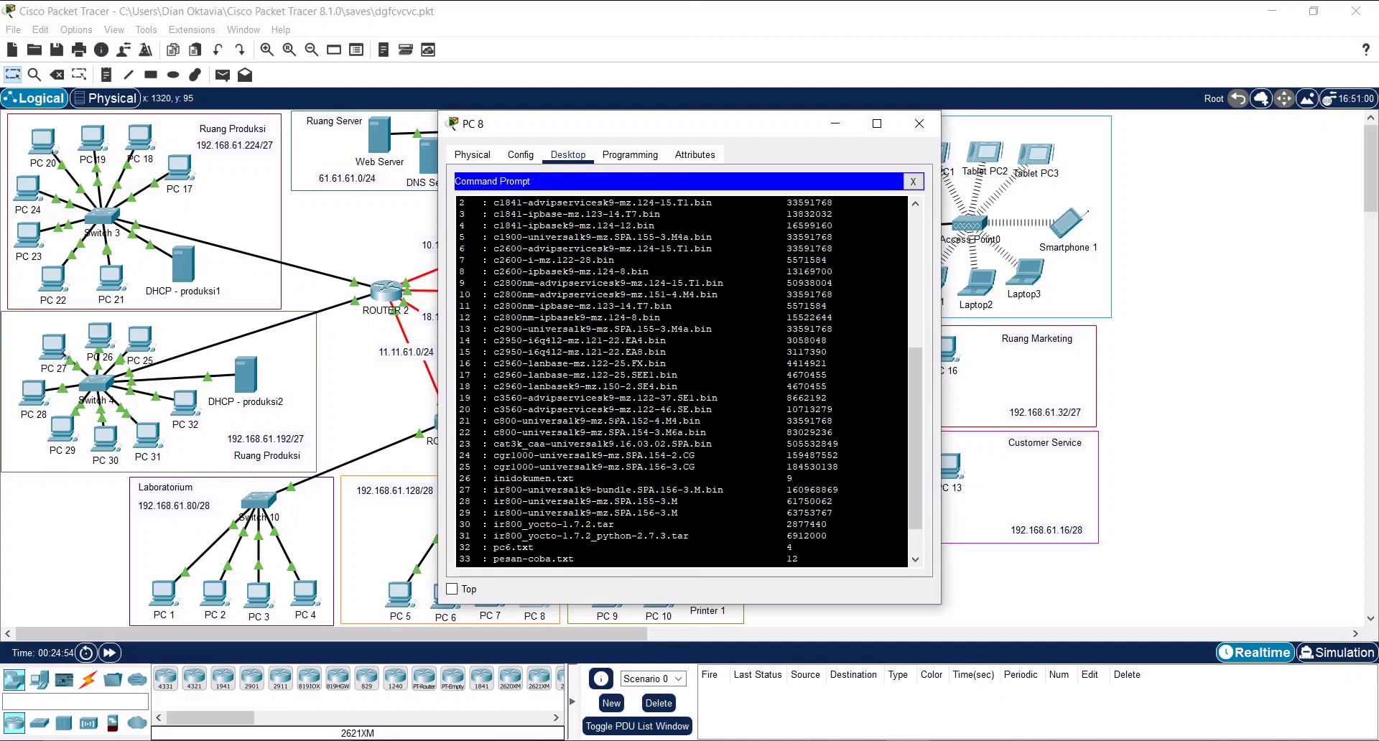
{"action": "left_click_drag", "start_coordinate": [580, 478], "coordinate": [494, 478]}
{"action": "left_click", "coordinate": [592, 478]}
Download inidokumen.txt from the FTP server to PC 8 with the get command
{"action": "scroll", "coordinate": [591, 479], "scroll_direction": "down", "scroll_amount": 2}
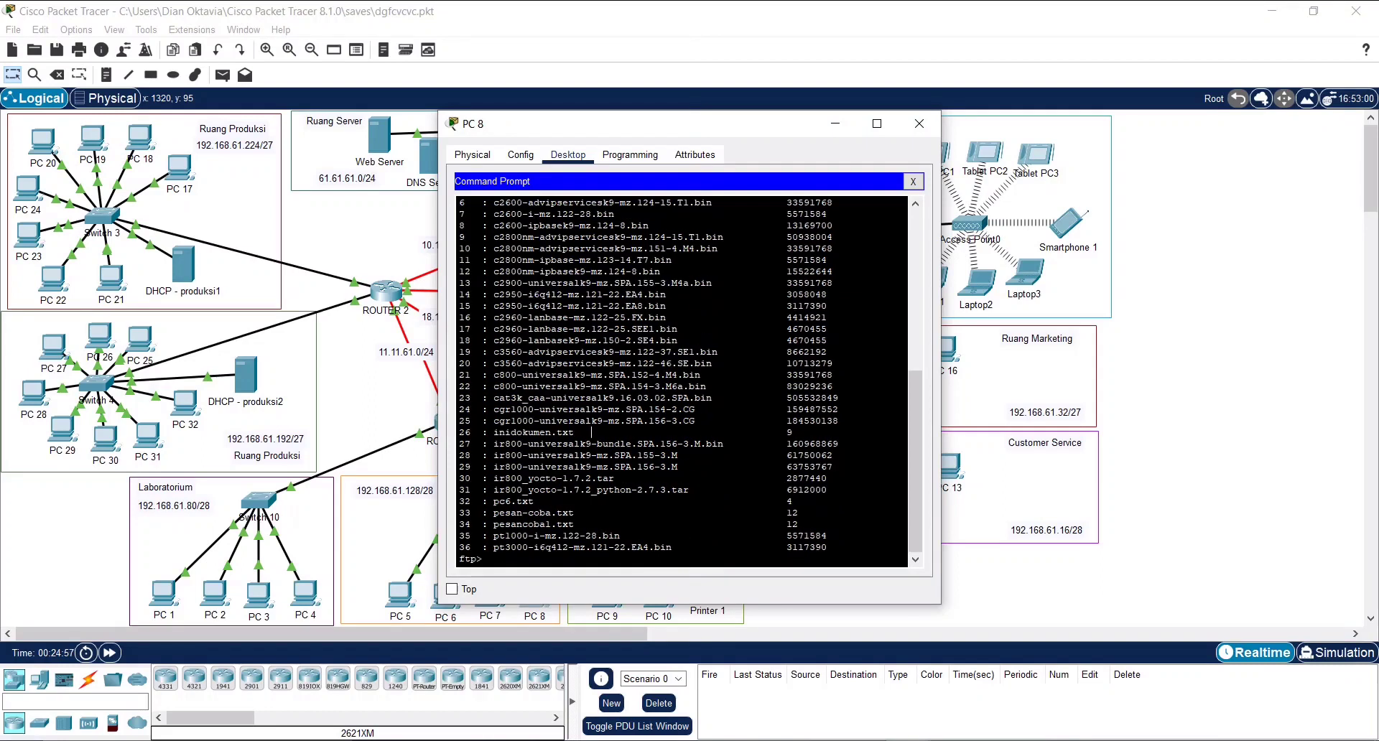
{"action": "type", "text": "get inidokumen.txt"}
{"action": "key", "text": "Return"}
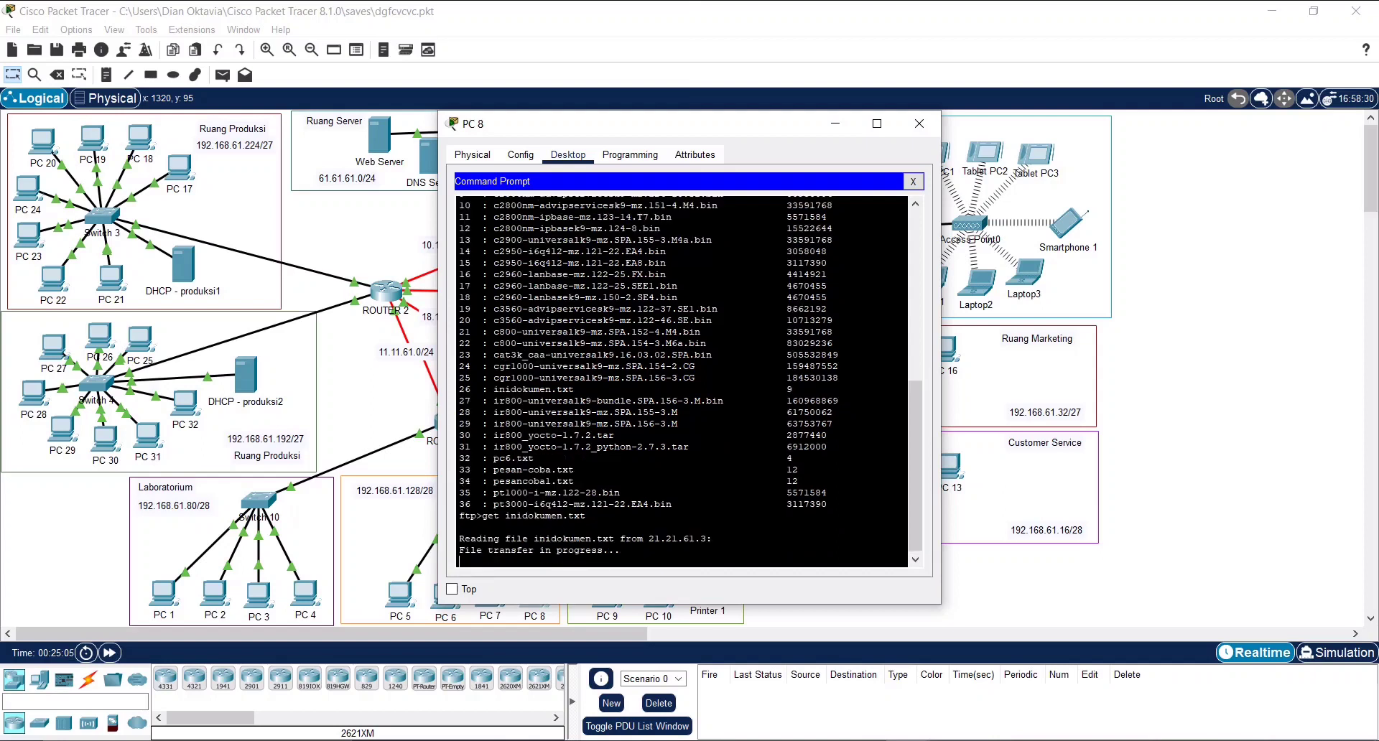